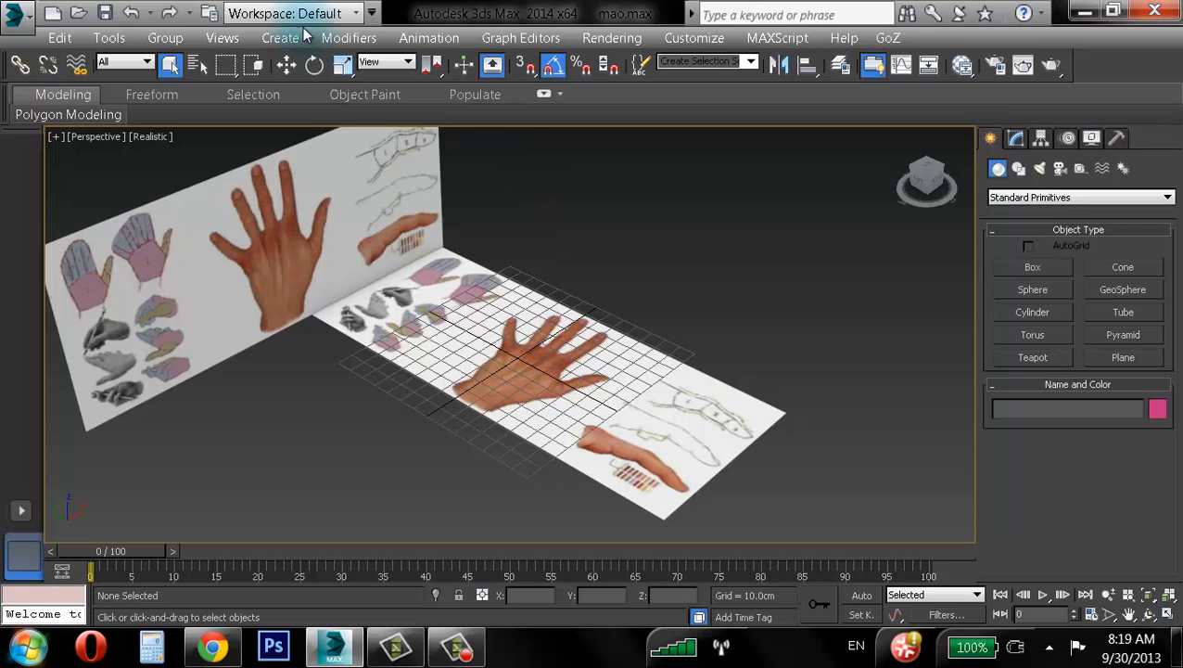
- Switch to the four-viewport layout and frame the hand reference images in the Front and Top views
middle_click_drag(355, 271, 408, 275, "alt")
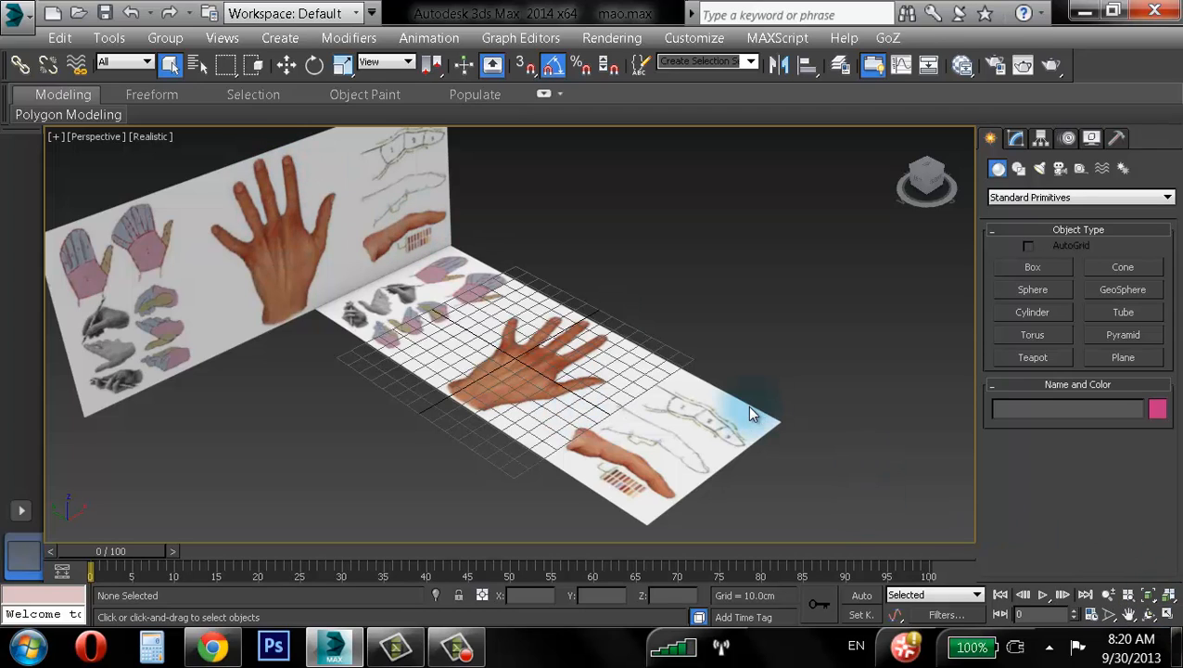
key("alt+w")
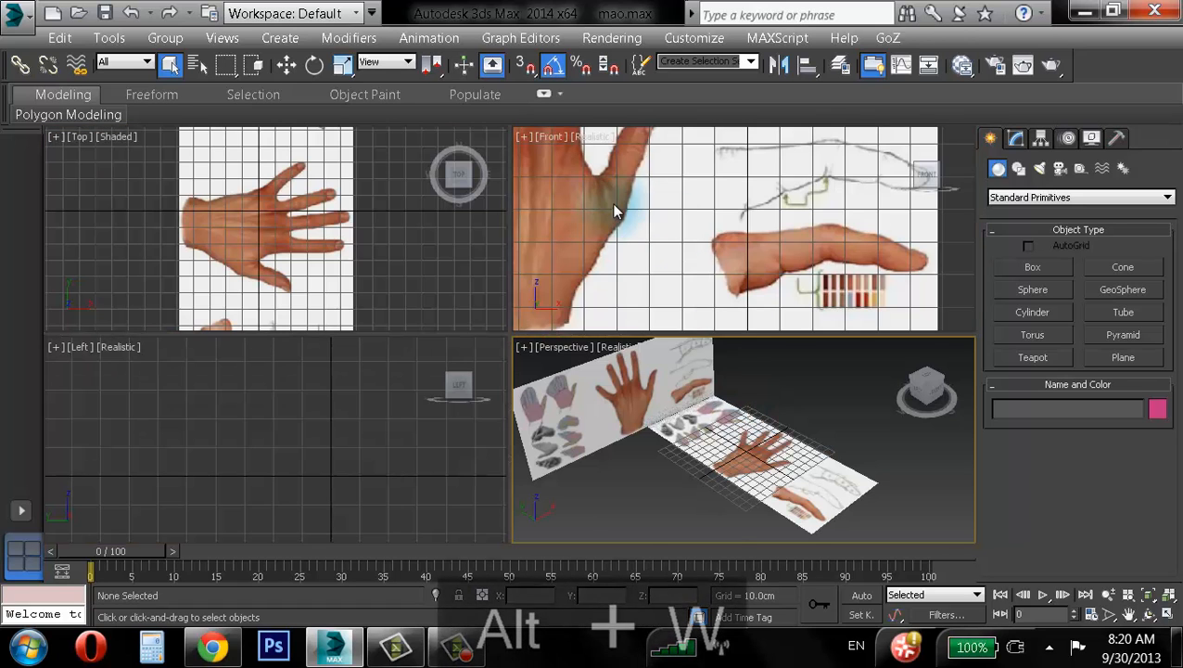
scroll(781, 293, "down", 4)
middle_click_drag(759, 214, 819, 237)
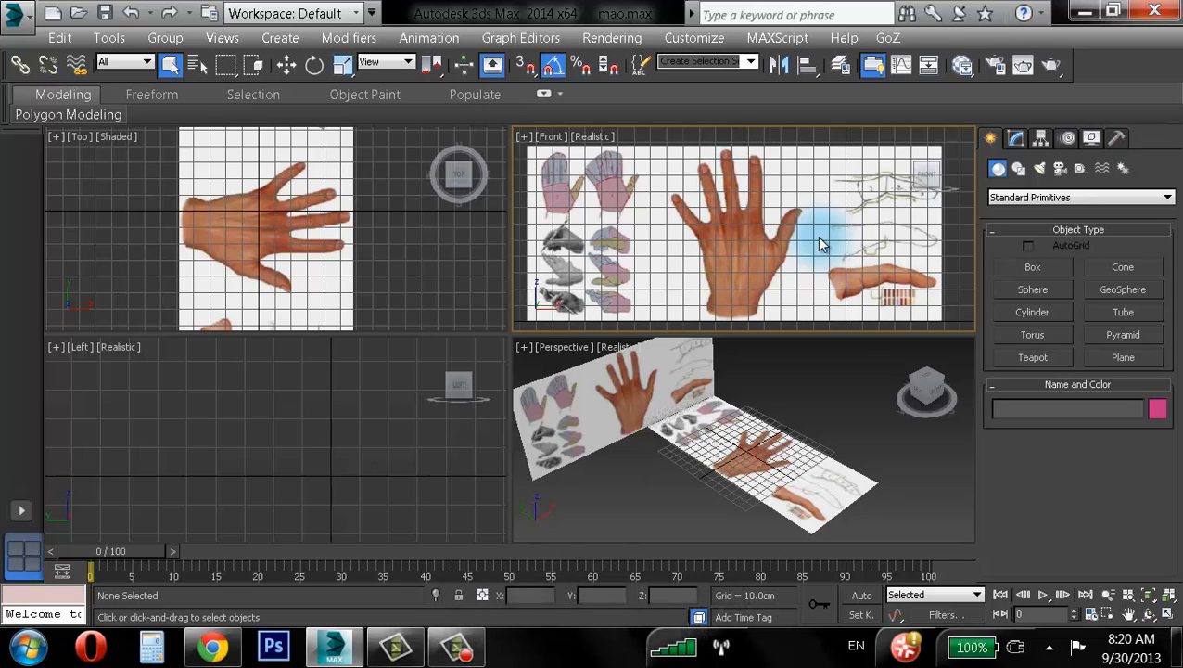
scroll(317, 219, "down", 2)
mouse_move(317, 219)
middle_mouse_down()
mouse_move(347, 258)
mouse_move(319, 215)
middle_mouse_up()
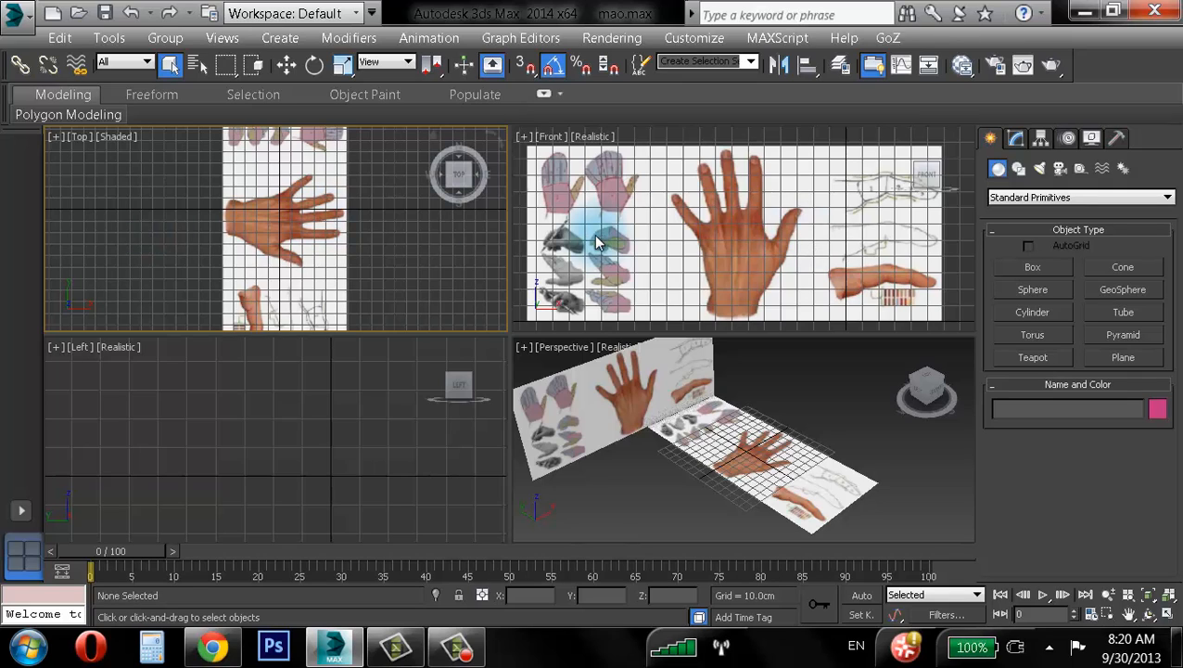
left_click(596, 243)
key("F3")
key("F3")
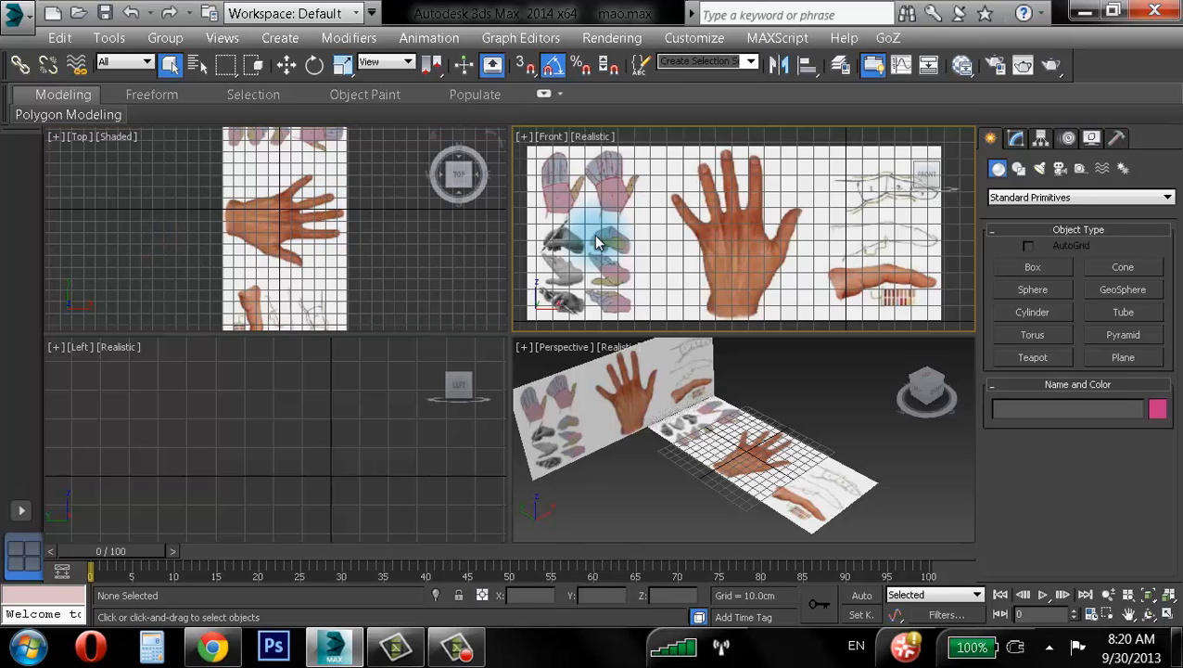
right_click(293, 202)
key("F3")
key("F3")
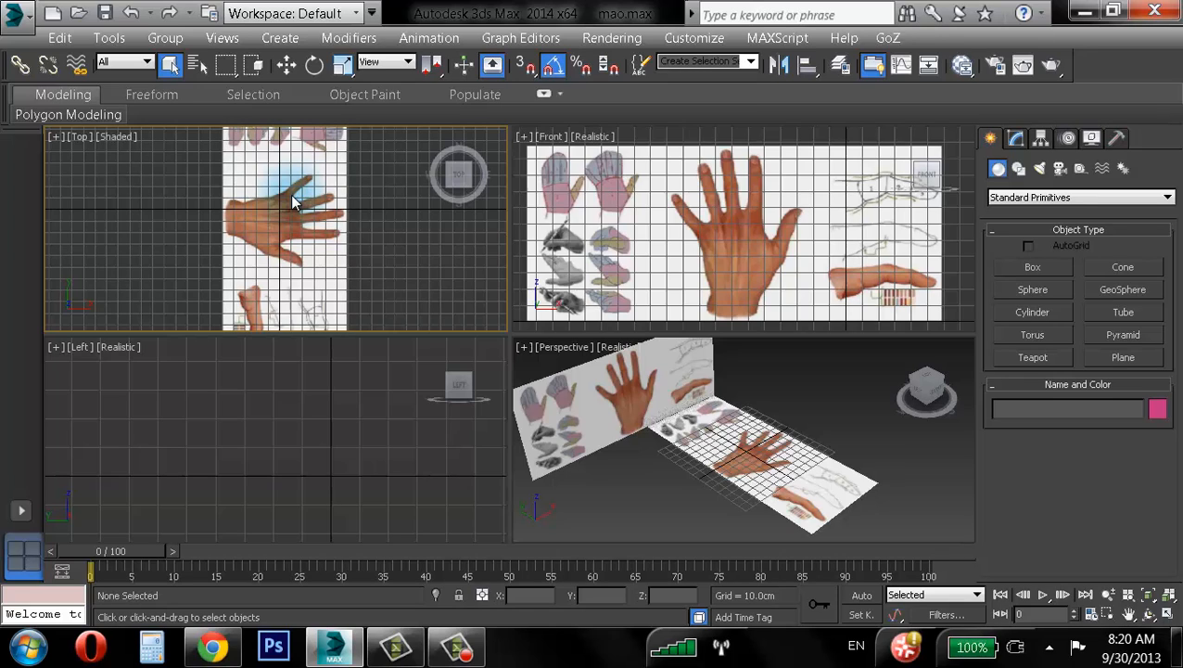
- Hide the grid in the Top and Front views and frame the hand larger in the Top view
key("g")
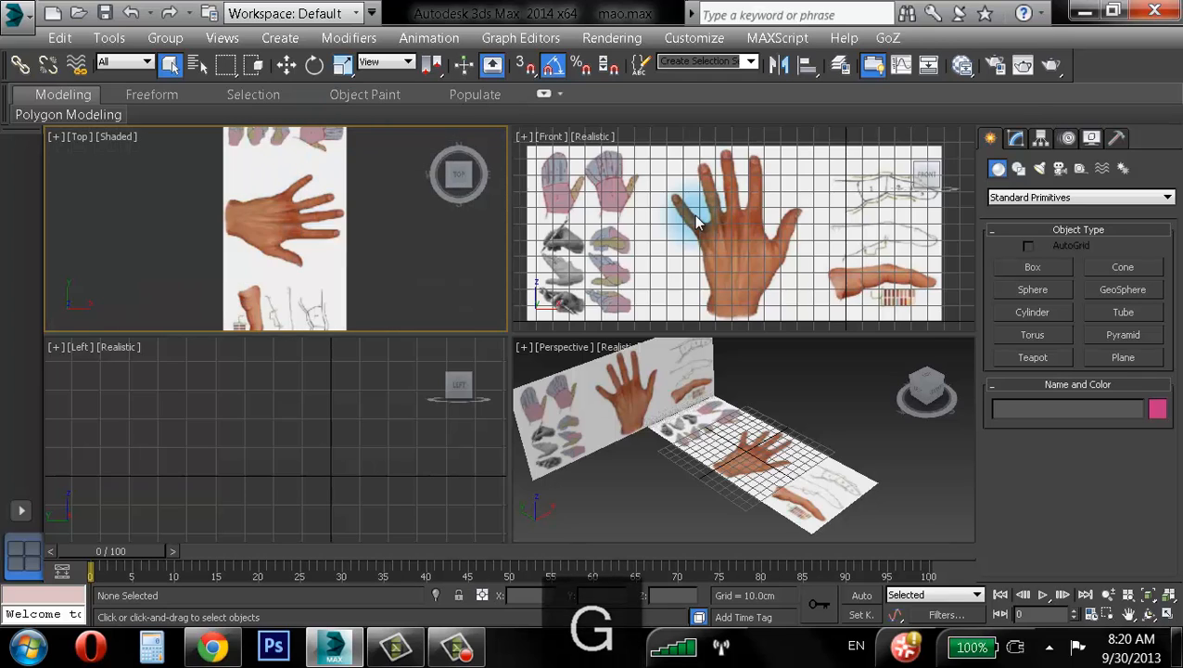
right_click(790, 206)
key("g")
middle_click_drag(179, 245, 353, 255)
middle_click_drag(913, 205, 908, 195)
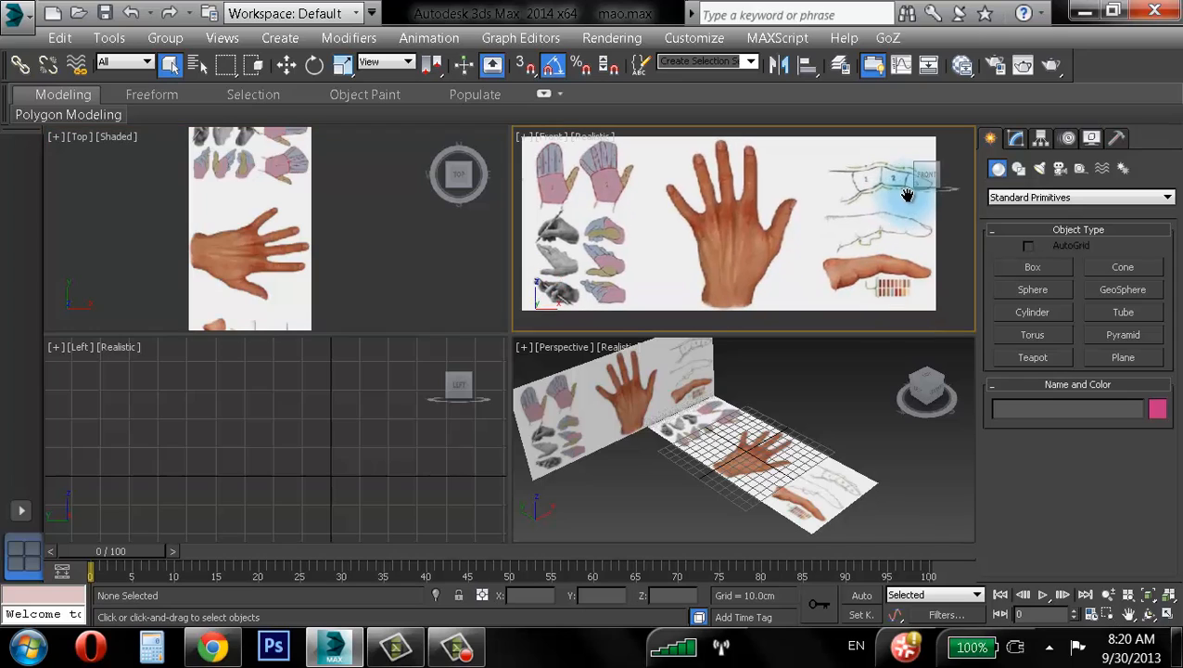
middle_click_drag(281, 248, 370, 243)
scroll(325, 228, "up", 4)
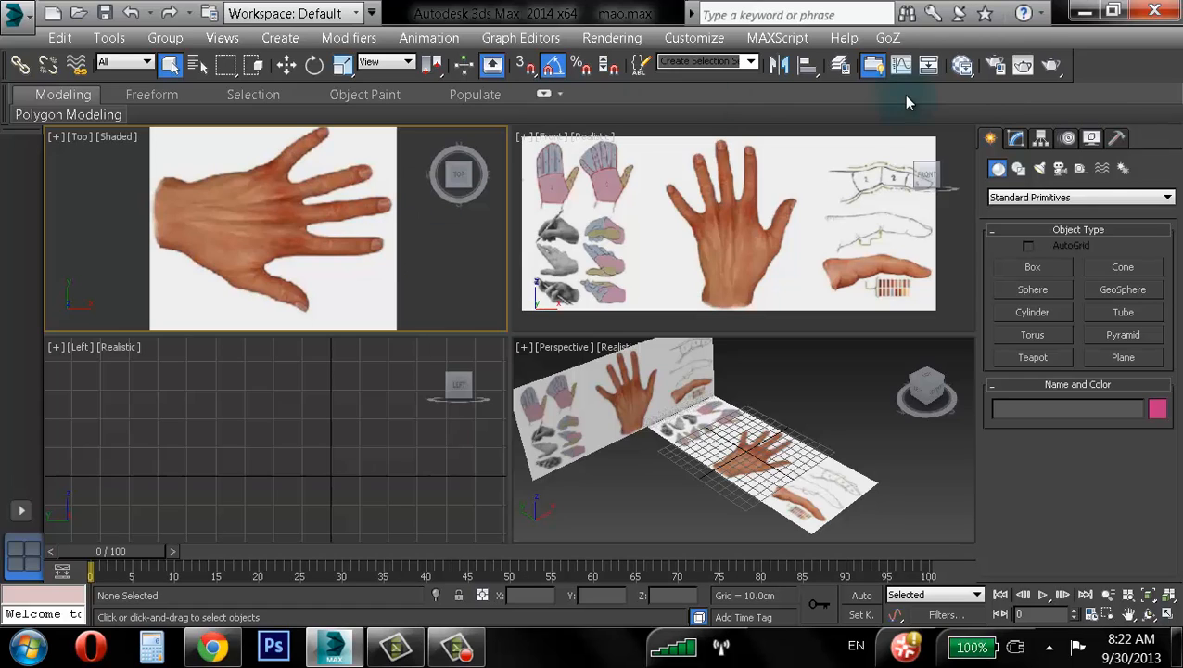
left_click(454, 647)
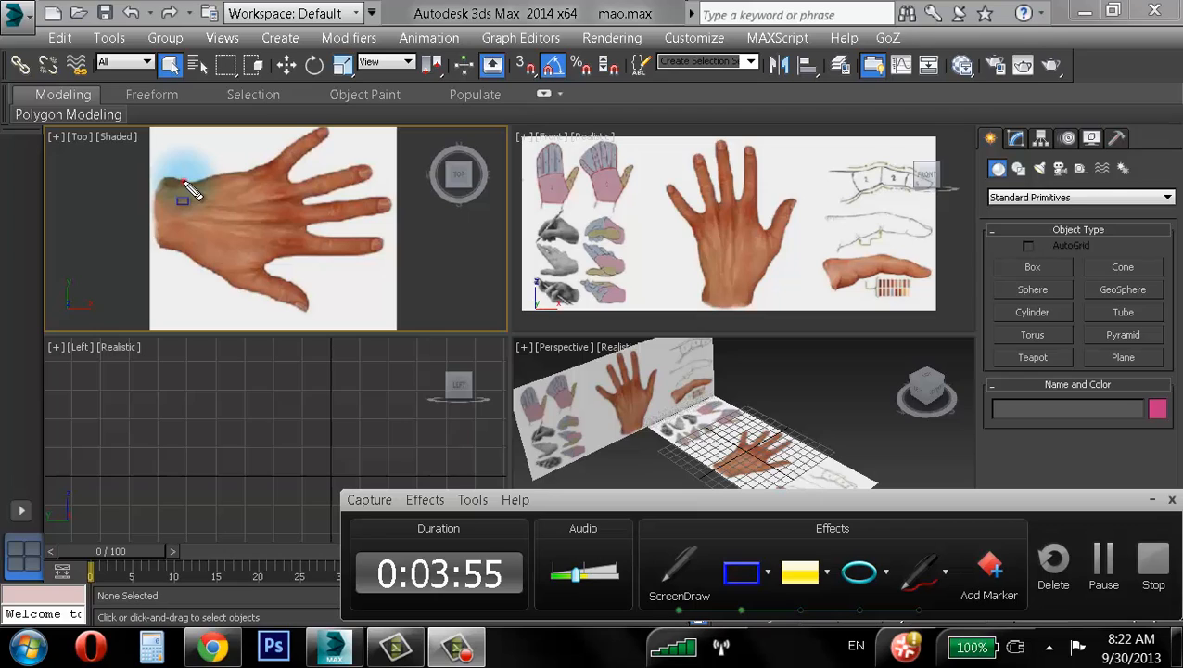
mouse_move(181, 181)
left_mouse_down()
mouse_move(186, 258)
mouse_move(153, 253)
left_mouse_up()
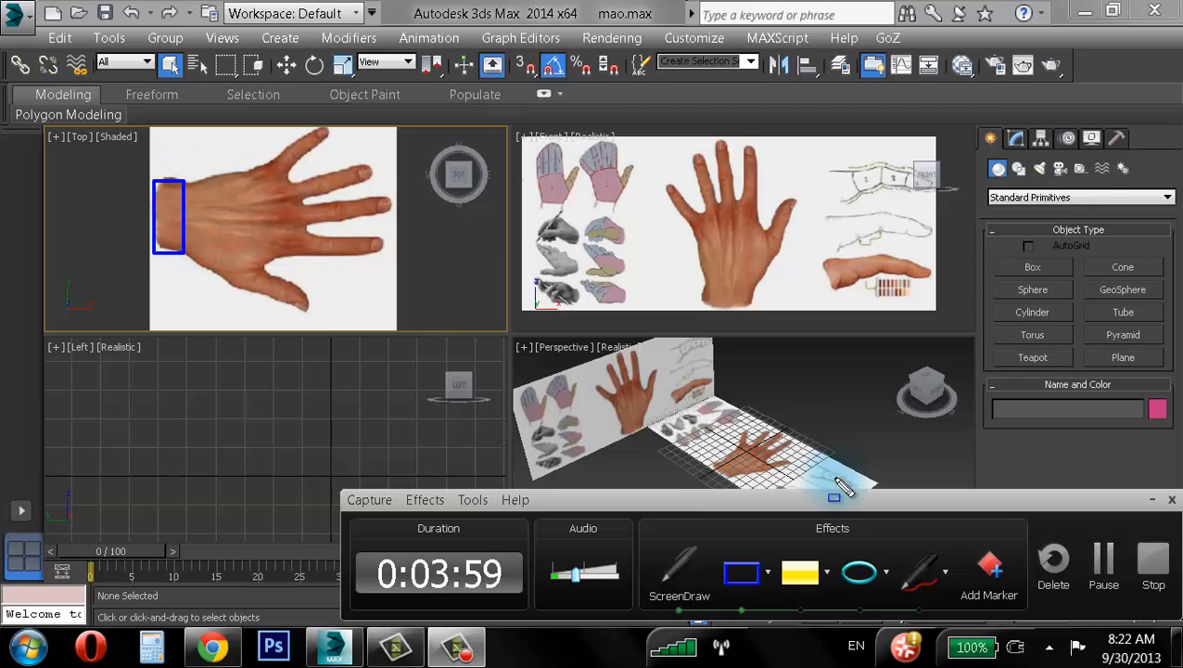
left_click(913, 574)
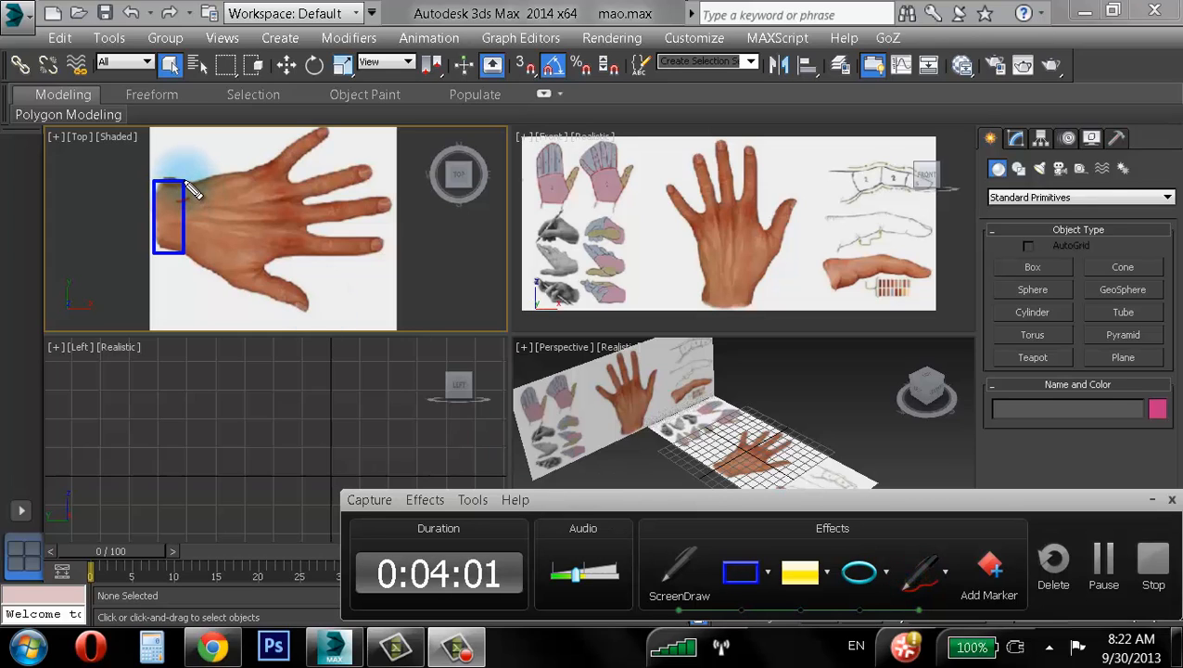
mouse_move(185, 181)
left_mouse_down()
mouse_move(275, 169)
mouse_move(297, 251)
left_mouse_up()
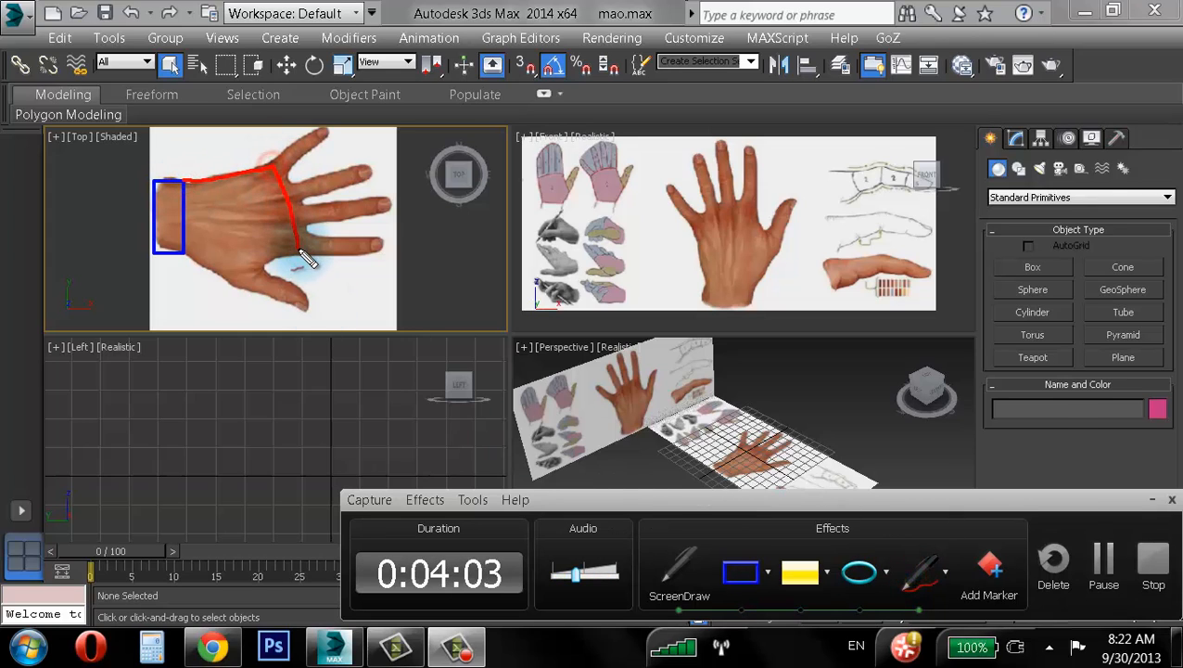
left_click_drag(185, 253, 295, 252)
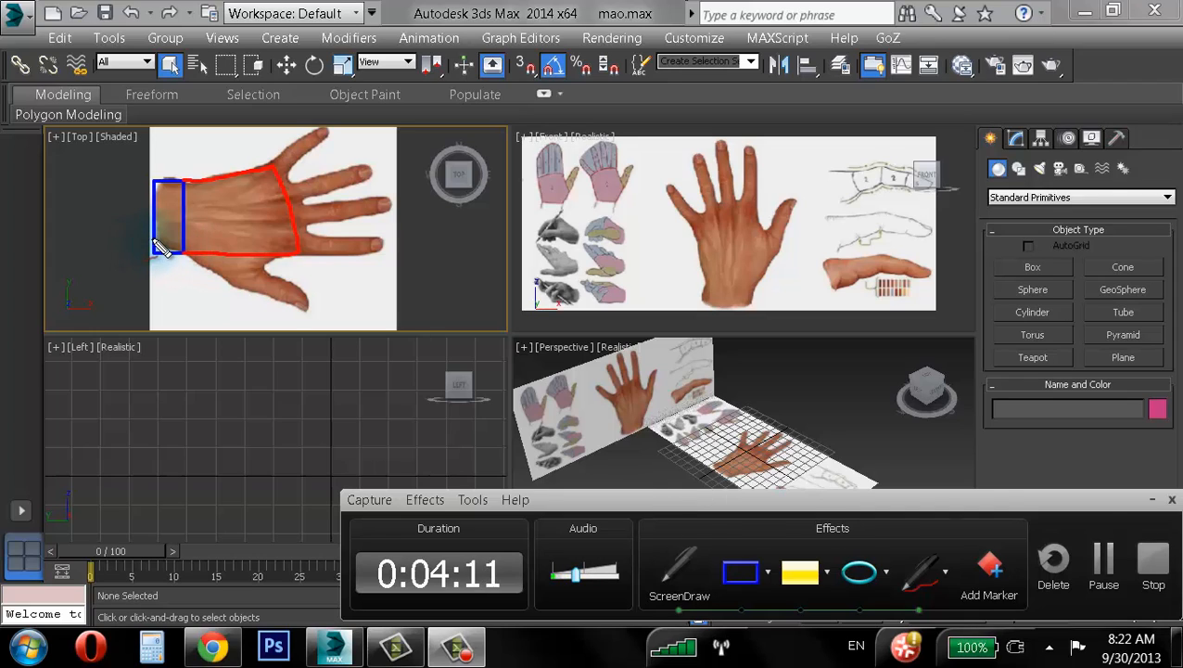
left_click_drag(153, 241, 295, 233)
left_click_drag(152, 216, 289, 199)
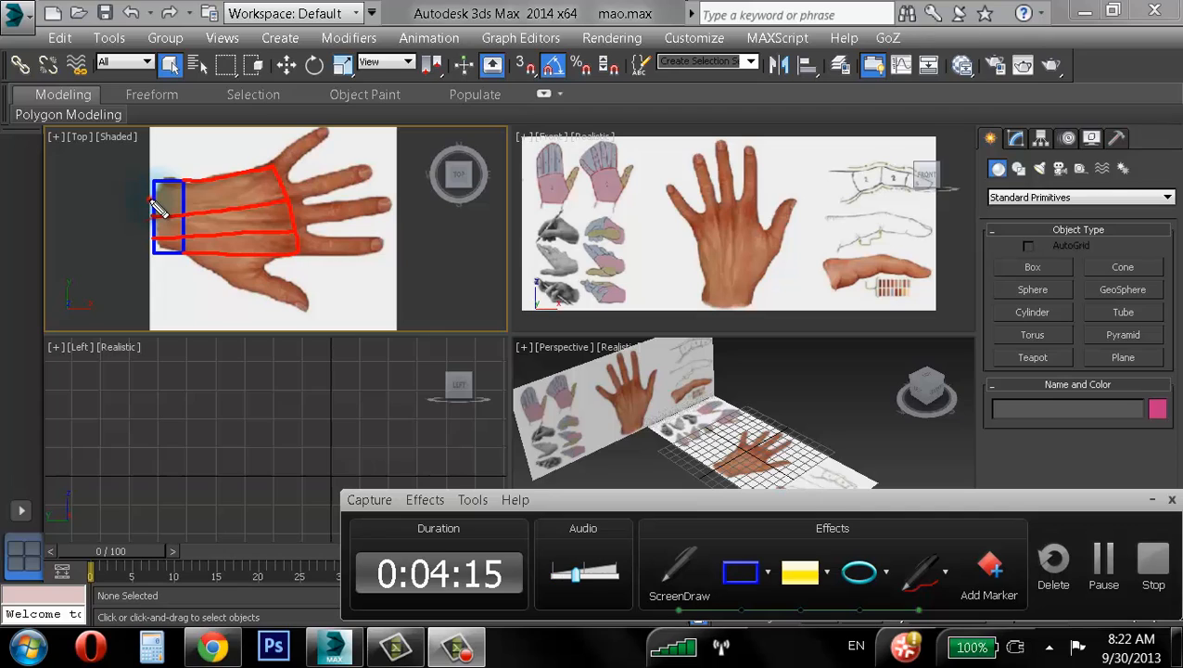
mouse_move(156, 195)
left_mouse_down()
mouse_move(284, 184)
mouse_move(220, 179)
mouse_move(260, 254)
left_mouse_up()
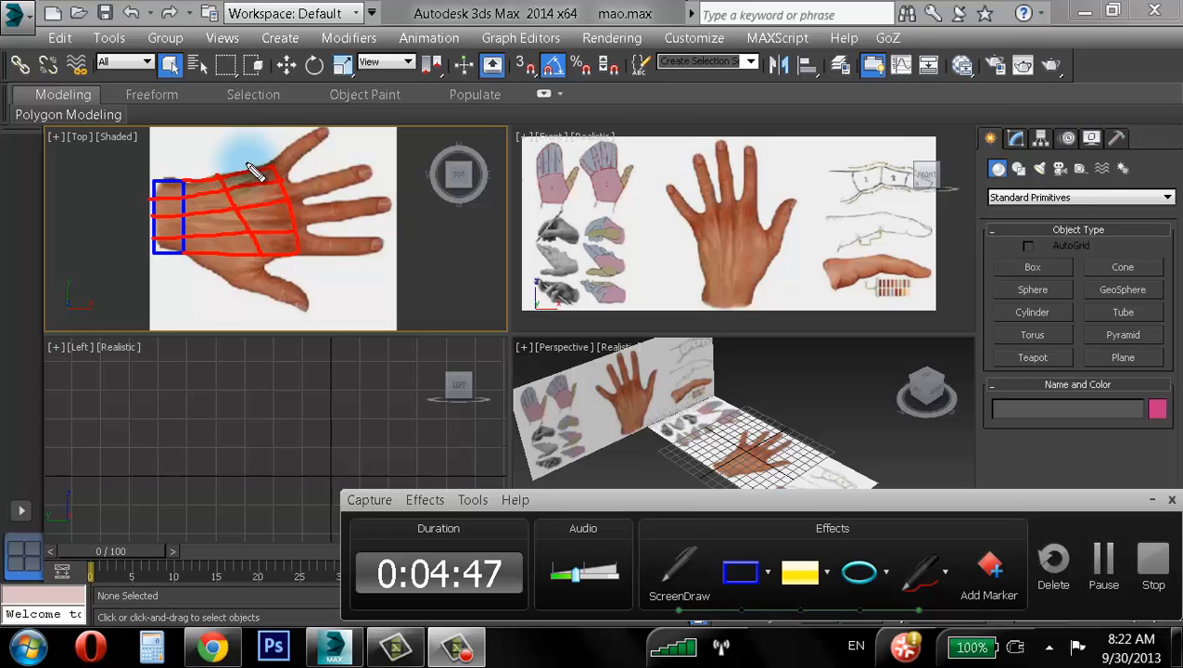
key("Escape")
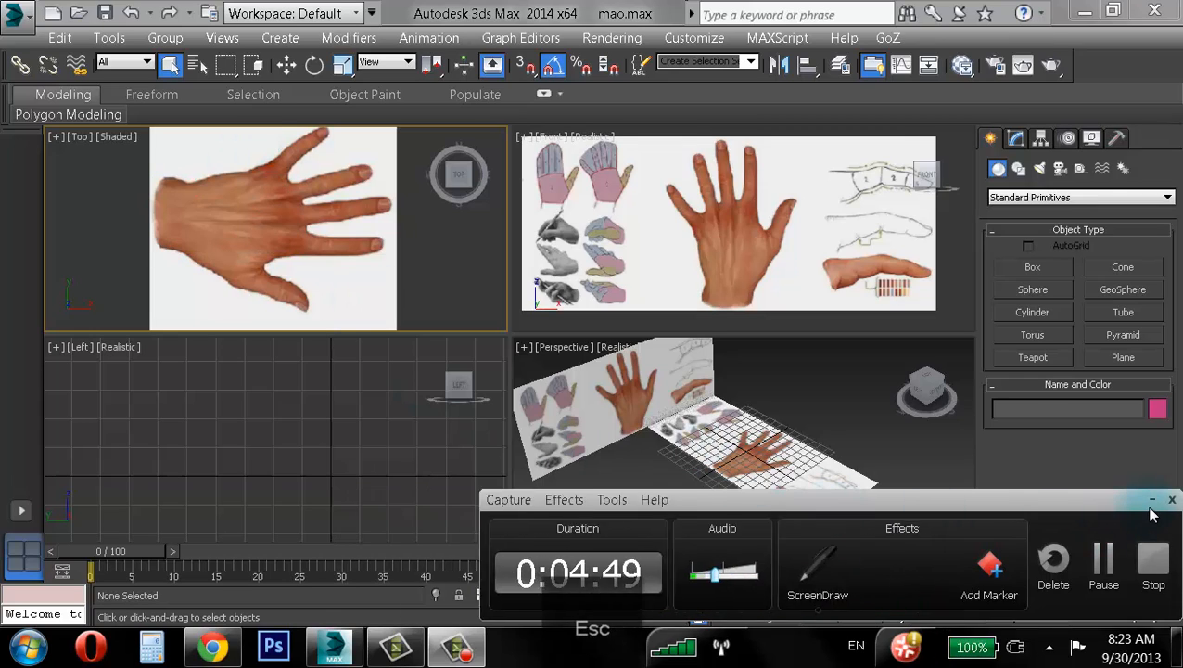
- Create a box over the palm in the Top view, about 43.8 cm long, 66 cm wide and 22.3 cm high
left_click(1032, 267)
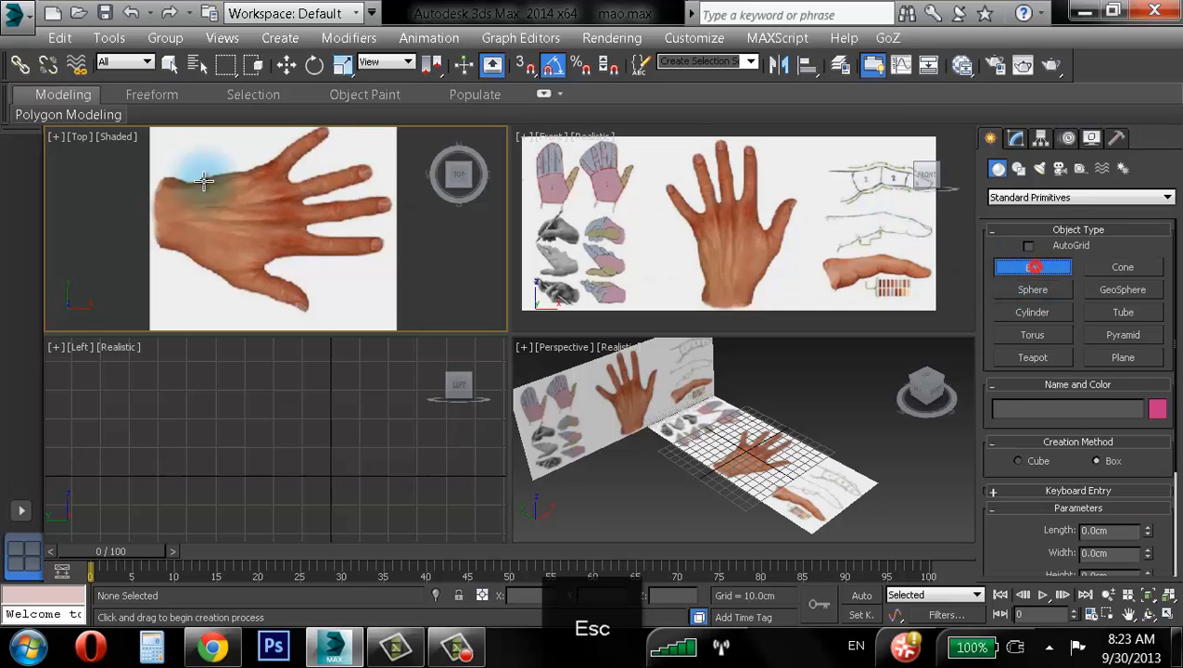
left_click_drag(156, 175, 307, 269)
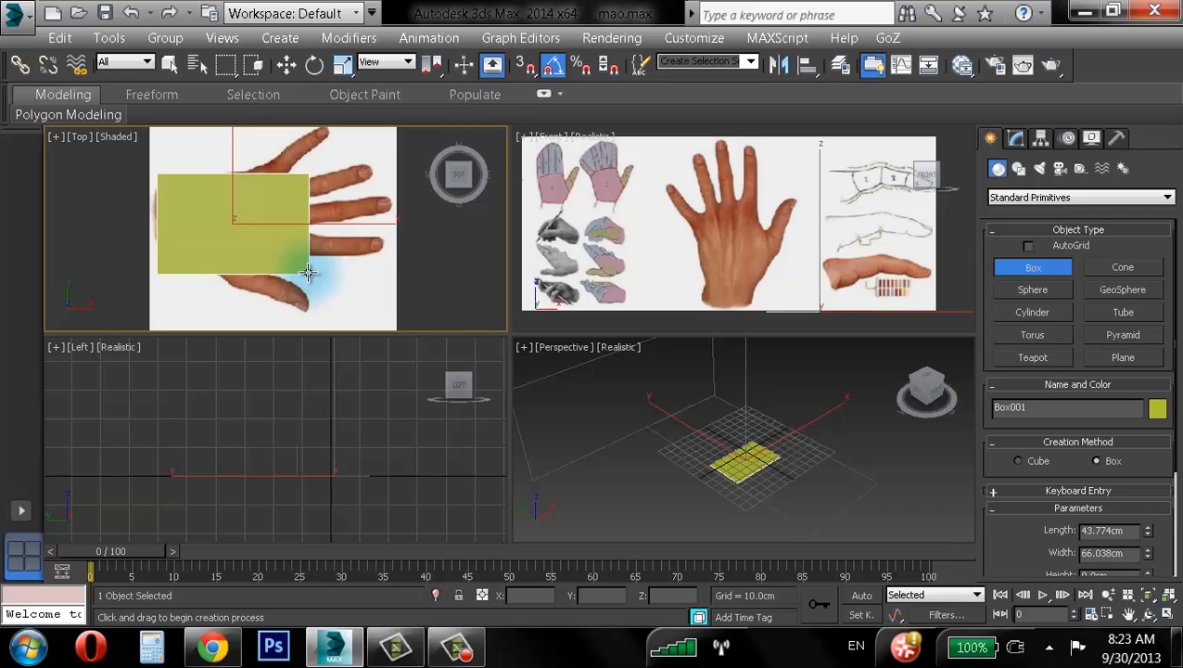
left_click(312, 227)
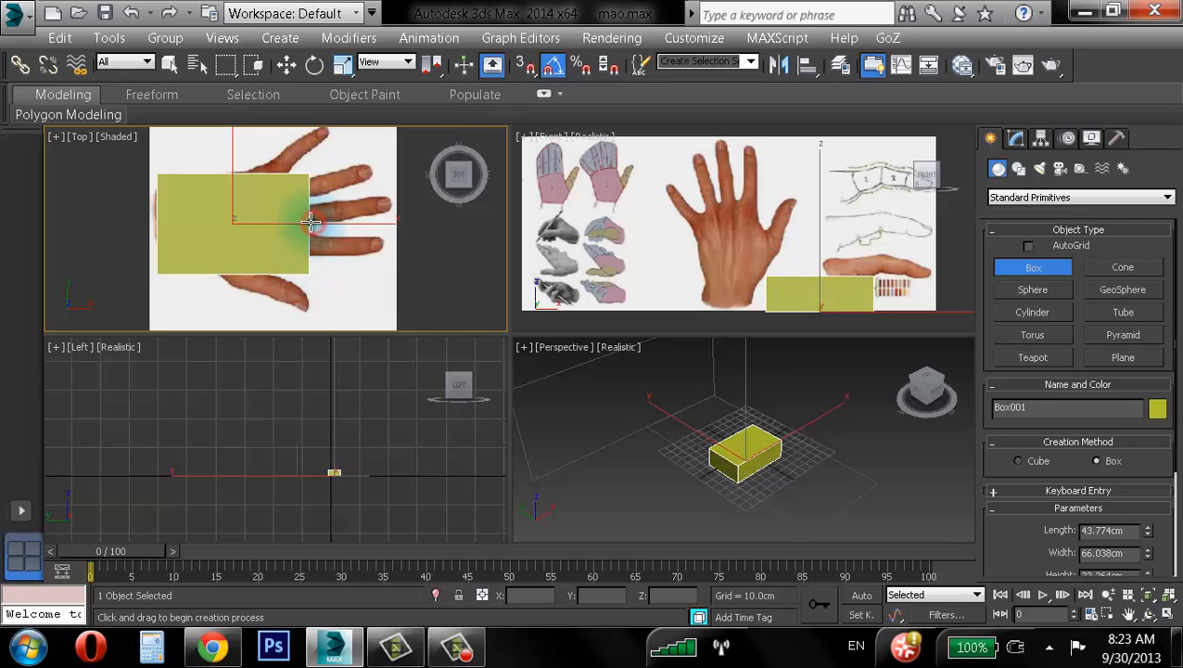
right_click(313, 228)
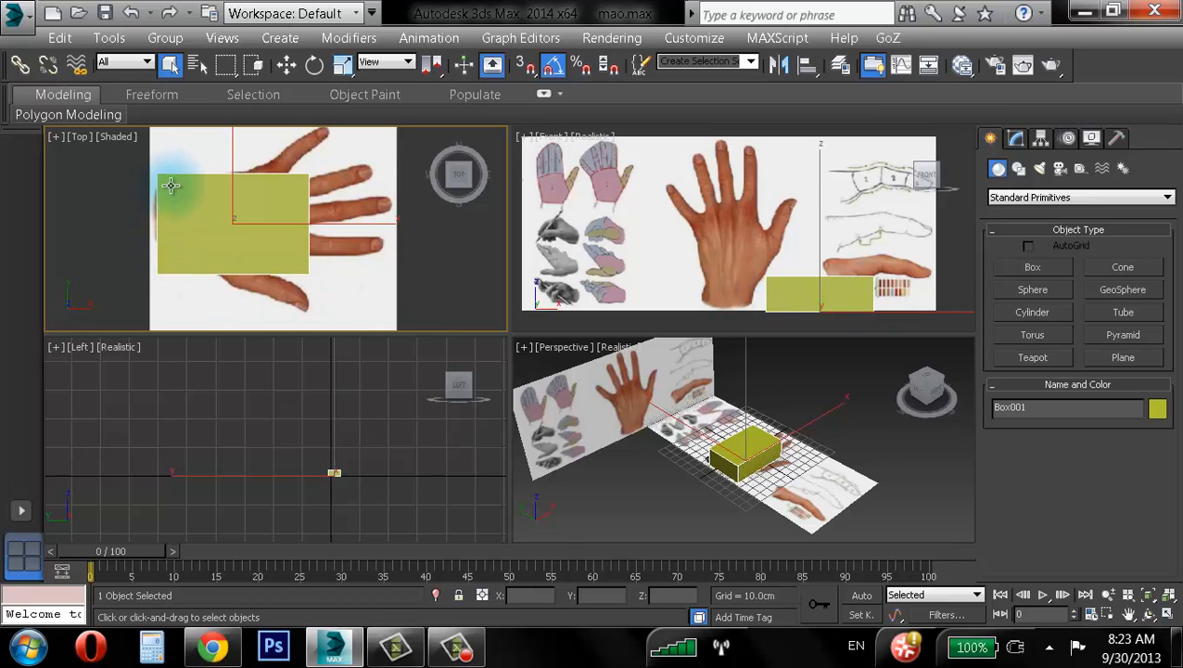
- Move the box in the Top view to cover the palm, to about X -14.5 cm and Y -9.5 cm
key("w")
key("F9")
left_click_drag(364, 224, 361, 224)
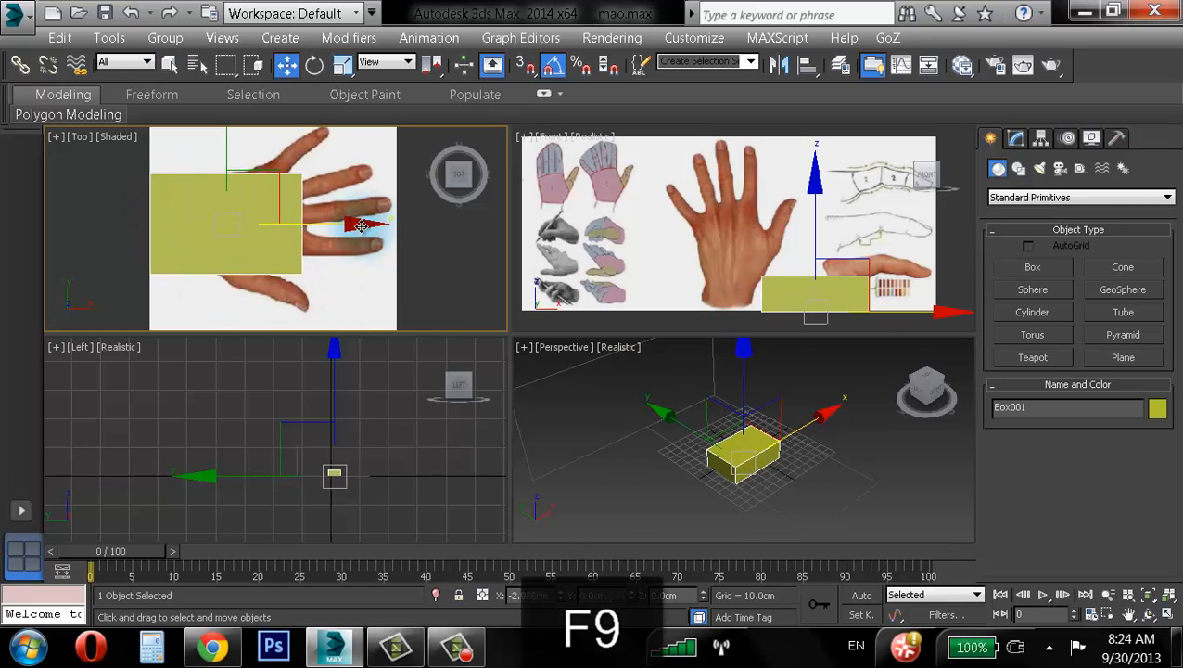
left_click_drag(269, 172, 273, 159)
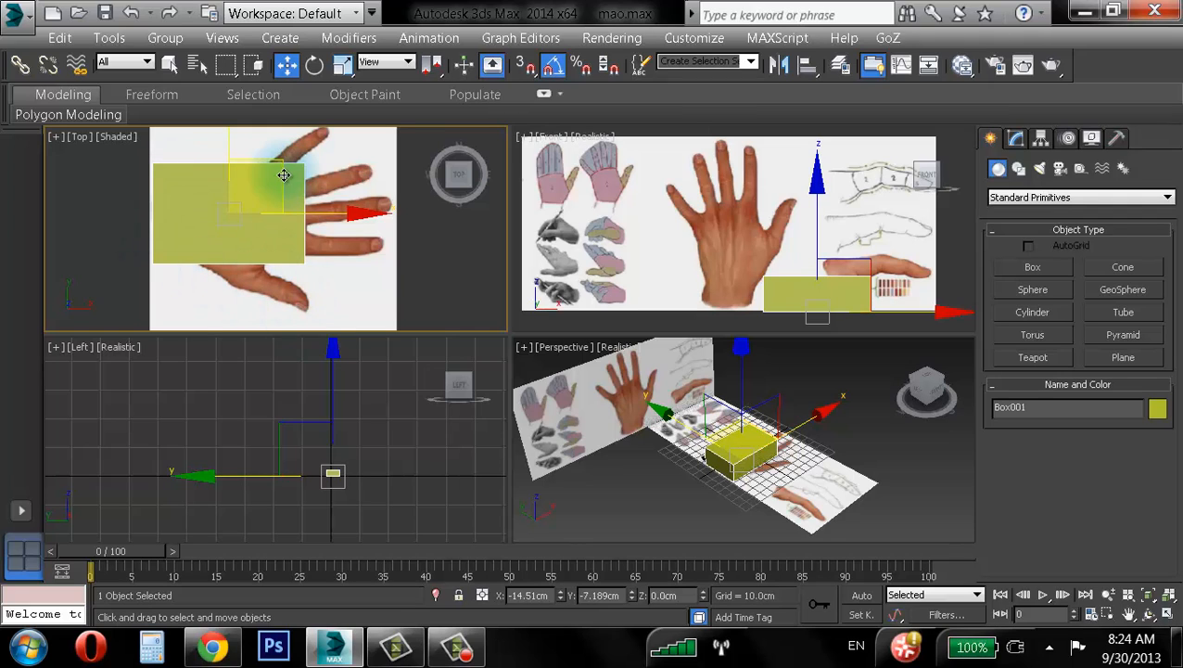
left_click(1016, 138)
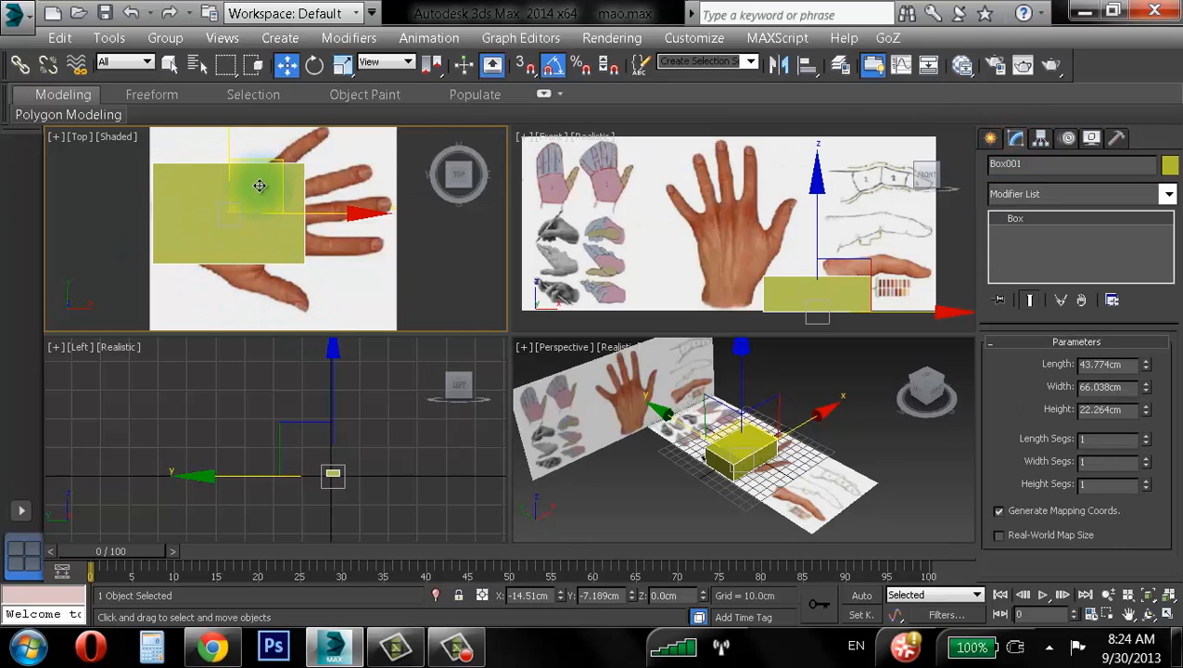
left_click_drag(272, 159, 273, 165)
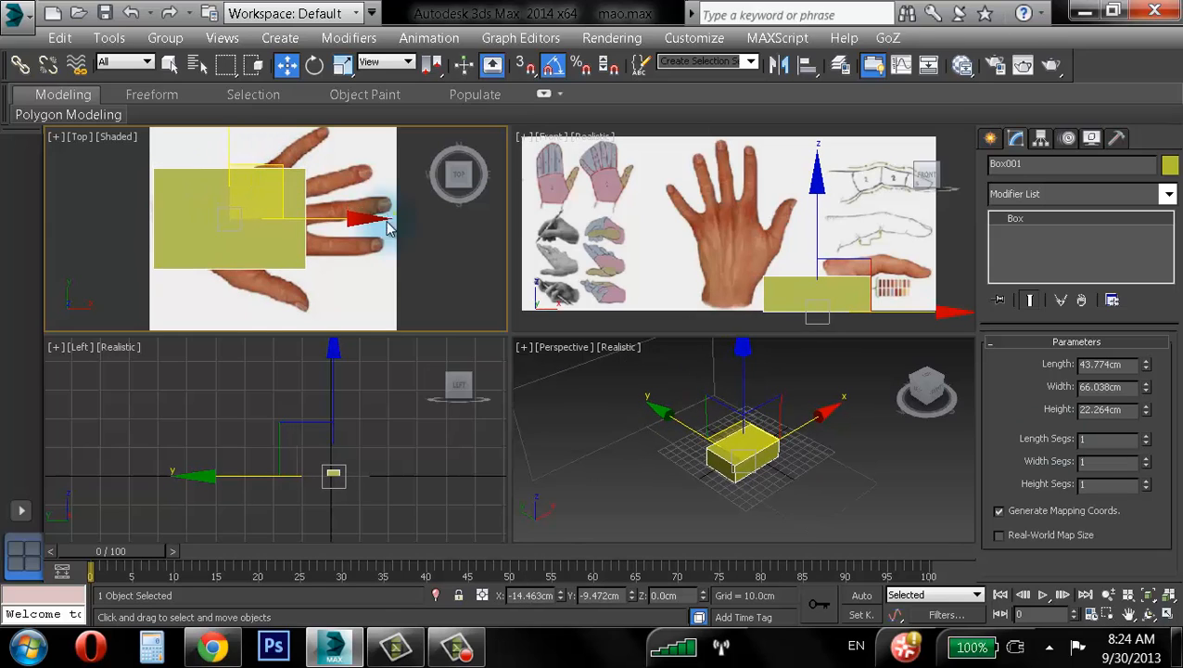
- Set the box's length segments to 4 and width segments to 3
left_click(1148, 435)
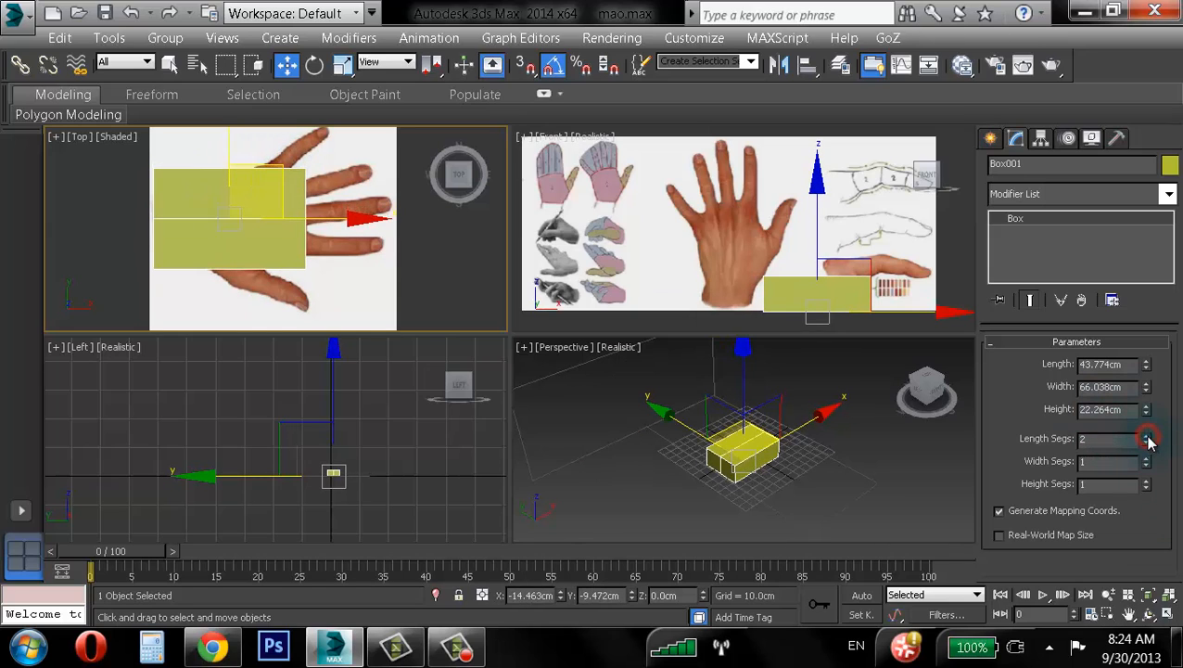
left_click(1147, 435)
left_click(1148, 435)
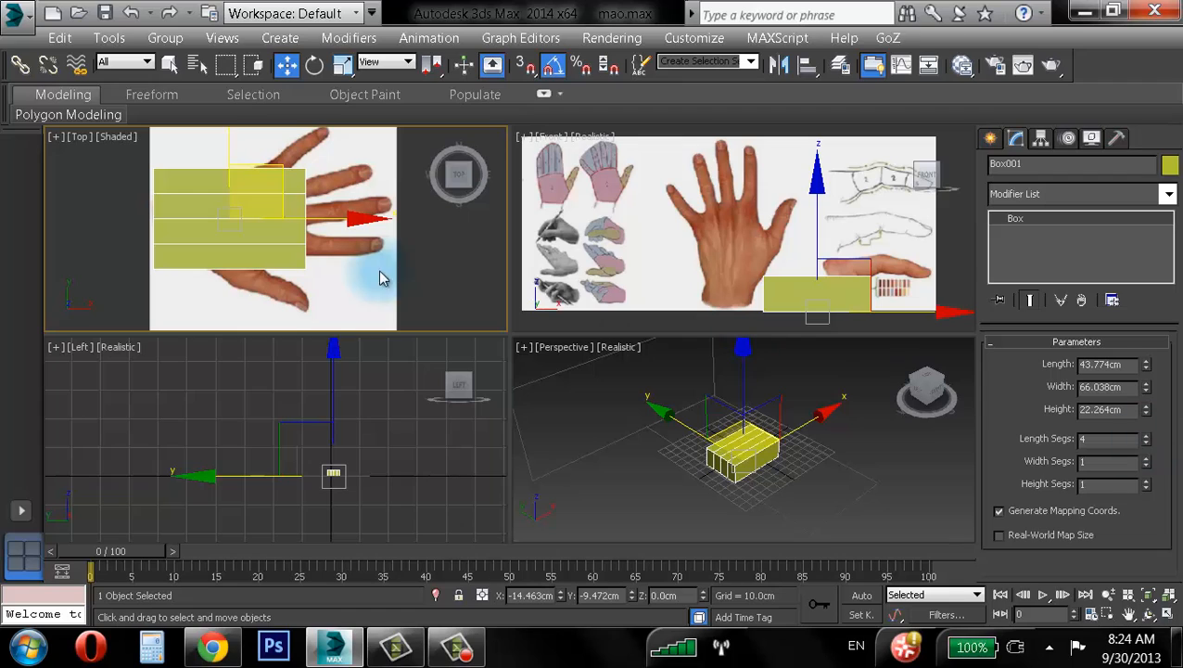
left_click(1150, 459)
left_click(1150, 460)
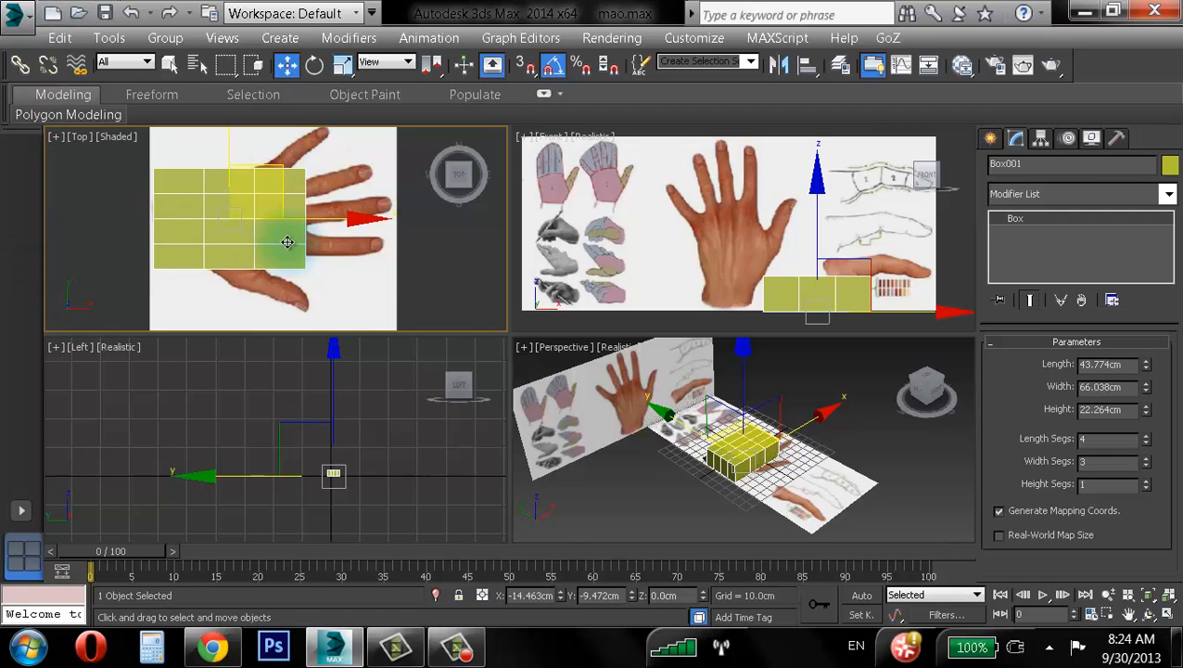
scroll(279, 234, "up", 3)
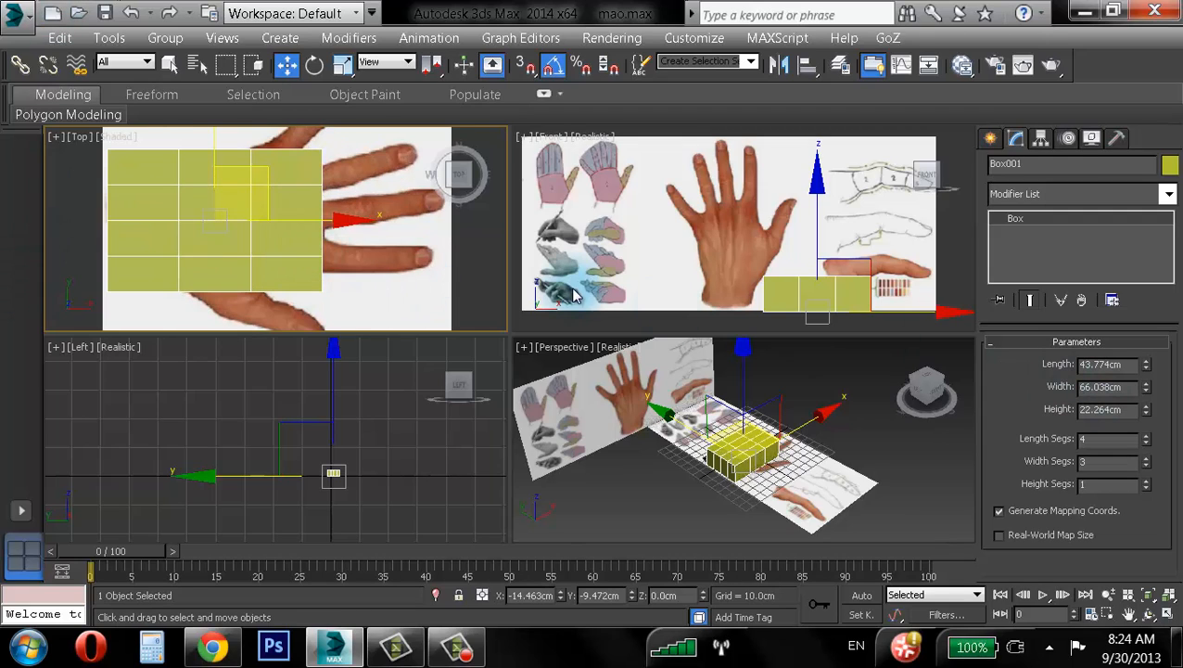
left_click(1014, 409)
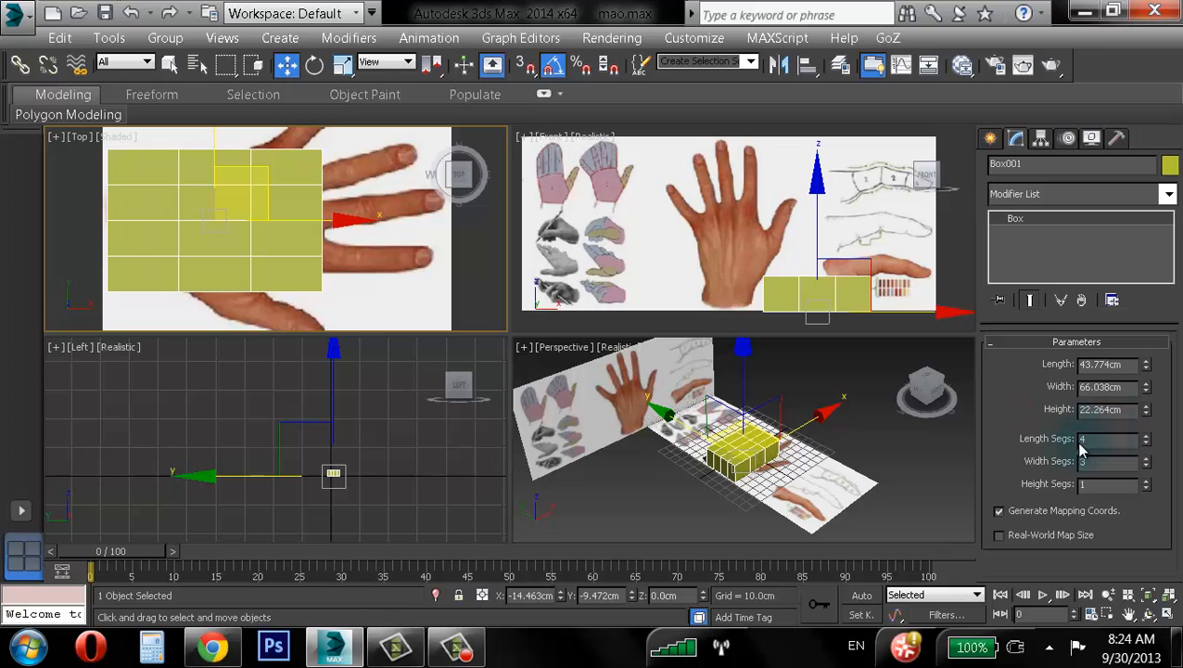
left_click_drag(1086, 444, 996, 471)
left_click(1121, 441)
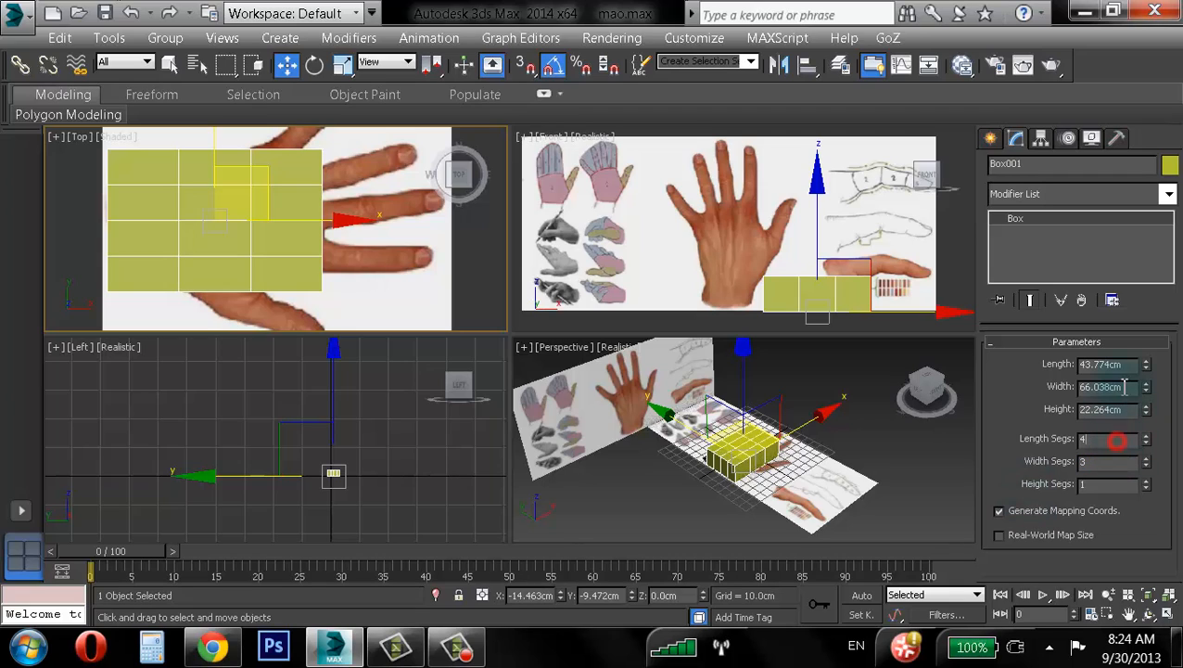
- Nudge the segmented box over the palm in the Top view to about X -14.4 cm and Y -8.1 cm
middle_click_drag(302, 174, 309, 179)
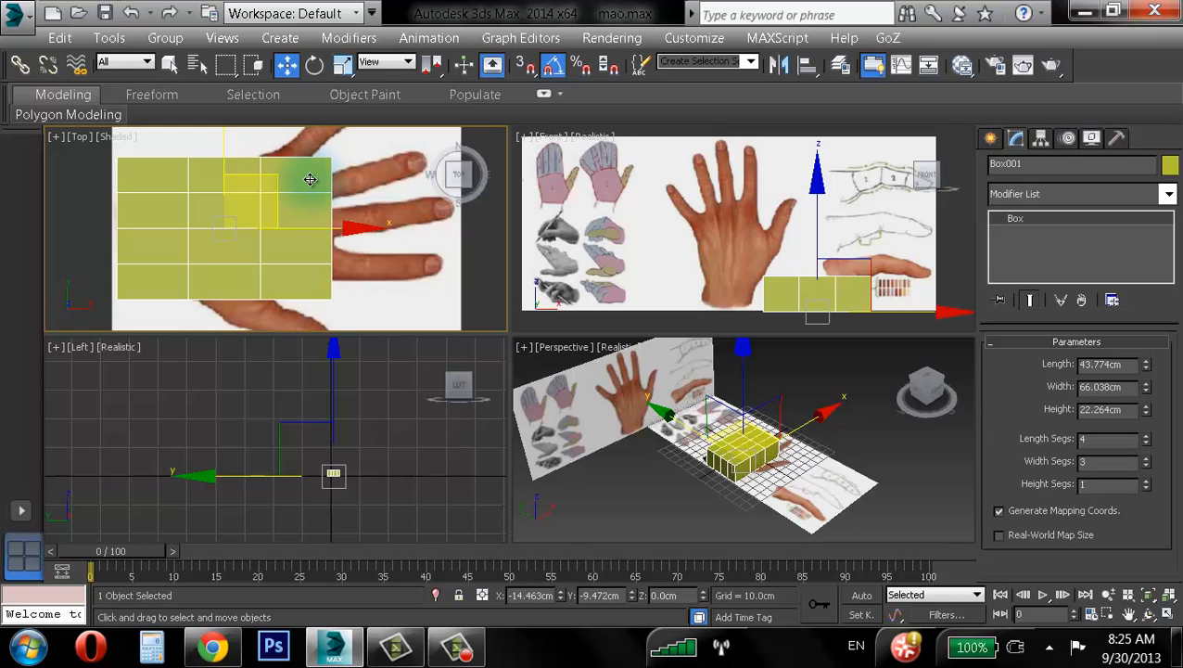
mouse_move(185, 236)
left_mouse_down()
mouse_move(235, 233)
mouse_move(184, 232)
left_mouse_up()
middle_click_drag(377, 254, 381, 251)
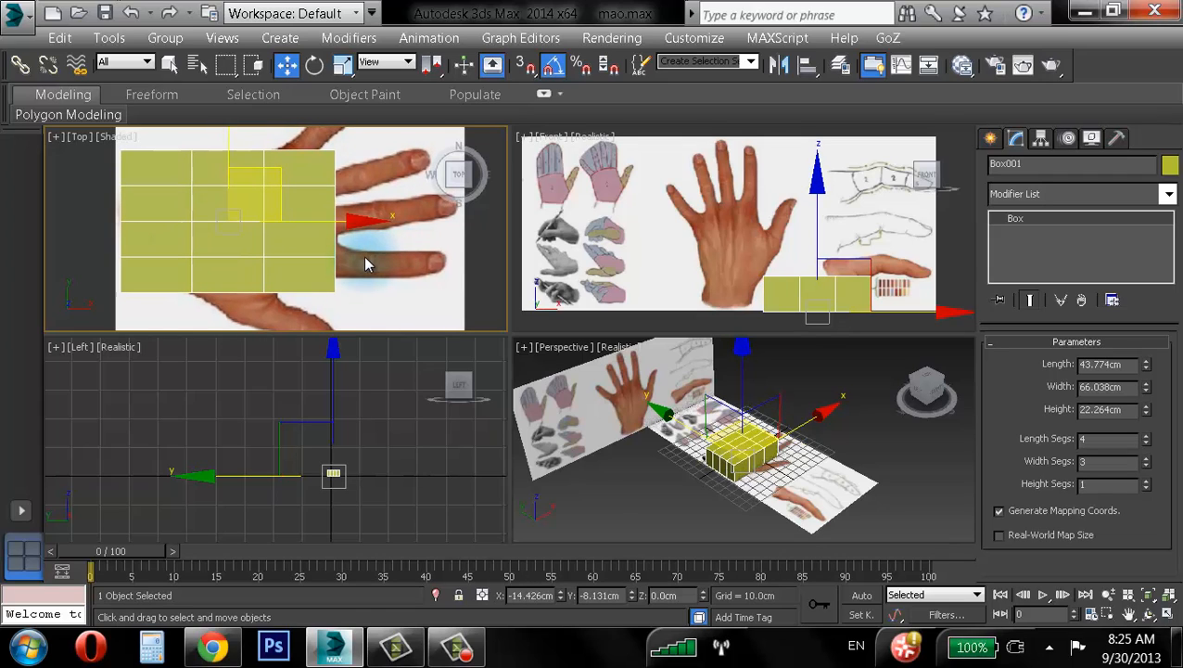
left_click(1127, 438)
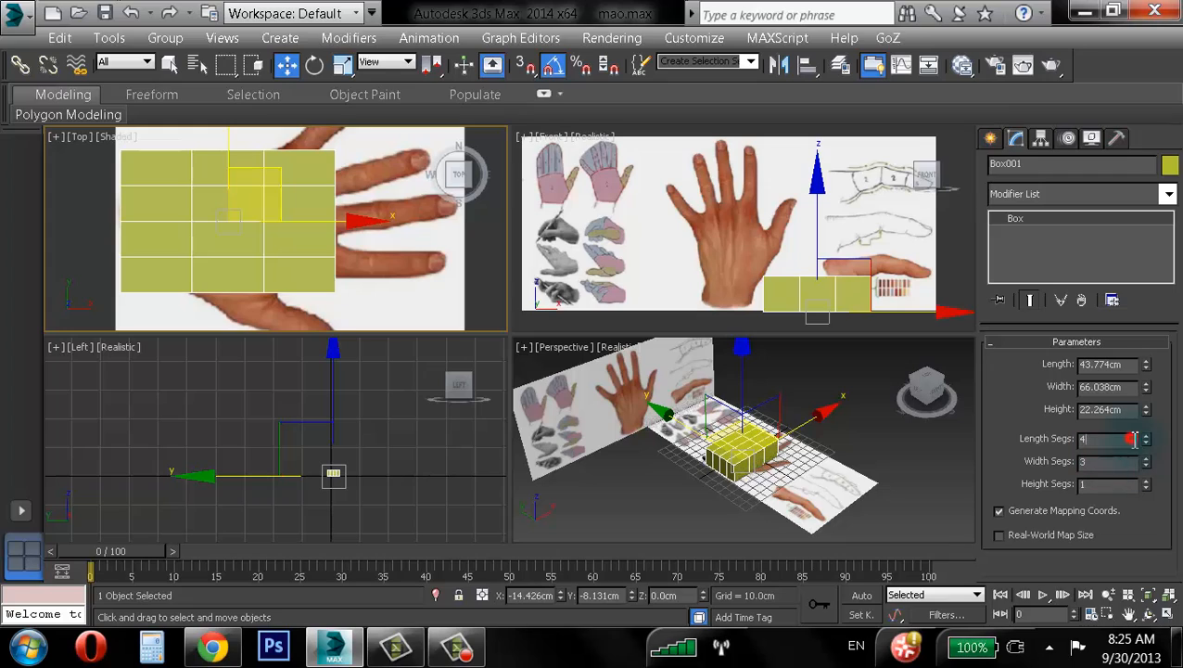
left_click(1122, 459)
left_click(1121, 466)
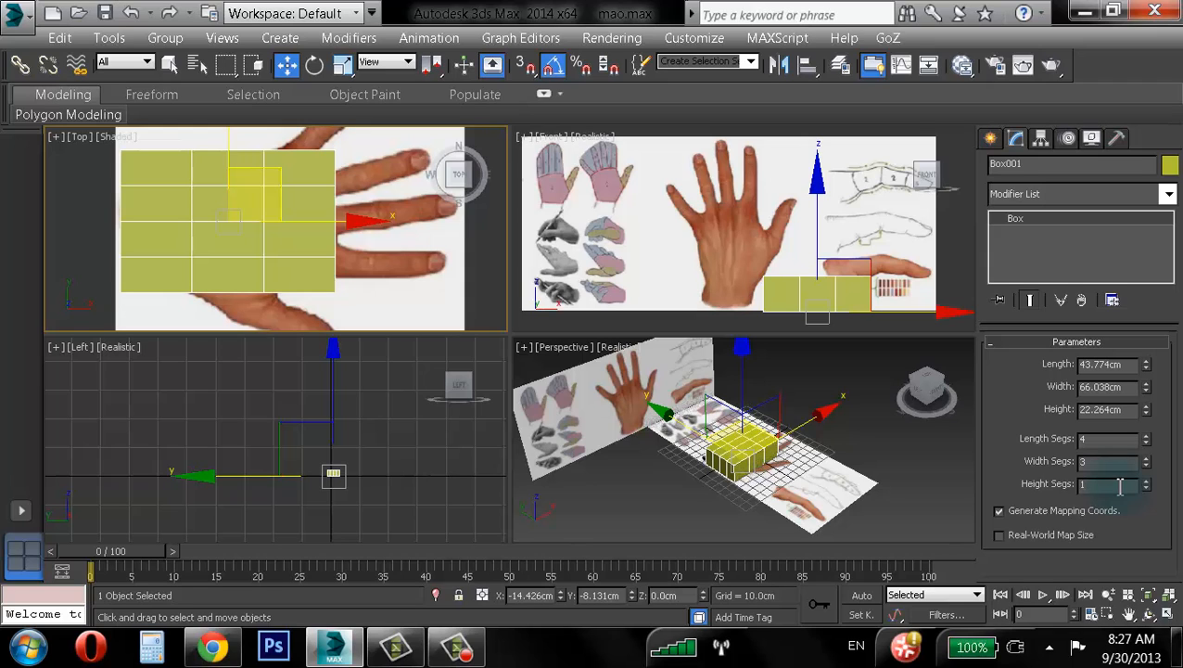
- Toggle the box's see-through display on and back off over the palm reference
middle_click_drag(219, 232, 202, 234)
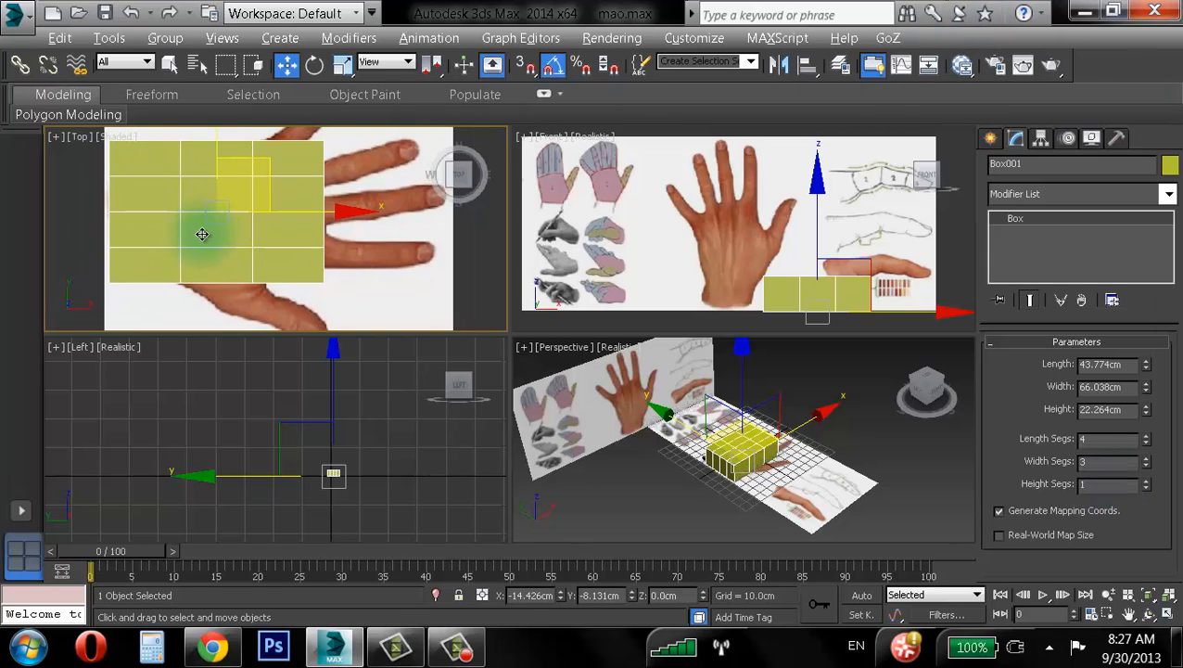
key("alt+x")
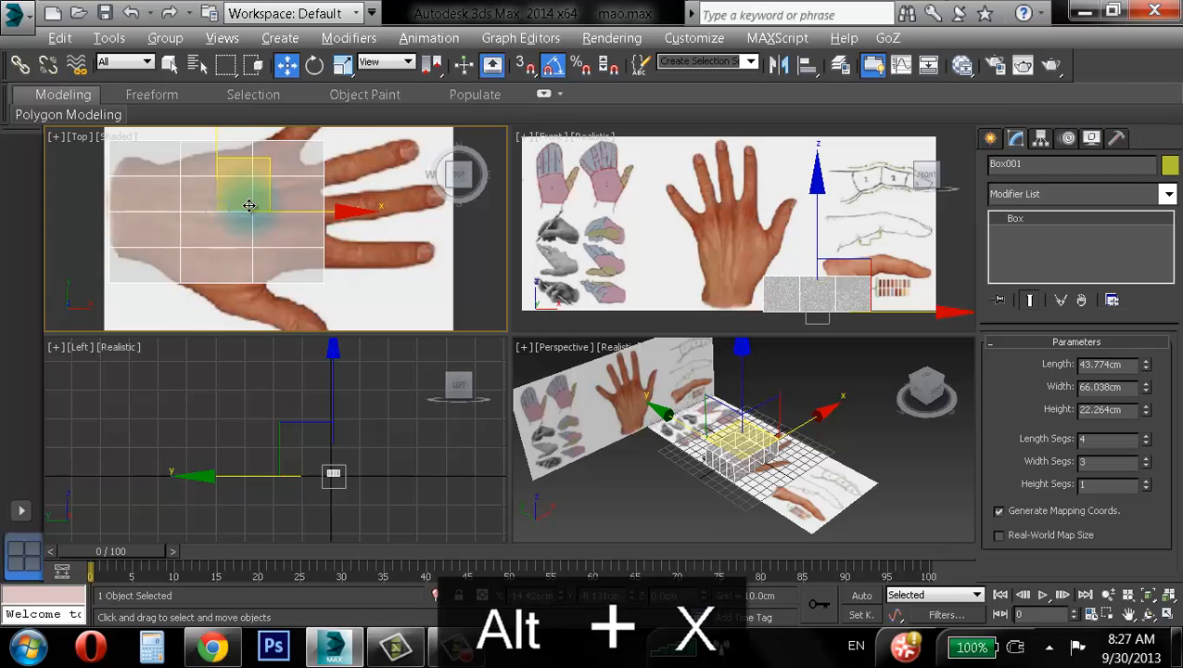
key("alt+x")
key("alt+x")
key("alt+x")
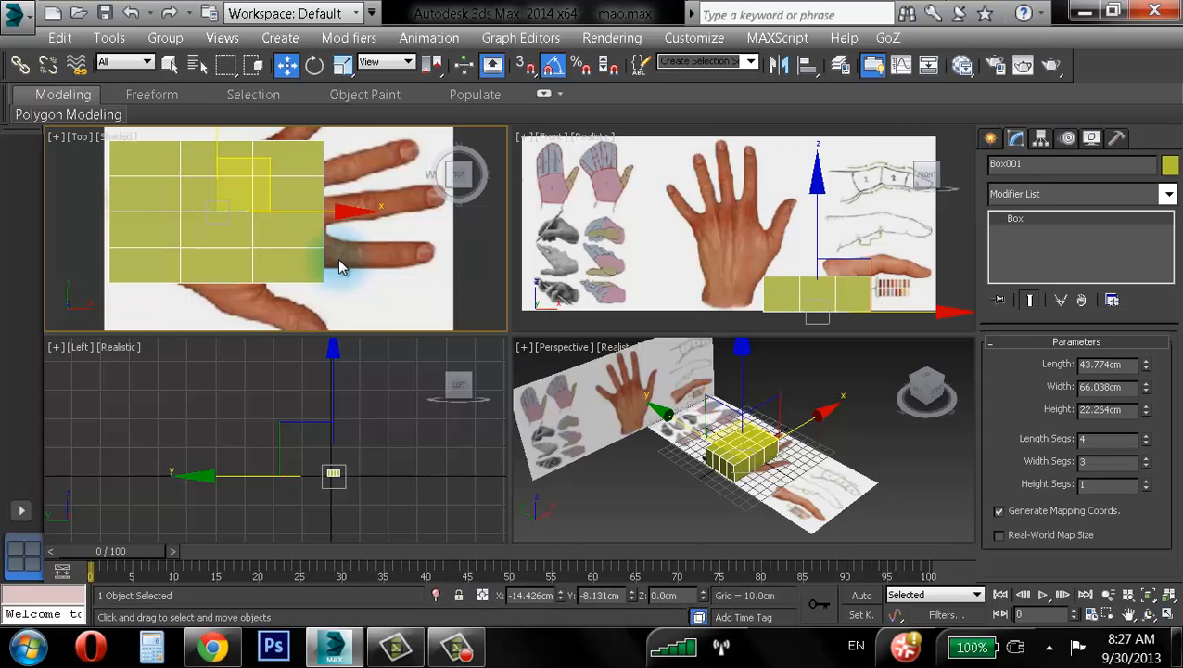
- In the box's object properties, switch display, rendering control and motion blur to By Layer and back to By Object
right_click(286, 241)
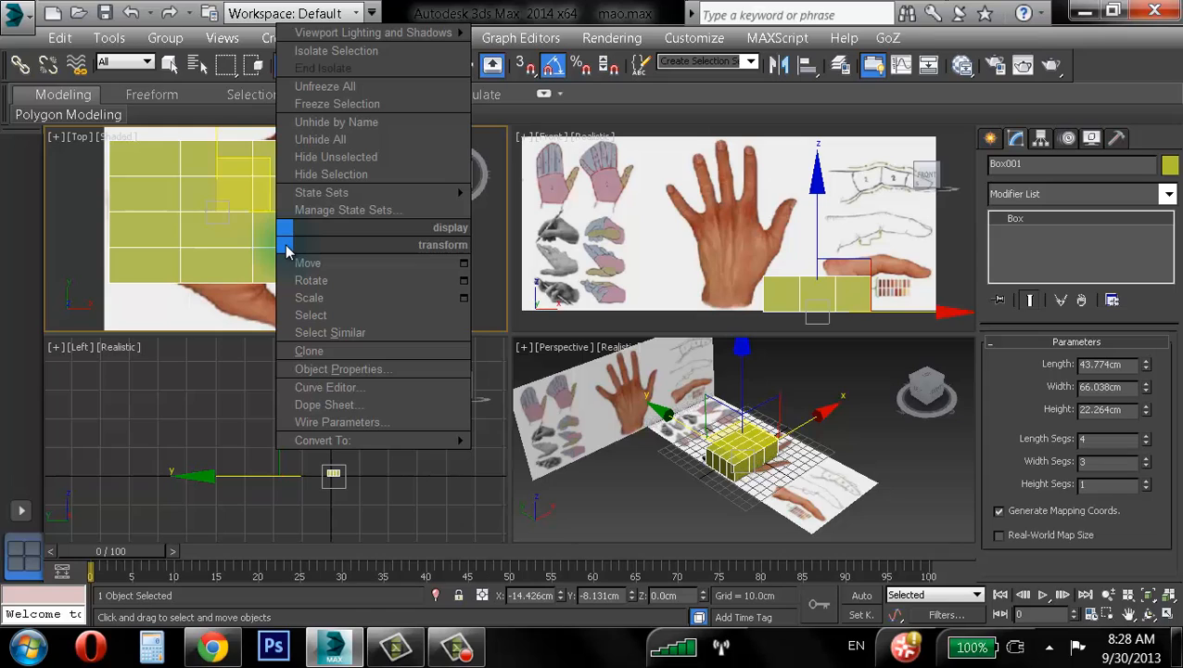
left_click(387, 367)
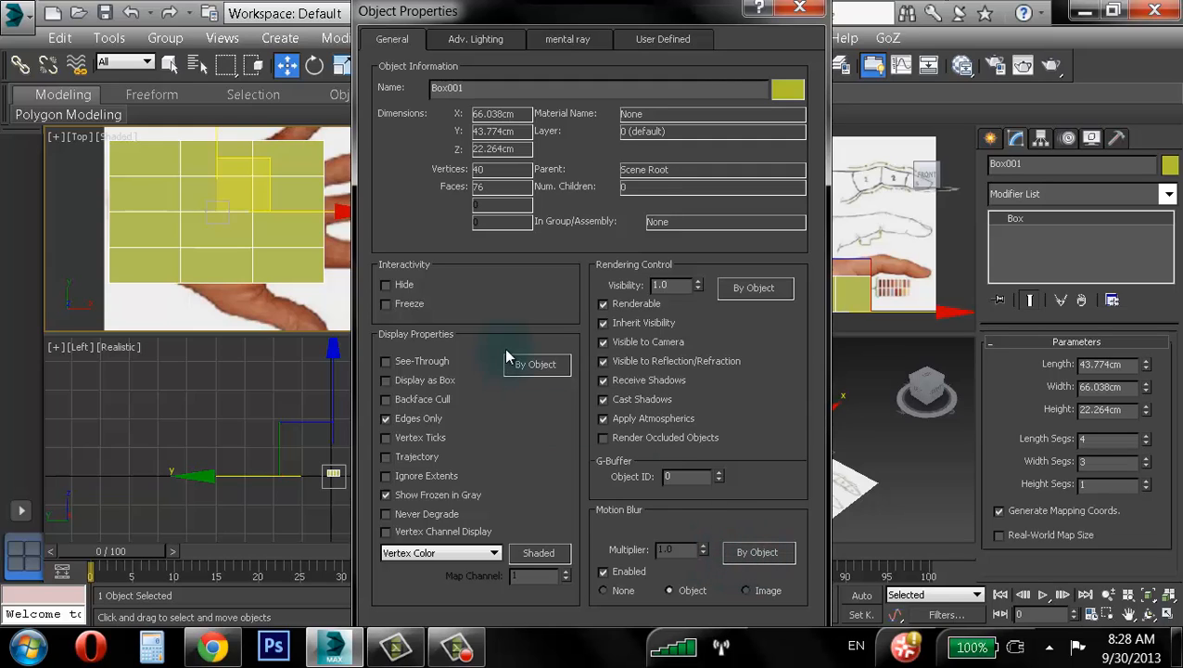
left_click(536, 364)
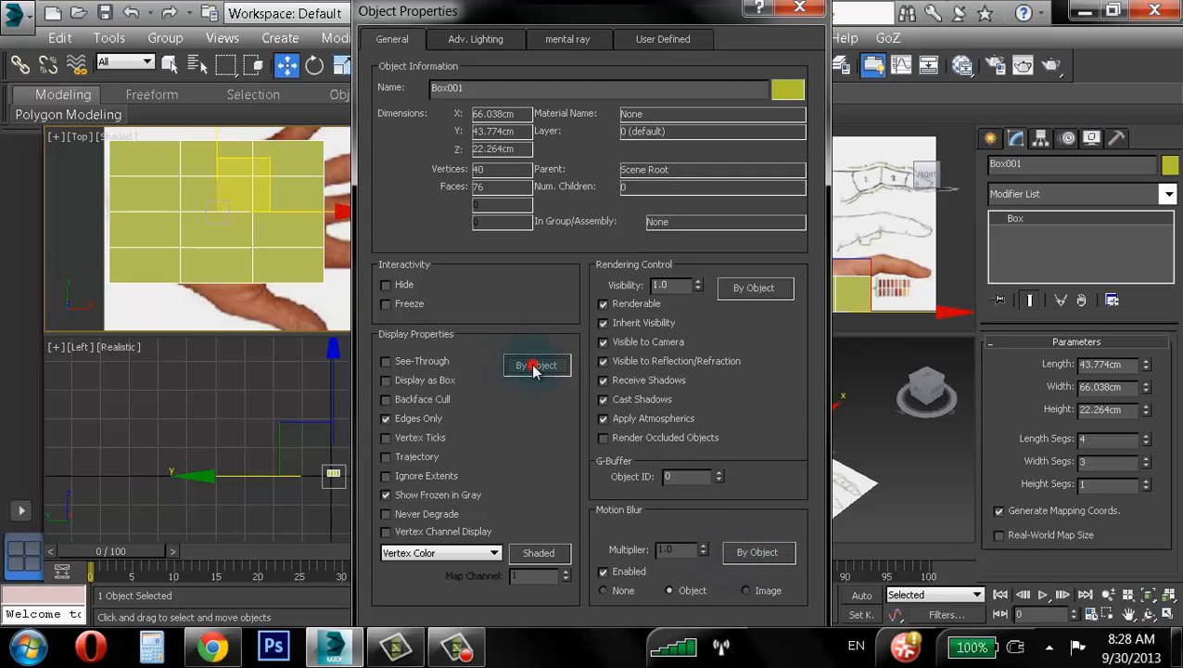
left_click(774, 289)
left_click(778, 553)
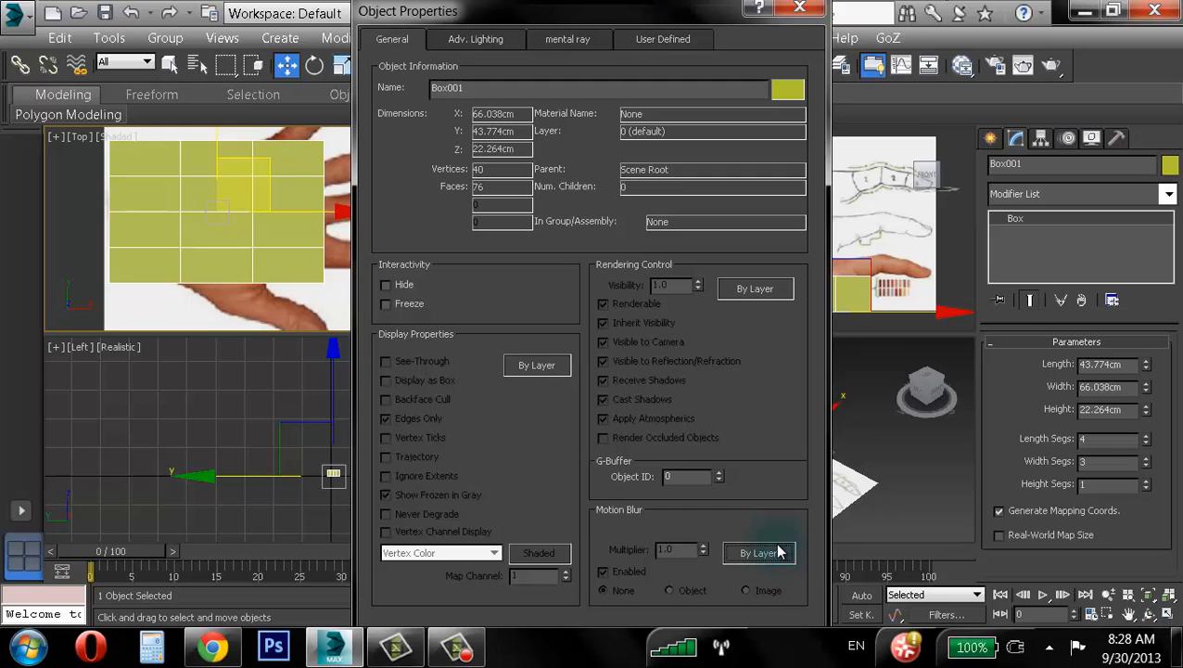
left_click(557, 366)
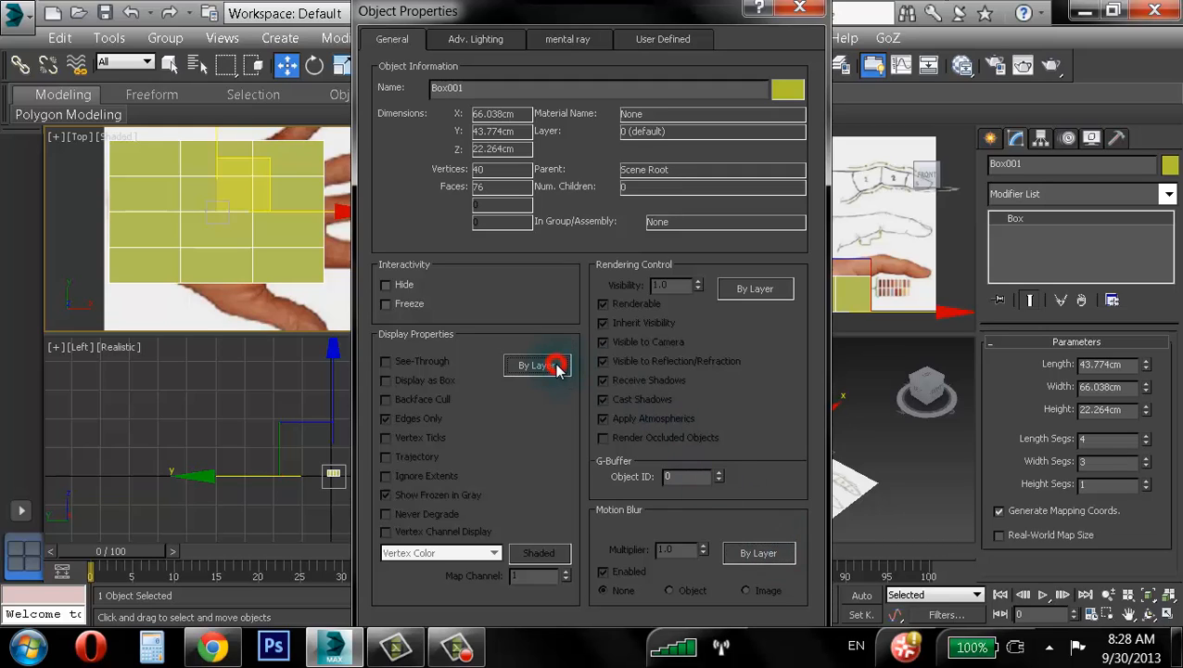
left_click(778, 287)
left_click(760, 555)
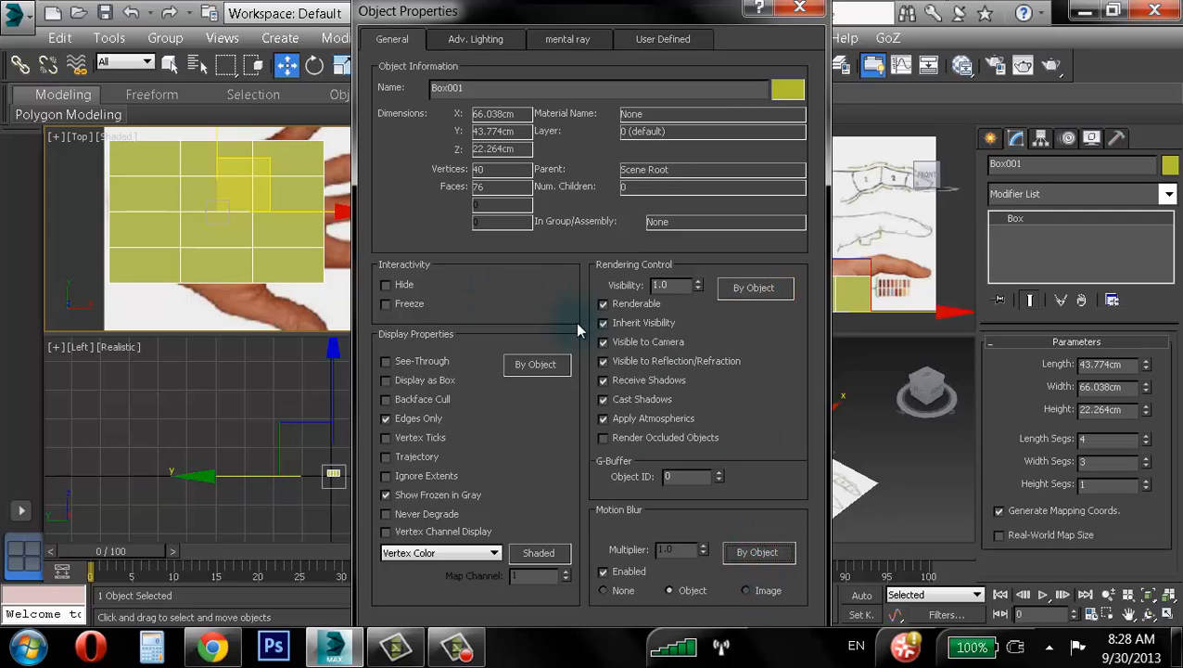
left_click_drag(688, 17, 747, 32)
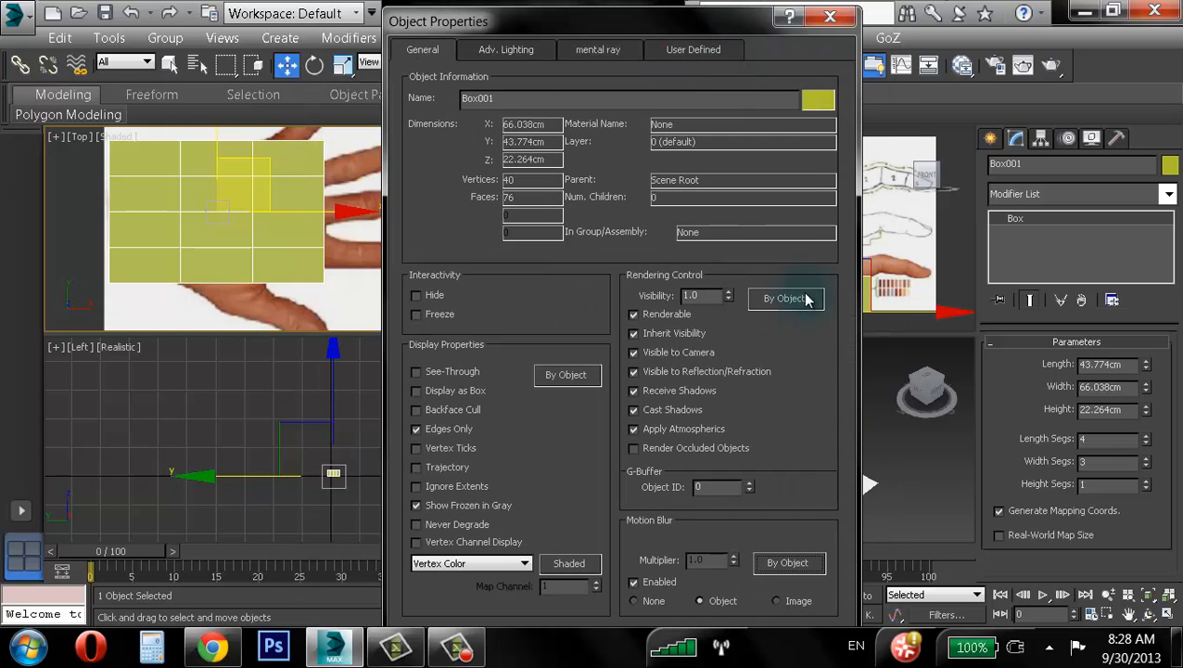
left_click(840, 18)
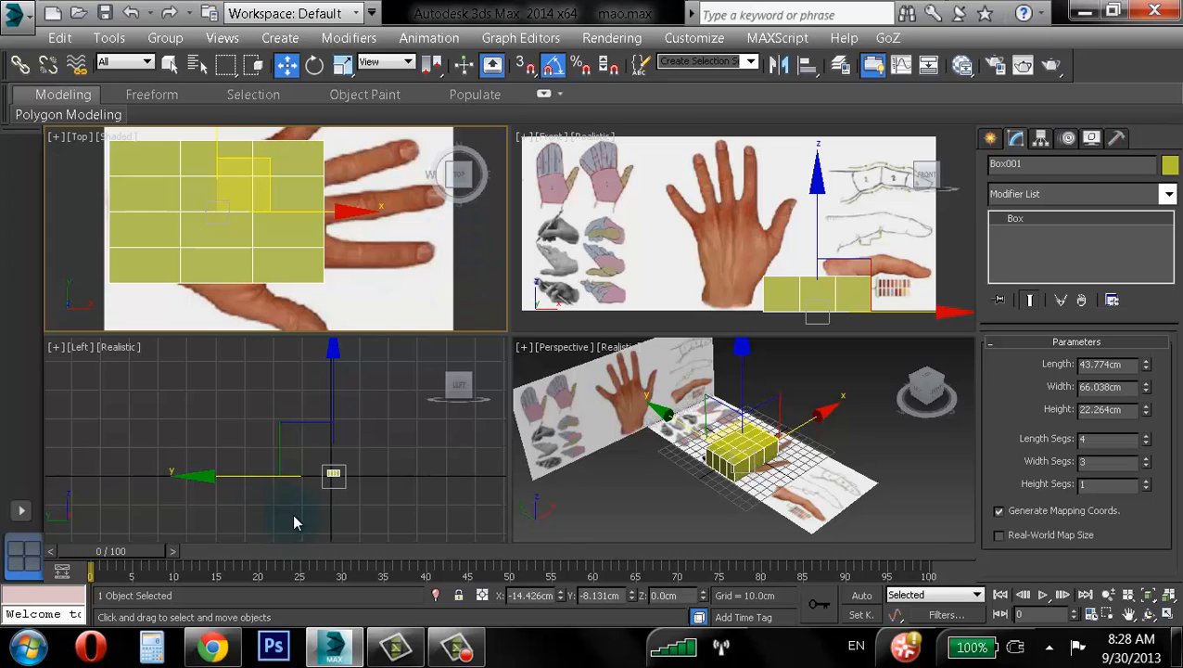
- Turn on see-through display for the box so the palm reference shows through it
key("alt+x")
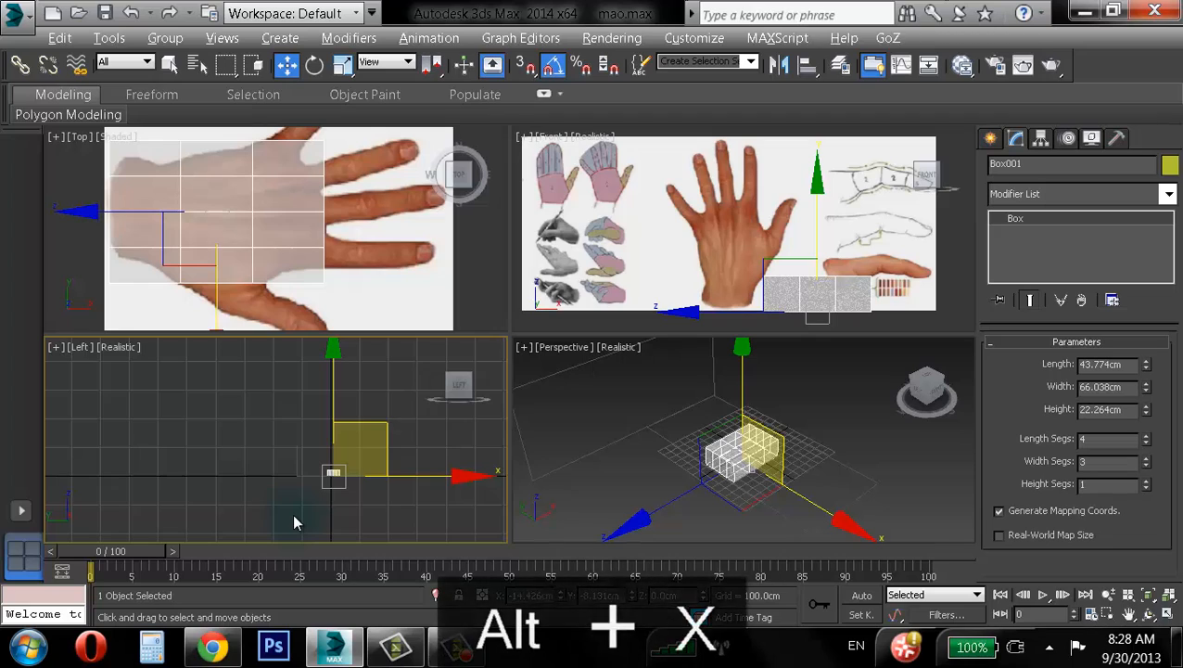
key("alt+x")
key("alt+x")
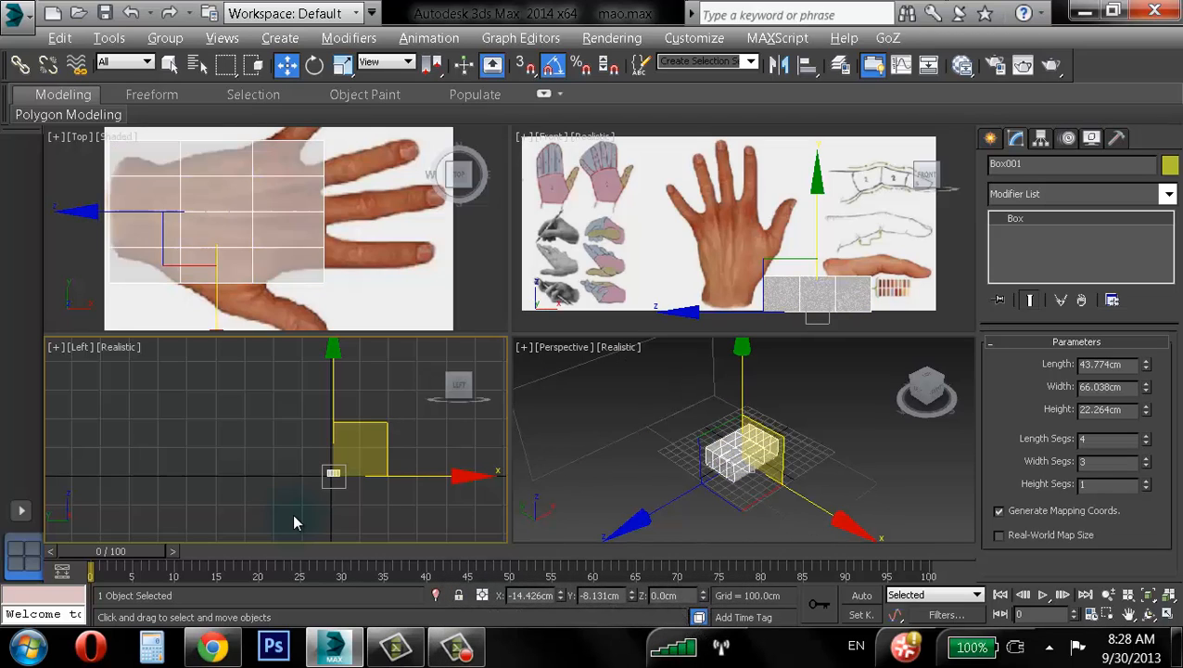
key("alt+x")
key("alt+x")
key("alt+x")
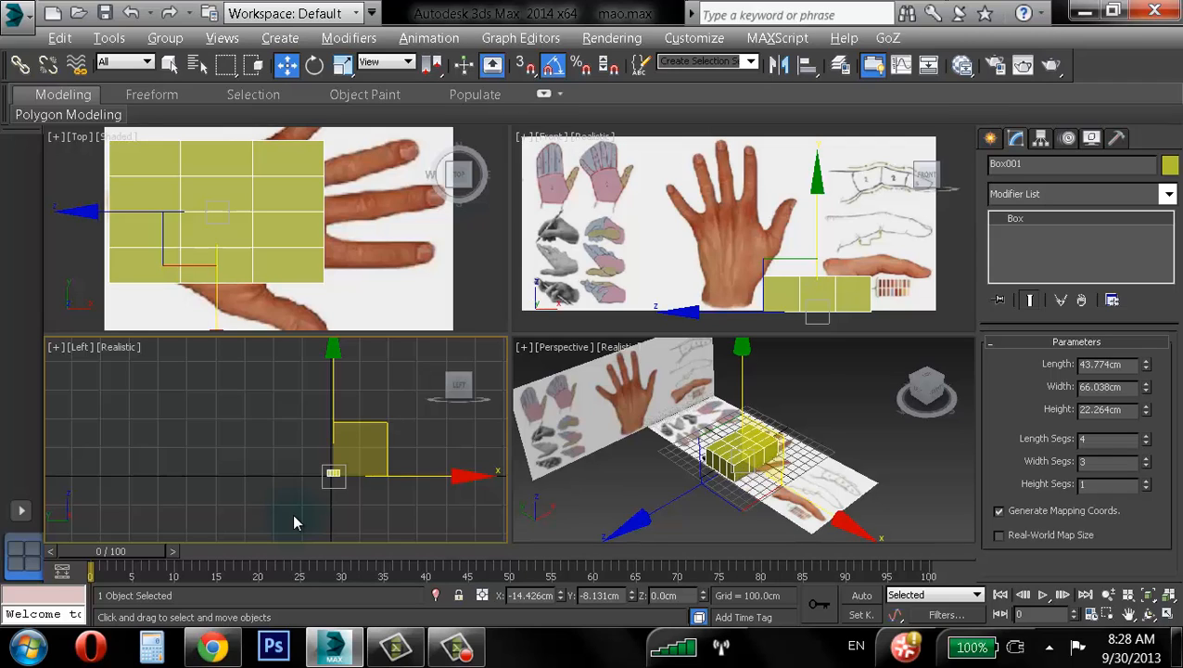
key("alt+x")
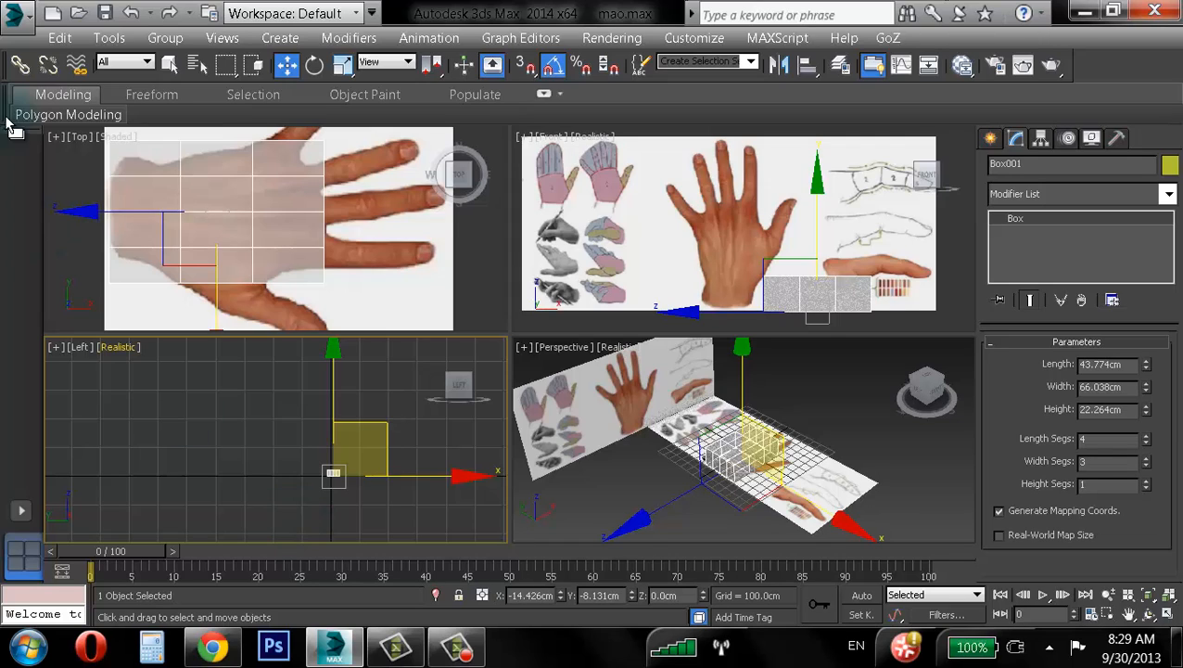
- Maximize the Top viewport with the box and the hand reference in view
scroll(412, 204, "up", 2)
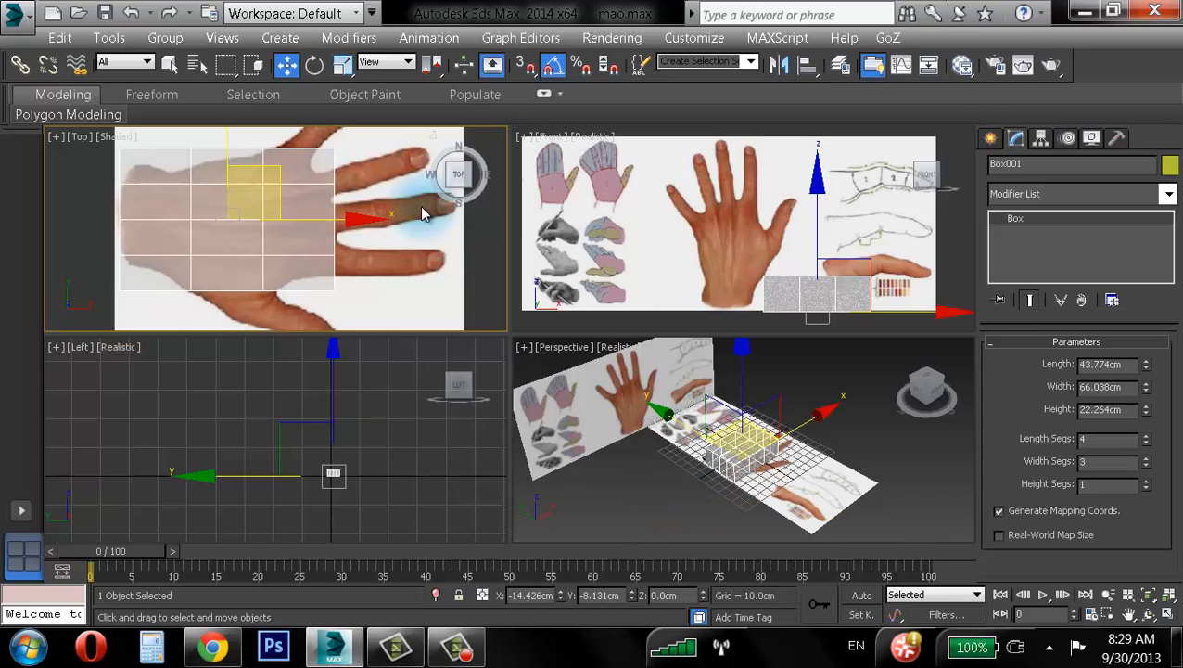
key("alt+w")
middle_click_drag(431, 259, 400, 271)
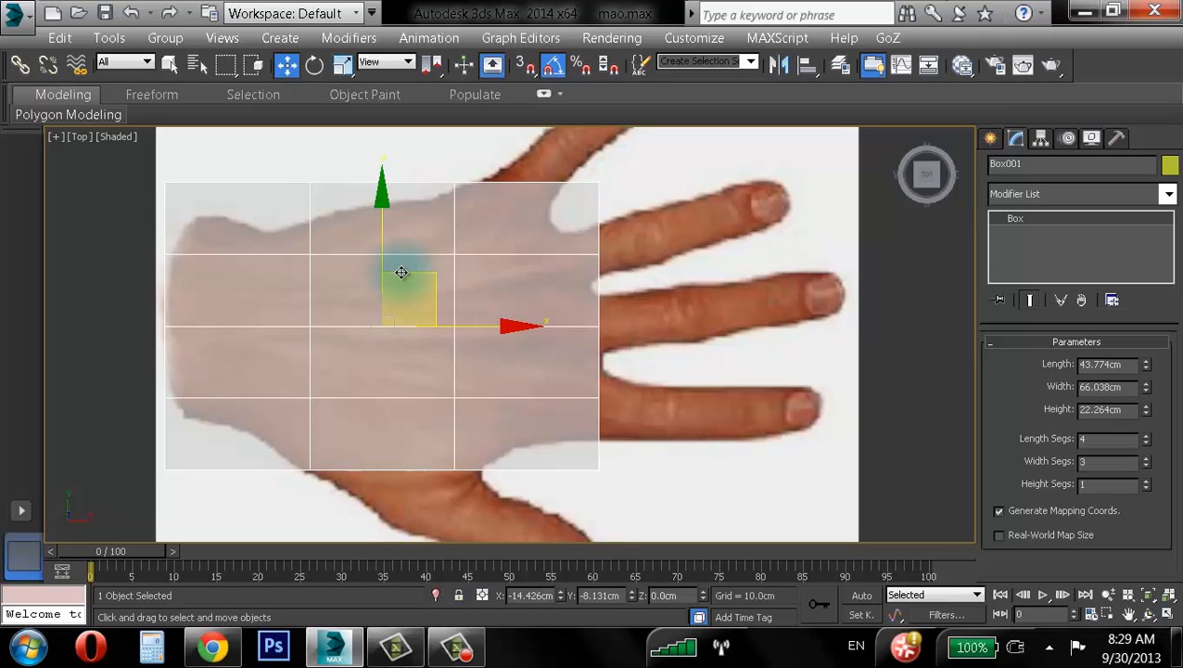
- Review the Max.mentalray tool settings and the ame-dark UI scheme in the Custom UI and Defaults Switcher without applying them
left_click(692, 37)
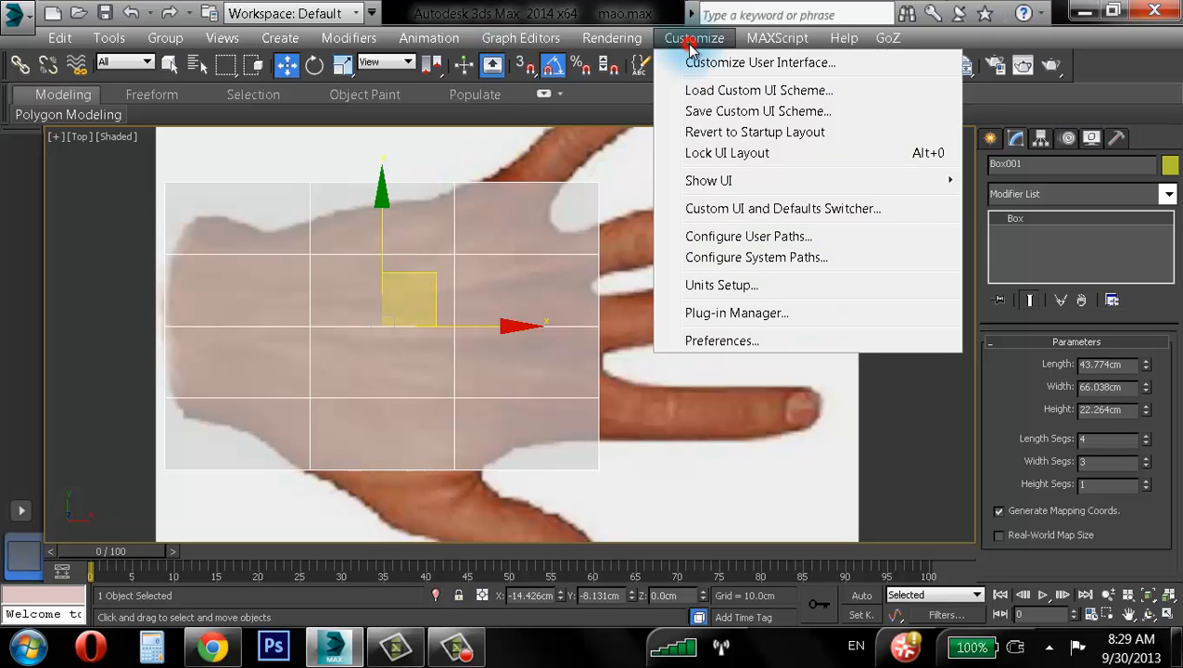
key("F9")
left_click(769, 209)
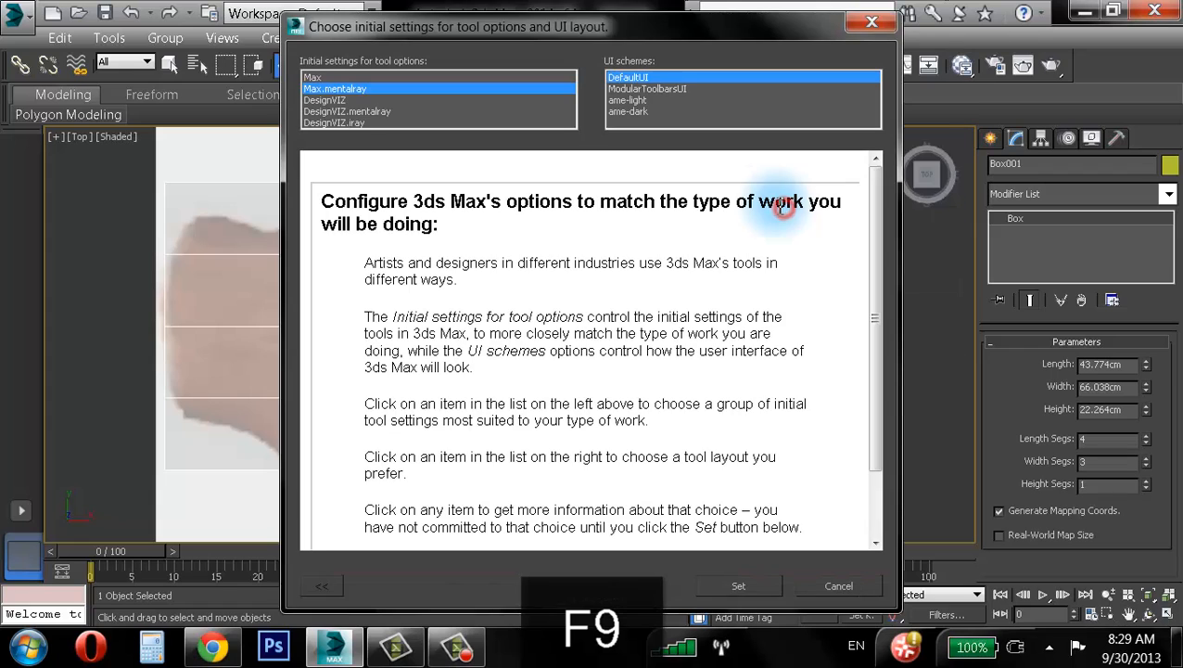
left_click(347, 86)
left_click(636, 110)
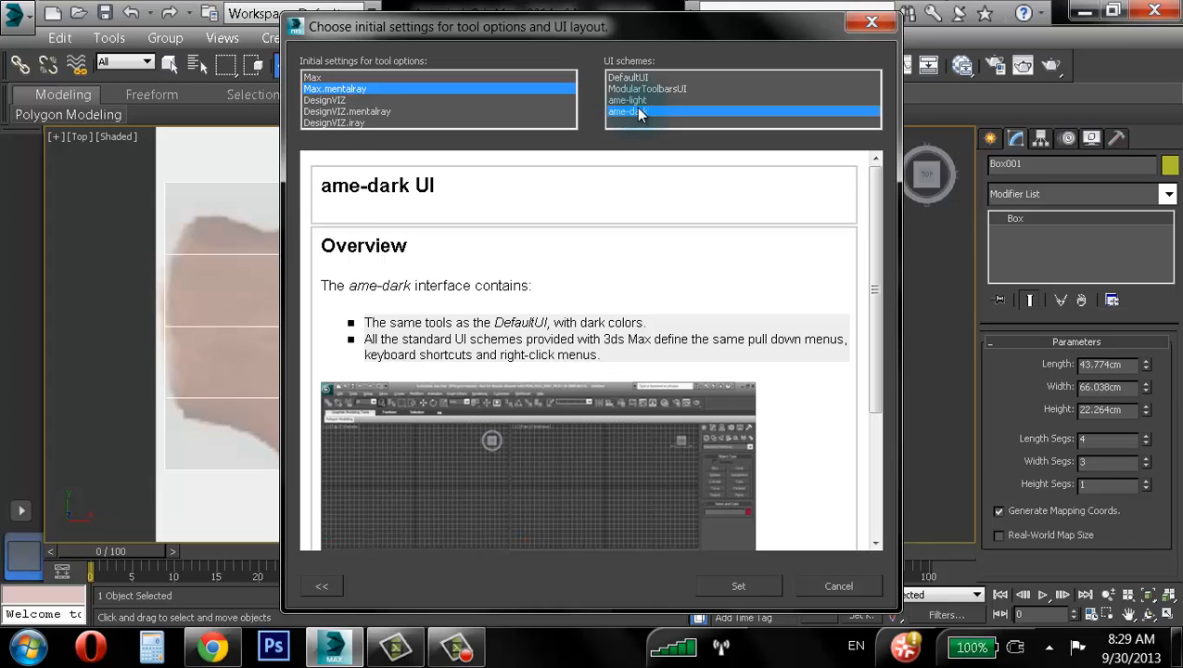
left_click(315, 78)
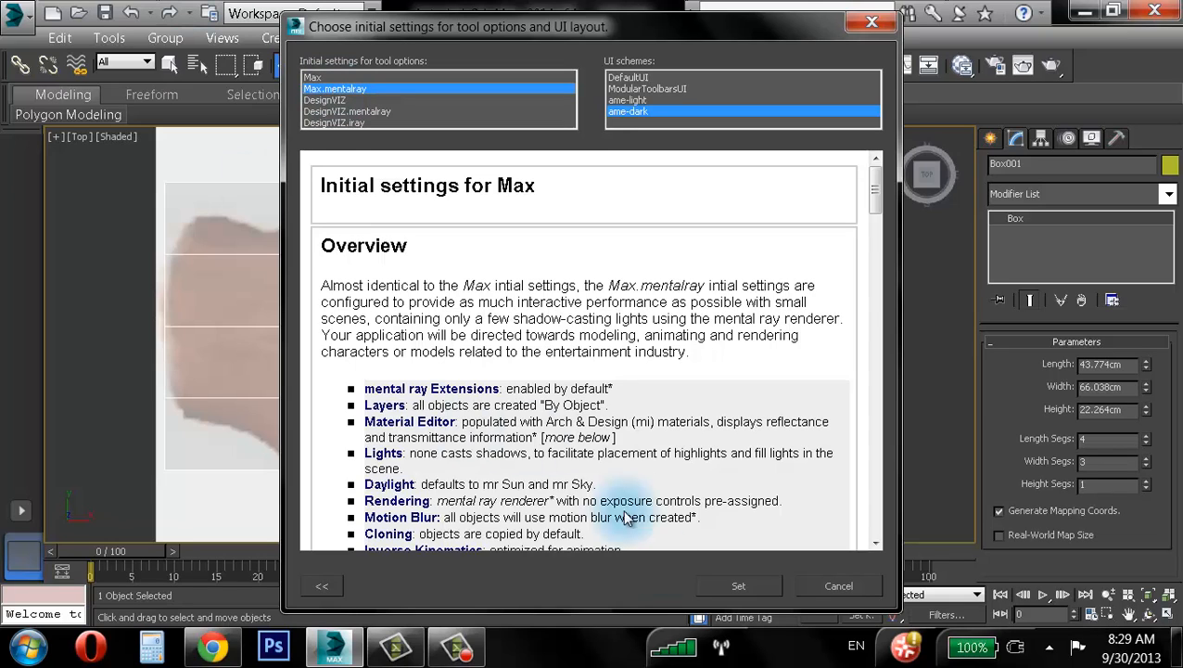
left_click(869, 590)
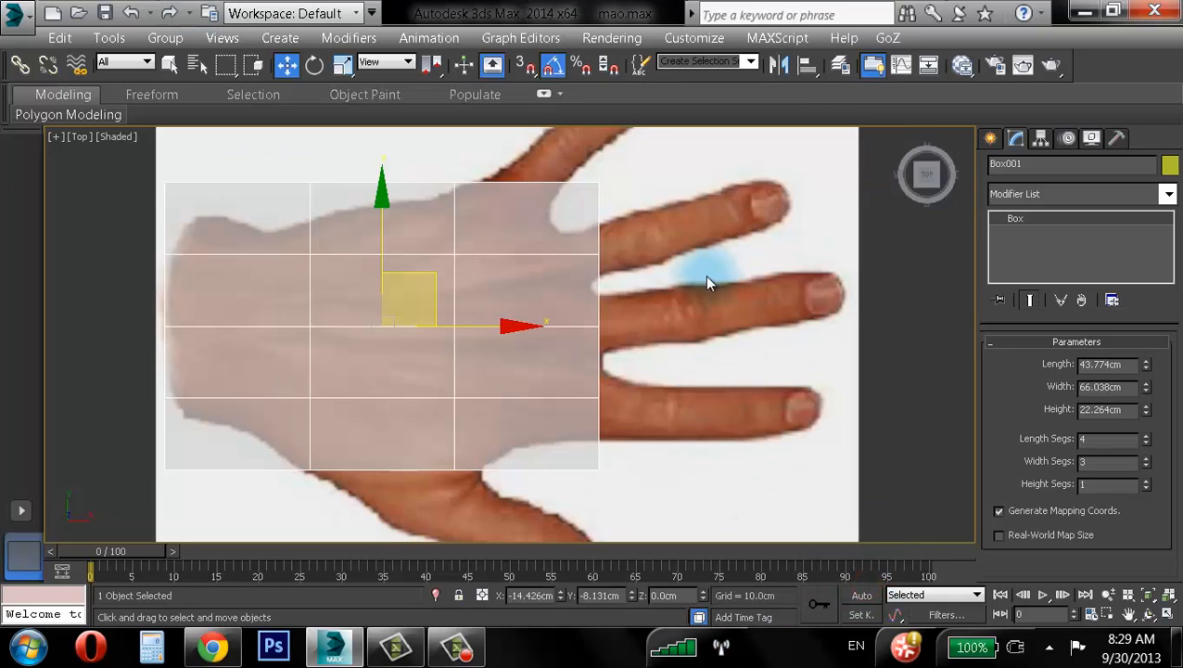
- Switch the Top viewport's visual style to Realistic and back to Shaded
middle_click_drag(513, 340, 539, 342)
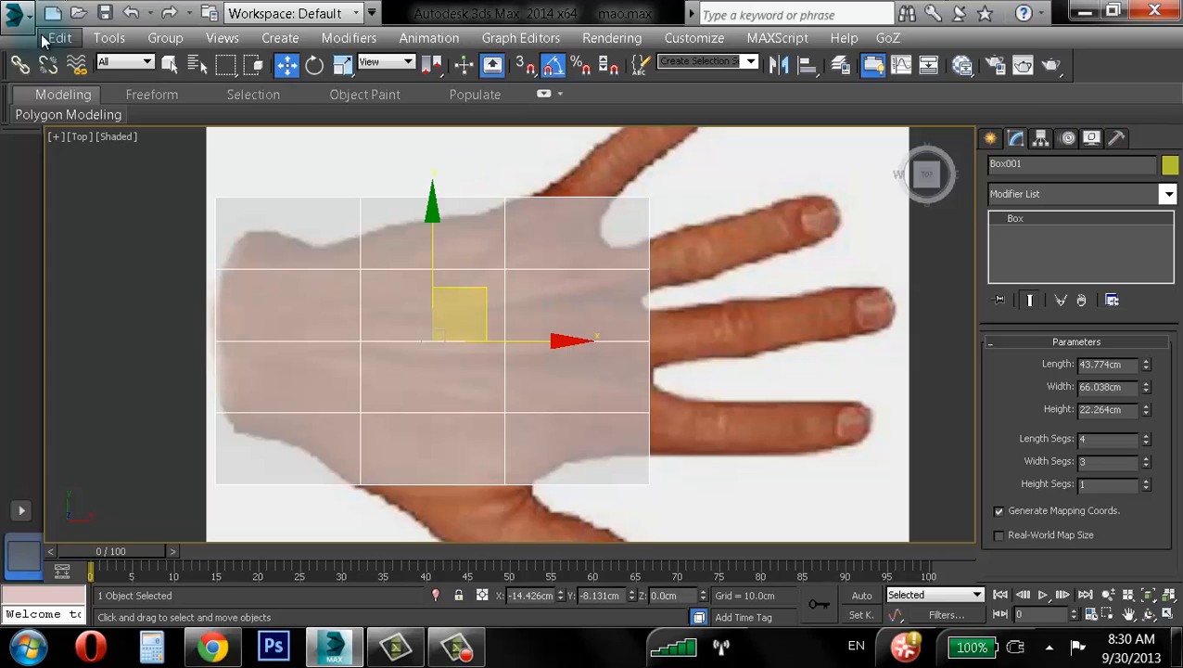
left_click(114, 138)
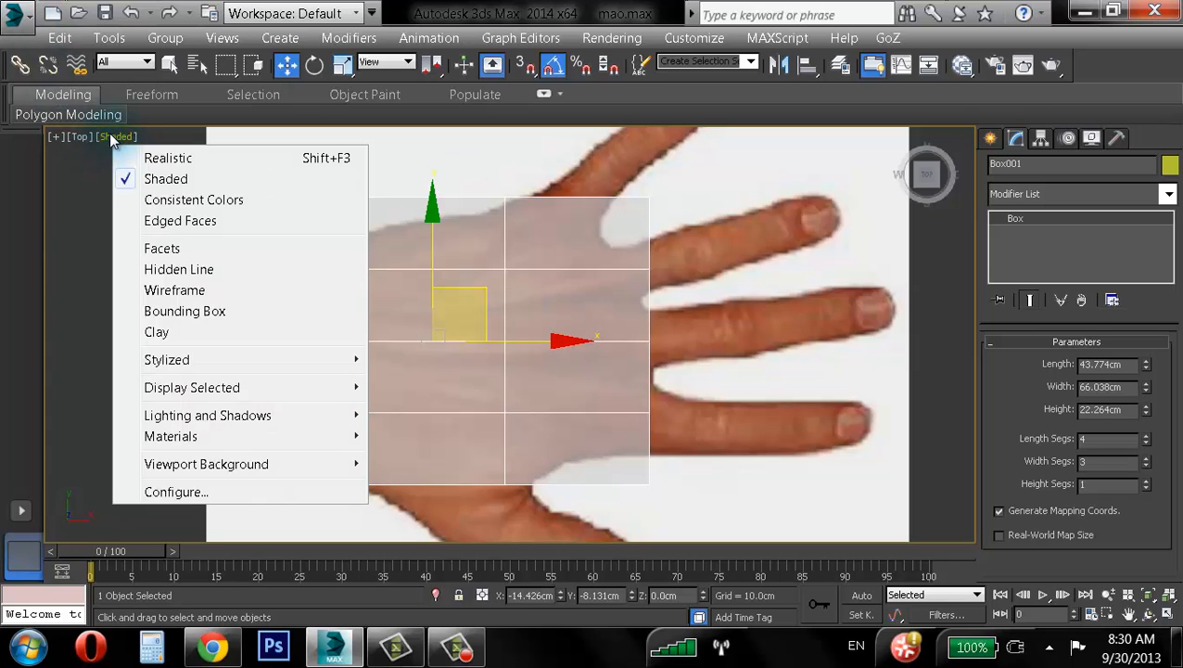
left_click(153, 159)
left_click(480, 239)
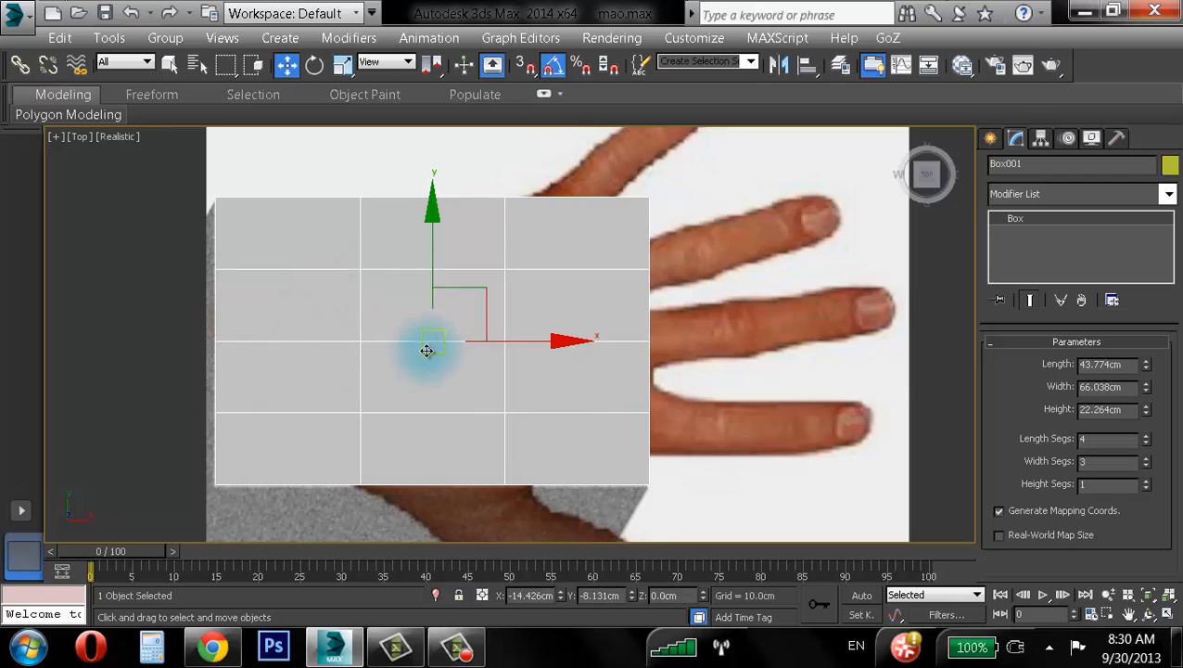
left_click(123, 137)
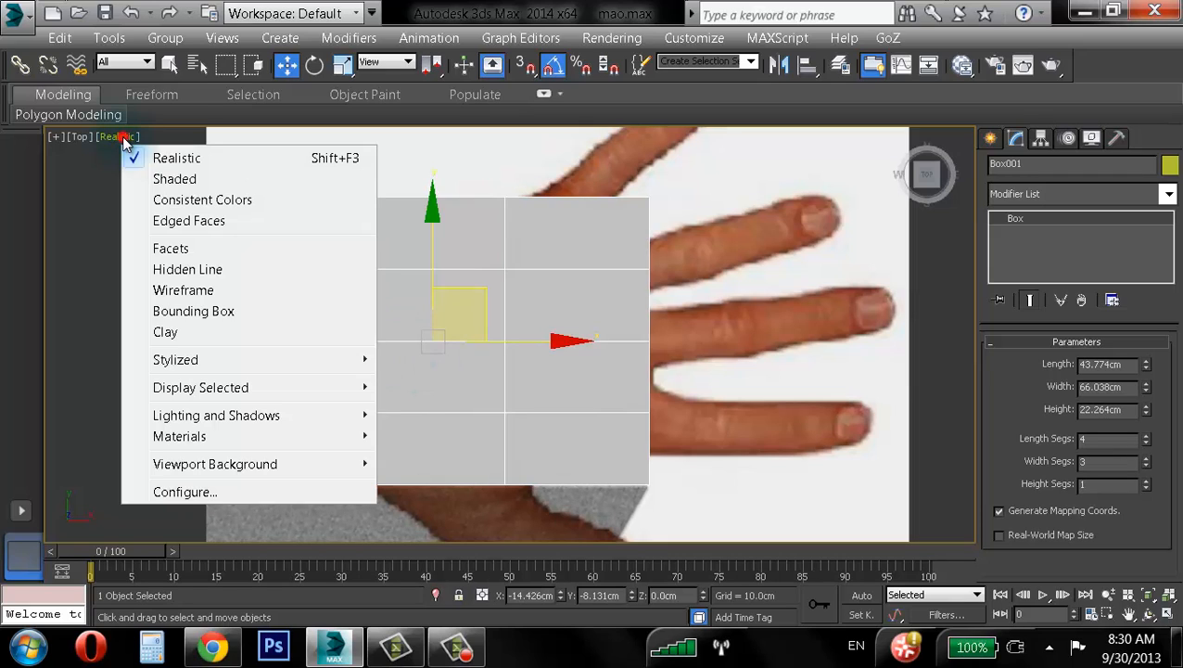
left_click(182, 186)
key("F9")
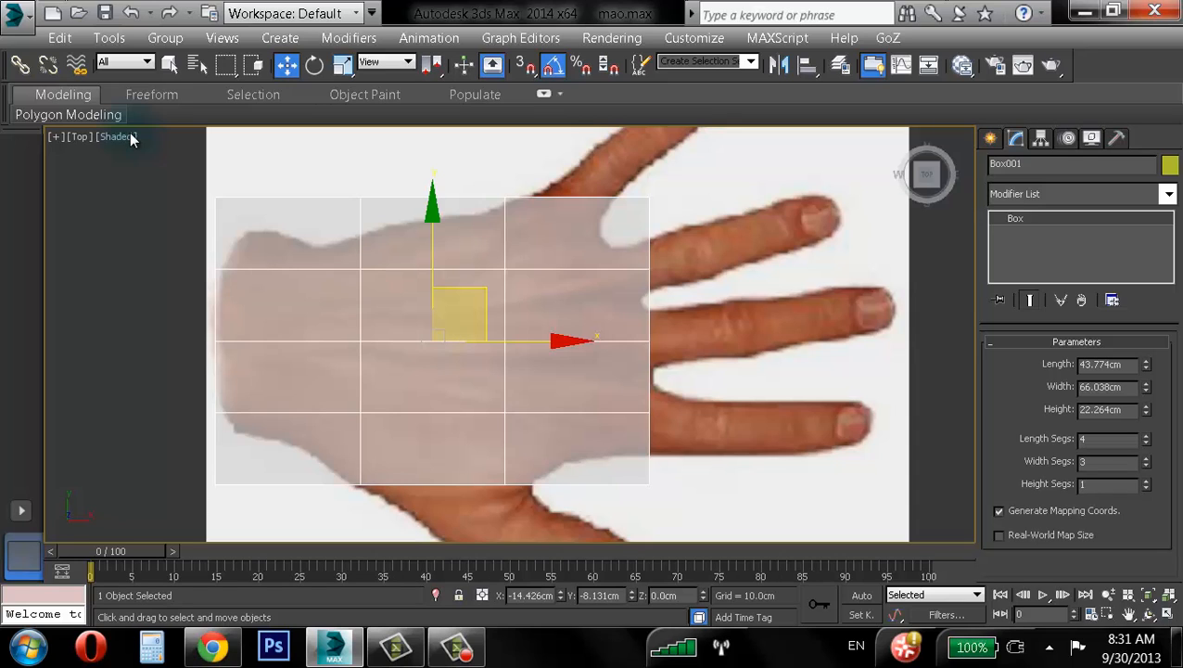
- Convert the palm box to an Editable Poly and enter its vertex sub-object level
mouse_move(296, 279)
middle_mouse_down()
mouse_move(339, 274)
mouse_move(318, 273)
middle_mouse_up()
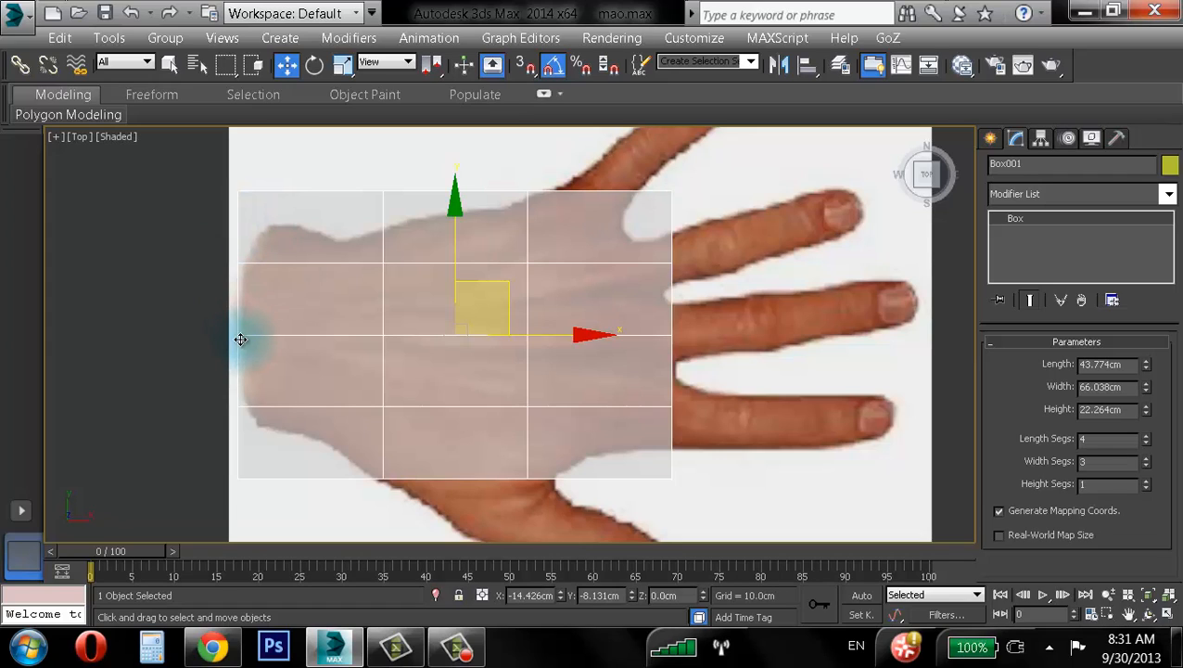
right_click(615, 260)
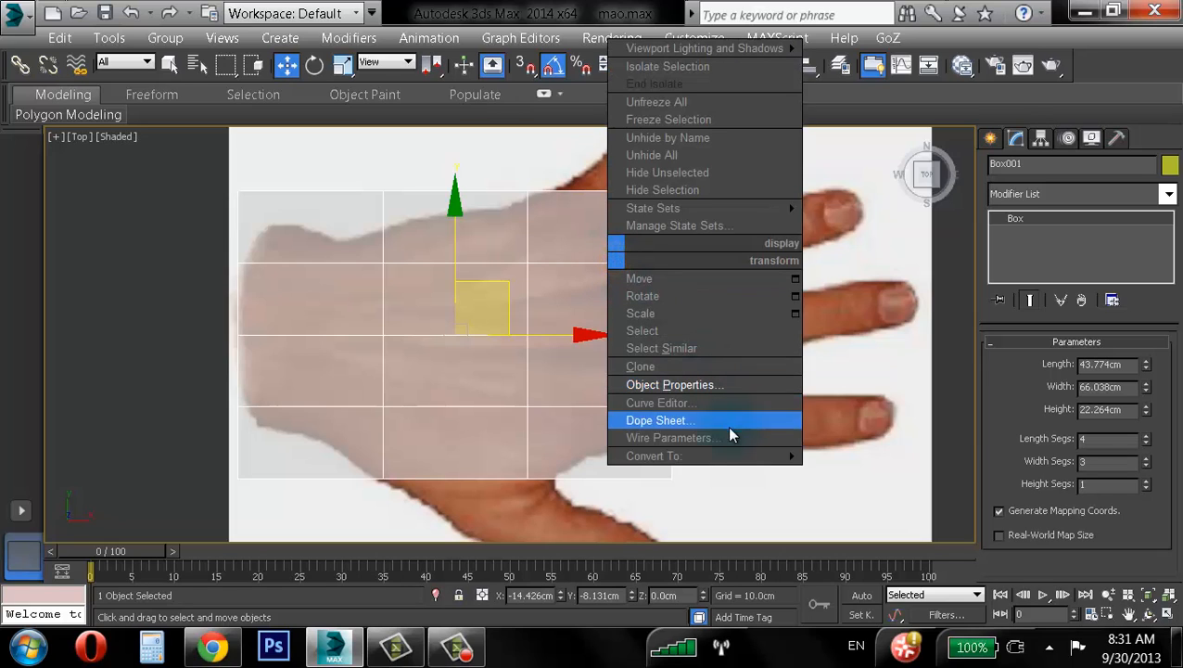
mouse_move(734, 456)
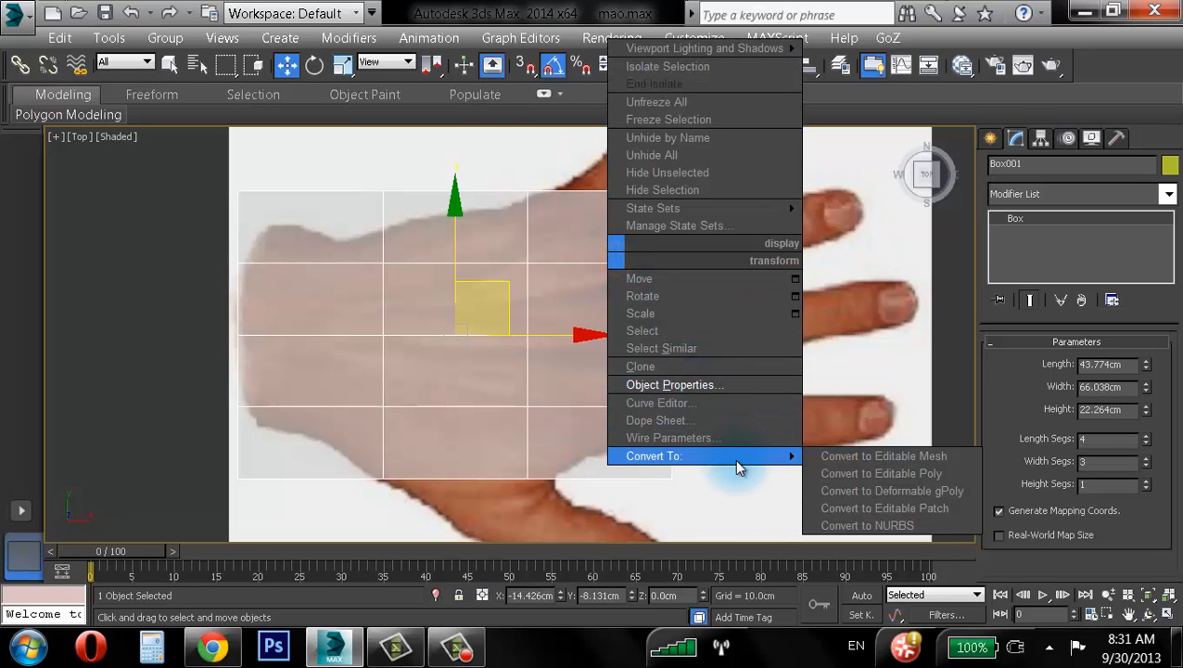
left_click(878, 473)
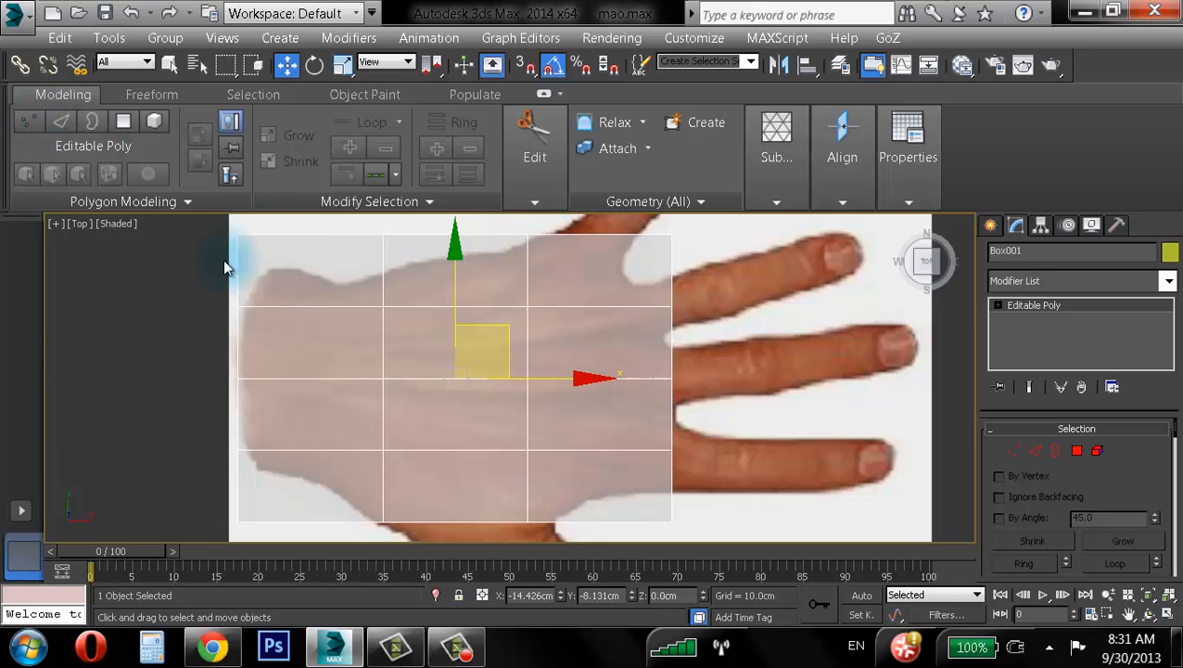
middle_click_drag(312, 330, 350, 334)
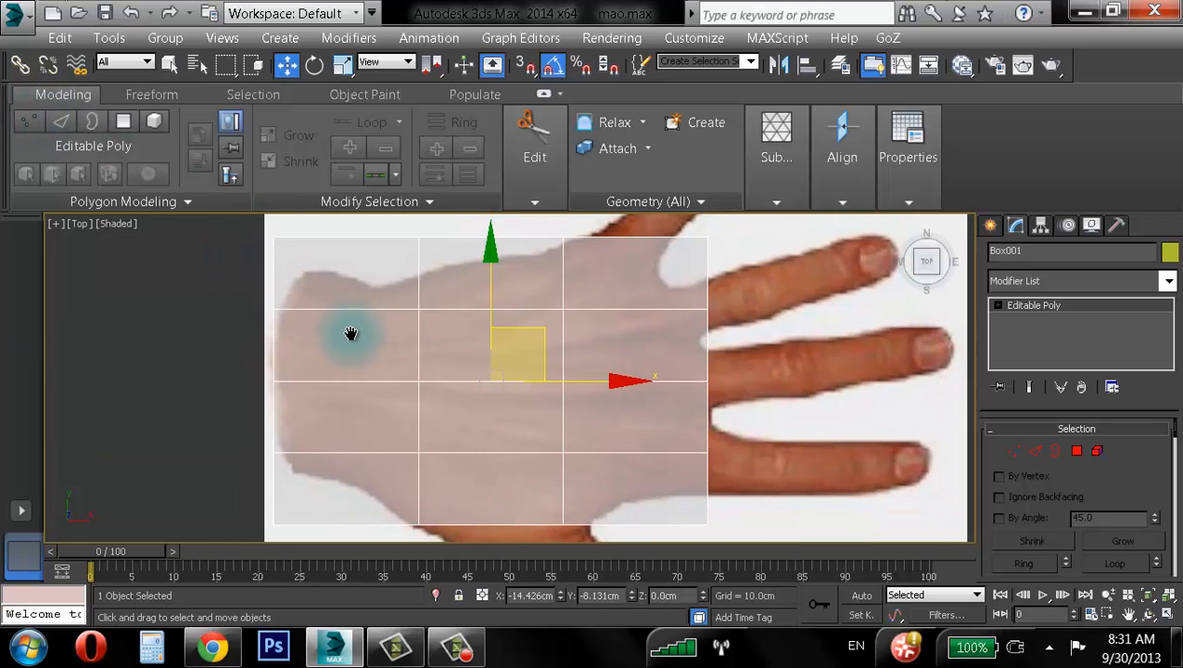
middle_click_drag(433, 340, 437, 341)
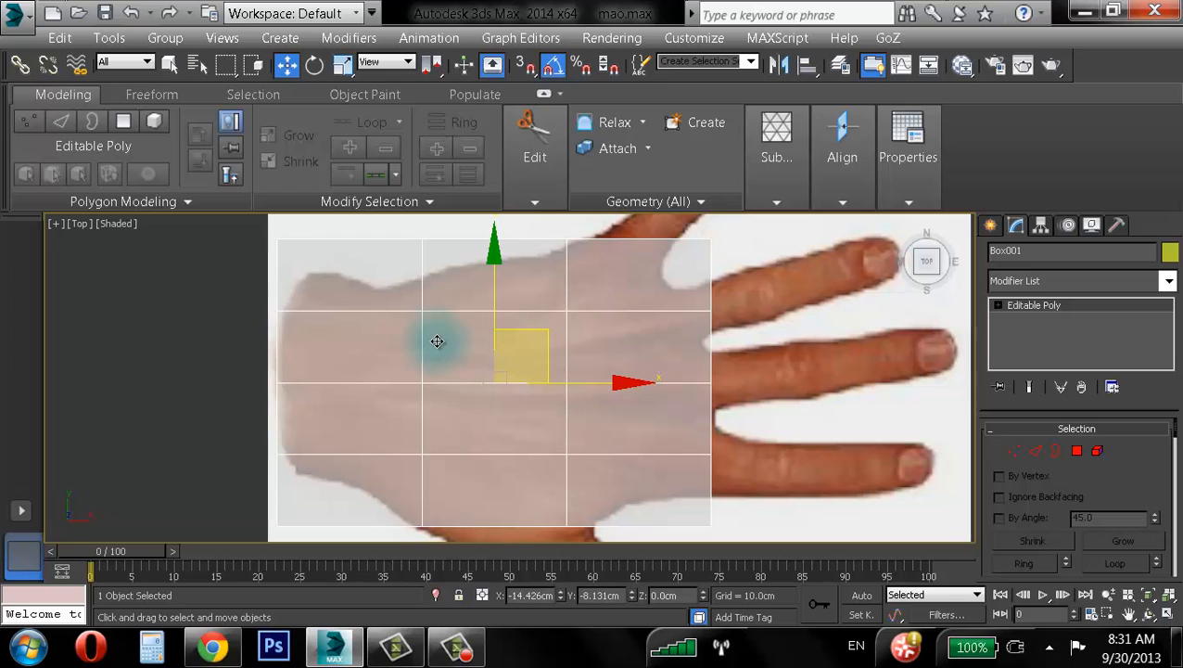
left_click(29, 120)
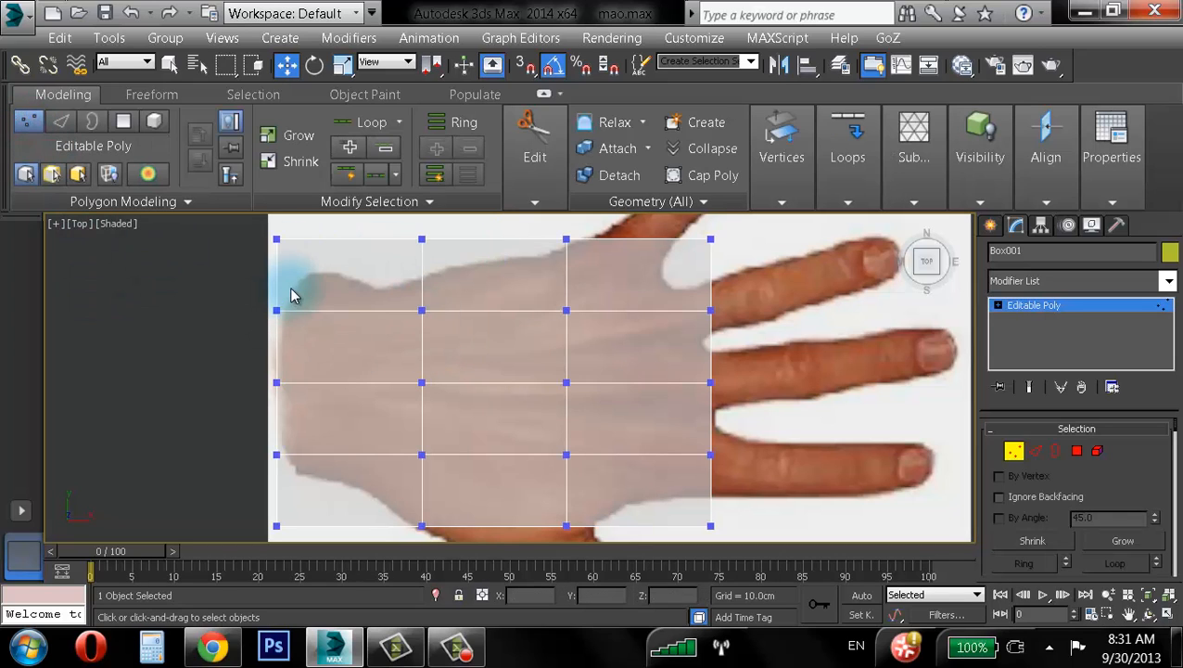
key("F9")
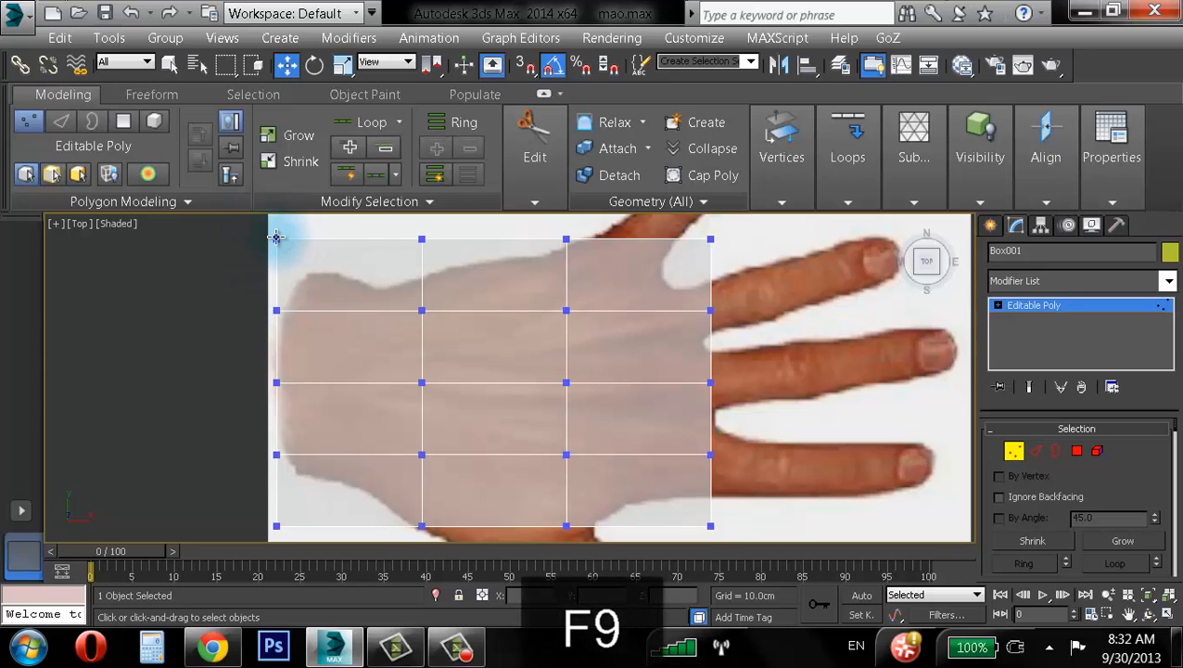
- Try to move only the top vertex of the palm's pinky-side wrist corner onto the hand outline, checking it in Perspective
middle_click_drag(213, 298, 222, 352)
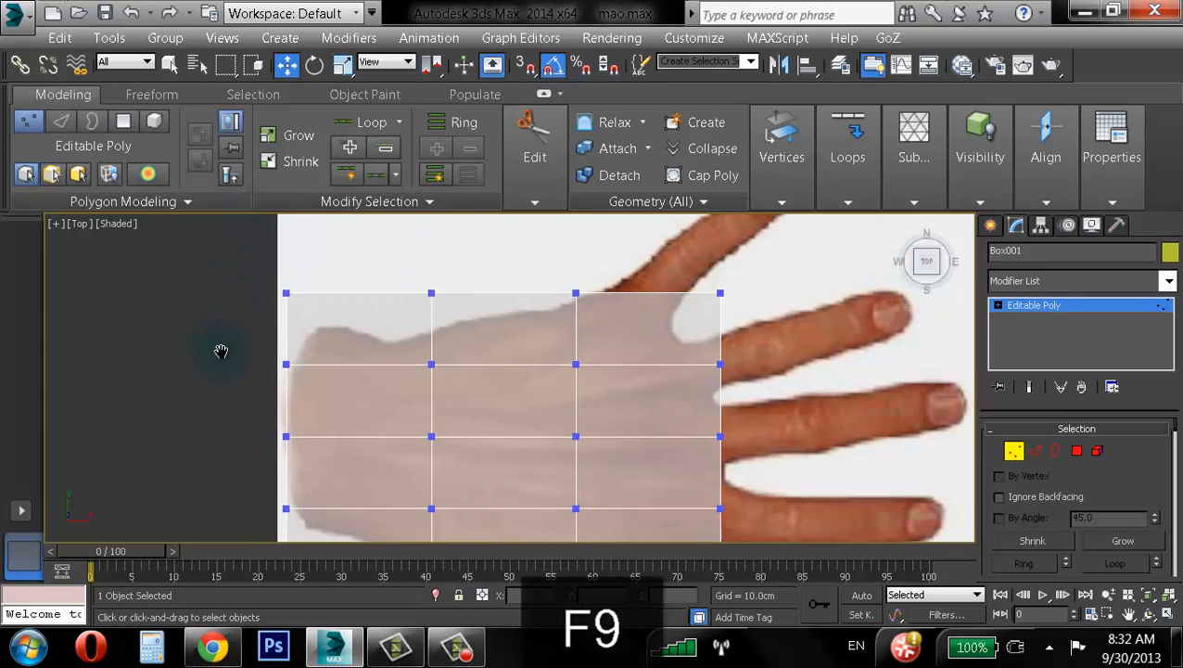
left_click(286, 293)
left_click_drag(288, 293, 364, 279)
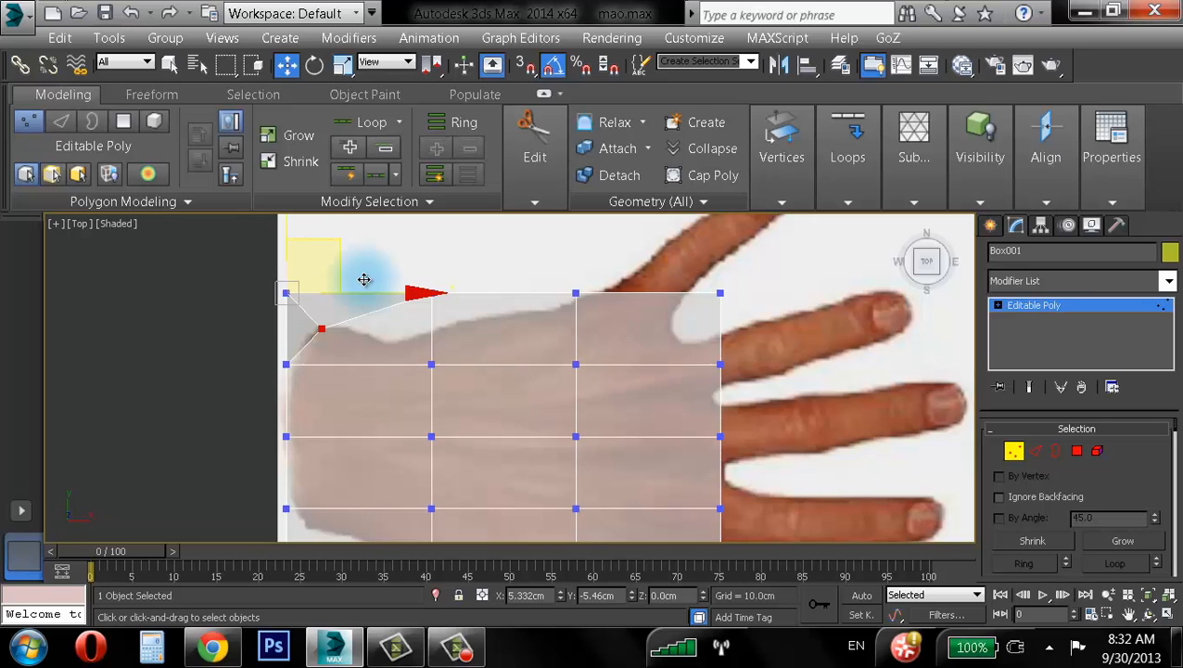
left_click_drag(364, 279, 363, 279)
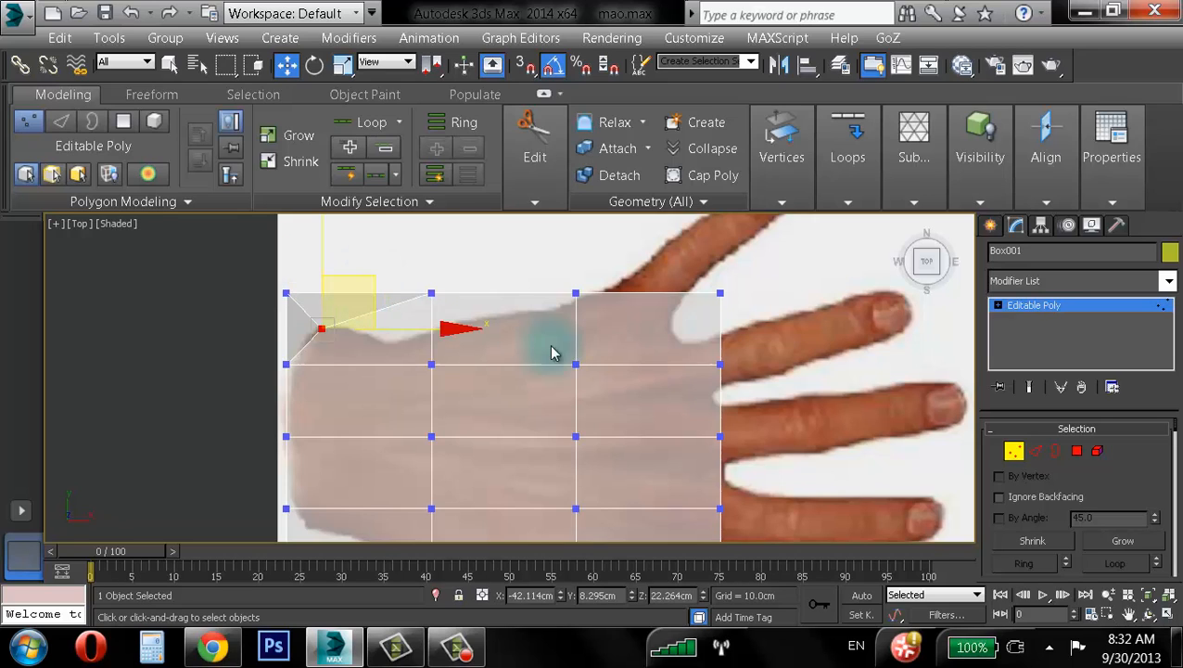
left_click(1175, 612)
middle_click_drag(751, 472, 690, 481, "alt")
scroll(753, 473, "up", 5)
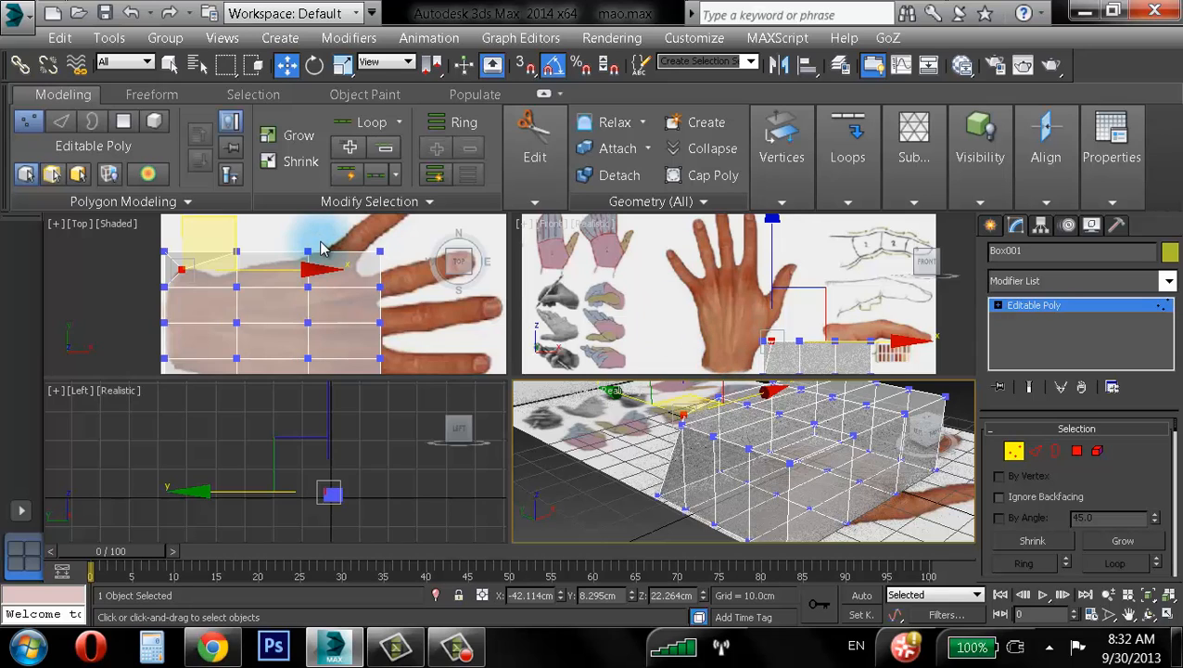
key("ctrl+z")
- Select both stacked vertices at the palm's pinky-side wrist corner in the Top view with a selection region
middle_click_drag(153, 270, 180, 315)
scroll(192, 322, "up", 3)
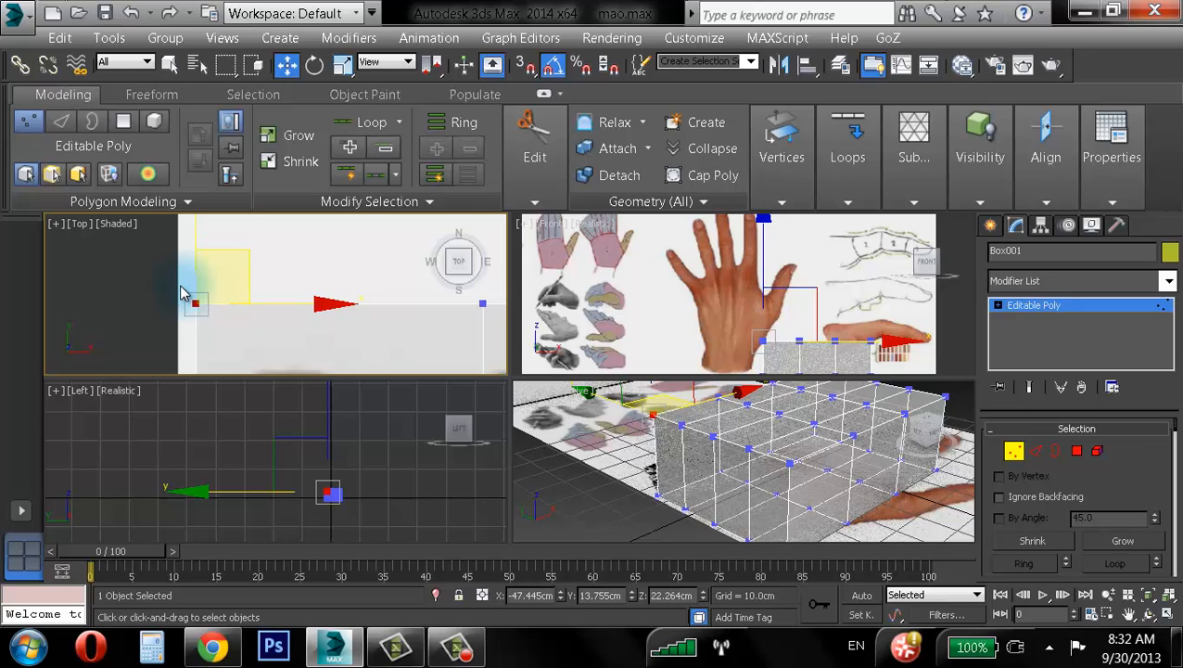
scroll(268, 311, "down", 2)
middle_click_drag(268, 310, 267, 271)
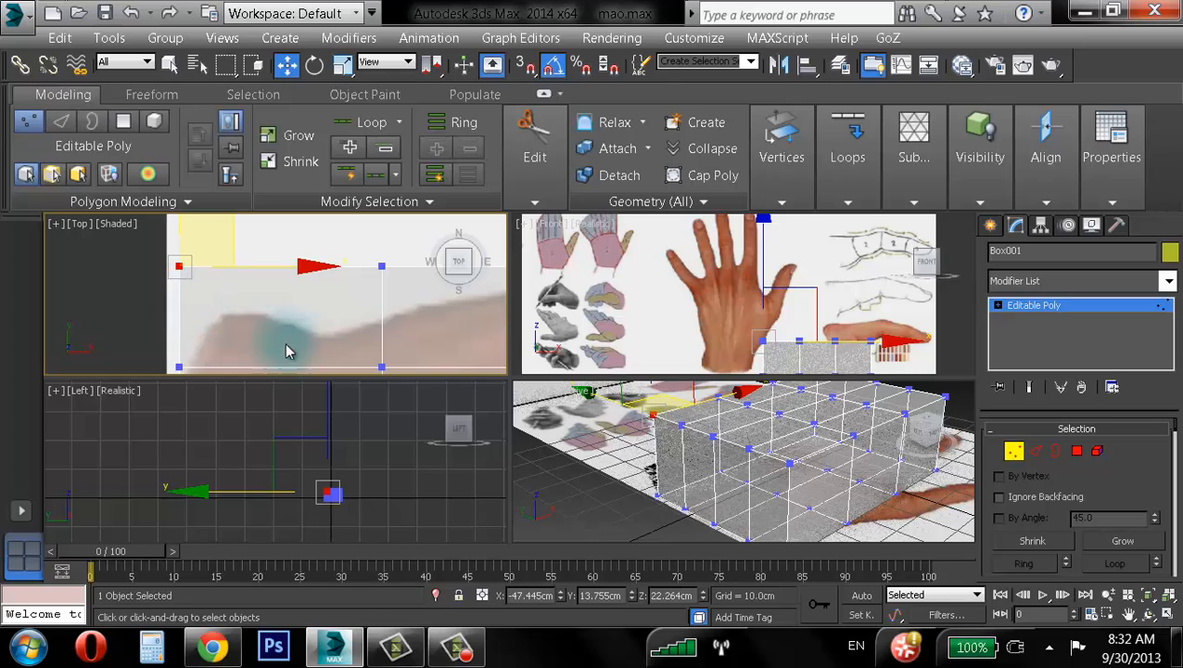
left_click(137, 251)
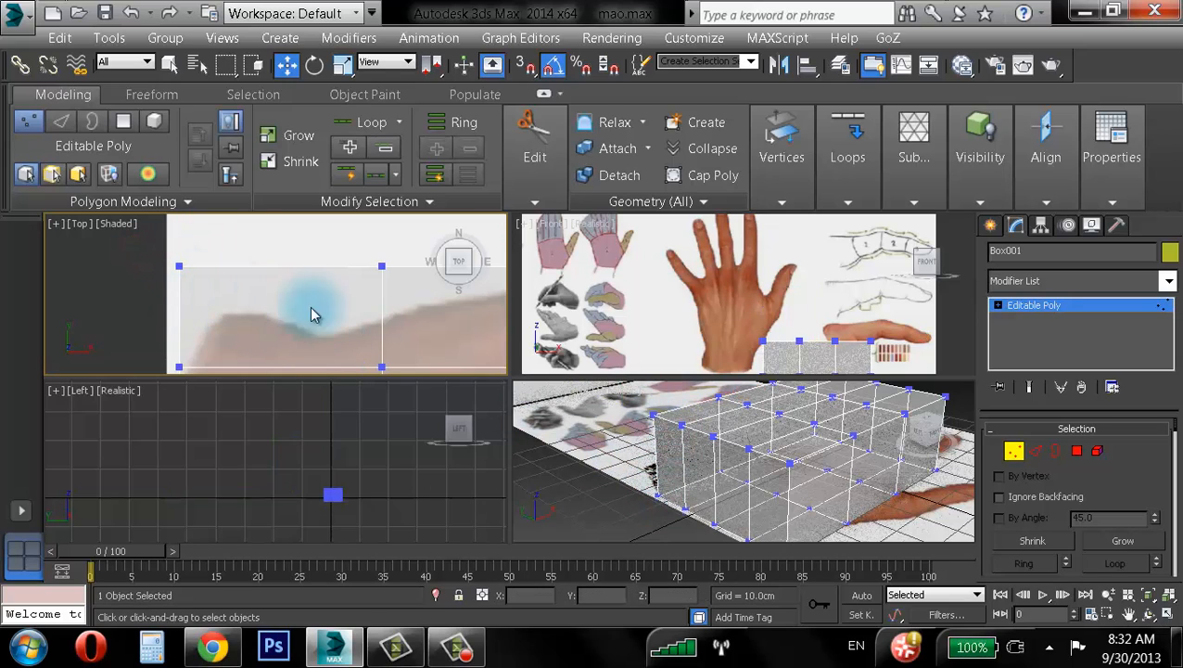
left_click_drag(164, 243, 209, 291)
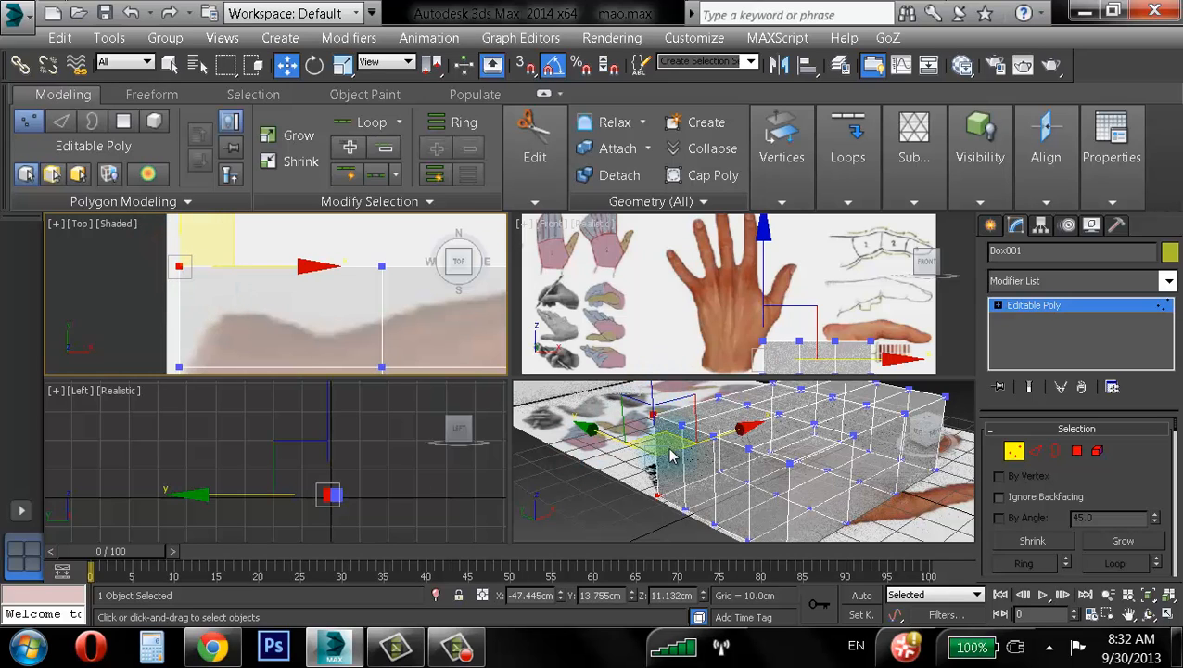
left_click(325, 306)
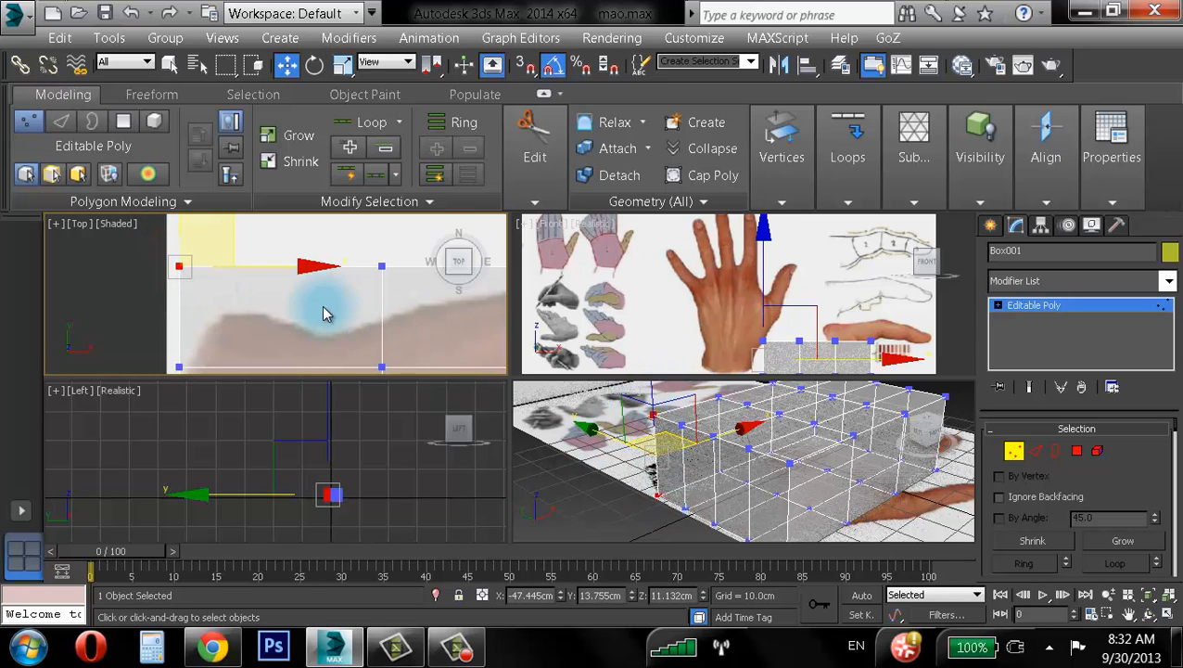
- In the maximized Top view, move the three pinky-side vertex pairs from the wrist corner towards the pinky onto the hand's outline
left_click(1166, 614)
scroll(582, 375, "down", 4)
left_click_drag(508, 294, 537, 325)
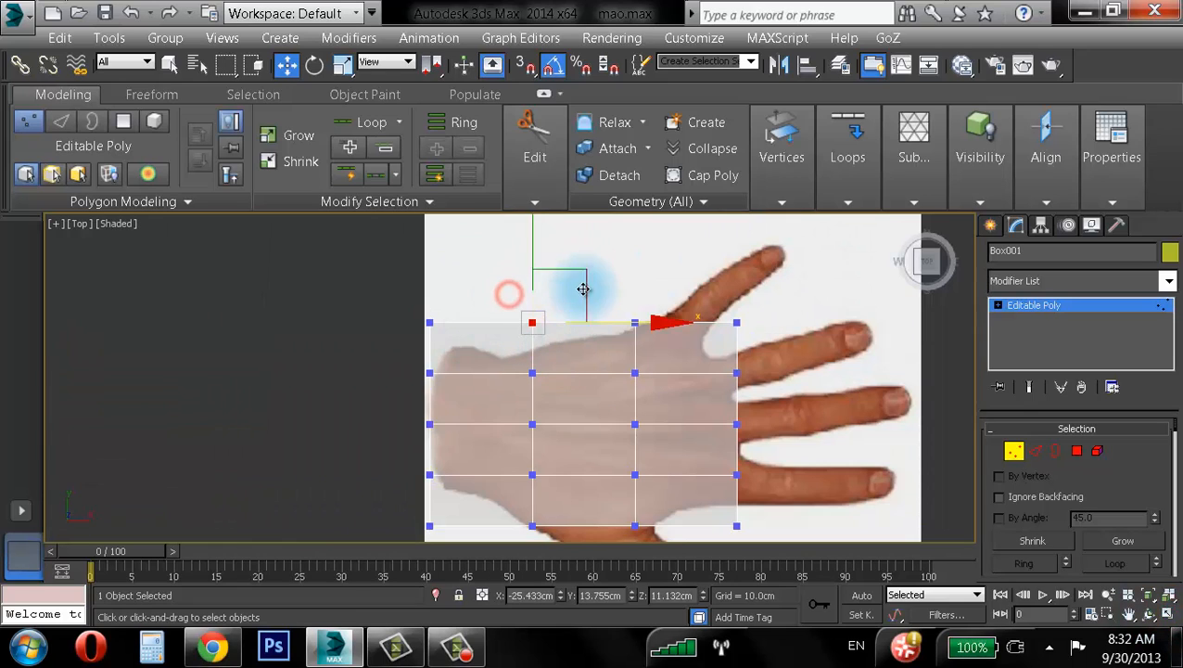
left_click_drag(583, 276, 562, 309)
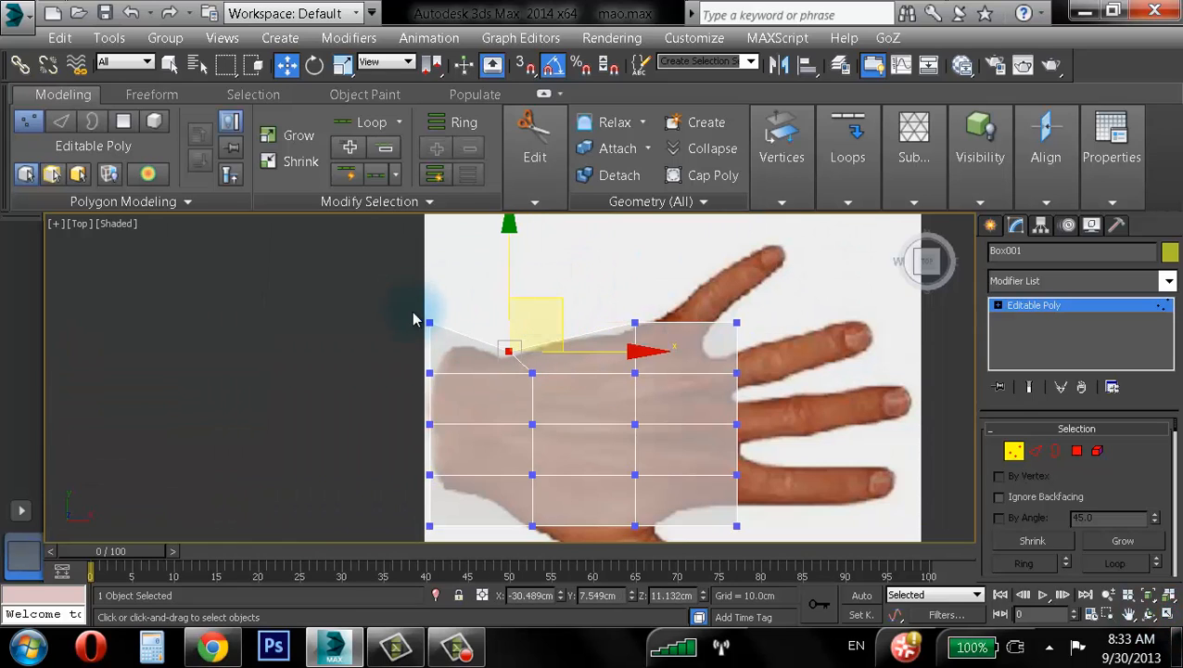
left_click_drag(402, 300, 454, 332)
left_click_drag(460, 273, 480, 291)
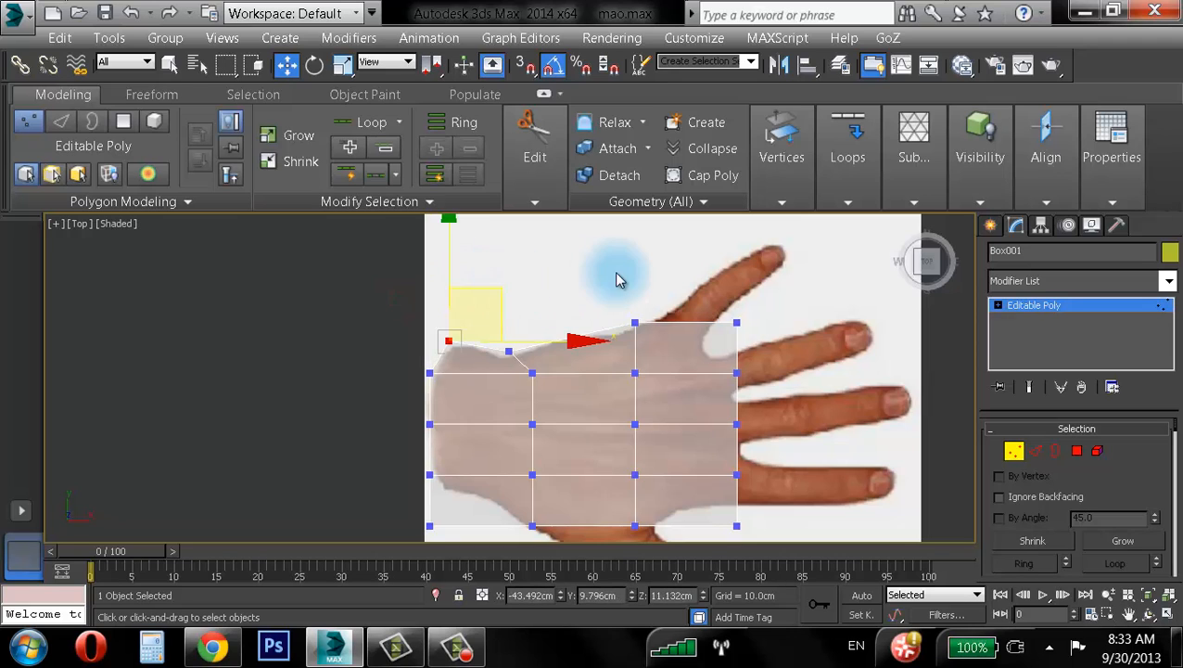
middle_click_drag(618, 277, 533, 297)
left_click_drag(547, 310, 570, 354)
left_click_drag(589, 313, 567, 297)
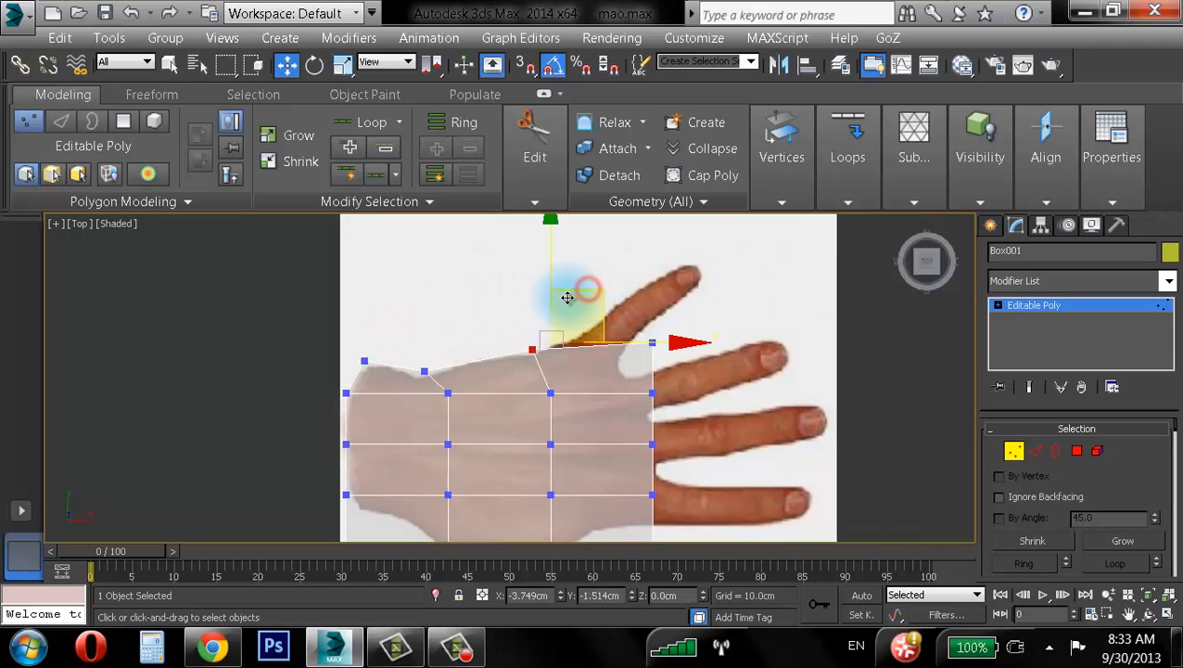
- Examine how the palm mesh lines up with the wrist, finger bases and thumb of the hand reference
middle_click_drag(636, 318, 601, 265)
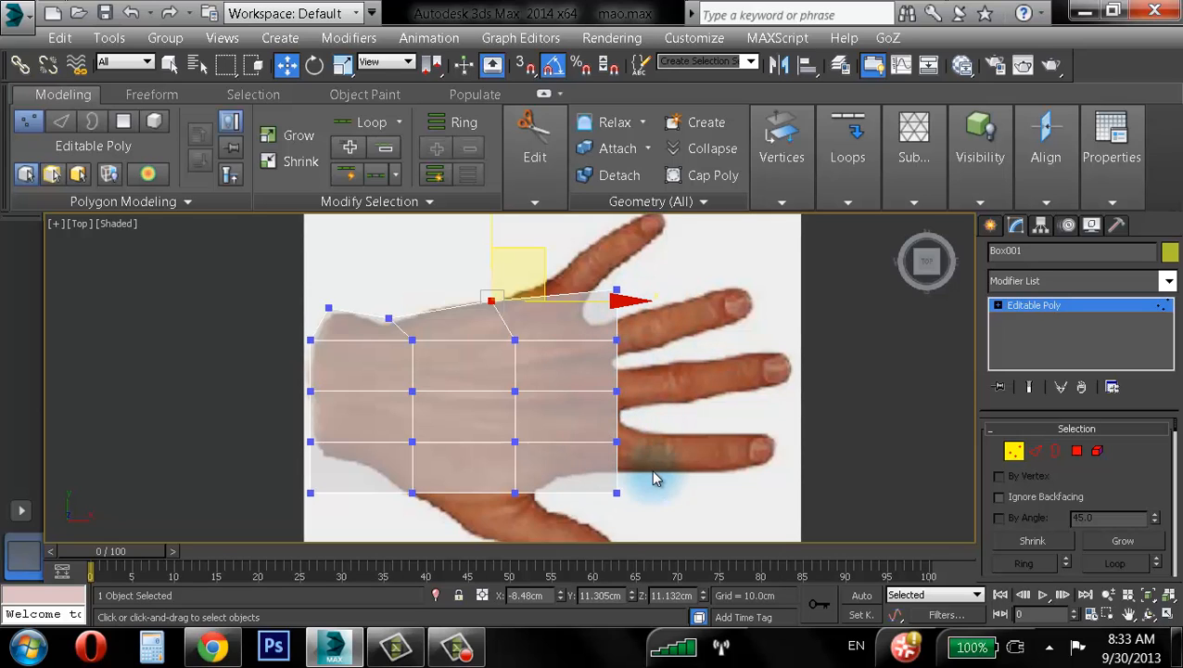
middle_click_drag(616, 403, 539, 406)
scroll(535, 403, "up", 2)
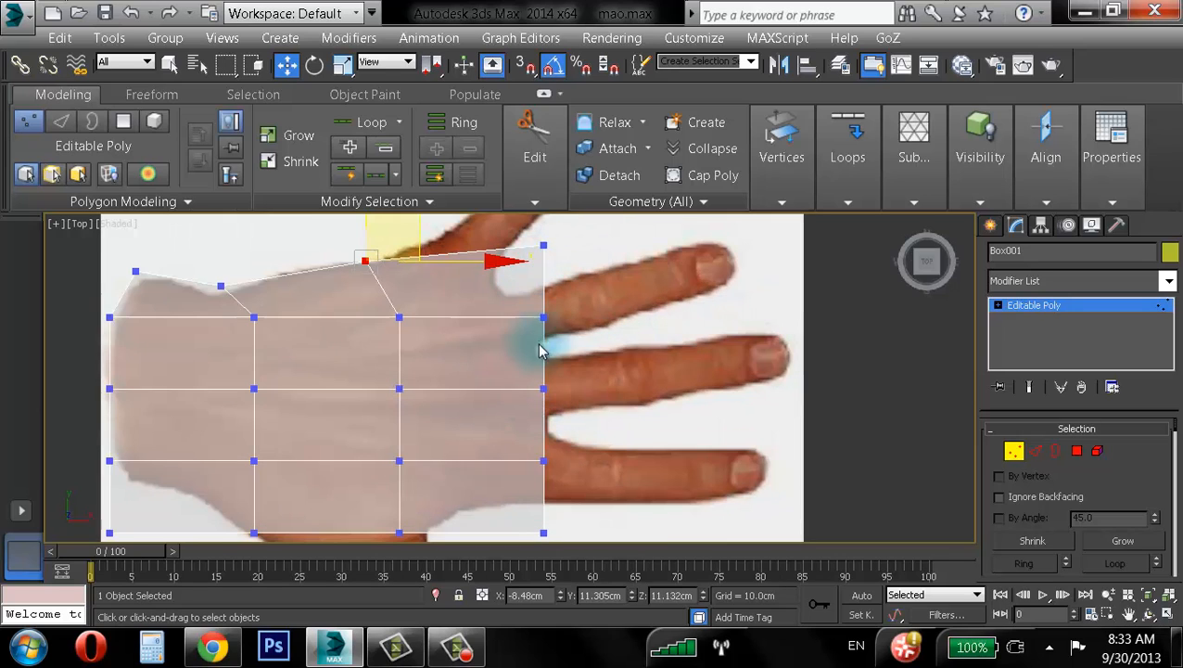
middle_click_drag(573, 442, 573, 495)
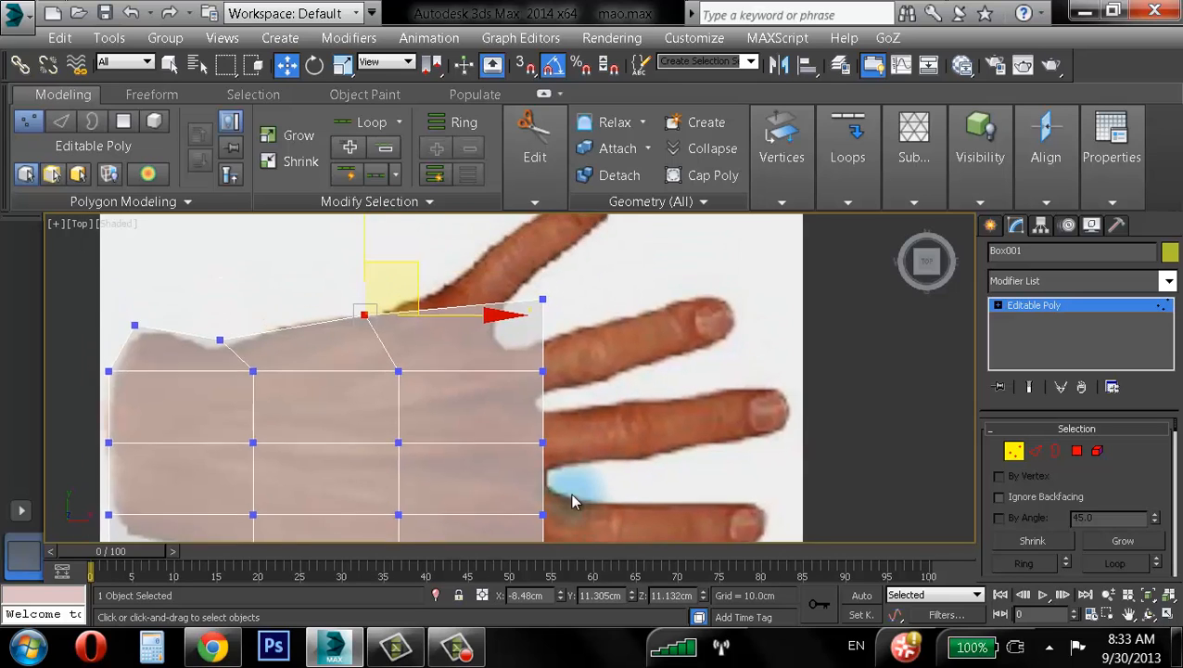
scroll(575, 495, "down", 2)
middle_click_drag(552, 365, 586, 244)
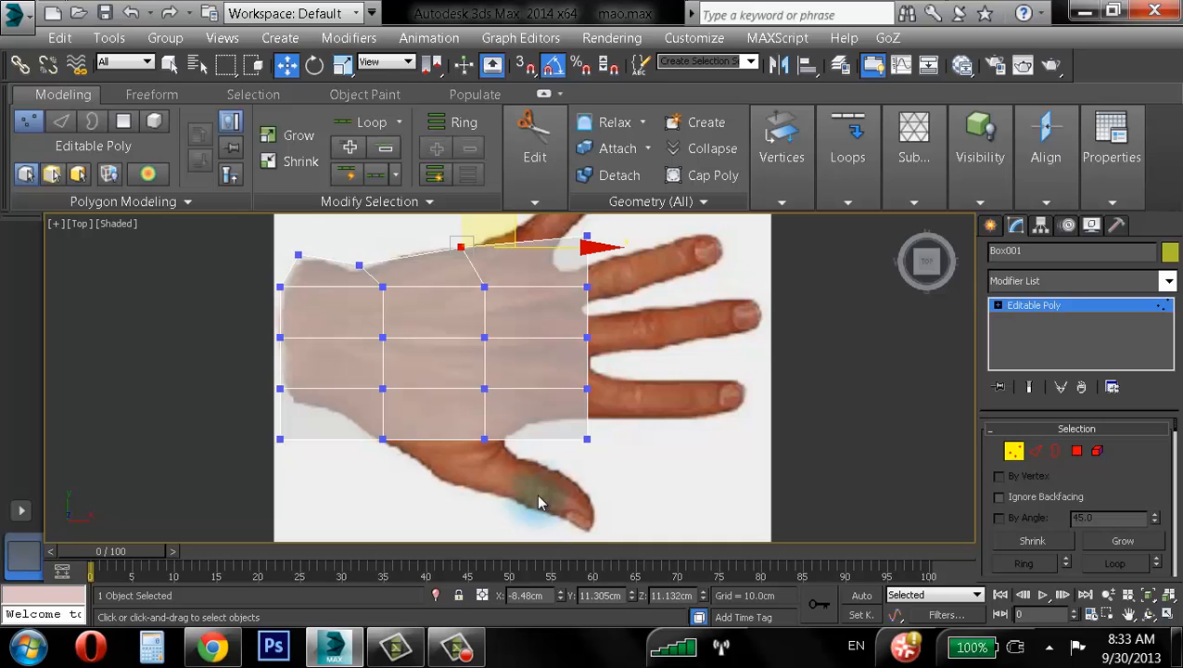
middle_click_drag(524, 478, 510, 506)
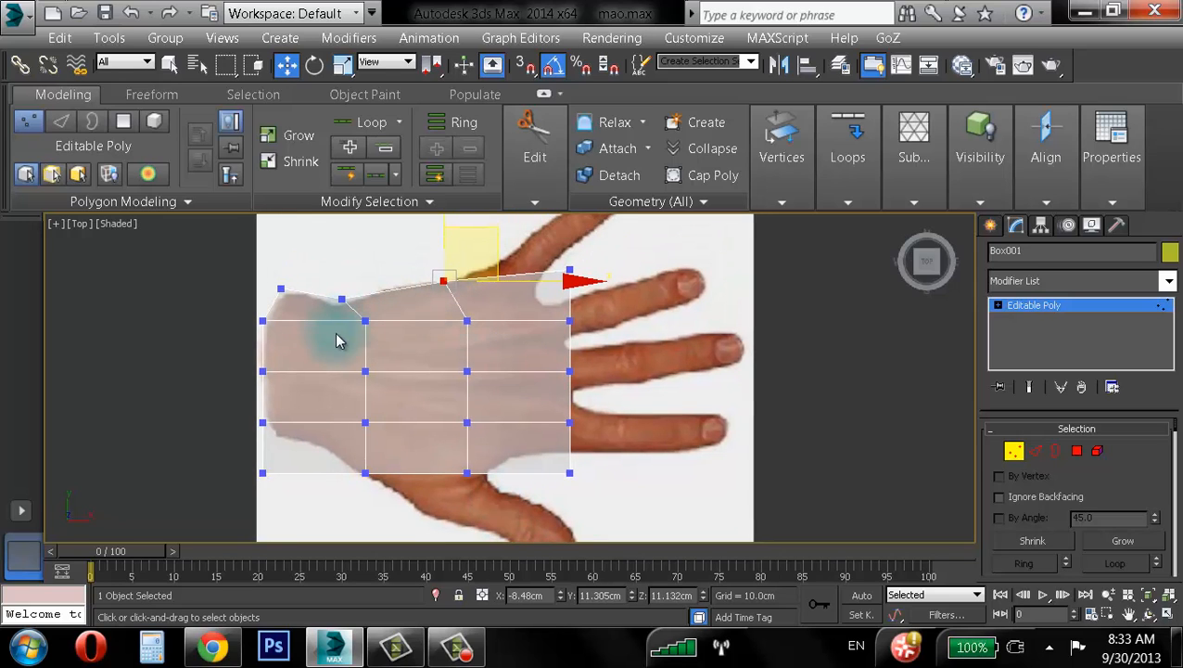
middle_click_drag(343, 338, 374, 316)
middle_click_drag(593, 424, 600, 448)
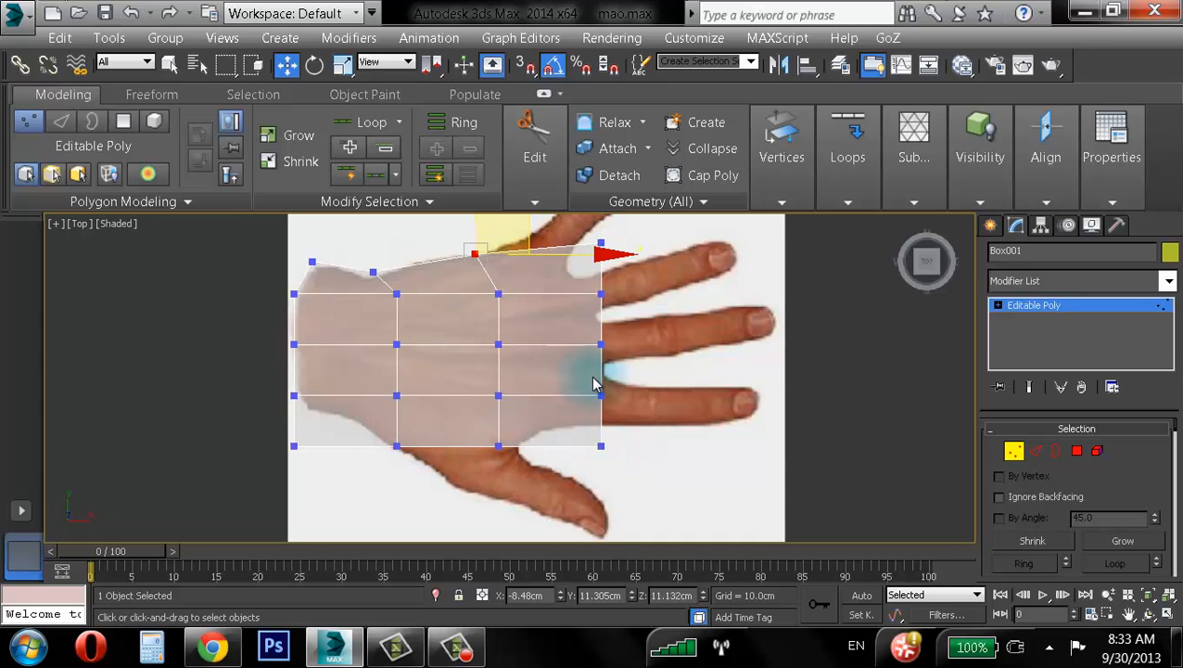
middle_click_drag(590, 384, 574, 442)
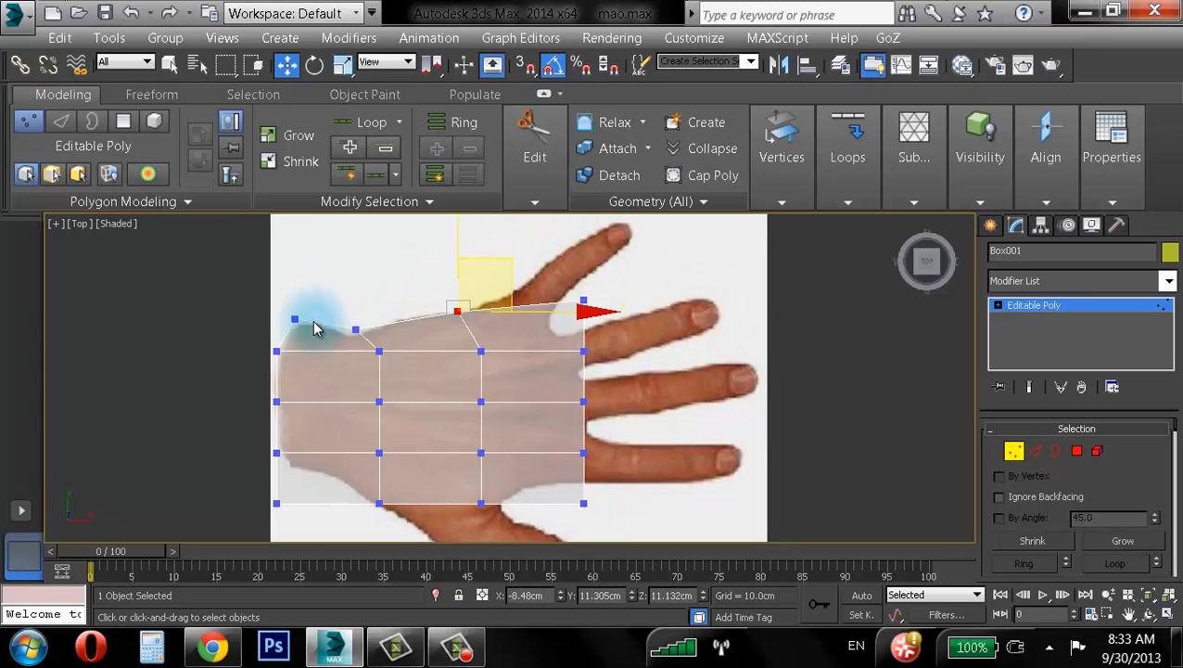
- Move the vertex pair at the palm's pinky-side finger corner to the pinky's outer base, about X 1.4 cm, Y 14.1 cm
middle_click_drag(519, 283, 555, 331)
scroll(542, 272, "up", 2)
left_click_drag(597, 309, 687, 363)
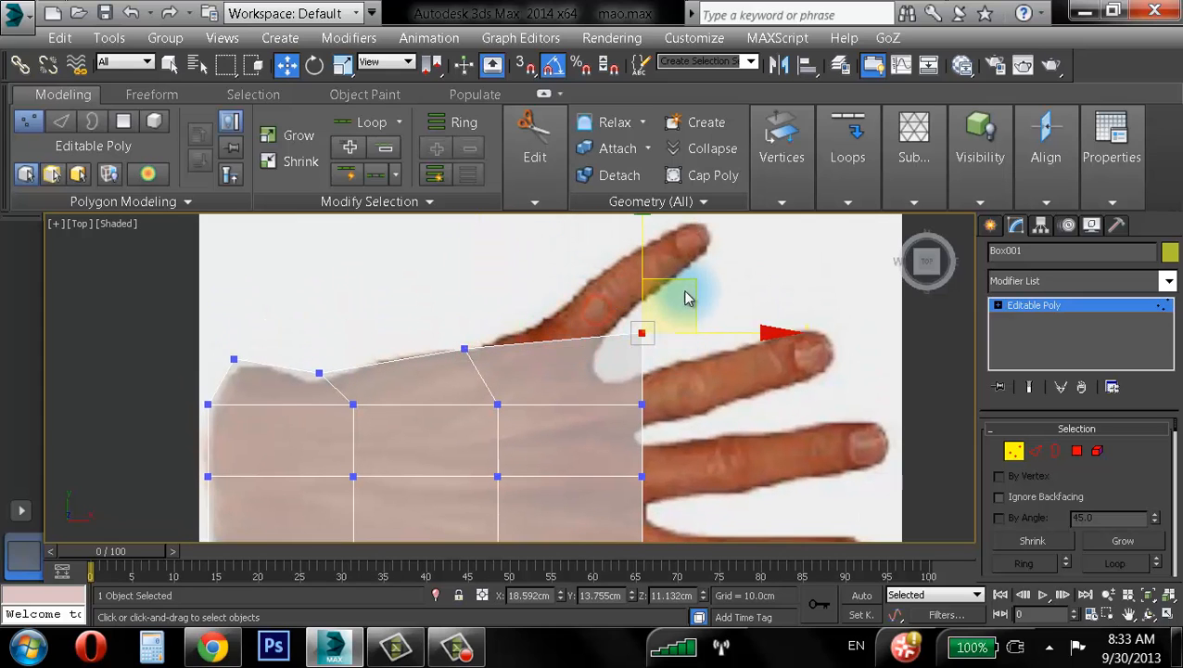
left_click_drag(688, 279, 575, 275)
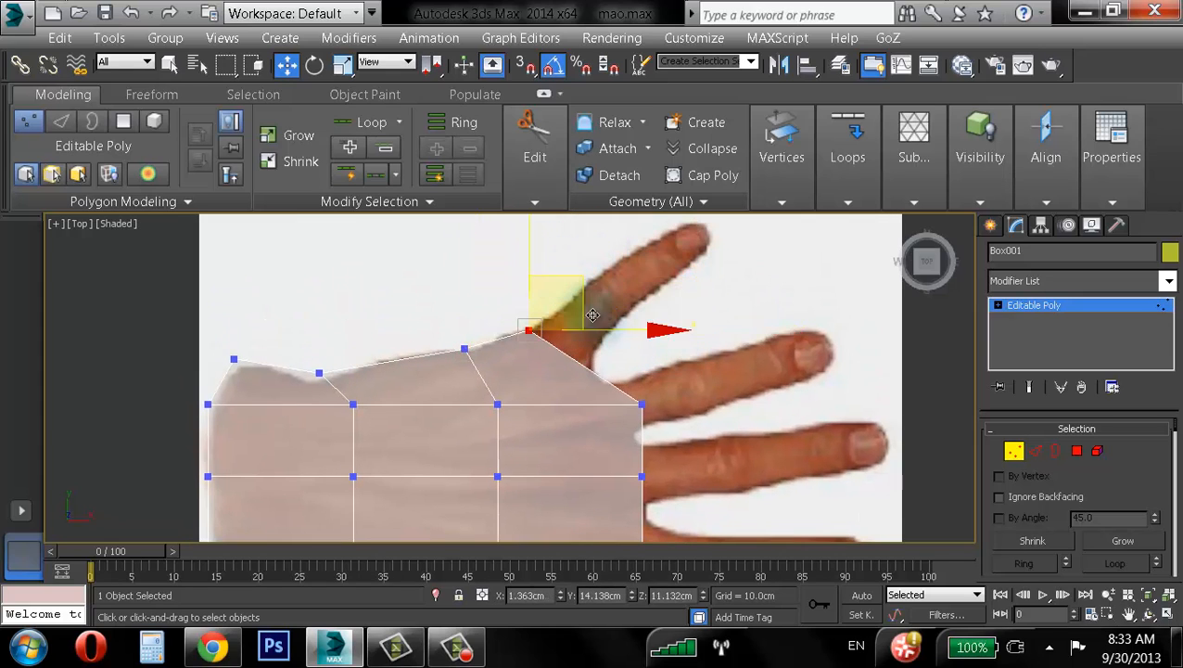
- Move the next two vertex pairs on the finger edge into the gaps between pinky and ring finger and between ring and middle finger
left_click(645, 406)
left_click_drag(683, 345, 640, 321)
middle_click_drag(686, 348, 689, 288)
left_click_drag(669, 392, 626, 444)
left_click_drag(701, 367, 689, 334)
left_click_drag(606, 306, 573, 324)
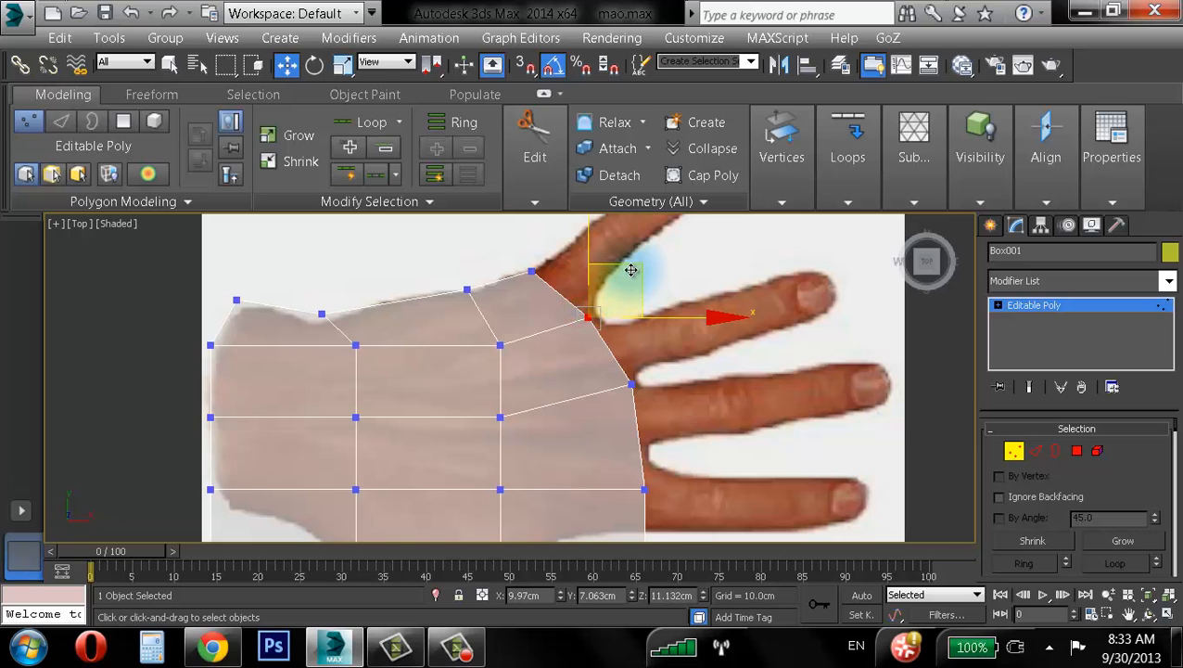
- Move the remaining finger-edge vertex pairs to the middle-index gap and the index finger's outer base, and the neighbouring side pair to the thumb web
middle_click_drag(634, 270, 607, 157)
left_click(614, 374)
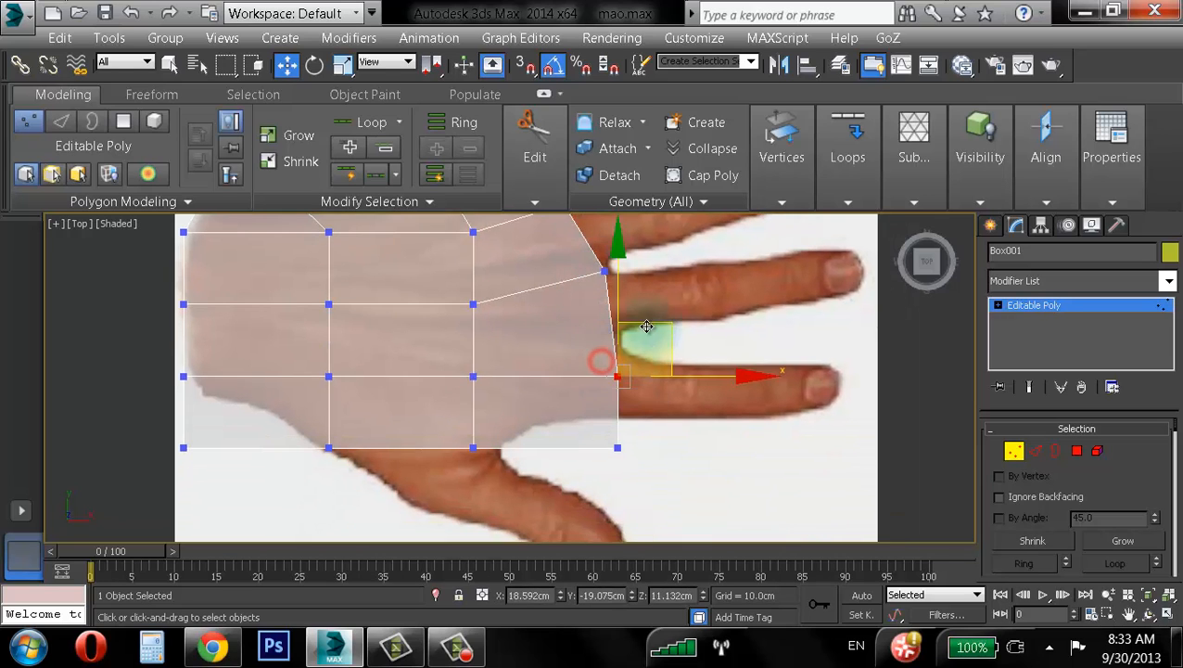
left_click_drag(635, 326, 646, 289)
left_click_drag(640, 435, 564, 475)
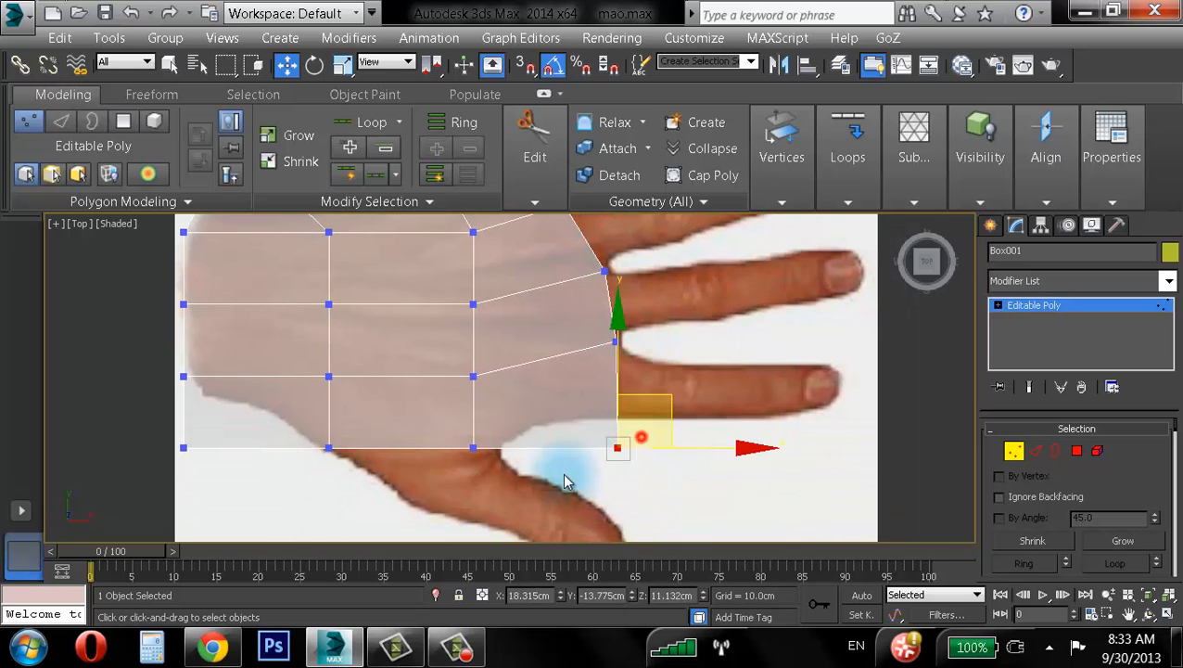
left_click_drag(654, 398, 639, 366)
left_click_drag(452, 430, 510, 458)
left_click_drag(520, 401, 562, 380)
- Examine the coloured hand drawings in the reference image for the boundaries between palm, fingers and thumb
middle_click_drag(352, 394, 474, 526)
scroll(475, 524, "down", 3)
middle_click_drag(530, 415, 543, 454)
scroll(542, 445, "down", 1)
scroll(506, 418, "up", 3)
mouse_move(530, 353)
middle_mouse_down()
mouse_move(504, 426)
mouse_move(555, 417)
middle_mouse_up()
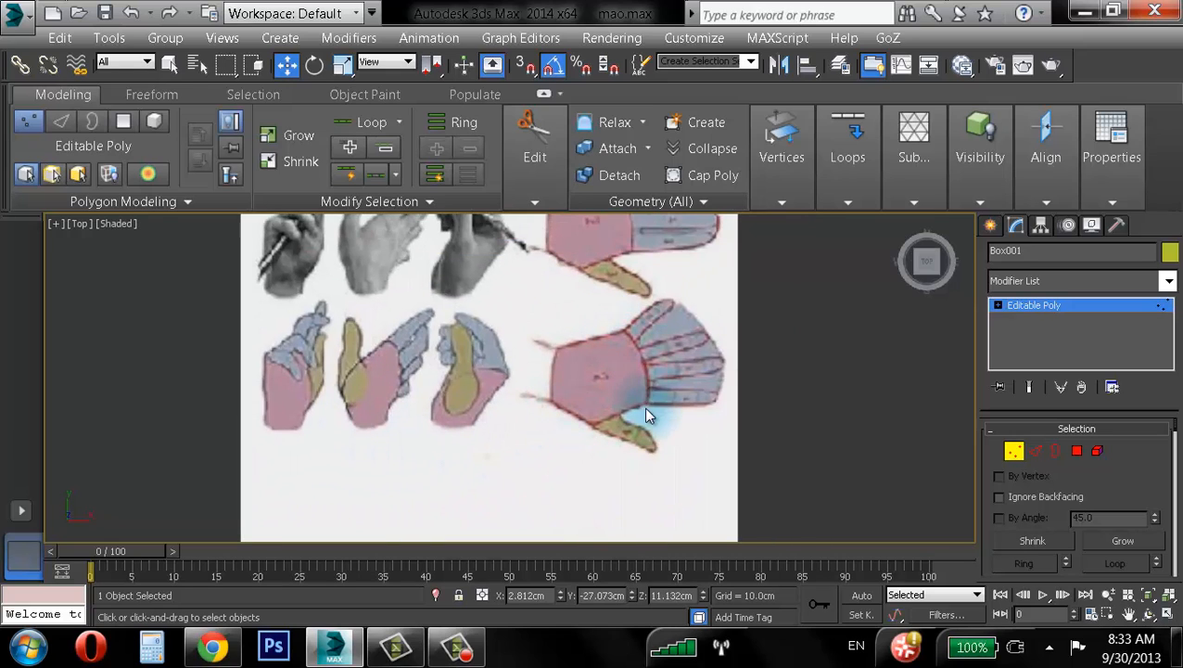
mouse_move(597, 433)
middle_mouse_down()
mouse_move(592, 309)
mouse_move(564, 242)
middle_mouse_up()
middle_click_drag(577, 379, 560, 268)
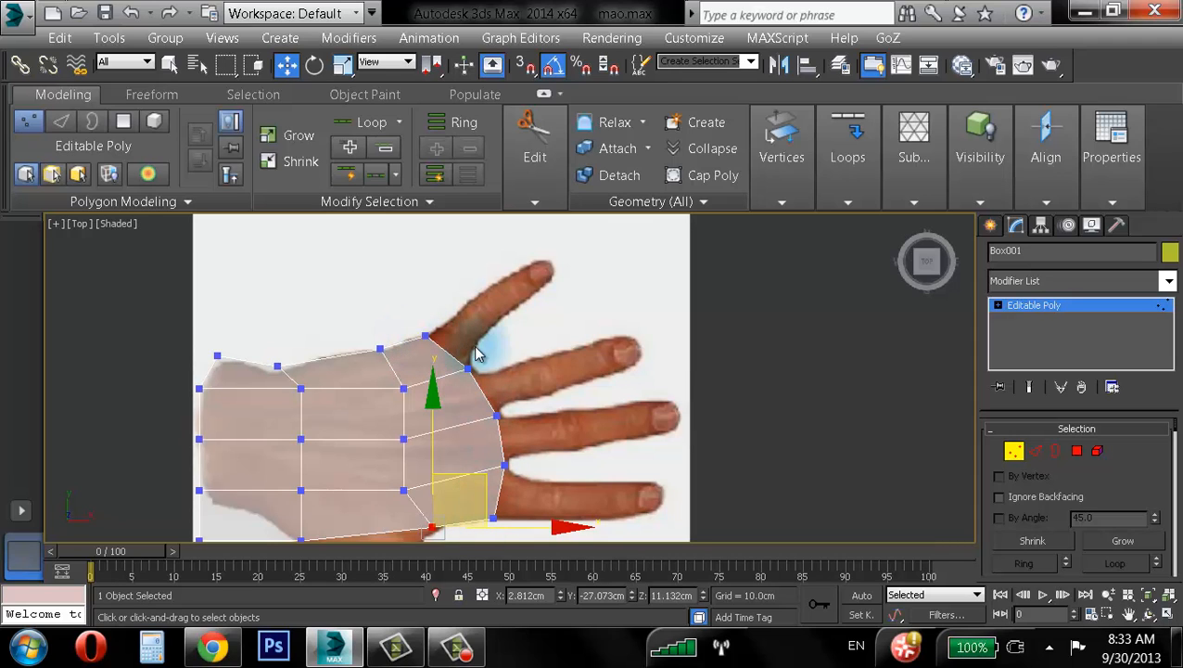
- Move the thumb-side vertex pair to the wrist end of the thumb and the thumb-side wrist corner pair onto the wrist outline
middle_click_drag(523, 313, 561, 191)
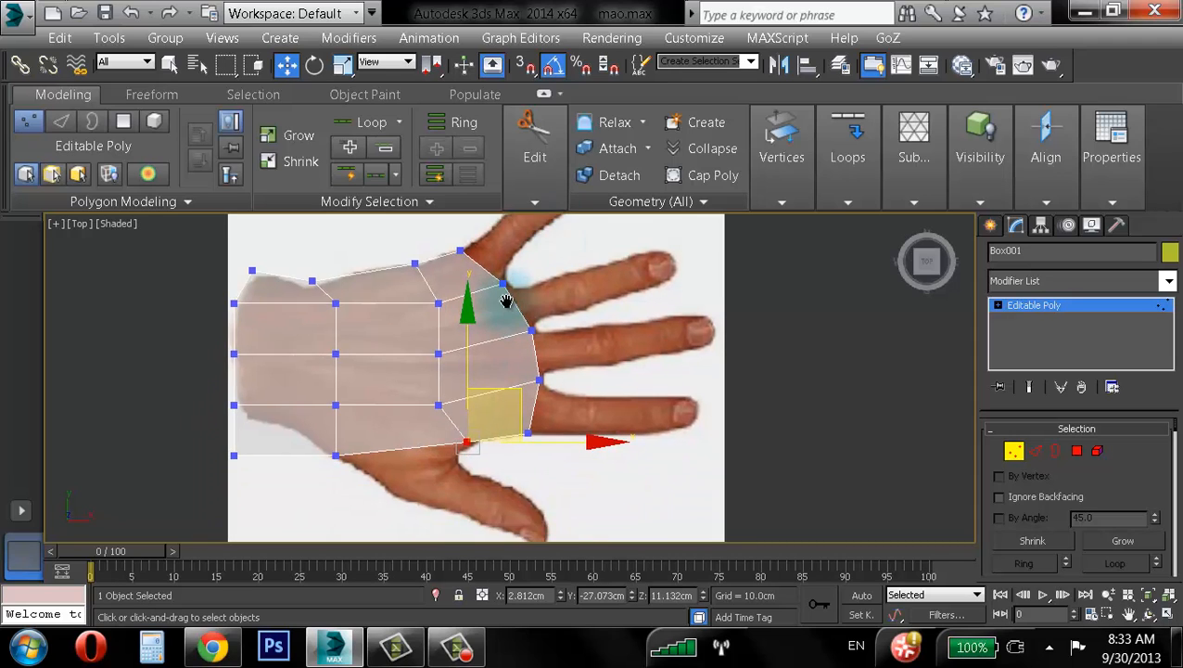
scroll(483, 334, "up", 2)
left_click_drag(259, 443, 306, 465)
left_click_drag(311, 404, 335, 423)
middle_click_drag(264, 416, 411, 430)
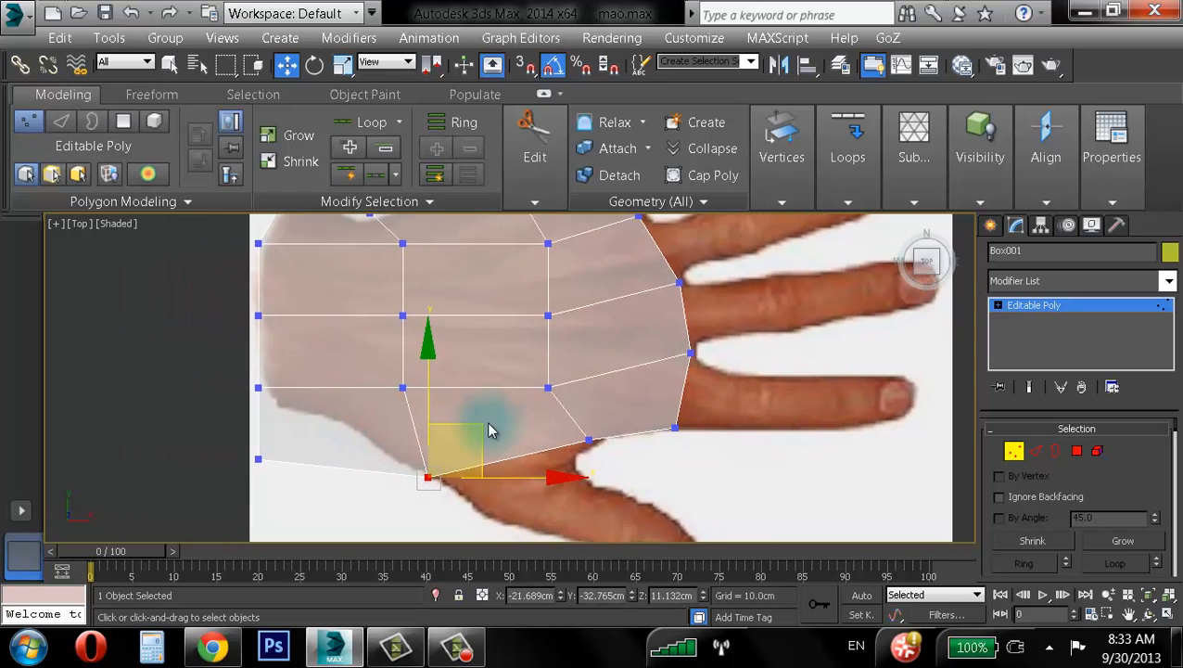
left_click_drag(474, 422, 399, 374)
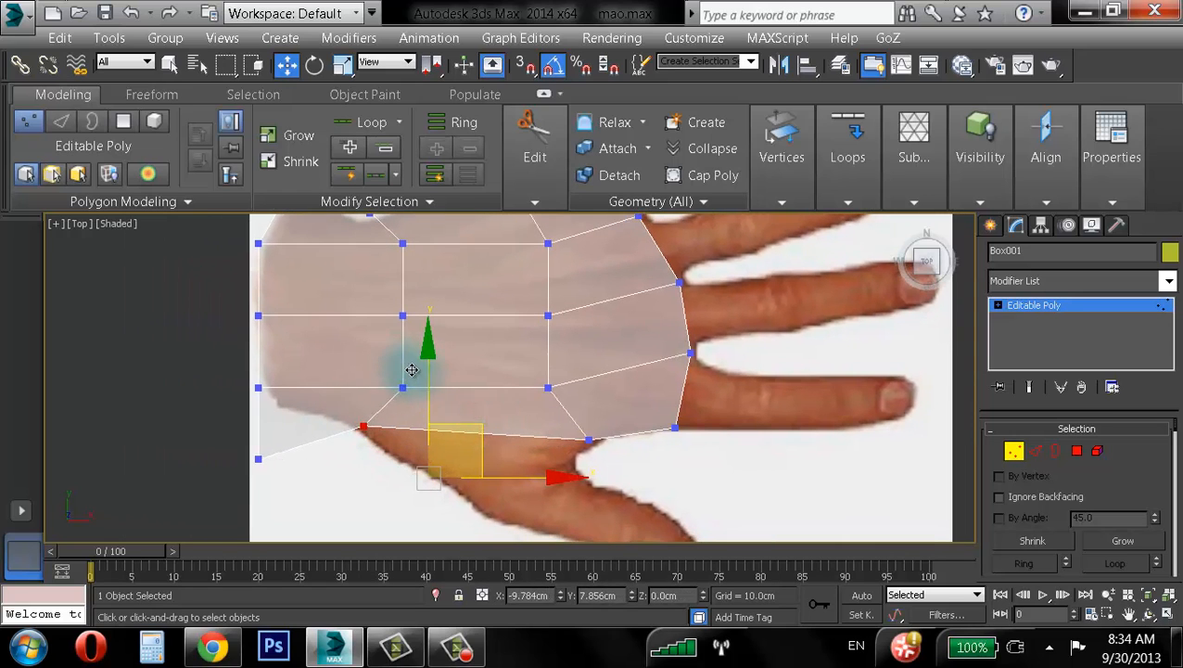
left_click_drag(248, 421, 299, 473)
left_click_drag(285, 418, 310, 362)
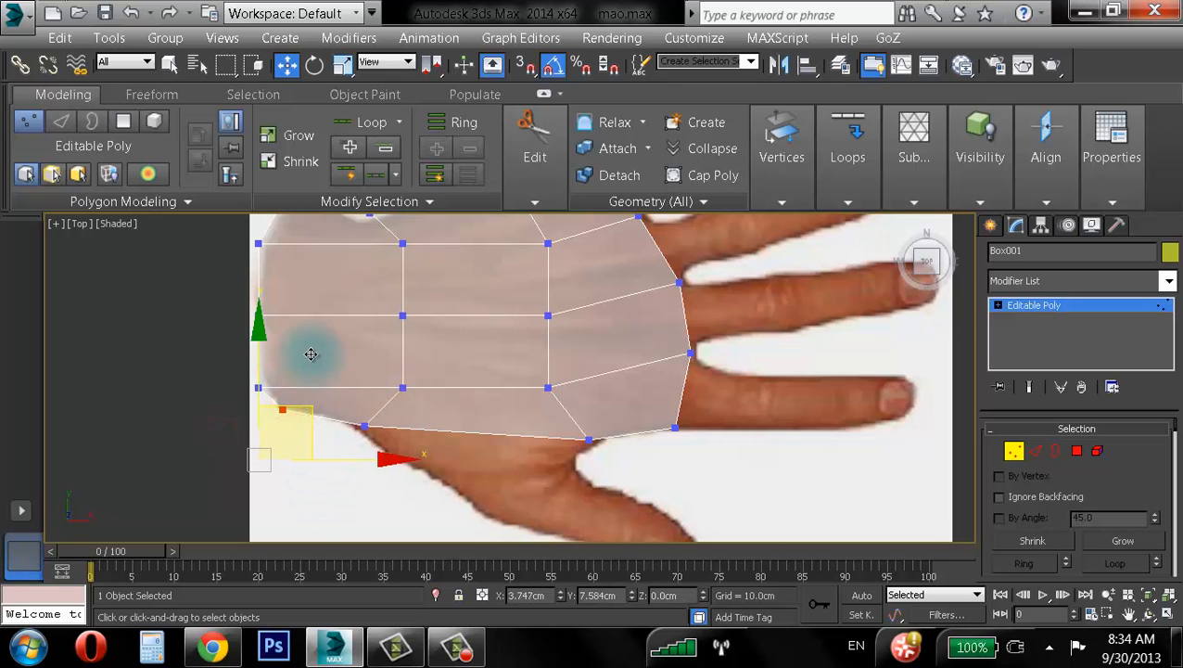
- Shift the three vertex pairs between the wrist corners to follow the rounded wrist edge of the reference hand
middle_click_drag(430, 357, 510, 409)
left_click_drag(298, 417, 382, 458)
left_click_drag(377, 392, 383, 363)
left_click_drag(302, 335, 363, 381)
left_click_drag(376, 306, 376, 307)
middle_click_drag(298, 296, 309, 359)
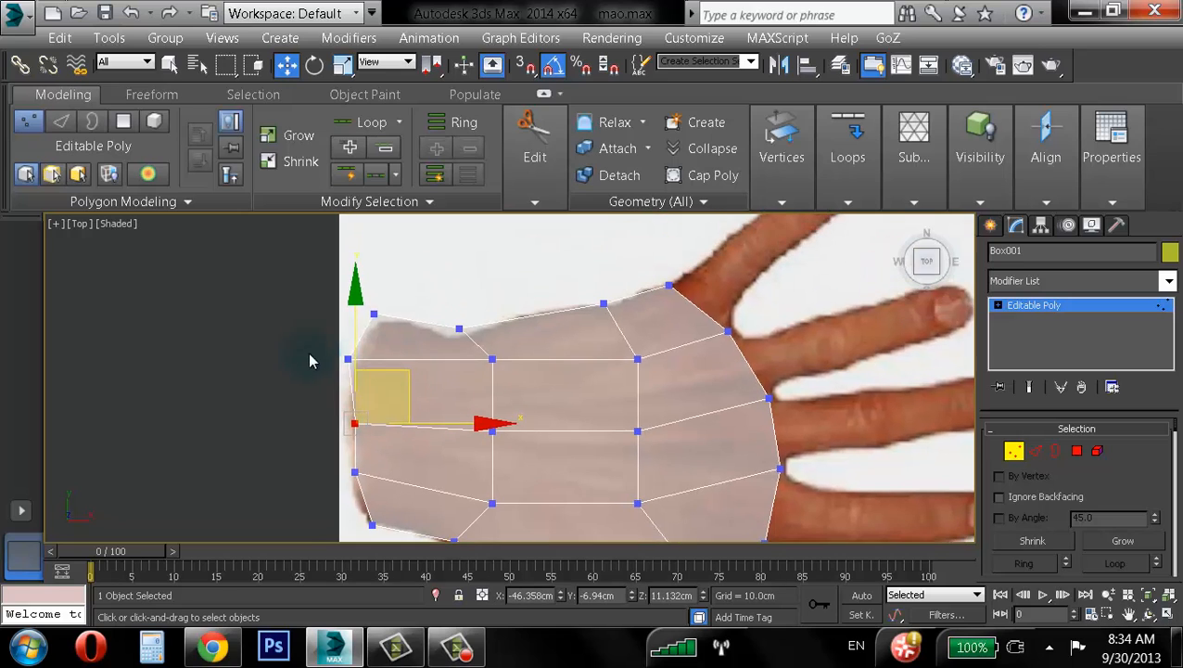
left_click_drag(288, 333, 370, 378)
mouse_move(384, 308)
left_mouse_down()
mouse_move(385, 318)
mouse_move(367, 316)
left_mouse_up()
- Refine the pinky-side wrist corner pair and move its neighbour into the wrist hollow at about X -31.7 cm, Y 6.6 cm
left_click(428, 272)
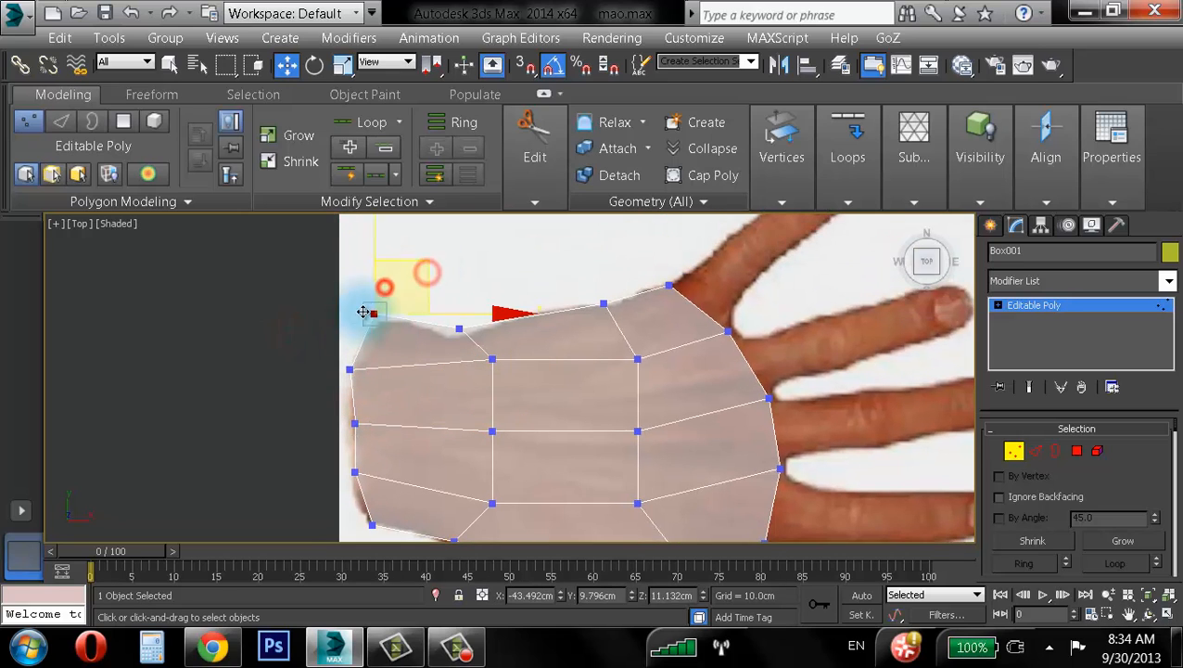
left_click_drag(408, 262, 406, 272)
middle_click_drag(416, 318, 389, 294)
left_click_drag(470, 262, 419, 321)
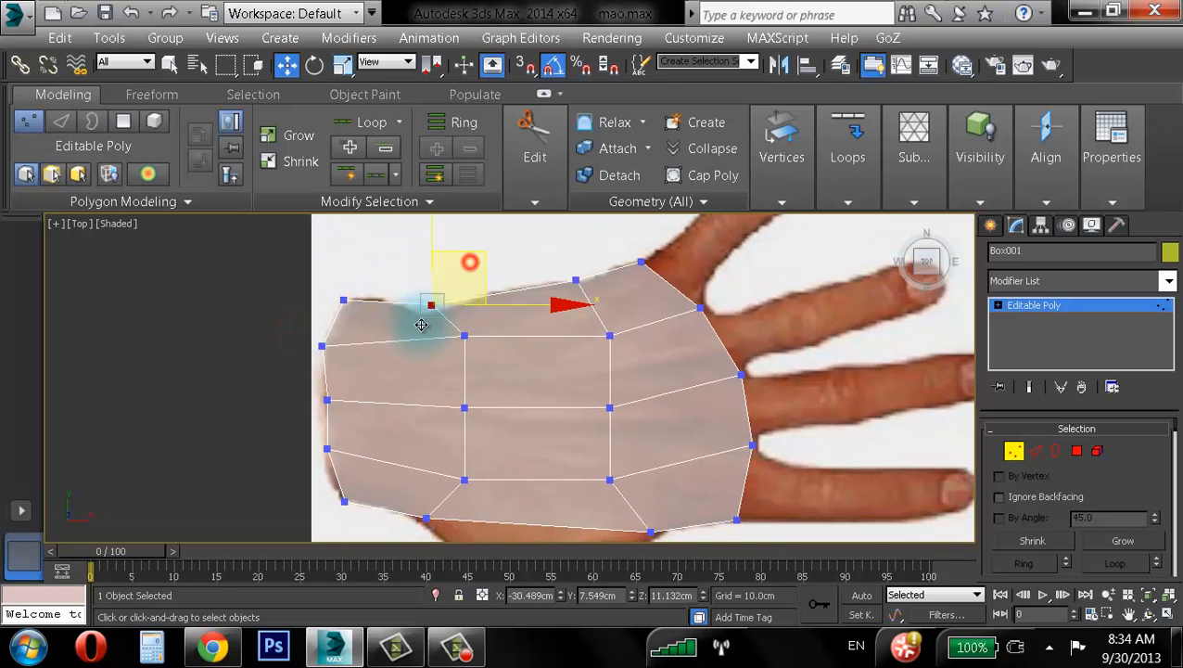
left_click_drag(481, 256, 474, 262)
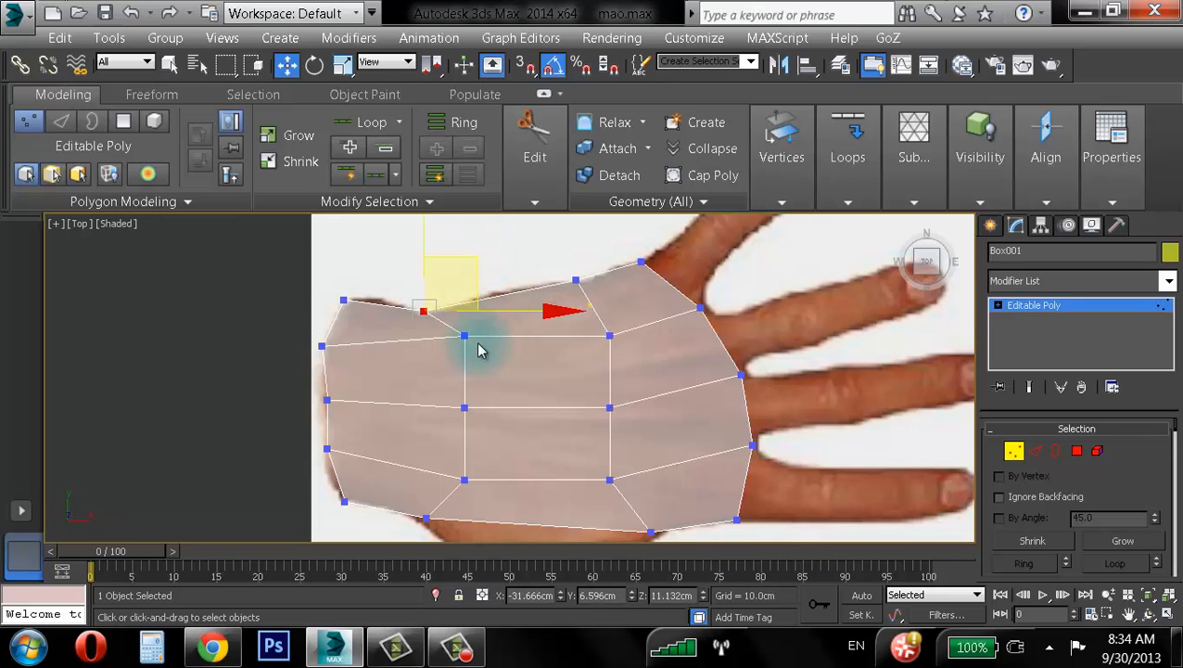
- Draw the three vertex pairs of the wrist-side interior column closer together so they follow the narrowing wrist
middle_click_drag(479, 345, 454, 292)
left_click(327, 444)
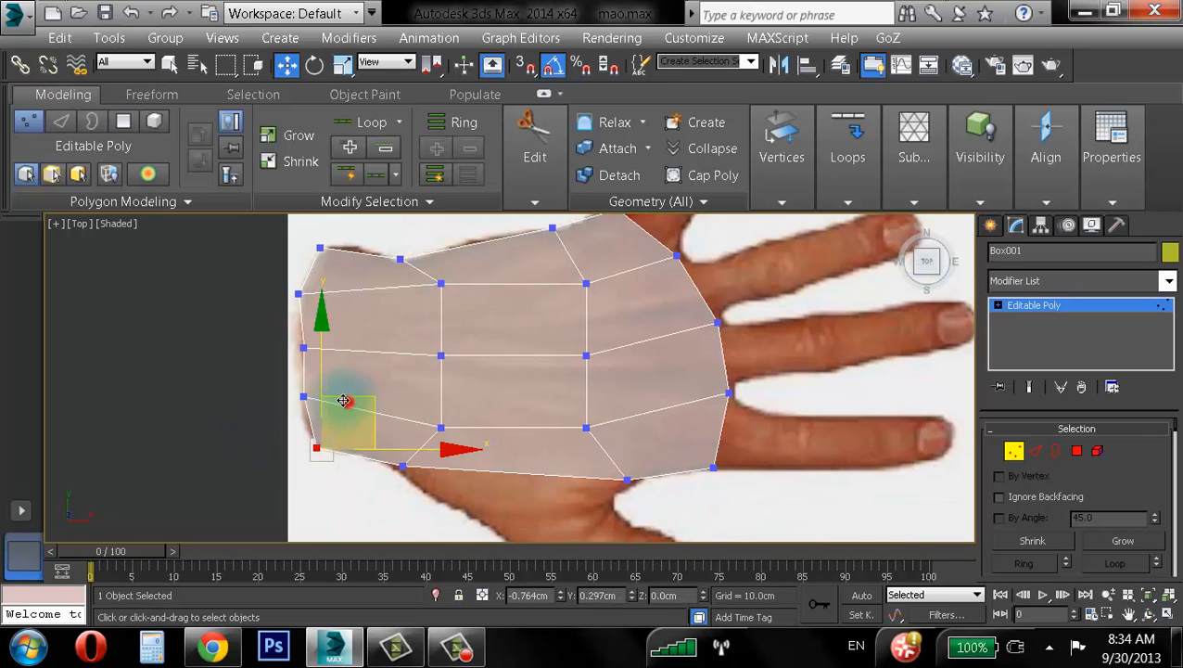
middle_click_drag(501, 341, 491, 372)
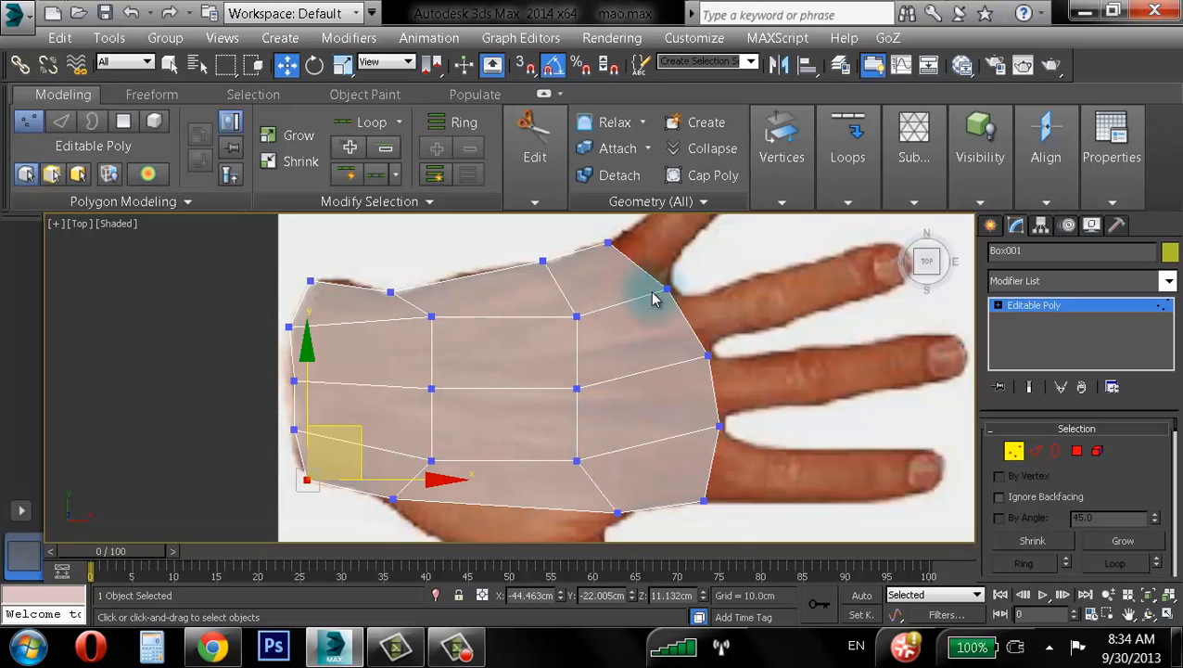
left_click(432, 316)
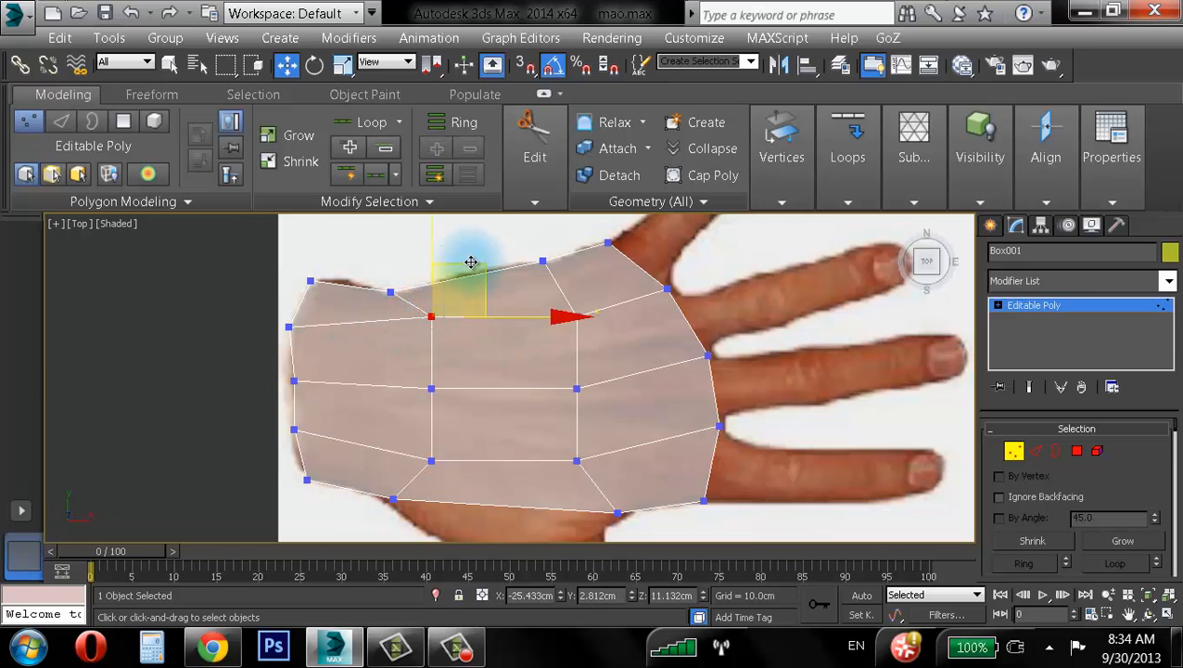
left_click(432, 388)
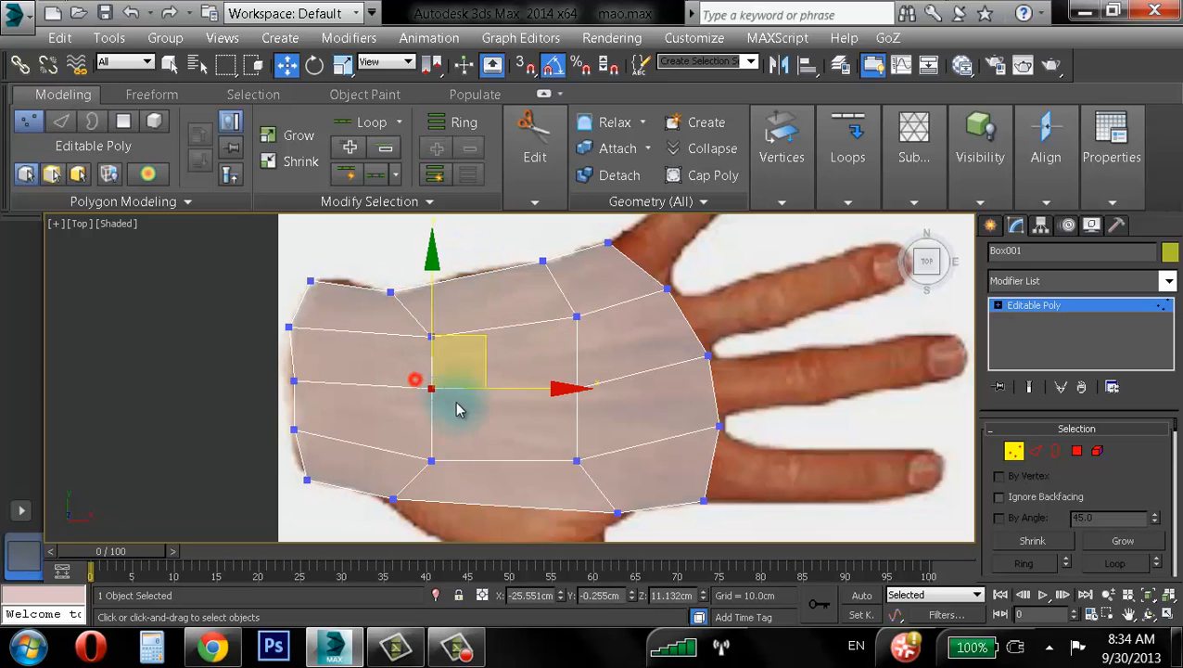
left_click(432, 459)
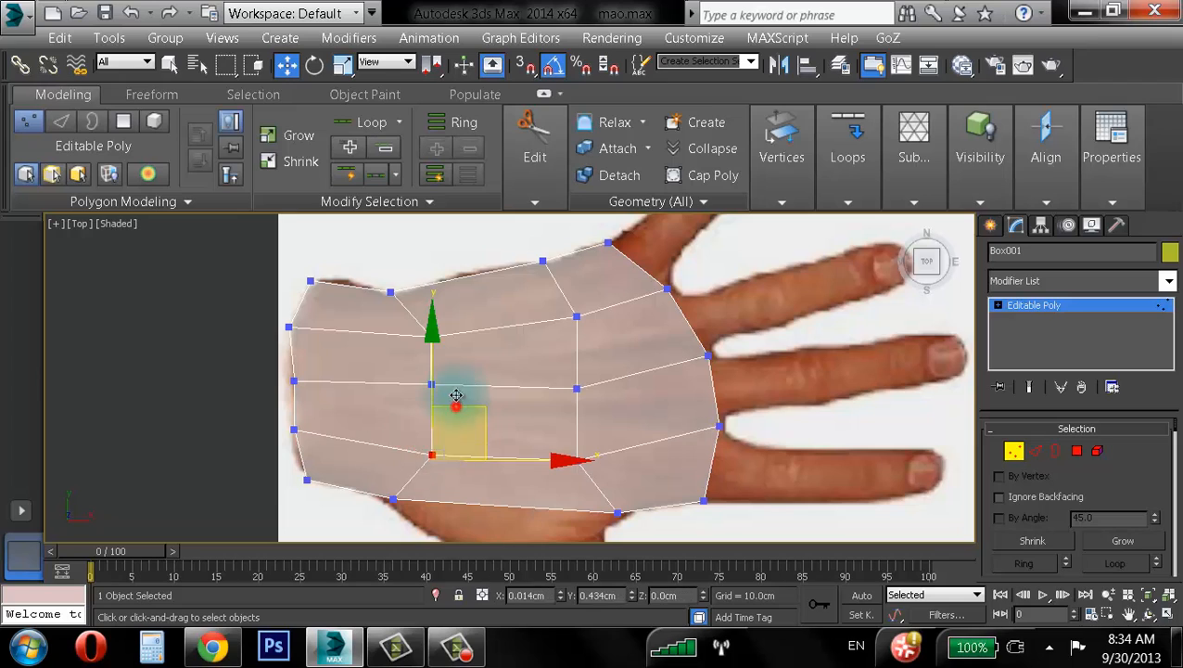
- Move the middle wrist-edge vertex pair to about X -47.5 cm, Y -6.7 cm and the thumb-side wrist corner to about X -45.4 cm, Y -21.6 cm
left_click(293, 381)
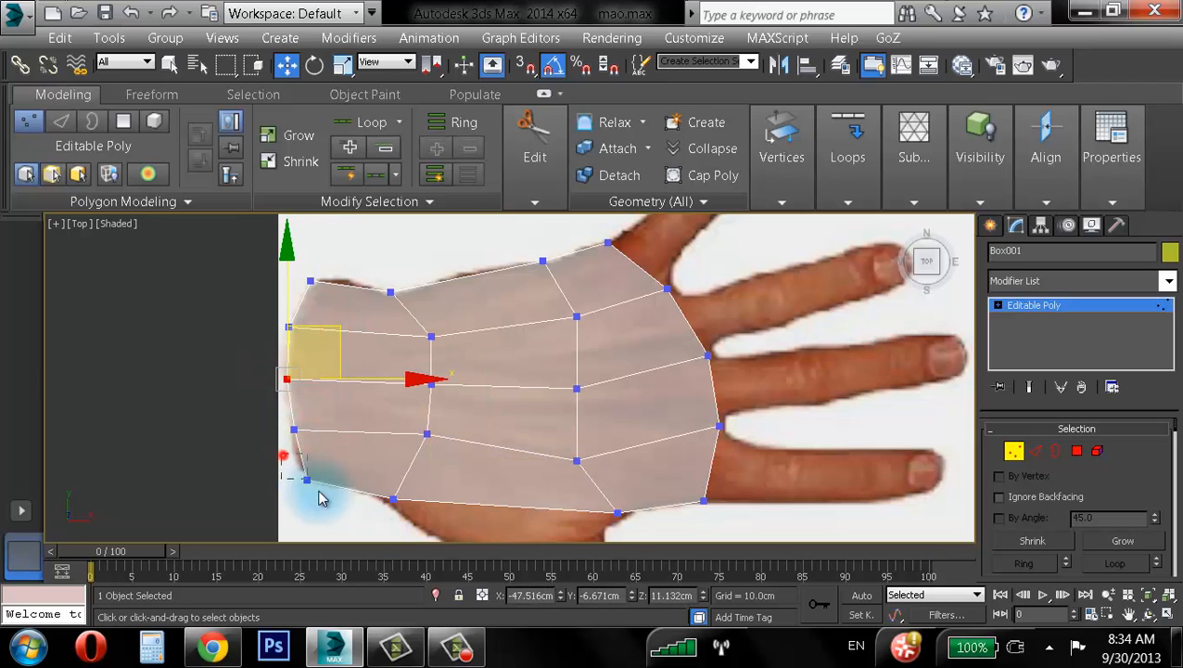
left_click(309, 481)
scroll(583, 344, "down", 5)
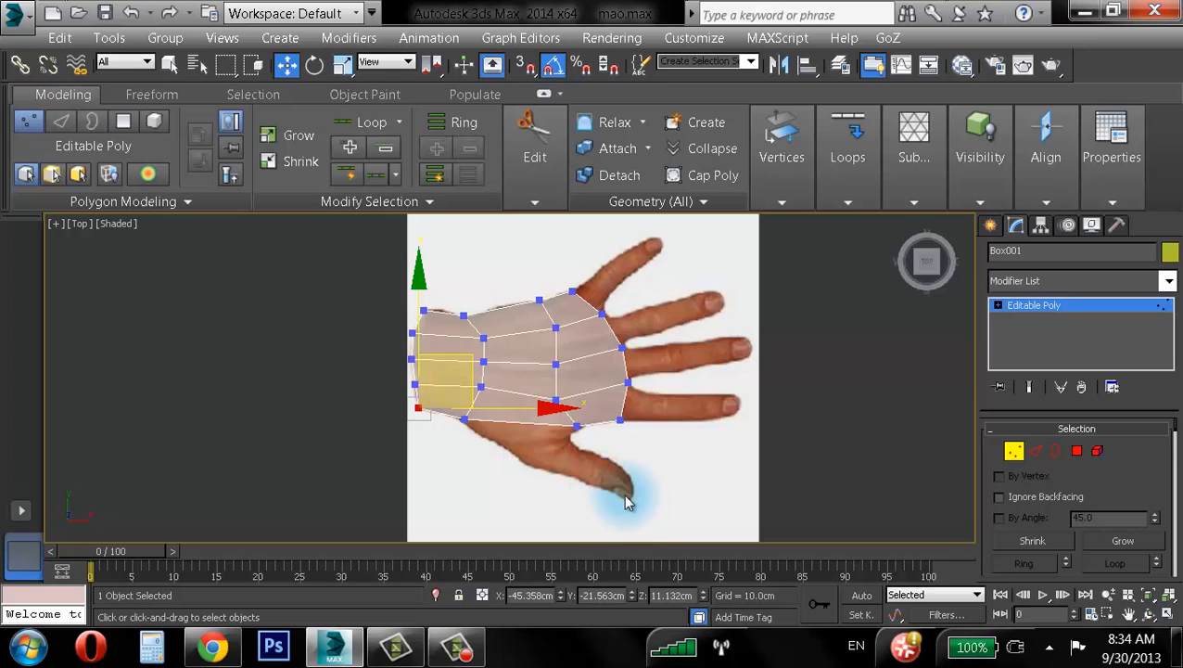
- Shift the three vertex pairs of the knuckle-side interior column toward the pinky side, curving the column along the knuckles
left_click(561, 320)
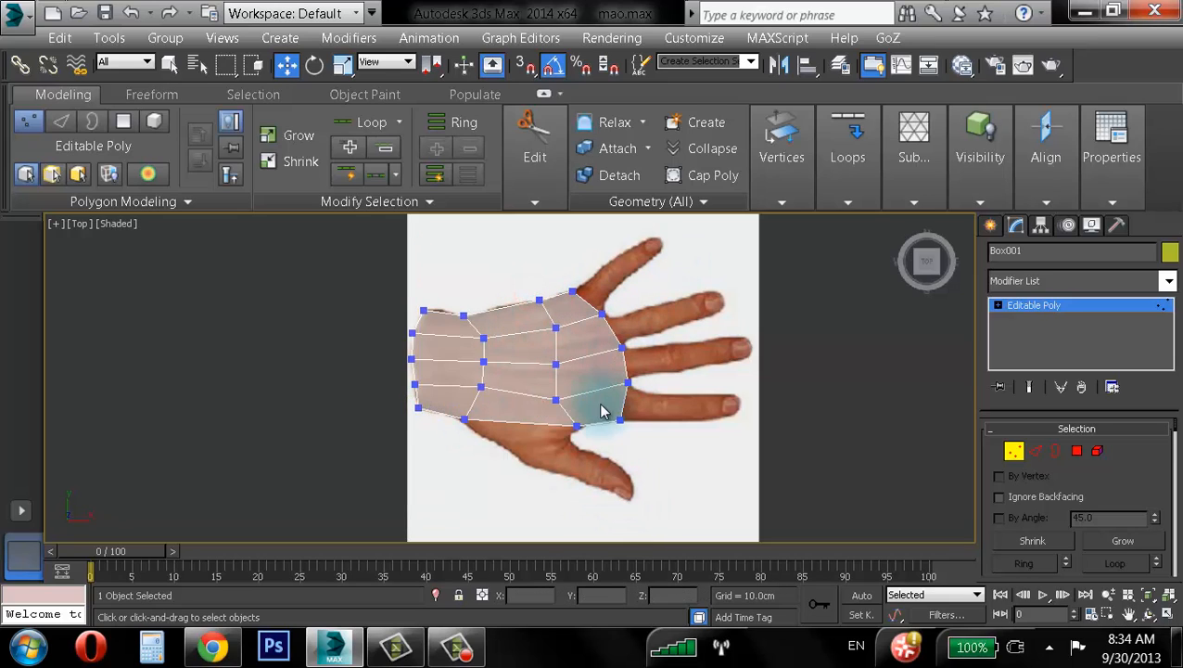
left_click(547, 390)
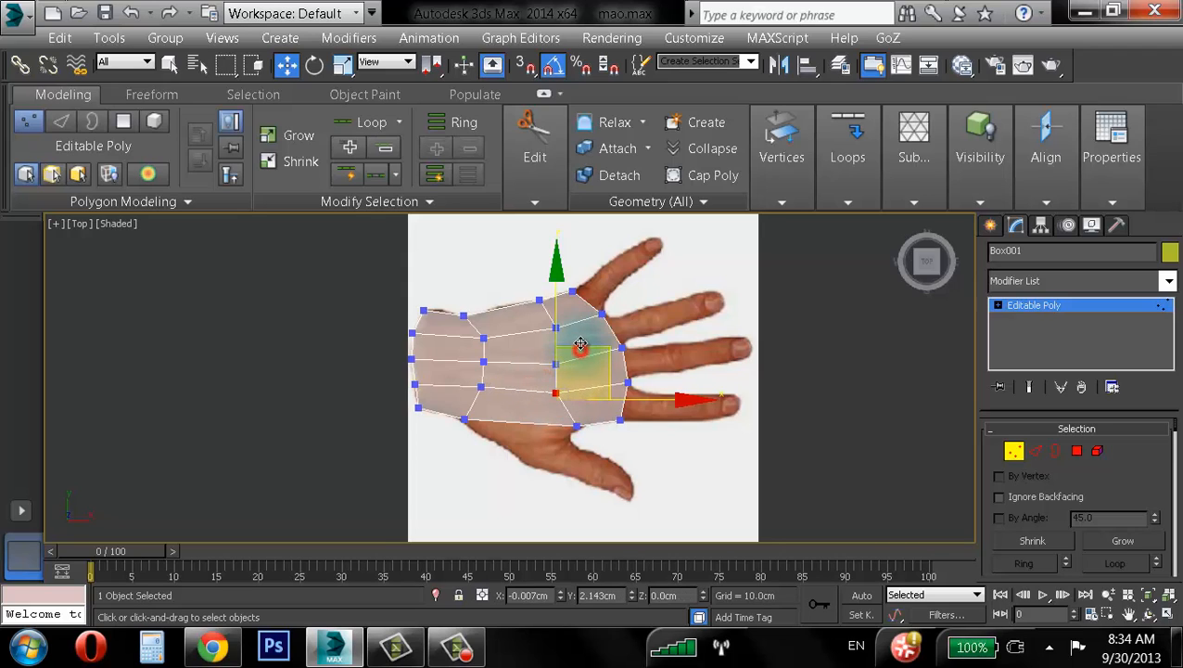
left_click(729, 288)
left_click(544, 352)
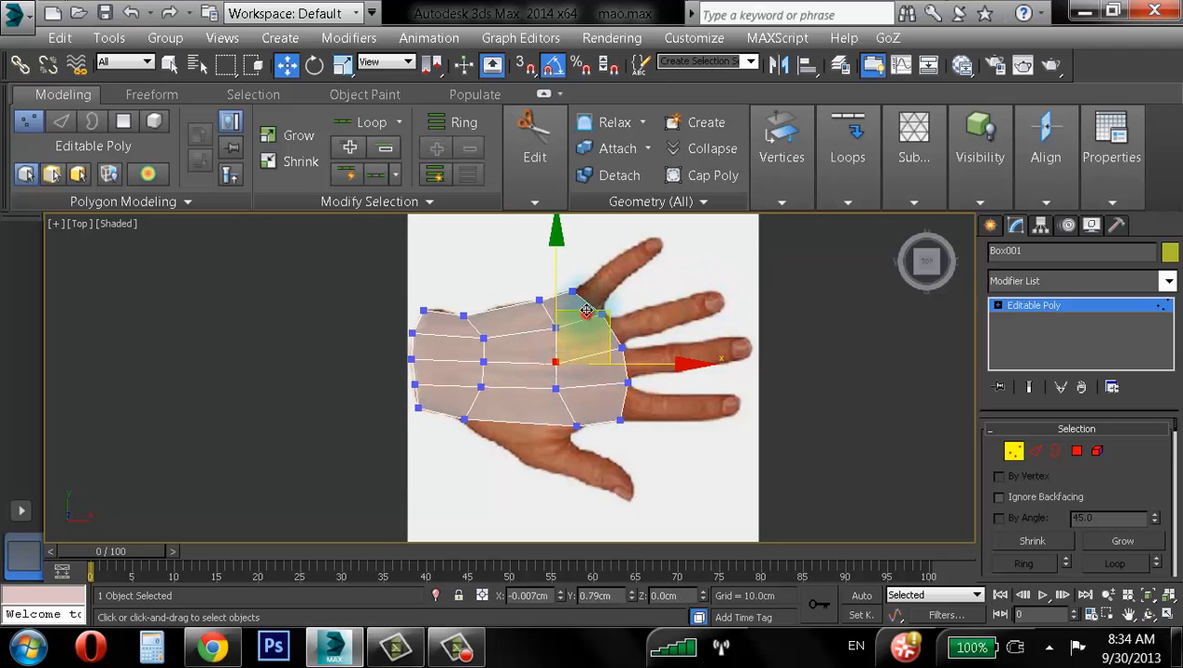
left_click(708, 267)
left_click(557, 328)
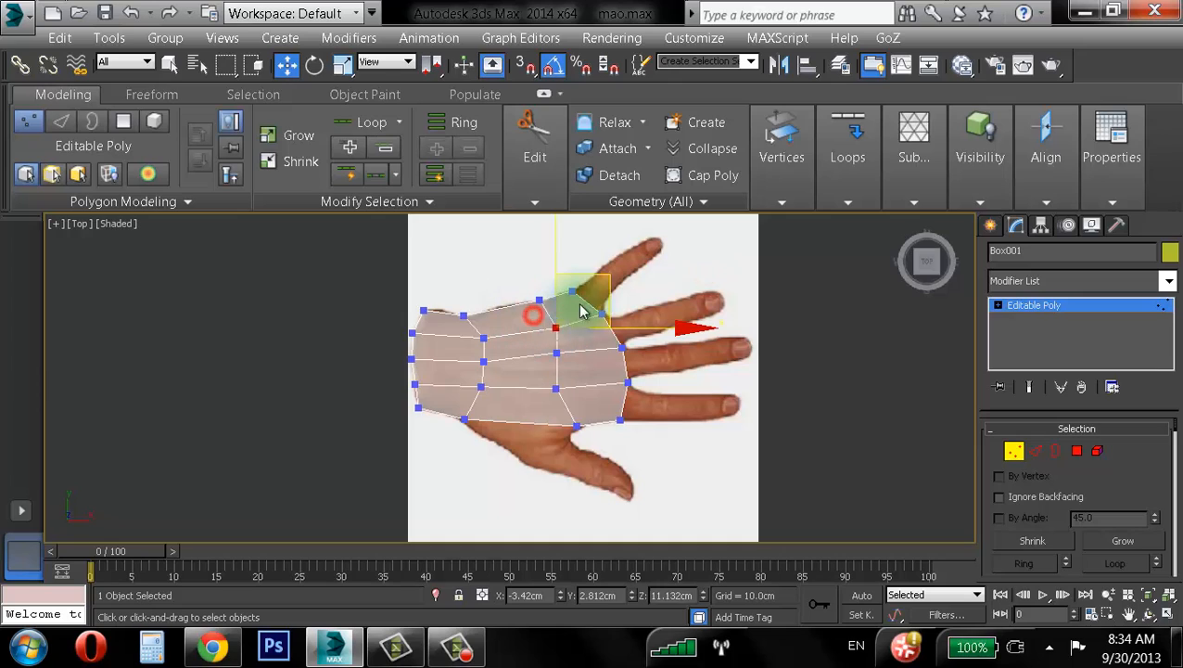
left_click(558, 385)
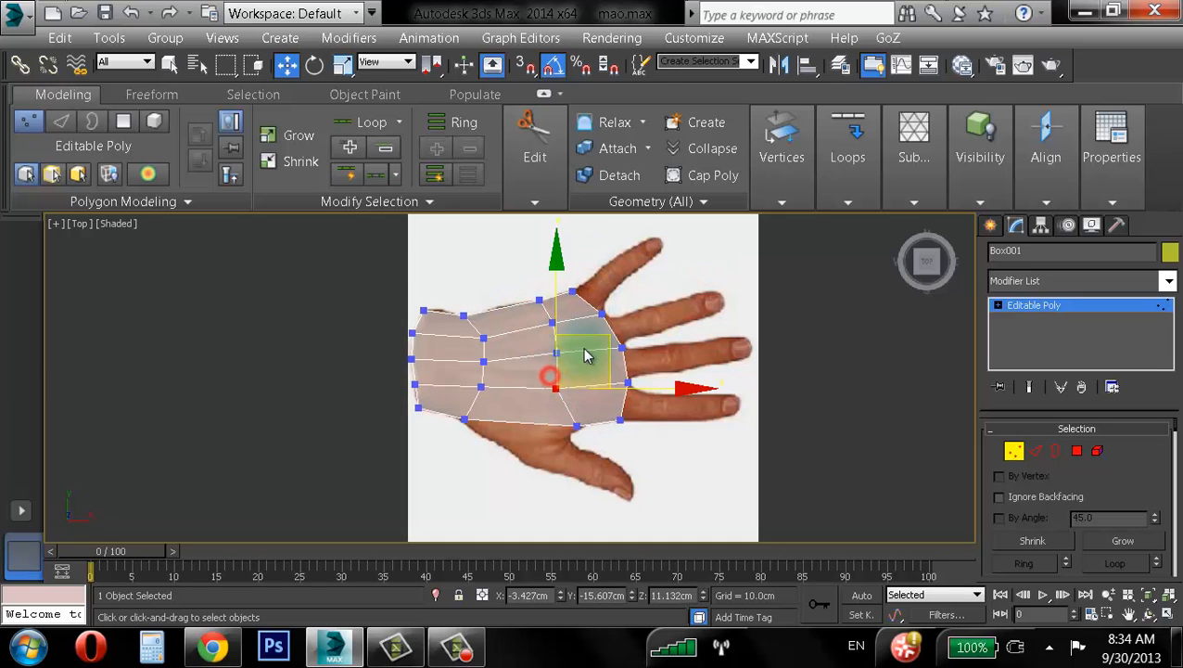
- Nudge the middle vertex pair of the wrist-side interior column toward the wrist and select the pair at the pinky's base
left_click(481, 361)
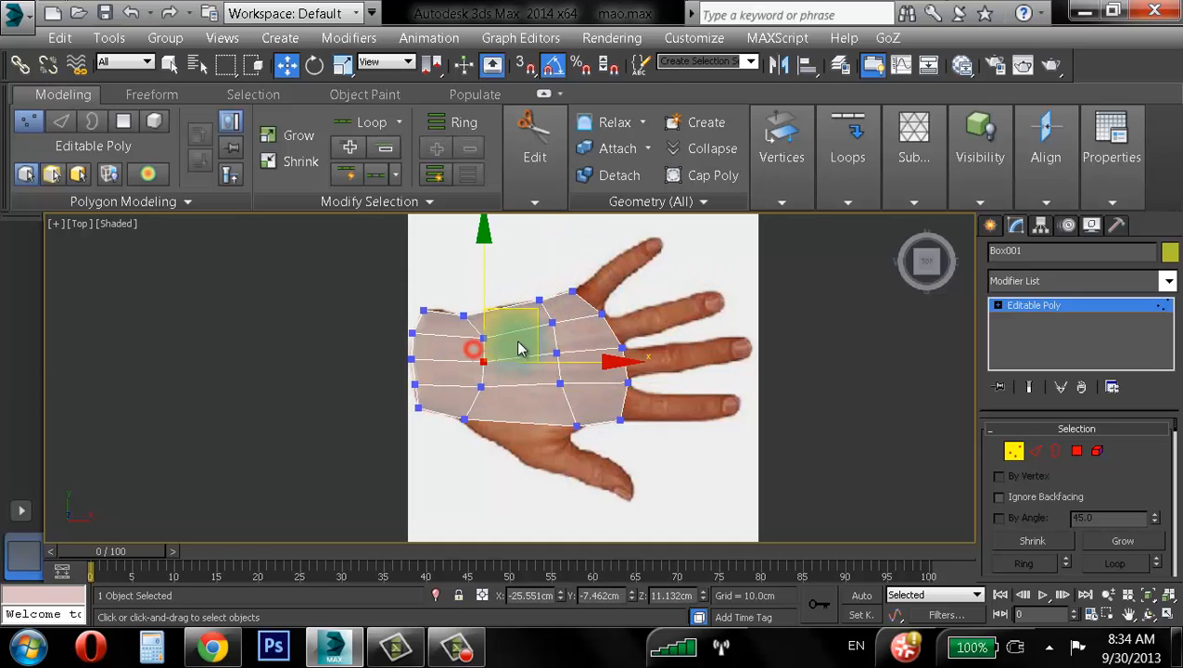
left_click(547, 223)
middle_click_drag(540, 318, 506, 359)
left_click_drag(480, 300, 521, 349)
left_click_drag(549, 256, 521, 351)
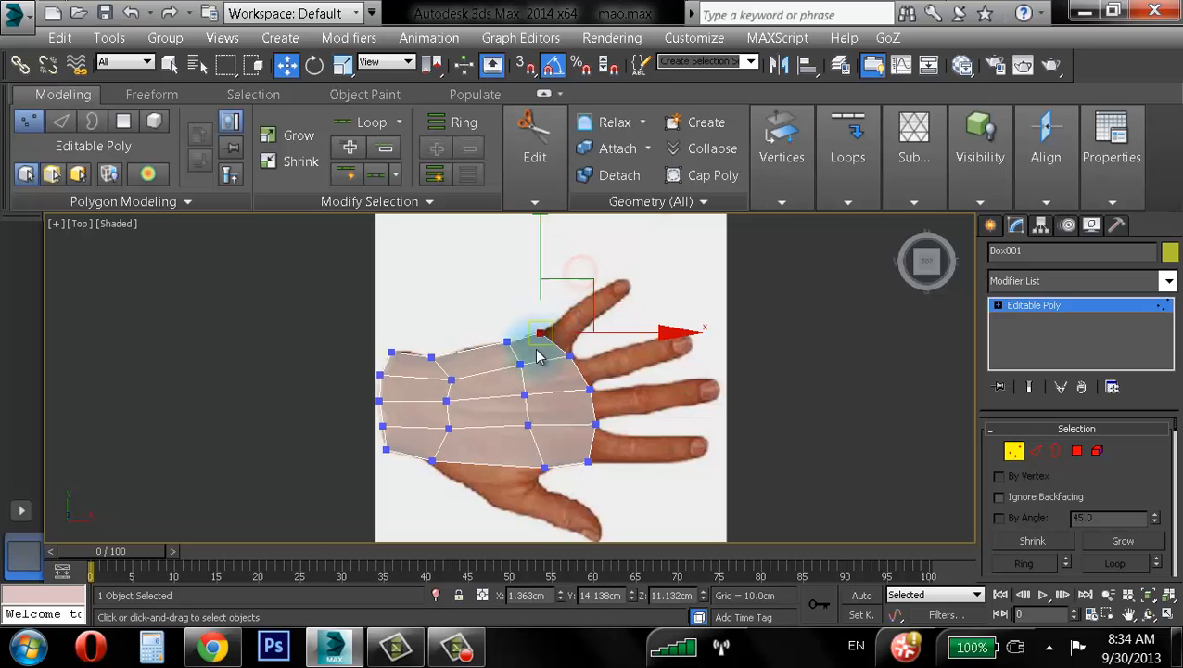
- Restore the four-viewport layout and set the Front and Perspective views to Shaded display
left_click(1166, 617)
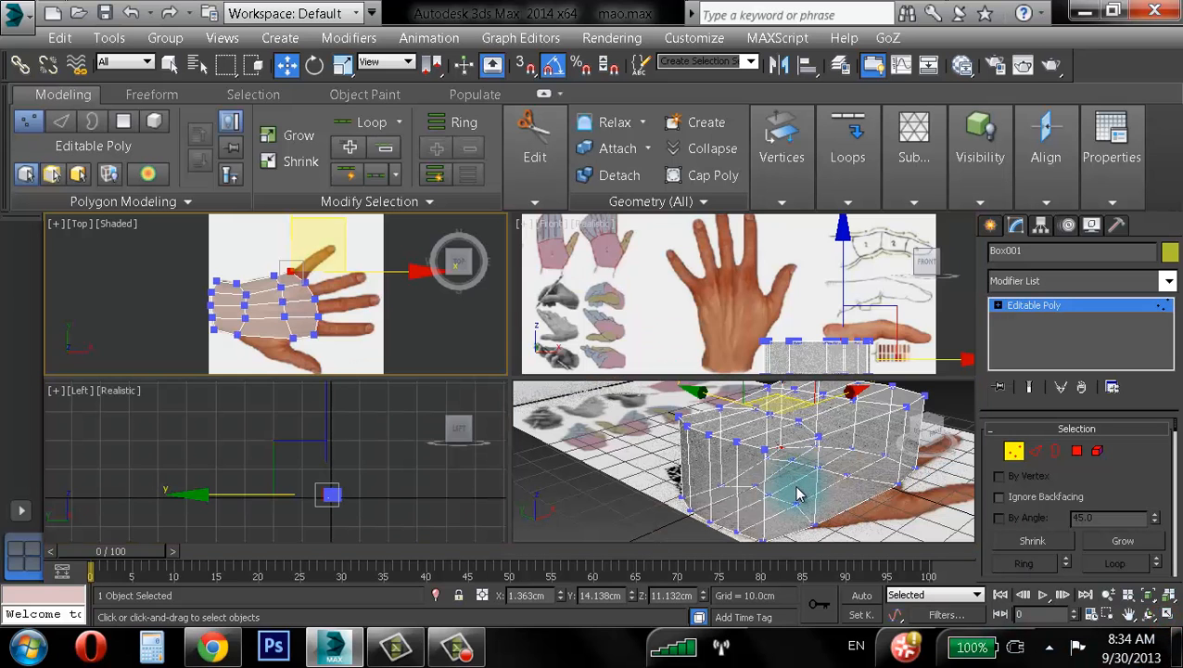
middle_click_drag(845, 470, 795, 396, "alt")
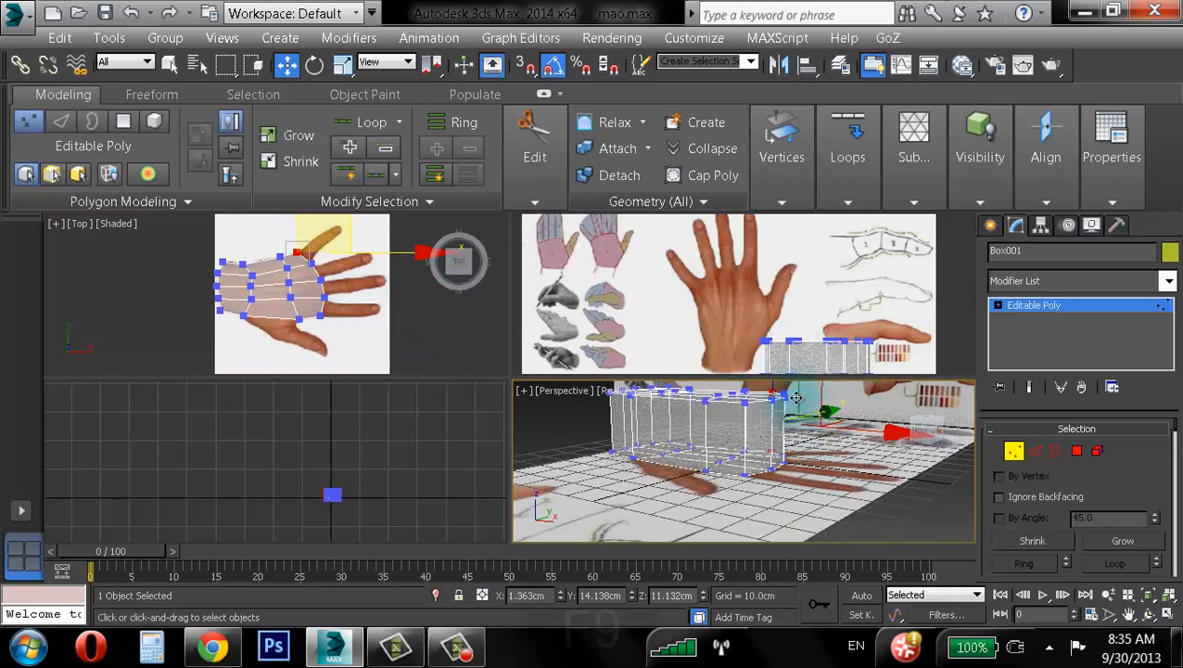
key("F9")
left_click(742, 269)
middle_click_drag(742, 272, 649, 234)
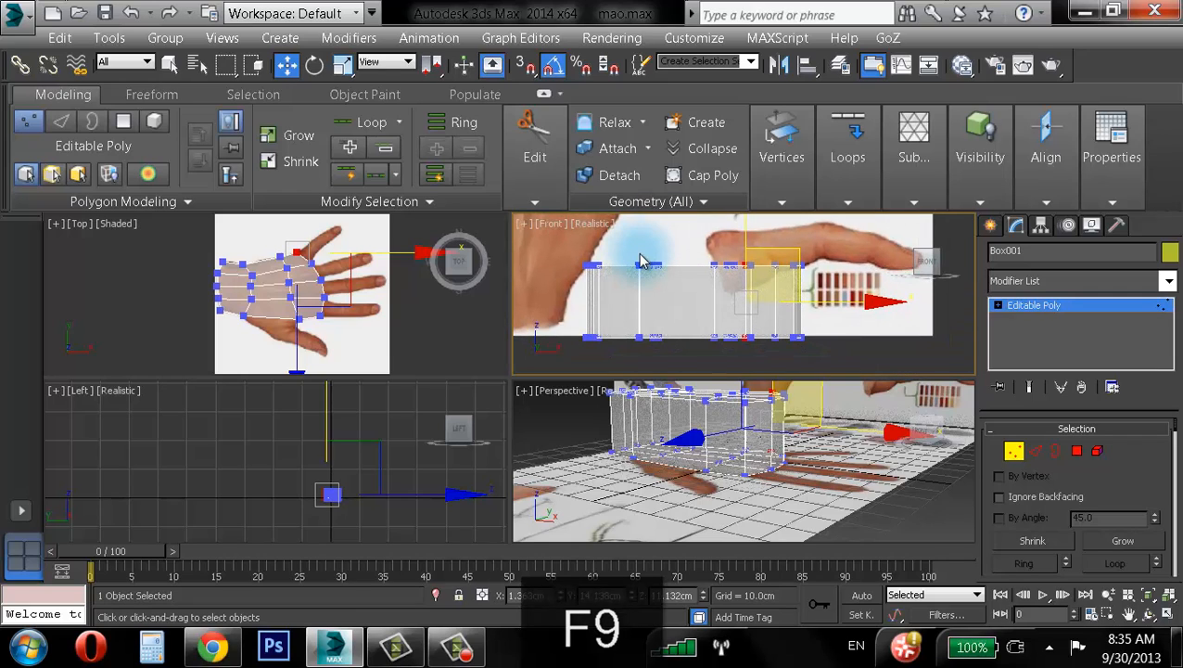
left_click(592, 224)
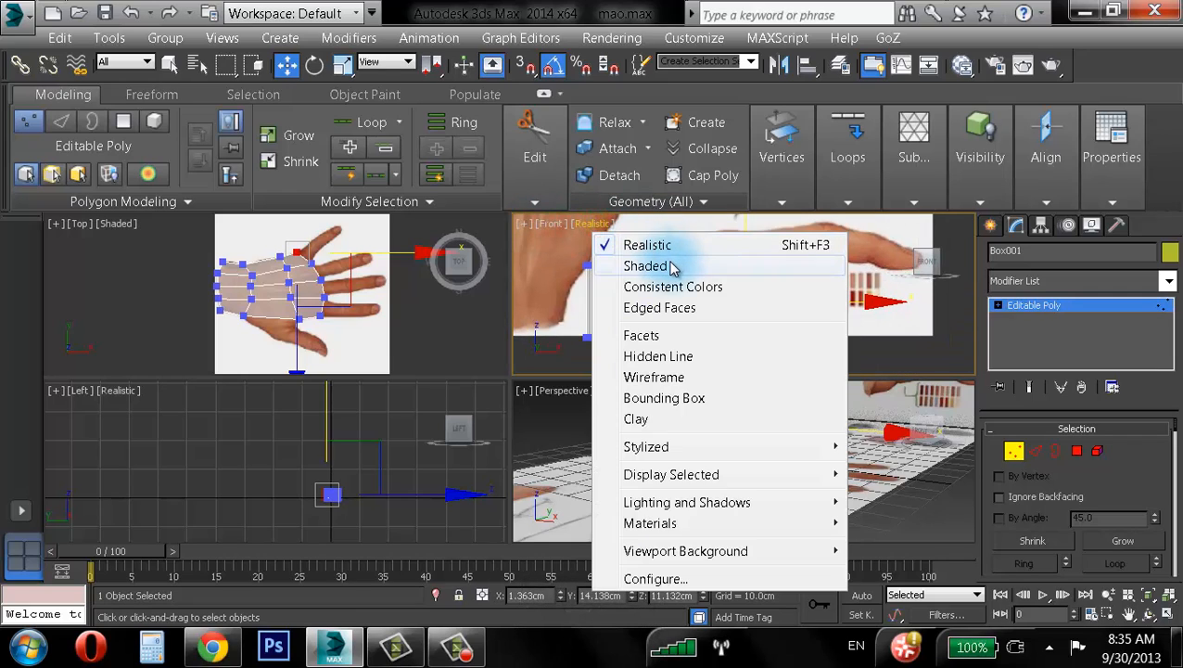
left_click(668, 265)
left_click(610, 390)
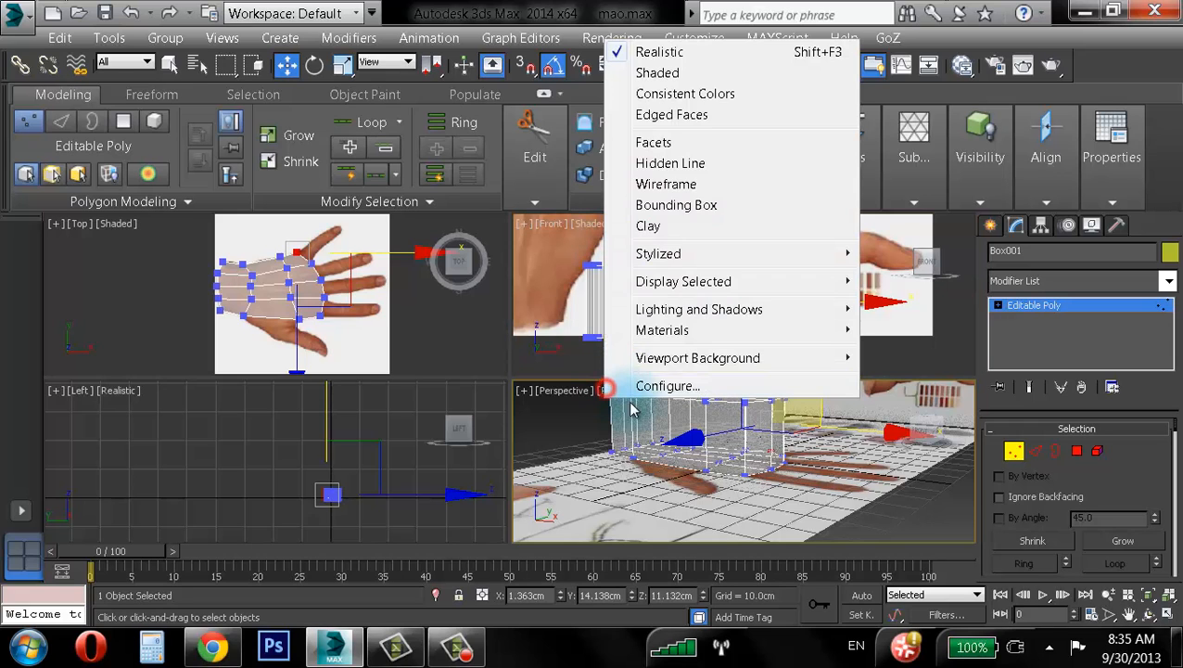
left_click(669, 74)
middle_click_drag(579, 445, 586, 459)
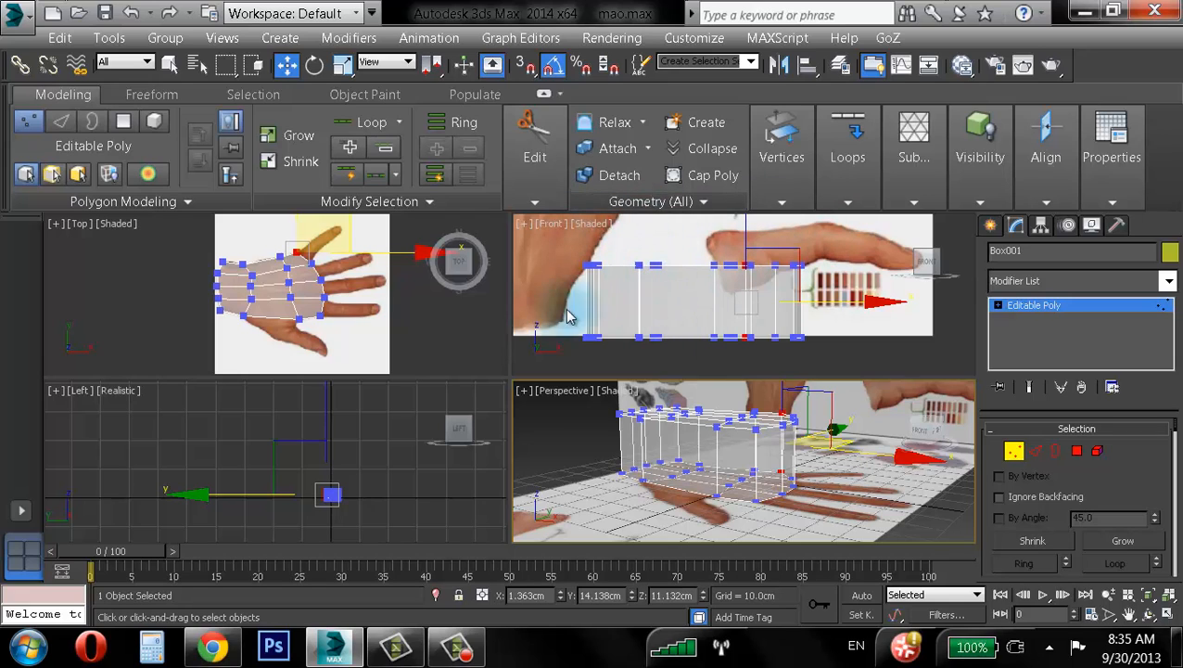
middle_click_drag(330, 317, 379, 340)
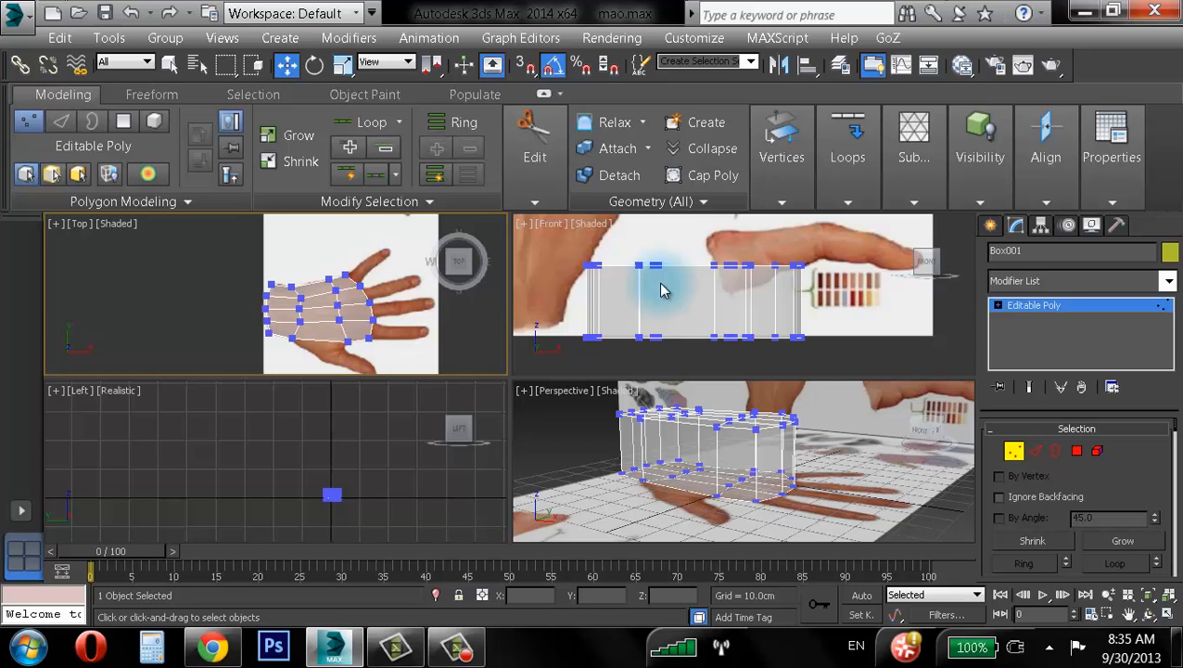
left_click(459, 648)
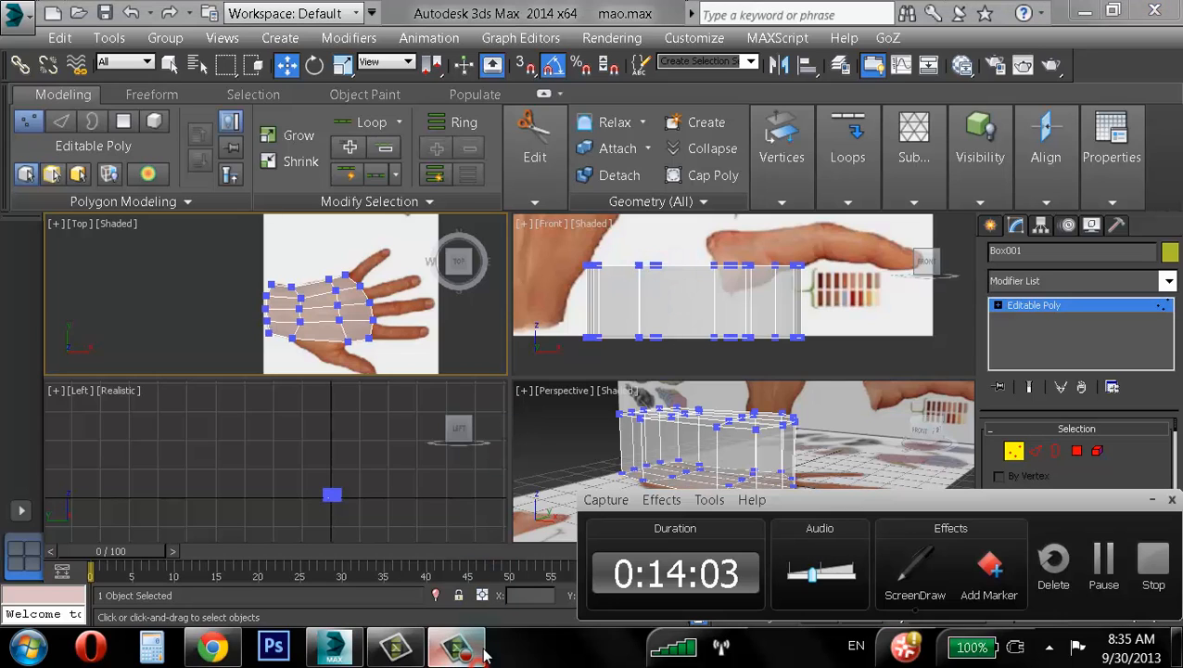
left_click(484, 653)
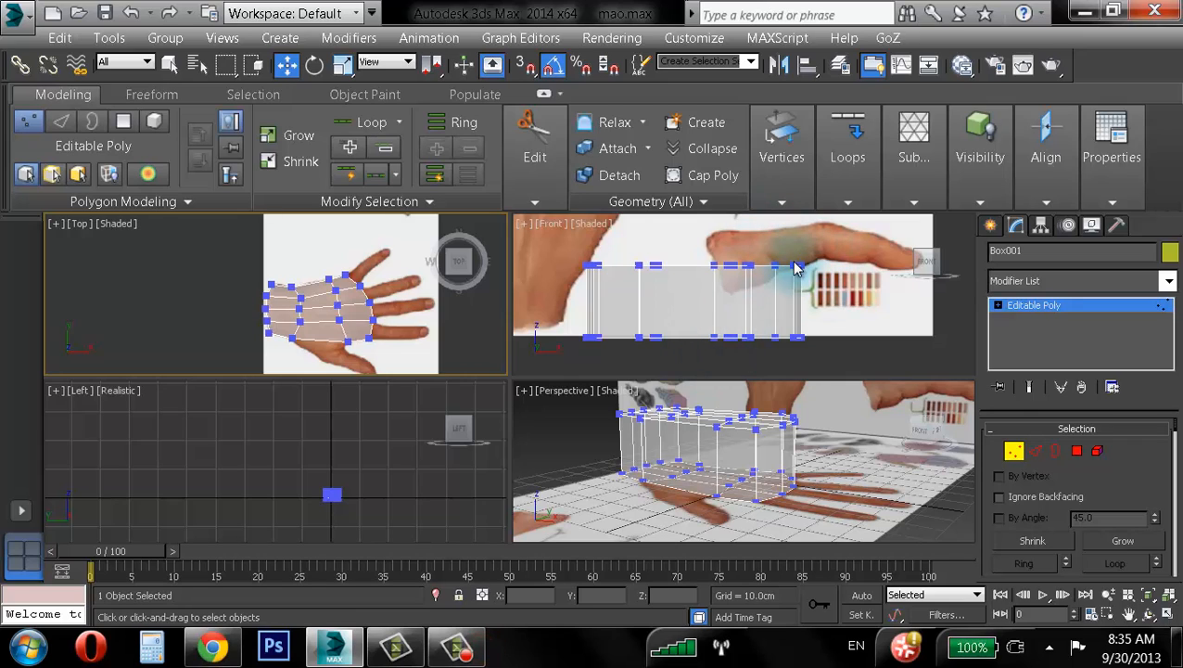
- Examine the adjusted palm mesh against the reference hand in a maximized Top view
middle_click_drag(292, 319, 281, 290)
scroll(281, 290, "up", 5)
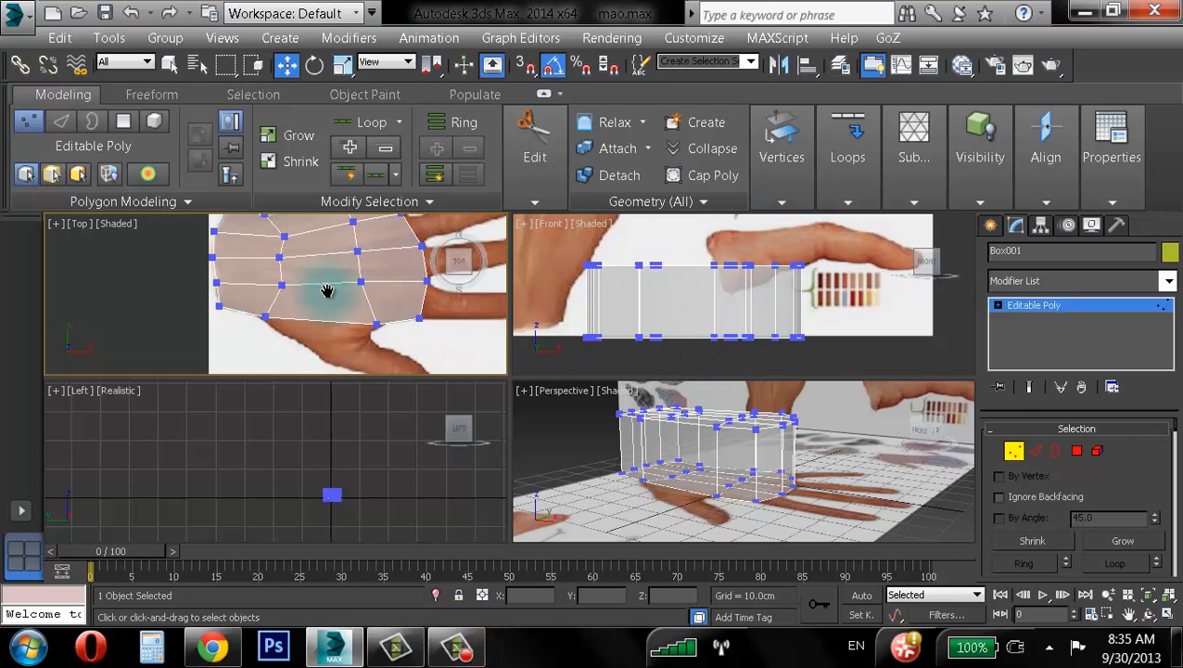
key("alt+w")
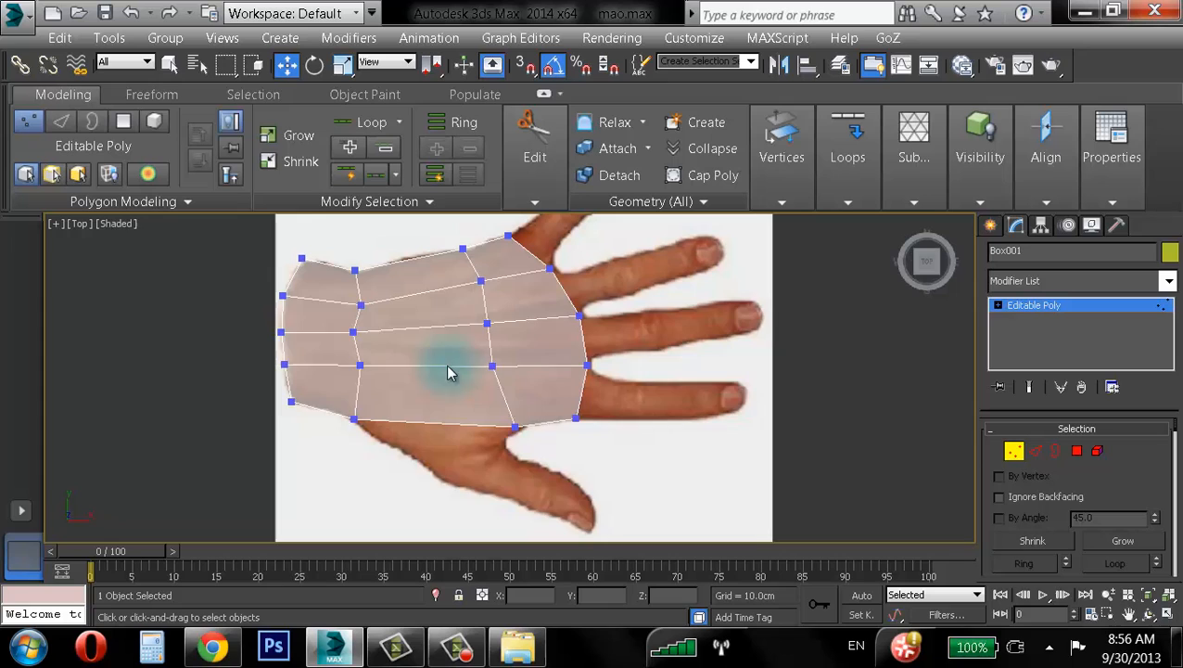
middle_click_drag(483, 363, 415, 407)
middle_click_drag(322, 355, 462, 264)
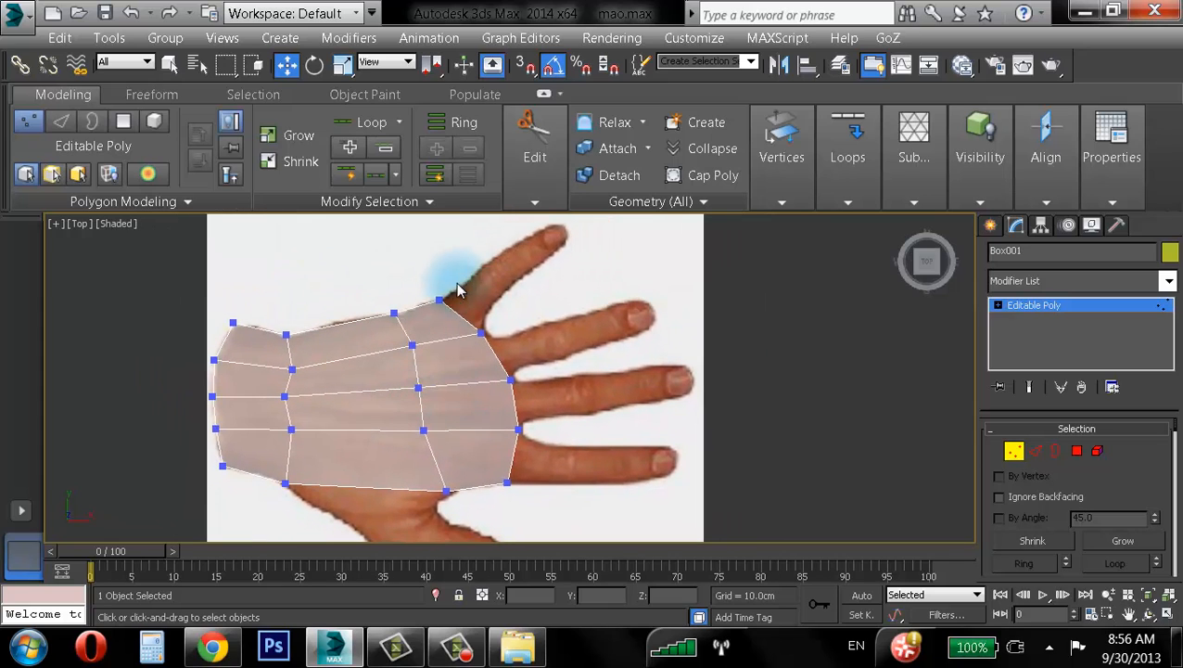
middle_click_drag(513, 353, 476, 338)
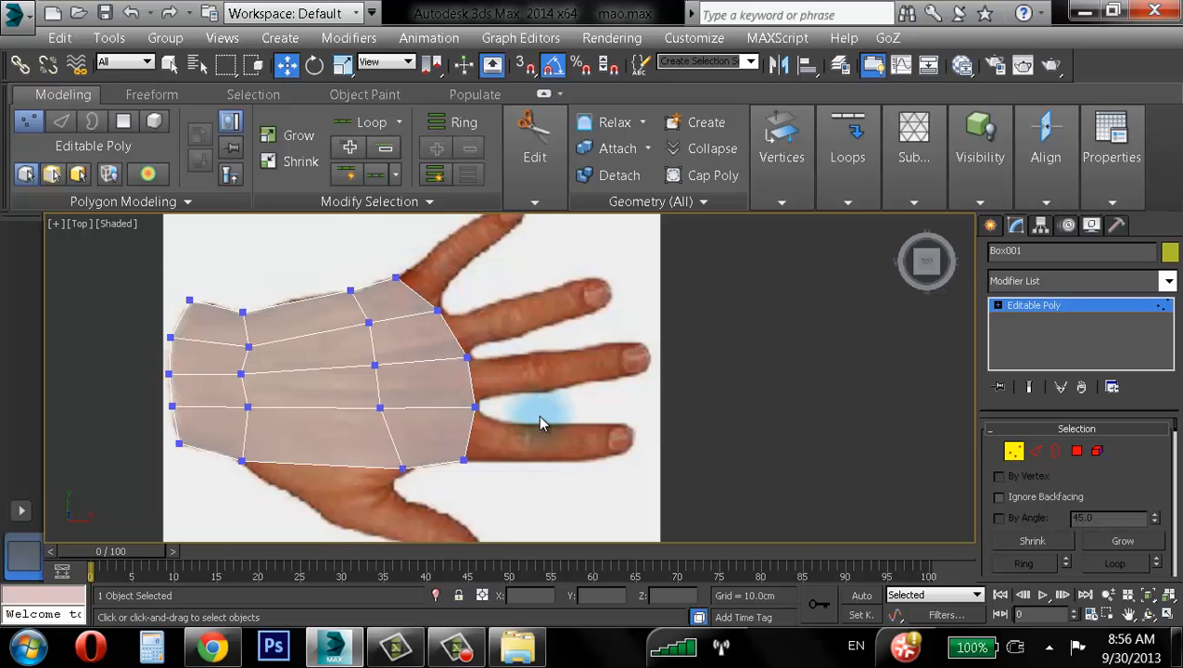
- Return to the four-viewport layout and compare the box's height with the side-view hand reference in the Front view
left_click(1166, 614)
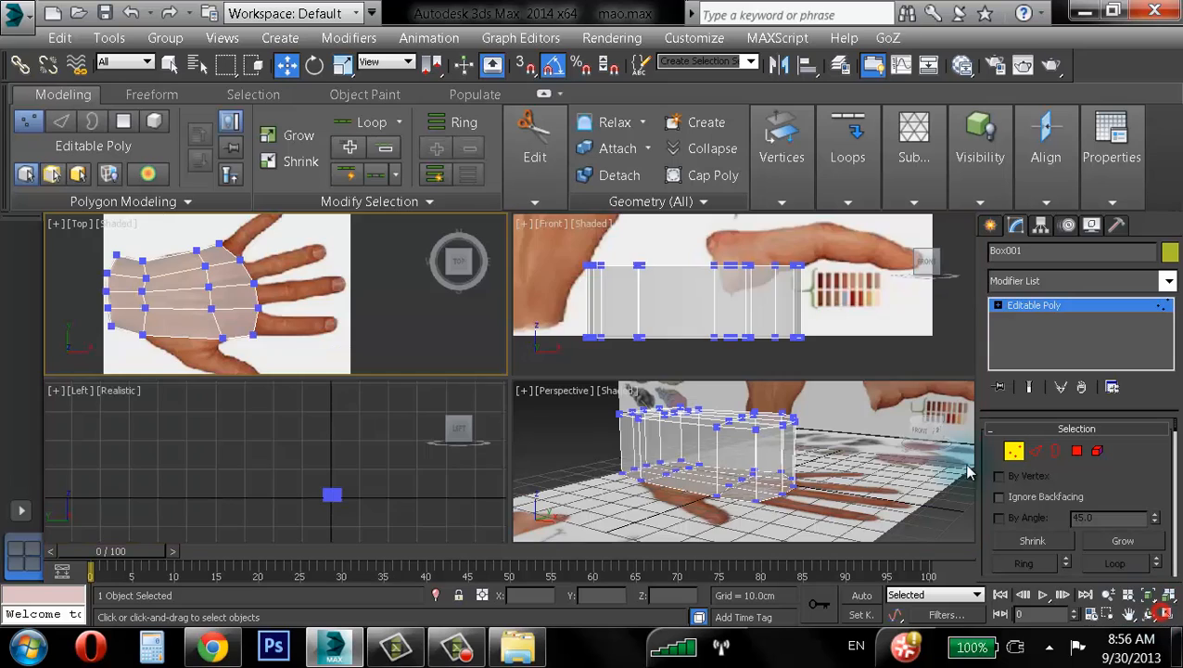
middle_click(730, 313)
middle_click_drag(730, 314, 809, 324)
scroll(828, 314, "down", 2)
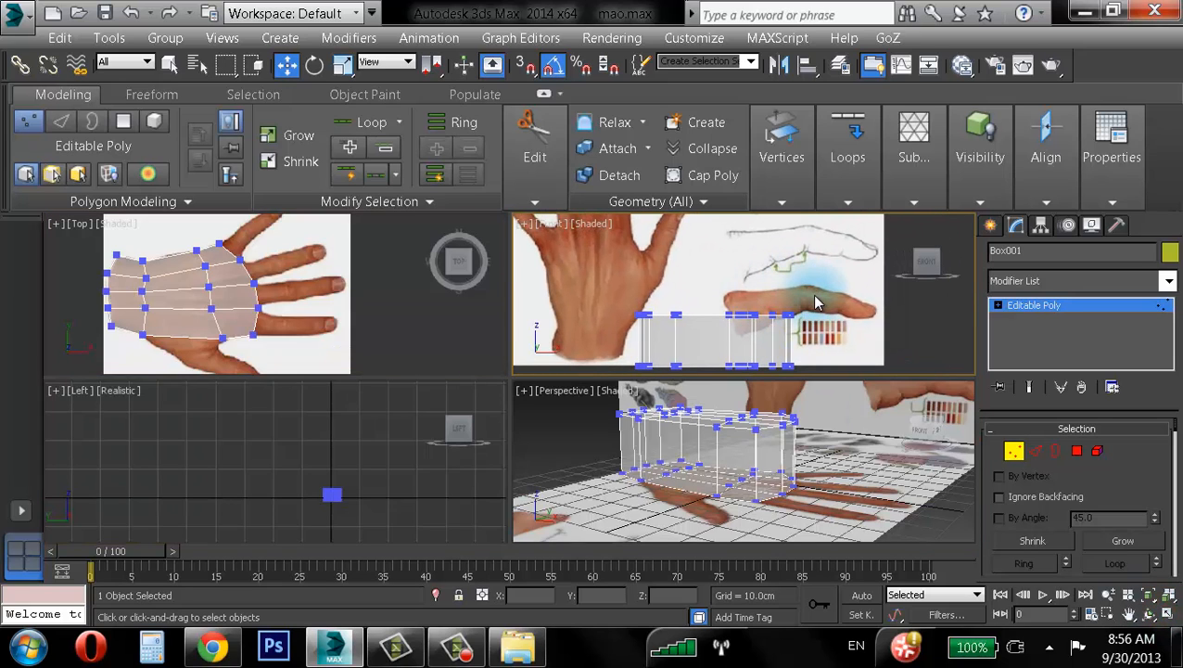
scroll(714, 316, "up", 4)
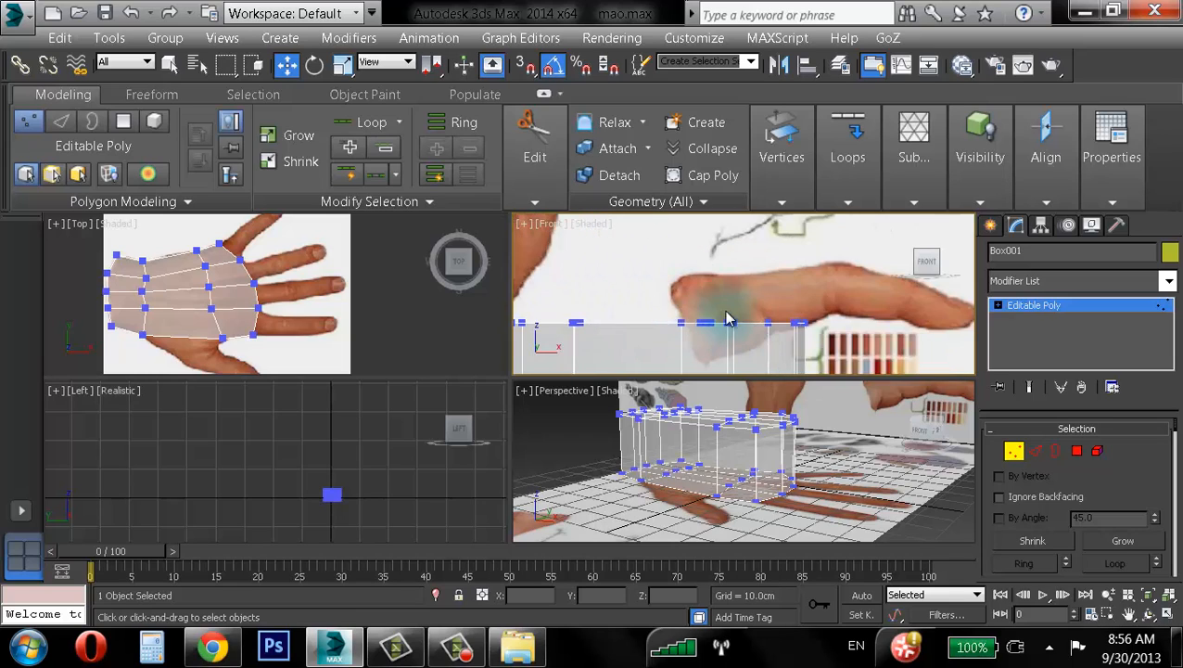
middle_click_drag(729, 318, 664, 313)
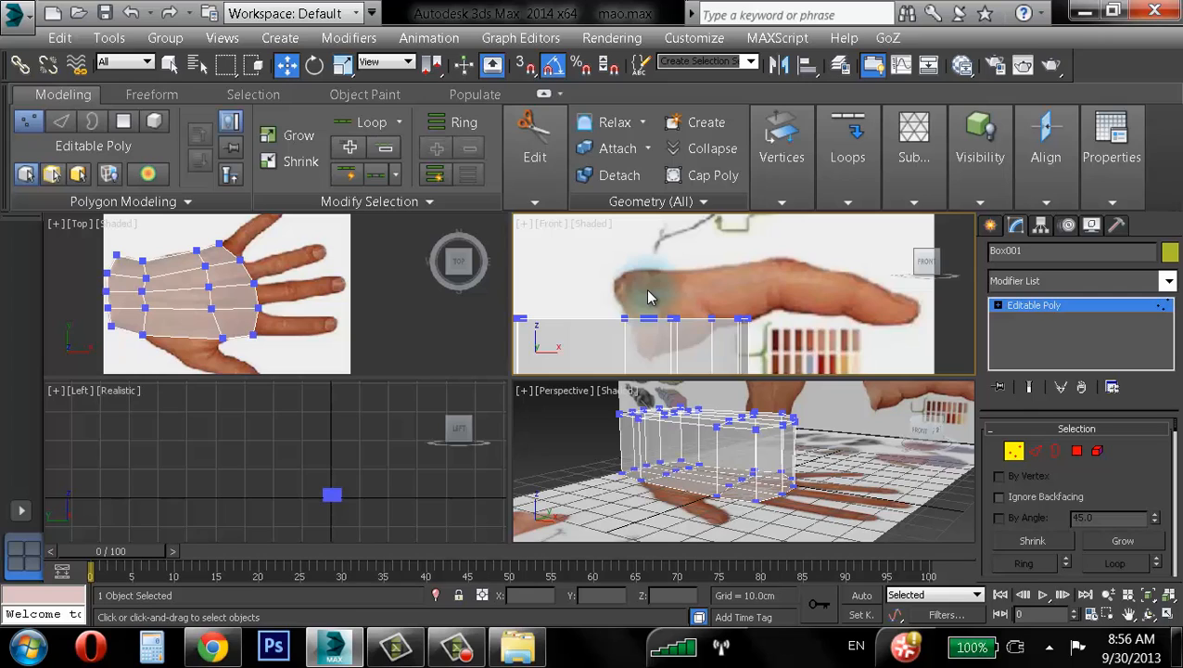
middle_click_drag(648, 297, 727, 269)
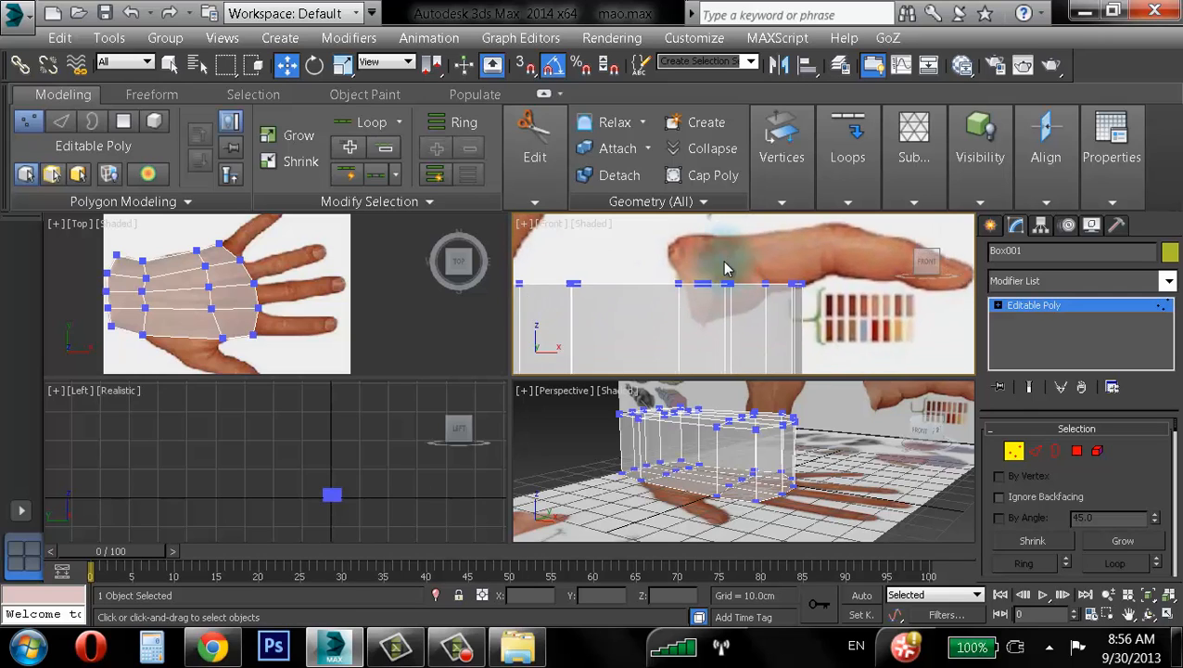
scroll(727, 269, "down", 2)
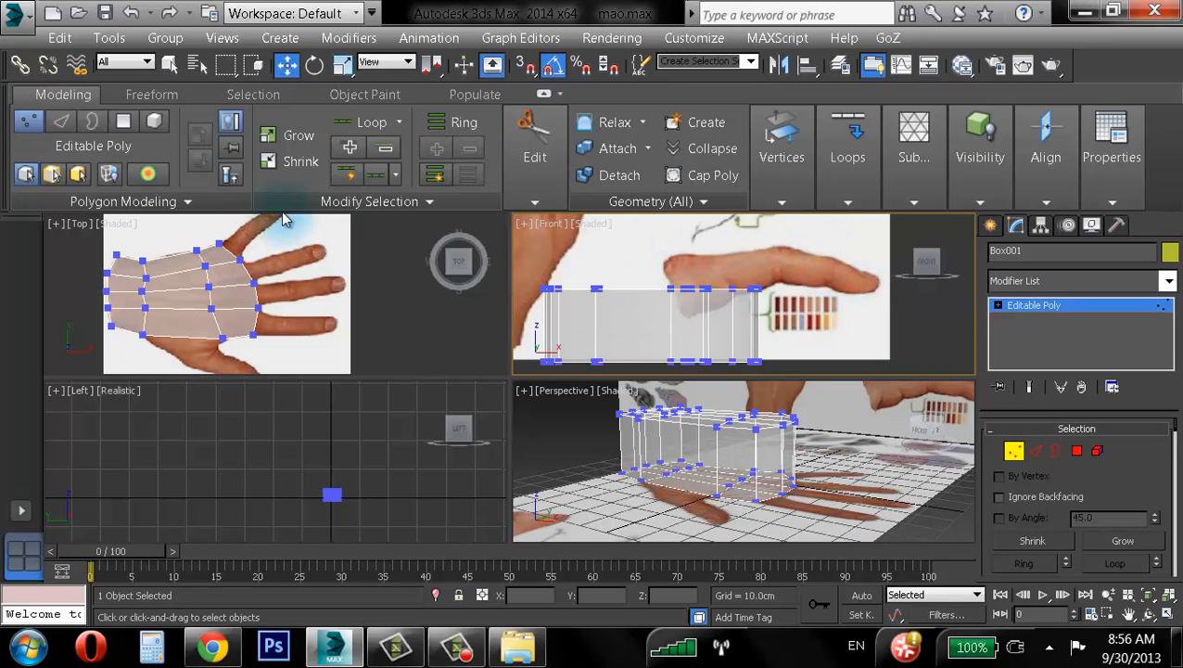
- Leave the Editable Poly's Vertex sub-object level and enter it again
left_click(28, 122)
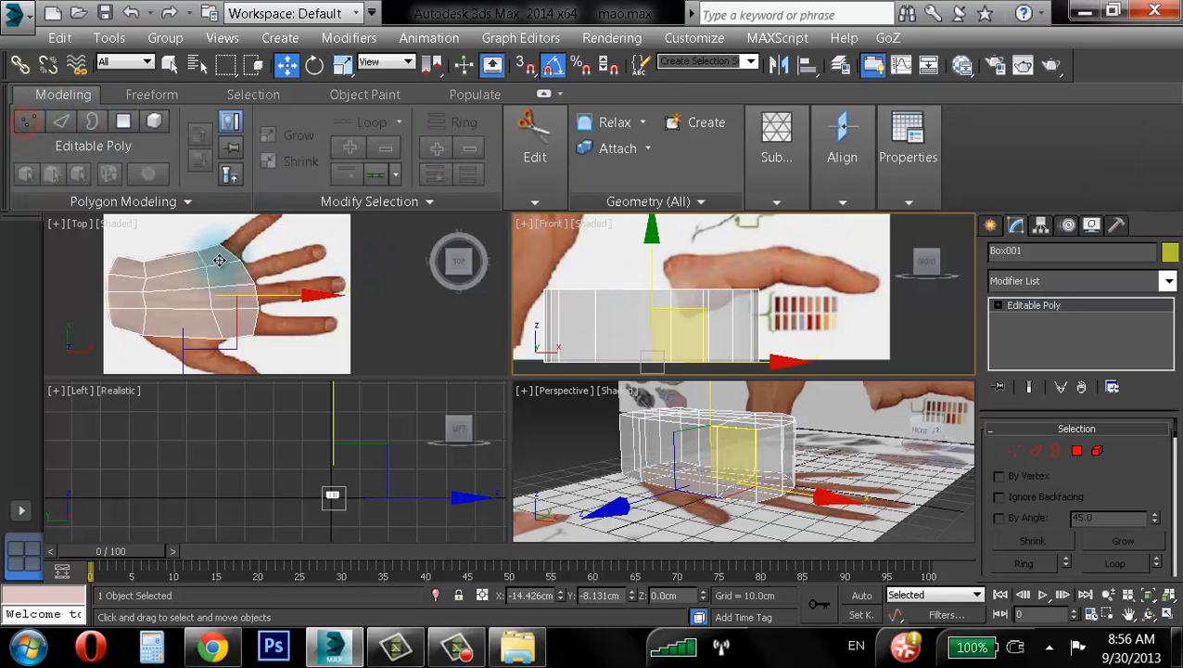
left_click(29, 128)
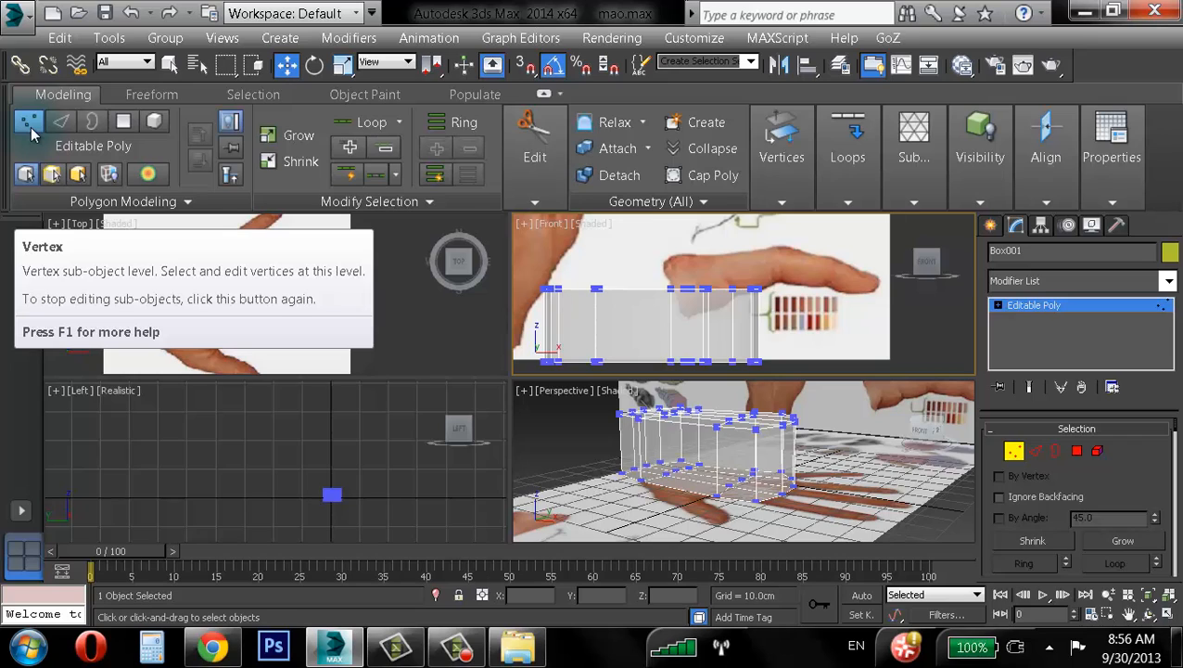
- Leave the palm mesh's Vertex sub-object level and hide the palm box to expose the hand references
left_click(30, 130)
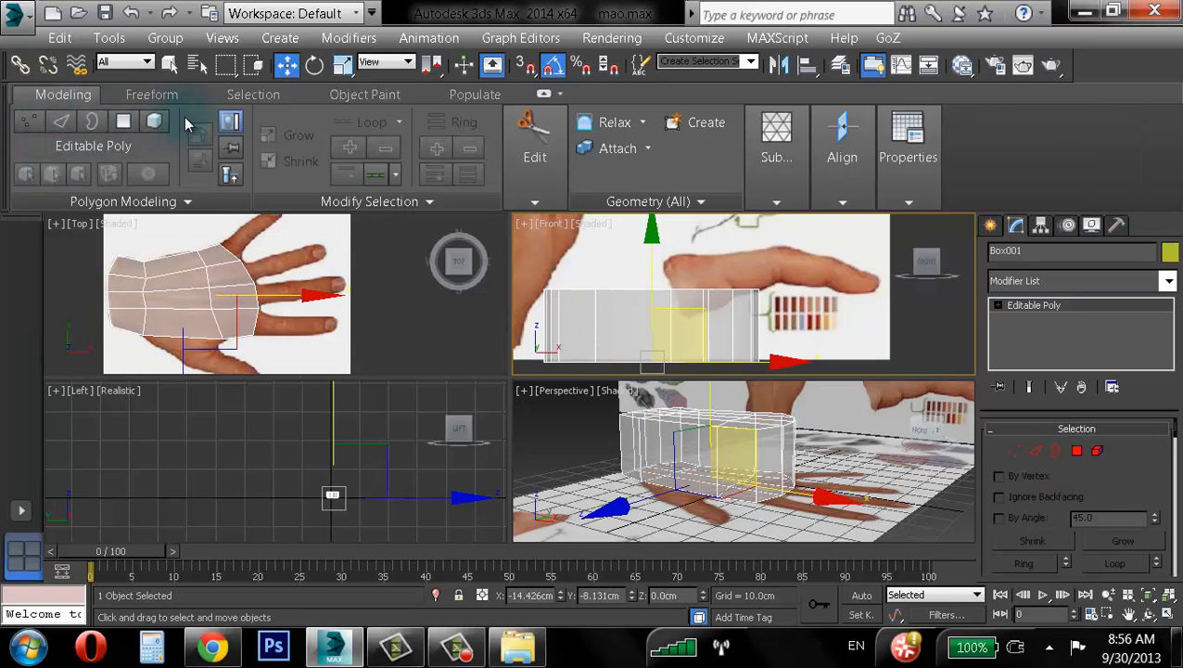
left_click(30, 127)
left_click(28, 127)
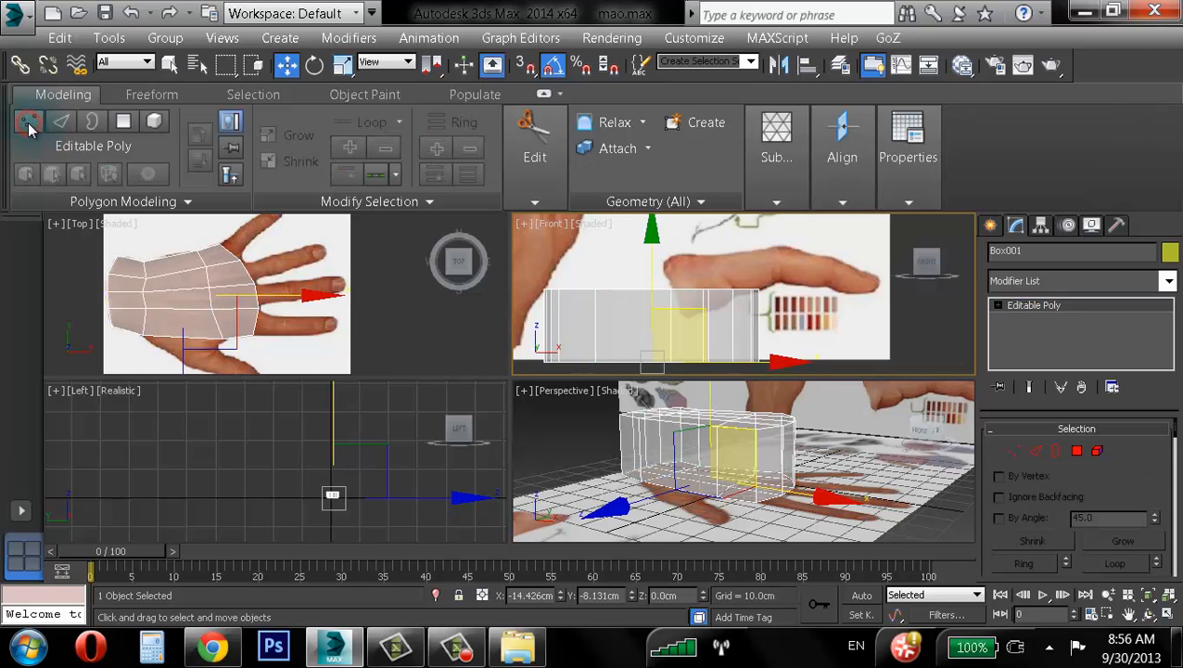
left_click(215, 306)
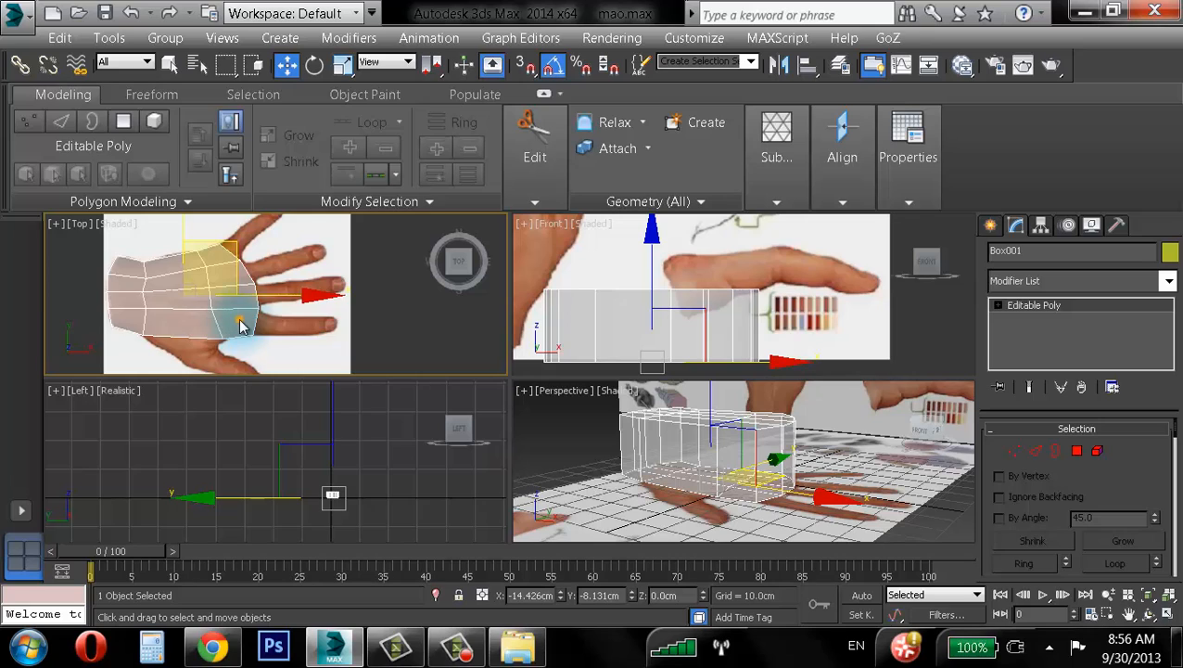
right_click(239, 325)
left_click(267, 248)
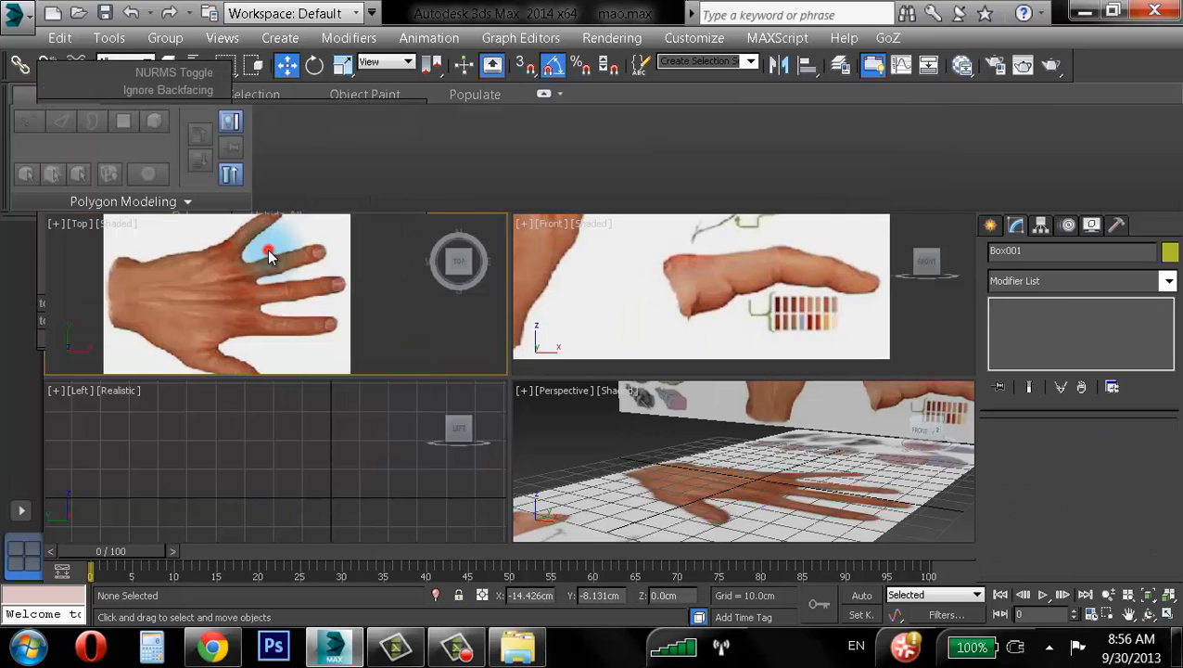
- Examine the numbered finger-segment sketch, the finger outline and the side-view finger photo in a maximized Front view
mouse_move(729, 303)
middle_mouse_down()
mouse_move(729, 316)
mouse_move(777, 320)
mouse_move(696, 295)
middle_mouse_up()
scroll(782, 300, "down", 3)
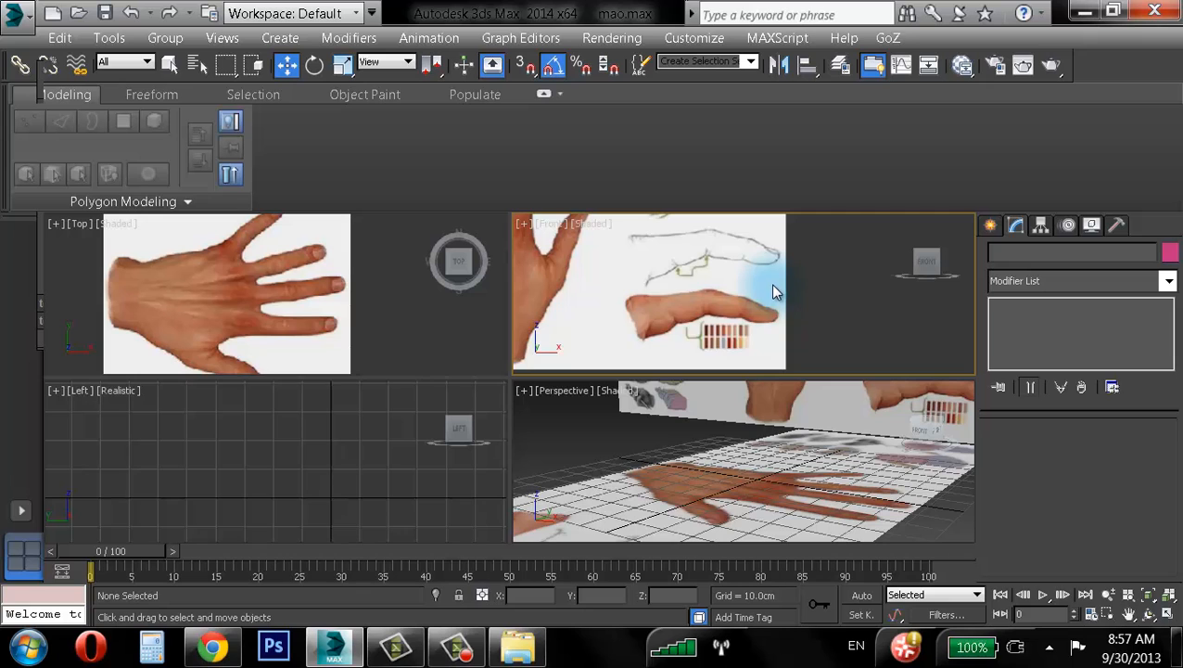
key("super+w")
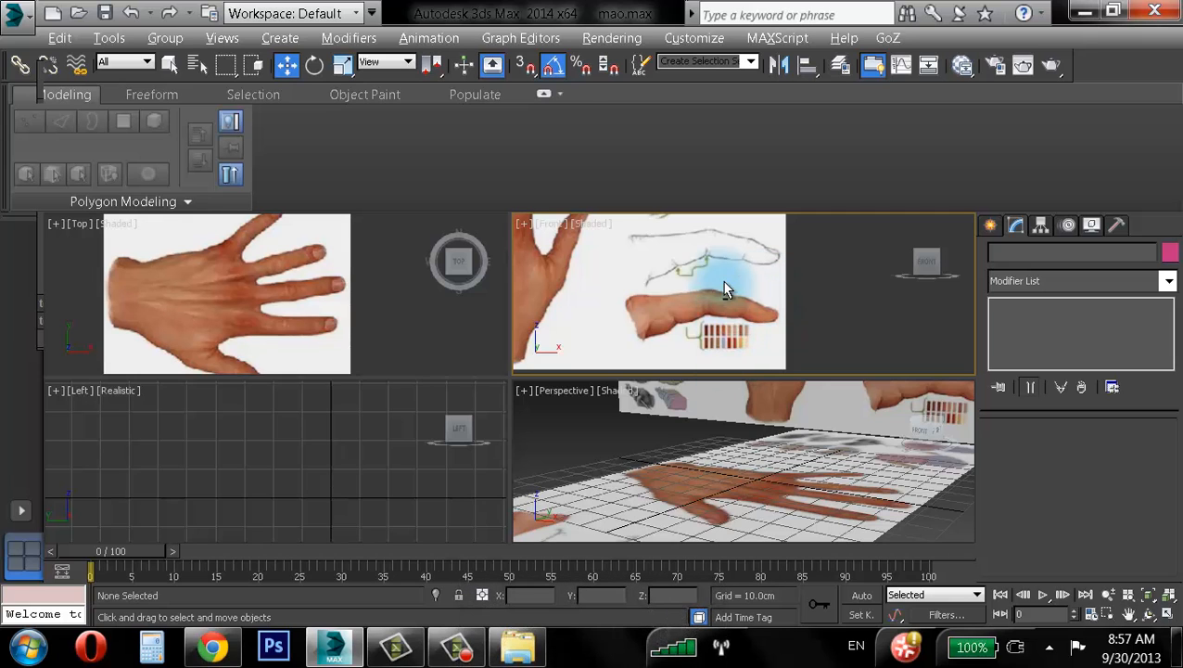
key("alt+w")
mouse_move(510, 327)
middle_mouse_down()
mouse_move(679, 260)
mouse_move(655, 327)
mouse_move(657, 400)
middle_mouse_up()
scroll(661, 289, "up", 2)
mouse_move(653, 312)
middle_mouse_down()
mouse_move(648, 361)
mouse_move(619, 372)
mouse_move(604, 414)
middle_mouse_up()
scroll(649, 361, "down", 2)
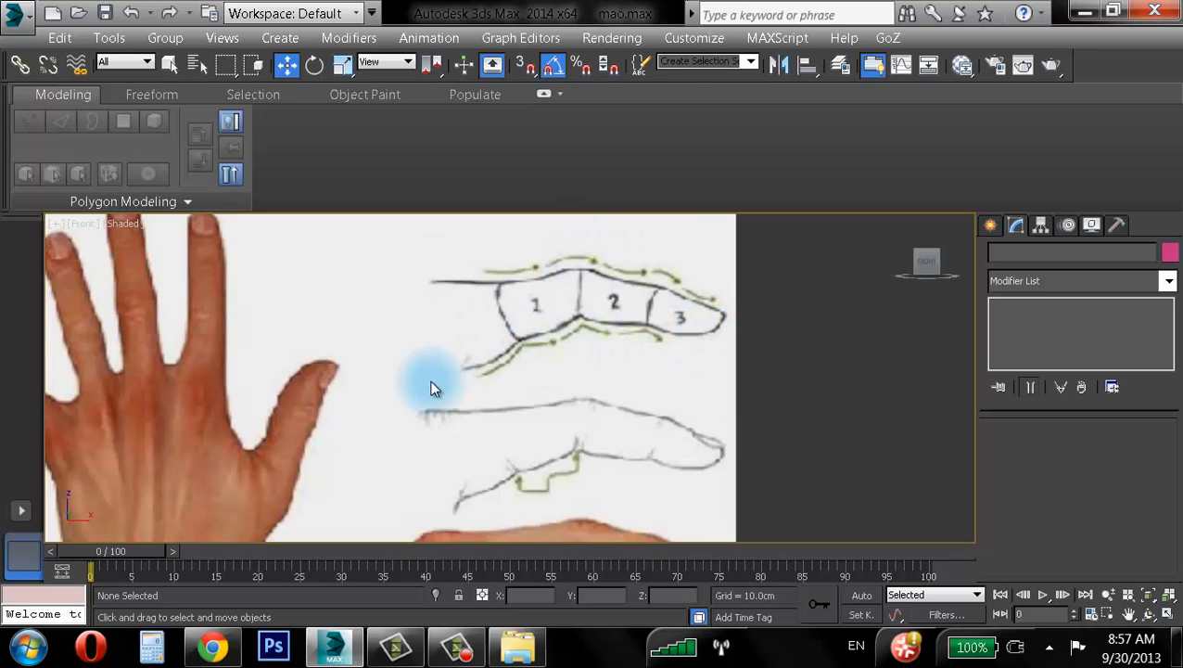
middle_click_drag(418, 329, 515, 154)
middle_click_drag(349, 309, 264, 425)
middle_click_drag(413, 352, 333, 362)
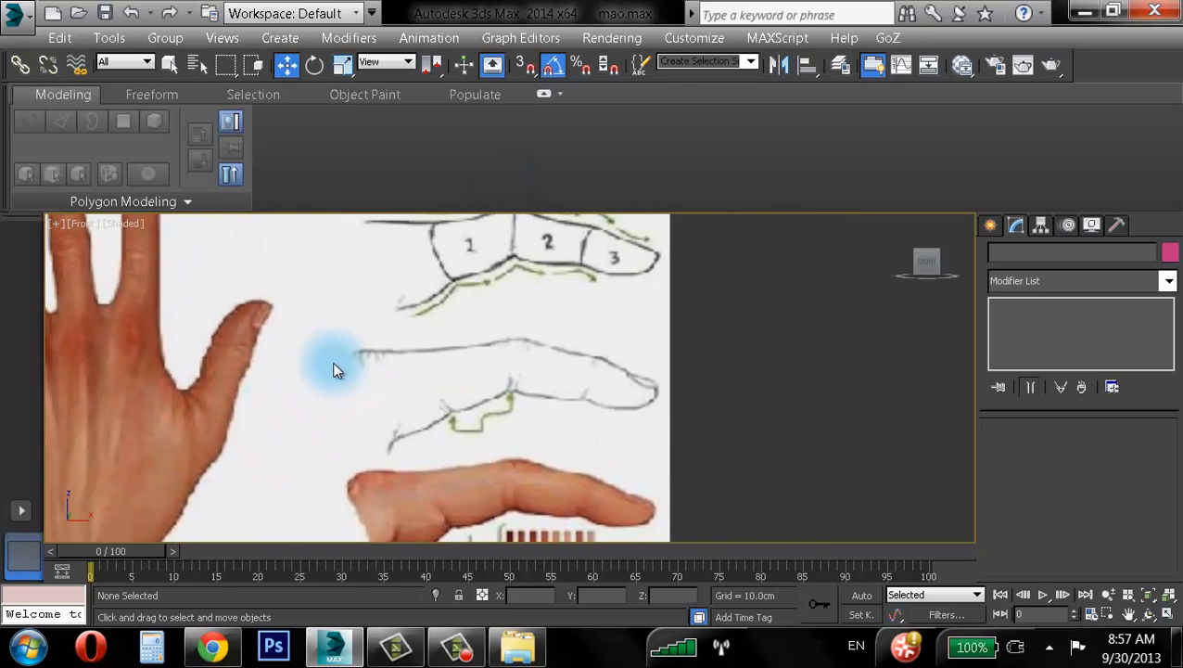
middle_click_drag(339, 365, 356, 277)
scroll(381, 364, "up", 2)
middle_click_drag(380, 364, 320, 325)
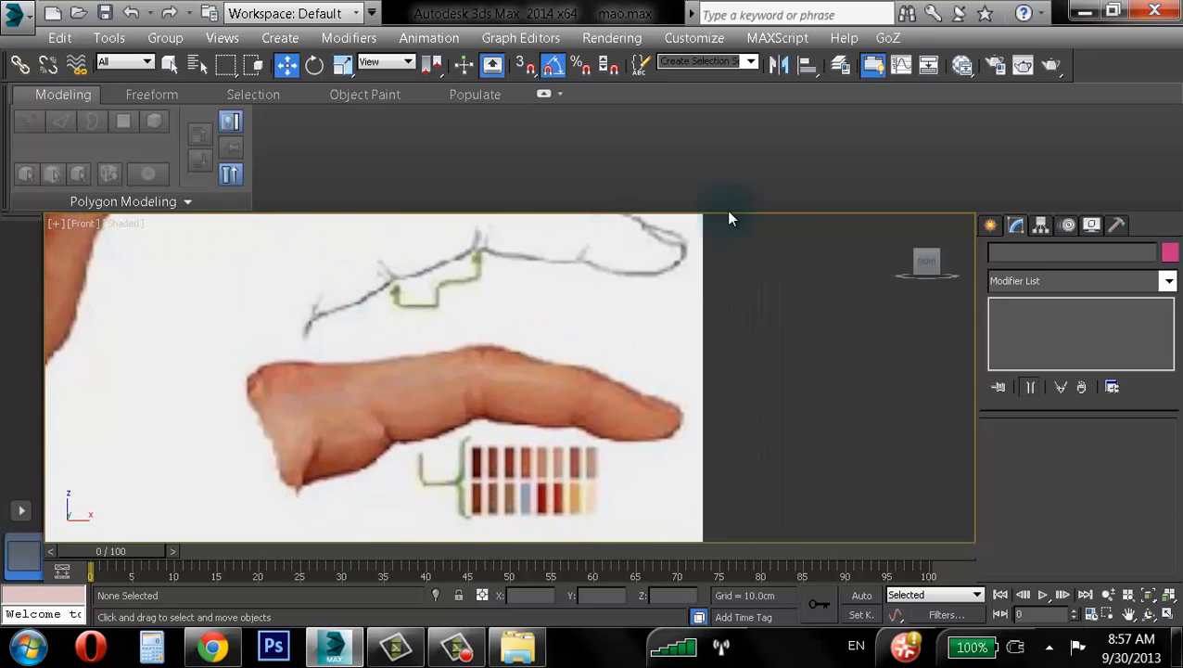
- Create a box over the side-view finger photo in the Front view, about 17.9 cm long, 50.5 cm wide and 9.8 cm high
left_click(991, 225)
left_click(1025, 354)
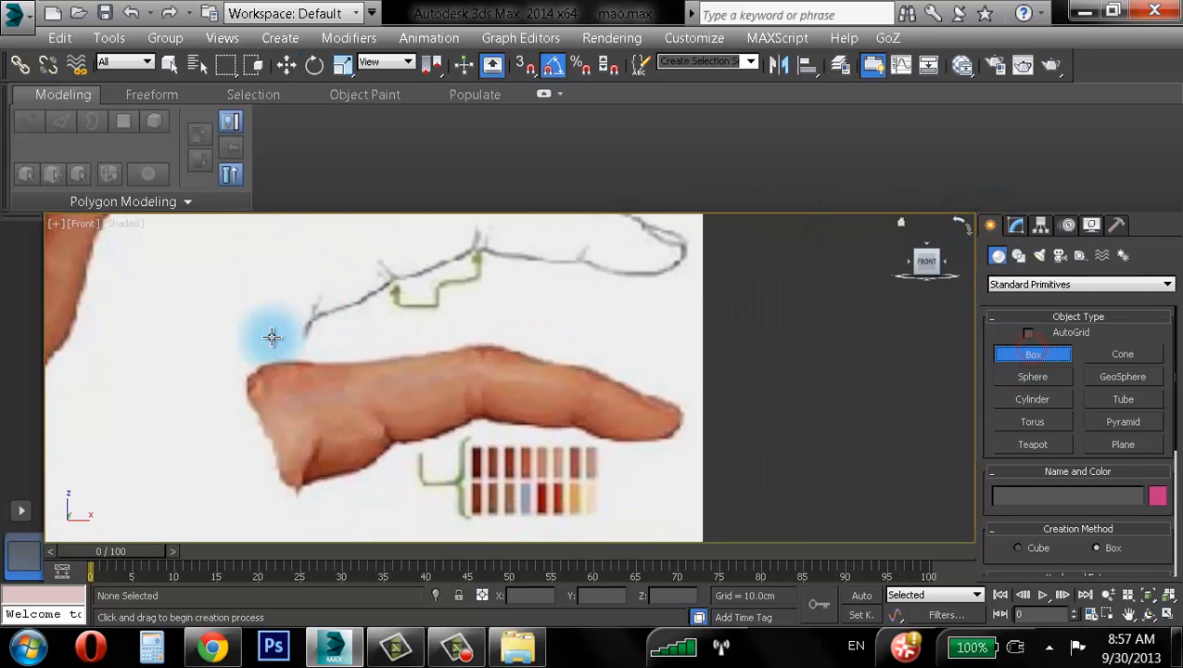
left_click_drag(366, 345, 700, 453)
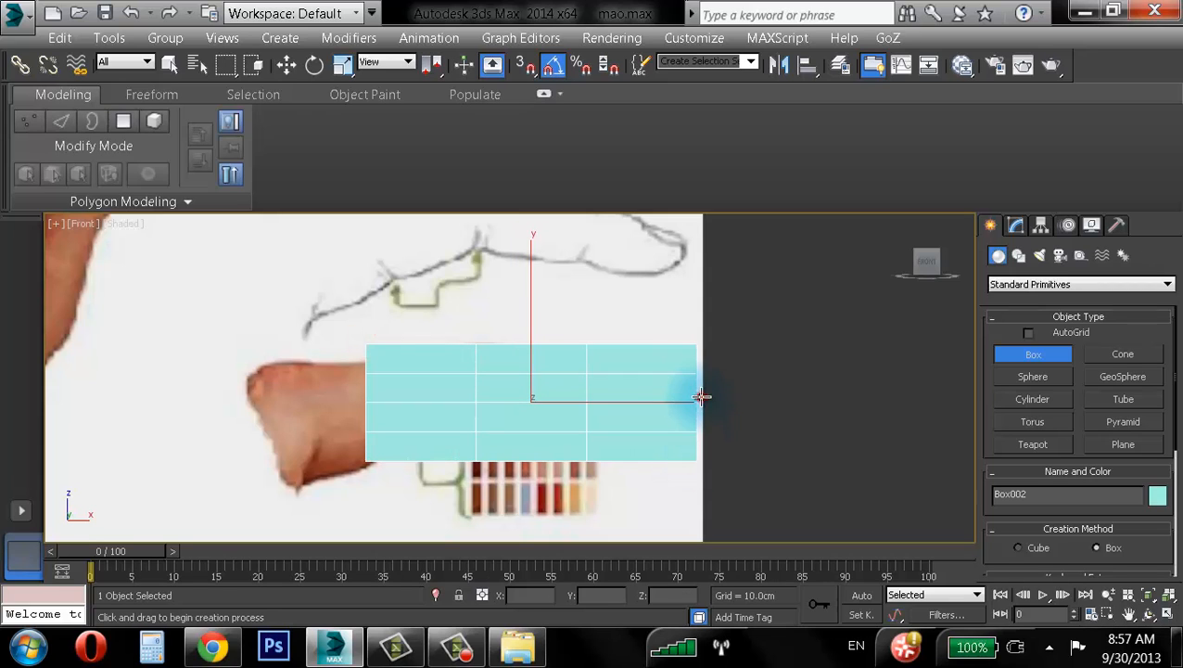
left_click(700, 390)
key("w")
- Return to the four-viewport layout and set the finger box's length segments to 1
key("alt+w")
scroll(279, 297, "up", 6)
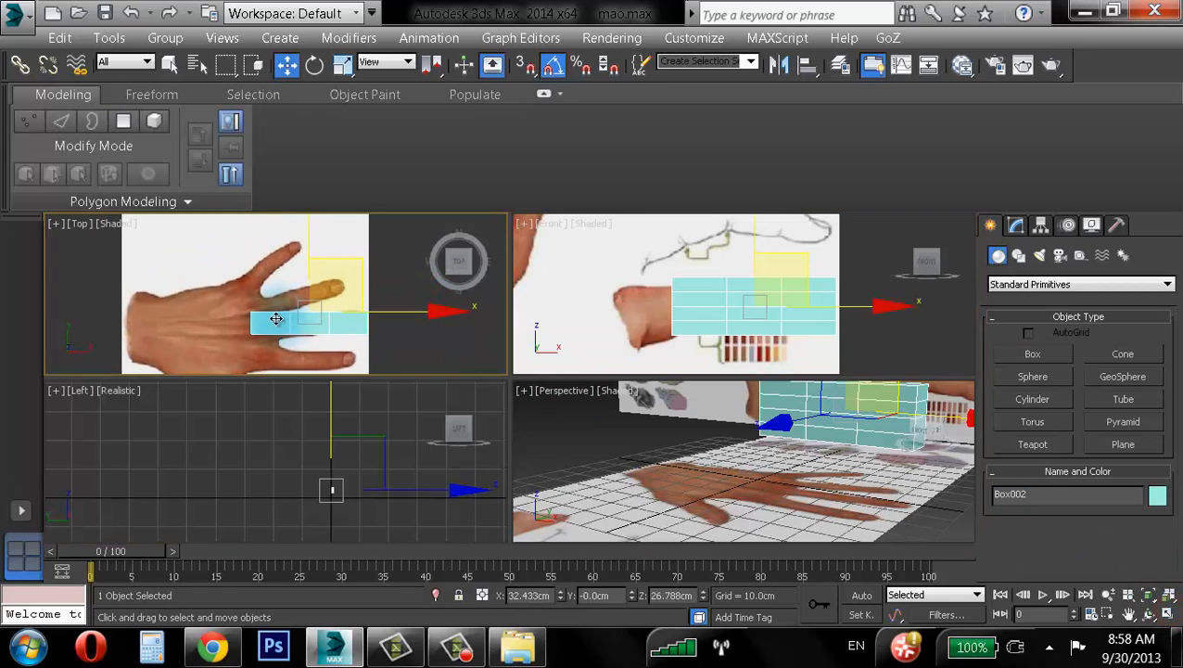
middle_click_drag(697, 308, 681, 319)
middle_click_drag(245, 338, 251, 345)
middle_click_drag(684, 318, 681, 290)
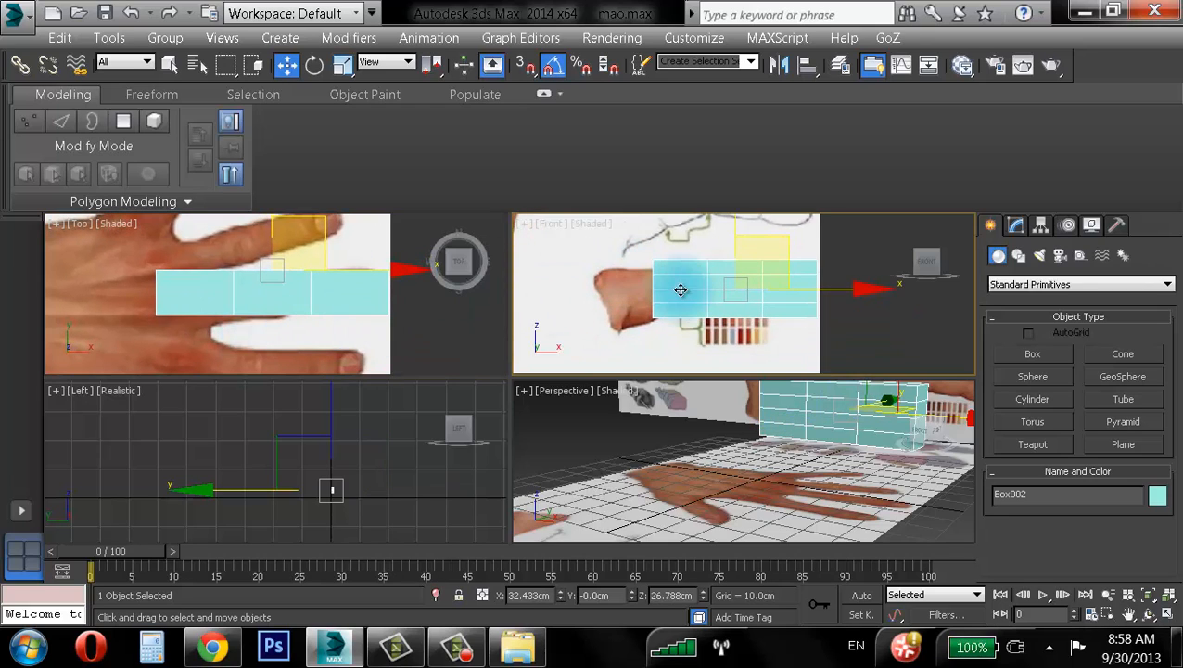
scroll(682, 292, "up", 2)
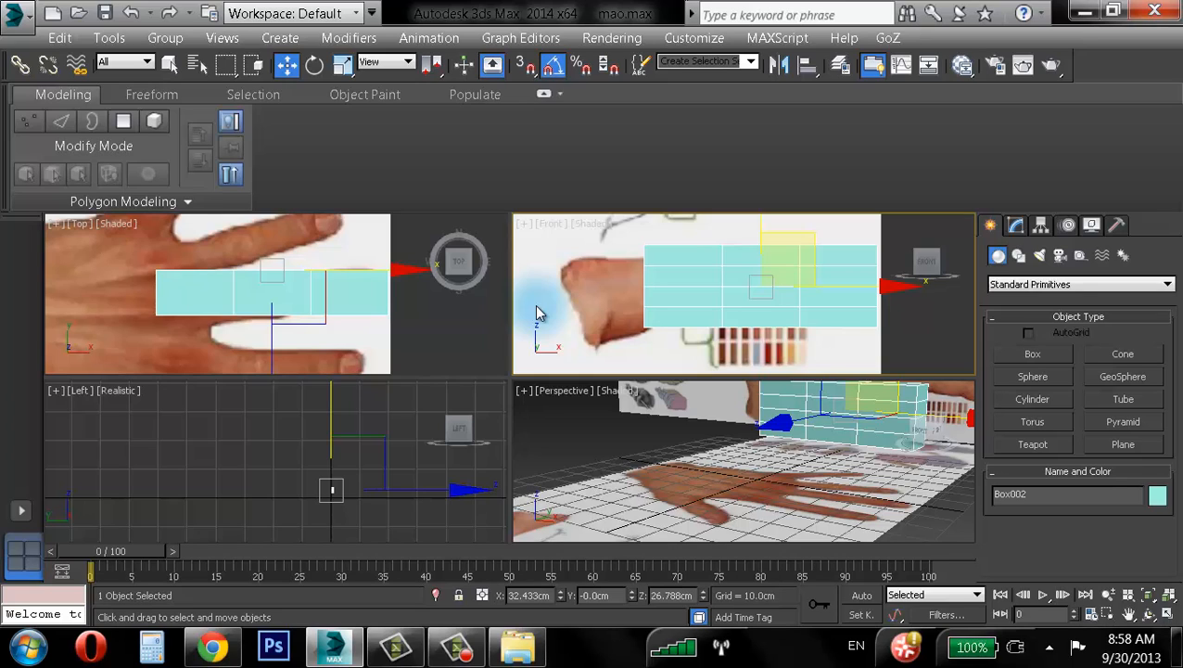
left_click(1016, 226)
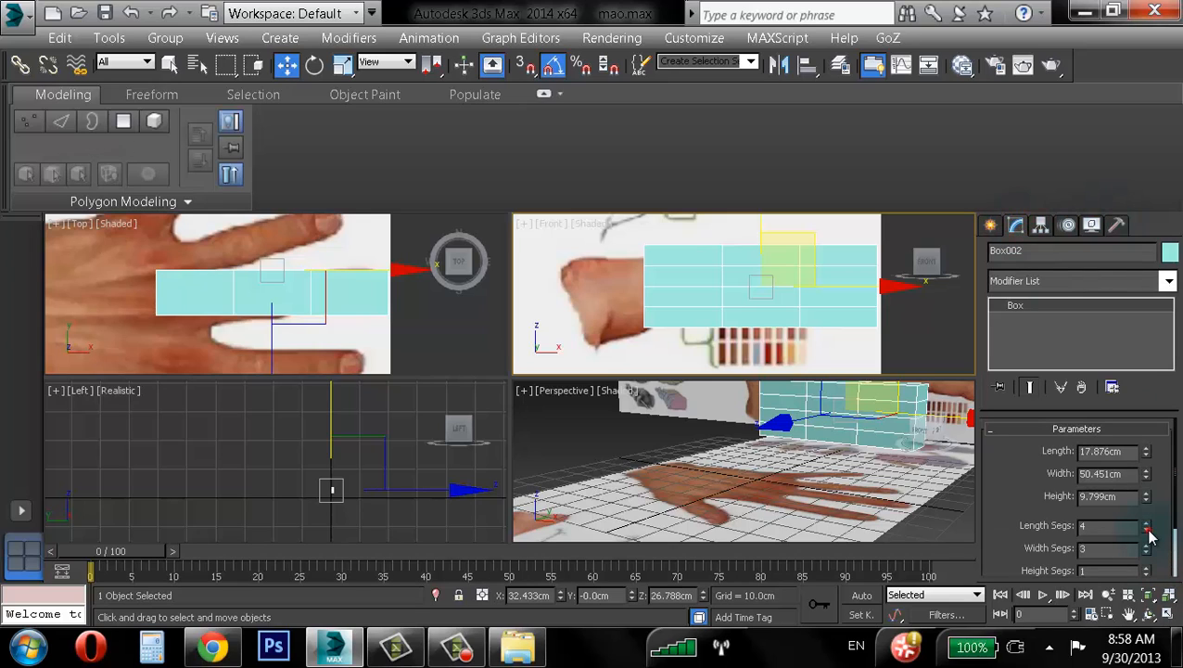
left_click(1149, 530)
left_click(1148, 530)
left_click(1148, 529)
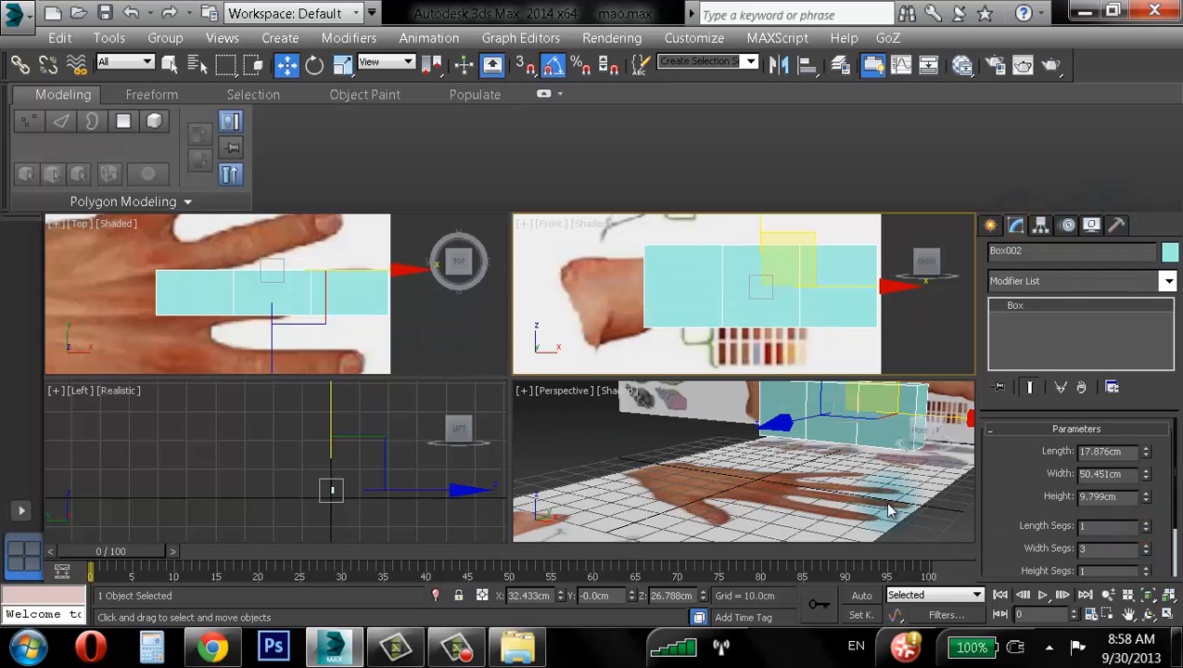
- Maximize the Front view and make the finger box see-through over the finger reference
mouse_move(779, 238)
middle_mouse_down()
mouse_move(687, 347)
mouse_move(700, 376)
middle_mouse_up()
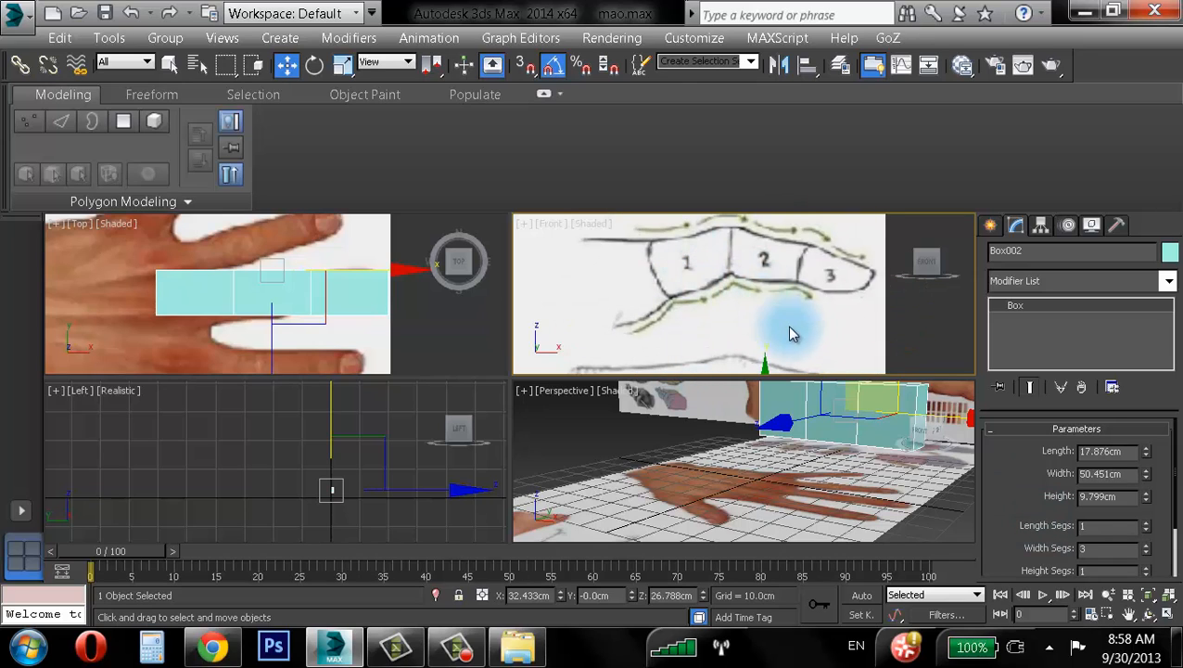
middle_click_drag(805, 356, 799, 171)
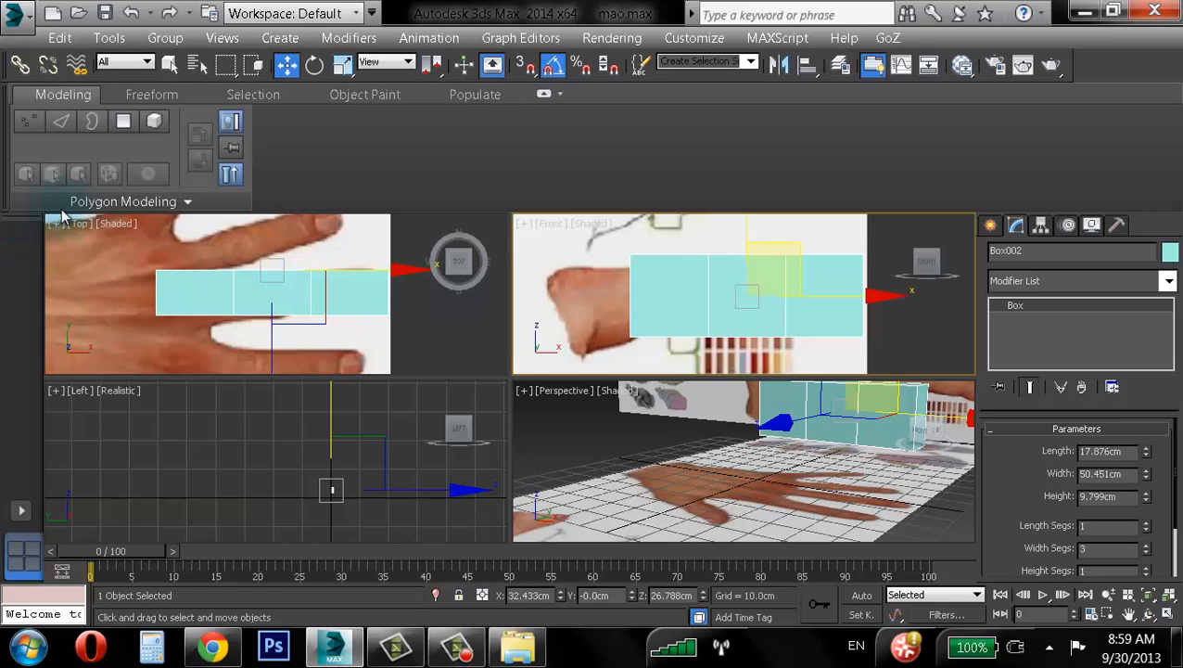
middle_click_drag(529, 298, 598, 295)
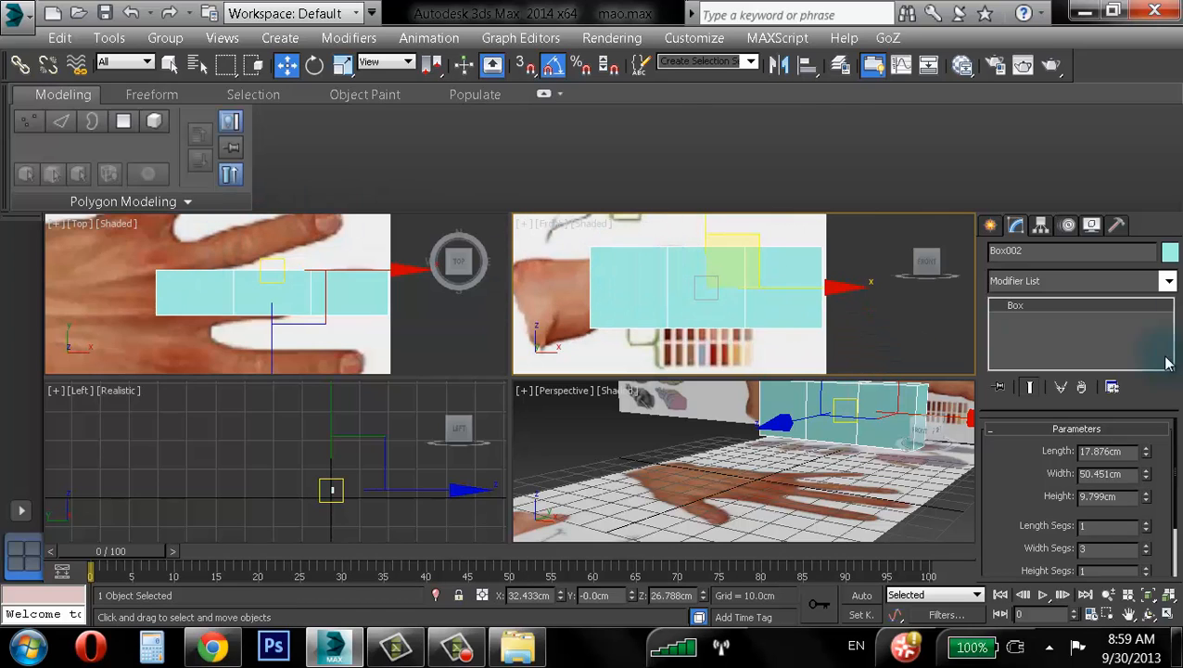
scroll(1032, 496, "down", 2)
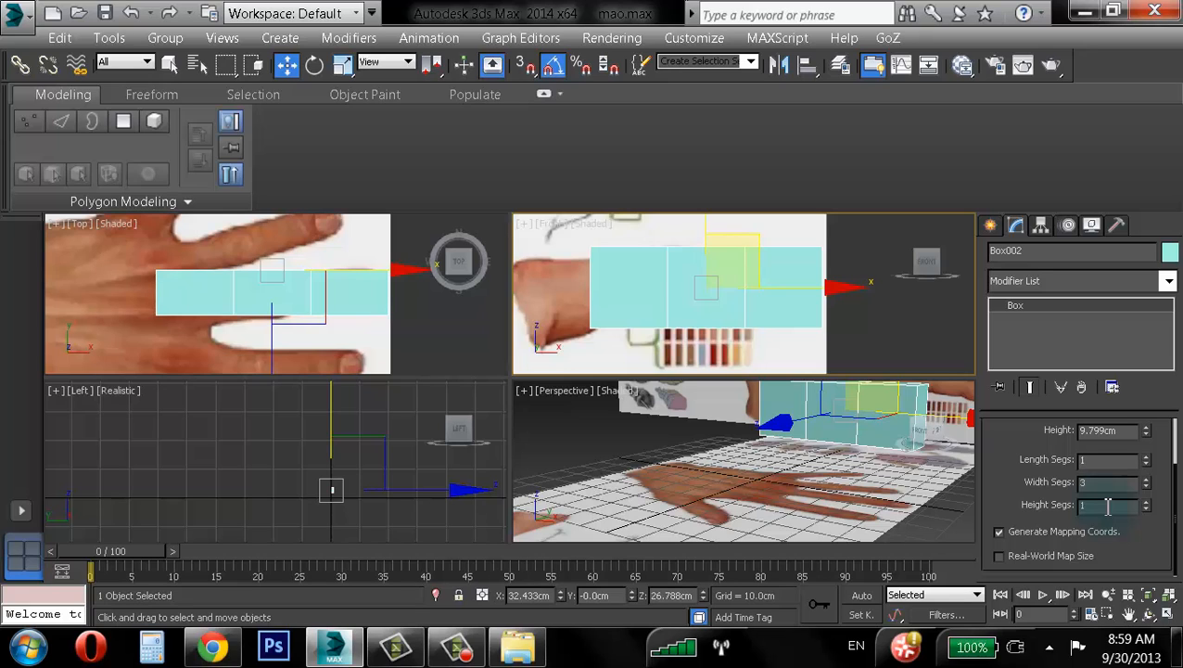
middle_click_drag(708, 337, 785, 333)
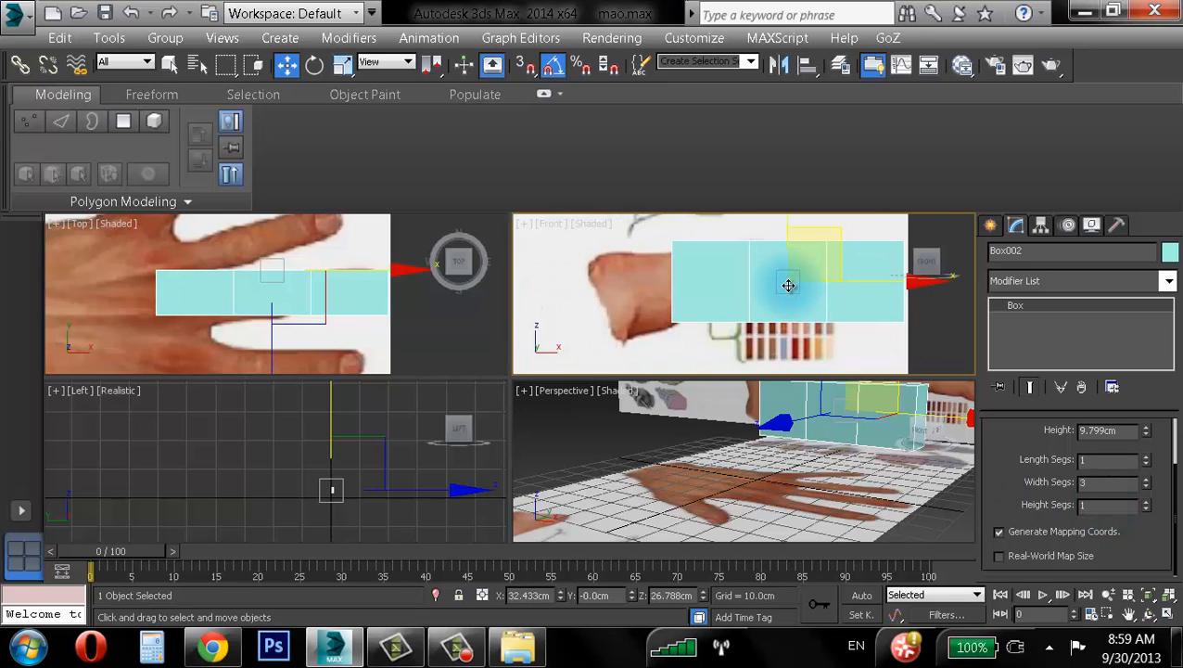
key("alt+e")
key("Escape")
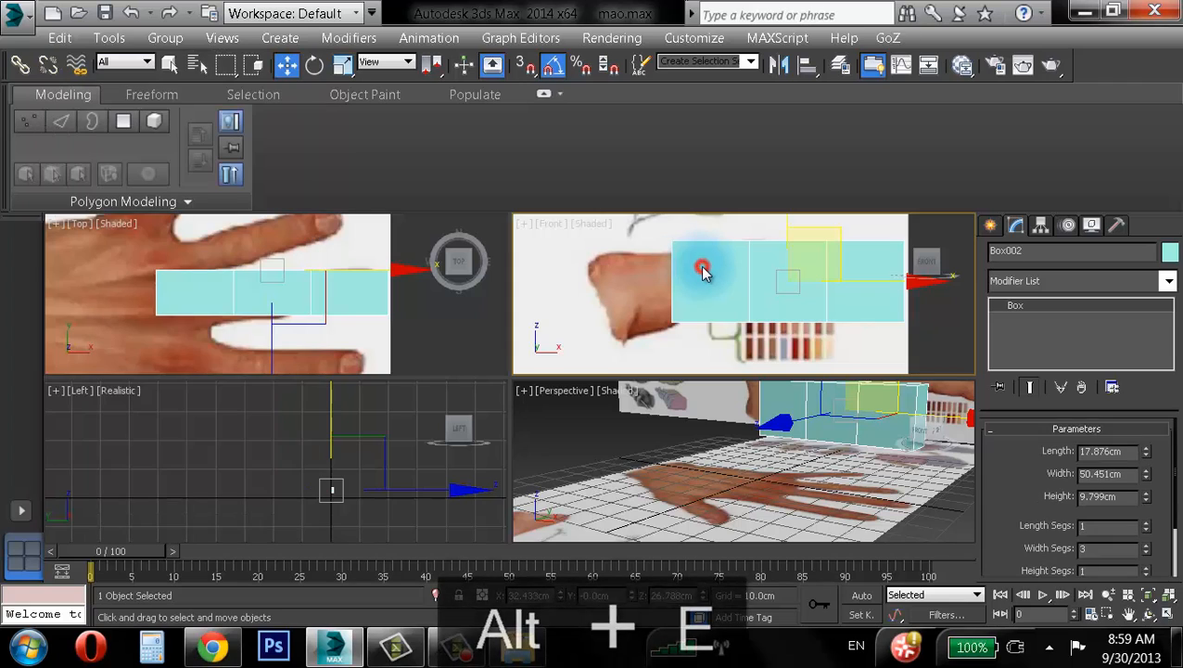
key("alt+w")
middle_click_drag(735, 274, 640, 308)
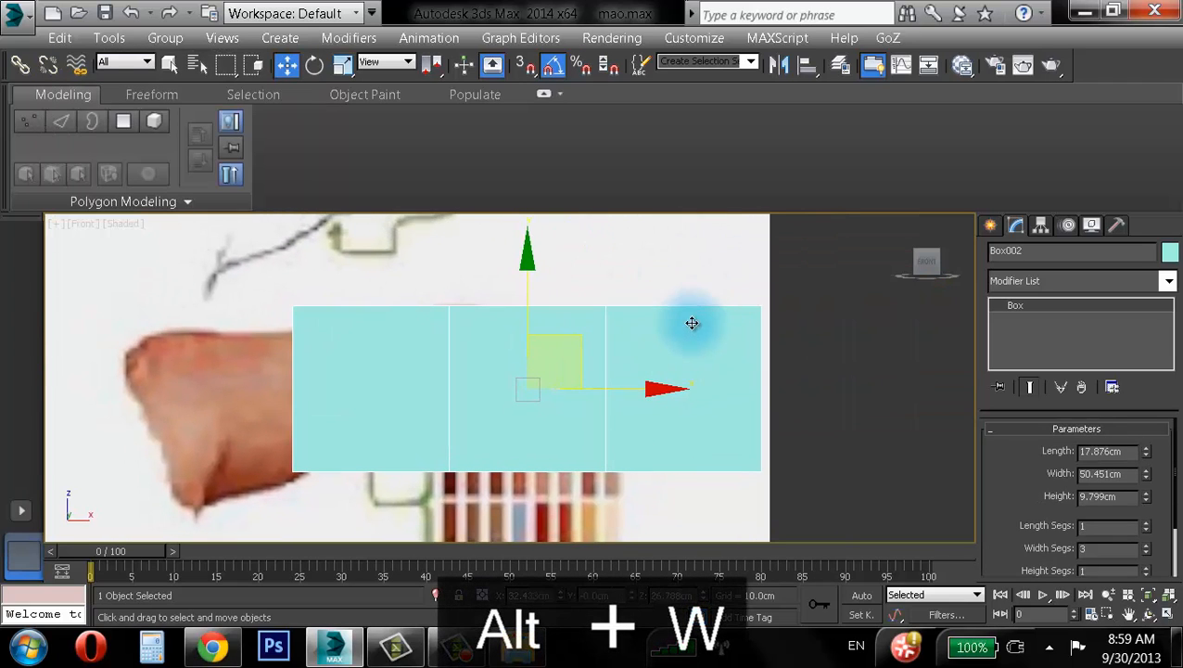
key("alt+w")
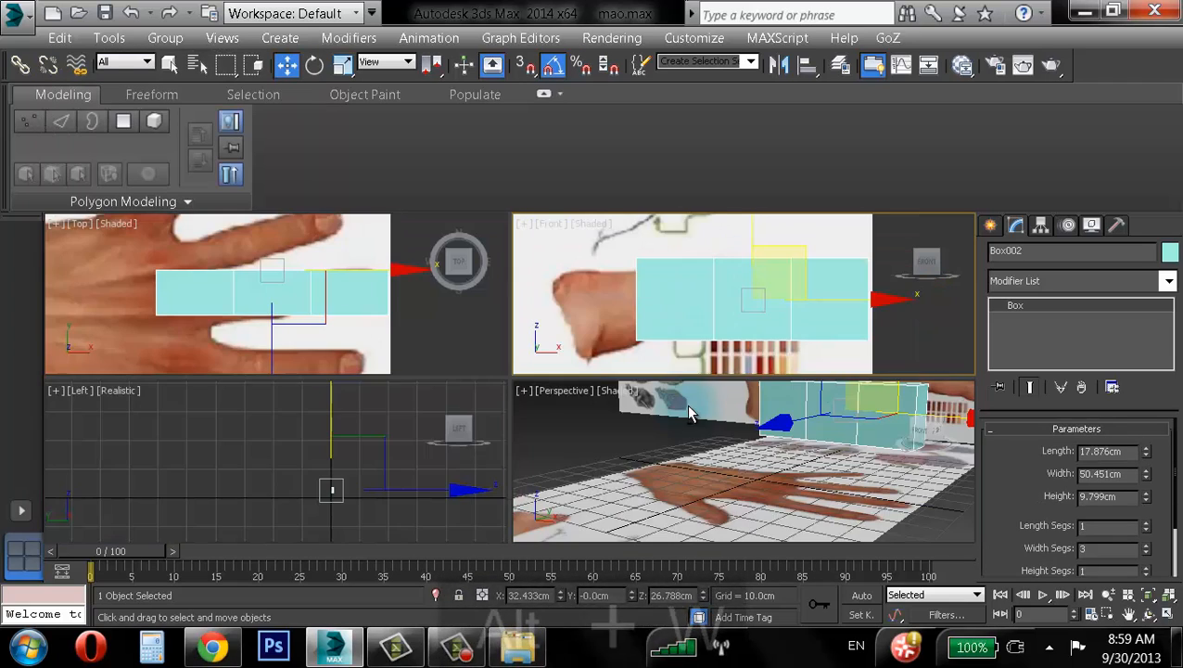
key("alt+w")
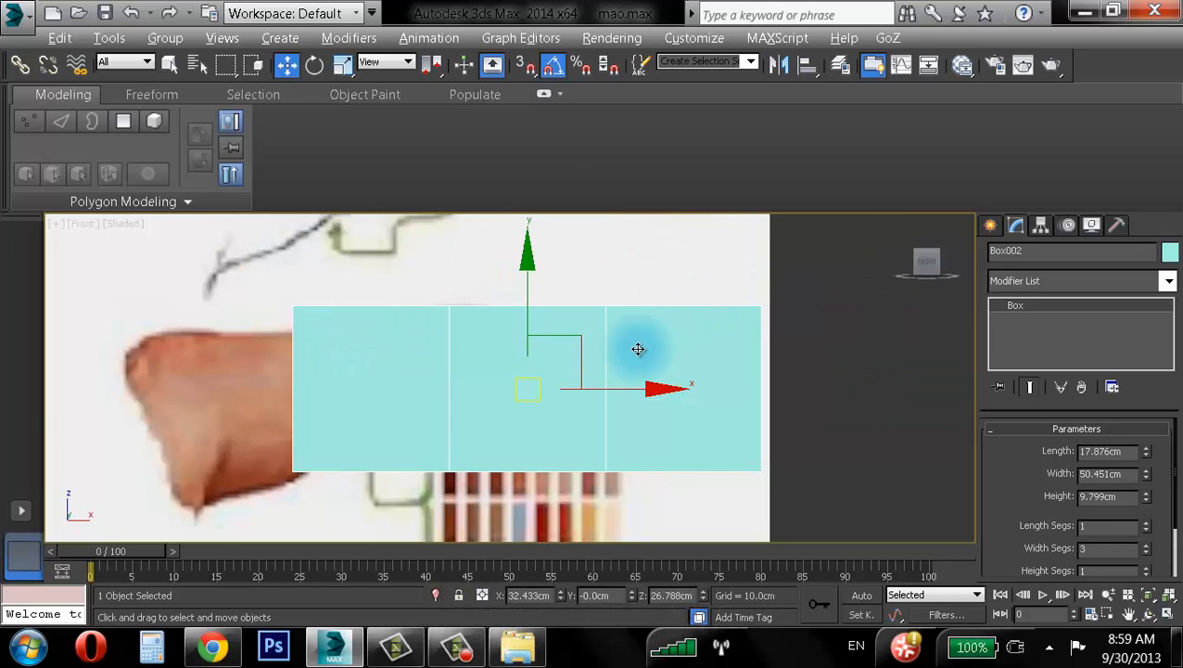
key("alt+x")
middle_click_drag(636, 346, 612, 310)
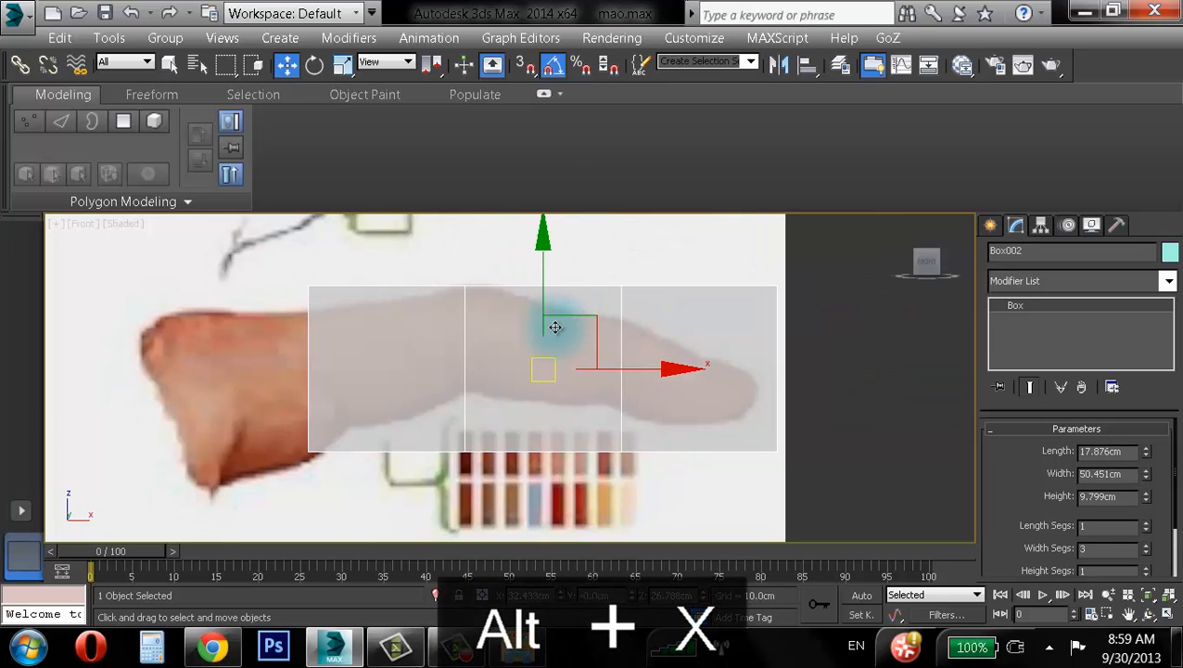
- Convert the finger box to an Editable Poly and enter its Vertex sub-object level
right_click(437, 295)
mouse_move(517, 506)
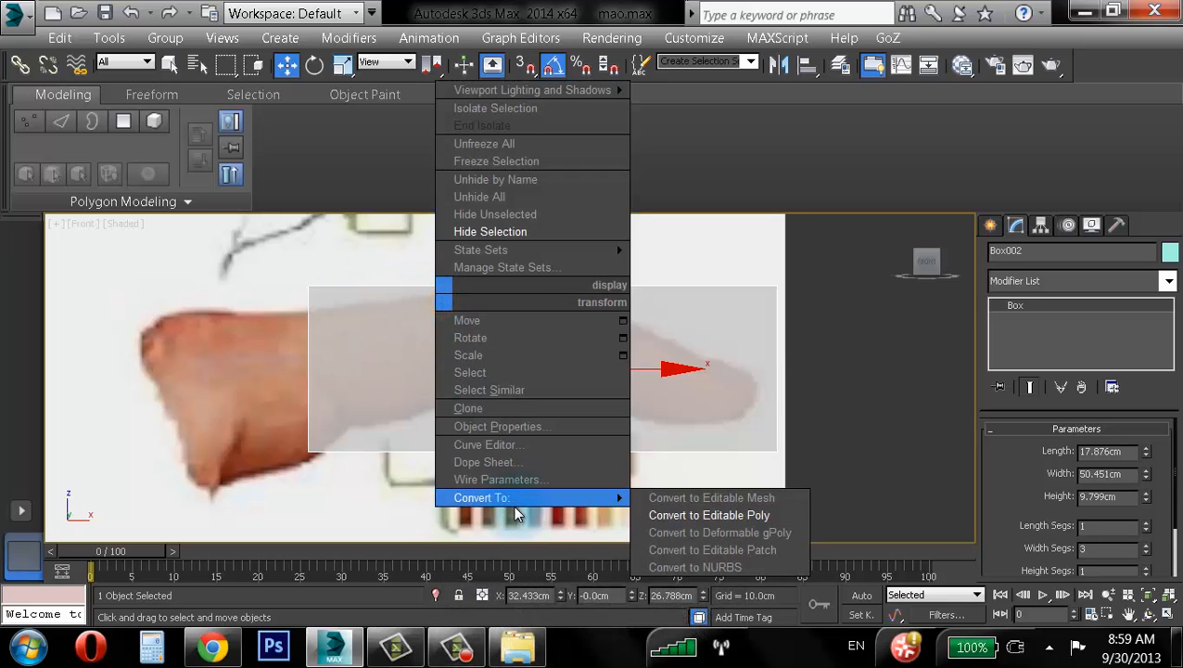
left_click(710, 515)
left_click(29, 121)
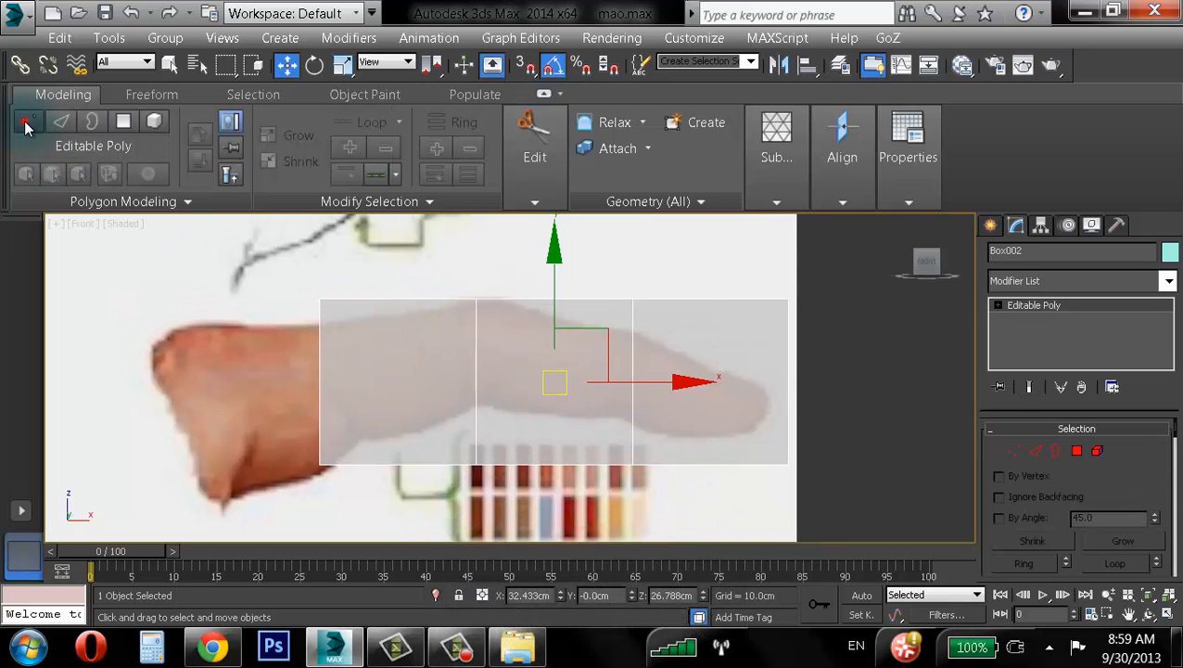
- Move the vertices at the finger's base and first joint onto the outline of the side-view finger photo
left_click(318, 299)
left_click_drag(365, 248, 349, 267)
left_click(319, 463)
left_click_drag(373, 412, 409, 395)
left_click(476, 463)
left_click_drag(515, 428, 515, 371)
left_click(474, 298)
left_click_drag(527, 258, 529, 254)
- Move the upper and lower vertices of the second joint and the fingertip onto the finger photo's outline
left_click(632, 299)
left_click_drag(672, 248, 668, 494)
left_click_drag(653, 416, 643, 374)
left_click(787, 299)
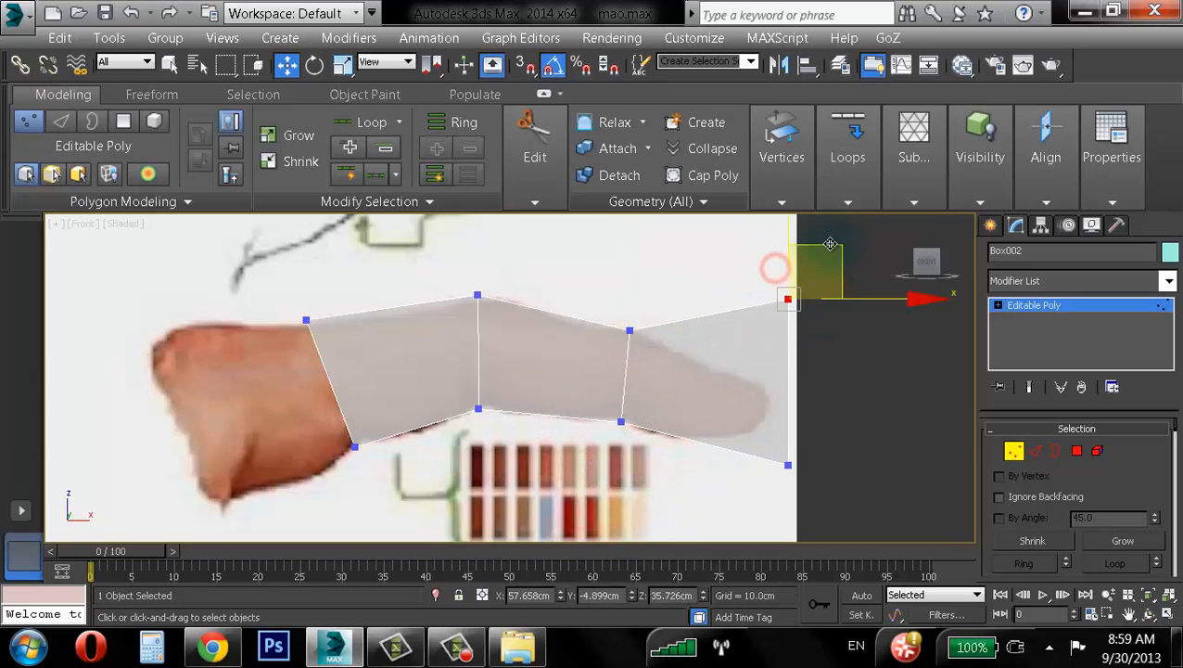
left_click_drag(827, 249, 818, 333)
left_click(787, 465)
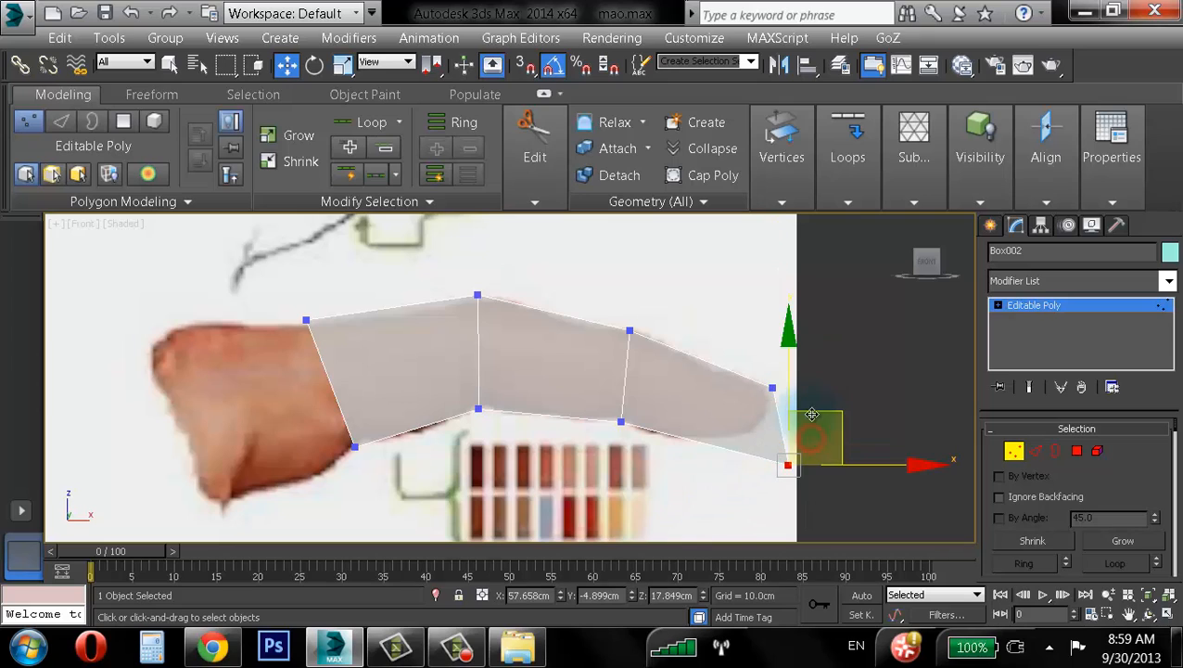
left_click_drag(812, 415, 765, 391)
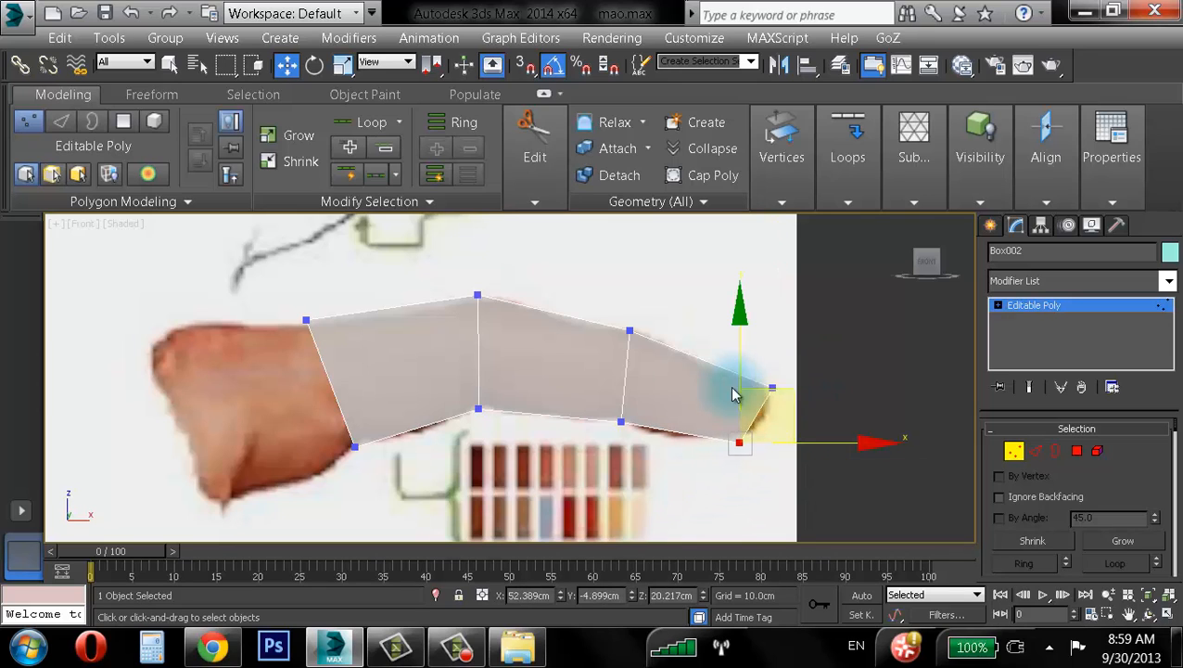
middle_click_drag(553, 356, 520, 349)
left_click_drag(753, 384, 746, 381)
- Refine the upper and lower vertices of the first finger joint to follow the knuckle bend in the photo
middle_click_drag(479, 339, 524, 354)
left_click_drag(476, 267, 537, 322)
left_click_drag(529, 255, 539, 254)
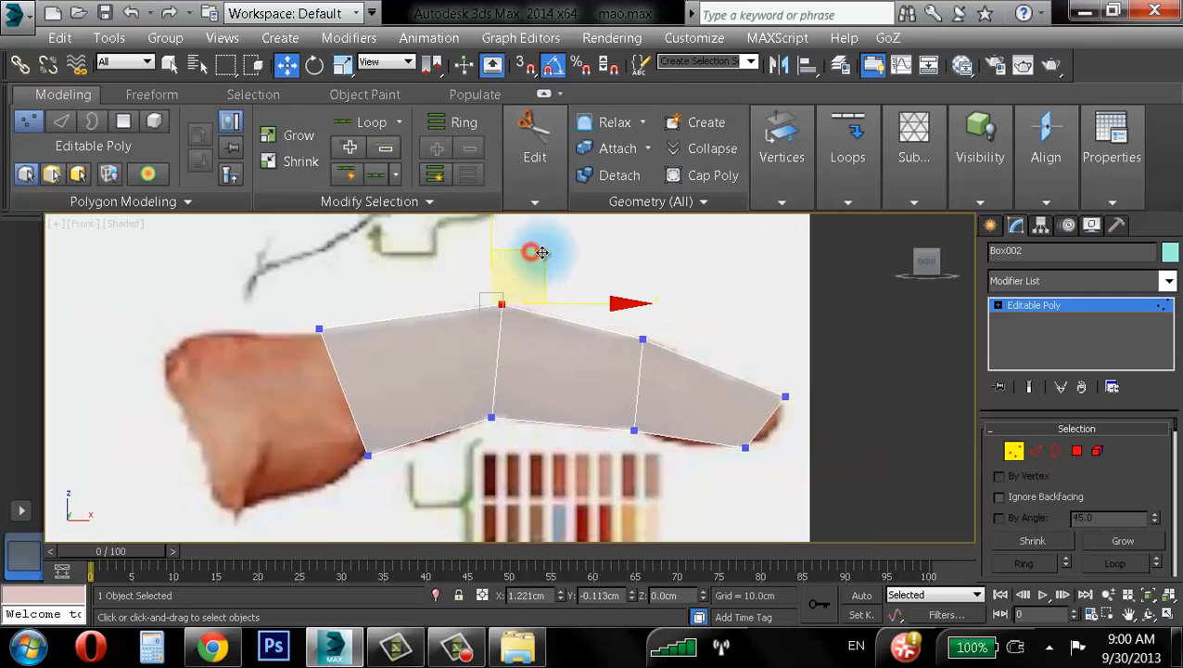
left_click_drag(484, 380, 510, 431)
left_click_drag(538, 366, 541, 366)
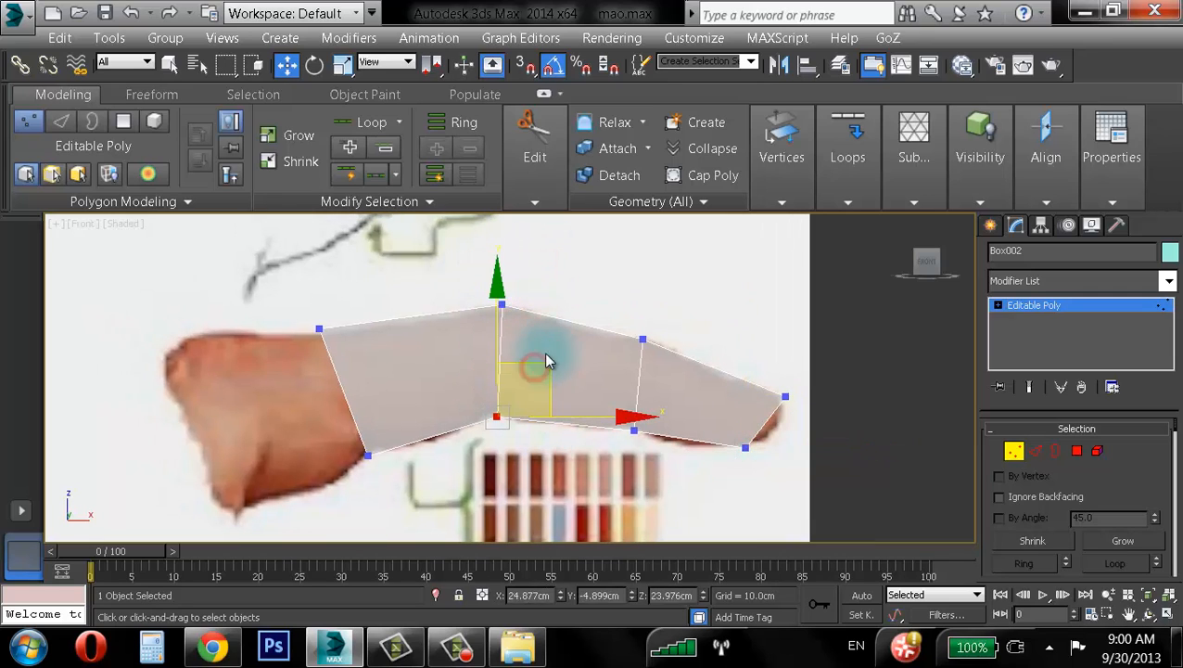
left_click(615, 256)
left_click_drag(536, 277, 485, 323)
left_click_drag(531, 255, 531, 255)
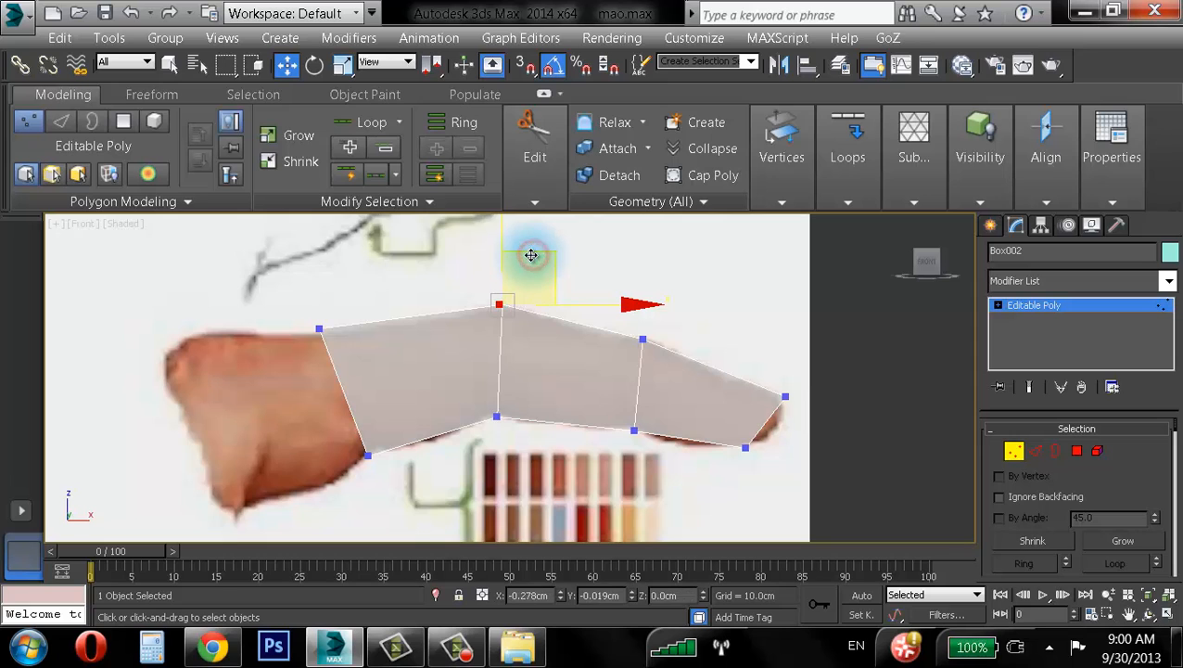
scroll(523, 402, "down", 4)
middle_click_drag(447, 335, 501, 276)
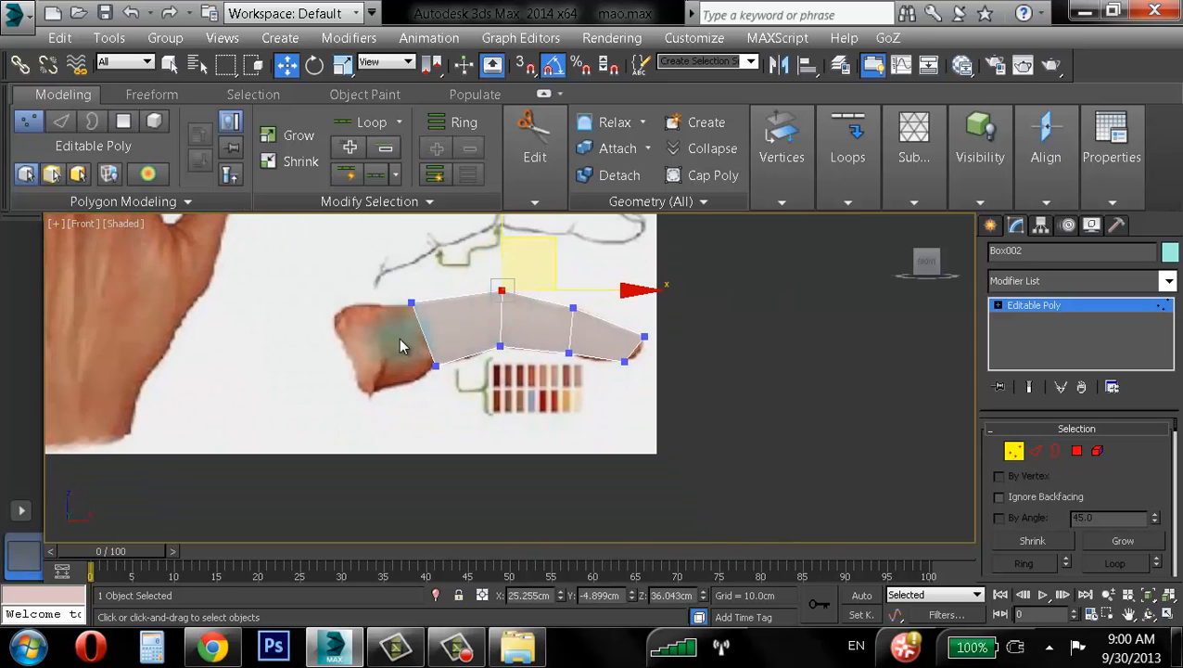
- Examine the bent finger box from the top and in perspective, with its see-through display turned off
middle_click_drag(401, 346, 453, 367)
scroll(453, 368, "up", 4)
left_click(1172, 619)
middle_click_drag(291, 272, 249, 290)
scroll(320, 308, "up", 2)
scroll(284, 315, "down", 2)
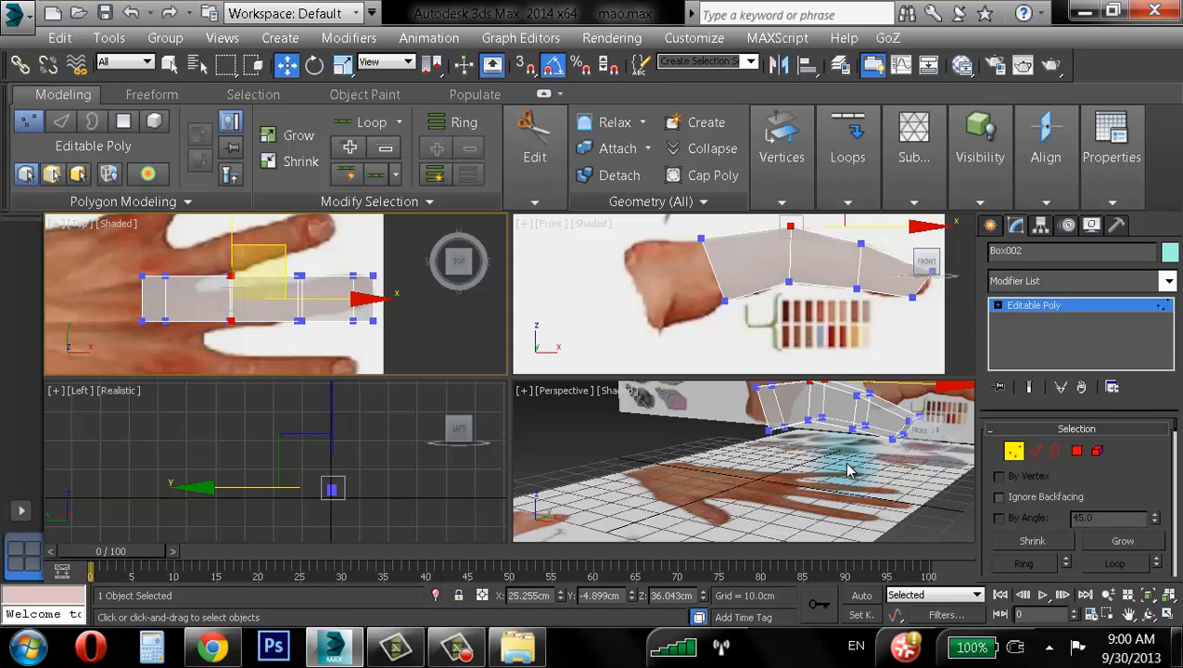
middle_click_drag(849, 470, 802, 503, "alt")
key("alt+w")
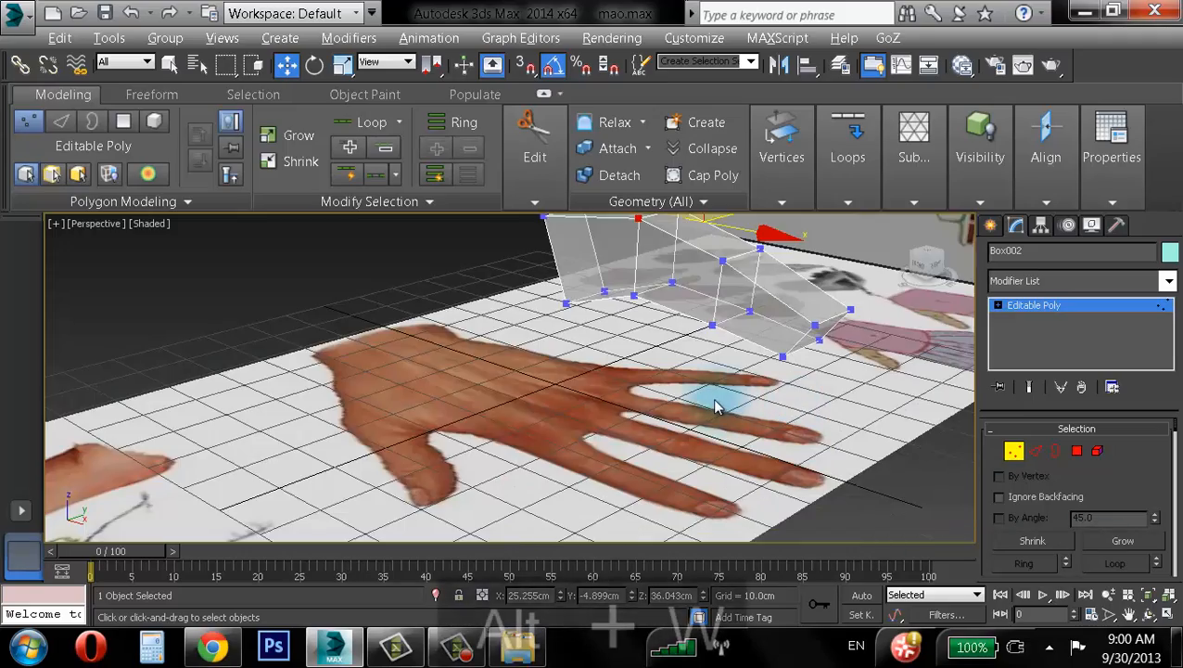
middle_click_drag(713, 402, 667, 416, "alt")
key("alt+x")
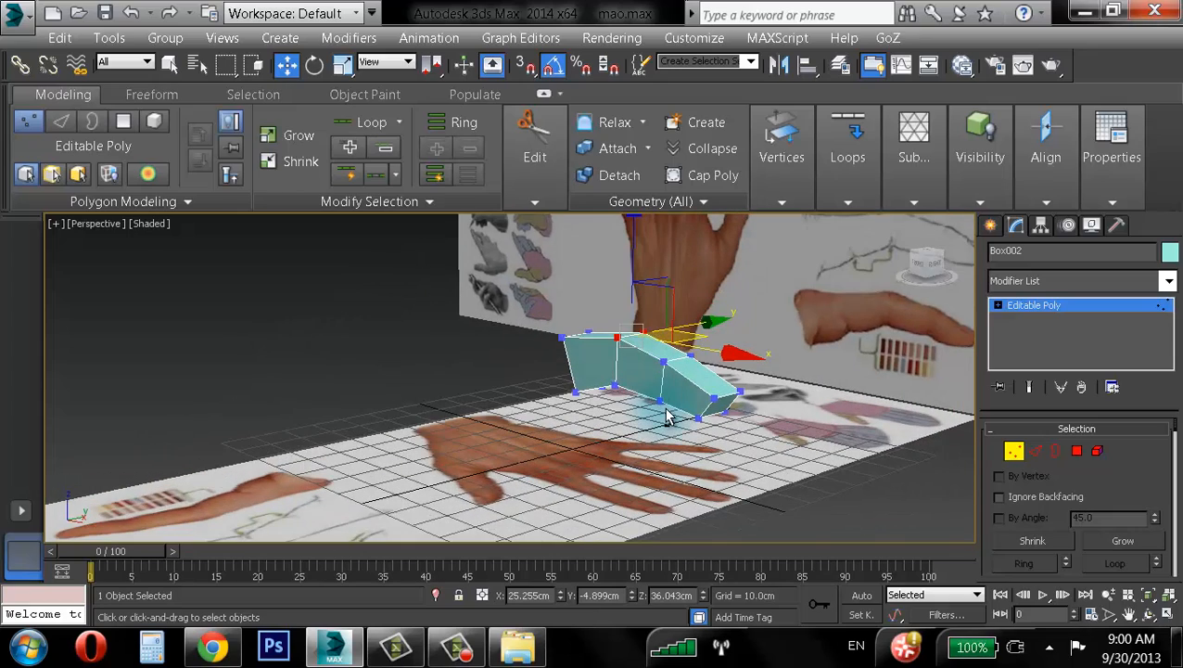
key("alt+w")
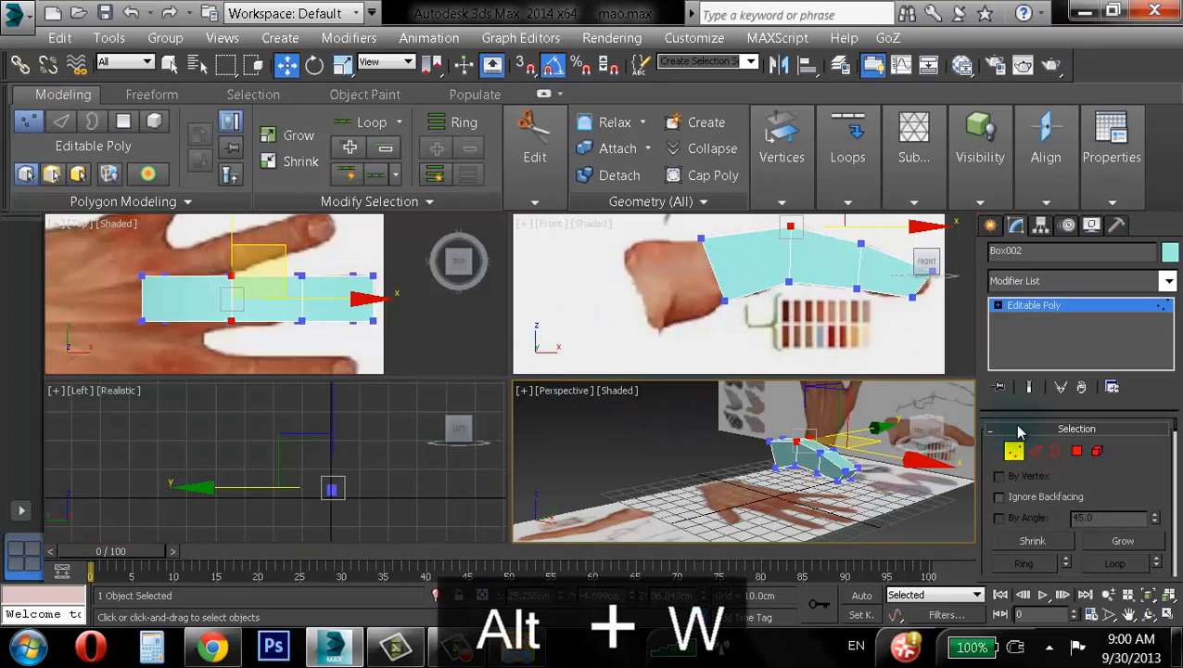
- Leave the vertex level, reselect the finger box and turn its see-through display back on in the Front view
left_click(1027, 306)
left_click(286, 265)
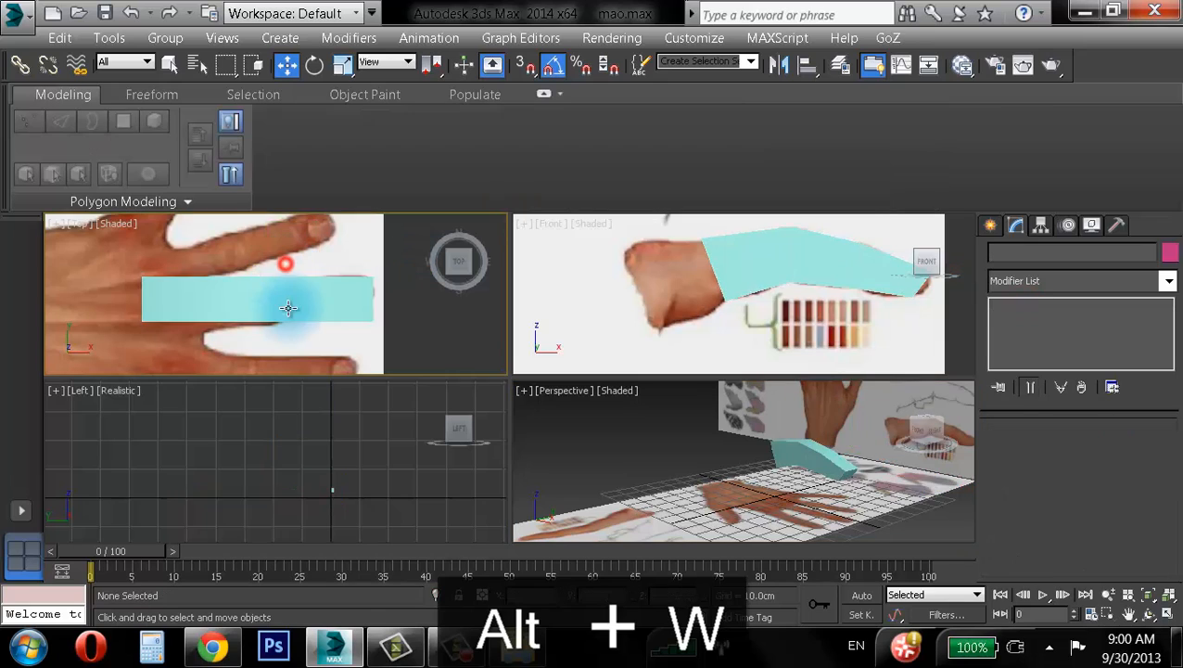
left_click(288, 306)
middle_click_drag(779, 234, 710, 276)
key("alt+x")
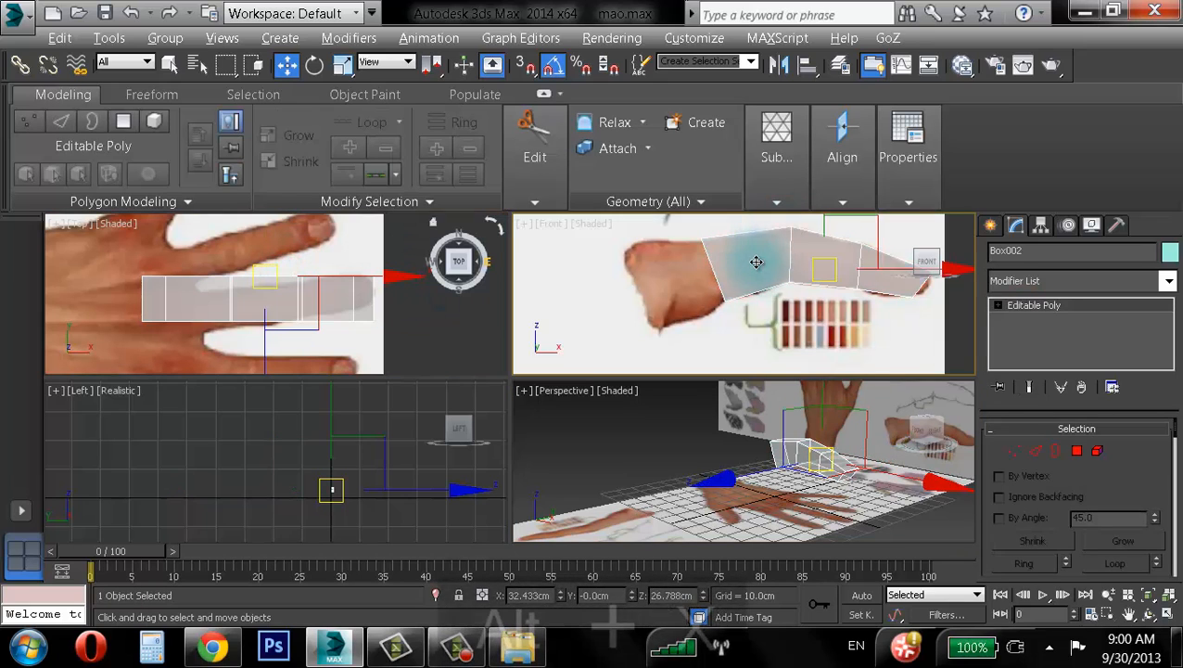
scroll(696, 320, "up", 4)
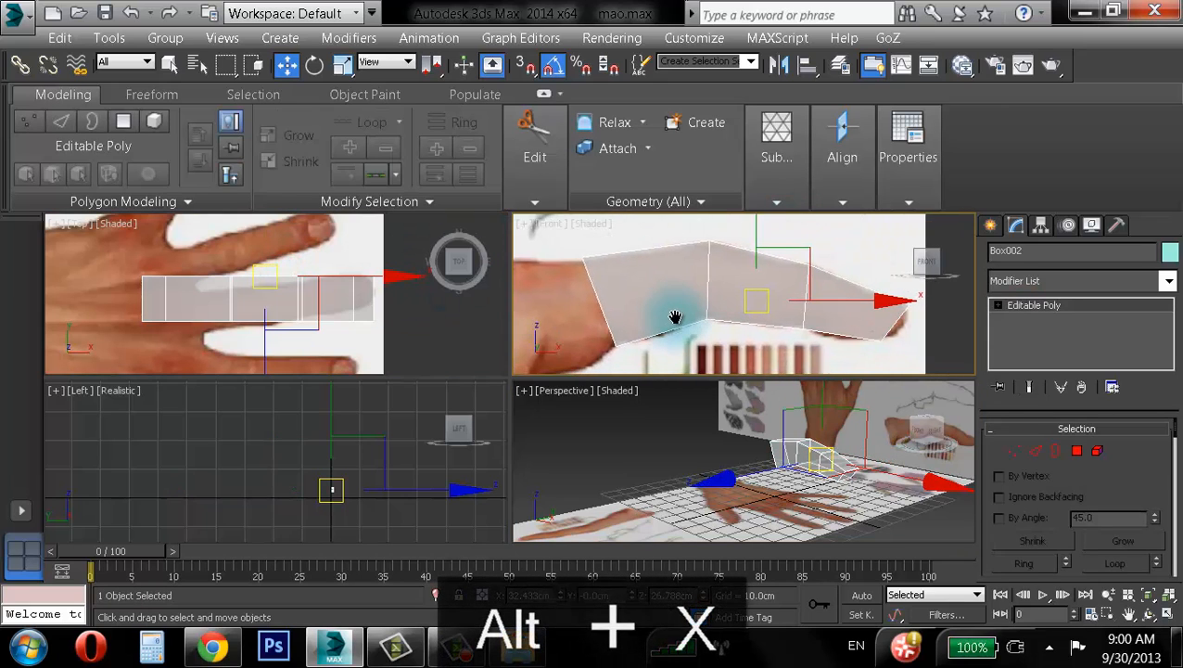
key("alt+w")
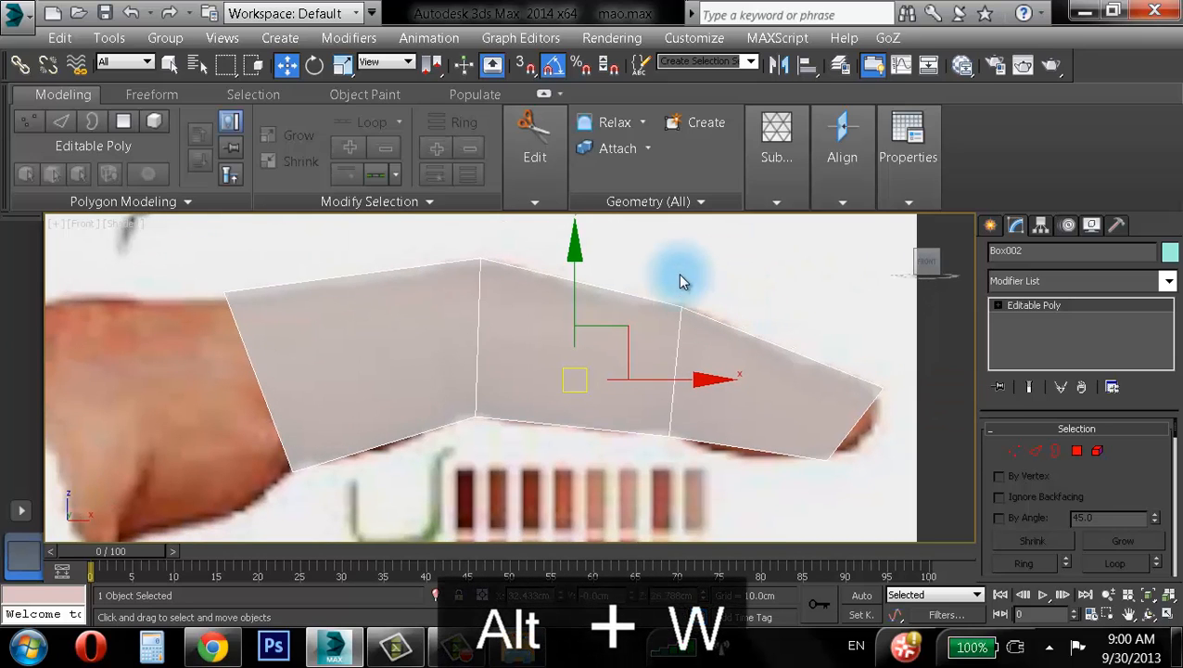
- Return to the finger box's Vertex level and adjust the second joint's upper and lower vertices to the side-view photo
scroll(793, 330, "down", 3)
scroll(795, 332, "up", 3)
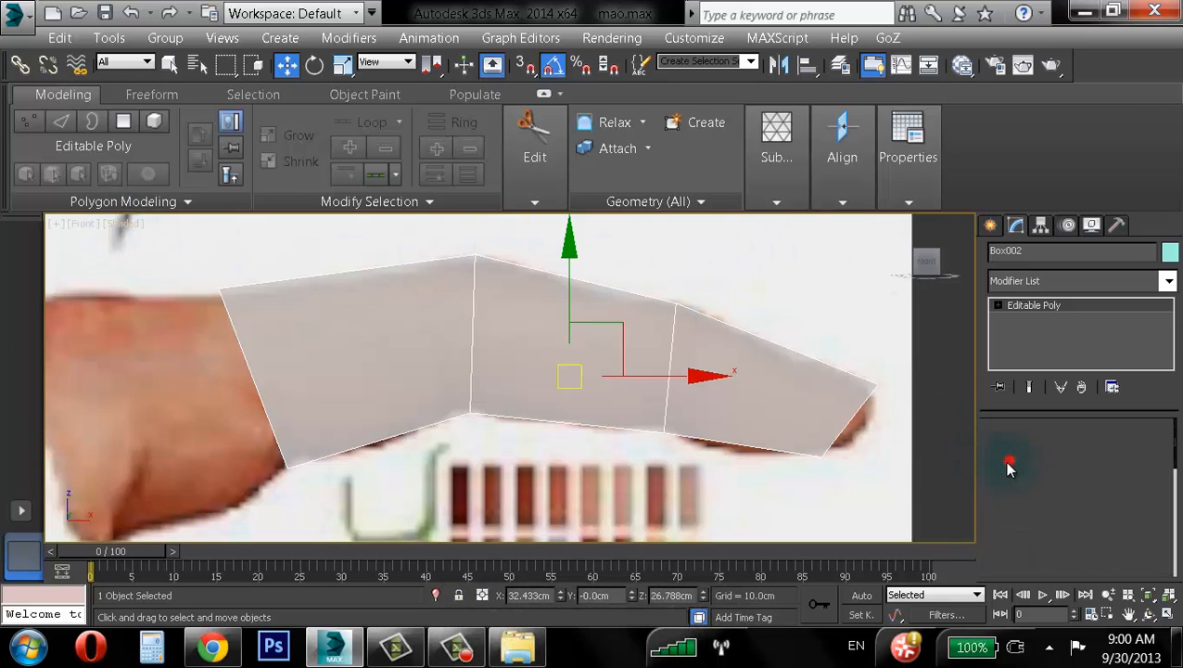
left_click(1014, 451)
left_click(681, 302)
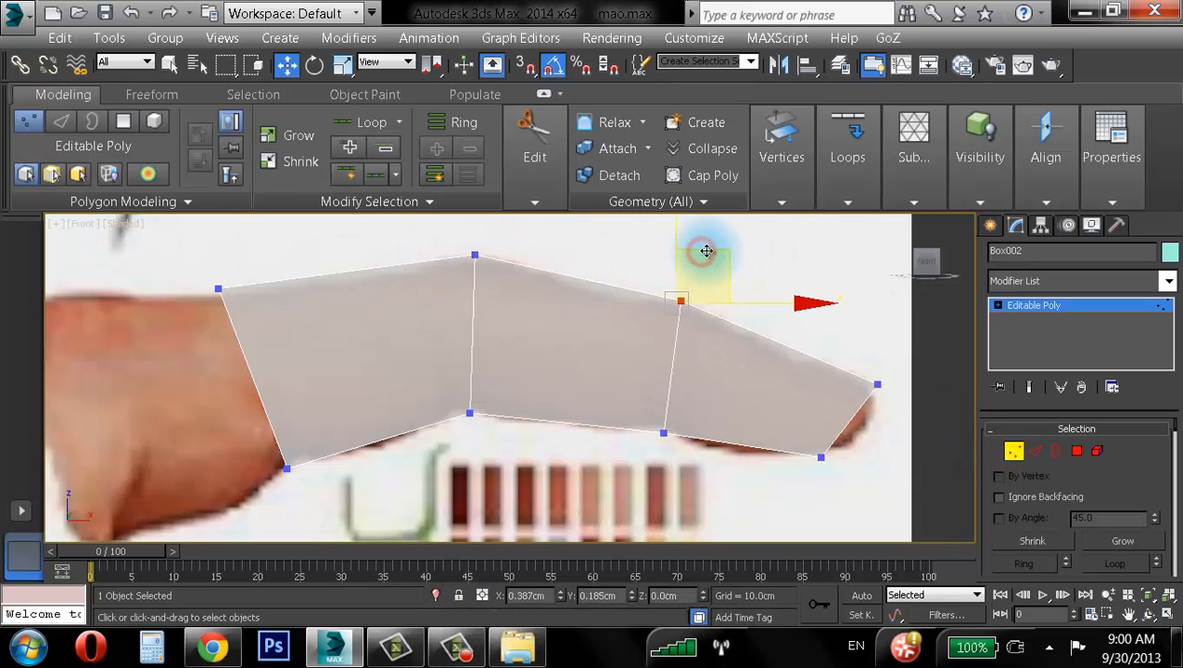
left_click(677, 418)
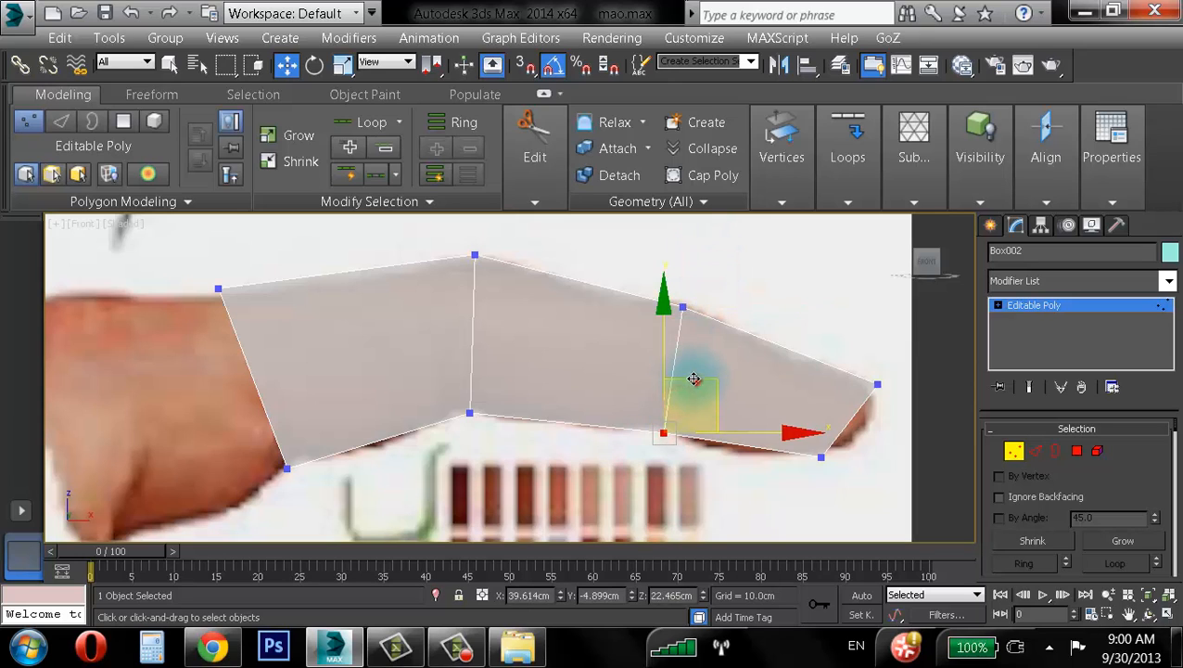
left_click(846, 336)
- Move the lower fingertip vertex outward onto the edge of the fingertip in the side-view photo
left_click(821, 456)
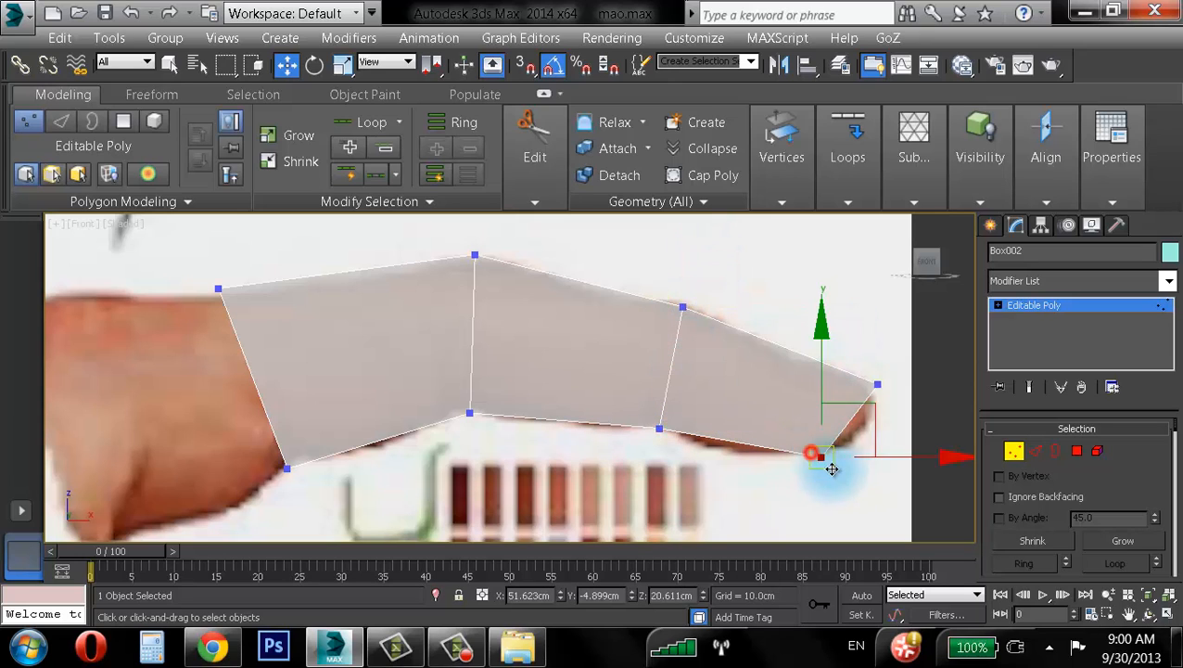
left_click(851, 413)
left_click_drag(804, 427, 875, 480)
left_click_drag(866, 407, 885, 402)
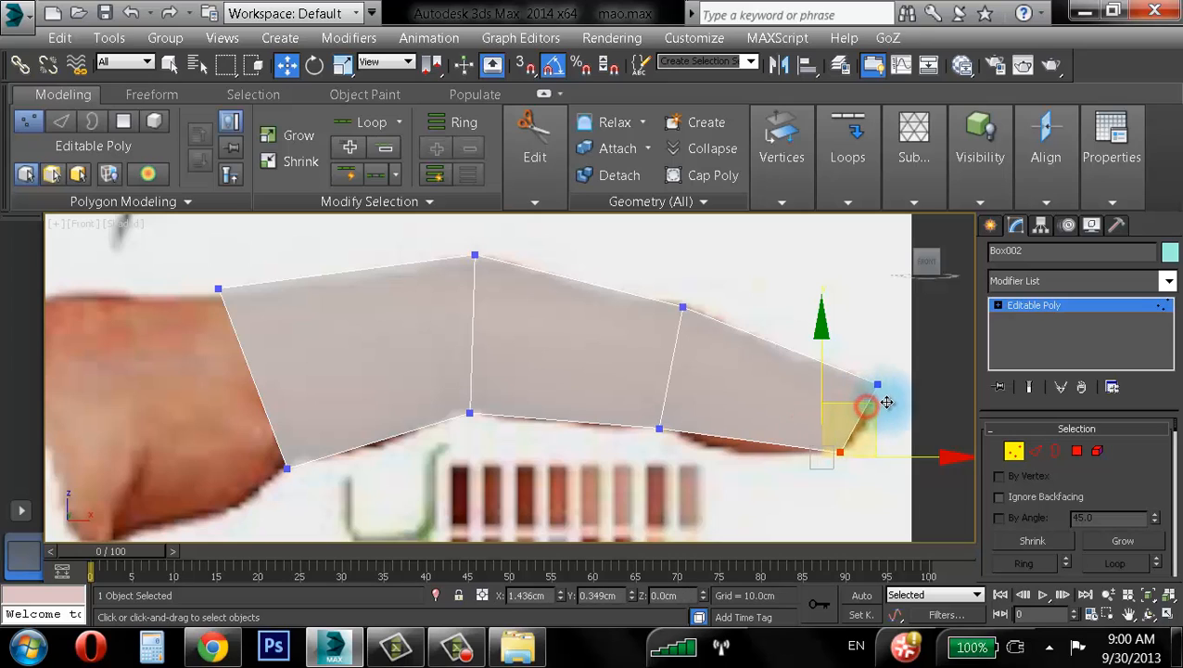
- Nudge the second joint's upper vertex and the finger base's lower vertex onto the photo's outline, and clear the vertex selection
left_click(682, 307)
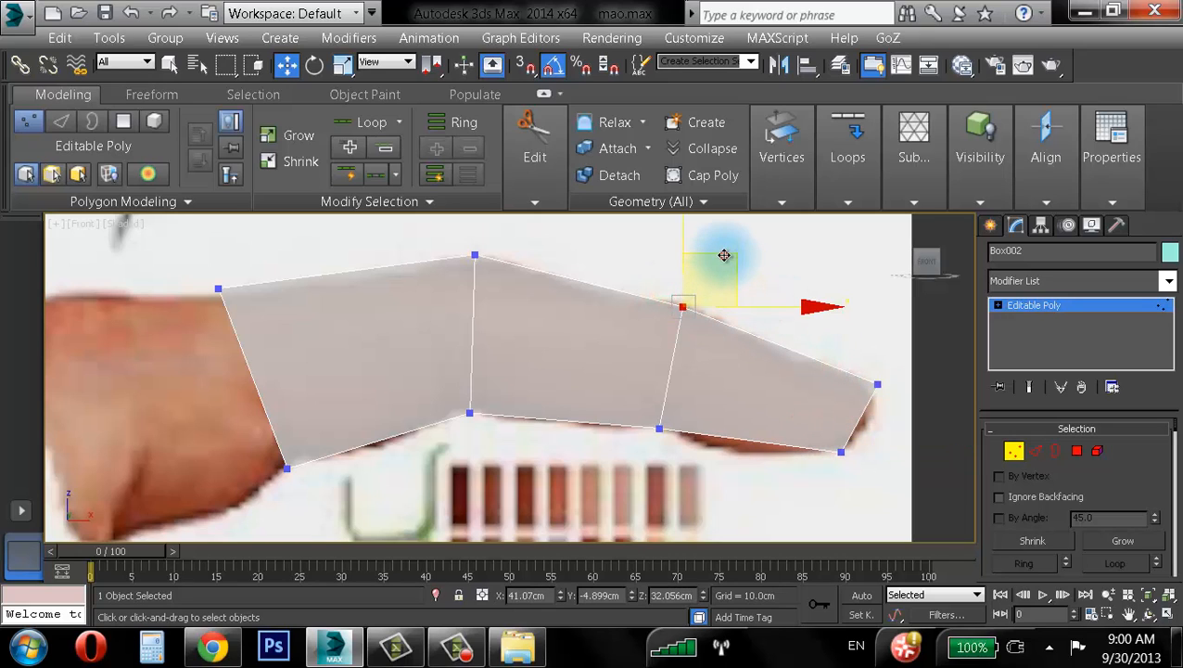
left_click_drag(726, 257, 723, 255)
left_click(255, 454)
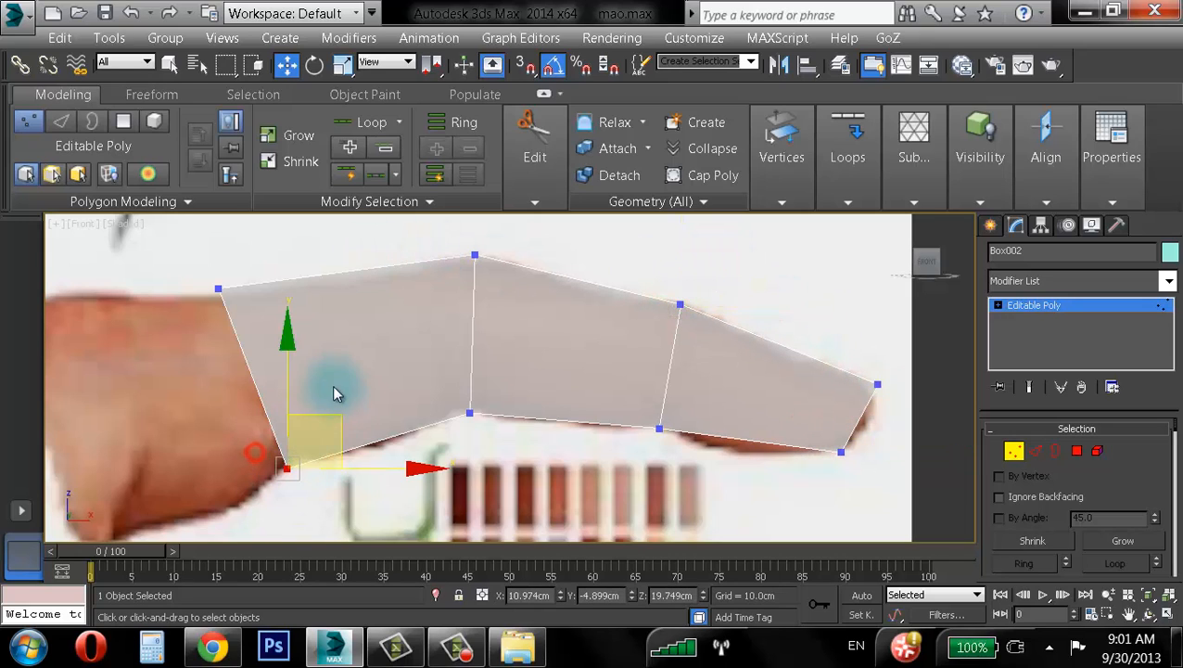
left_click_drag(332, 413, 335, 410)
left_click(611, 269)
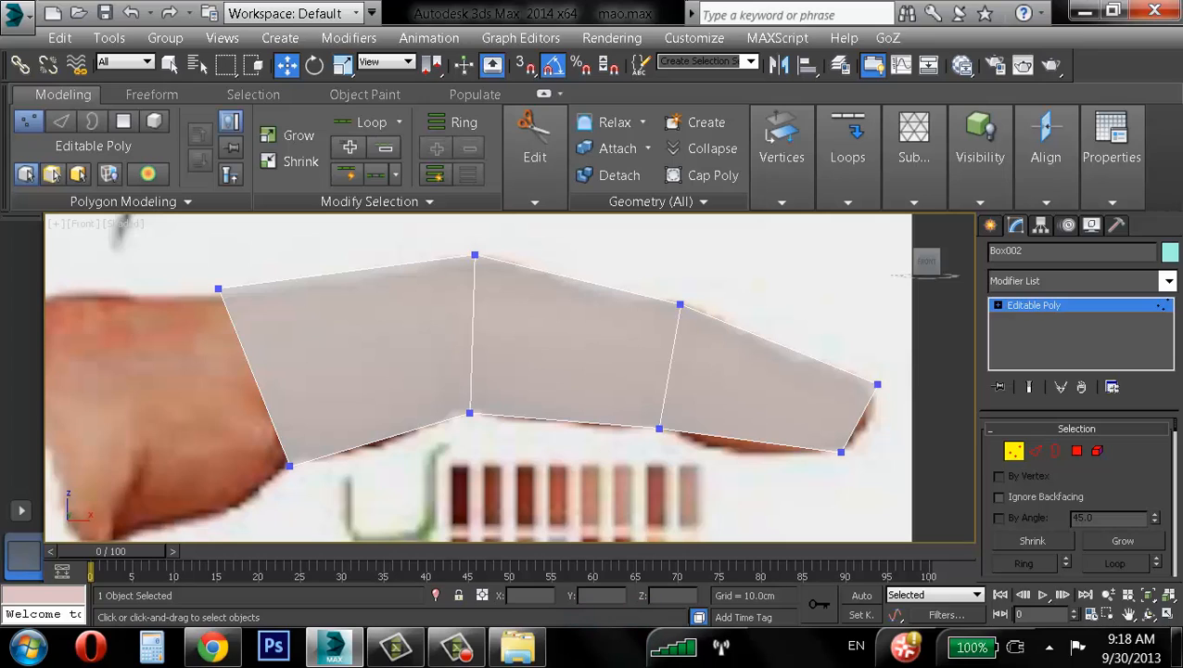
left_click(445, 653)
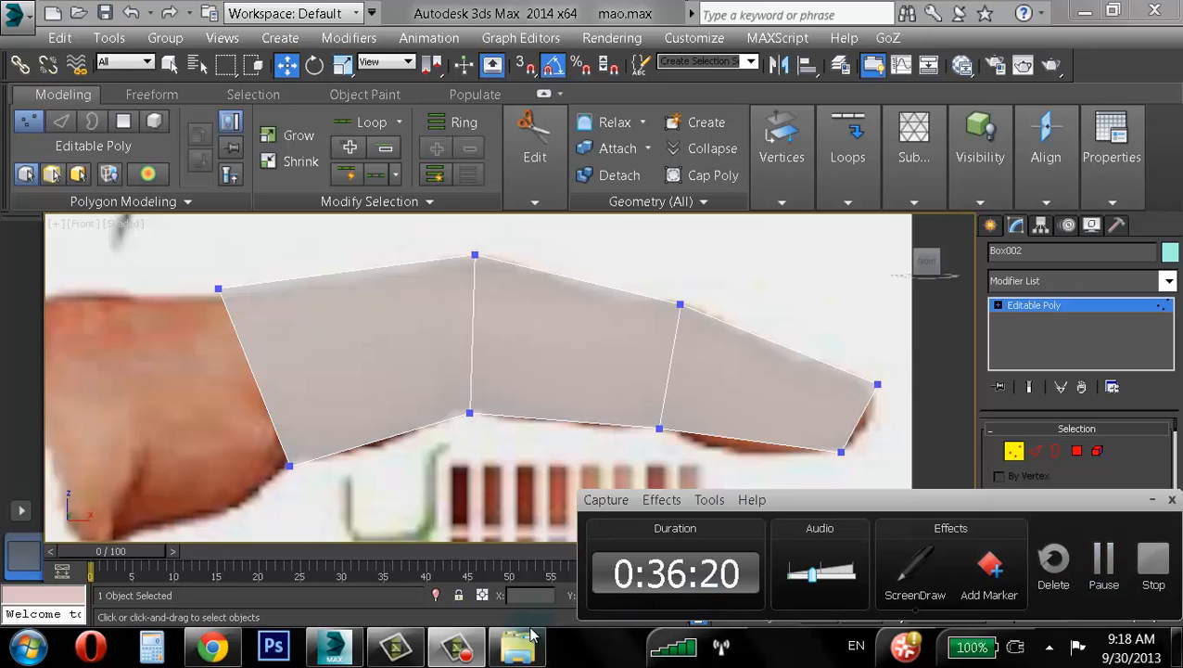
left_click(455, 647)
scroll(631, 371, "down", 5)
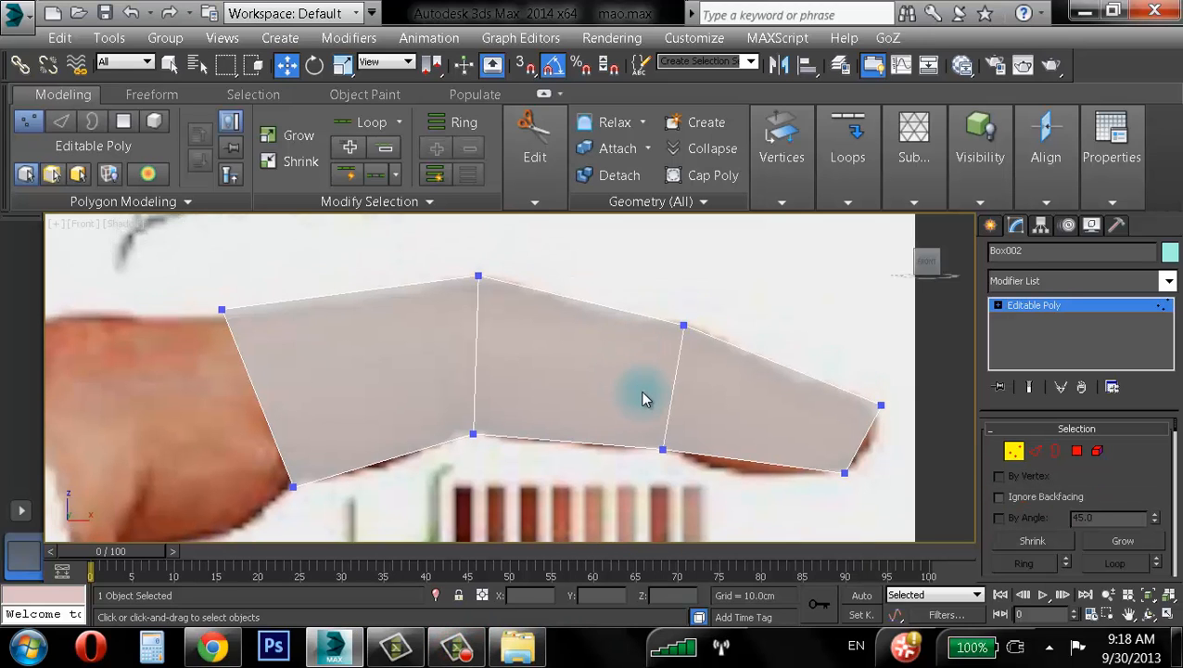
left_click(1168, 613)
scroll(361, 297, "up", 4)
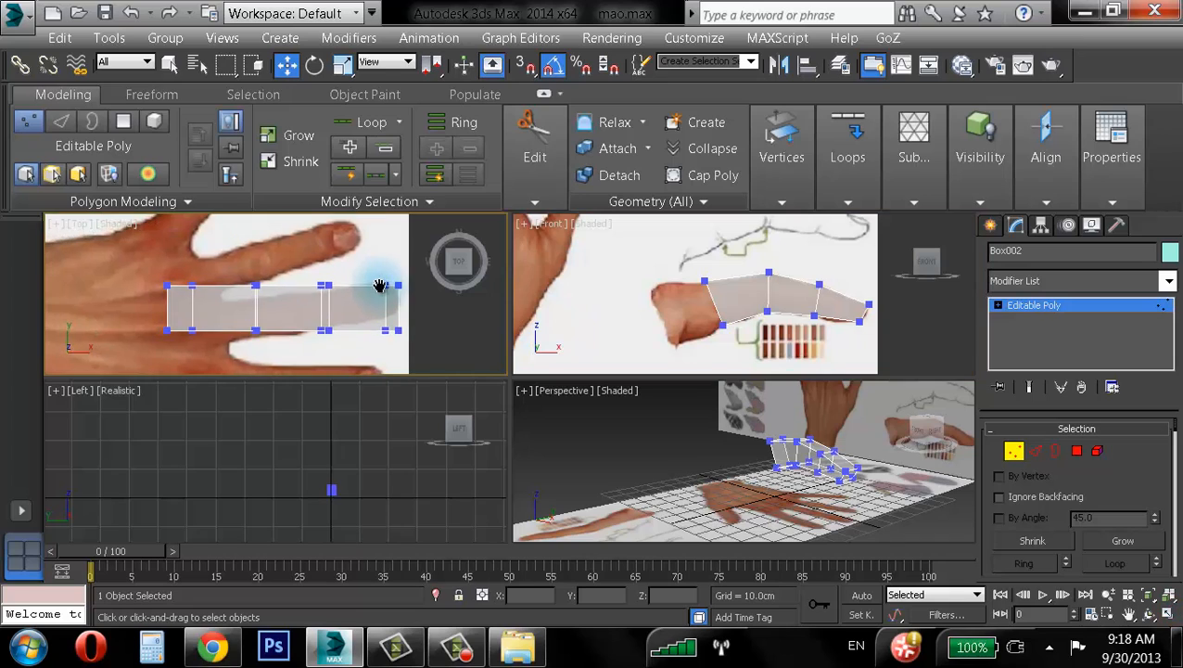
middle_click(726, 313)
middle_click_drag(726, 312, 717, 313)
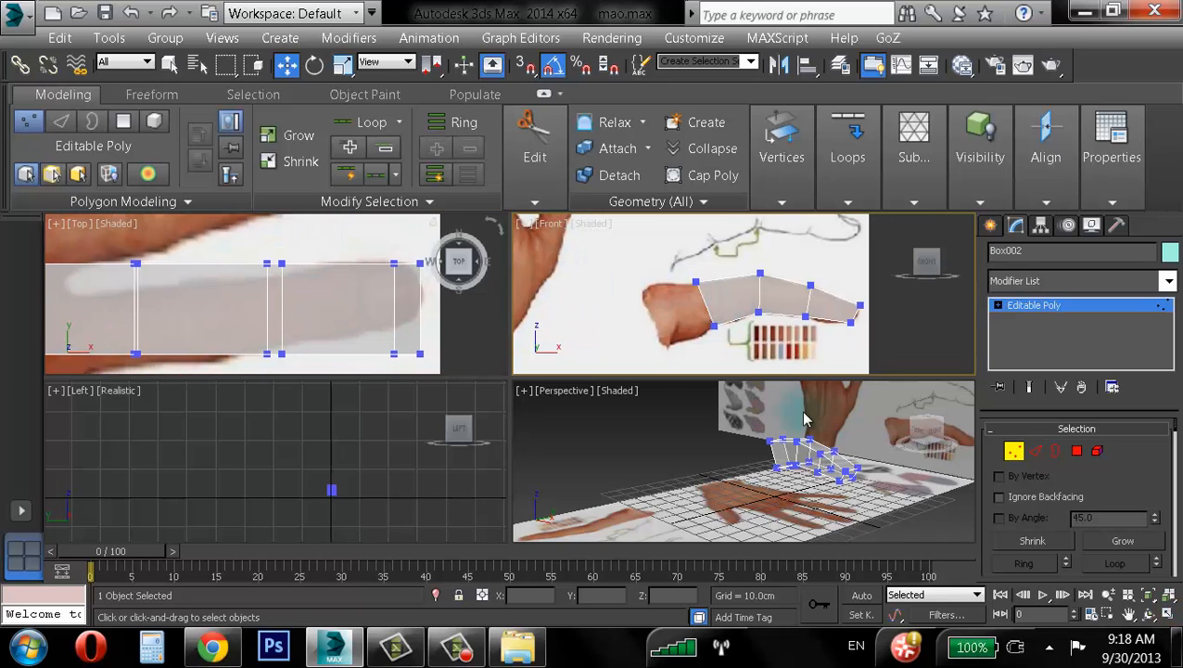
mouse_move(788, 352)
middle_mouse_down()
mouse_move(841, 370)
mouse_move(808, 344)
middle_mouse_up()
left_click(1171, 617)
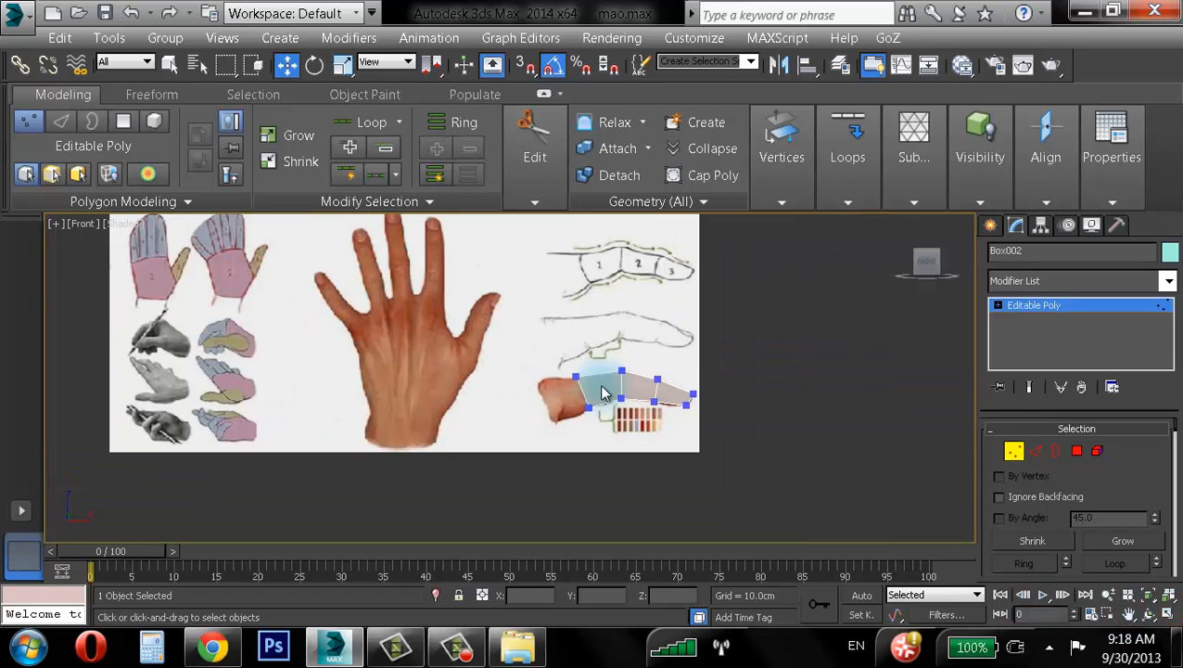
- Leave the finger box's vertex level and unhide all objects to bring back the palm box
left_click(30, 123)
scroll(627, 399, "up", 3)
middle_click_drag(595, 377, 506, 343)
right_click(501, 342)
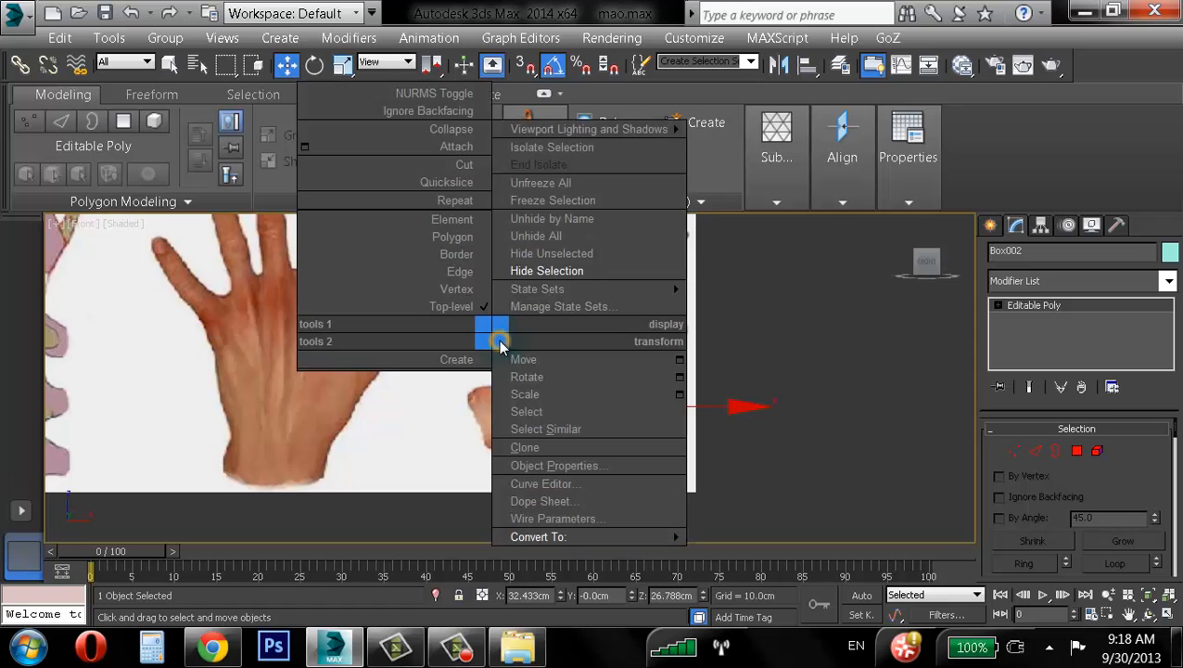
left_click(854, 338)
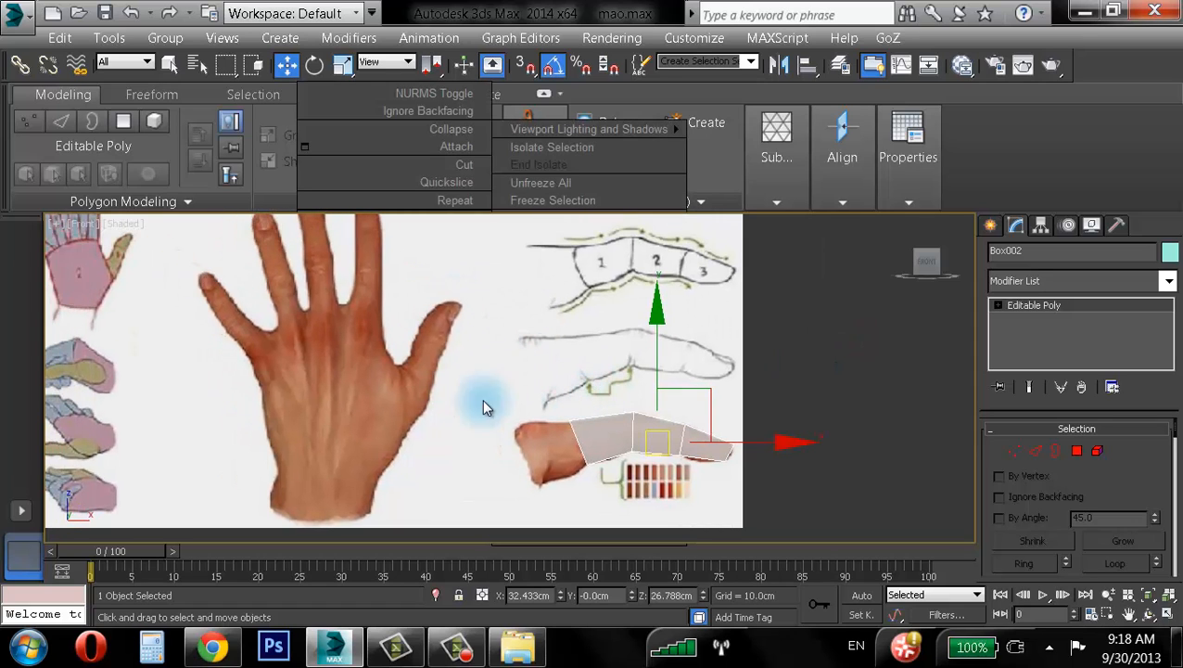
left_click(30, 124)
left_click(29, 124)
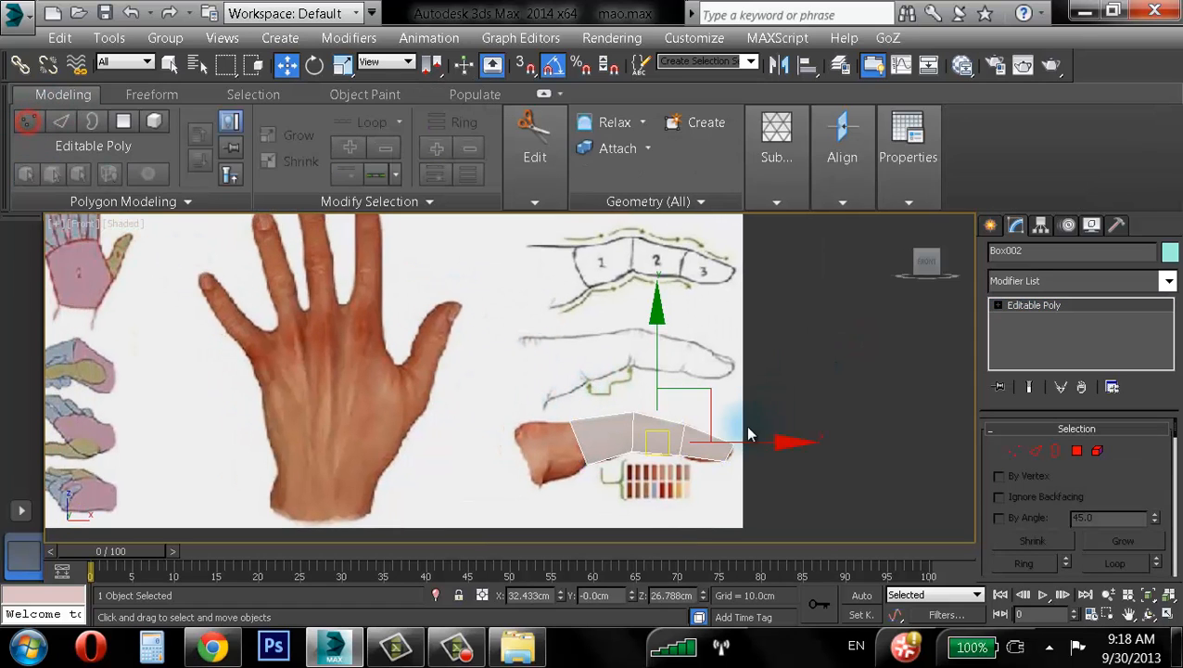
scroll(658, 383, "up", 3)
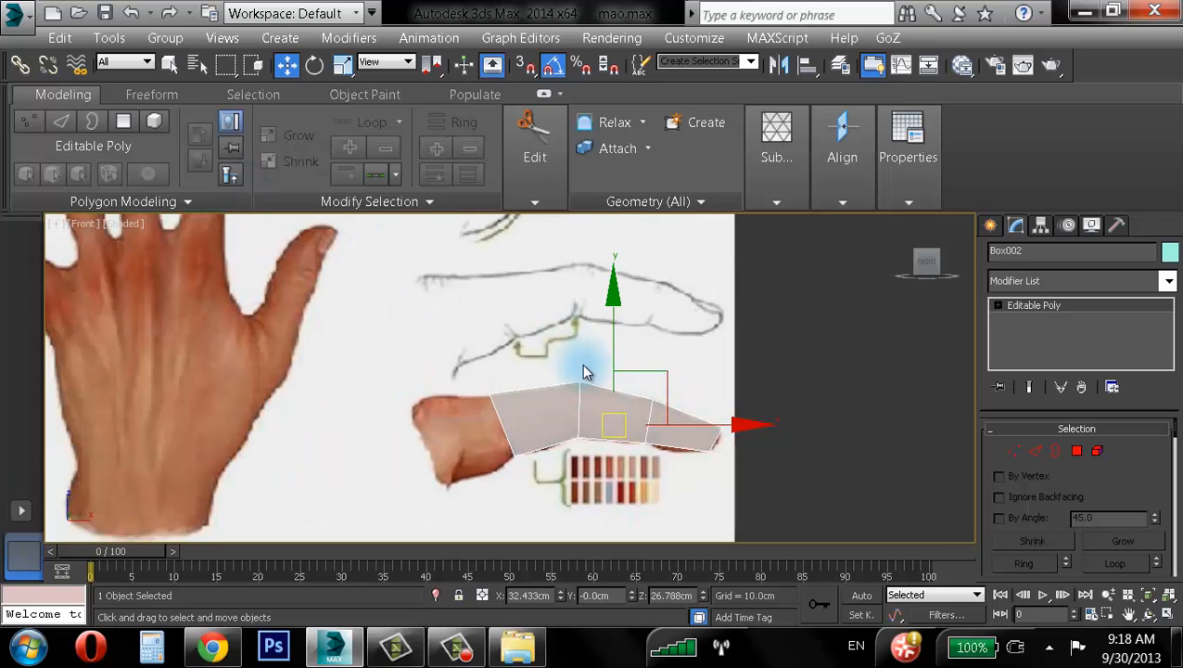
right_click(511, 311)
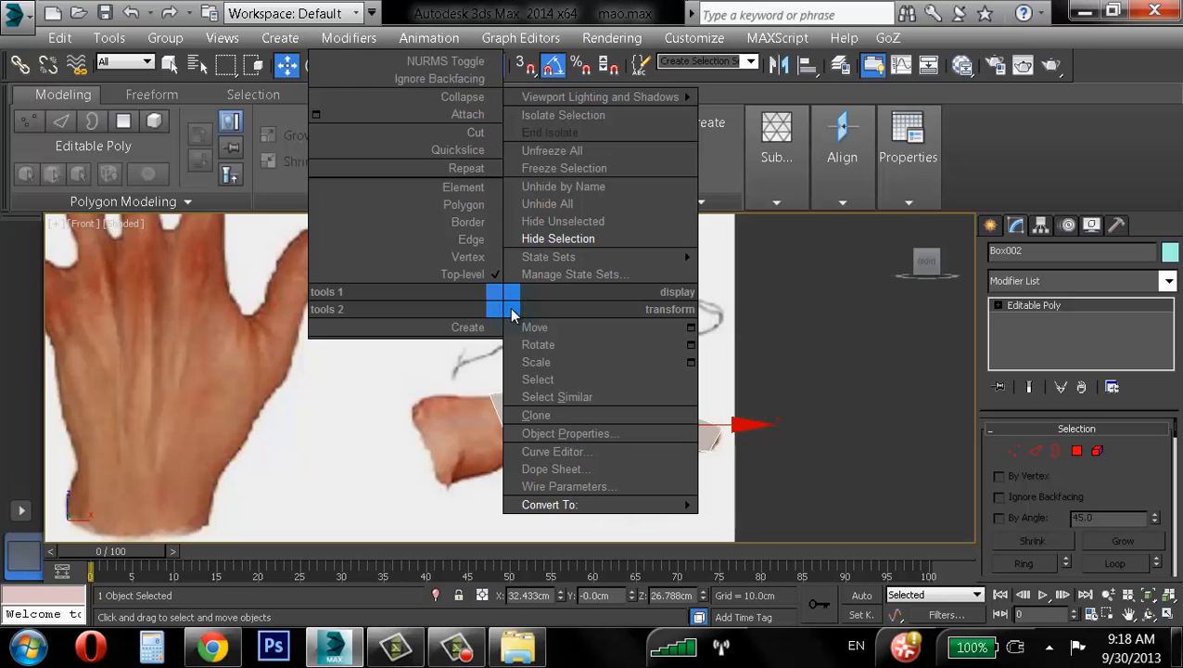
left_click(551, 205)
scroll(608, 380, "up", 2)
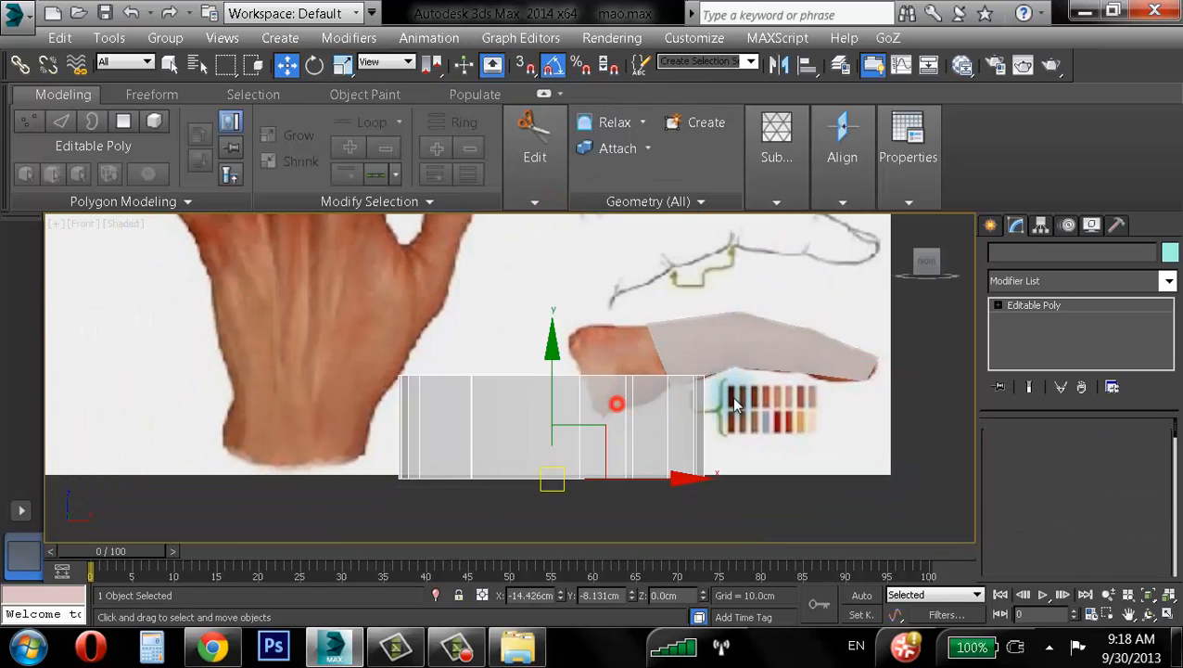
left_click(698, 356)
left_click(583, 444)
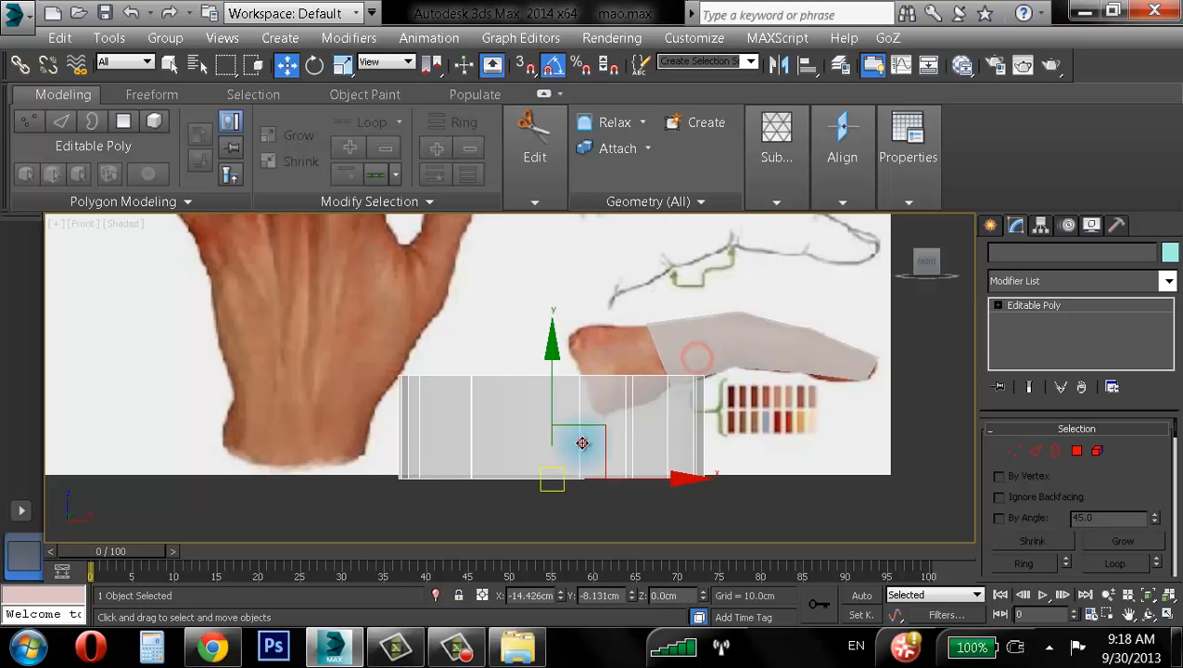
left_click(695, 354)
left_click(599, 446)
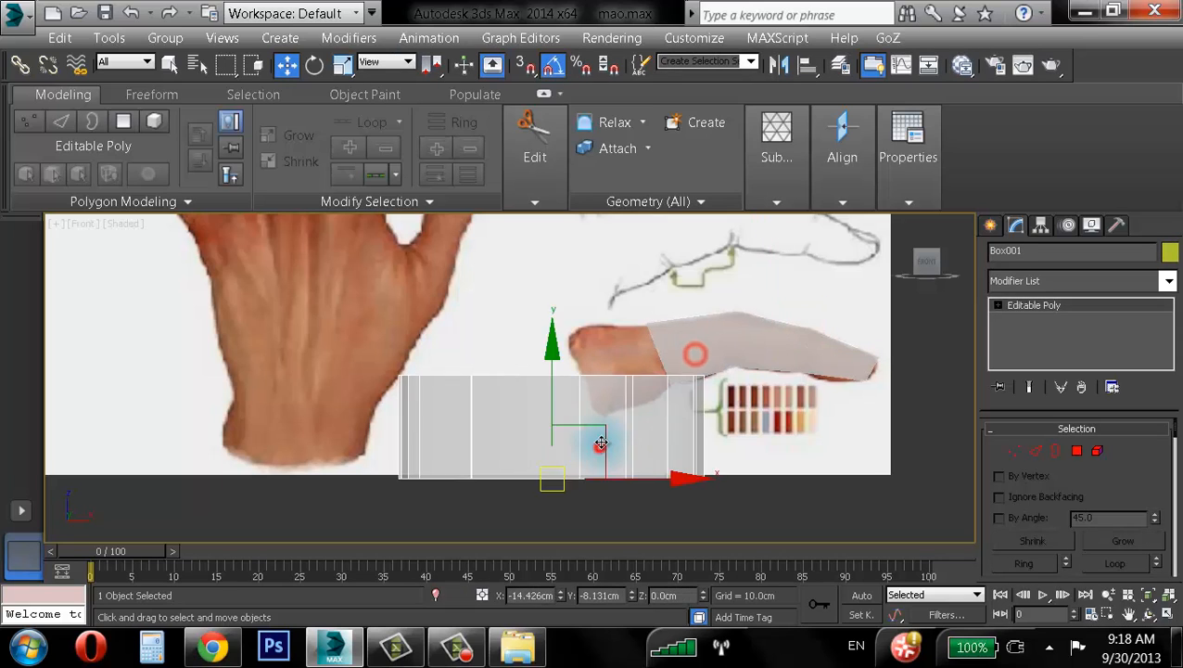
right_click(604, 282)
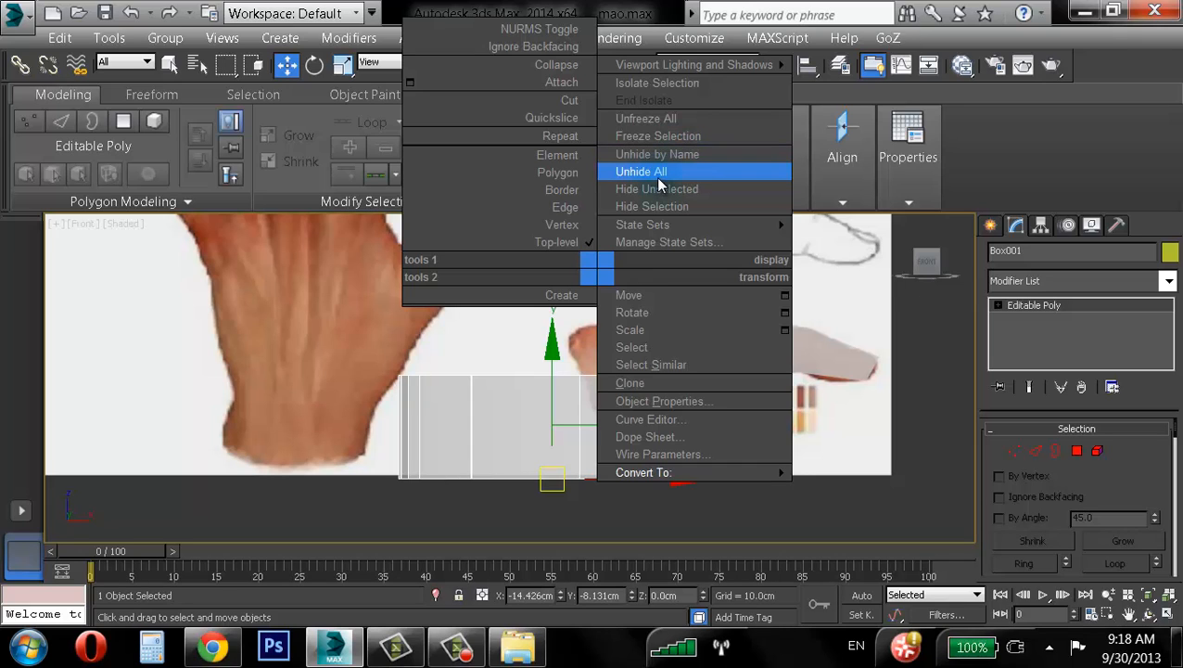
left_click(937, 511)
left_click(688, 373)
left_click(661, 392)
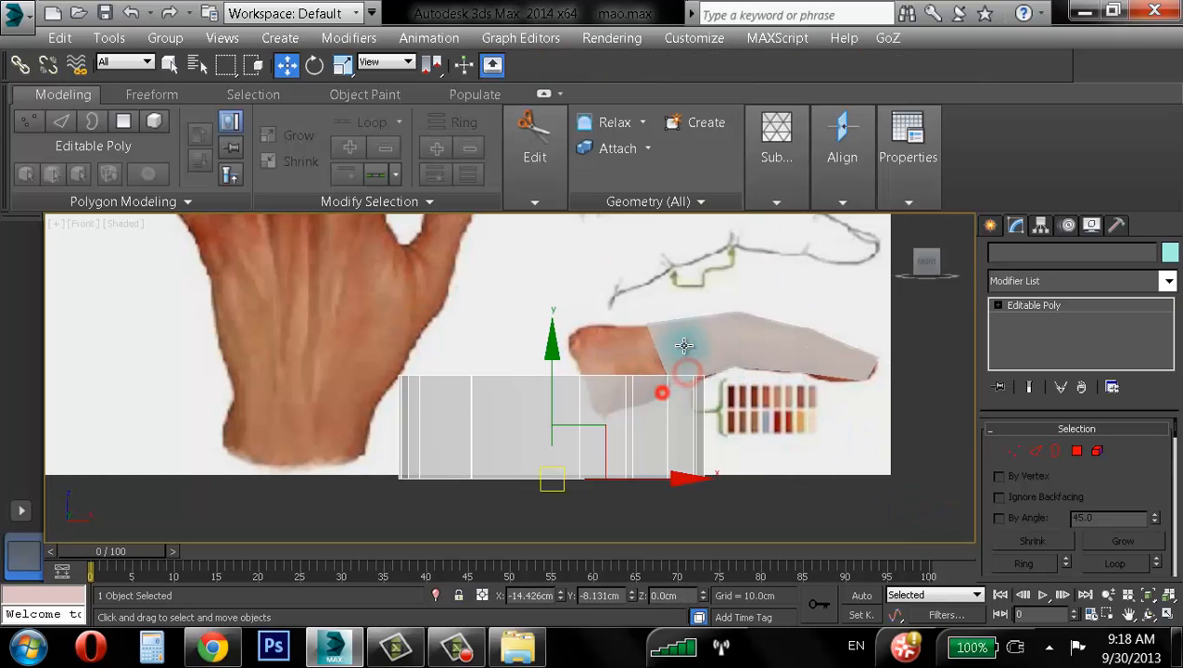
left_click(684, 345)
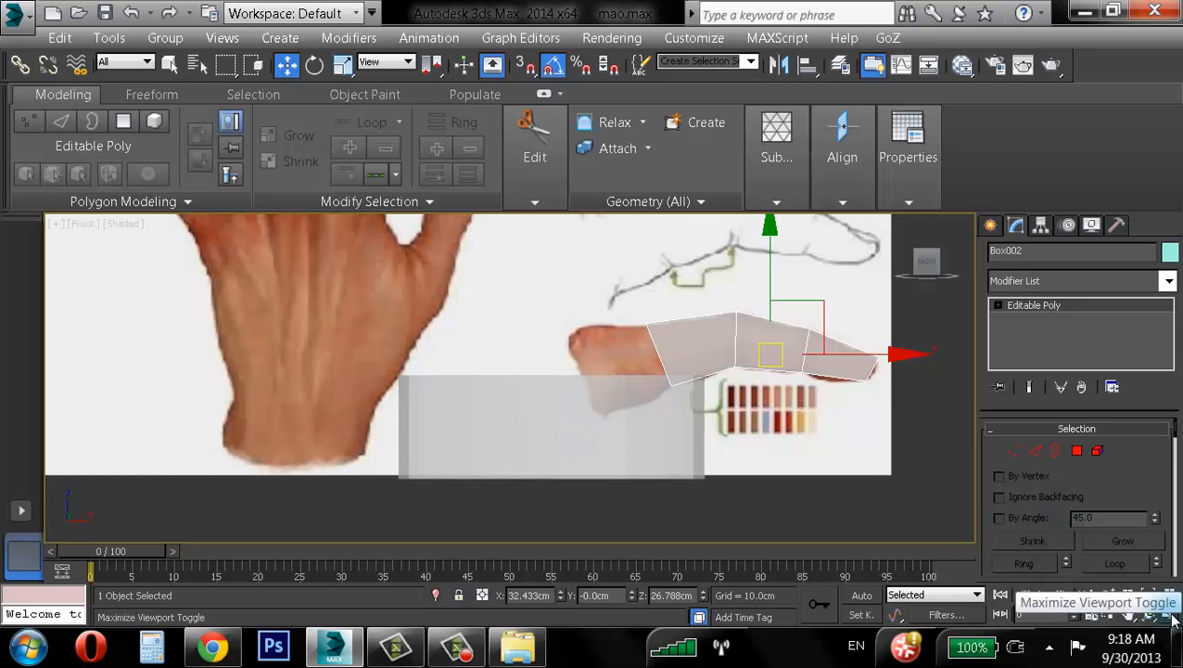
- Clear the selection and examine the palm and finger boxes together in a maximized Perspective view
left_click(727, 425)
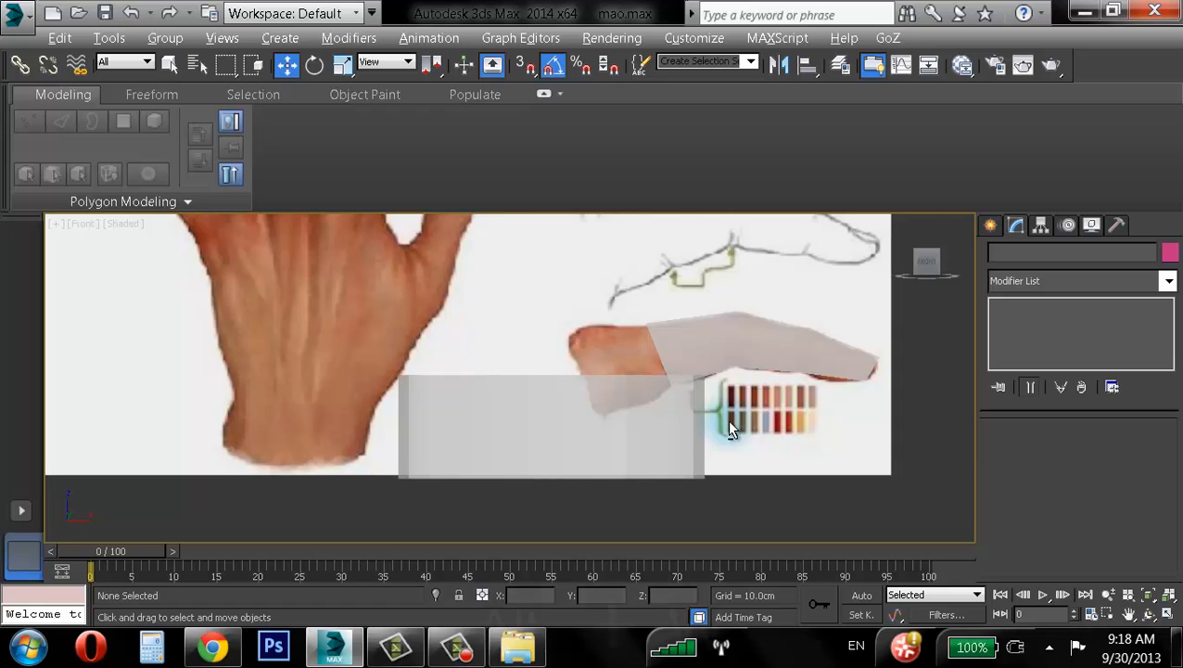
key("alt+w")
left_click(923, 536)
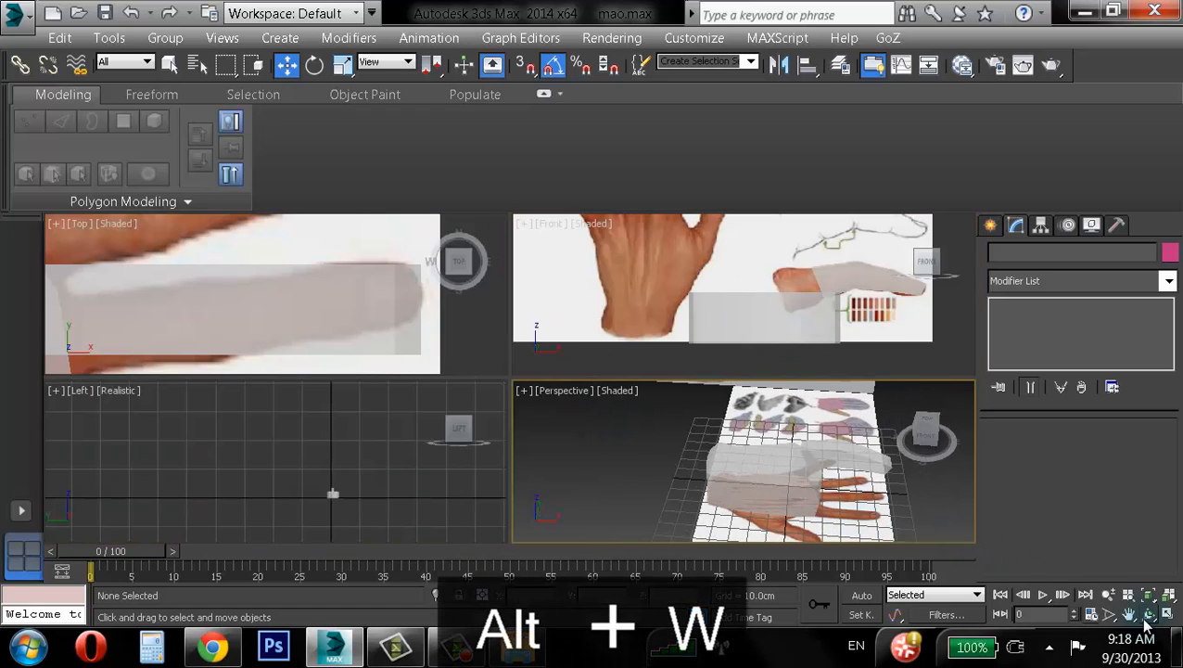
key("alt+w")
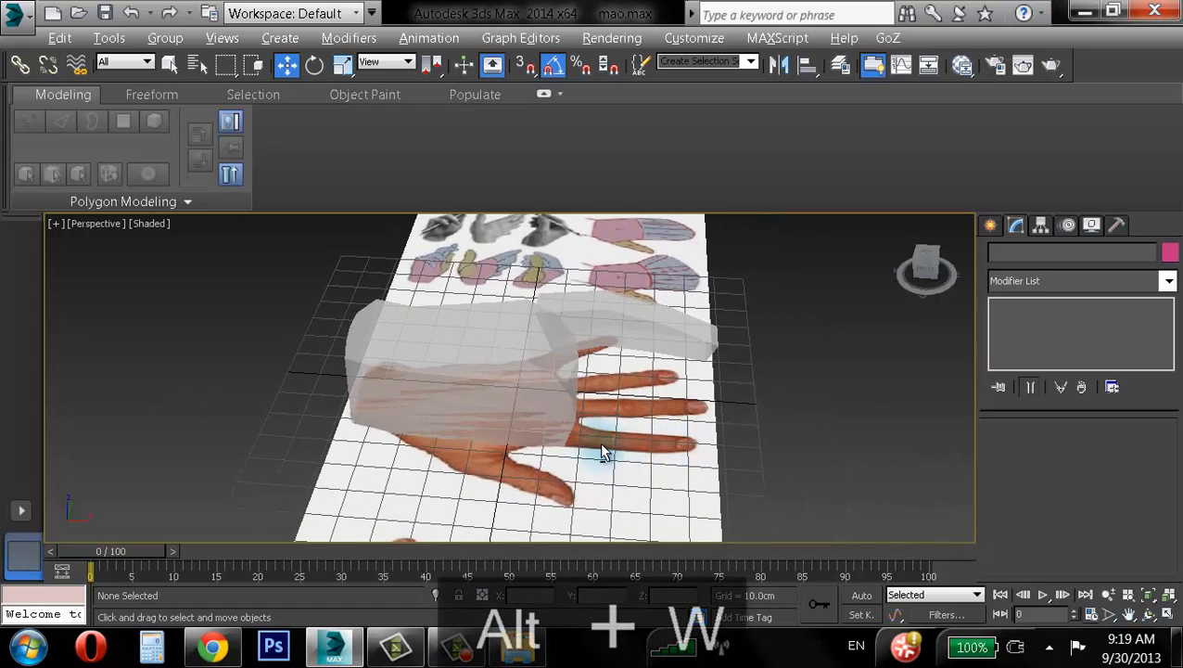
- Turn off the see-through display of the palm and finger boxes and show edged faces in the Perspective view
left_click(479, 375)
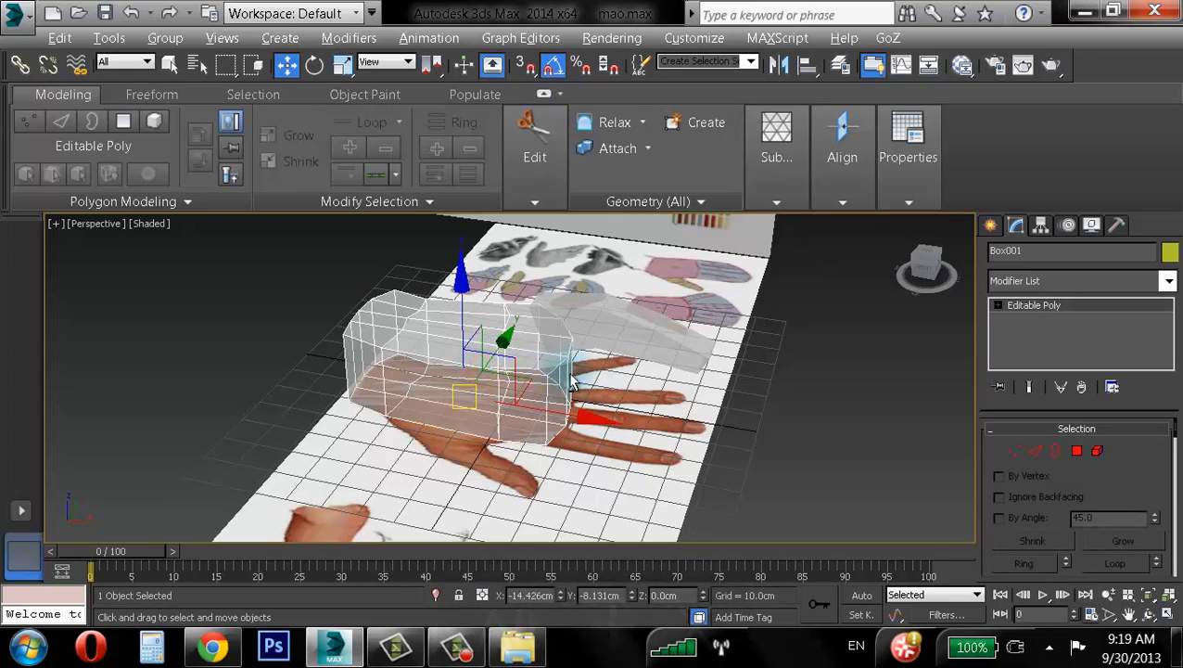
key("alt+x")
left_click(599, 390)
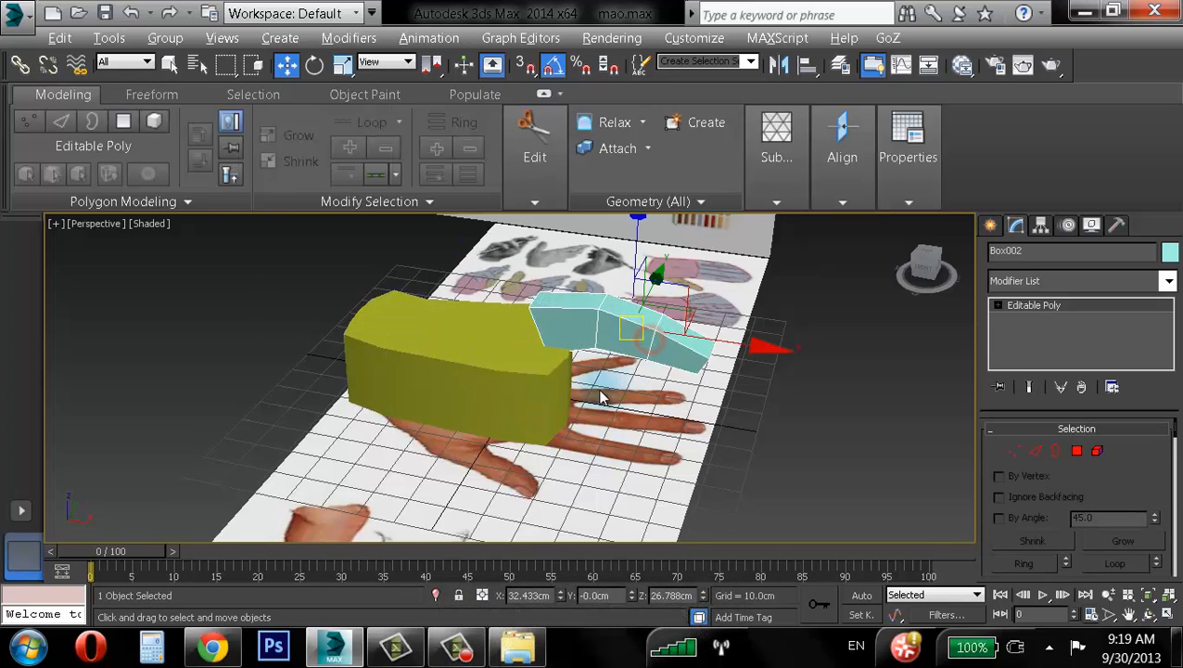
mouse_move(599, 397)
middle_mouse_down("alt")
mouse_move(529, 387)
mouse_move(436, 401)
mouse_move(446, 359)
mouse_move(492, 394)
mouse_move(528, 343)
mouse_move(572, 426)
mouse_move(518, 354)
middle_mouse_up("alt")
key("F4")
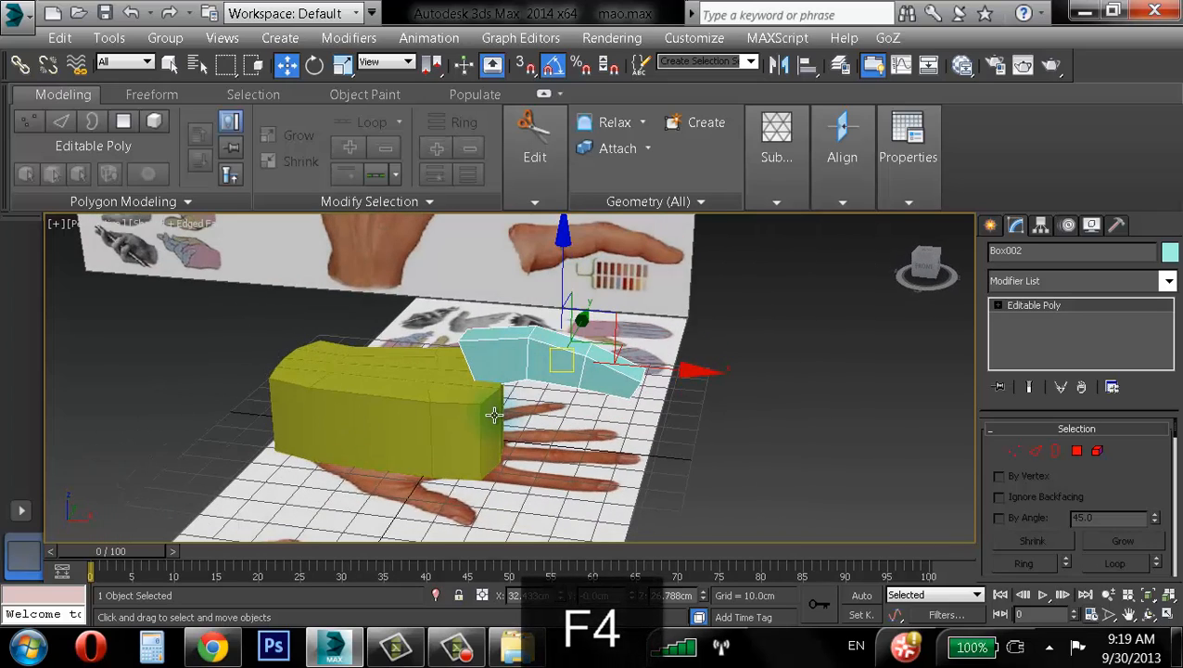
- Examine from several angles how the finger box's base sits against the palm box's front faces
middle_click_drag(493, 415, 437, 420, "alt")
middle_click_drag(633, 362, 481, 399, "alt")
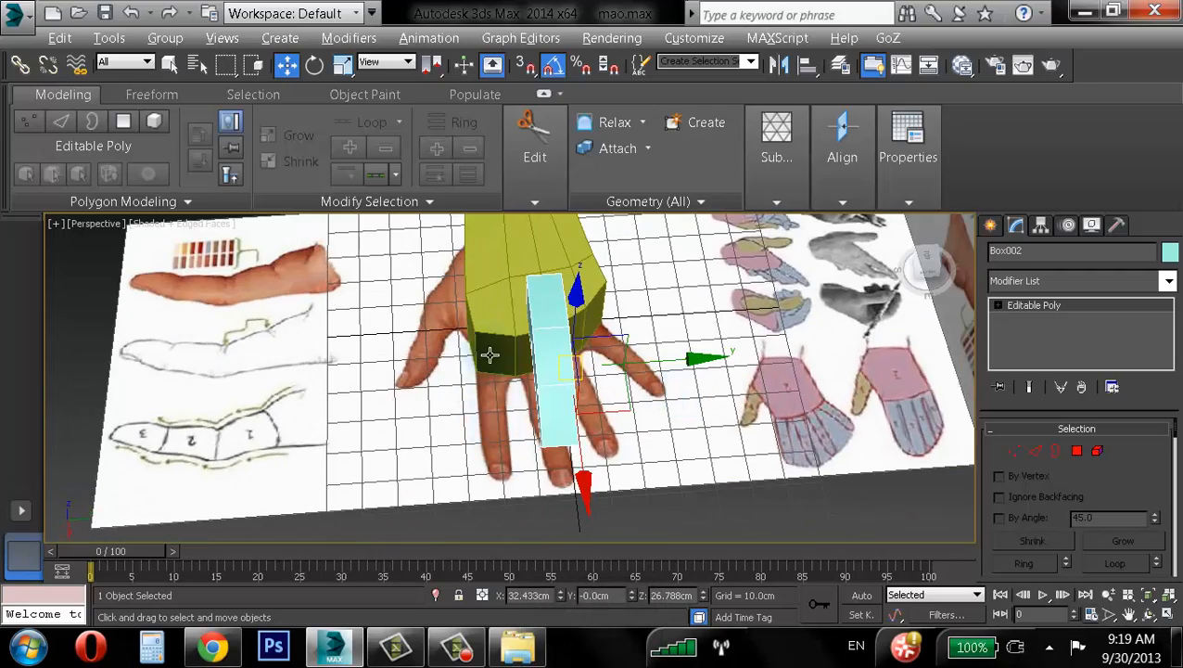
mouse_move(492, 348)
middle_mouse_down("alt")
mouse_move(576, 322)
mouse_move(519, 331)
mouse_move(499, 365)
middle_mouse_up("alt")
middle_click_drag(516, 408, 455, 377, "alt")
left_click(476, 411)
scroll(492, 404, "up", 2)
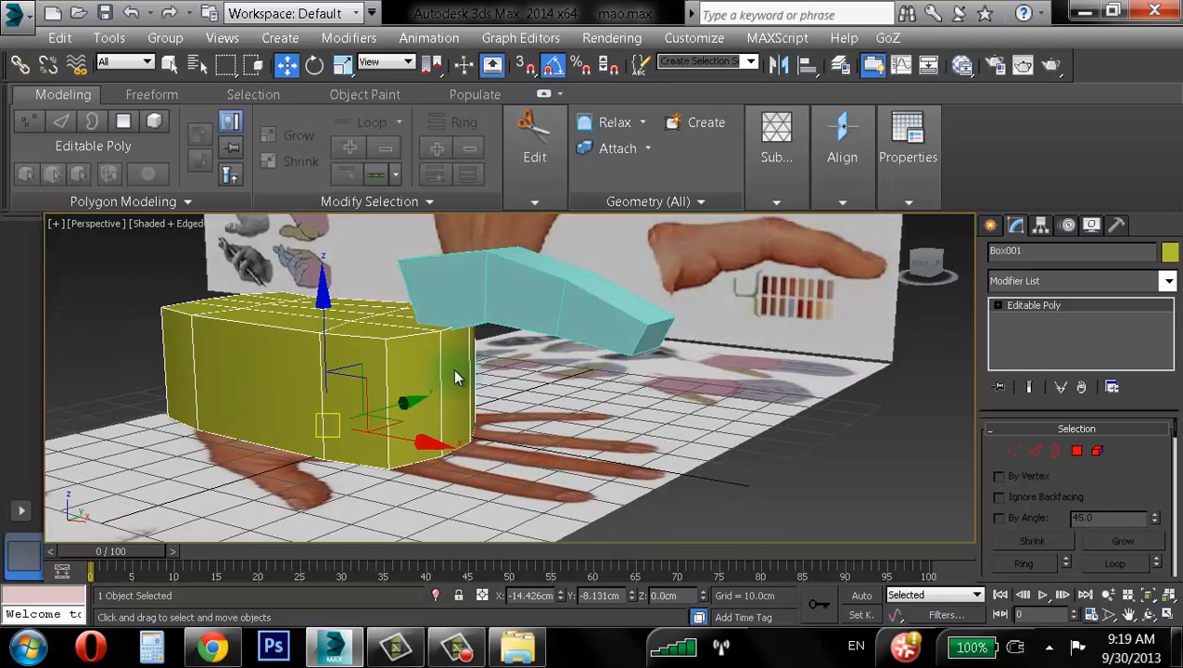
middle_click_drag(479, 310, 519, 294, "alt")
scroll(577, 377, "up", 3)
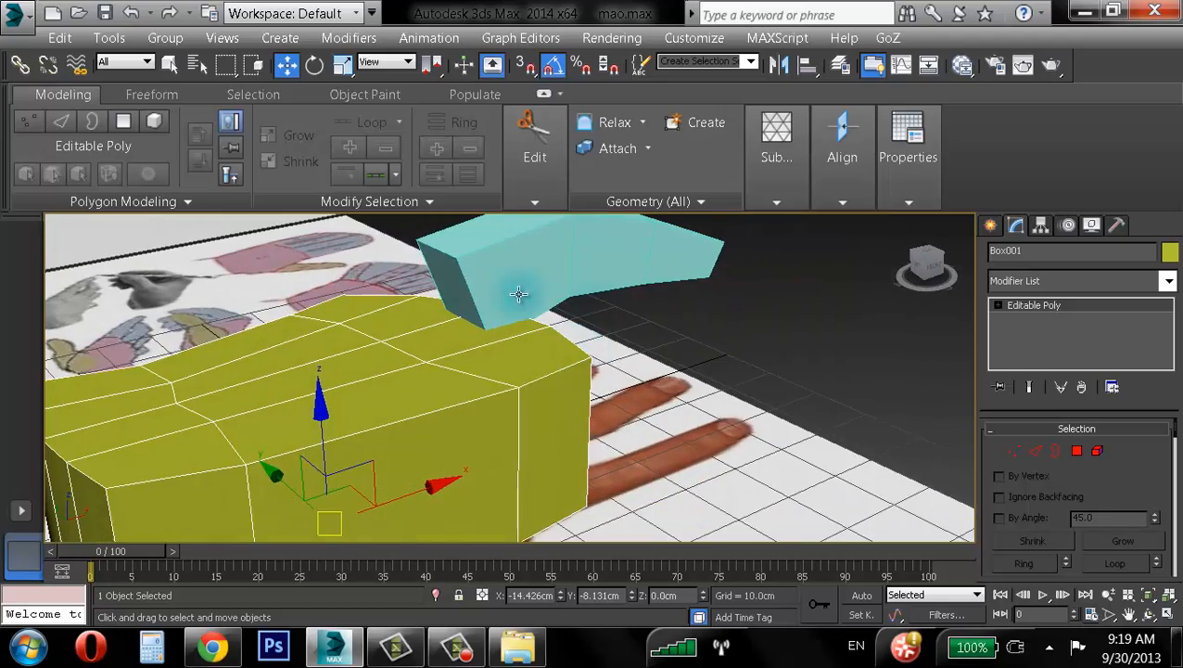
middle_click_drag(448, 282, 528, 508, "alt")
scroll(461, 438, "down", 5)
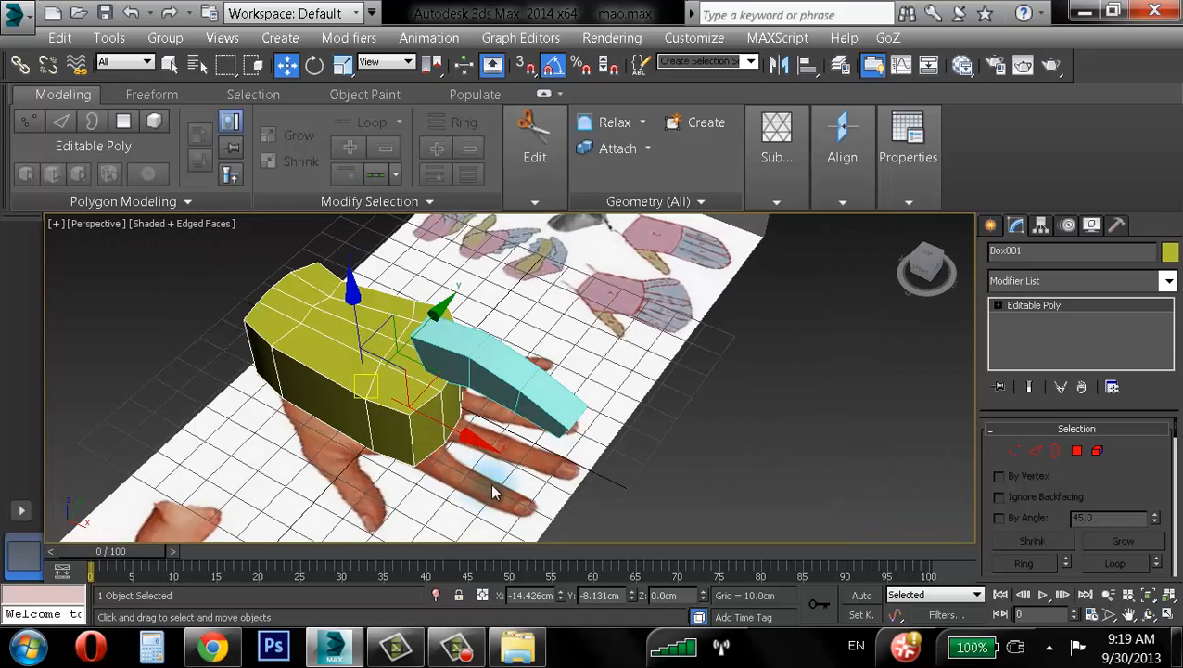
mouse_move(502, 349)
middle_mouse_down("alt")
mouse_move(490, 374)
mouse_move(494, 340)
middle_mouse_up("alt")
- Try to join the finger box's base face to the palm box's front face above the index finger with Normal Align
left_click(503, 336)
middle_click_drag(586, 346, 713, 351, "alt")
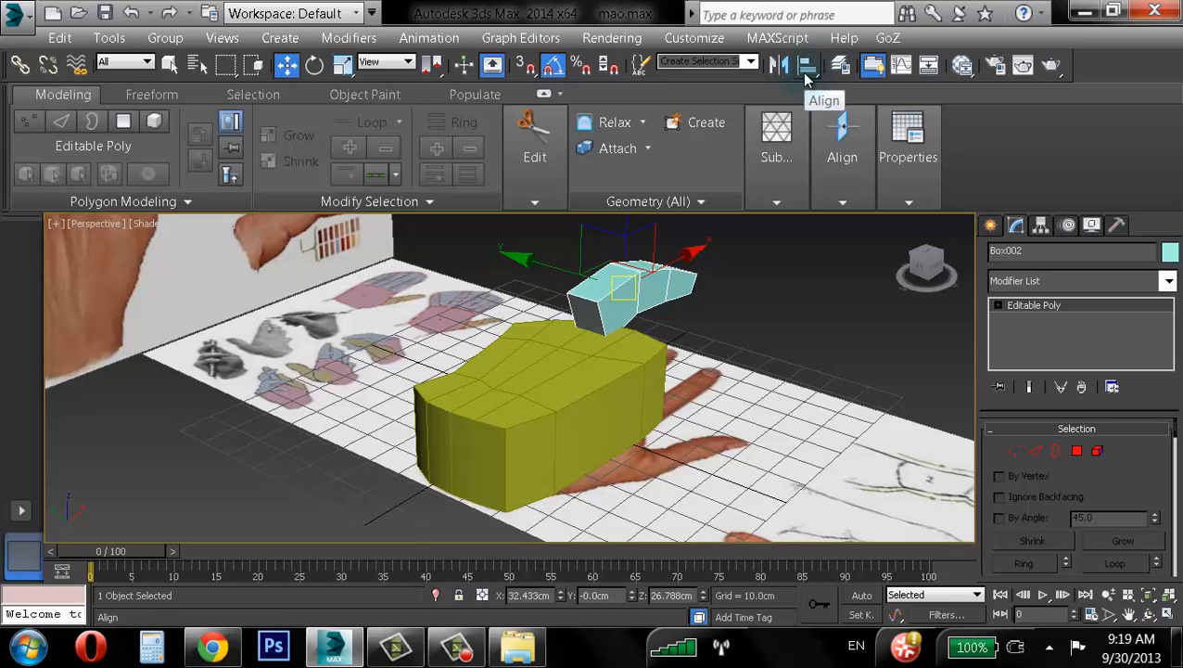
left_click(805, 74)
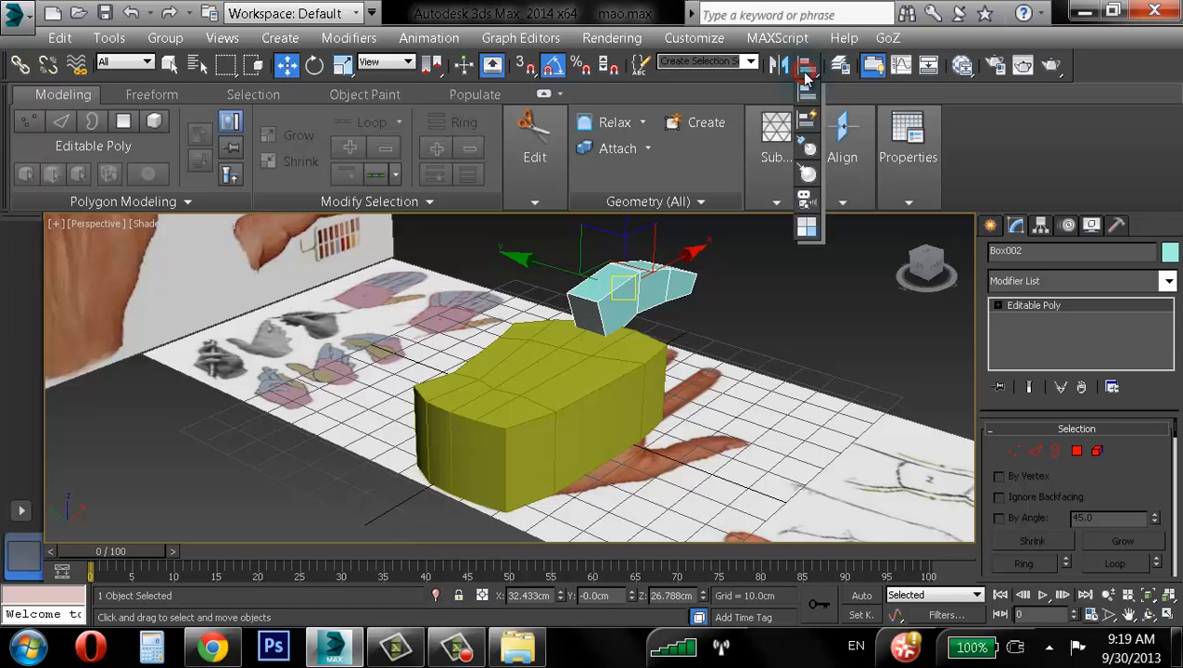
left_click(807, 150)
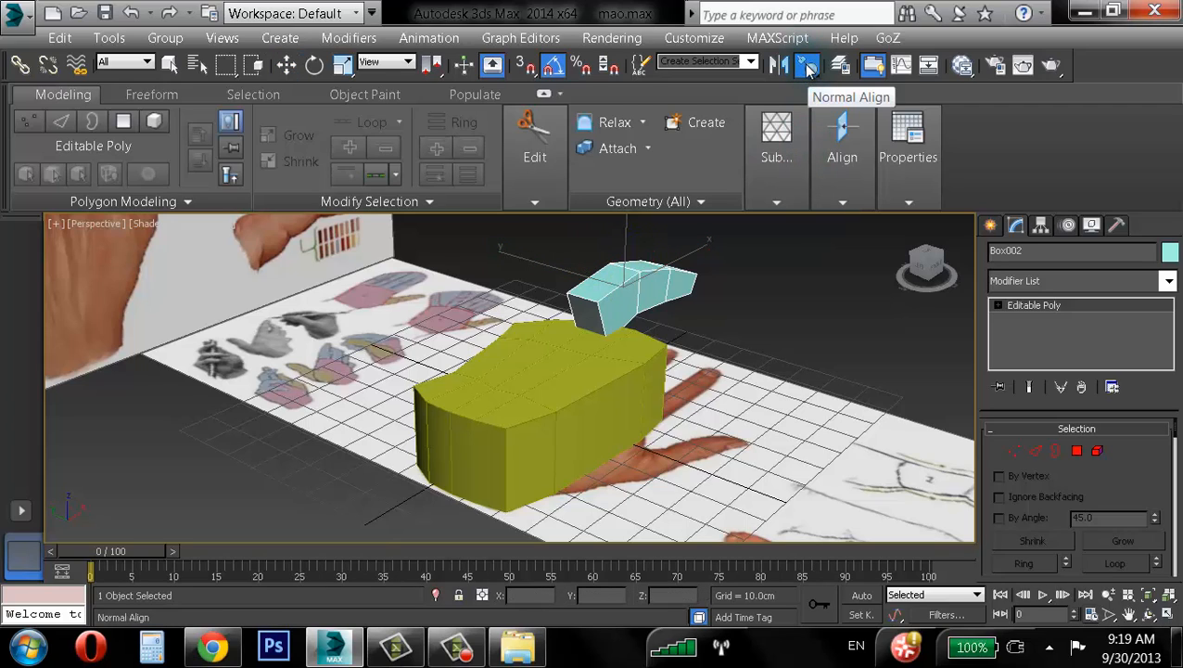
left_click_drag(811, 74, 808, 172)
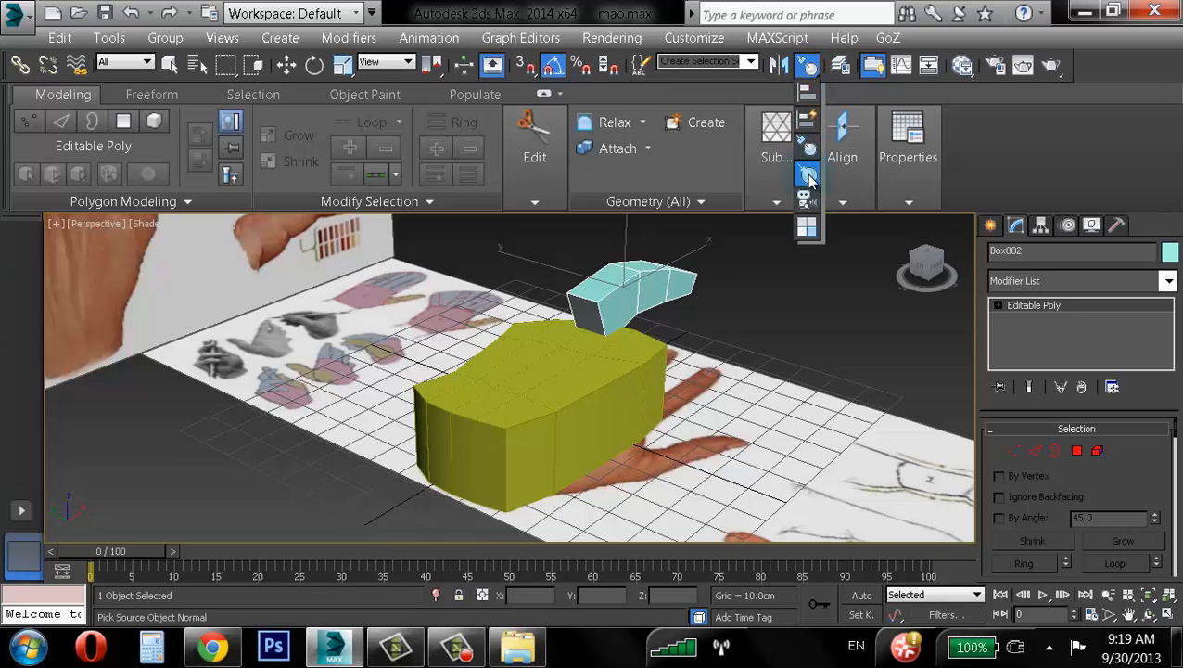
left_click_drag(806, 150, 807, 150)
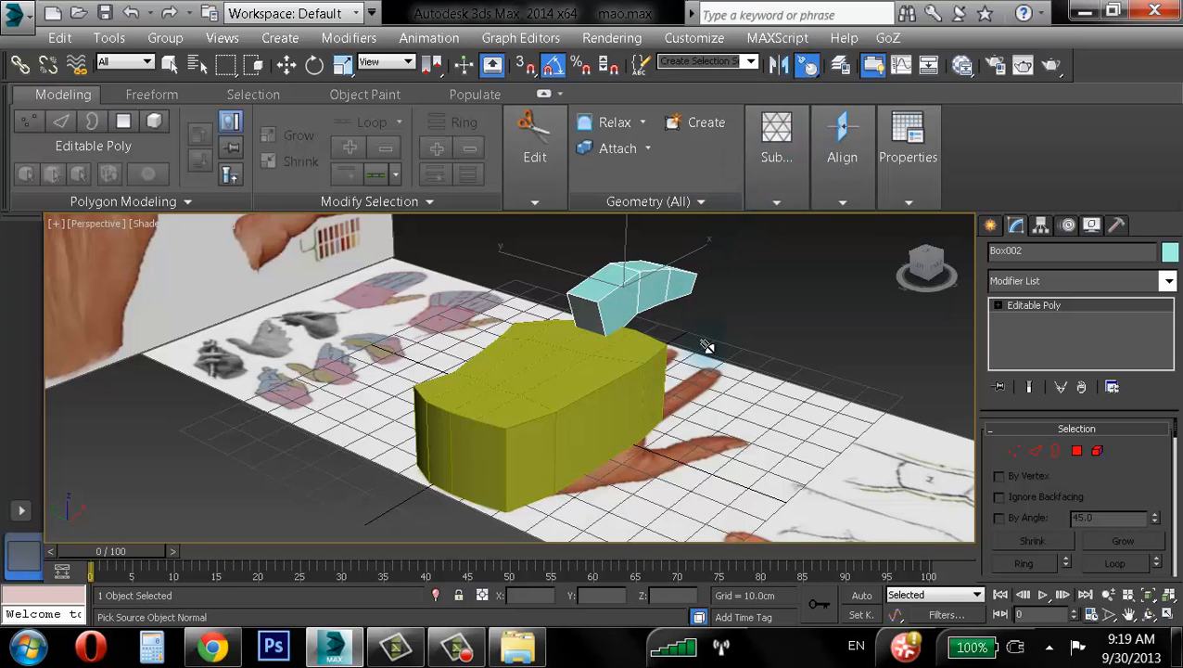
scroll(707, 346, "up", 8)
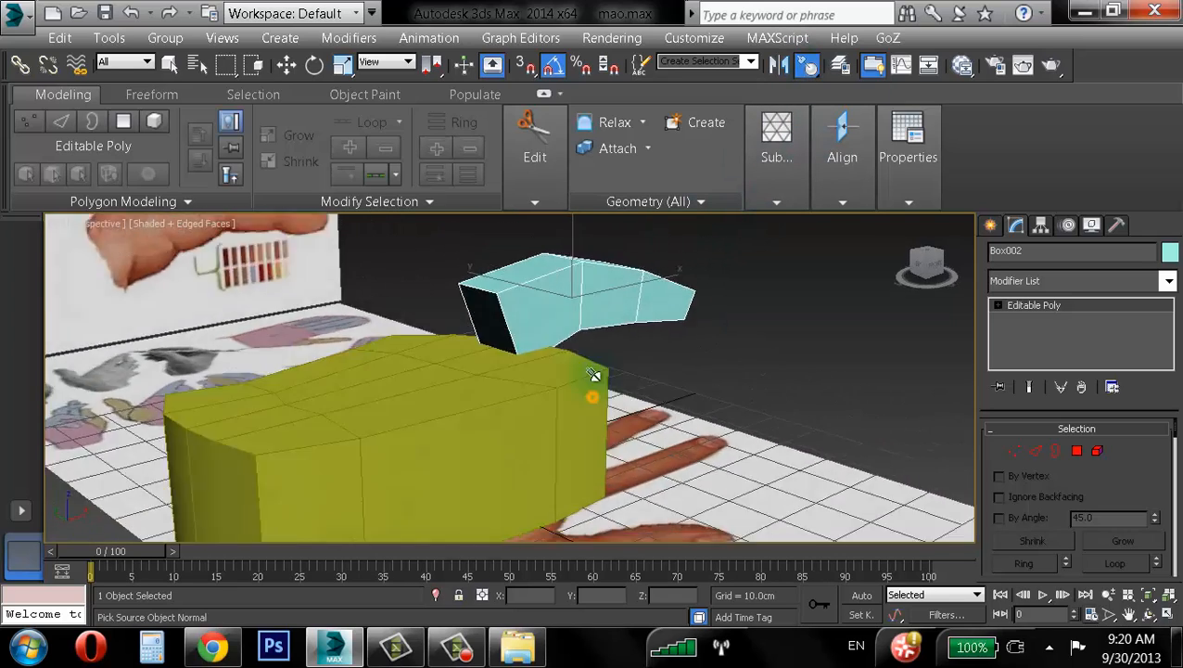
middle_click_drag(593, 375, 484, 369, "alt")
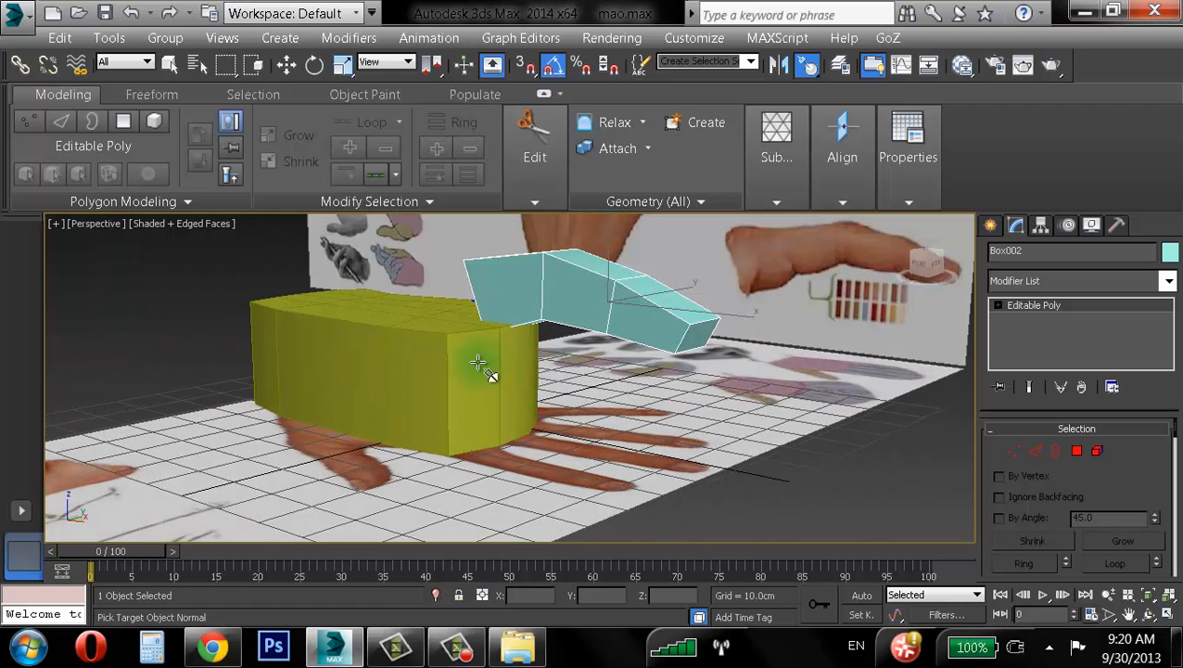
left_click(479, 372)
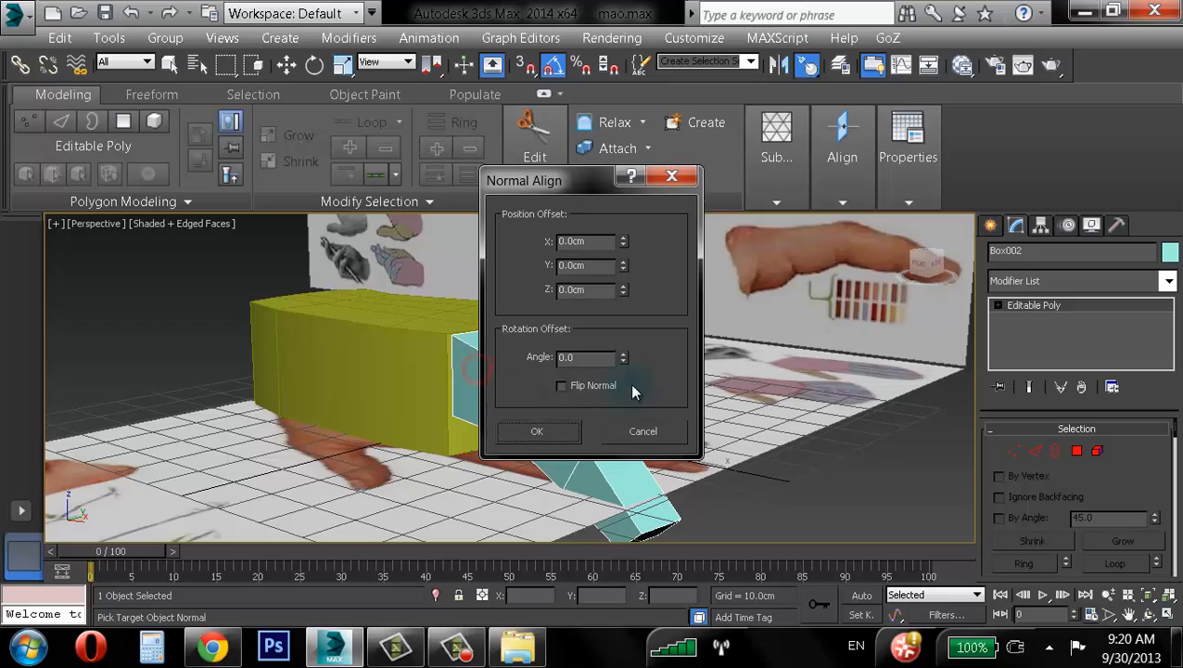
left_click(557, 433)
- Check the aligned finger box from the front and undo its alignment to the palm box
middle_click_drag(557, 433, 694, 399, "alt")
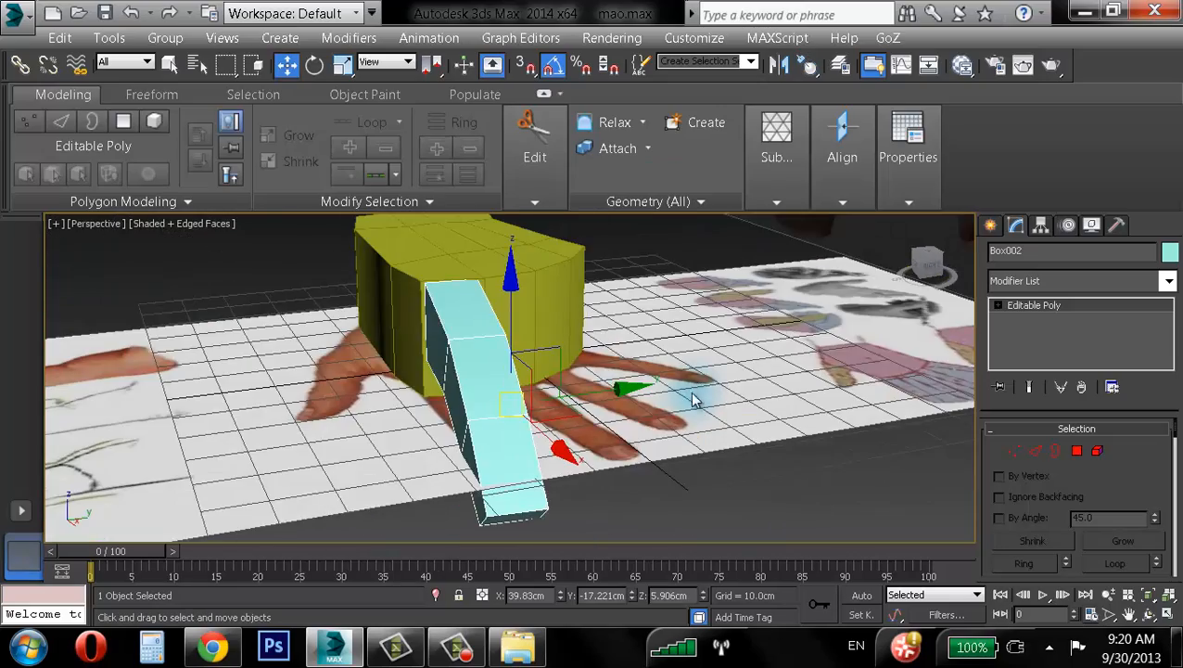
middle_click_drag(615, 383, 711, 362, "alt")
key("ctrl+z")
key("ctrl+z")
key("ctrl+z")
key("ctrl+z")
key("ctrl+z")
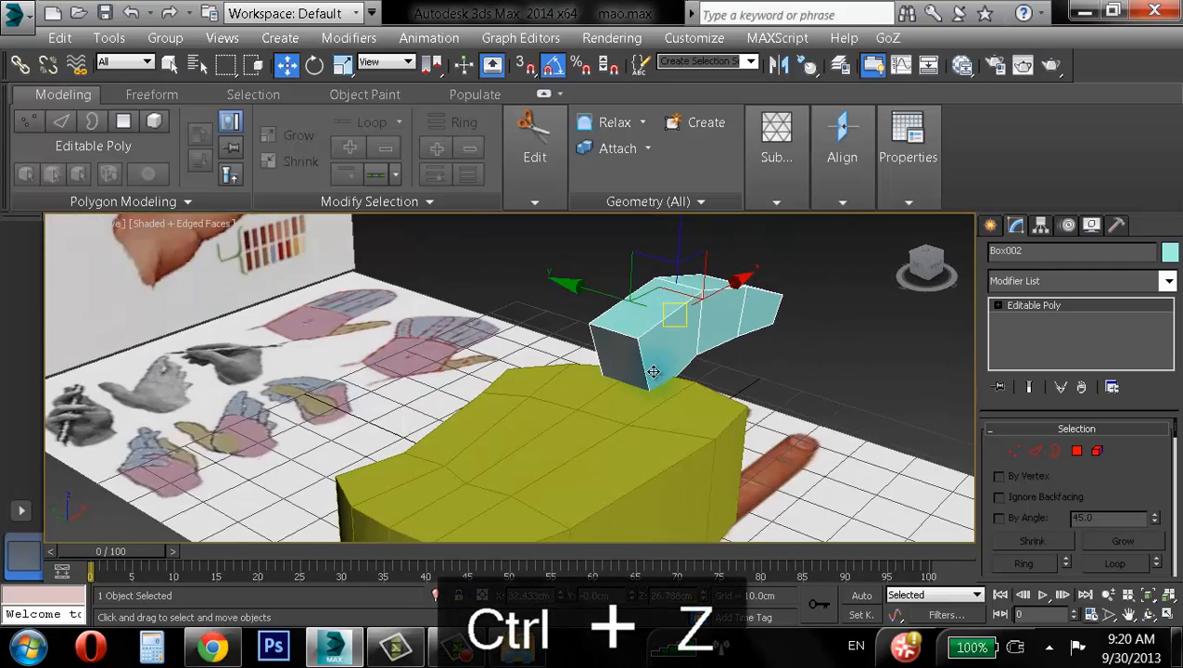
key("ctrl+z")
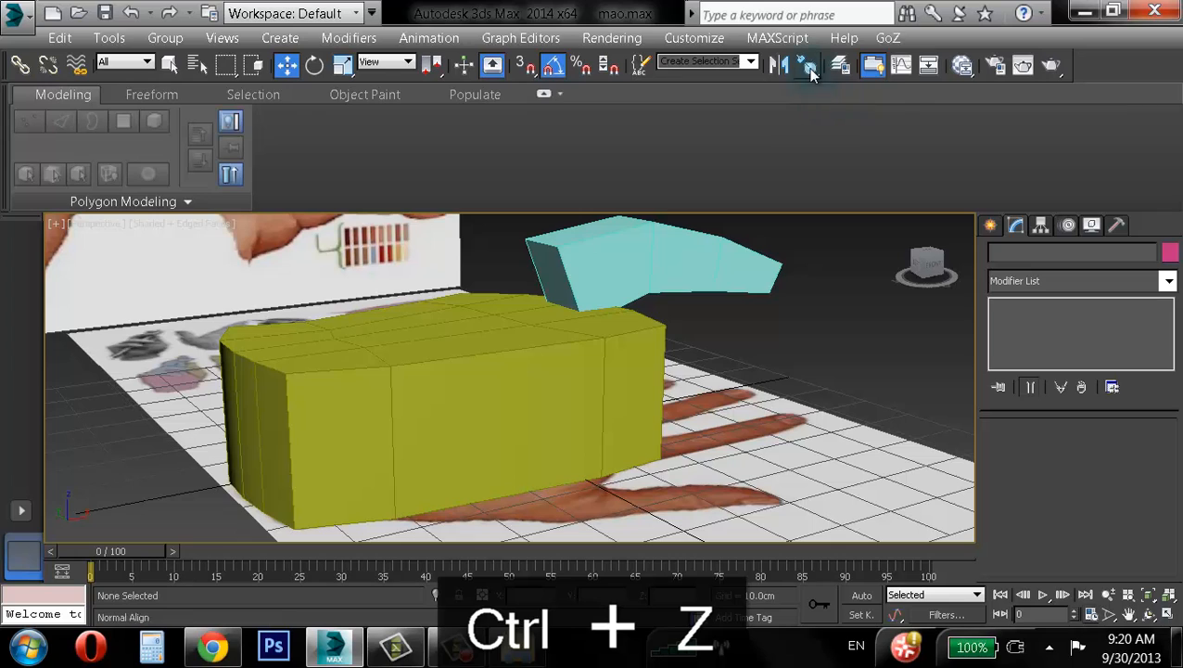
- Reselect the finger box and bring its base face into view for another Normal Align
left_click(810, 71)
left_click(660, 397)
left_click(682, 270)
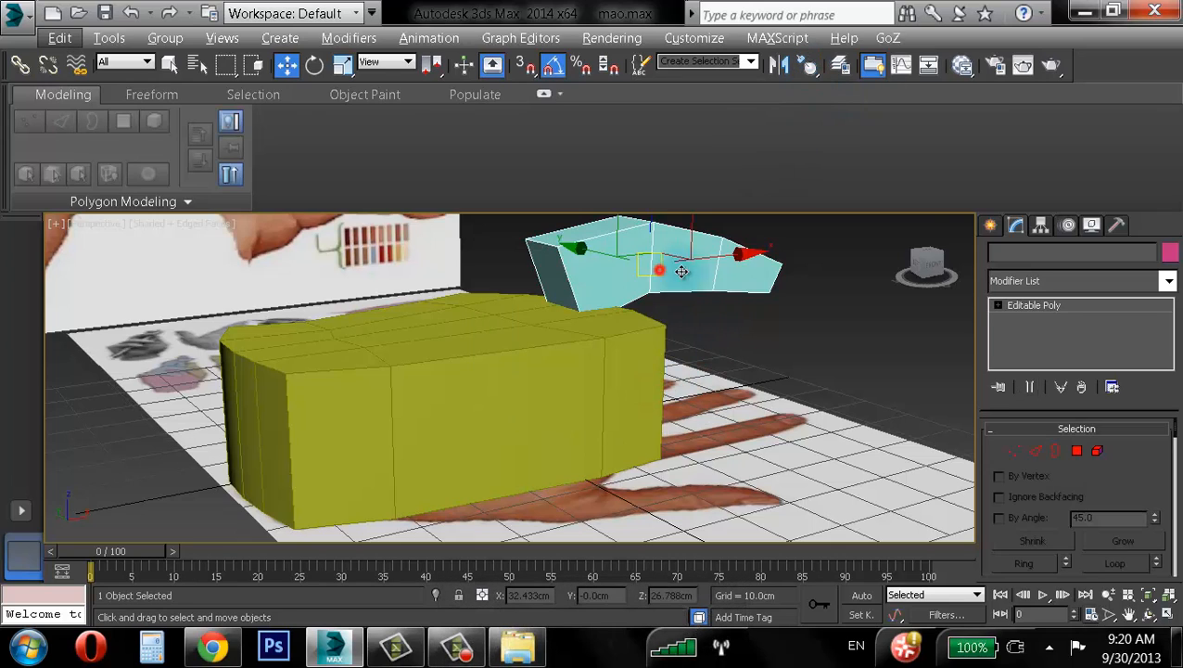
middle_click_drag(682, 271, 667, 303, "alt")
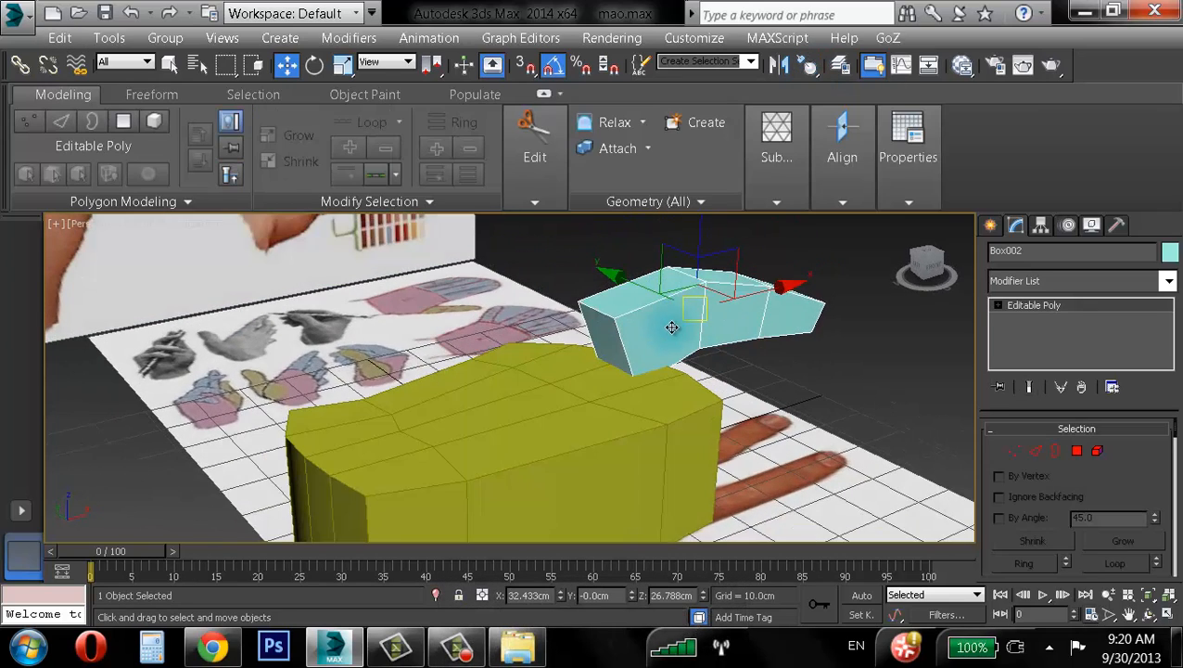
middle_click_drag(686, 343, 801, 403, "alt")
left_click(810, 71)
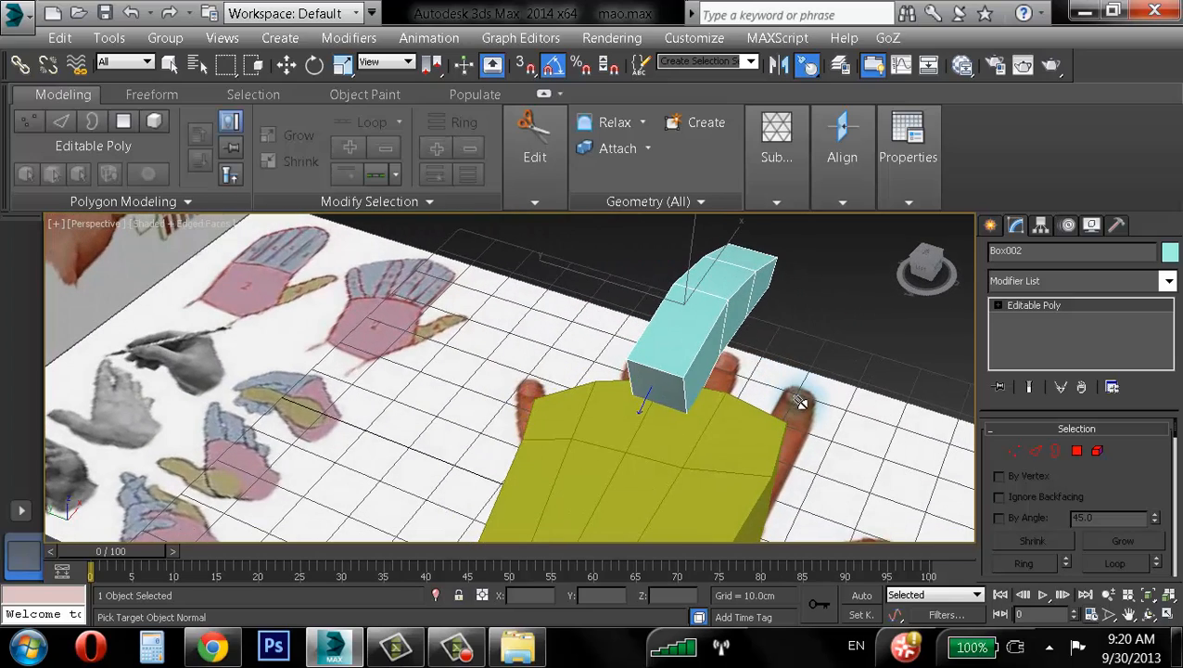
left_click(656, 391)
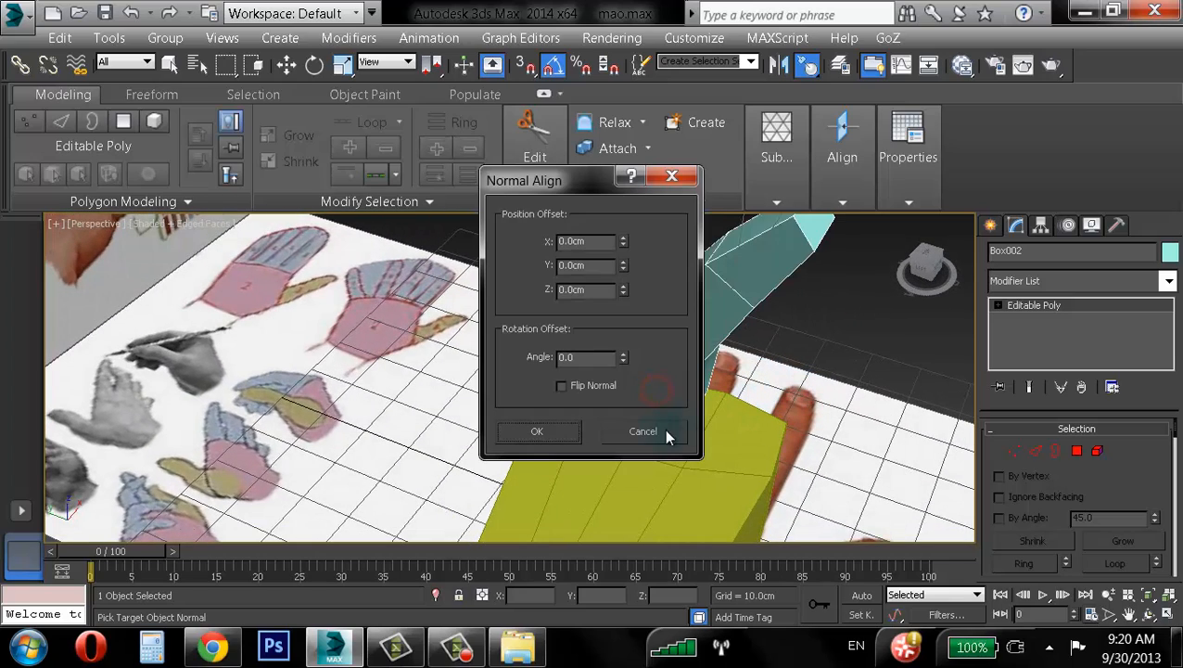
left_click(665, 430)
- Normal Align the finger box's base face to the palm's front face above the index finger, and shift the box to about X 41.8 cm
left_click(806, 65)
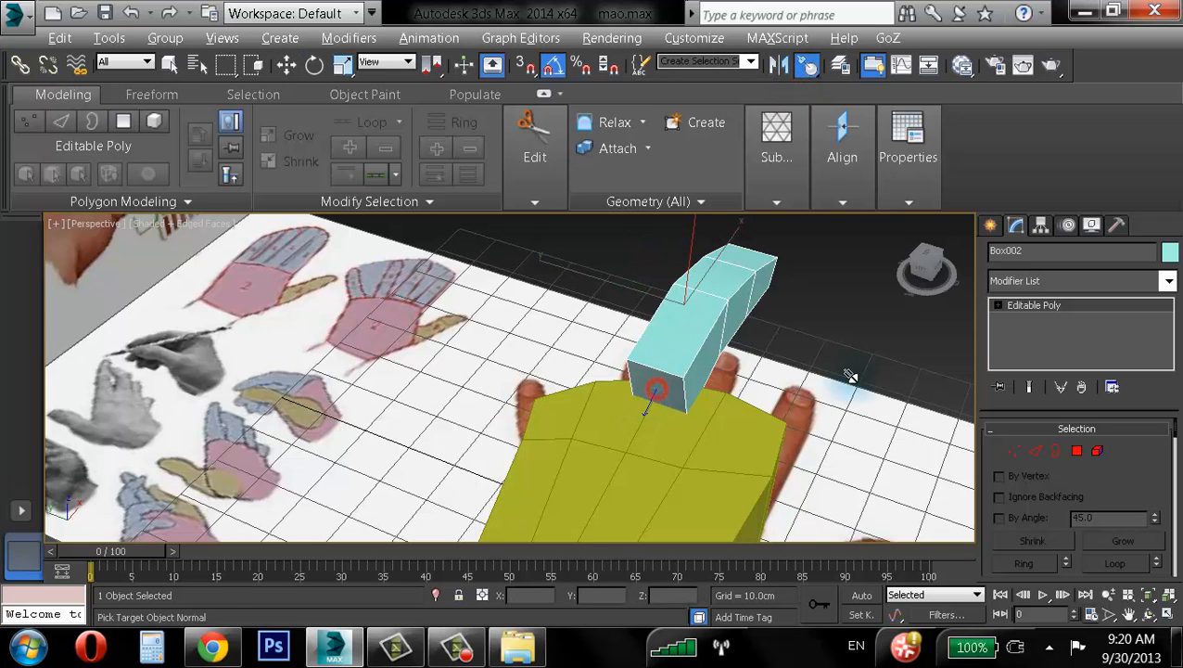
middle_click_drag(851, 376, 612, 371, "alt")
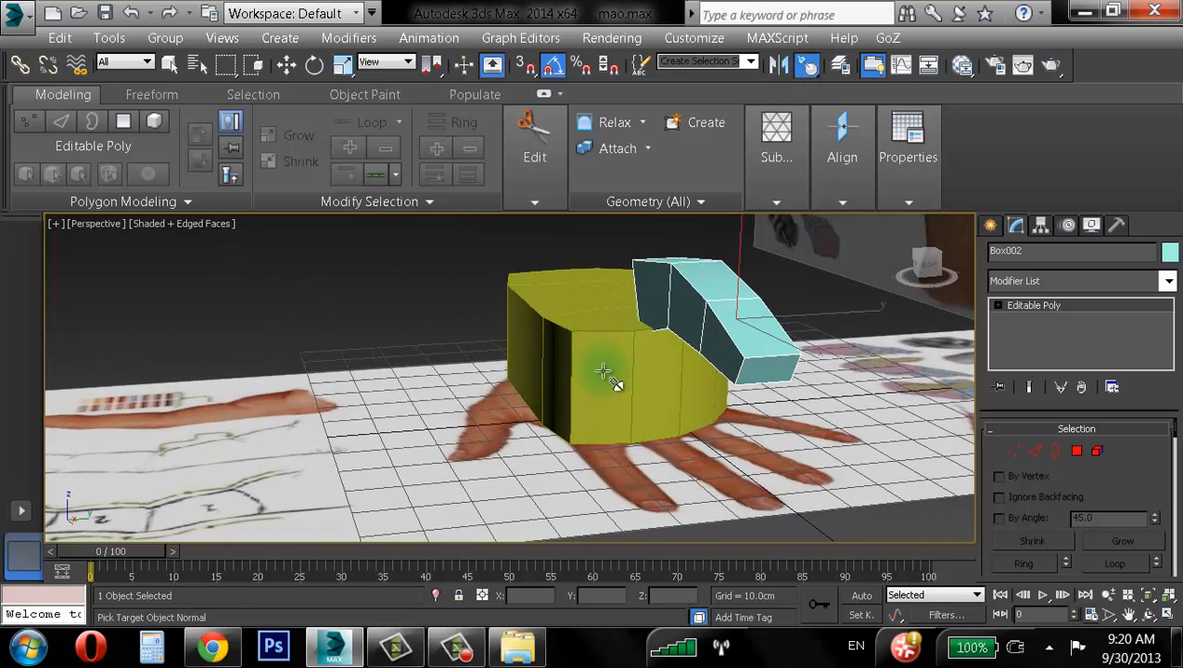
left_click(605, 372)
left_click(536, 430)
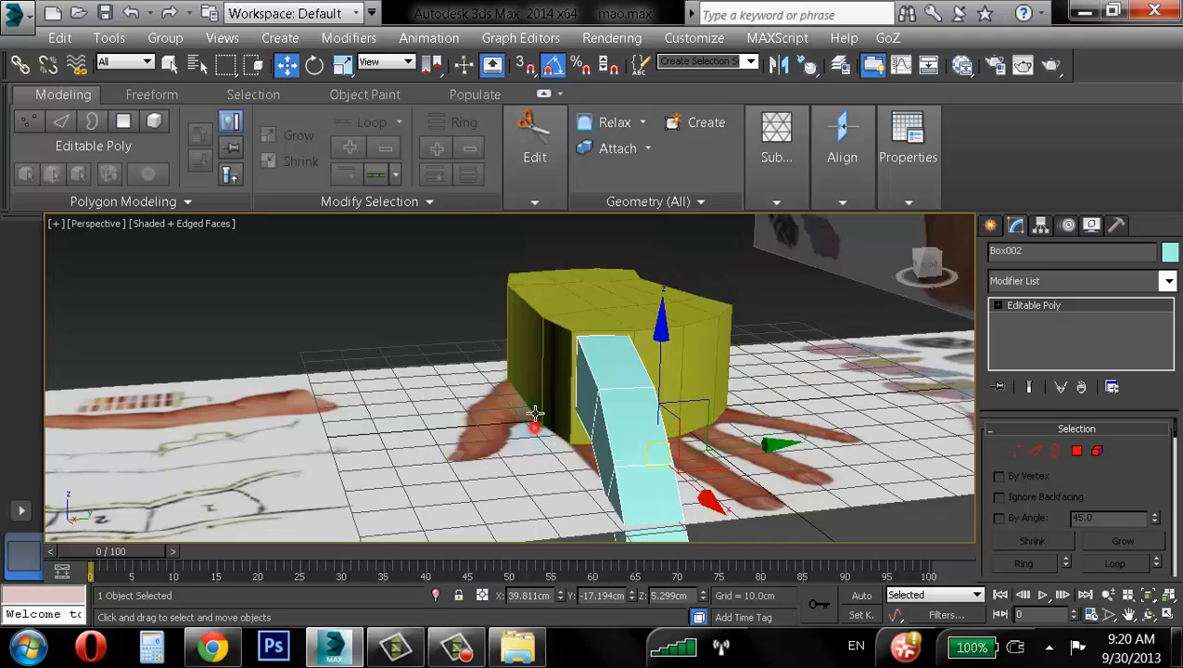
middle_click_drag(536, 430, 601, 362, "alt")
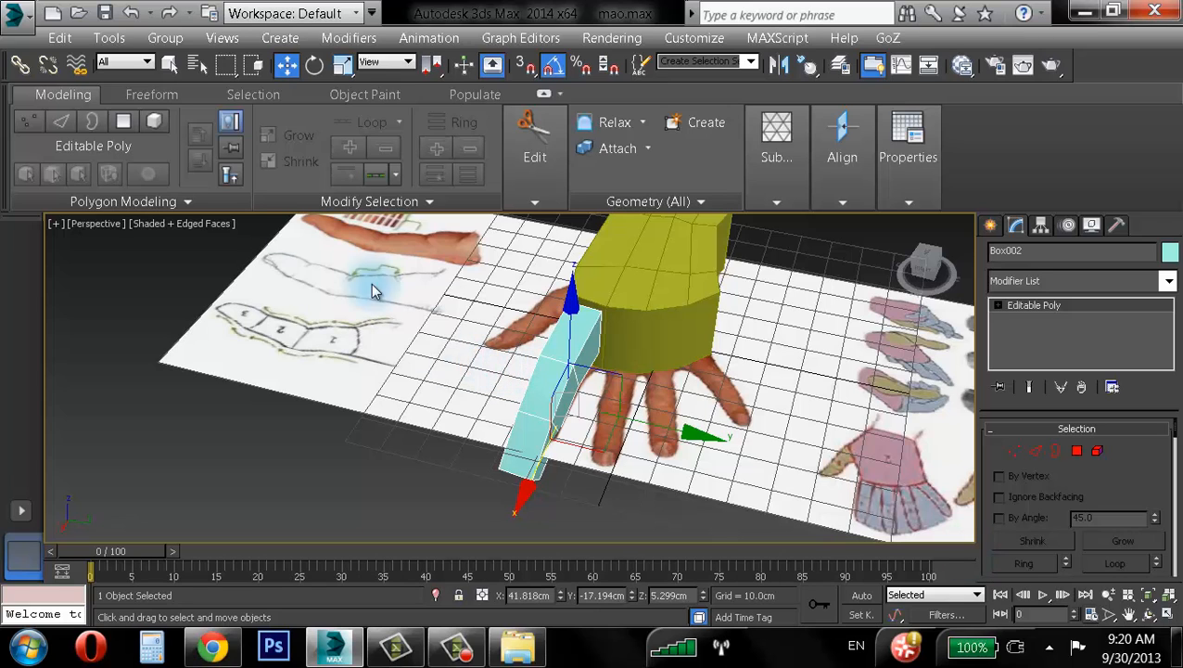
- Return to the four-viewport layout and show the finger box over the index finger photo in a maximized Top view
key("F9")
middle_click_drag(289, 308, 366, 306)
scroll(343, 320, "down", 4)
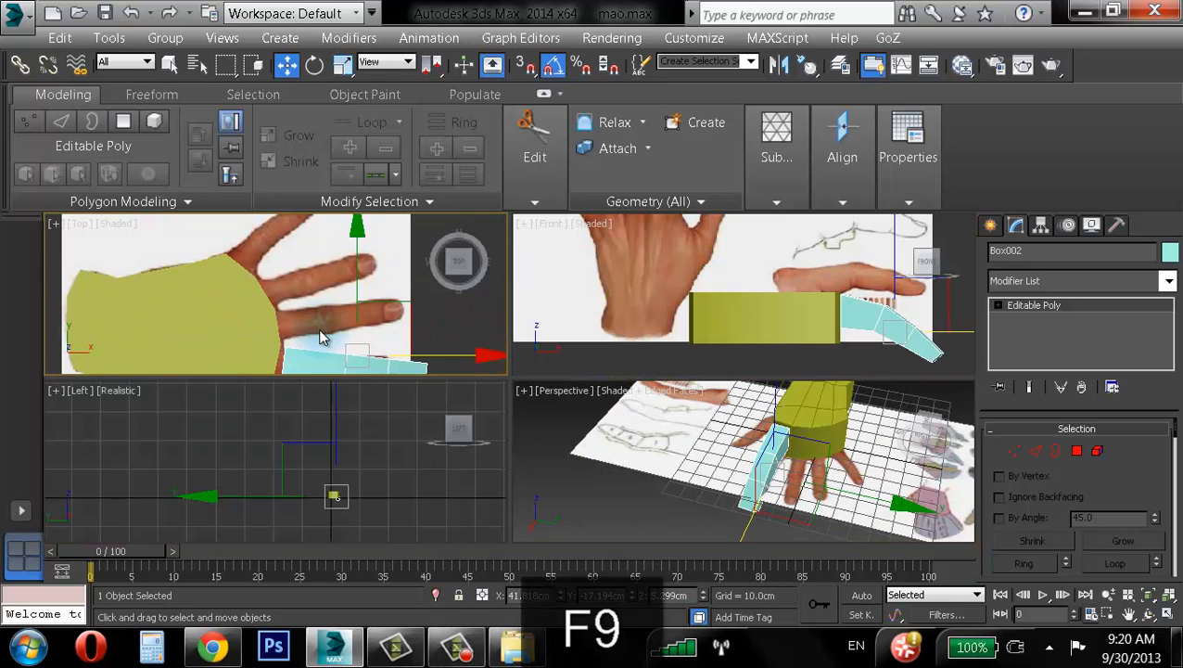
middle_click_drag(326, 340, 309, 249)
scroll(315, 269, "up", 2)
middle_click_drag(328, 290, 336, 320)
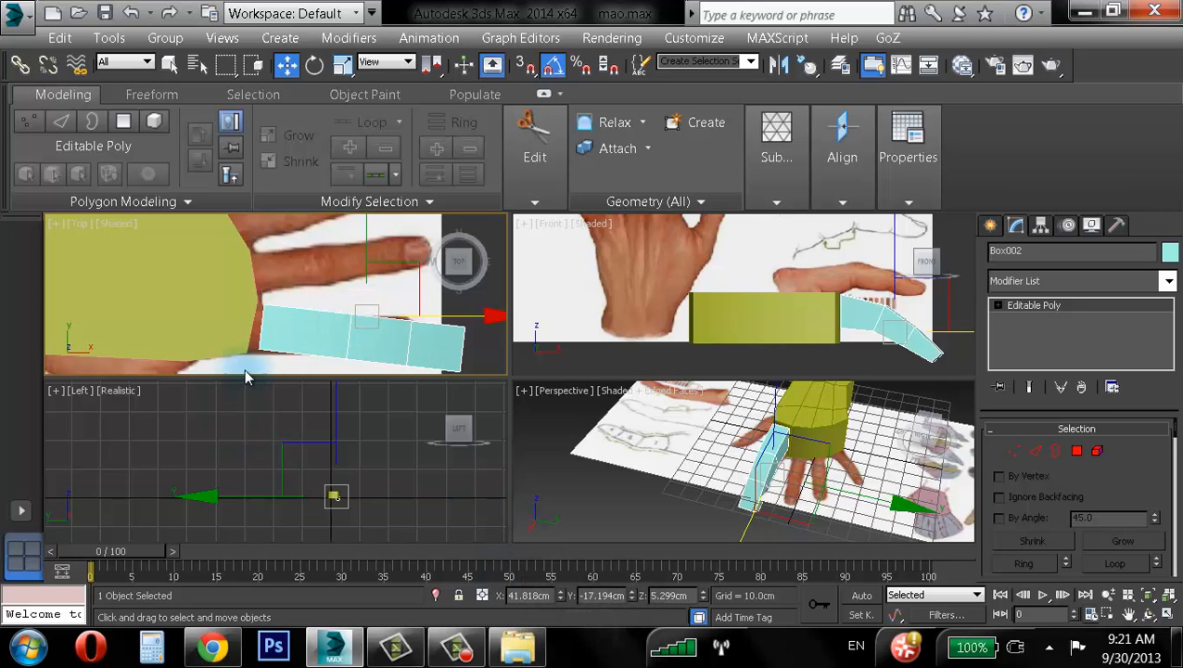
middle_click_drag(304, 295, 284, 260)
scroll(629, 332, "down", 2)
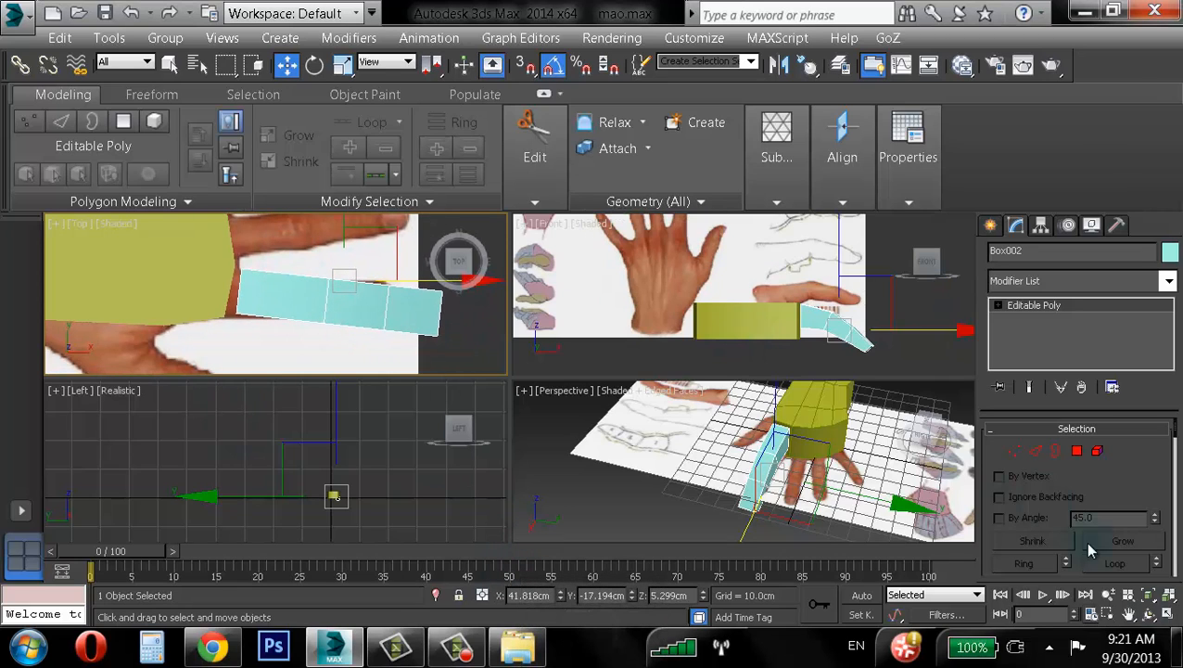
left_click(1167, 614)
middle_click_drag(325, 389, 276, 404)
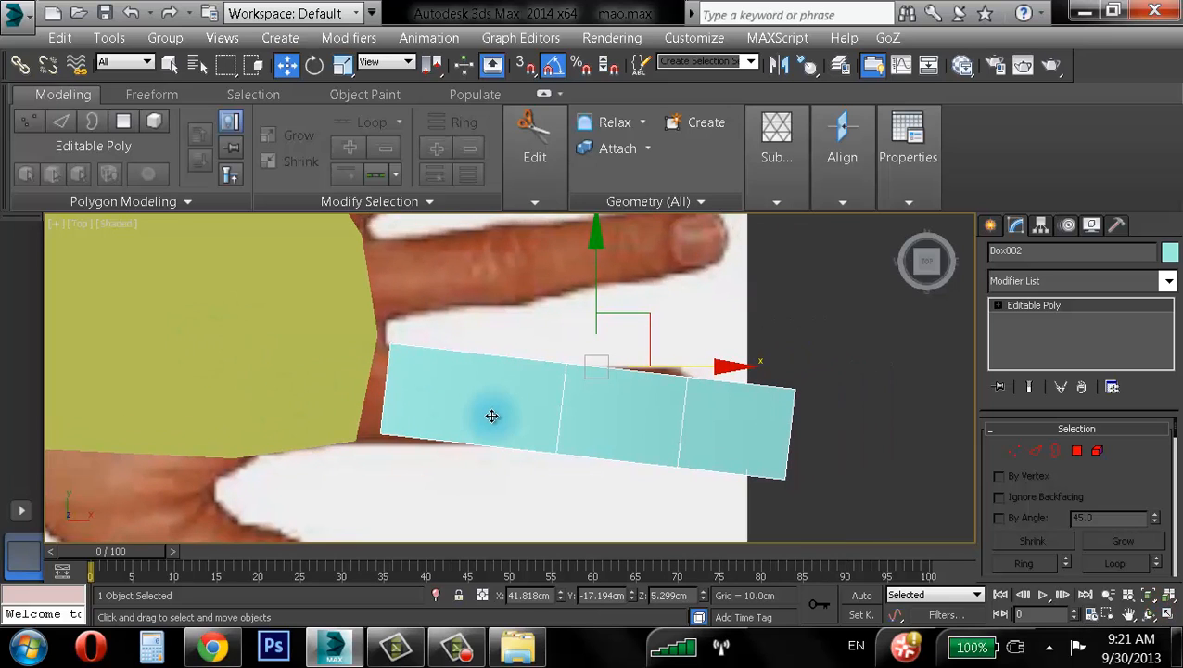
- Make the finger box see-through and try moving its base toward the palm edge, at about X 40.5 cm, Y -17.8 cm
key("alt+x")
middle_click_drag(581, 403, 520, 396)
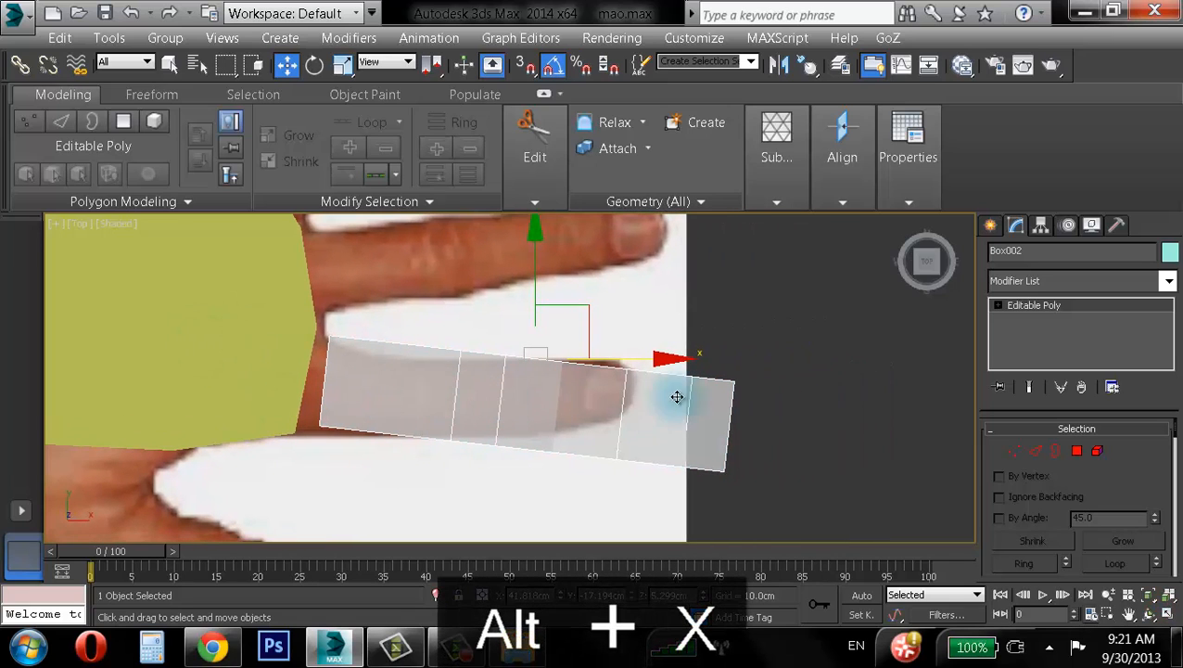
left_click_drag(576, 306, 568, 313)
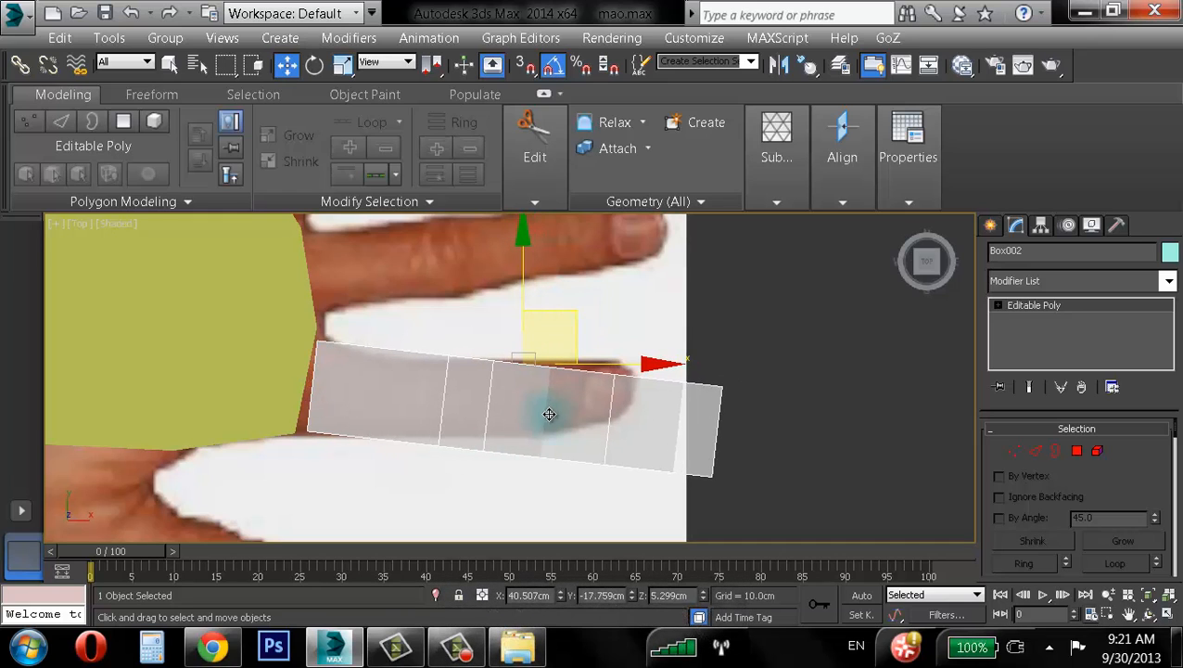
- Try scaling the finger box down to the photo's index finger and moving it against the palm, at about X 36.9 cm, Y -18.3 cm
key("r")
left_click_drag(538, 353, 563, 370)
key("w")
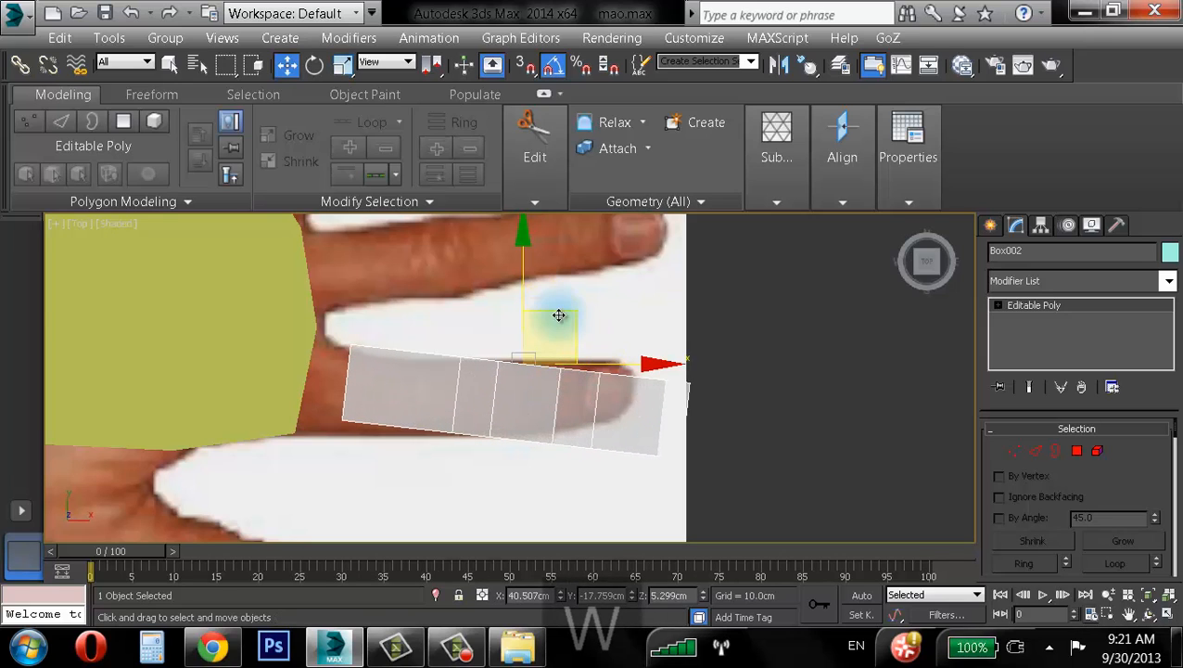
left_click_drag(558, 317, 525, 320)
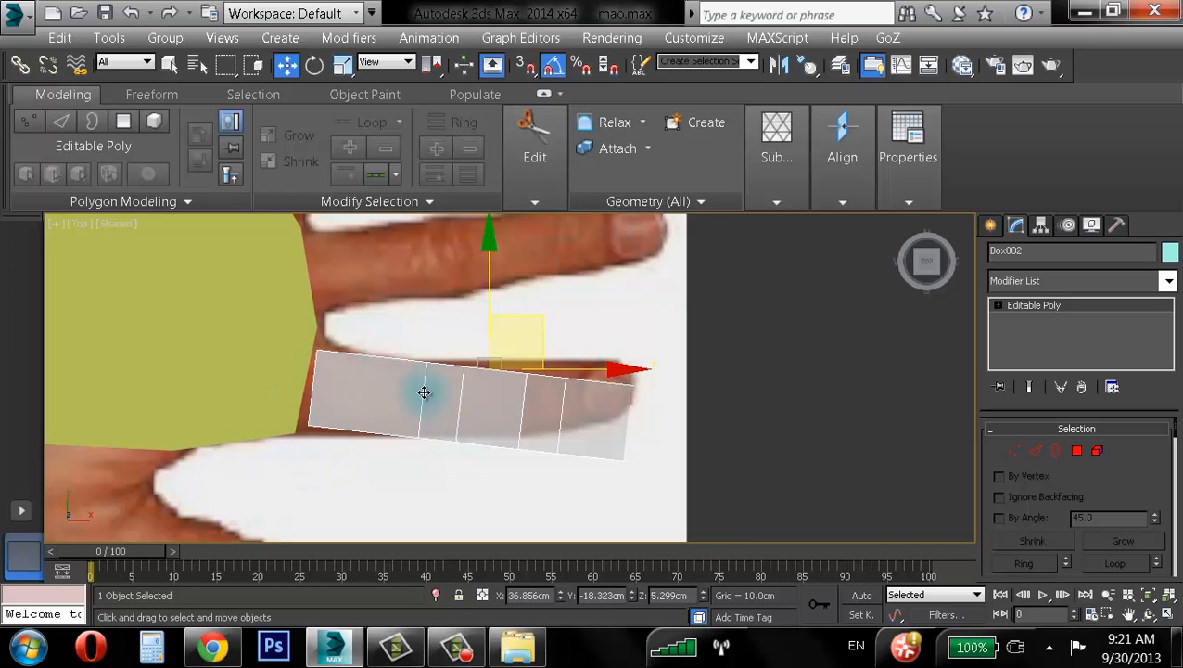
left_click_drag(424, 392, 579, 415)
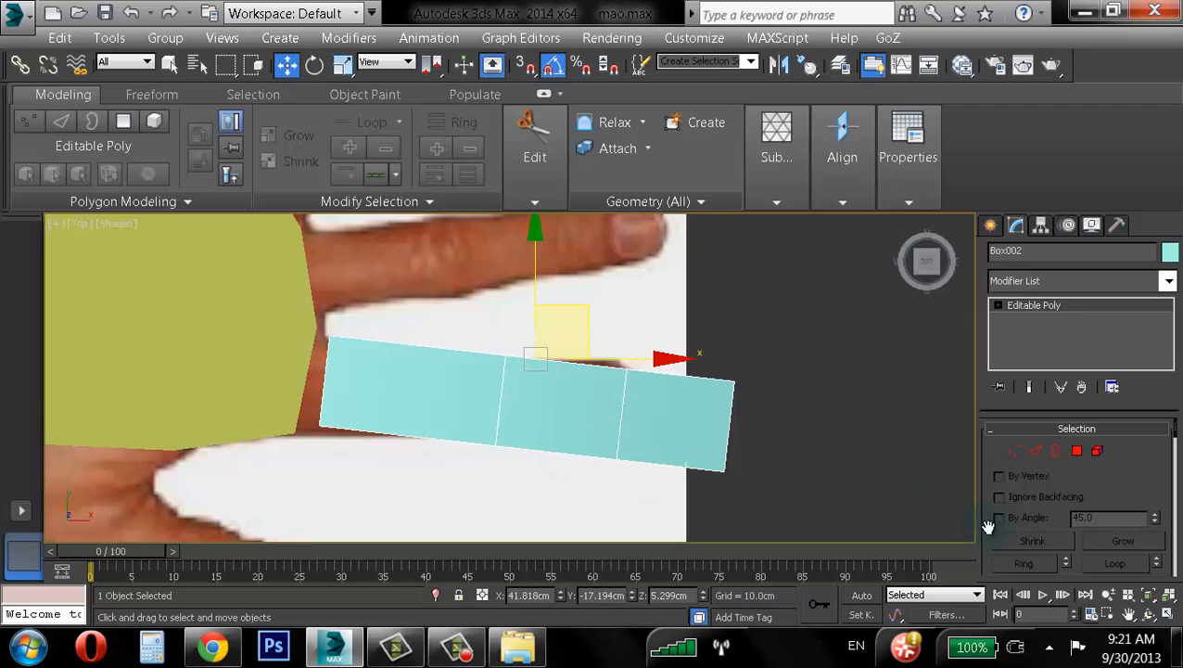
- Undo the last finger box alignment and placement changes, and show the box above the palm in a maximized Perspective view
key("ctrl+z")
key("ctrl+z")
key("ctrl+z")
key("ctrl+z")
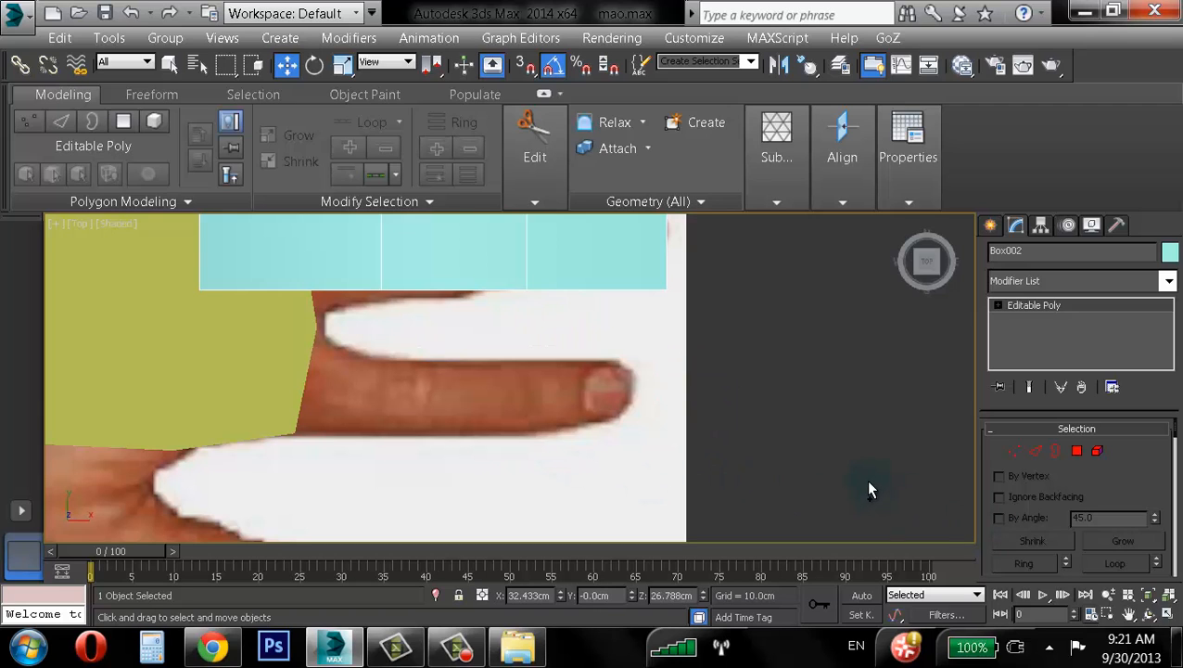
left_click(1169, 617)
middle_click_drag(729, 457, 786, 450, "alt")
left_click(1167, 617)
middle_click_drag(488, 389, 556, 353, "alt")
middle_click_drag(567, 299, 631, 273, "alt")
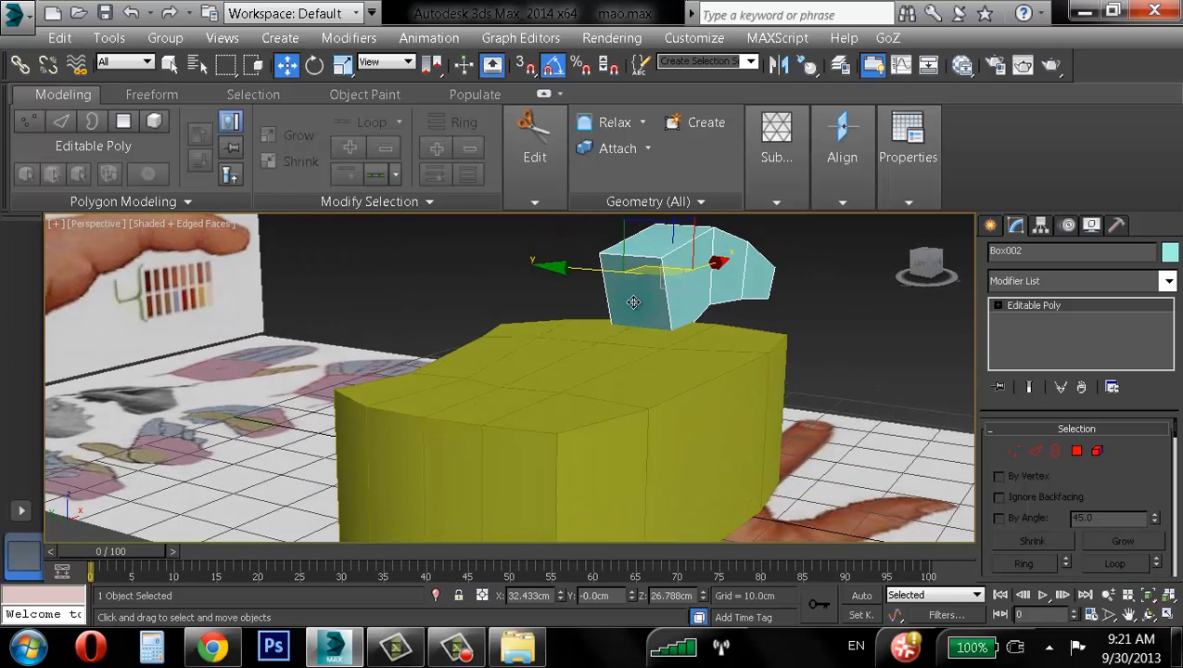
- Examine the finger box's base polygon and the palm's front face, and leave polygon editing
key("4")
left_click(639, 296)
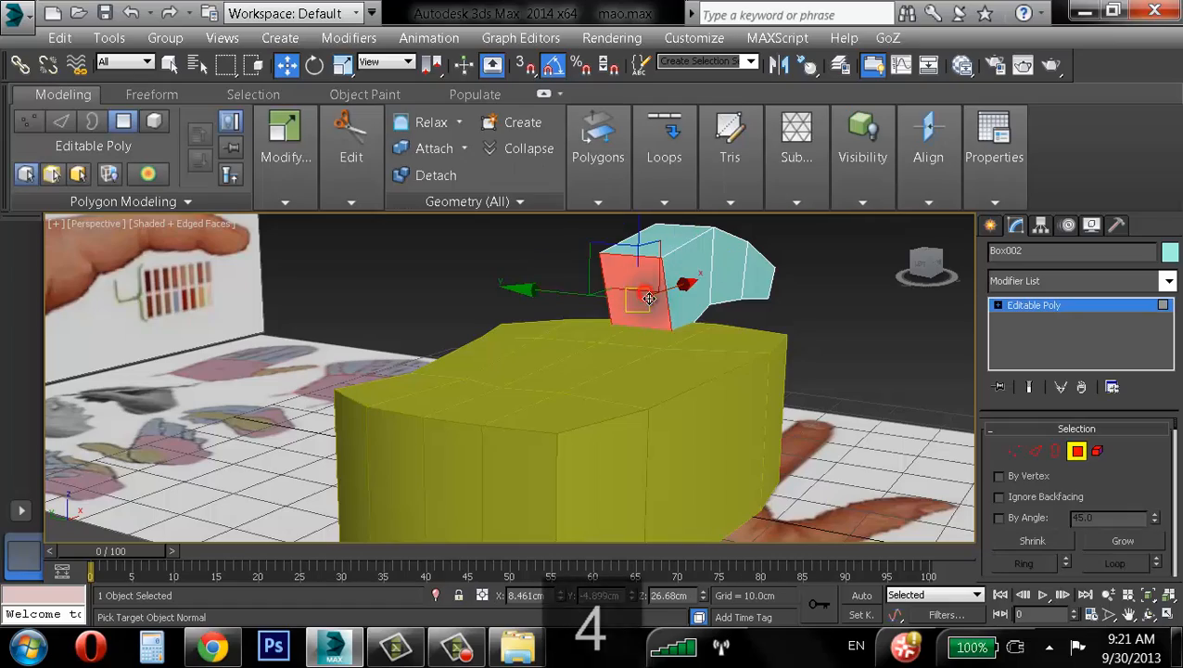
middle_click_drag(713, 325, 507, 345, "alt")
left_click(551, 395)
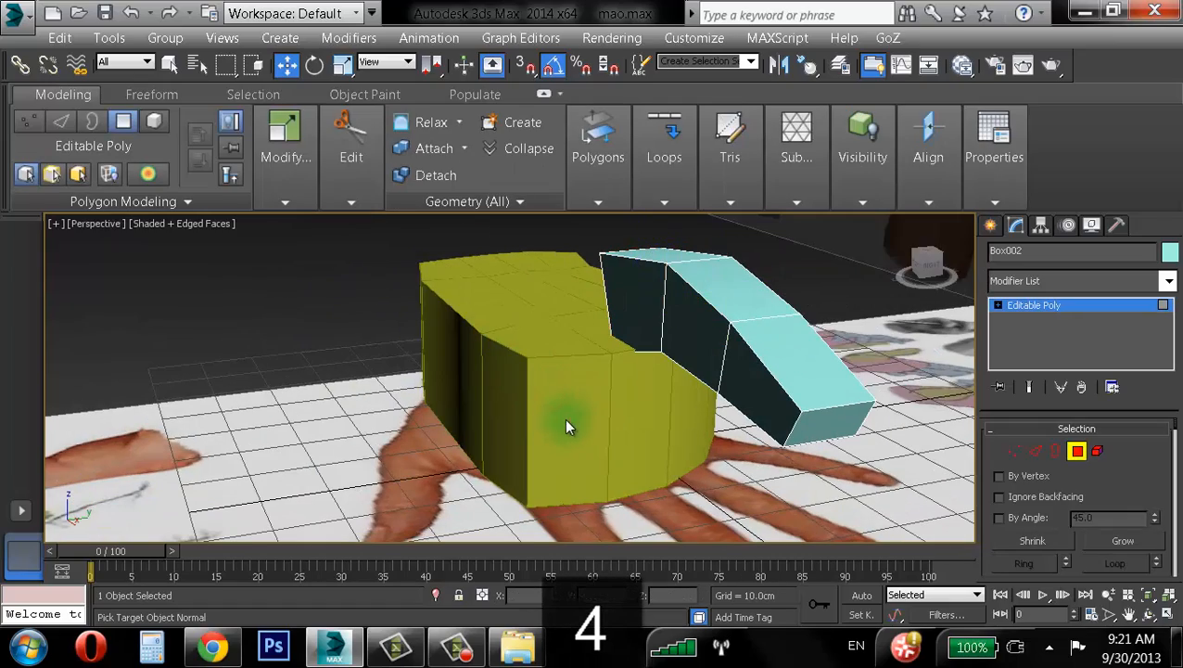
middle_click_drag(567, 420, 587, 369, "alt")
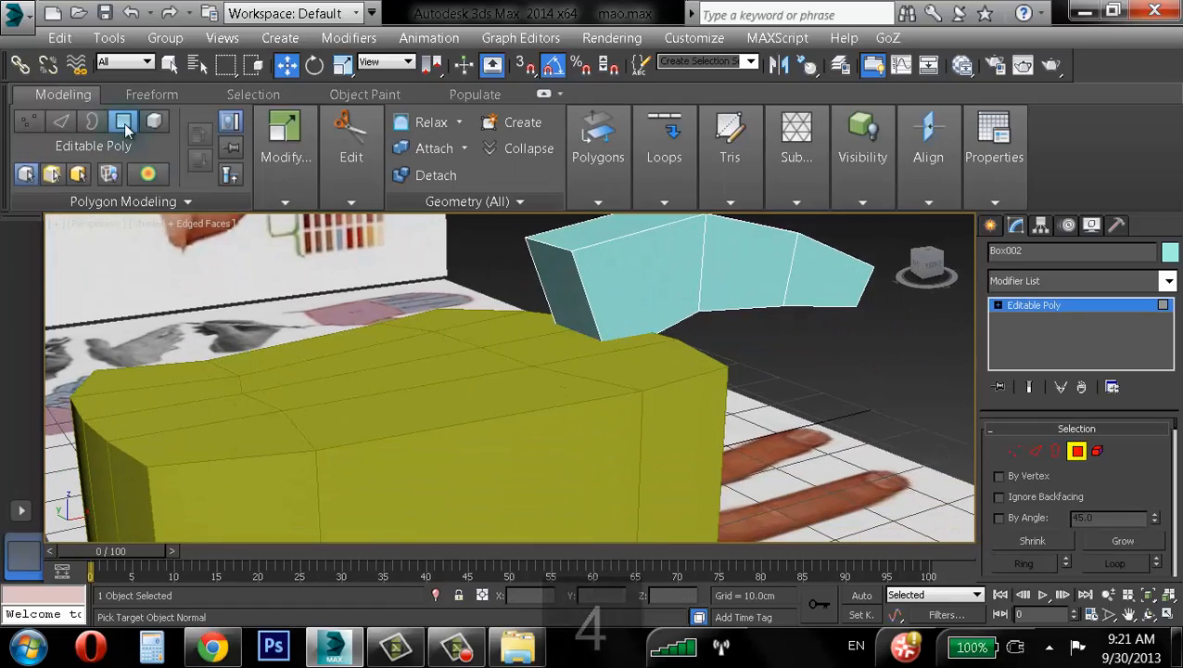
left_click(125, 127)
middle_click_drag(410, 303, 571, 251, "alt")
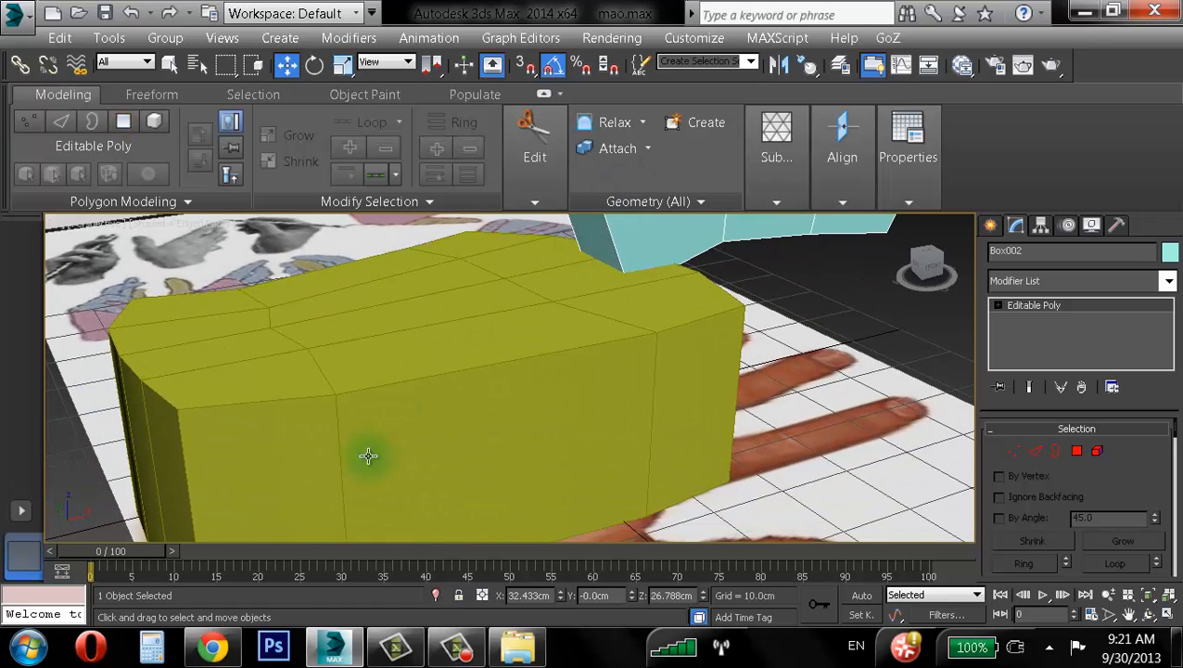
- Open the Windows Magnifier and enlarge the area around the alignment tools and the finger box
left_click(29, 648)
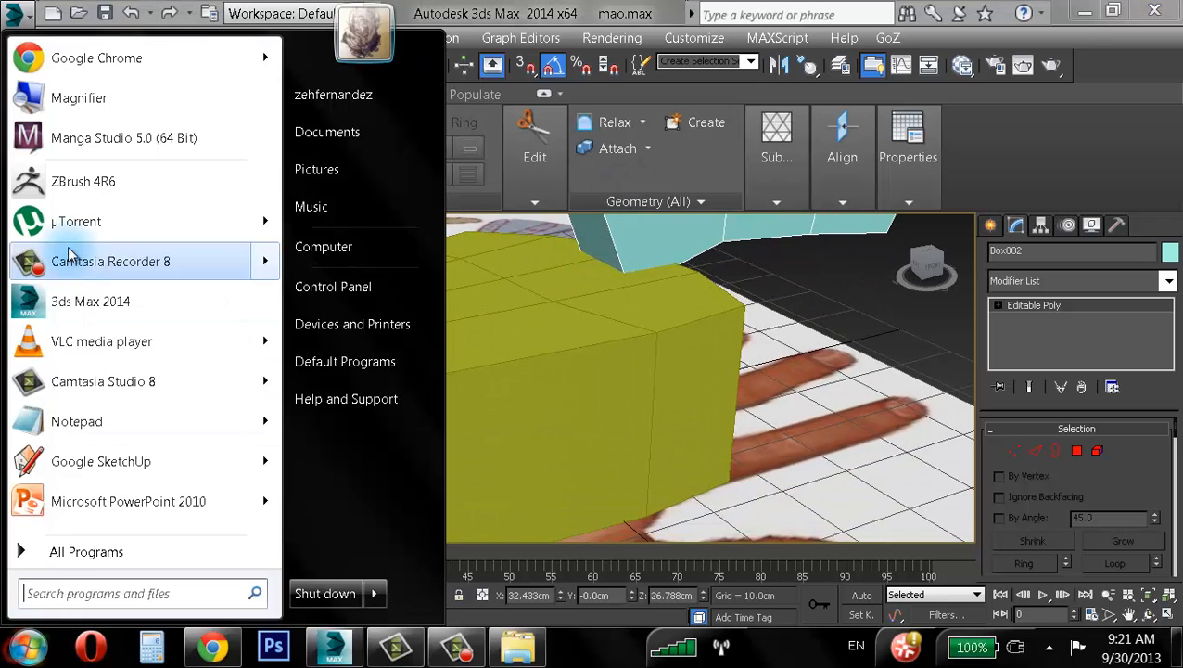
left_click(109, 109)
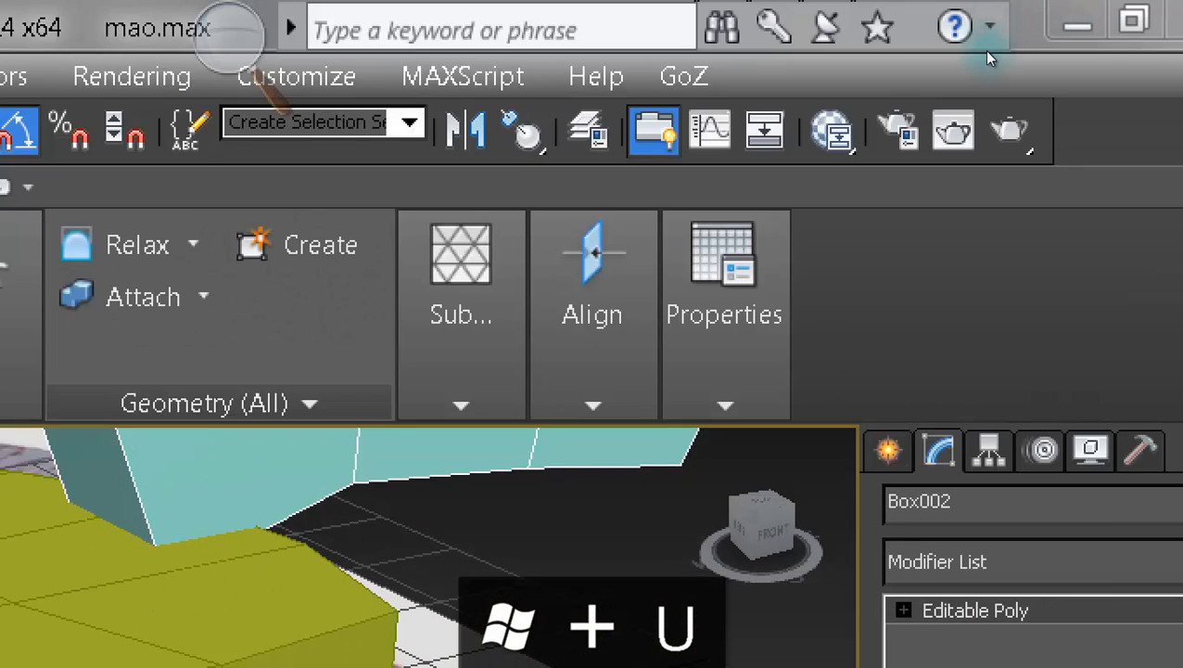
left_click(807, 62)
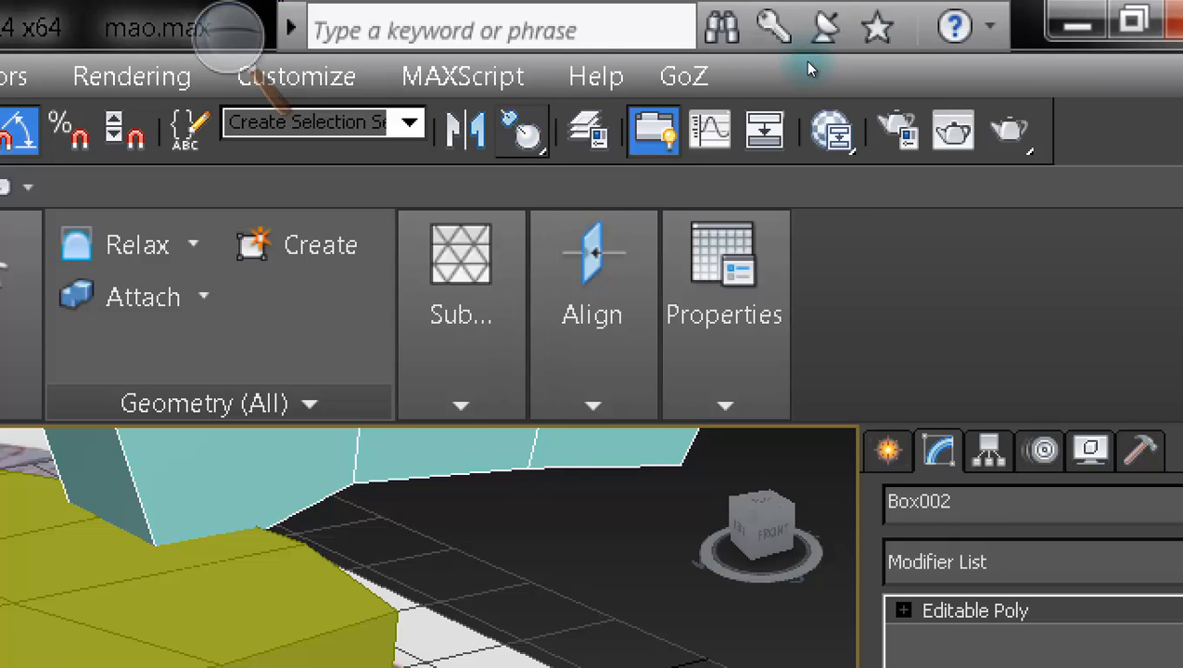
scroll(764, 352, "down", 5)
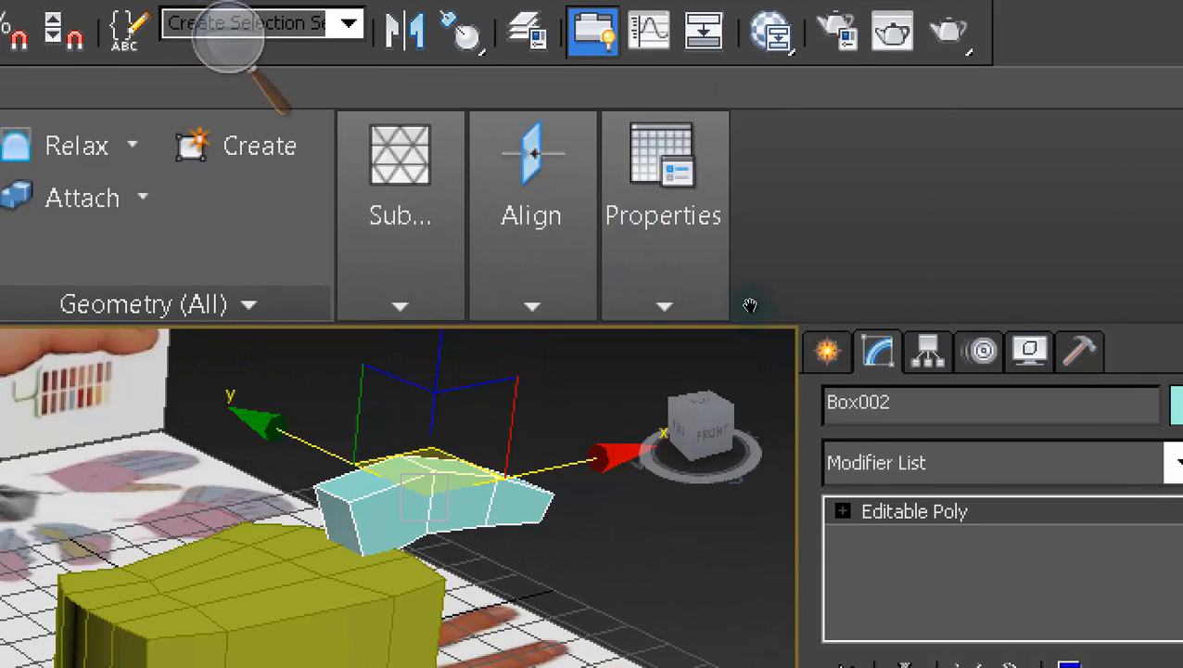
middle_click_drag(751, 305, 759, 267)
- Normal Align the finger box's base face to the palm's front face with zero offsets, and reset the magnification to 100%
left_click(806, 70)
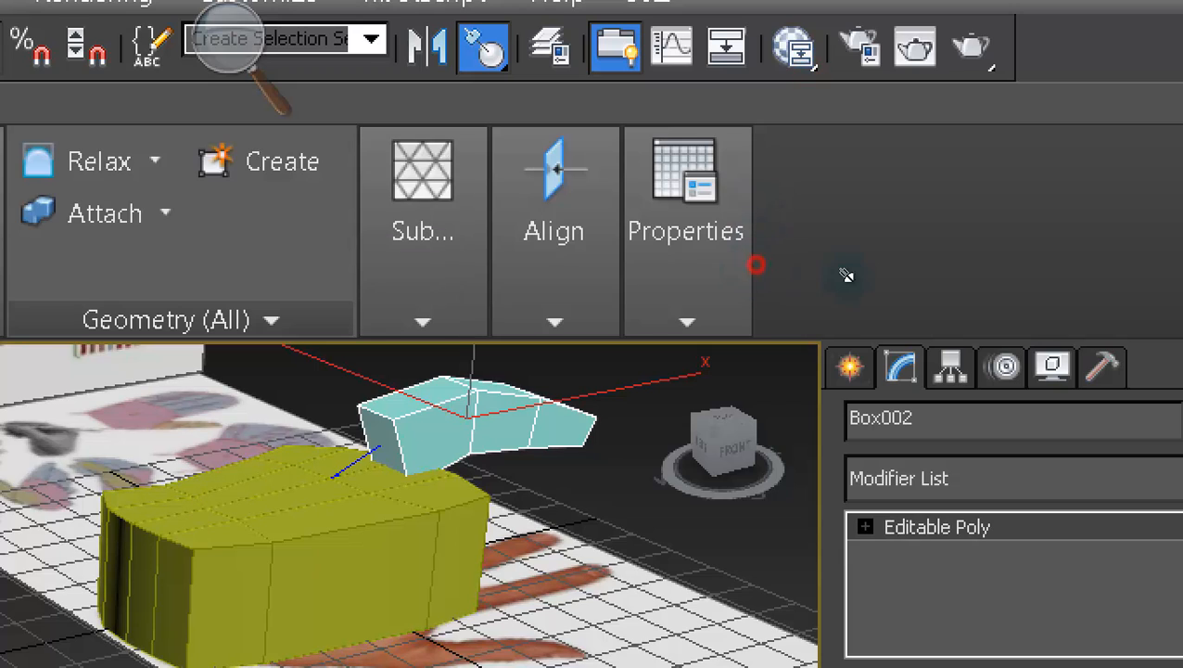
middle_click_drag(838, 311, 666, 312, "alt")
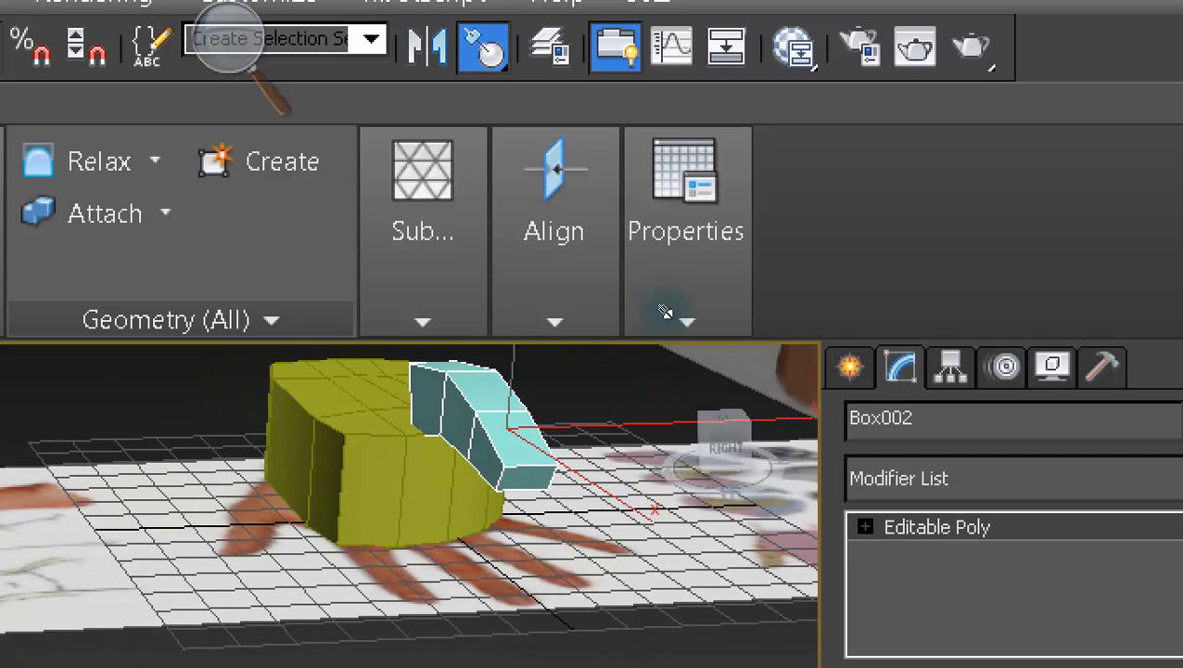
left_click(753, 279)
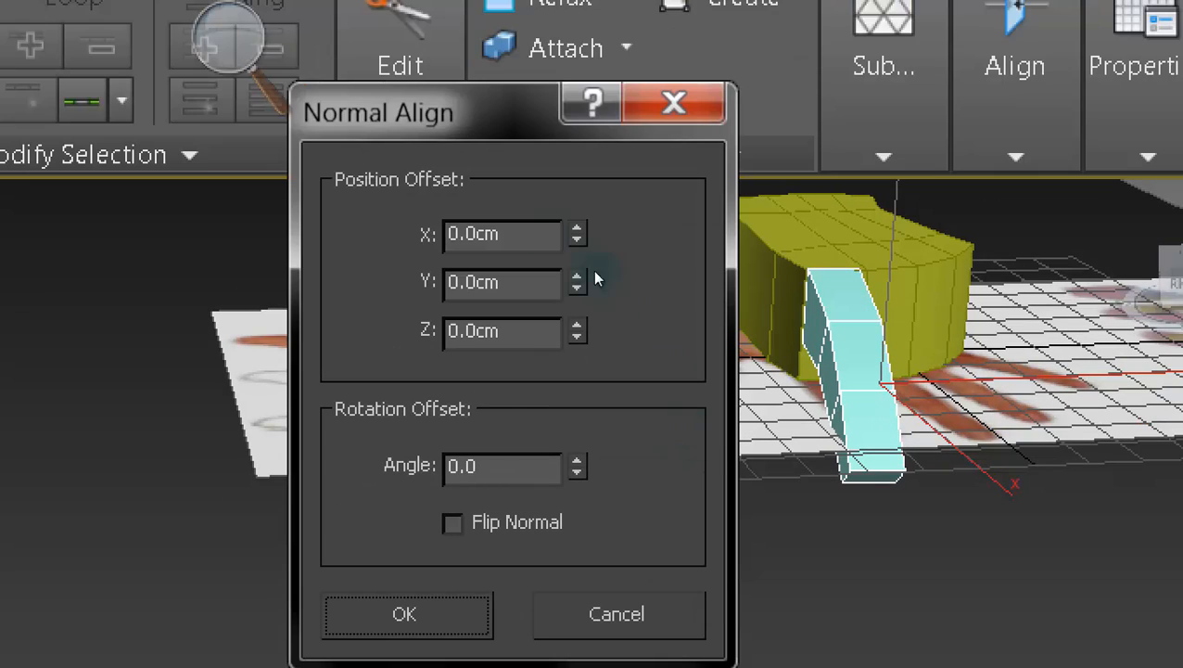
left_click(438, 147)
left_click(443, 158)
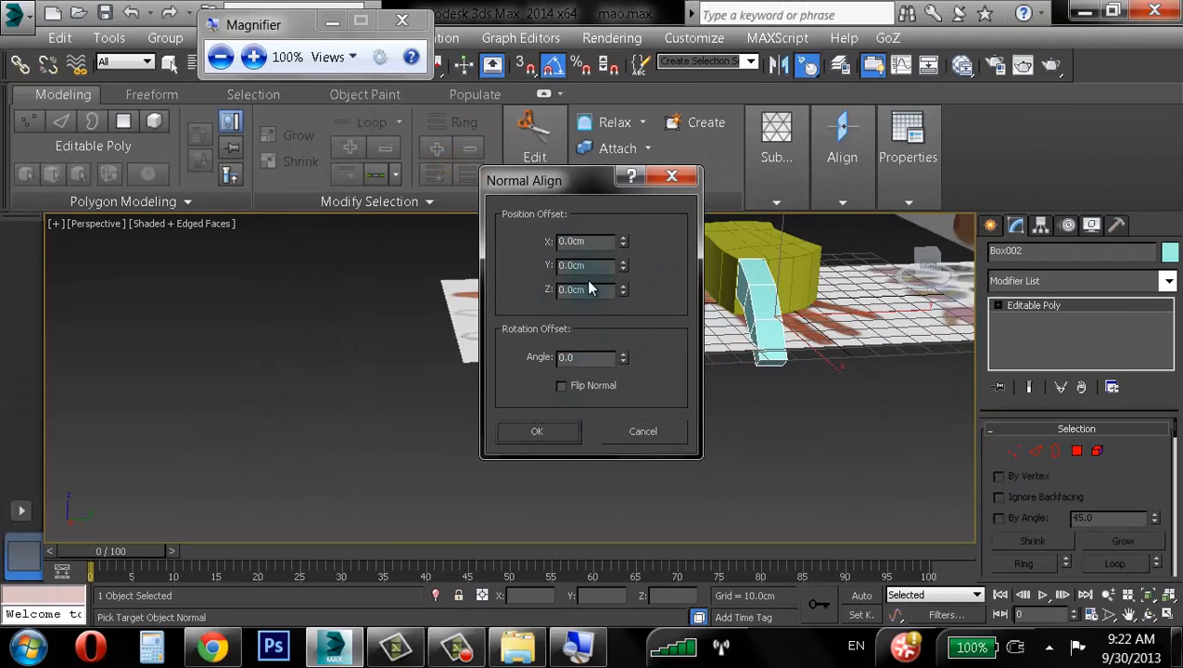
left_click(552, 433)
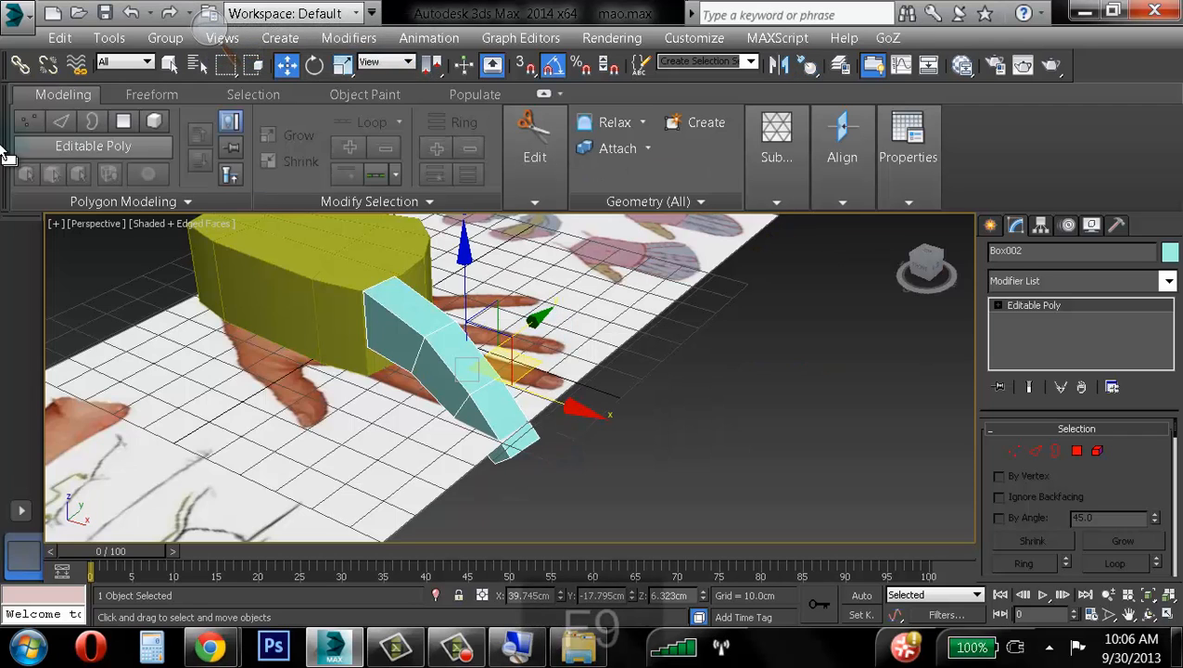
- In a maximized Top view, make the finger box see-through and scale it uniformly to 80% over the index finger photo
key("F9")
middle_click_drag(159, 270, 603, 325, "alt")
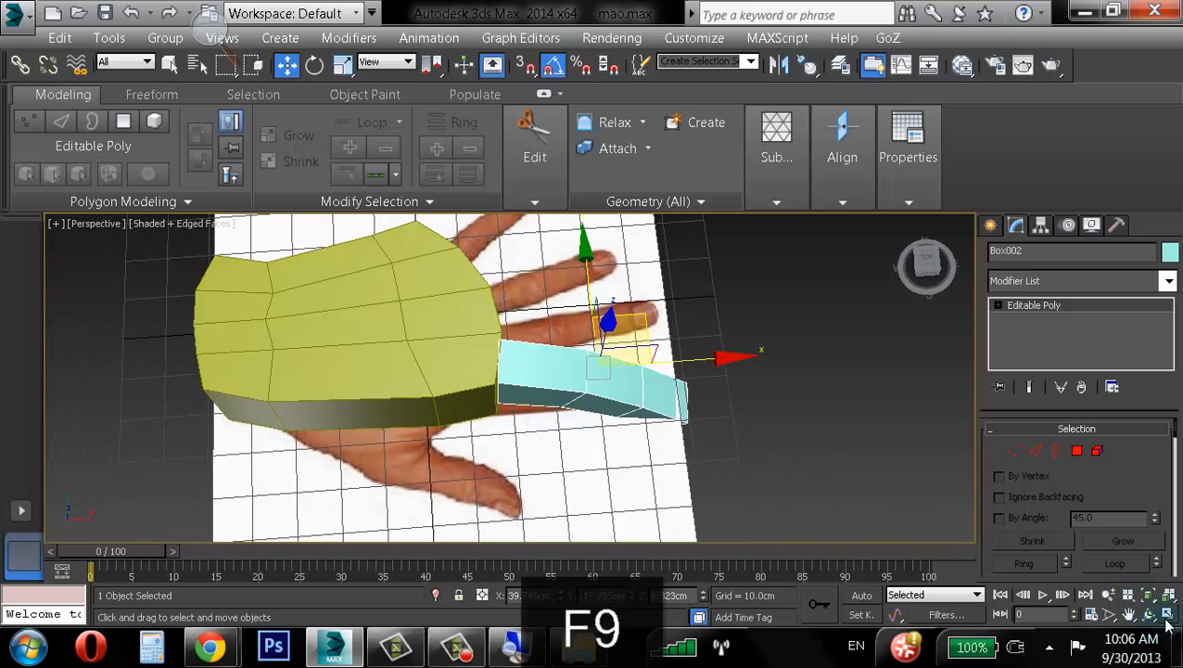
left_click(1167, 616)
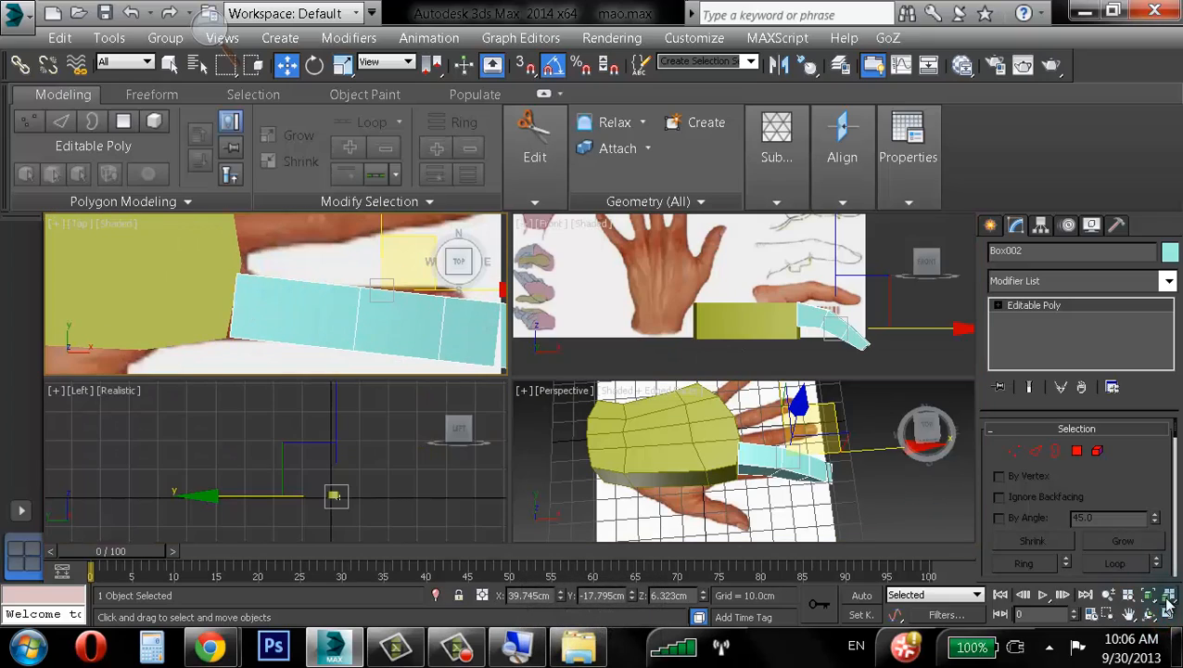
left_click(1167, 603)
middle_click_drag(336, 300, 231, 312)
scroll(232, 312, "down", 3)
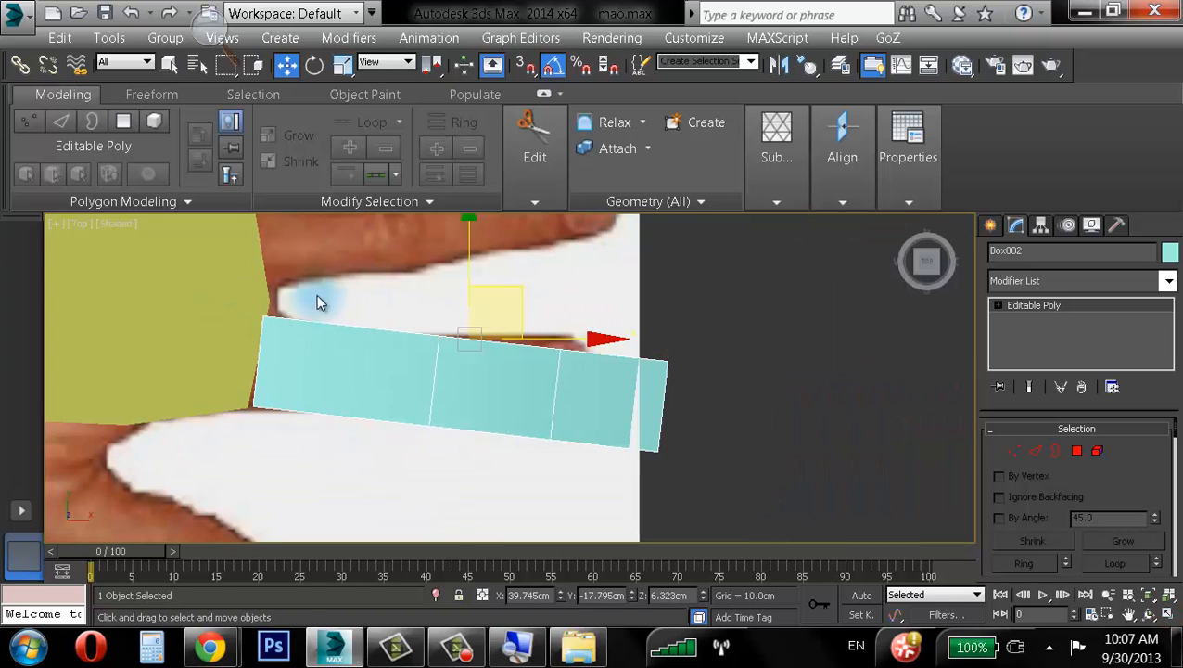
key("r")
key("alt+x")
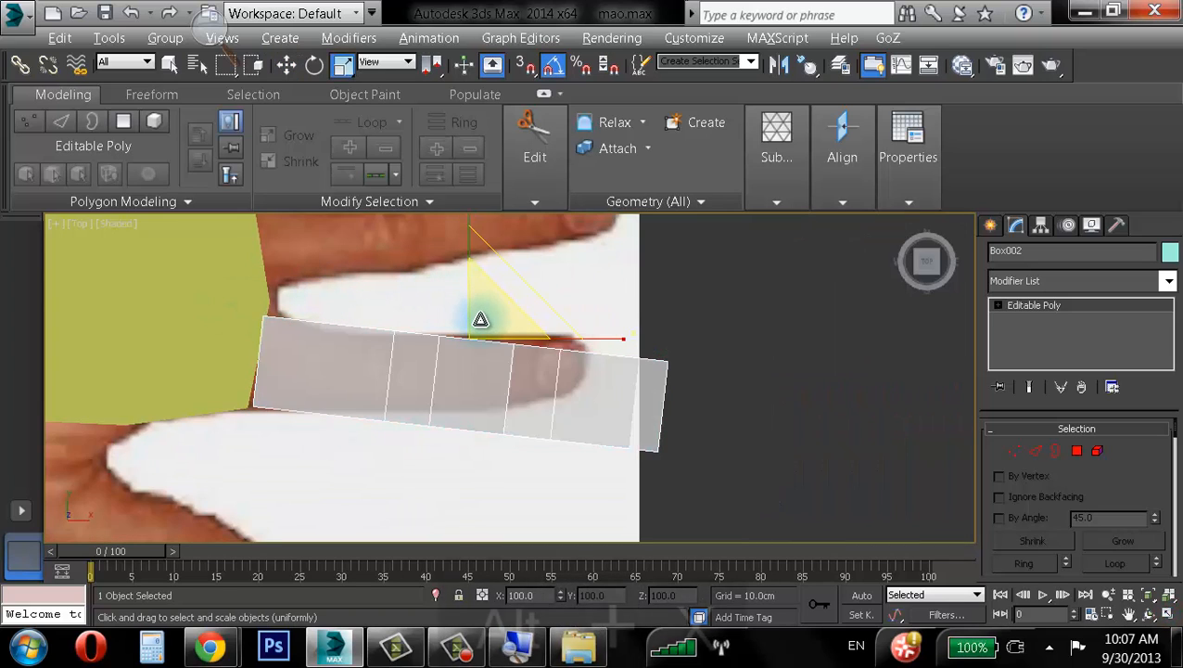
left_click_drag(480, 320, 470, 342)
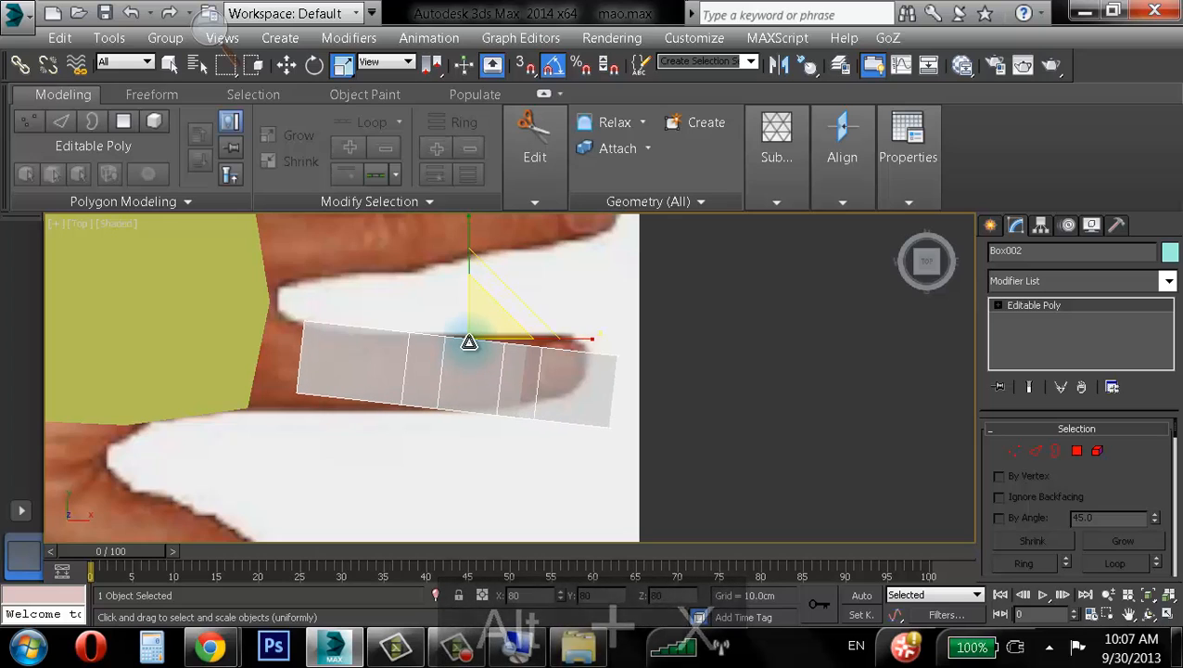
- Move the finger box toward the palm to about X 36.6 cm and, with angle snap off, rotate it parallel to the index finger
key("w")
left_click_drag(505, 282, 476, 280)
key("e")
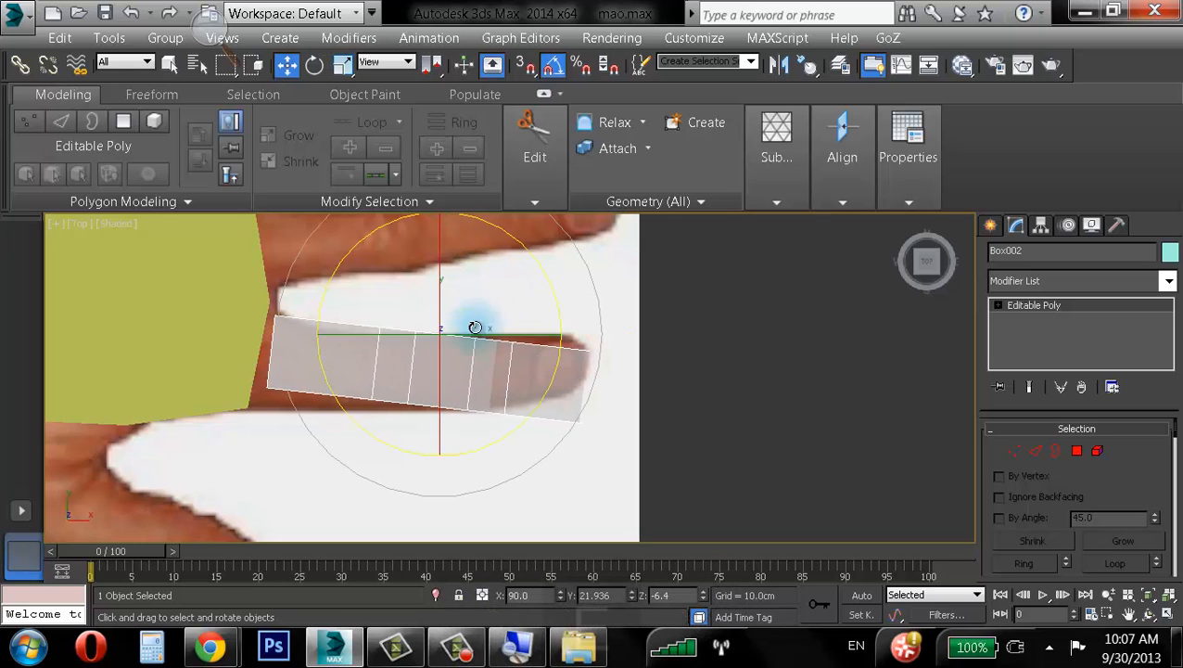
key("e")
left_click_drag(484, 449, 490, 446)
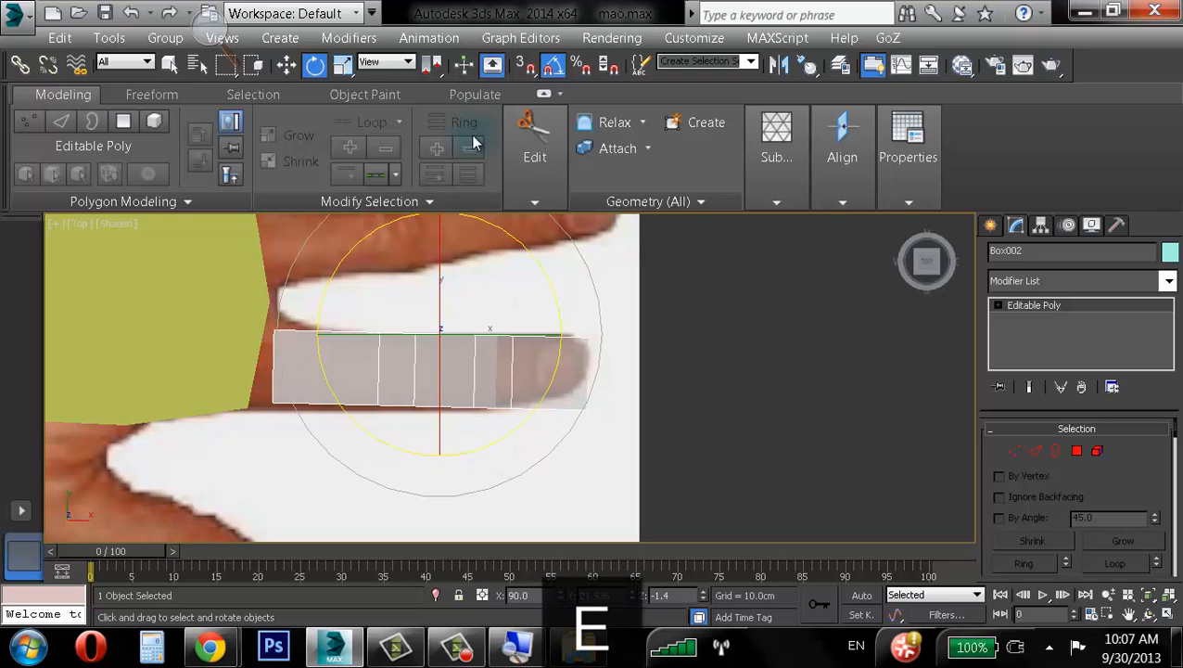
mouse_move(540, 405)
left_mouse_down()
mouse_move(533, 415)
mouse_move(543, 408)
left_mouse_up()
- Nudge the finger box over the index finger photo to about X 36.4 cm, Y -17.2 cm, and keep it selected
middle_click_drag(611, 307, 637, 320)
key("w")
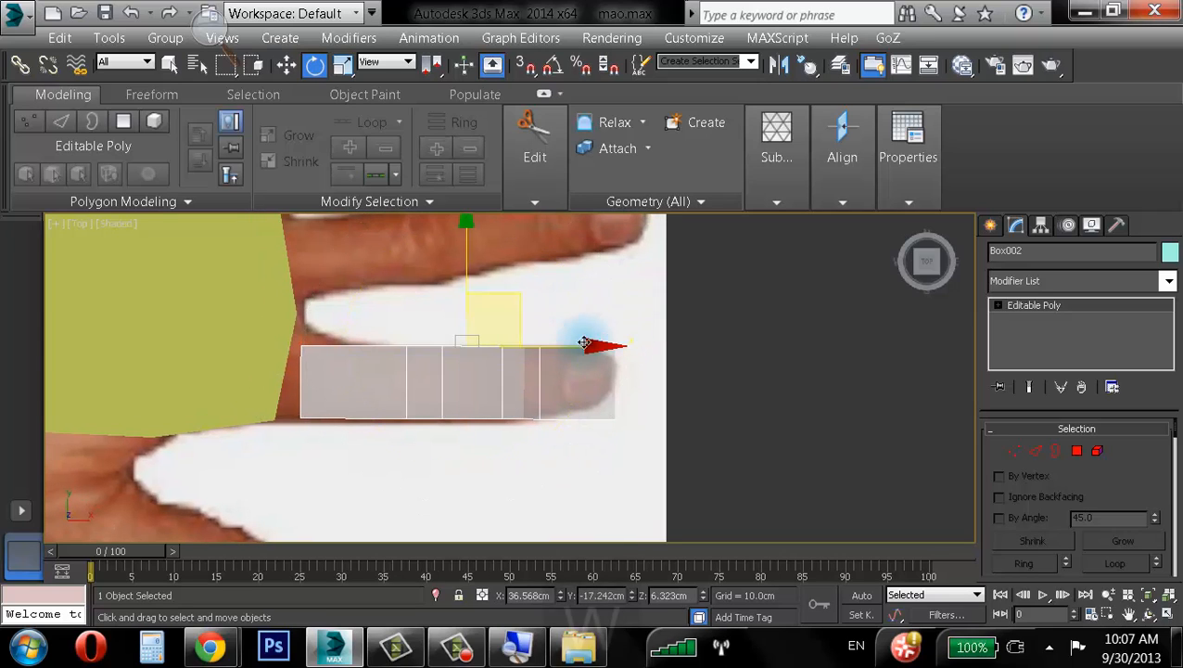
left_click_drag(512, 299, 510, 298)
middle_click_drag(516, 364, 497, 360)
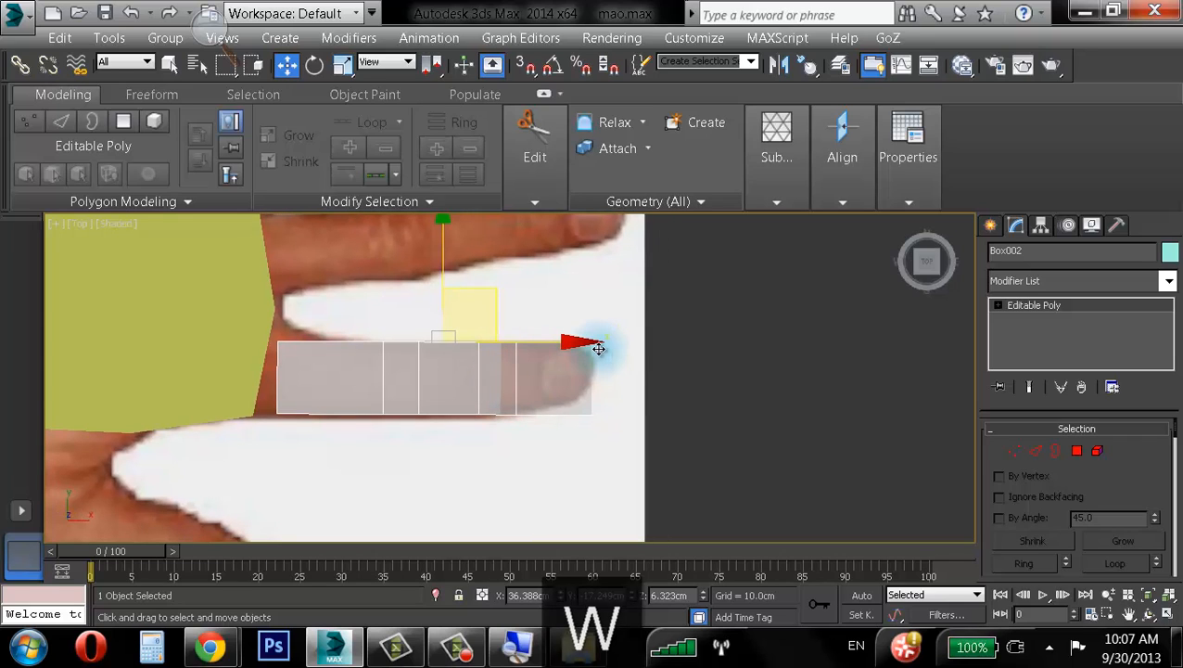
left_click(668, 404)
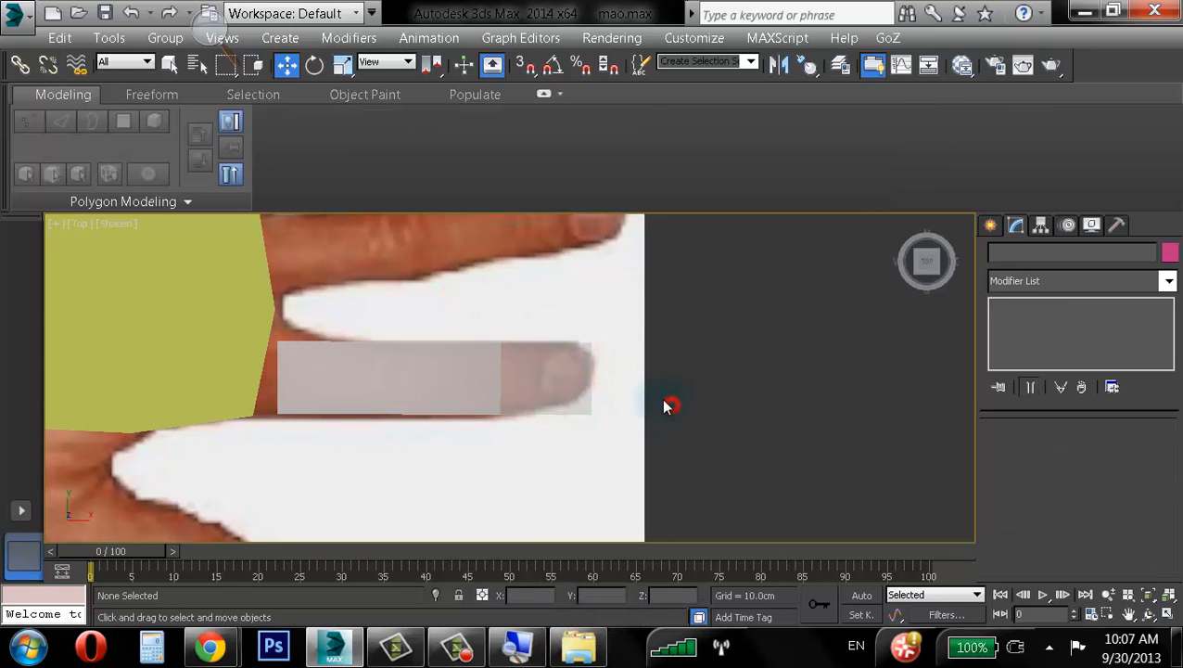
left_click(569, 354)
middle_click_drag(559, 353, 534, 405)
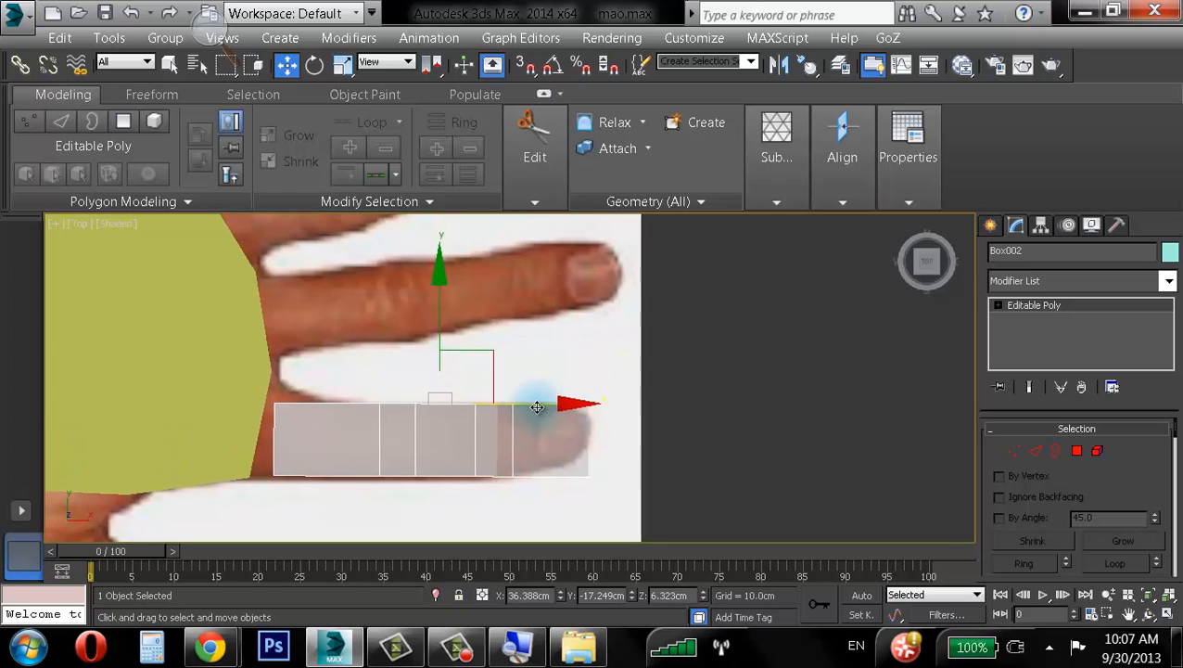
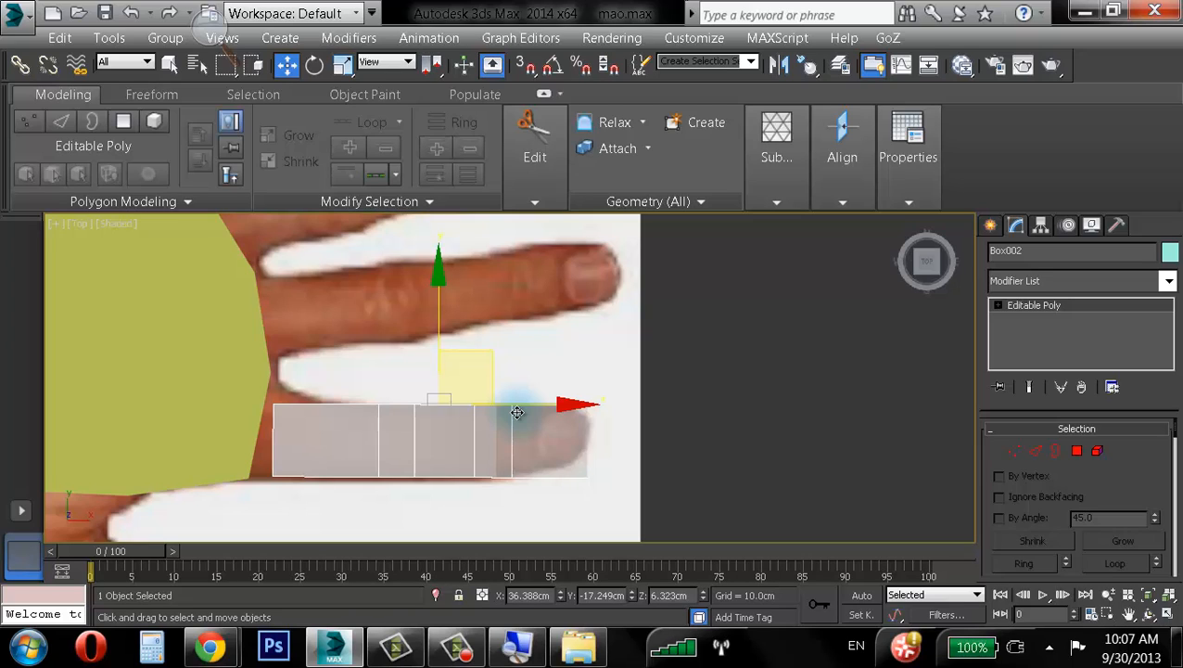
- Shrink the finger box slightly and clone it as one Copy over the middle finger, at about X 37.7 cm, Y -2.8 cm
middle_click_drag(517, 412, 555, 448)
scroll(551, 389, "down", 3)
middle_click_drag(547, 362, 578, 406)
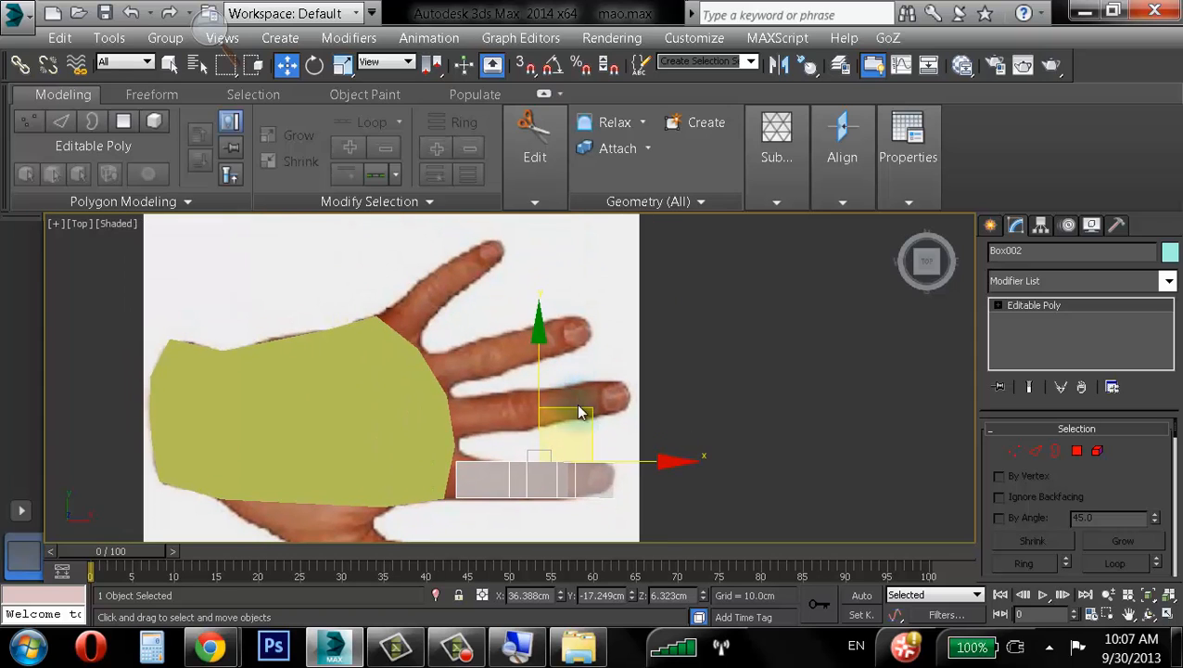
left_click(1168, 615)
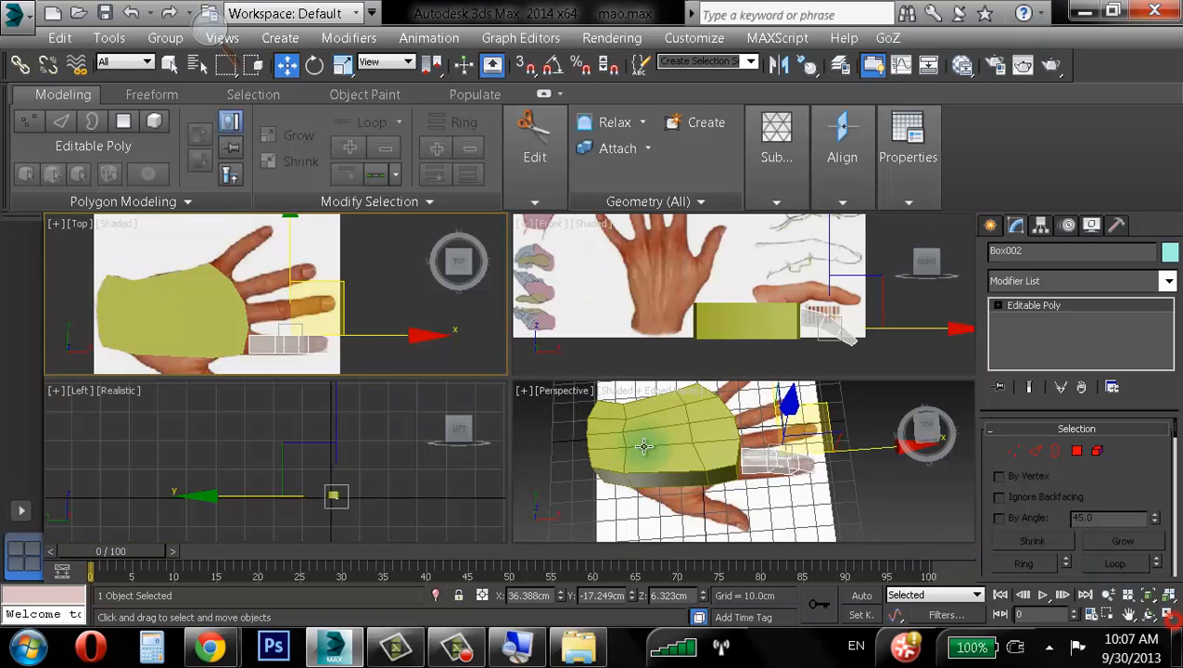
left_click(1168, 615)
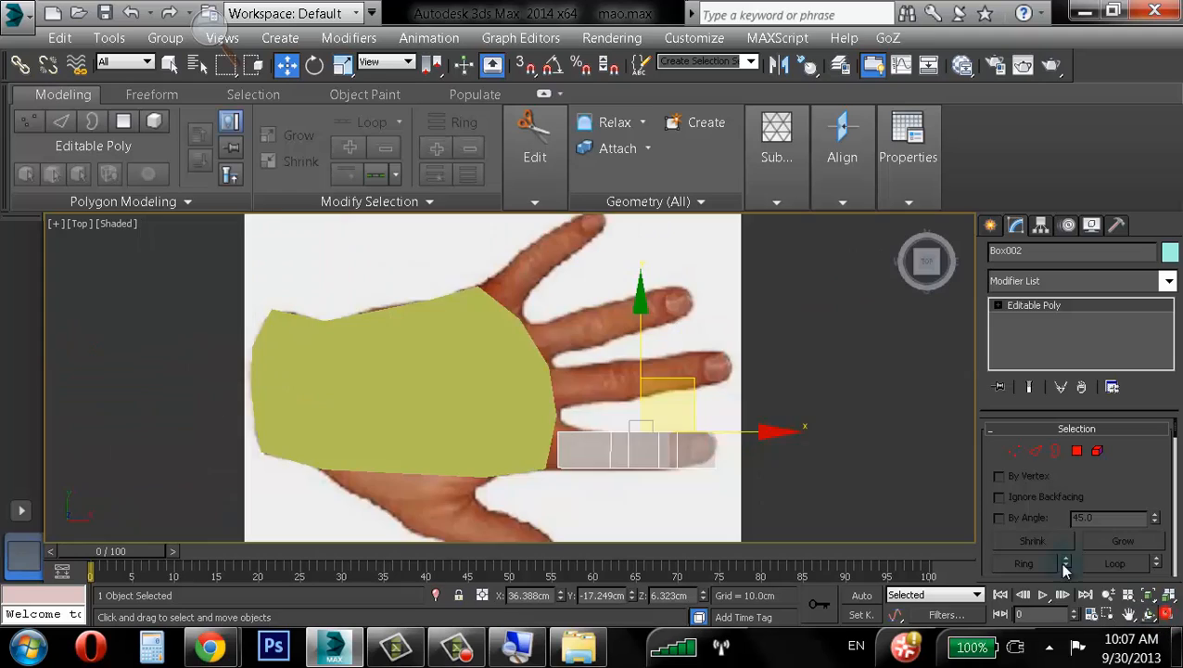
scroll(459, 323, "up", 4)
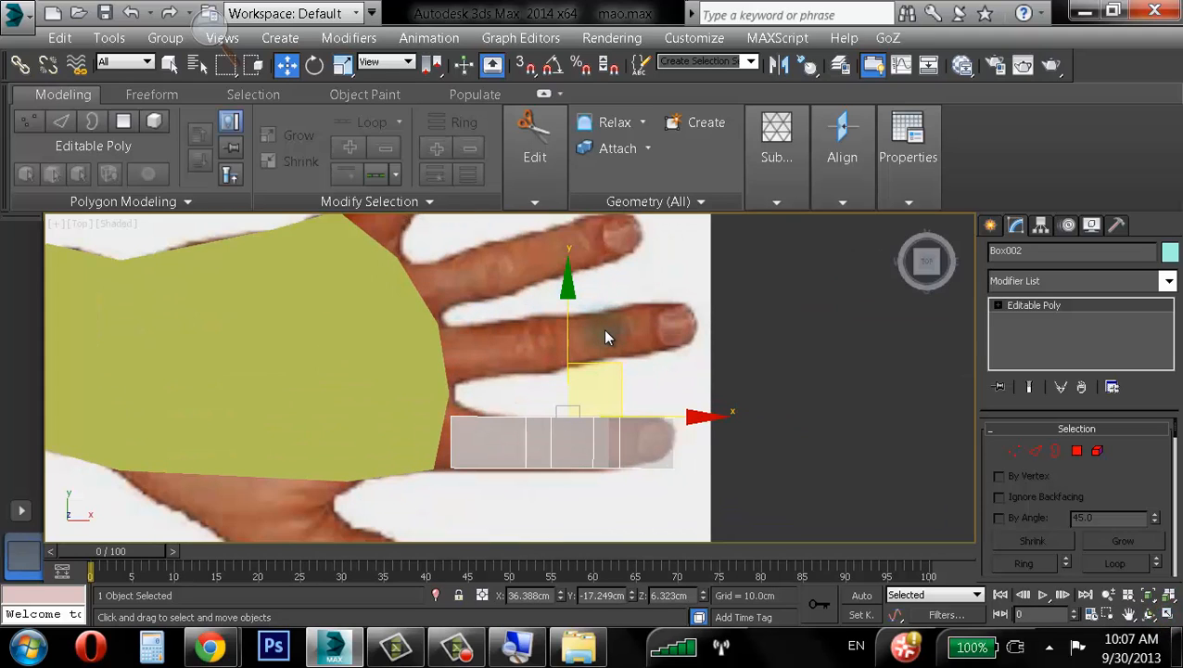
key("r")
mouse_move(581, 388)
left_mouse_down()
mouse_move(586, 402)
mouse_move(640, 308)
mouse_move(623, 272)
left_mouse_up()
key("w")
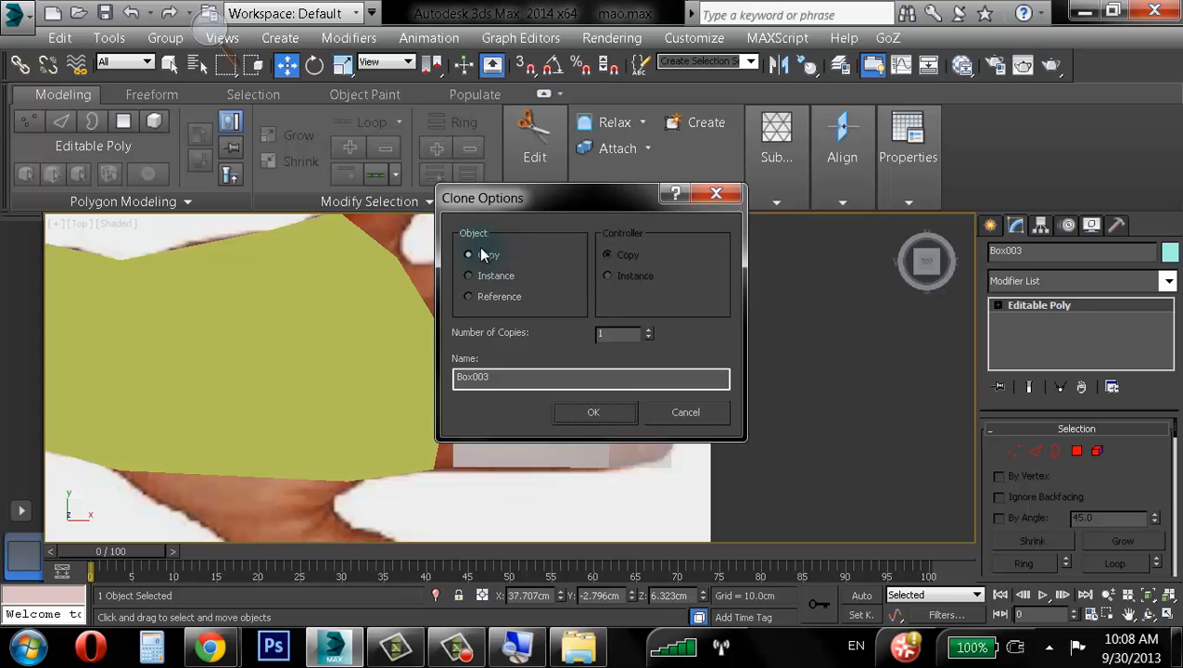
left_click(594, 412)
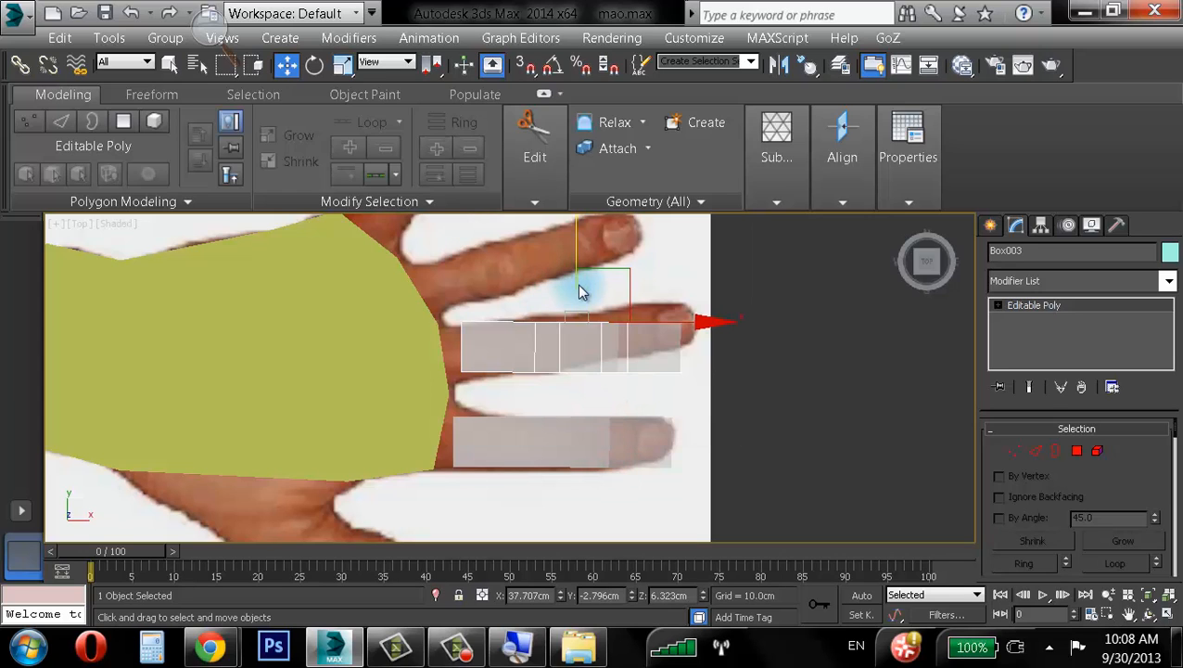
- Enlarge the middle finger box slightly, rotate it parallel to the finger photo and move it to about X 38.5 cm, Y -1.0 cm
key("r")
left_click_drag(586, 299, 598, 290)
key("e")
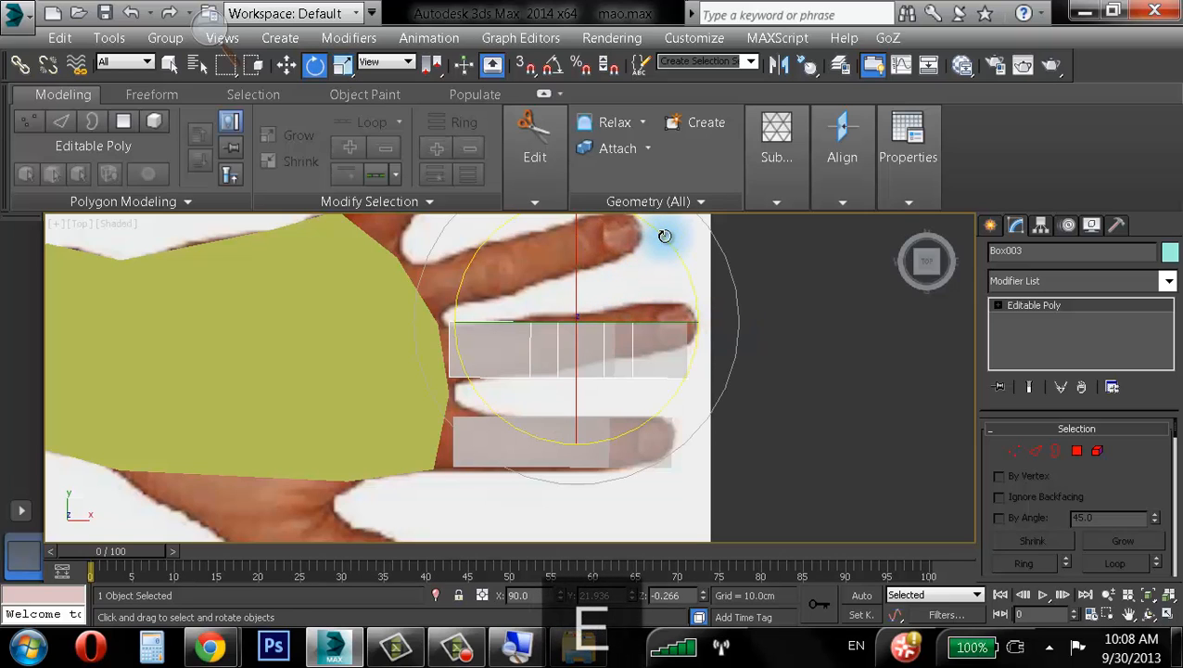
left_click_drag(666, 232, 628, 260)
key("w")
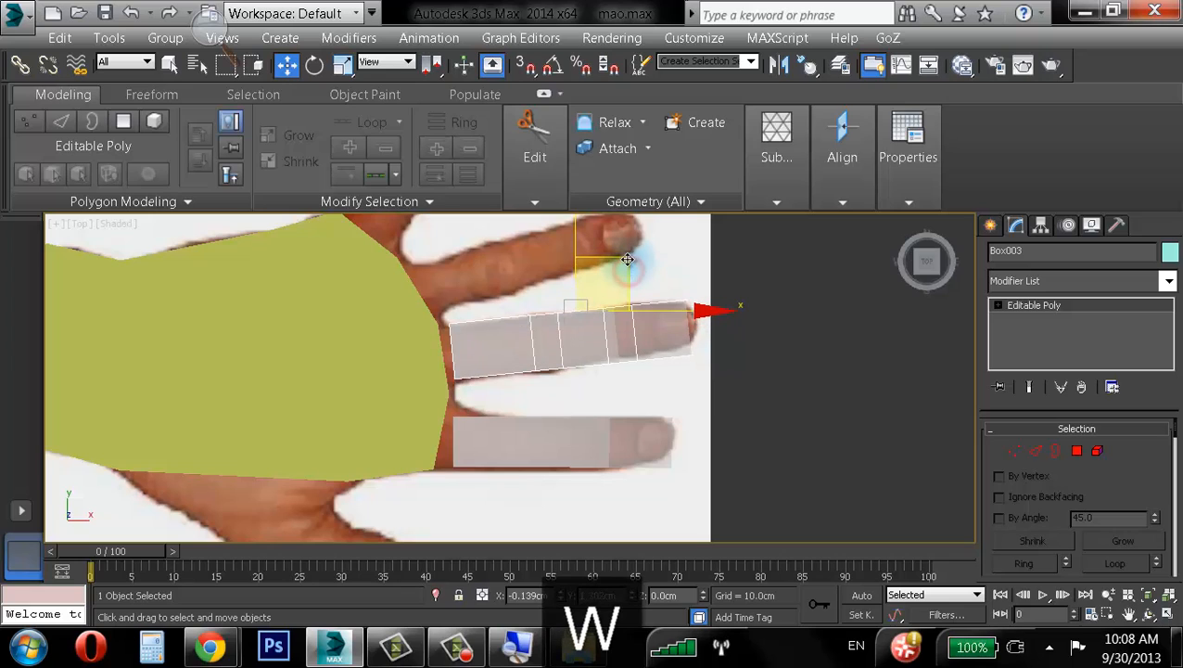
key("e")
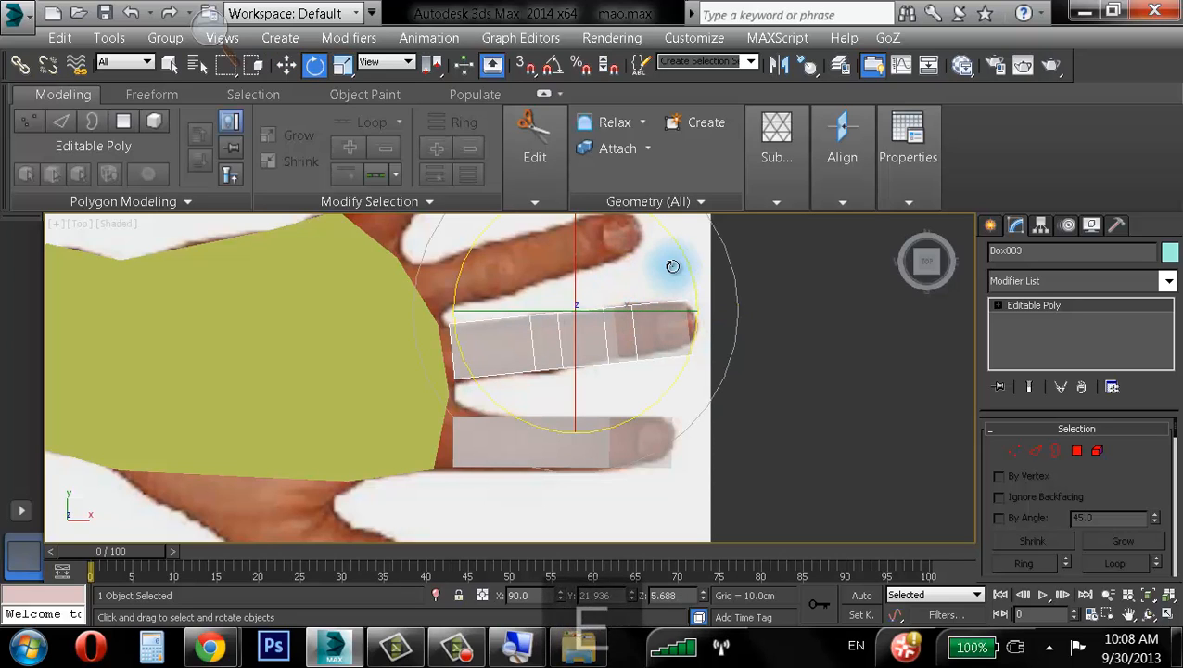
left_click_drag(678, 249, 676, 312)
key("w")
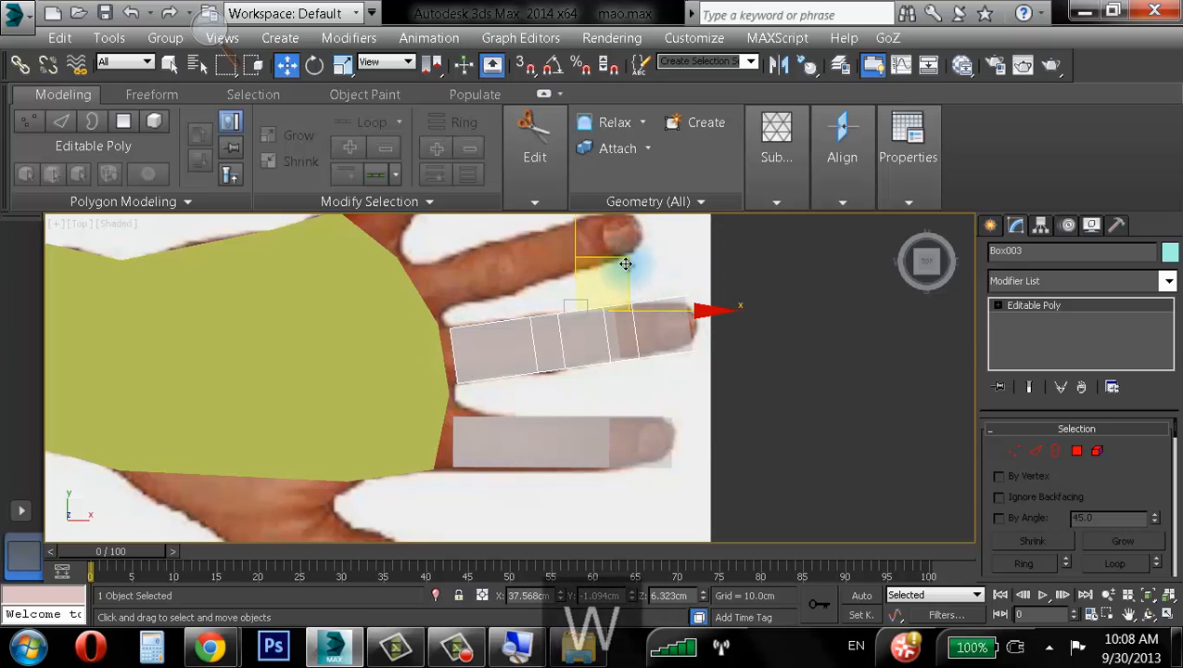
left_click_drag(629, 260, 631, 258)
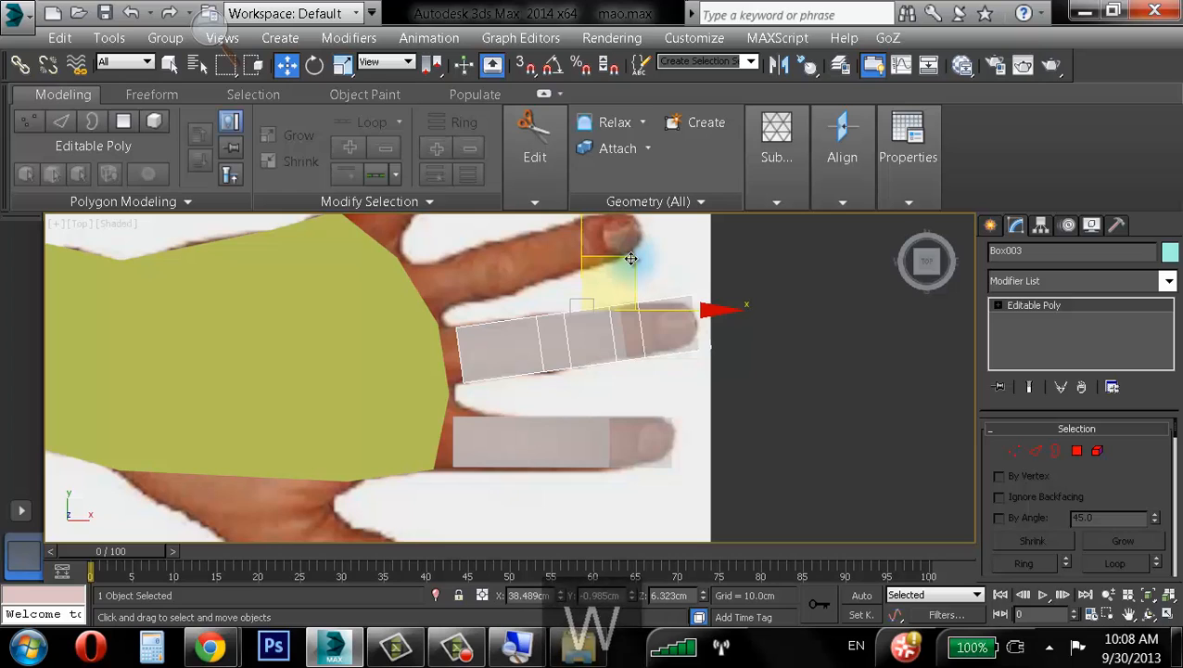
- Clone the middle finger box as one Copy over the ring finger, at about X 35.0 cm, Y 10.0 cm
middle_click_drag(629, 260, 620, 317)
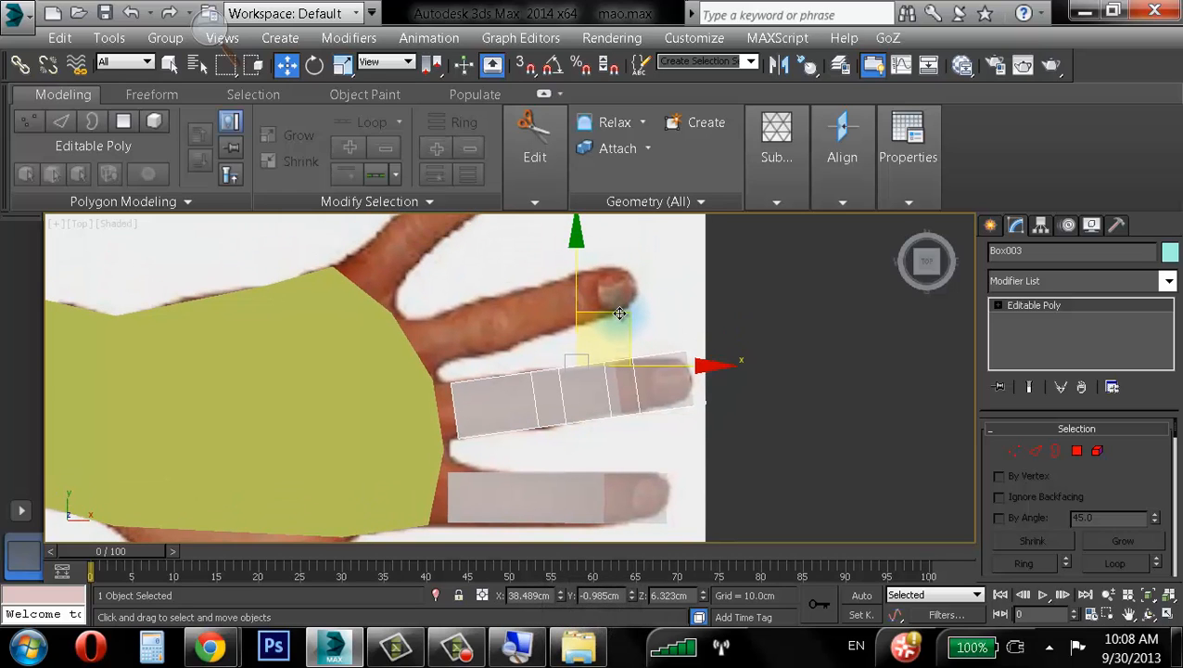
left_click_drag(620, 313, 603, 236, "shift")
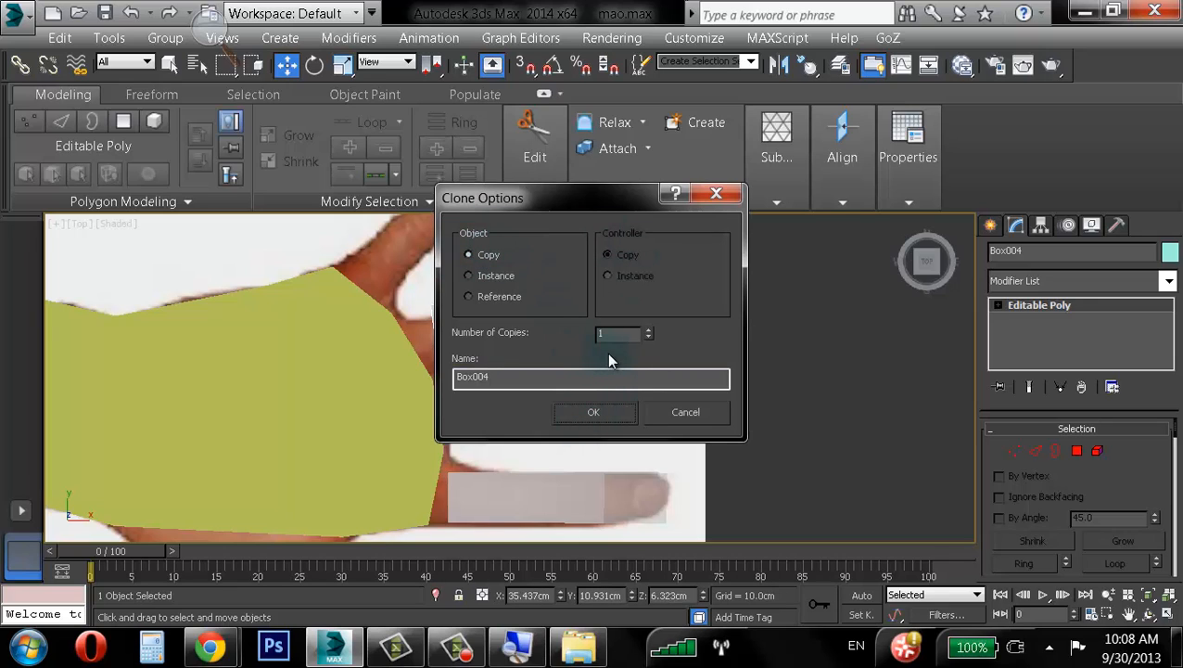
left_click(684, 412)
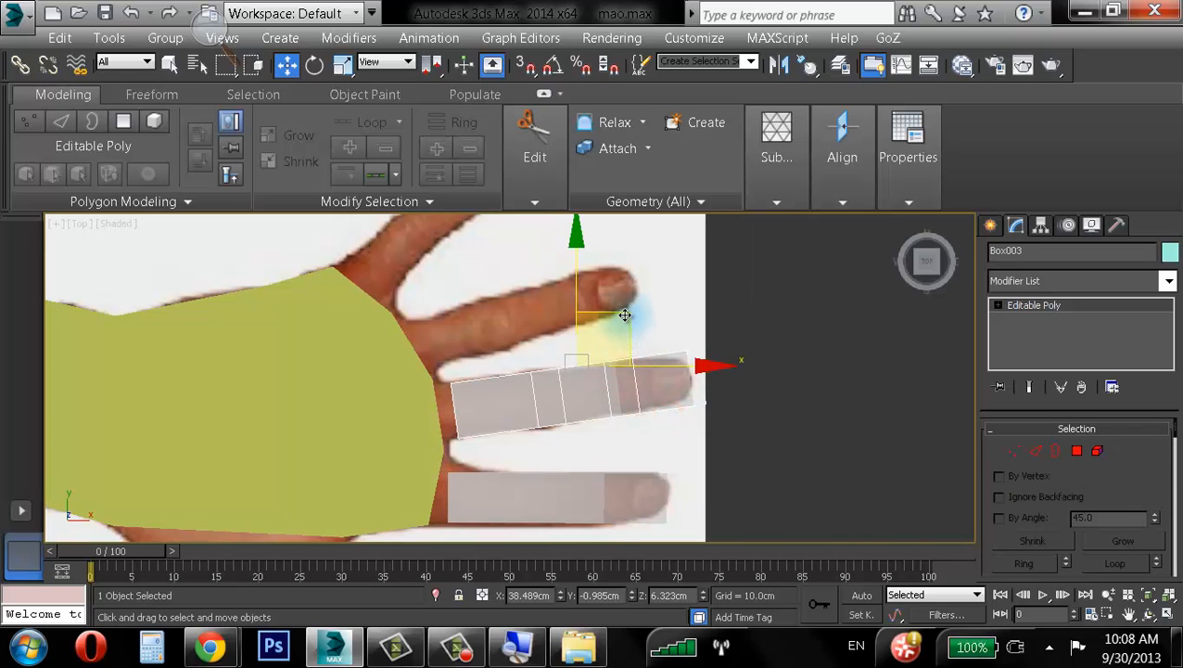
left_click_drag(613, 312, 602, 244, "shift")
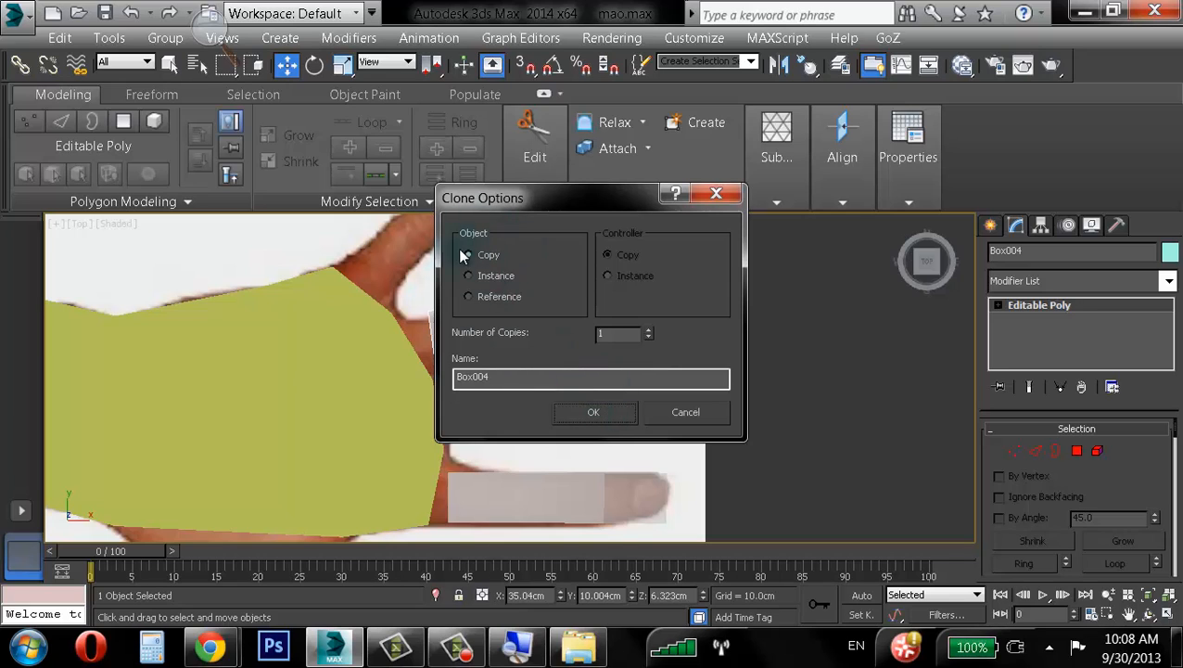
left_click(594, 411)
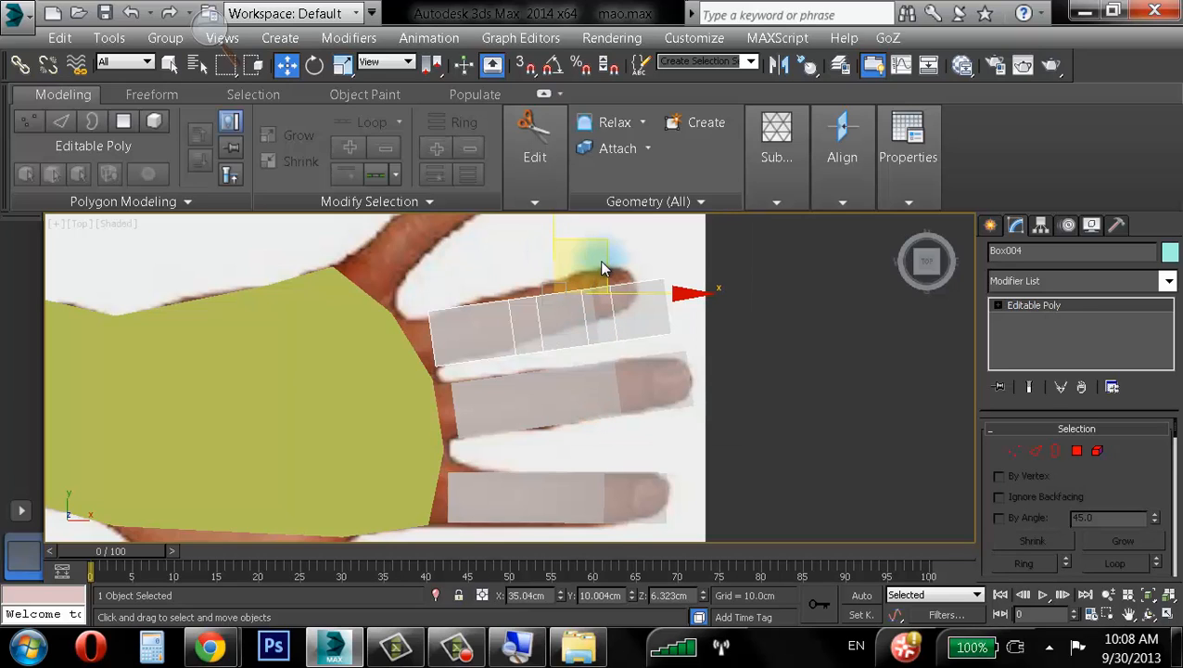
- Scale the ring finger box uniformly down to about 80%, move it onto the finger and rotate it parallel to the photo
key("r")
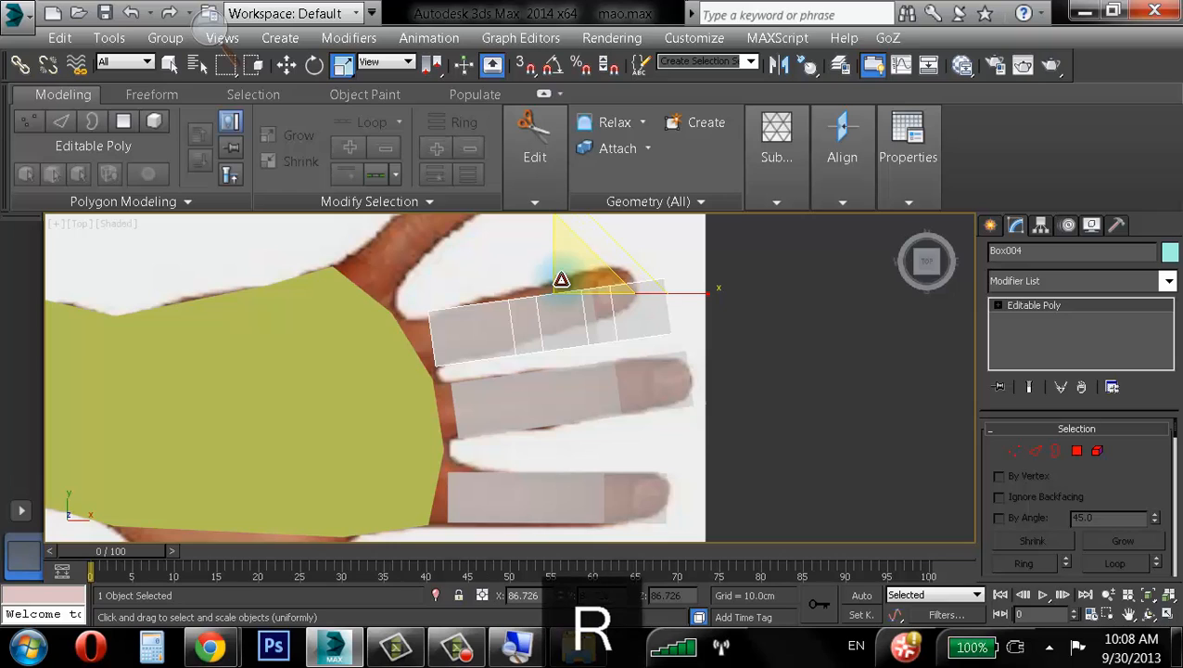
left_click_drag(561, 284, 560, 277)
key("w")
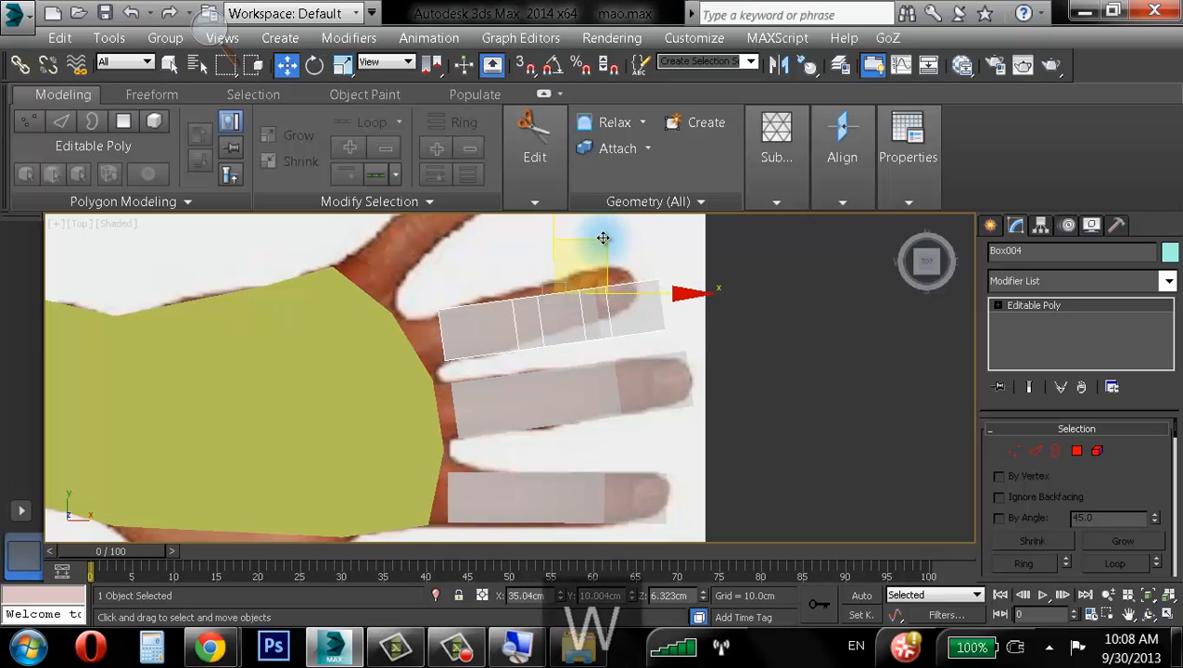
left_click_drag(592, 242, 582, 237)
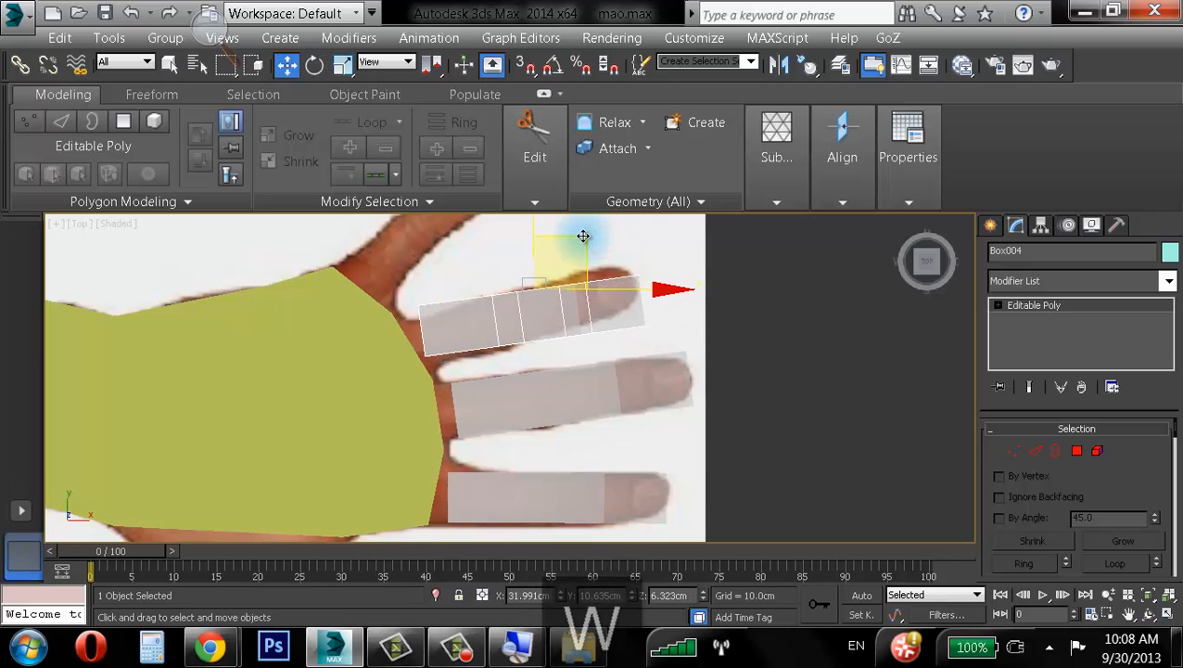
key("e")
left_click_drag(641, 228, 585, 245)
key("w")
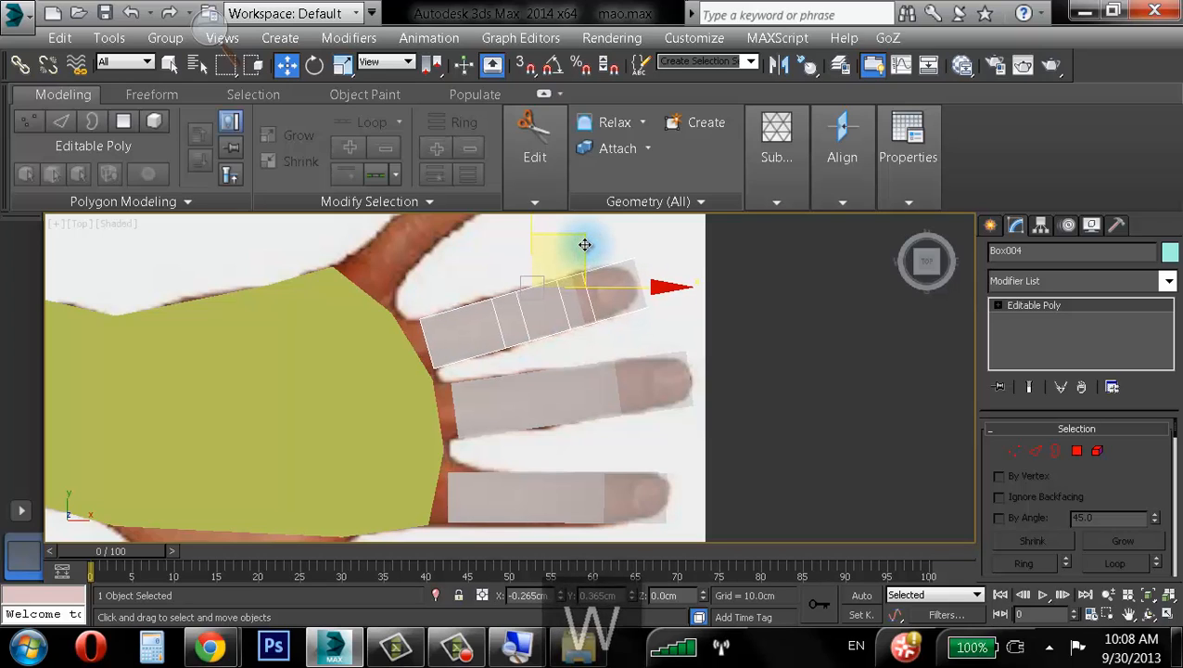
- Shrink the ring finger box to about 77.5% and nudge it to about X 31.2 cm, Y 11.0 cm
key("r")
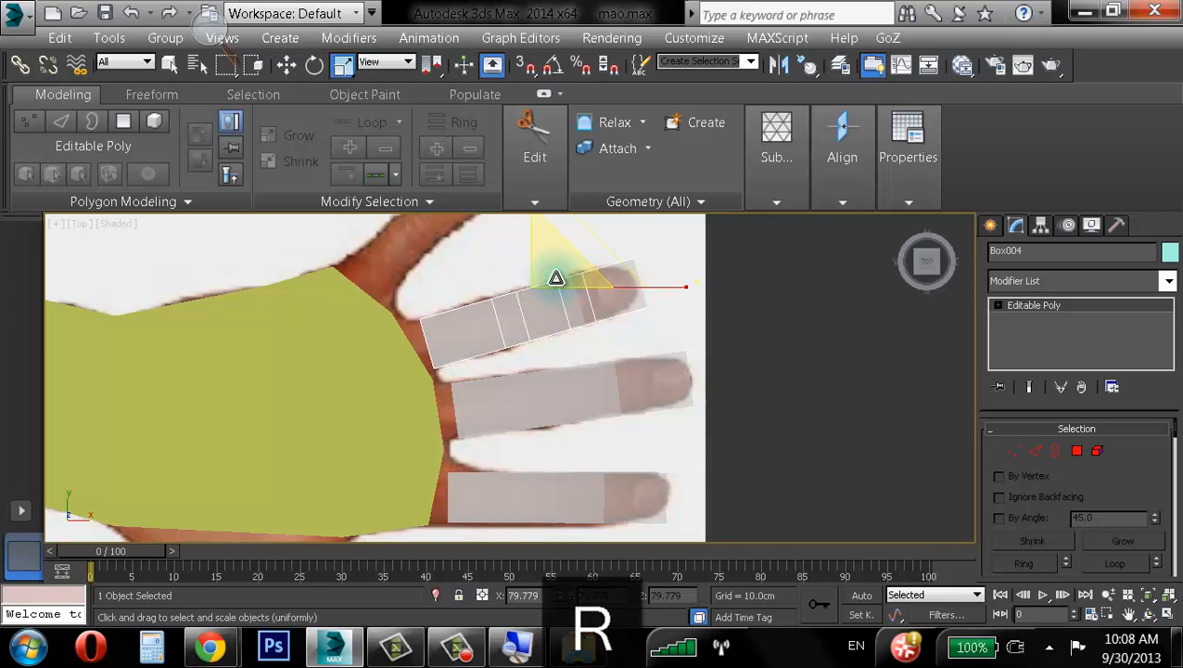
left_click_drag(556, 279, 561, 283)
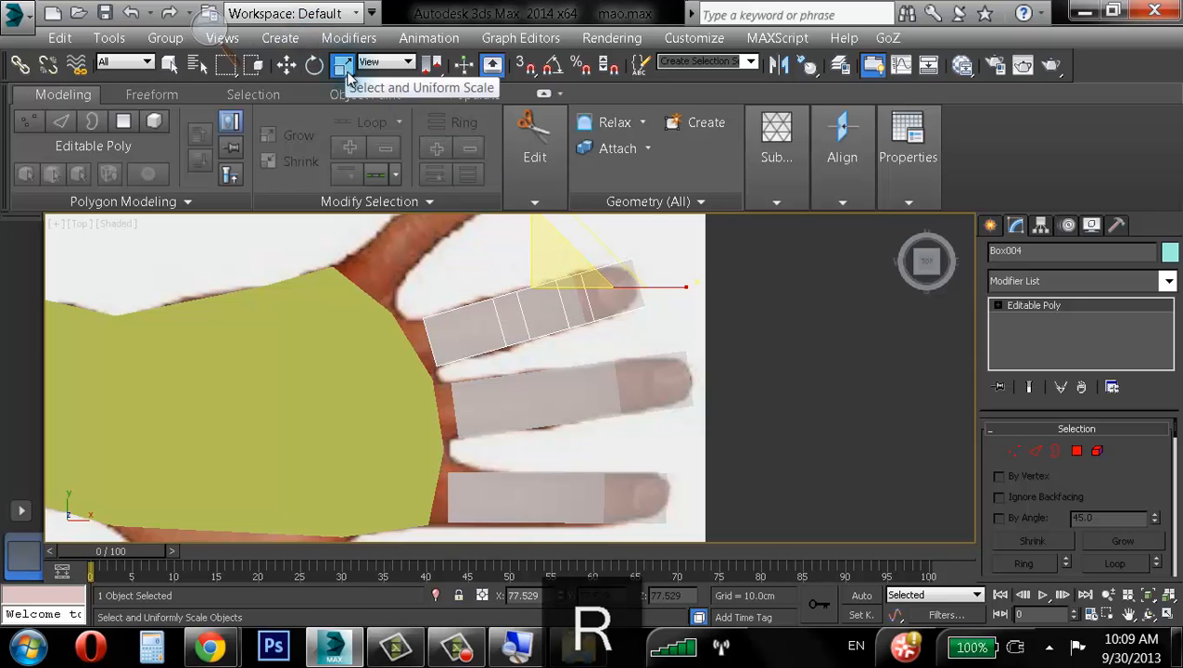
key("w")
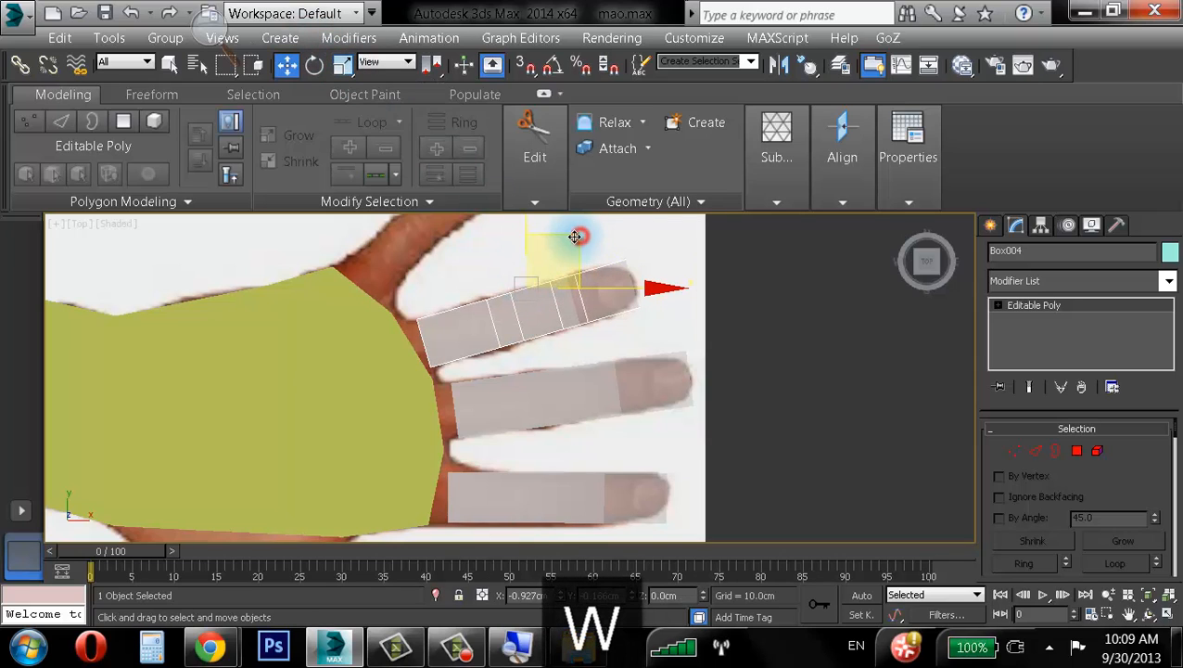
left_click_drag(575, 236, 577, 237)
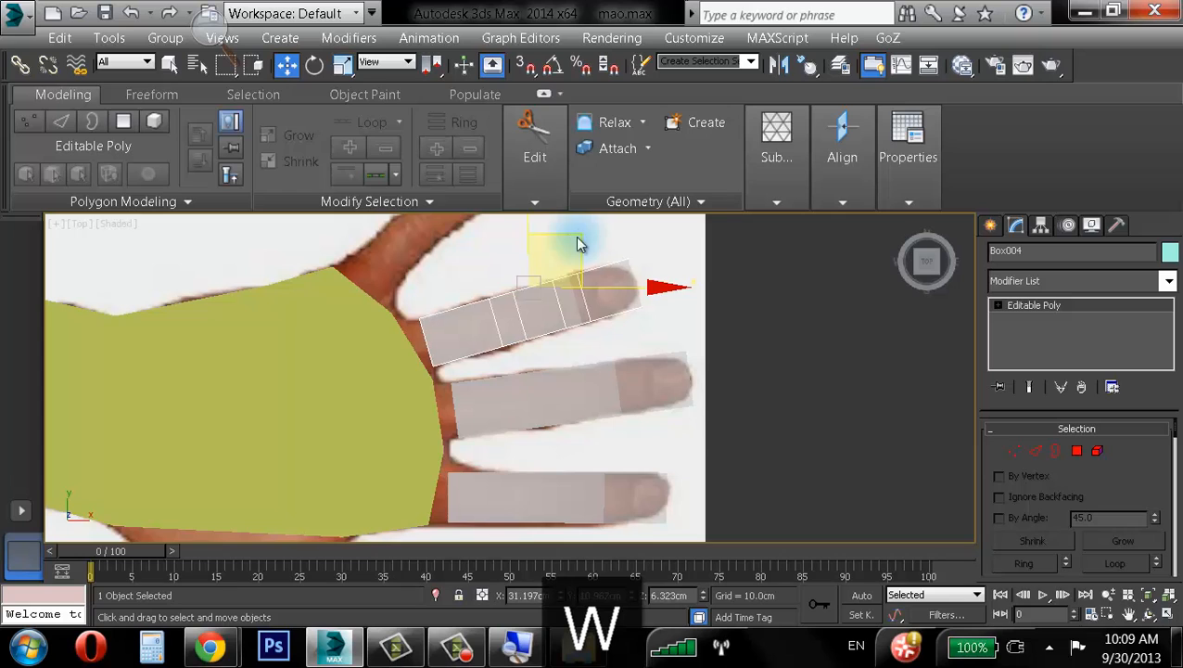
- Clone the ring finger box as one Copy toward the little finger, at about X 22.3 cm, Y 22.9 cm
middle_click_drag(576, 332, 633, 431)
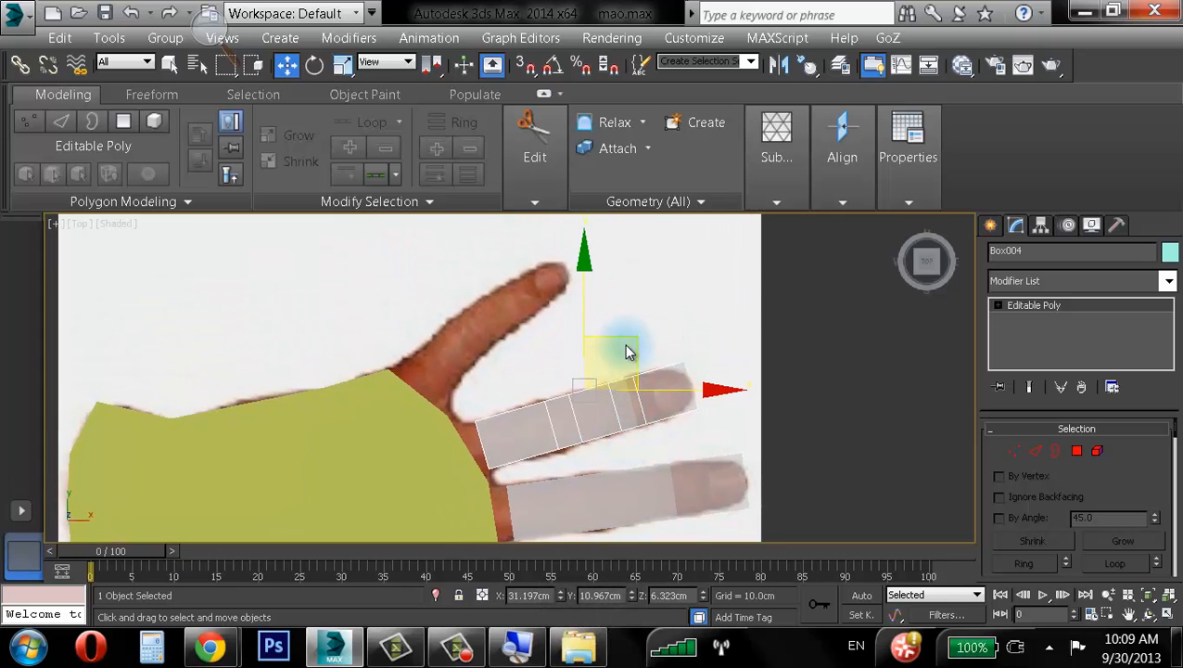
mouse_move(628, 335)
left_mouse_down("shift")
mouse_move(600, 286)
mouse_move(558, 269)
mouse_move(570, 257)
left_mouse_up("shift")
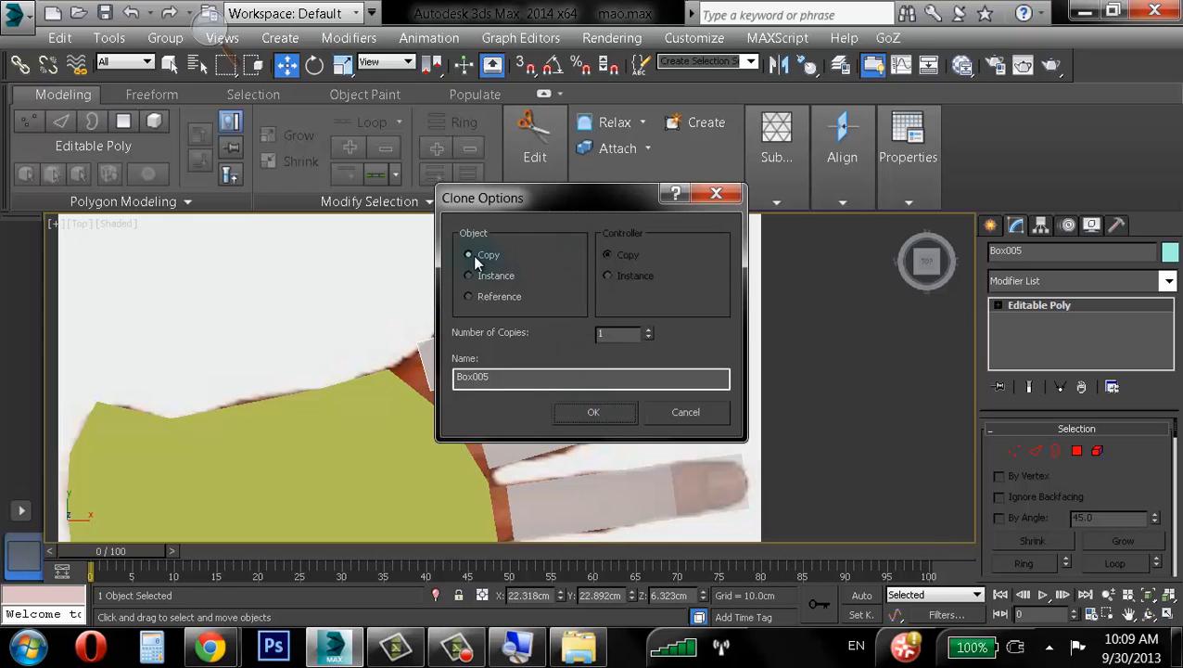
left_click(601, 412)
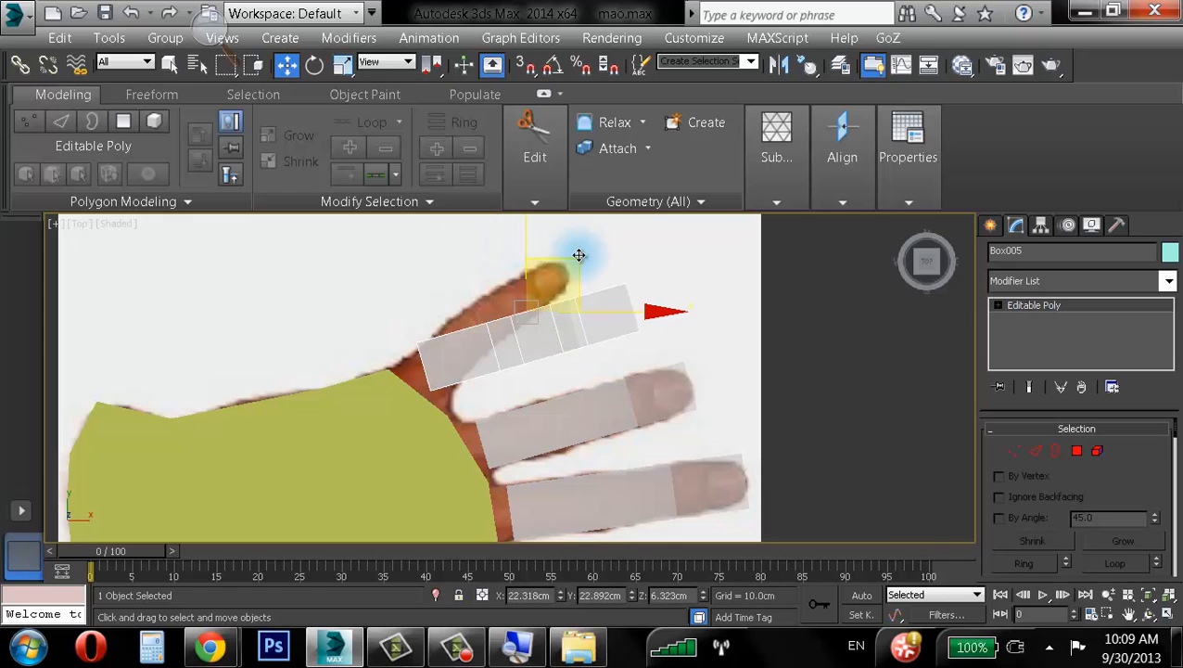
- Rotate the new box to the little finger's angle, move it over the finger and scale it down to about 59%
key("e")
left_click_drag(624, 233, 596, 200)
key("w")
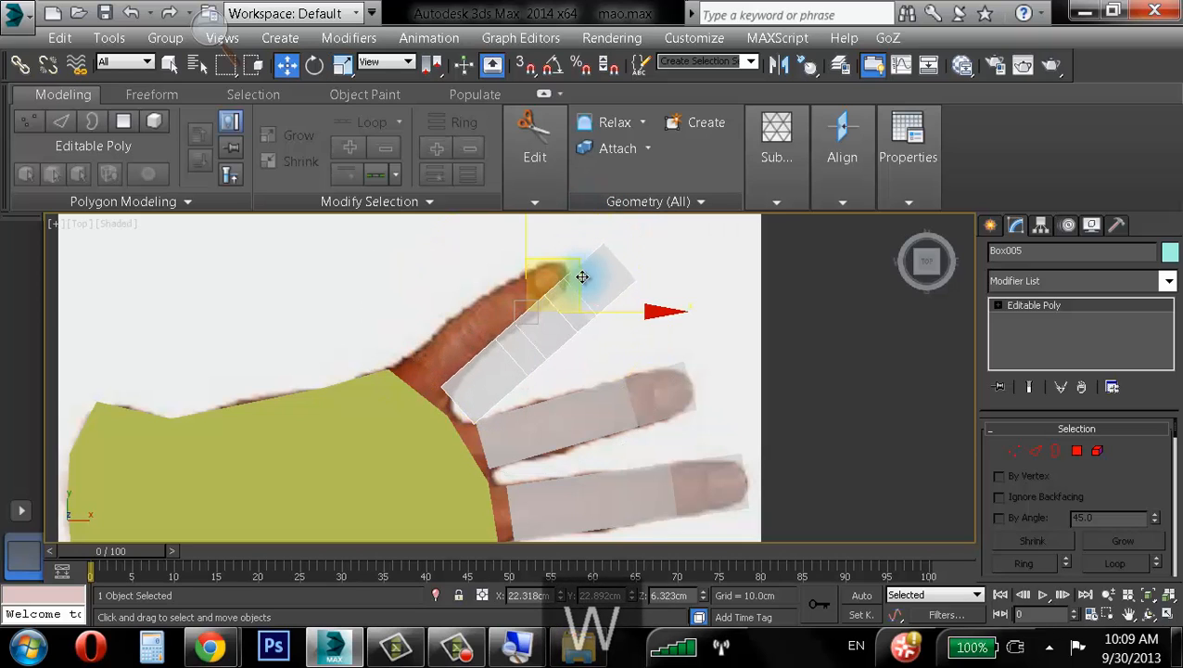
left_click_drag(557, 275, 502, 302)
key("r")
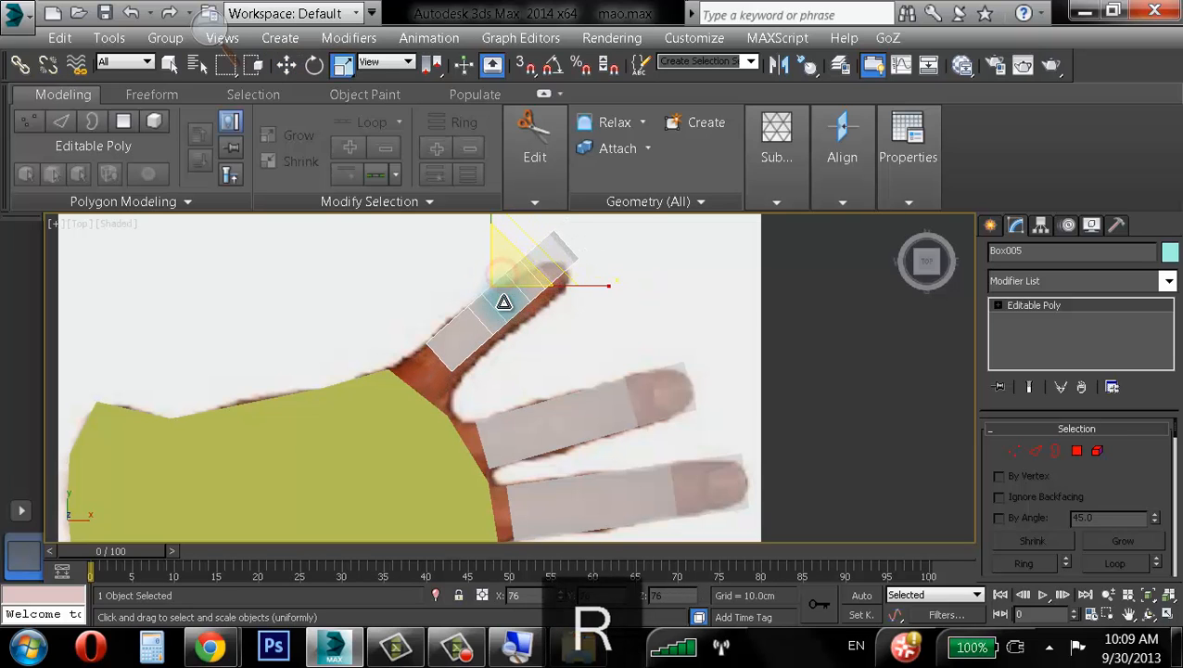
- Reposition the little finger box, enlarge it slightly and settle it over the photo at about X 15.3 cm, Y 23.4 cm
key("w")
left_click_drag(536, 231, 529, 251)
key("r")
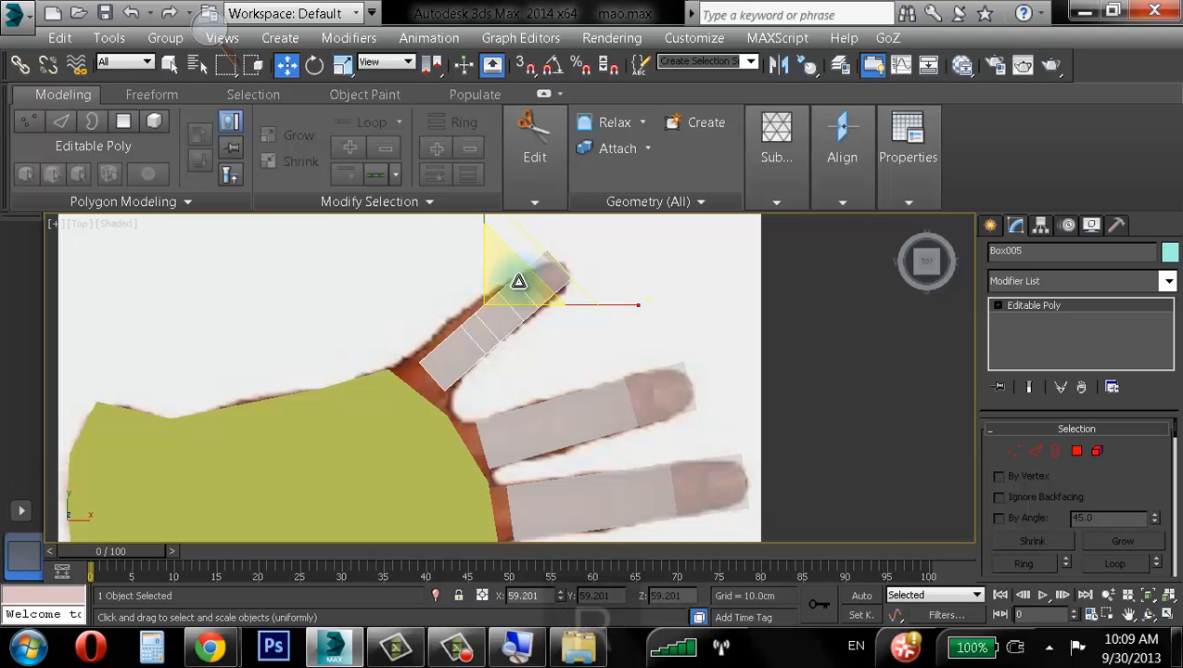
key("w")
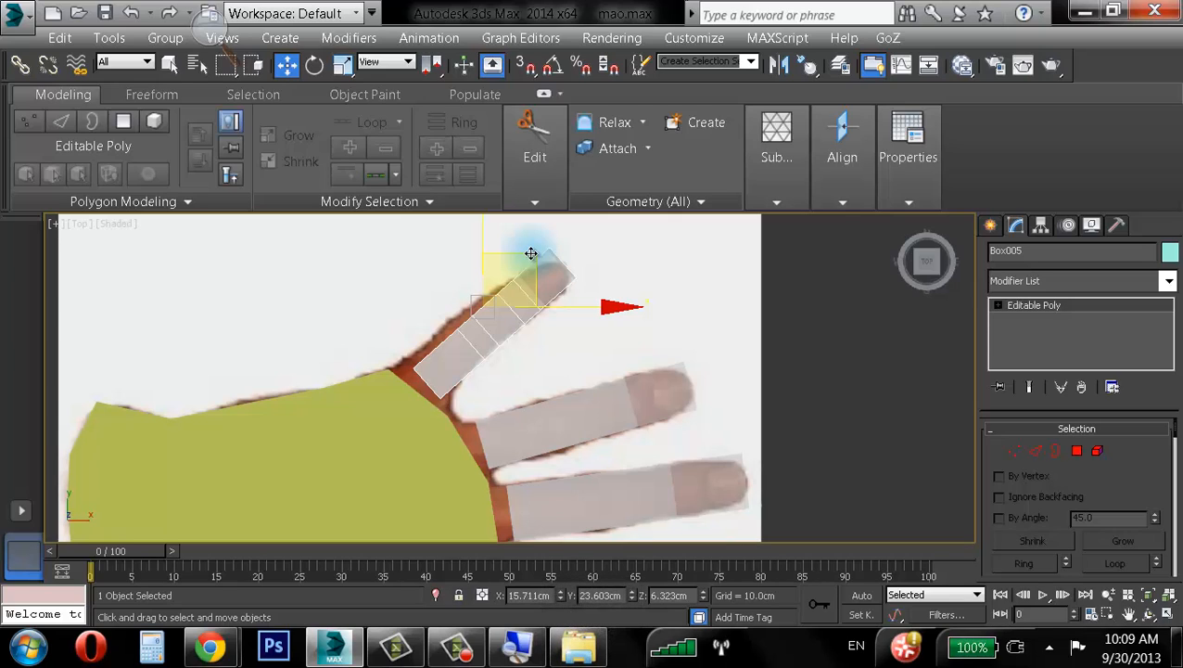
middle_click_drag(495, 340, 460, 322)
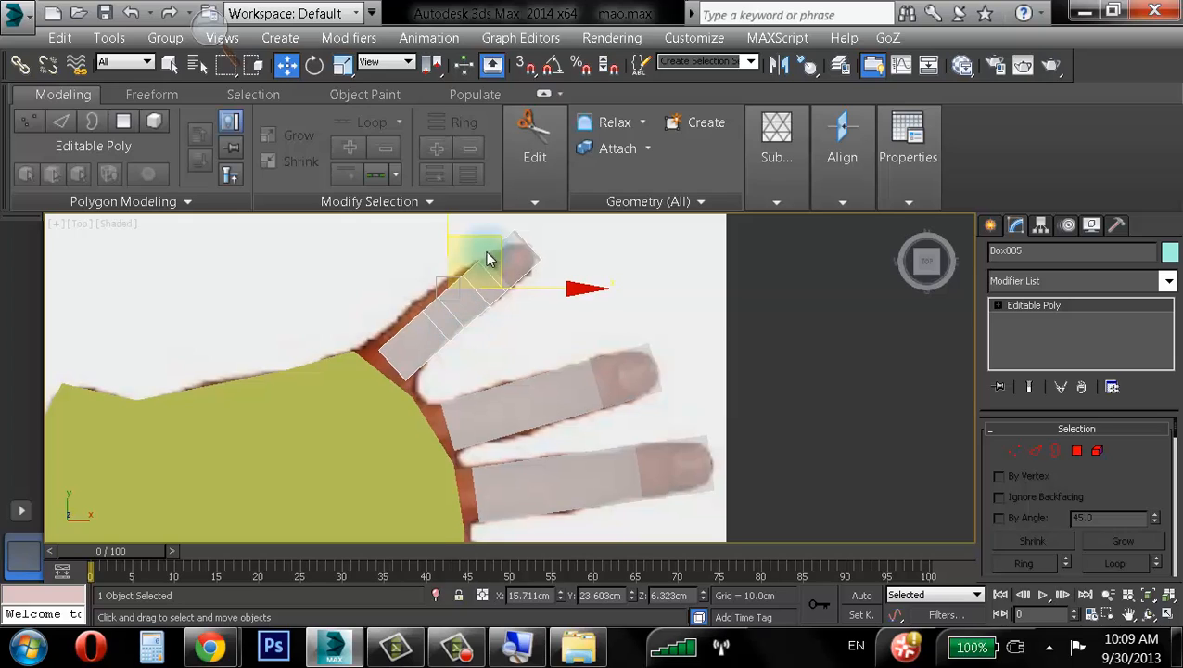
left_click_drag(489, 237, 486, 235)
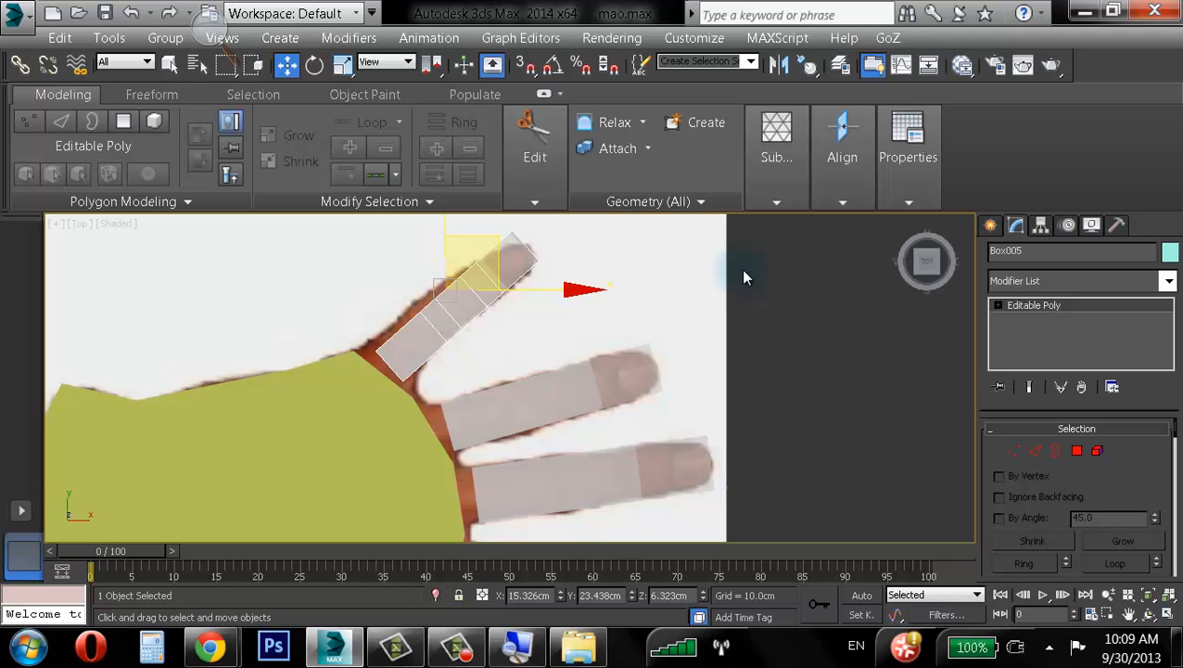
- Select the index finger box, enlarge it uniformly by about 2% and nudge it slightly toward the palm
middle_click_drag(686, 307, 655, 249)
middle_click_drag(643, 332, 689, 241)
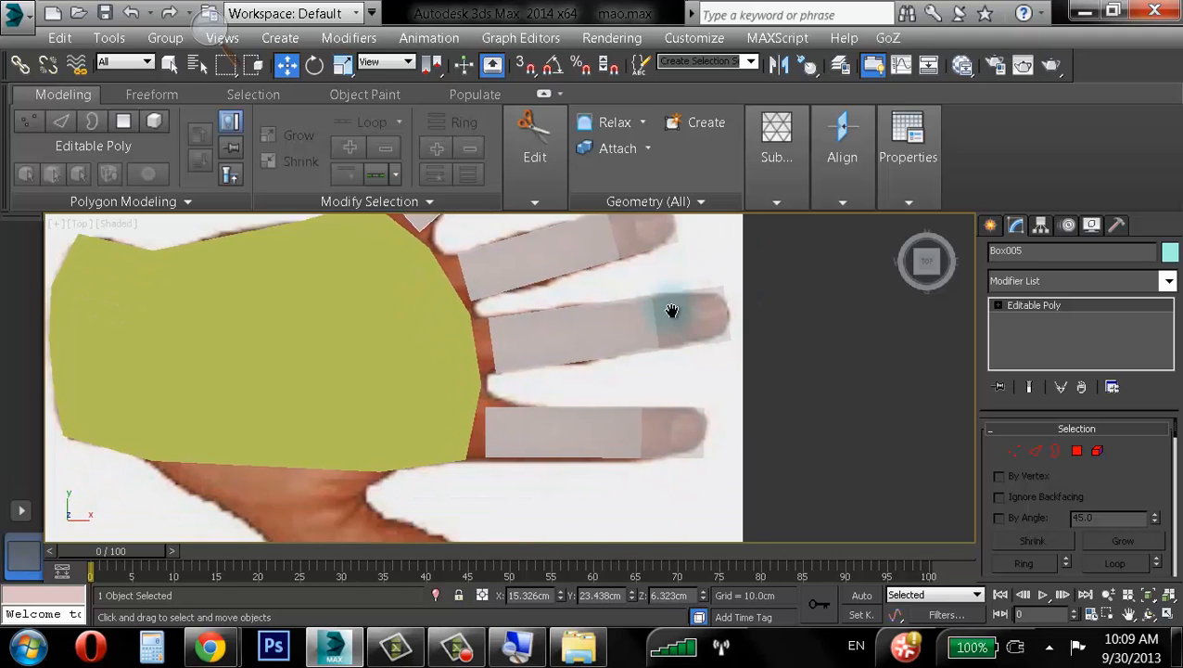
middle_click_drag(671, 311, 670, 289)
left_click(625, 425)
key("e")
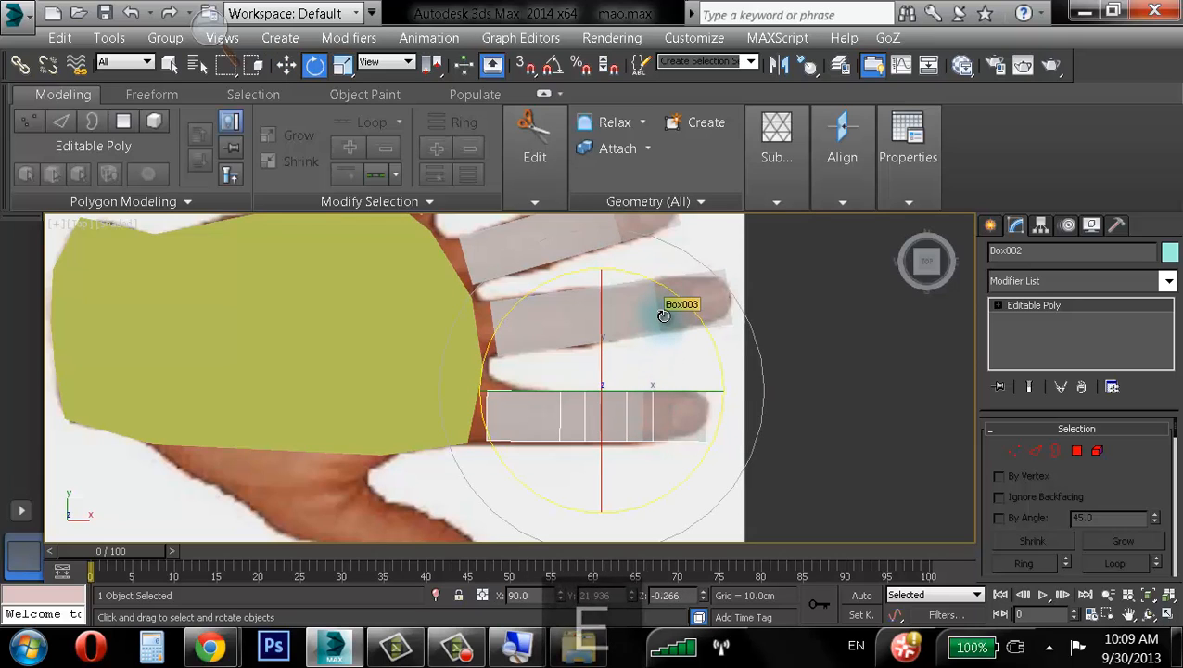
key("r")
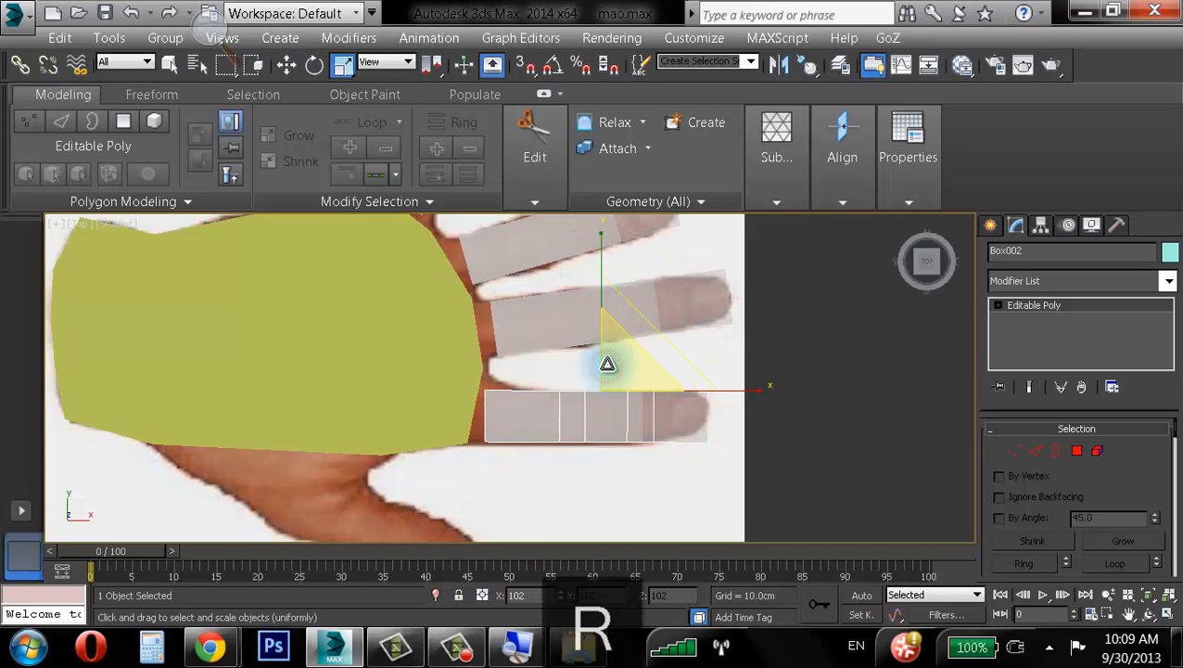
key("w")
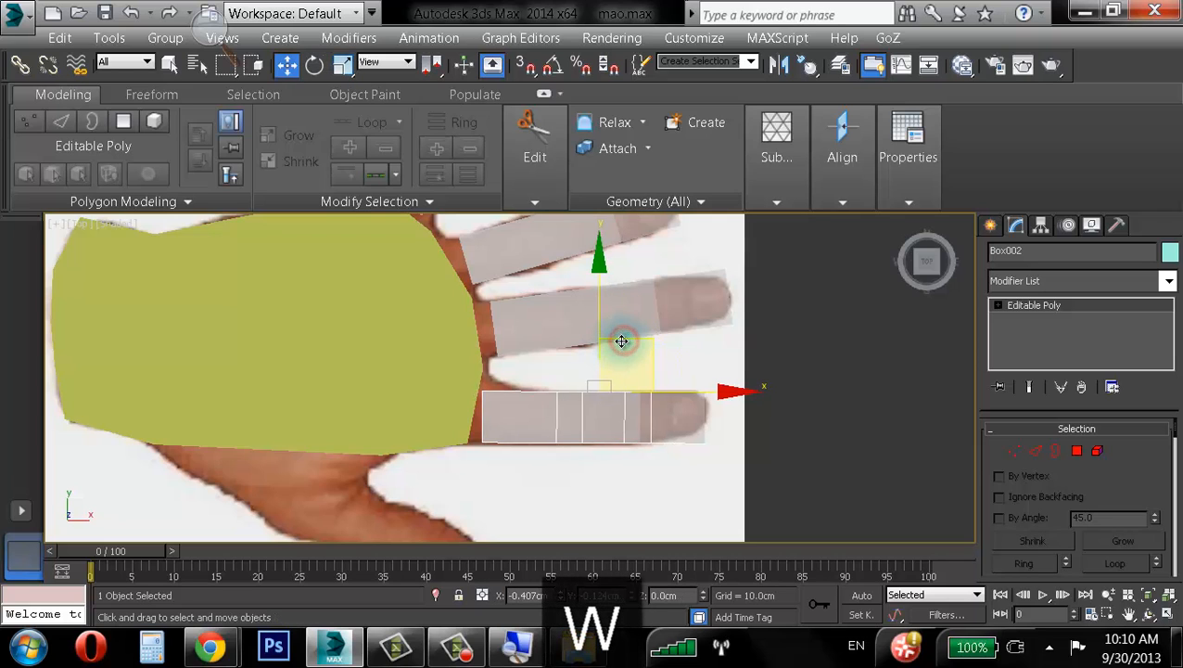
- Select the little finger box and nudge it to about X 15.1 cm, Y 23.6 cm
scroll(660, 379, "down", 3)
scroll(660, 380, "down", 2)
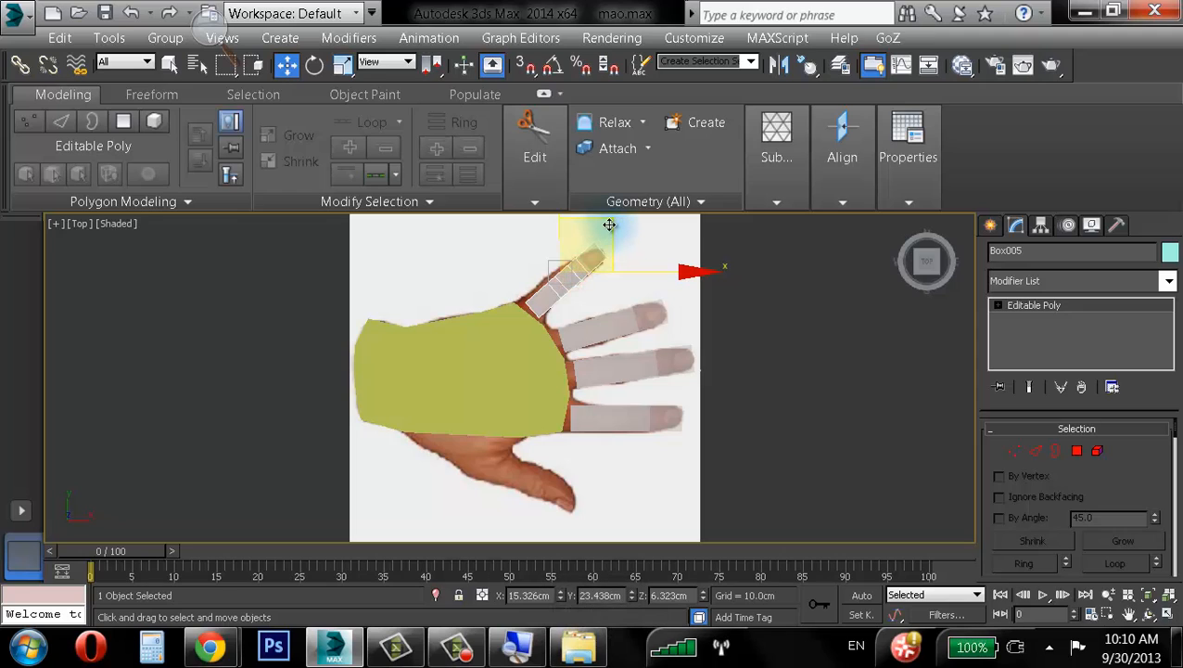
left_click_drag(607, 224, 608, 224)
middle_click_drag(560, 371, 557, 468)
scroll(548, 449, "up", 3)
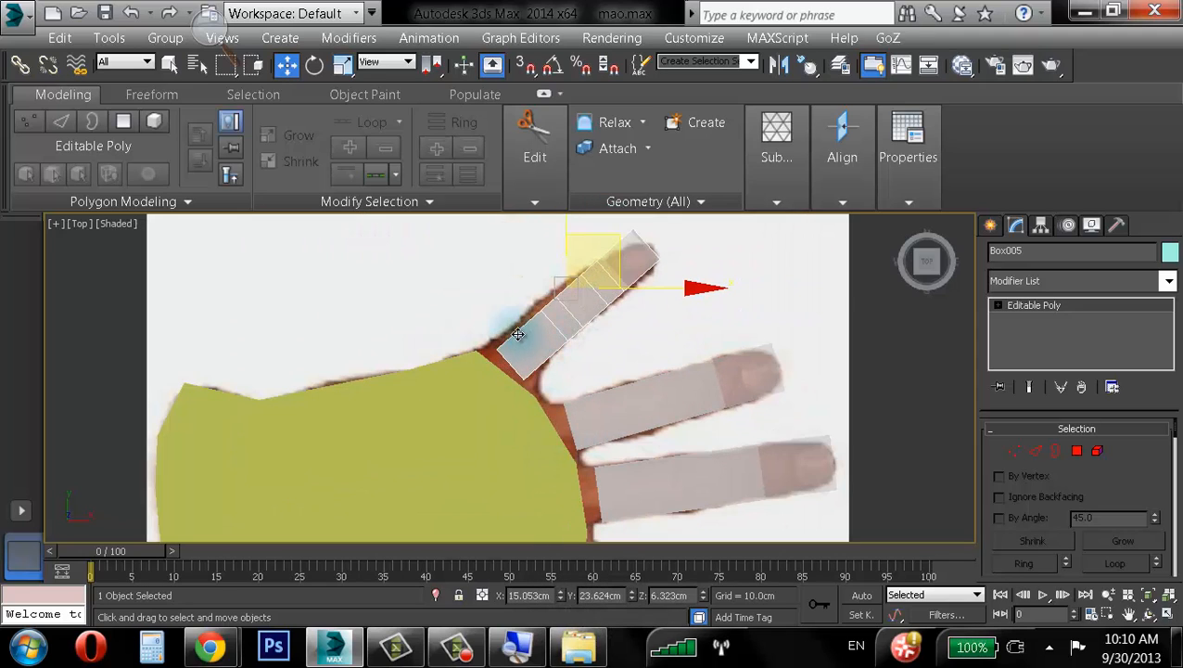
- Examine how the ring and middle finger boxes fit over the finger photos in the top view
middle_click_drag(639, 409, 584, 343)
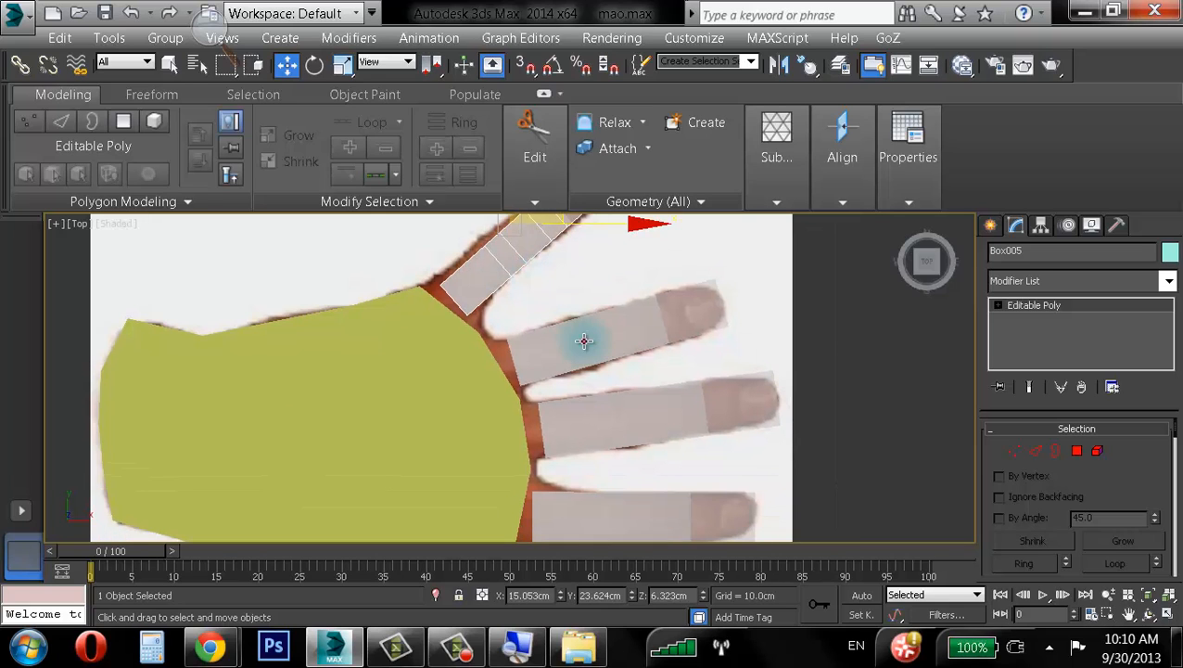
left_click(583, 341)
scroll(672, 294, "up", 2)
middle_click_drag(714, 304, 655, 322)
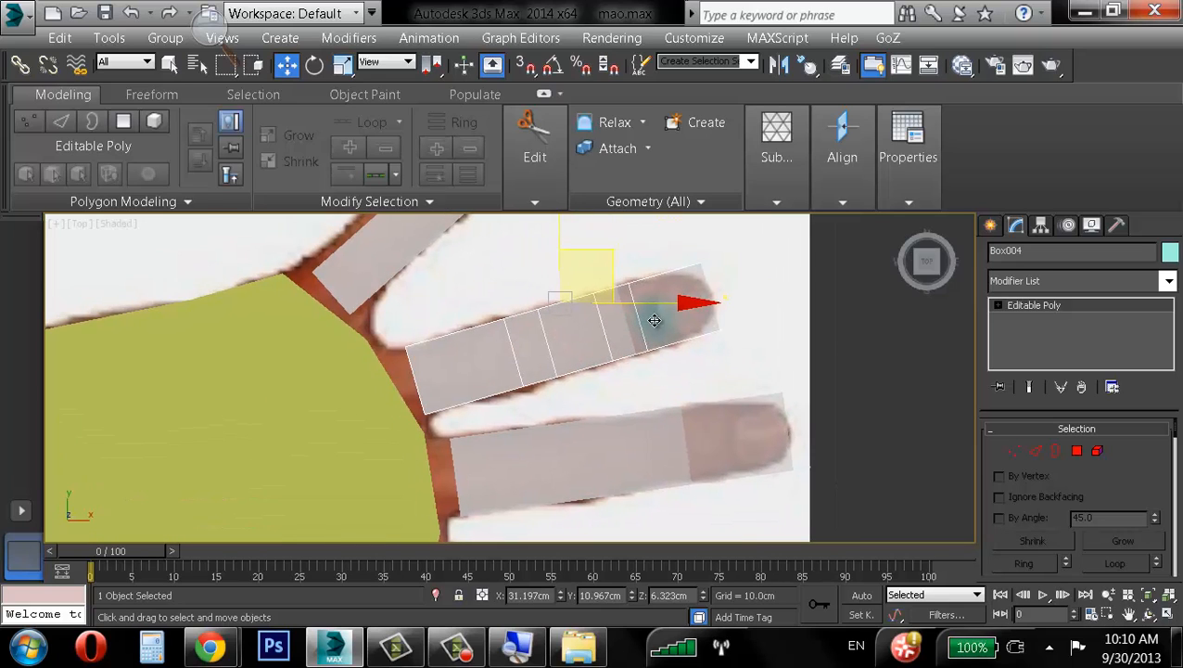
middle_click_drag(640, 410, 629, 334)
left_click(598, 370)
left_click(757, 278)
scroll(730, 345, "down", 4)
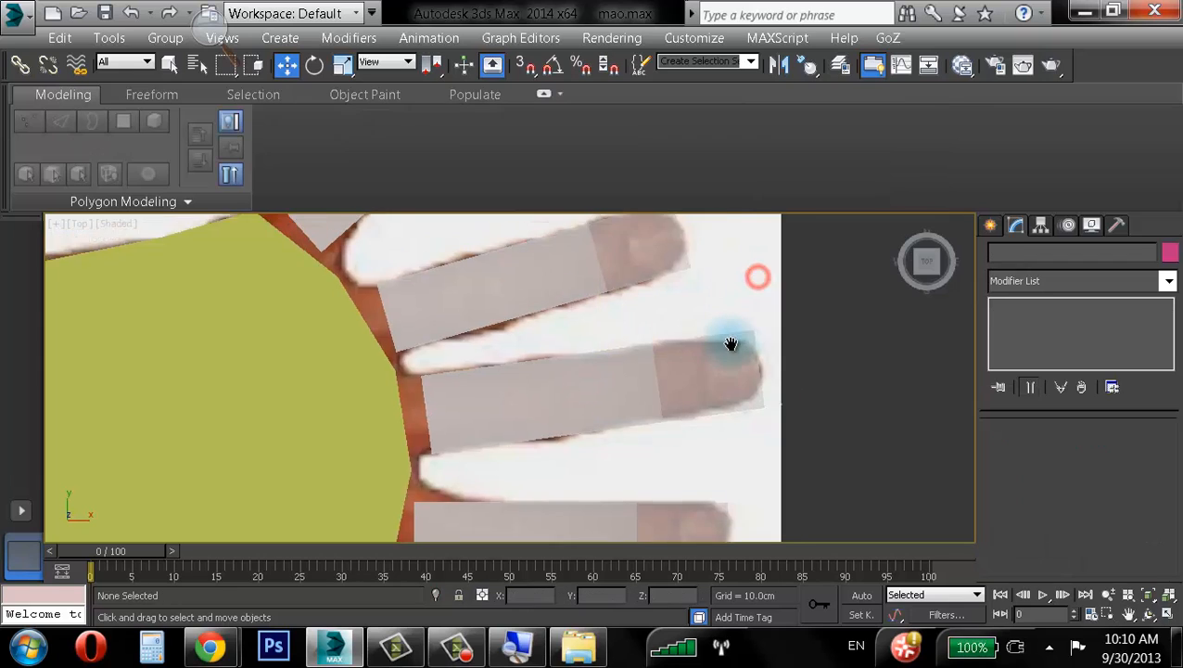
scroll(735, 341, "up", 2)
- Select the palm box and the index finger box in turn, checking the gaps between the palm's edge and the finger bases
left_click(489, 369)
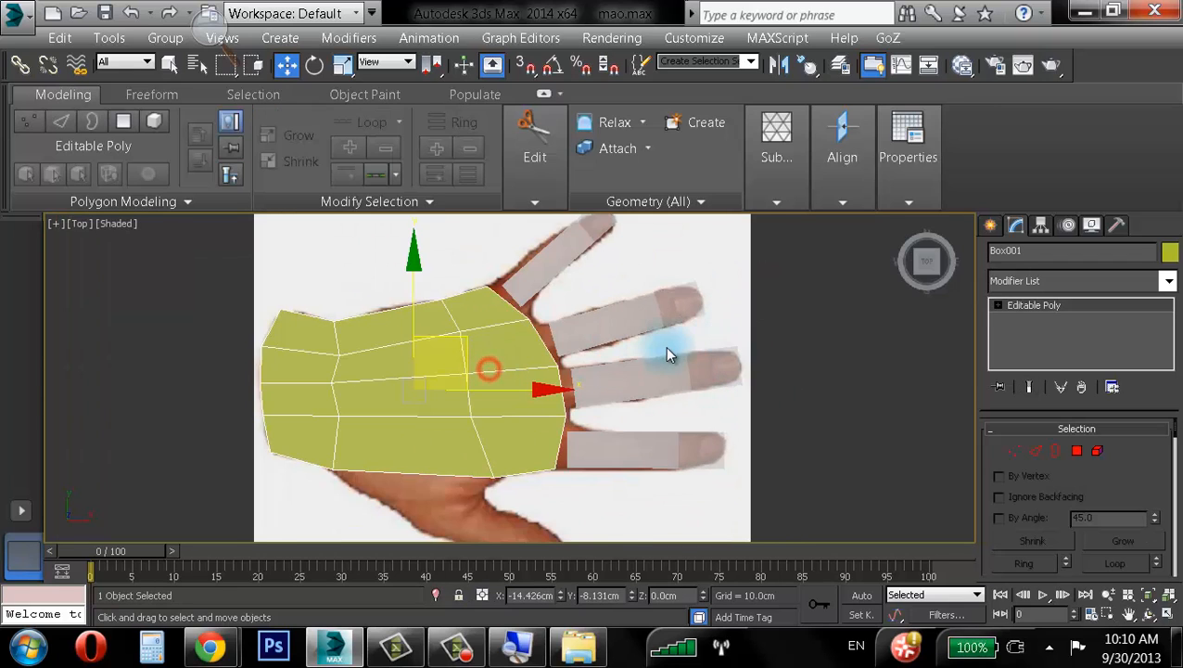
mouse_move(645, 357)
middle_mouse_down()
mouse_move(676, 322)
mouse_move(663, 353)
middle_mouse_up()
scroll(598, 367, "up", 2)
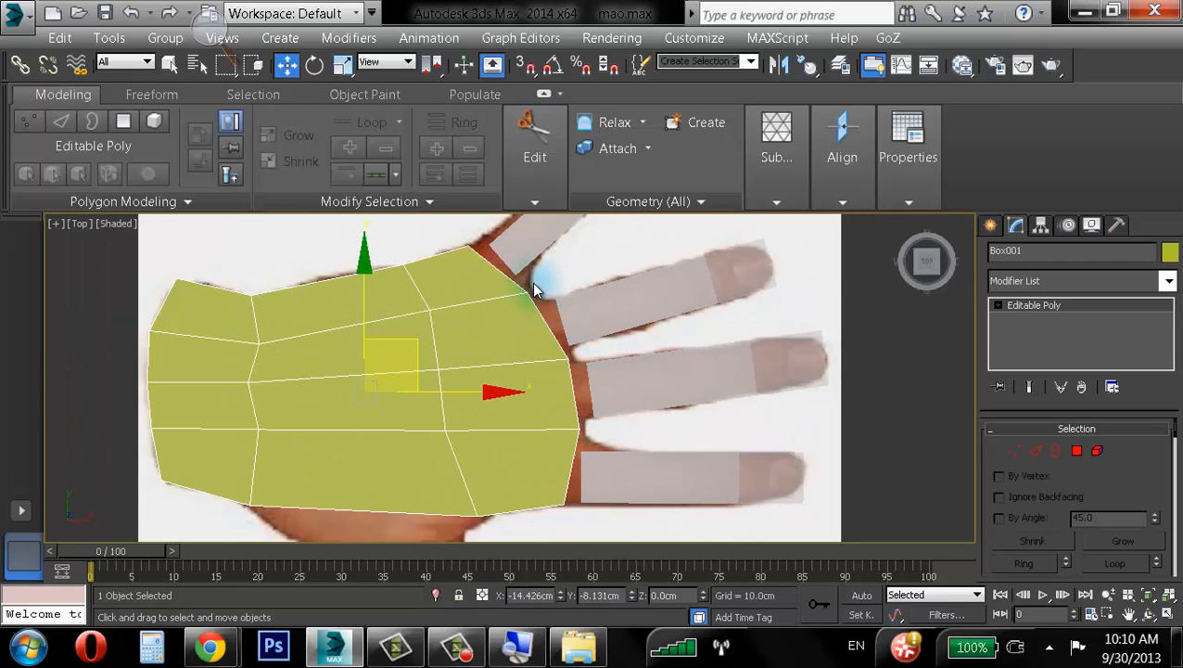
middle_click_drag(526, 267, 520, 330)
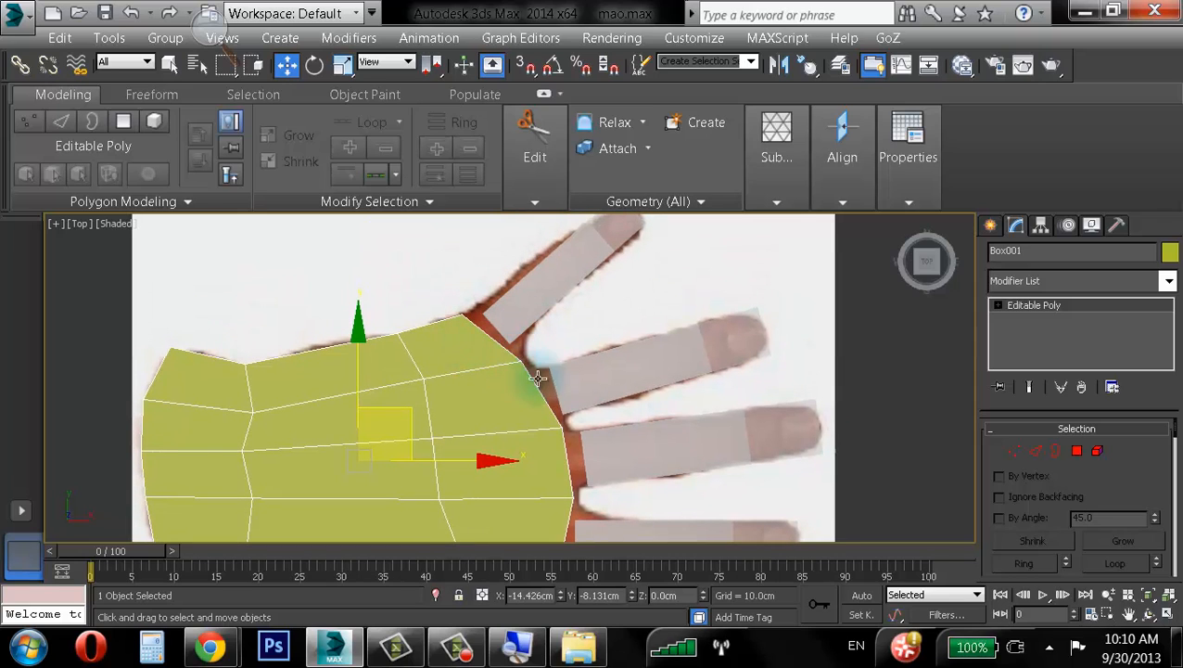
middle_click_drag(588, 499, 515, 400)
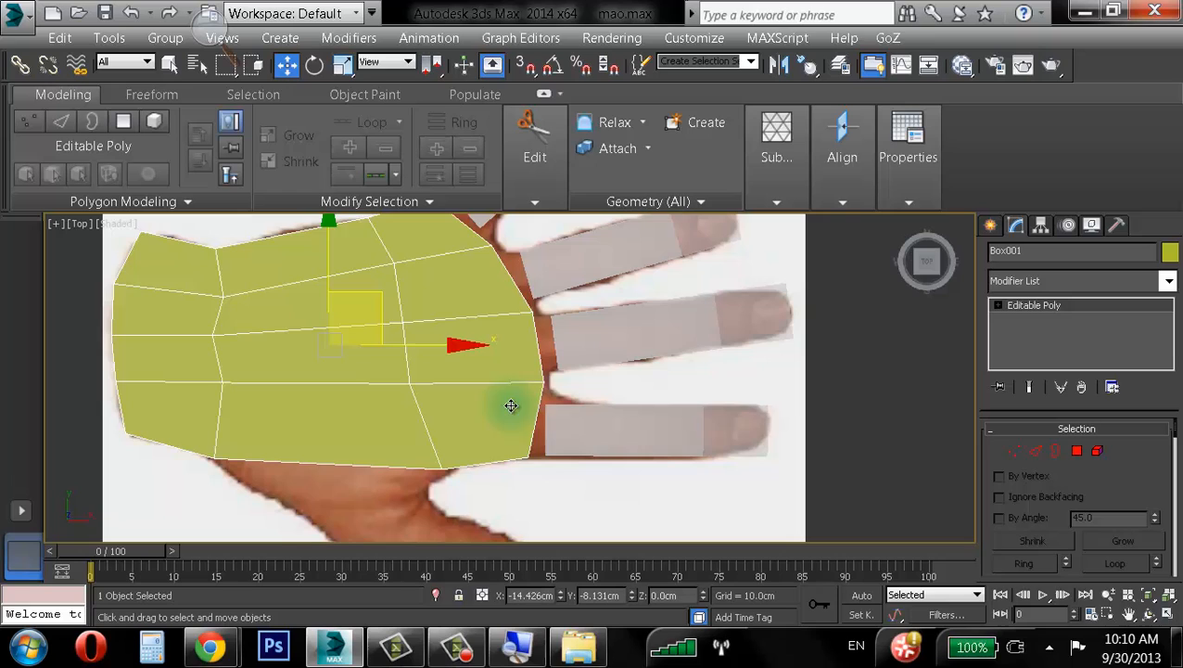
left_click(562, 417)
middle_click_drag(682, 377, 560, 374)
scroll(606, 354, "up", 2)
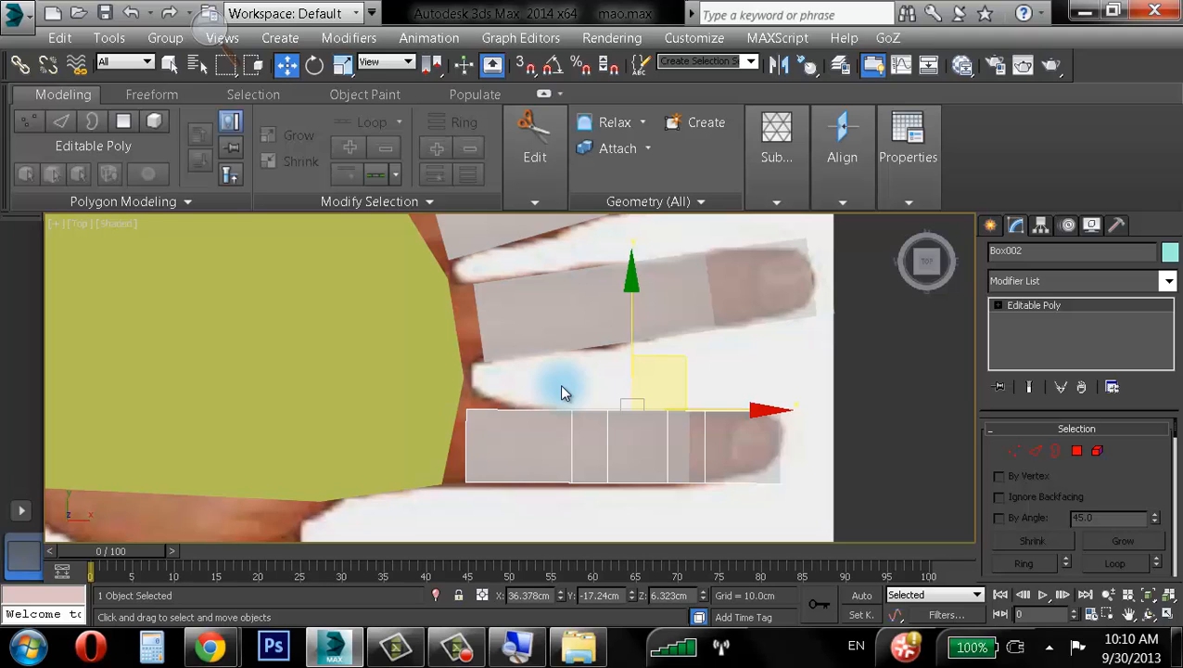
middle_click_drag(641, 427, 660, 305)
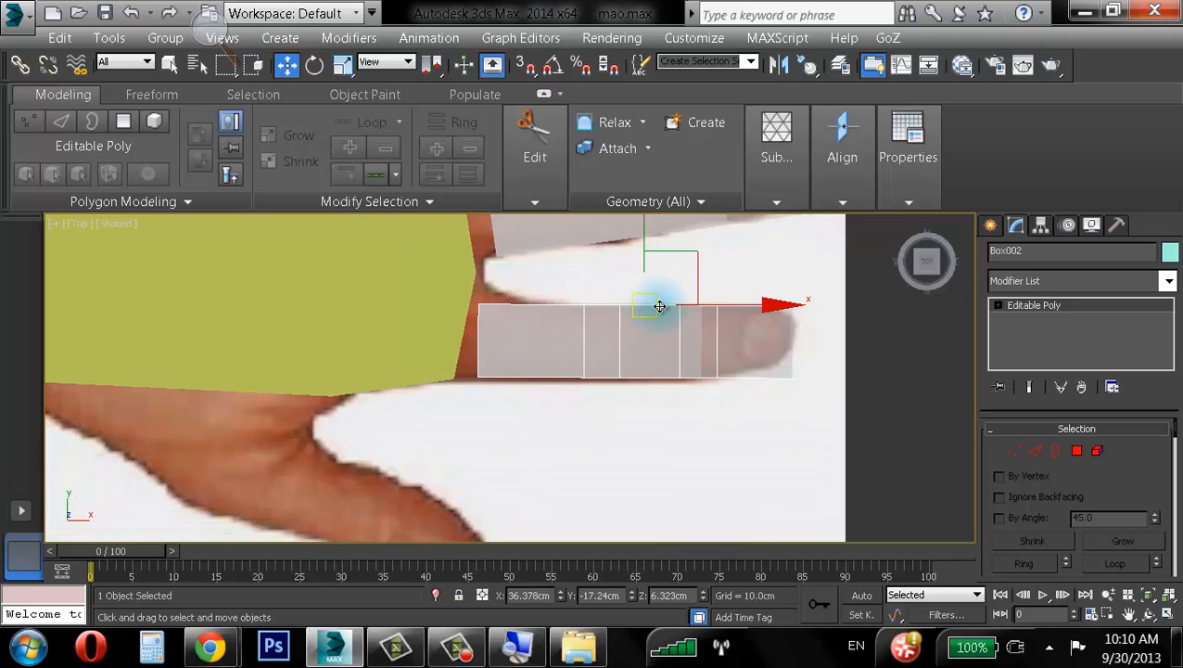
scroll(660, 311, "down", 3)
scroll(660, 314, "down", 2)
- Examine the index finger box's height and bend against the palm and side-view finger reference, in the front and perspective views
left_click(1166, 615)
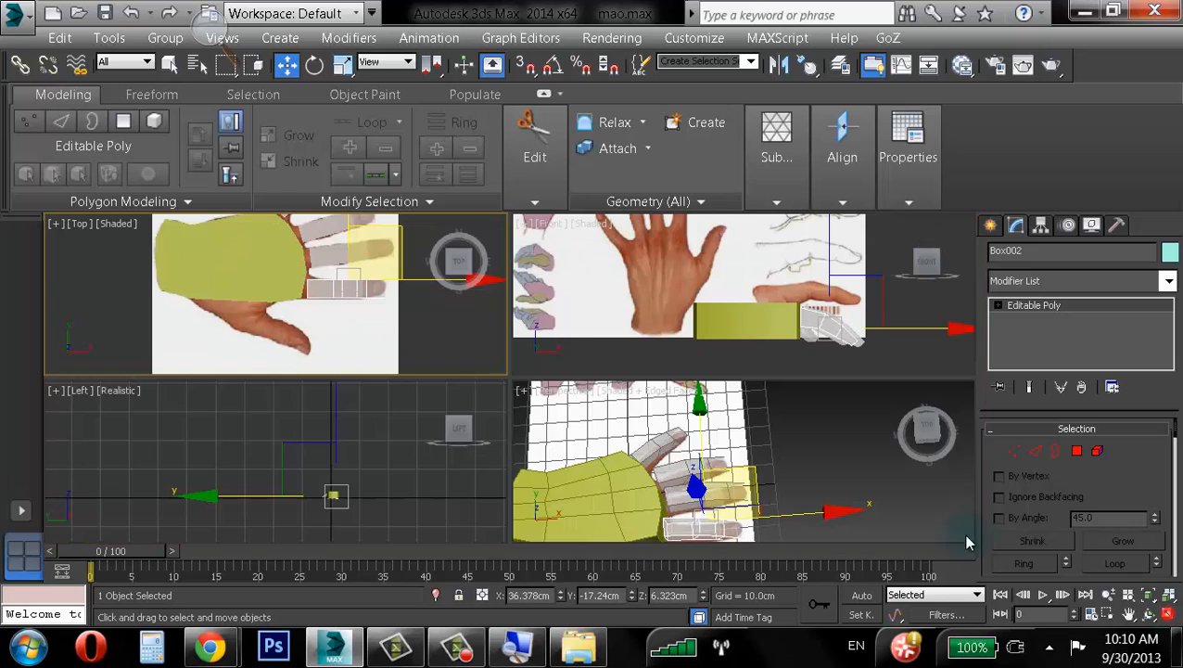
middle_click_drag(679, 311, 635, 297)
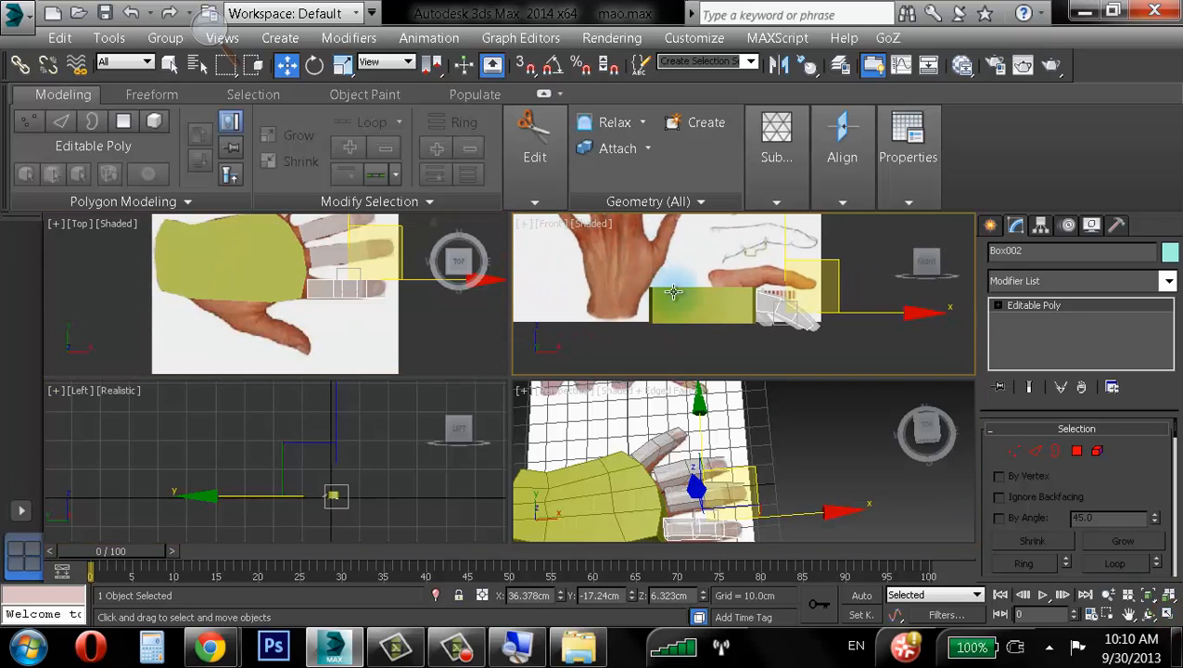
left_click(1170, 614)
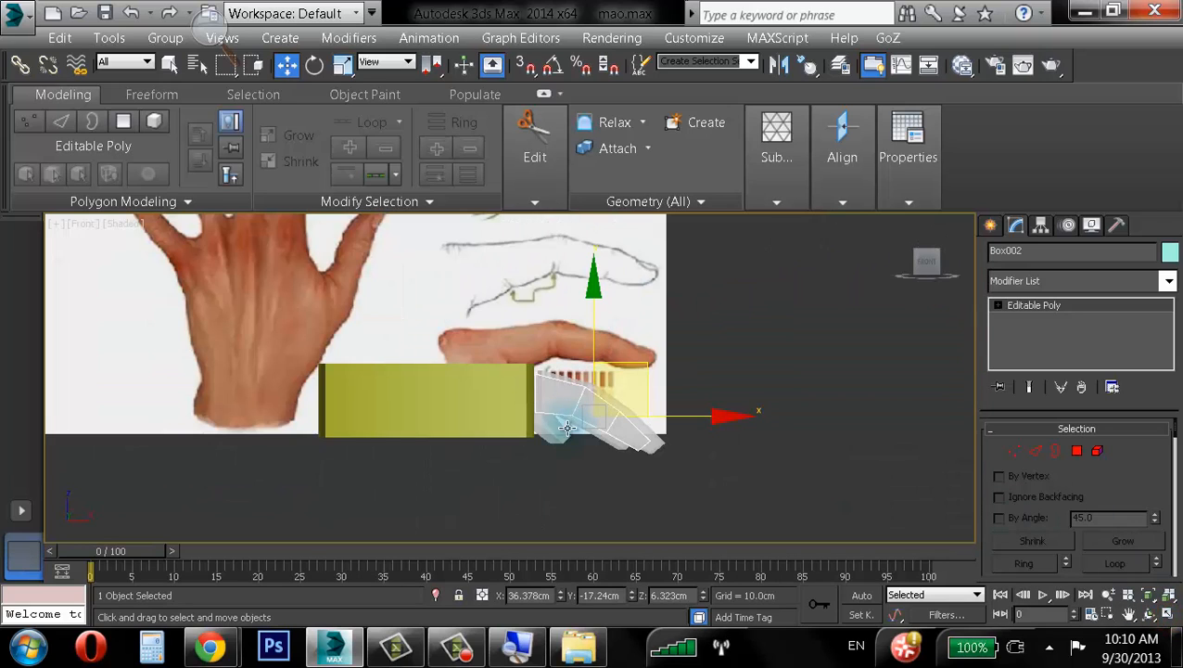
middle_click_drag(564, 429, 521, 491)
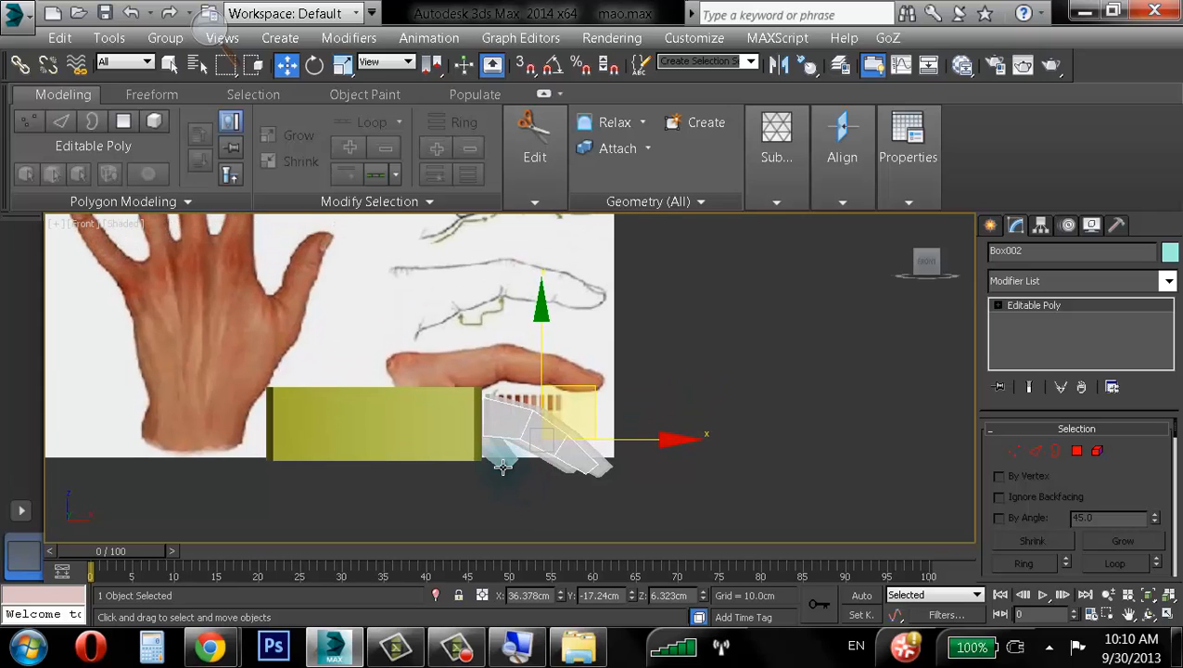
middle_click_drag(536, 422, 520, 473)
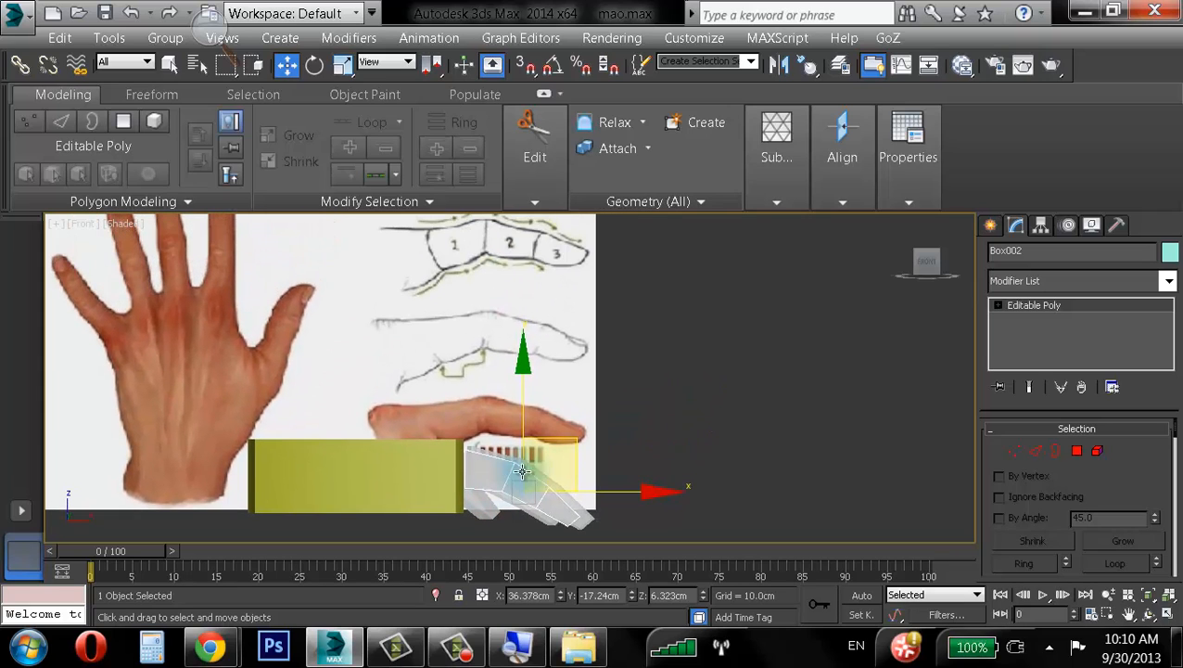
left_click(1165, 599)
left_click(1171, 614)
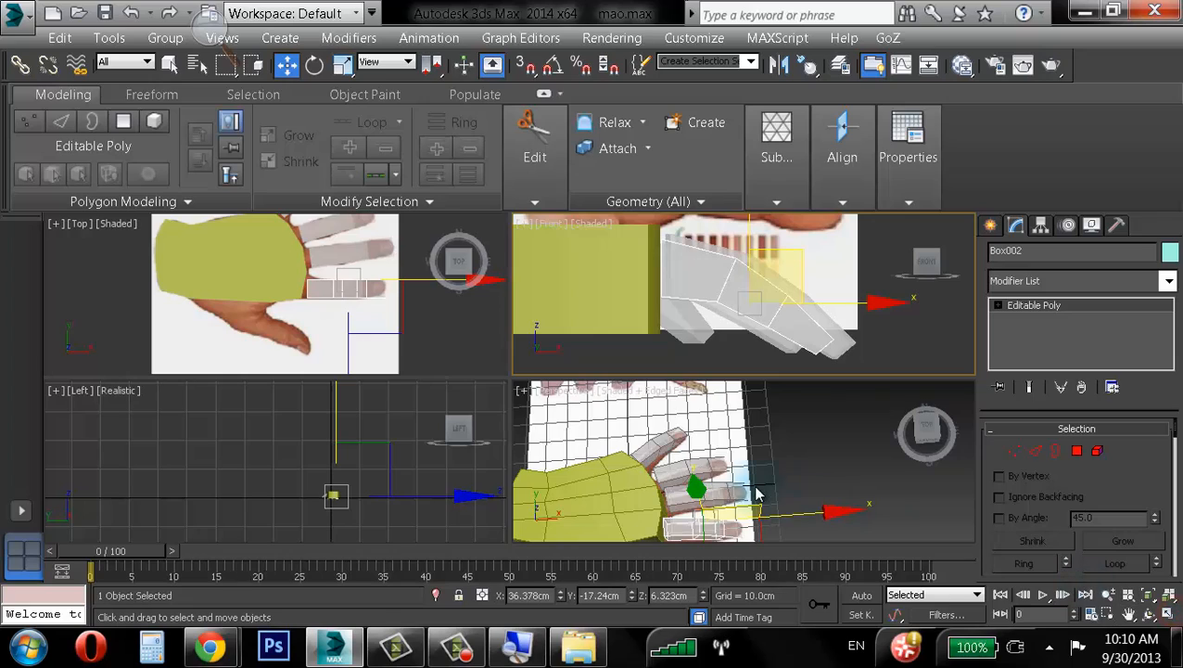
left_click(759, 417)
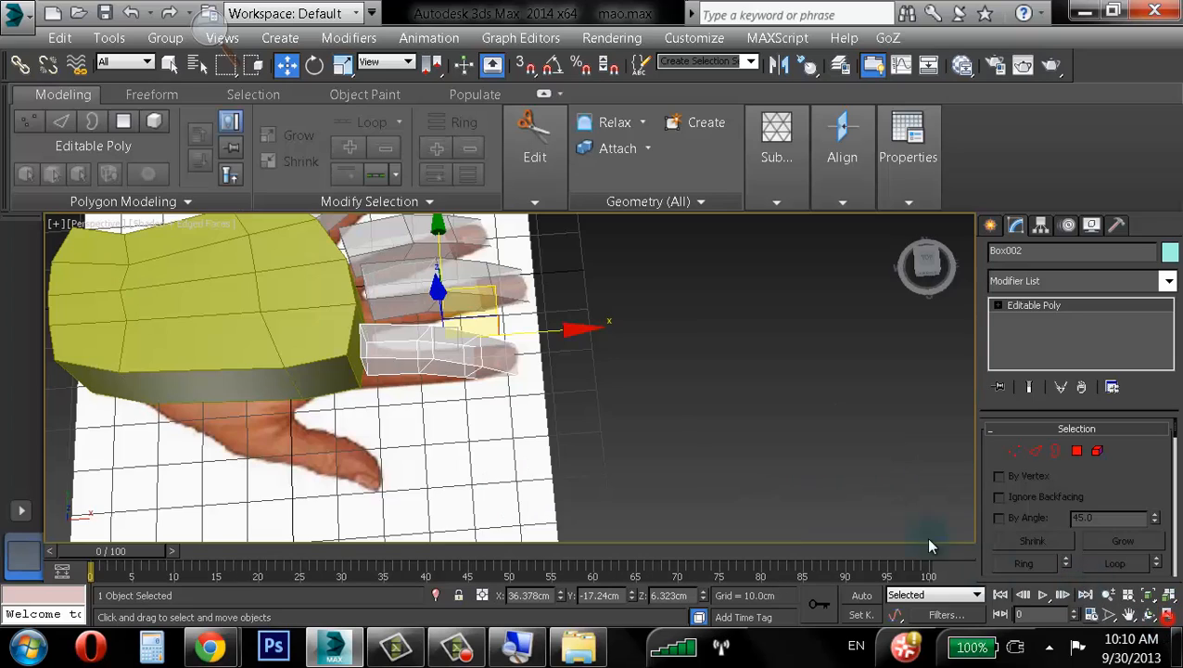
left_click(1171, 614)
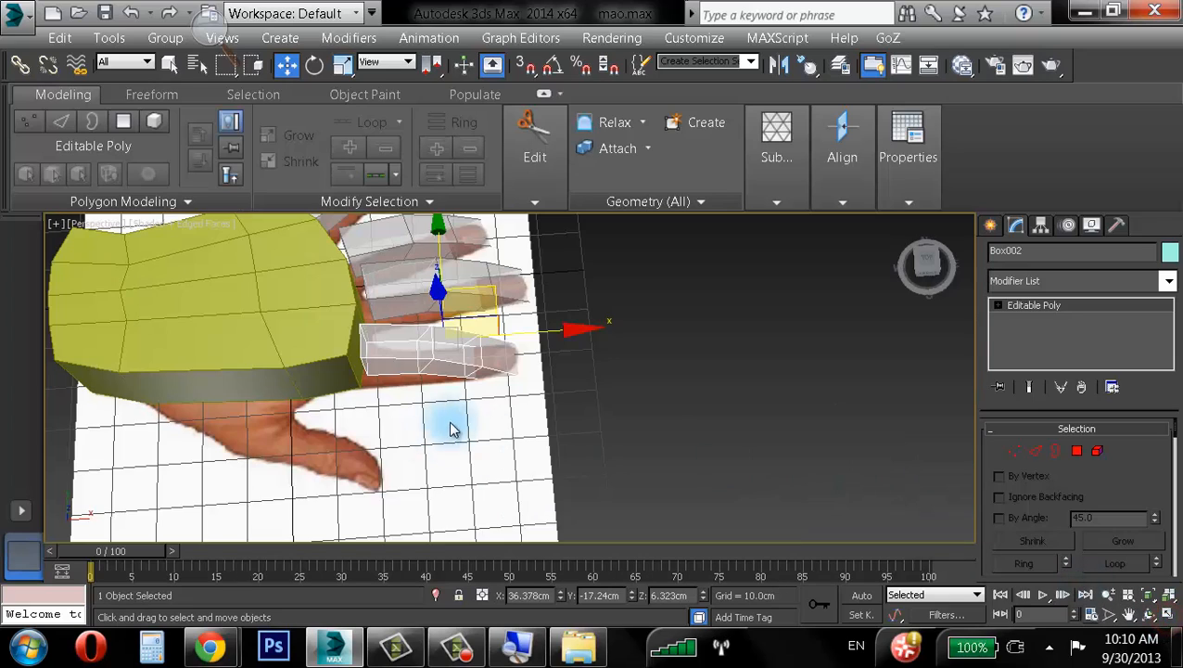
middle_click_drag(396, 436, 367, 417, "alt")
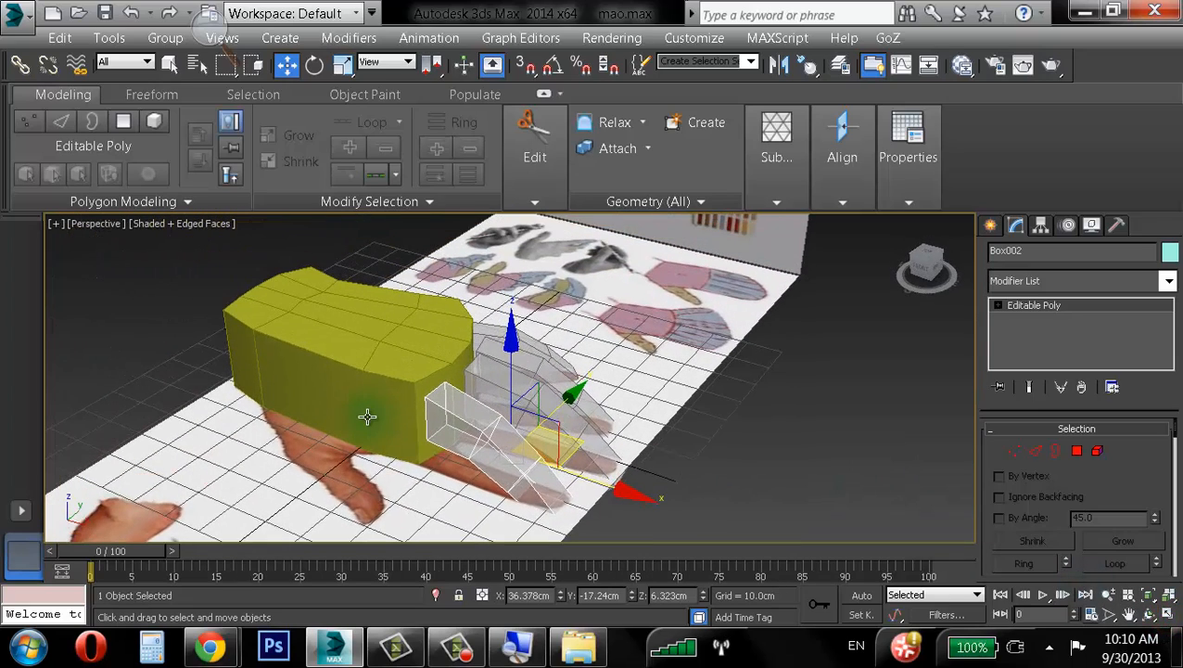
middle_click_drag(390, 343, 428, 287, "alt")
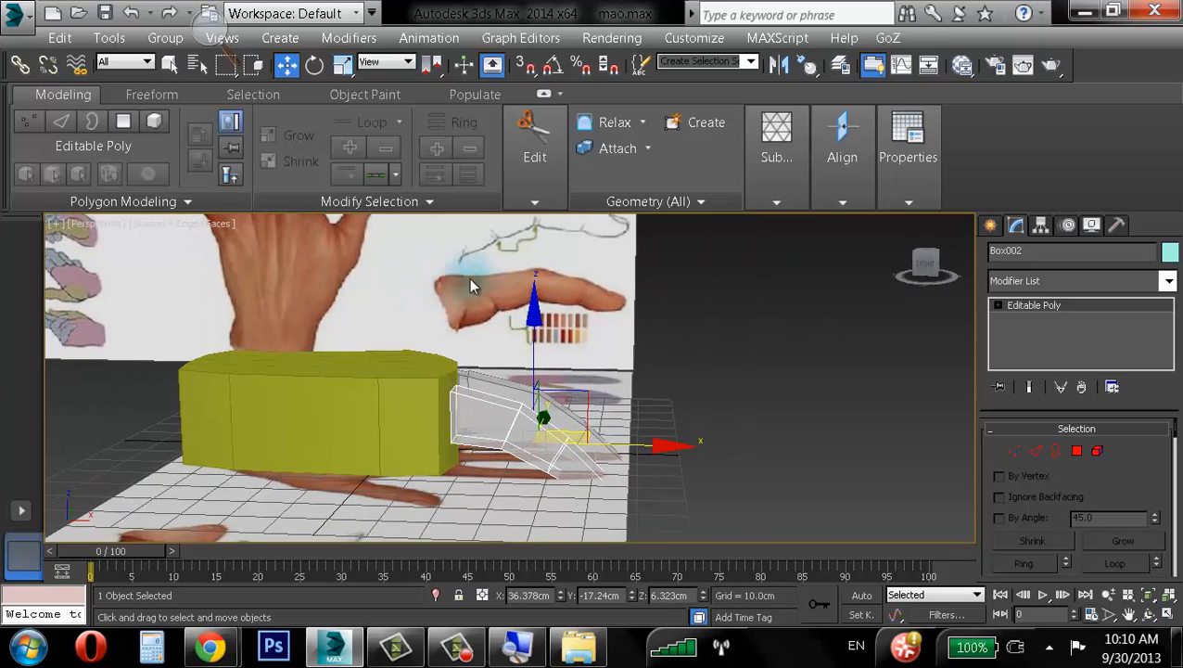
- In the Top view, place one copy of the index finger box over the reference image's thumb
middle_click_drag(436, 381, 404, 447, "alt")
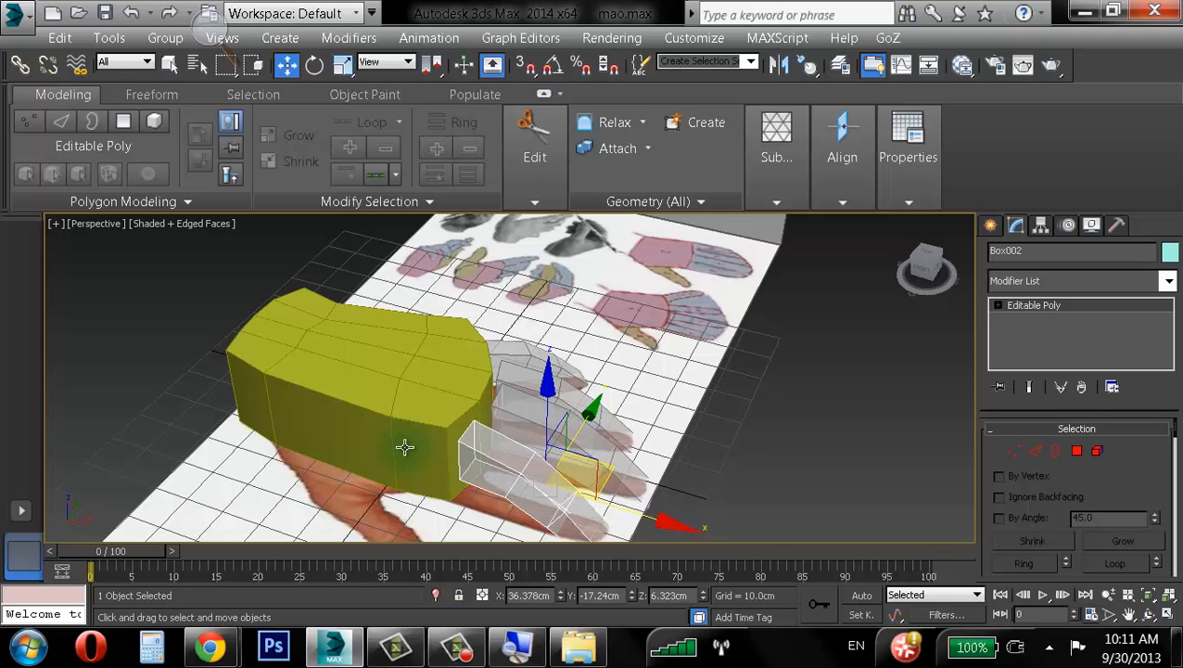
middle_click_drag(460, 434, 462, 357)
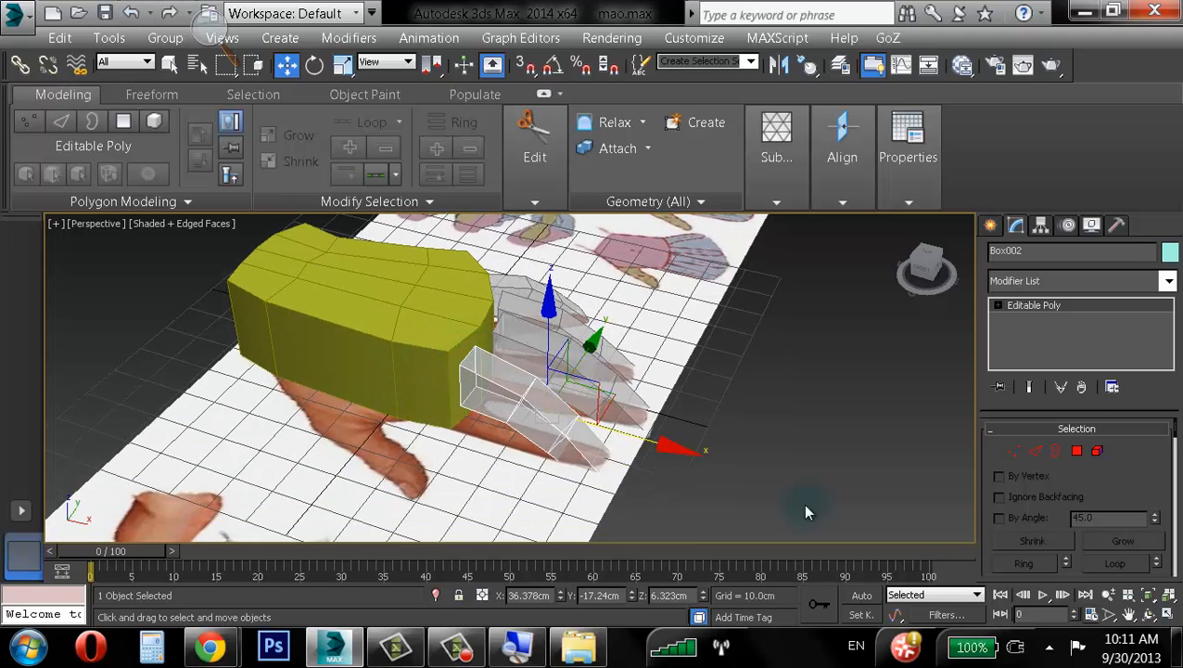
left_click(1168, 614)
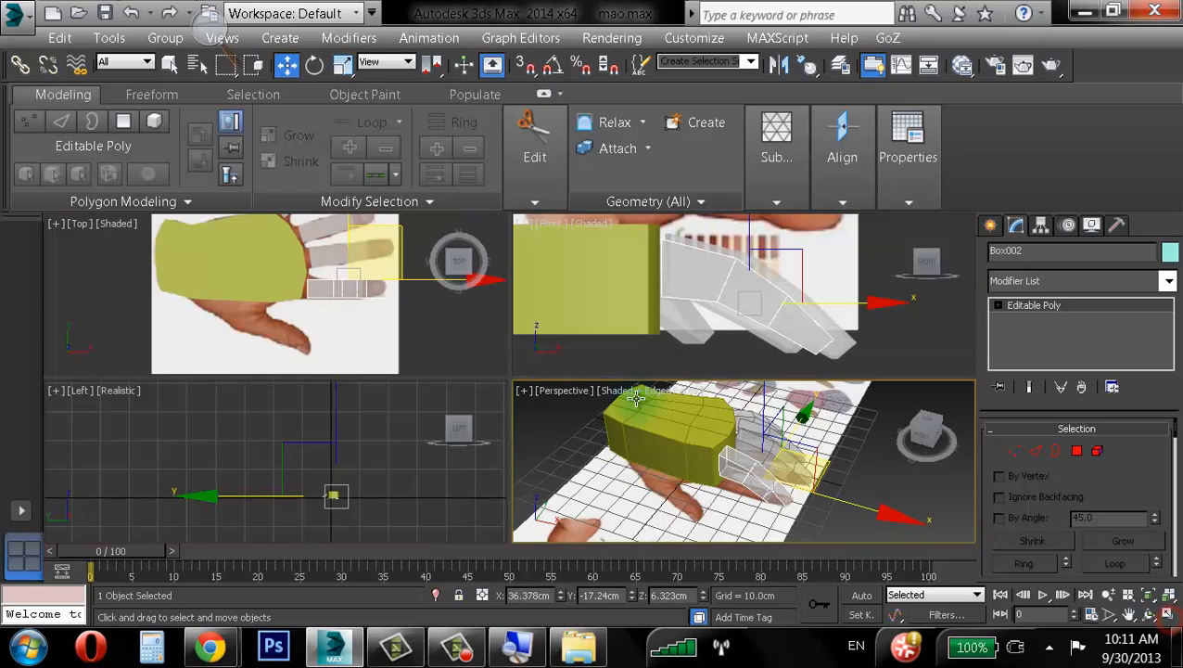
right_click(421, 290)
left_click(1168, 614)
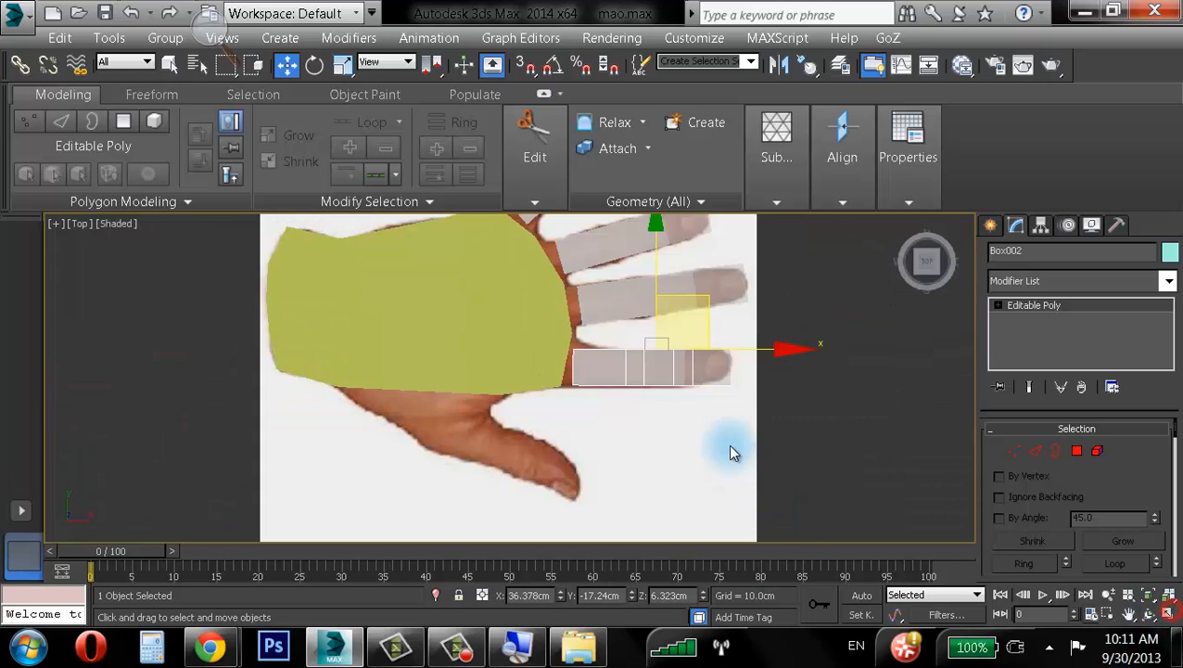
middle_click_drag(728, 452, 711, 440)
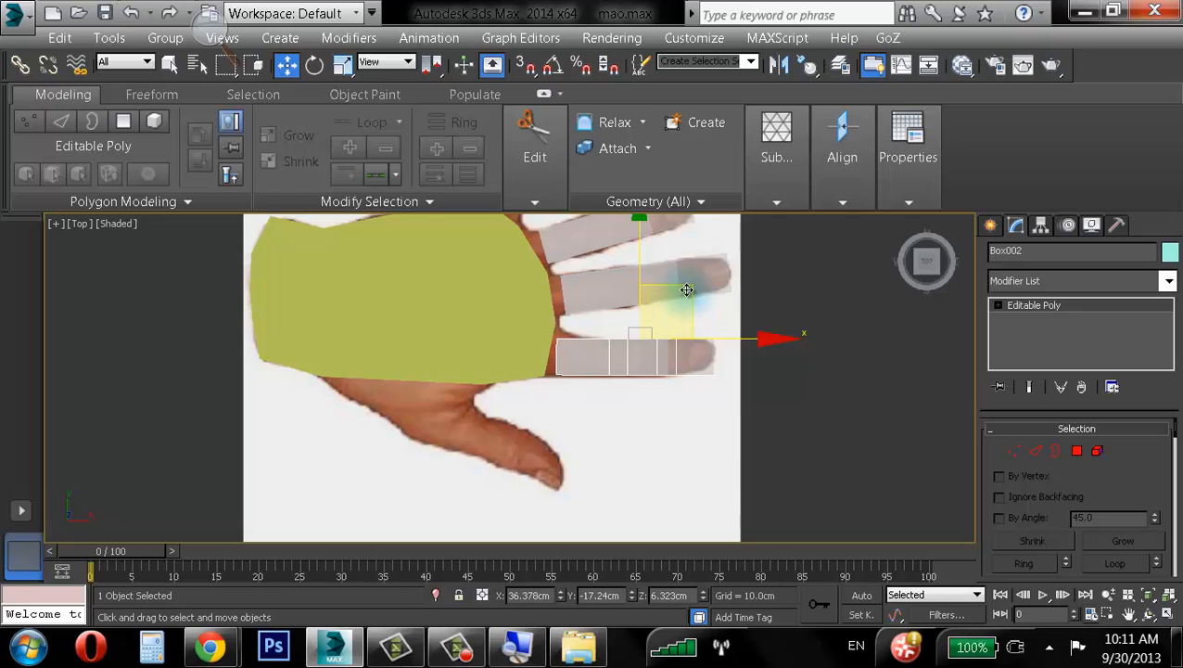
mouse_move(686, 285)
left_mouse_down("shift")
mouse_move(673, 312)
mouse_move(555, 365)
mouse_move(510, 355)
left_mouse_up("shift")
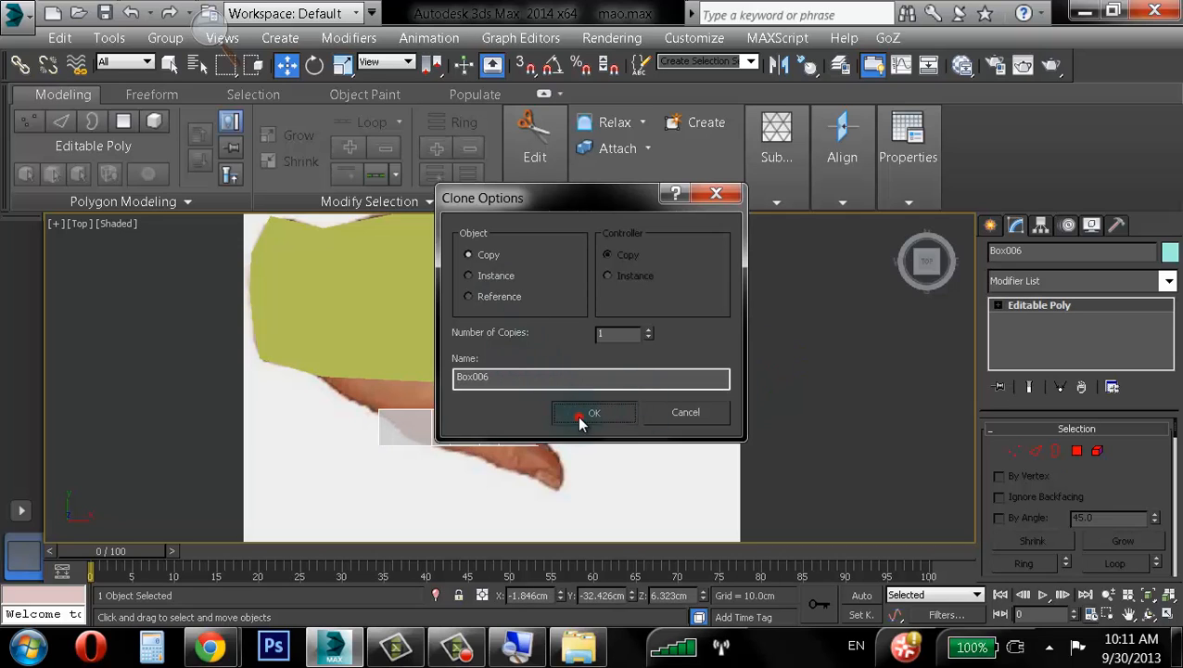
left_click(579, 416)
- Rotate the copied finger box to follow the angle of the reference thumb
key("e")
mouse_move(525, 332)
left_mouse_down()
mouse_move(546, 327)
mouse_move(555, 351)
mouse_move(526, 377)
mouse_move(510, 372)
mouse_move(535, 383)
left_mouse_up()
key("w")
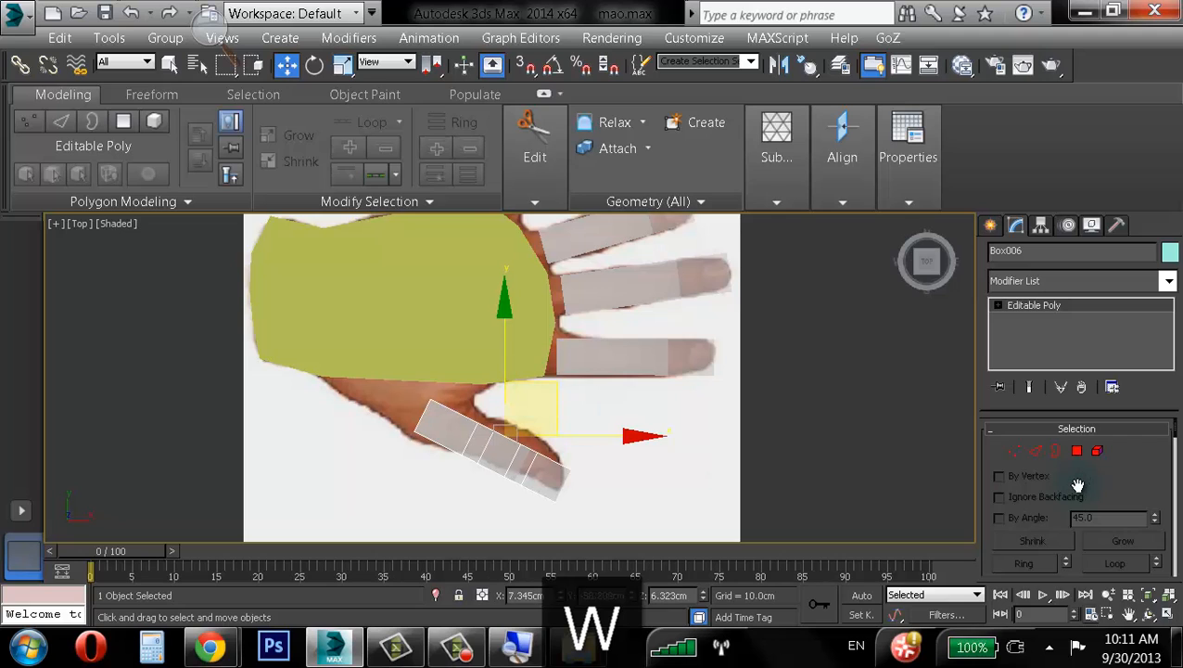
- Try deleting the base segment's polygons from the thumb box
left_click(1076, 451)
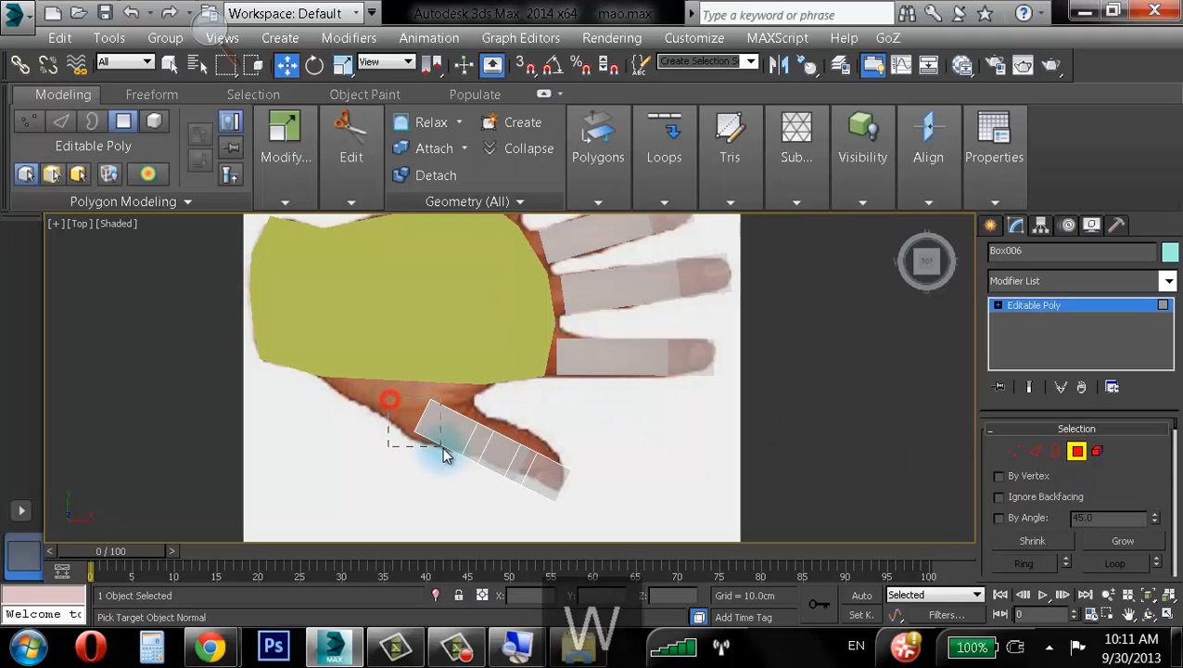
left_click(452, 448)
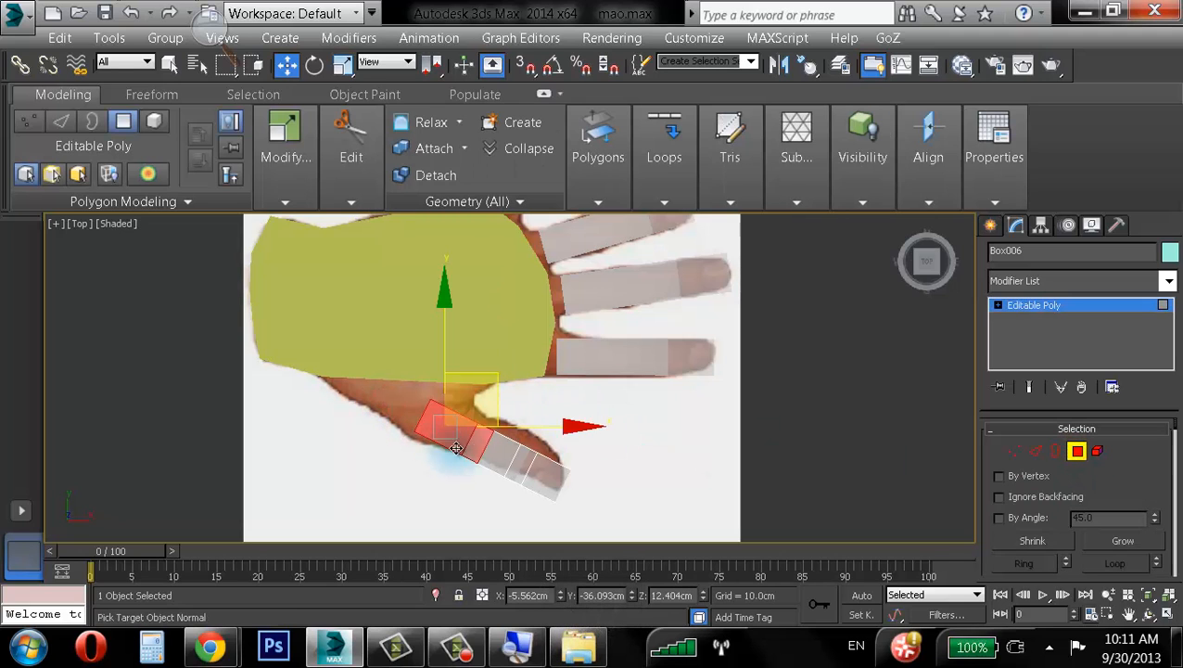
left_click(1167, 614)
middle_click_drag(649, 493, 758, 452, "alt")
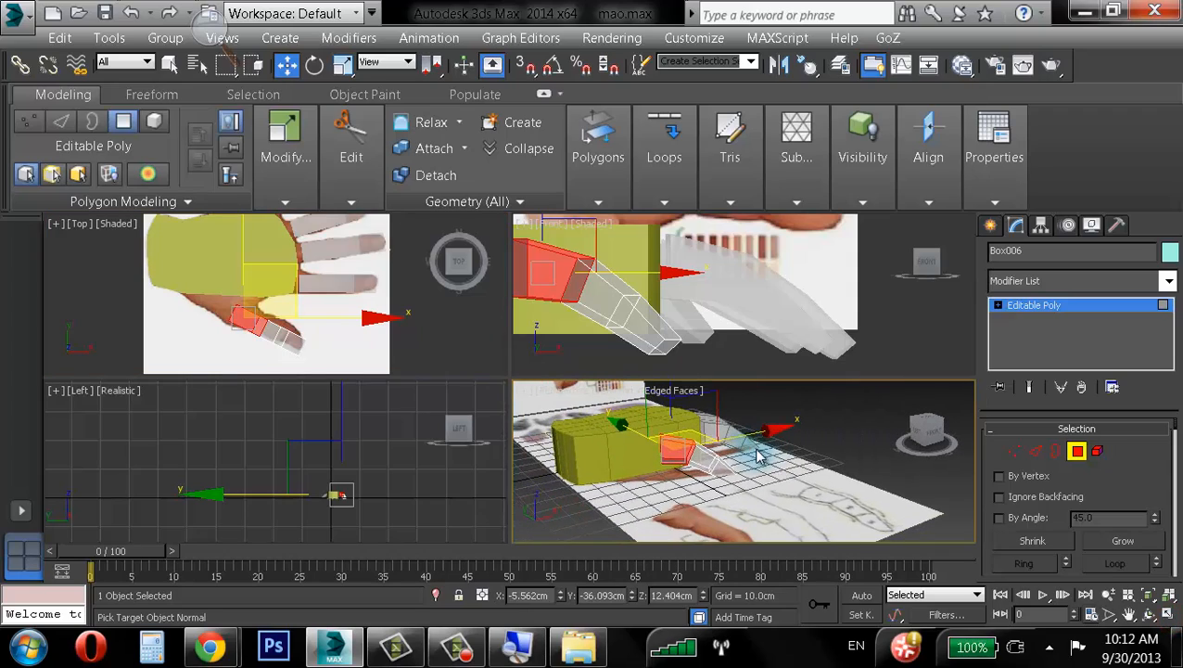
left_click(1168, 613)
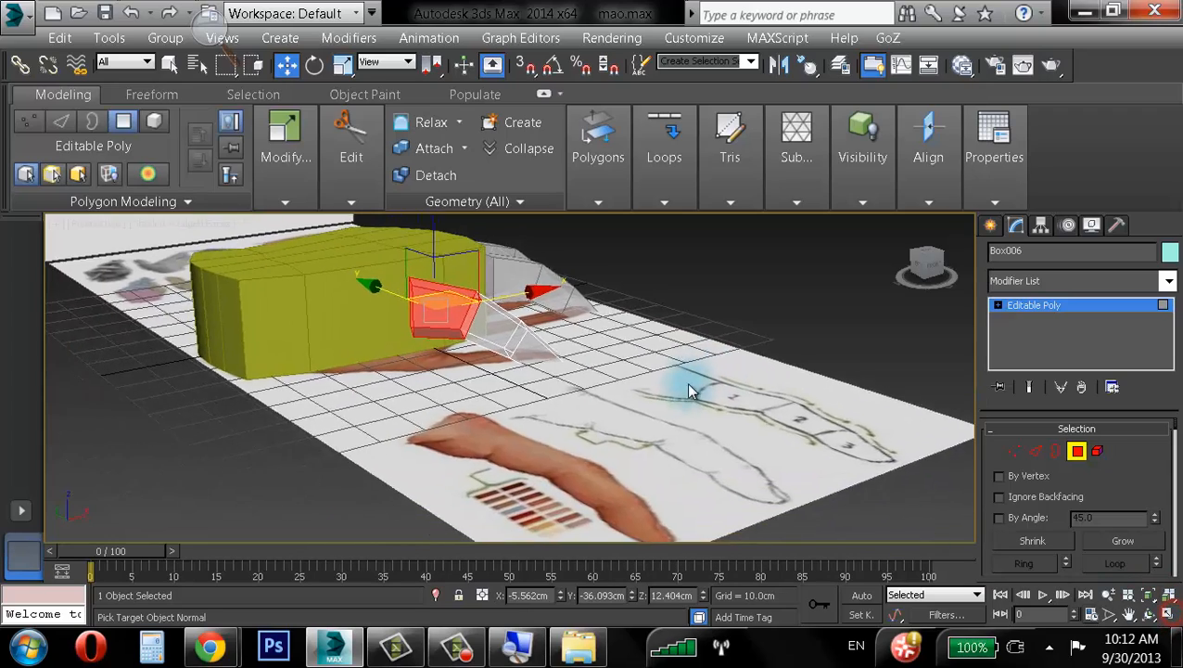
scroll(523, 361, "up", 4)
middle_click_drag(447, 308, 406, 361)
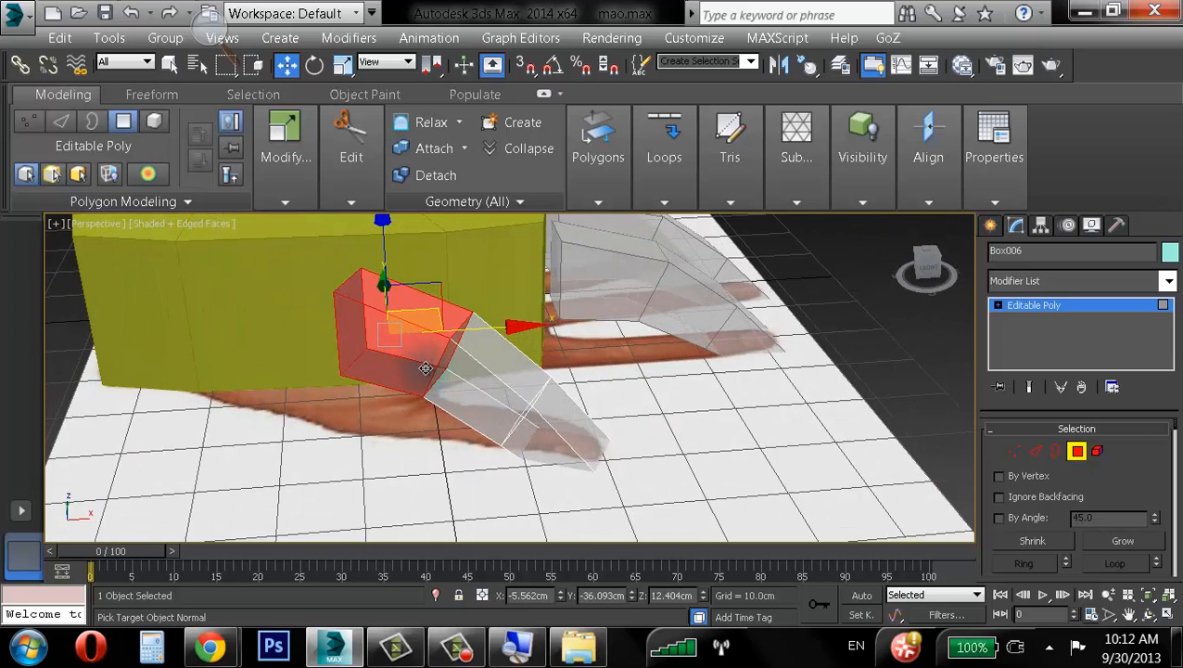
key("Delete")
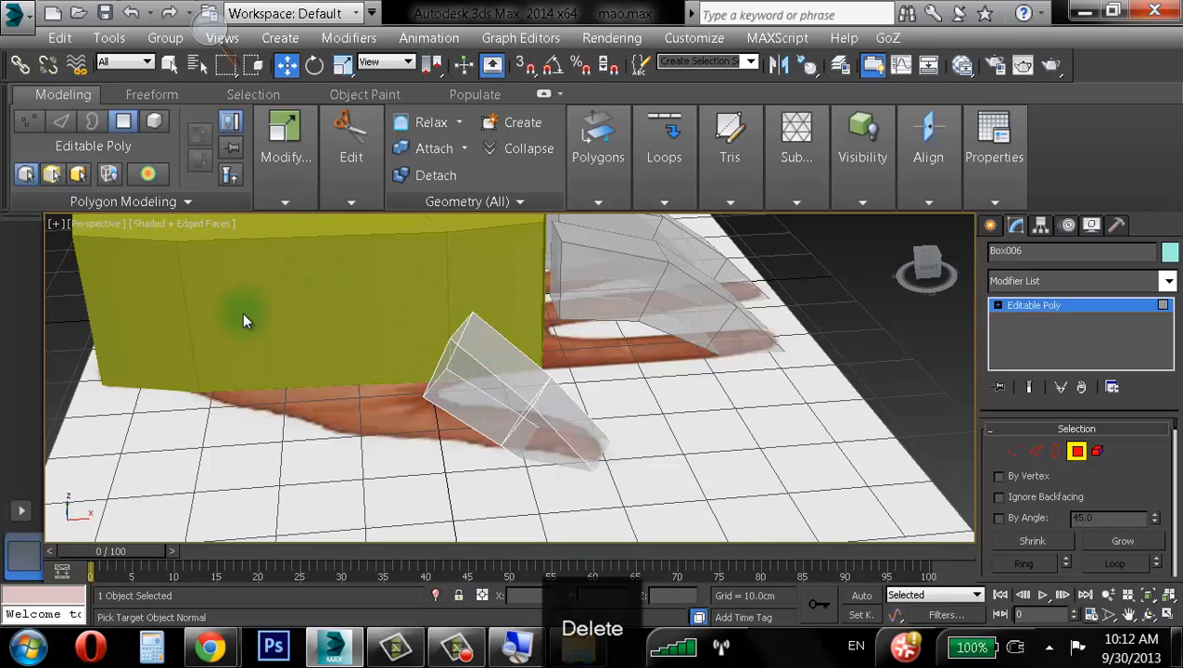
left_click(1079, 451)
left_click(561, 430)
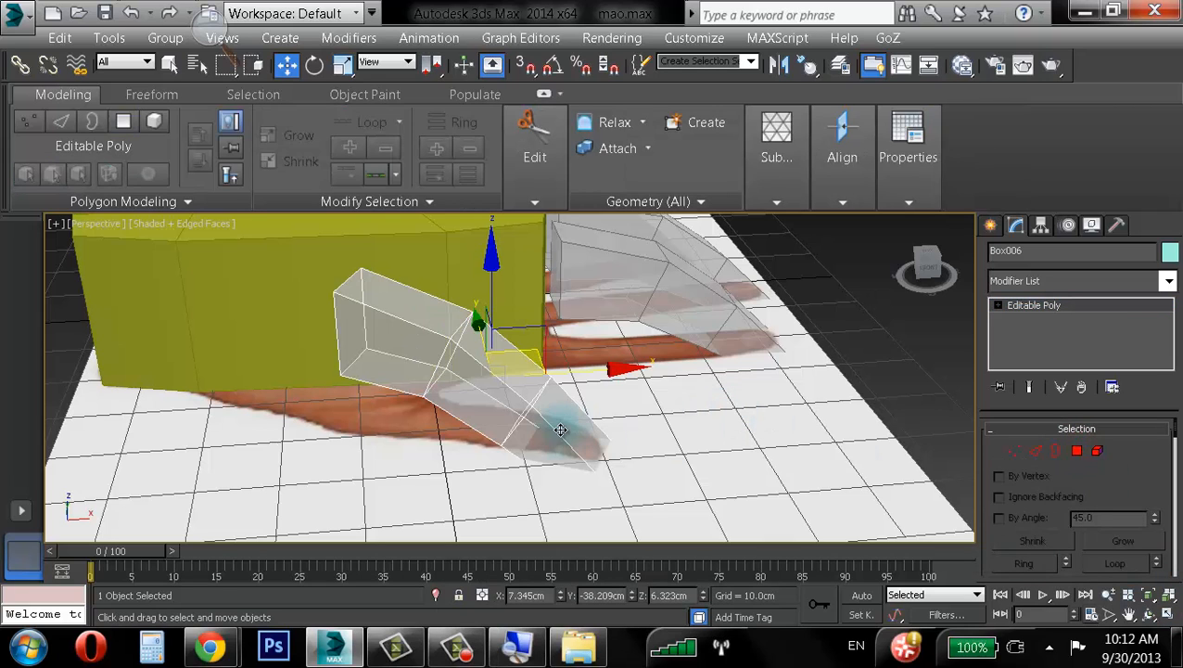
- Delete all polygons of the base segment nearest the palm on the thumb box
left_click(121, 128)
middle_click_drag(404, 396, 417, 489)
left_click_drag(420, 484, 358, 320)
middle_click_drag(514, 343, 438, 301, "alt")
key("Delete")
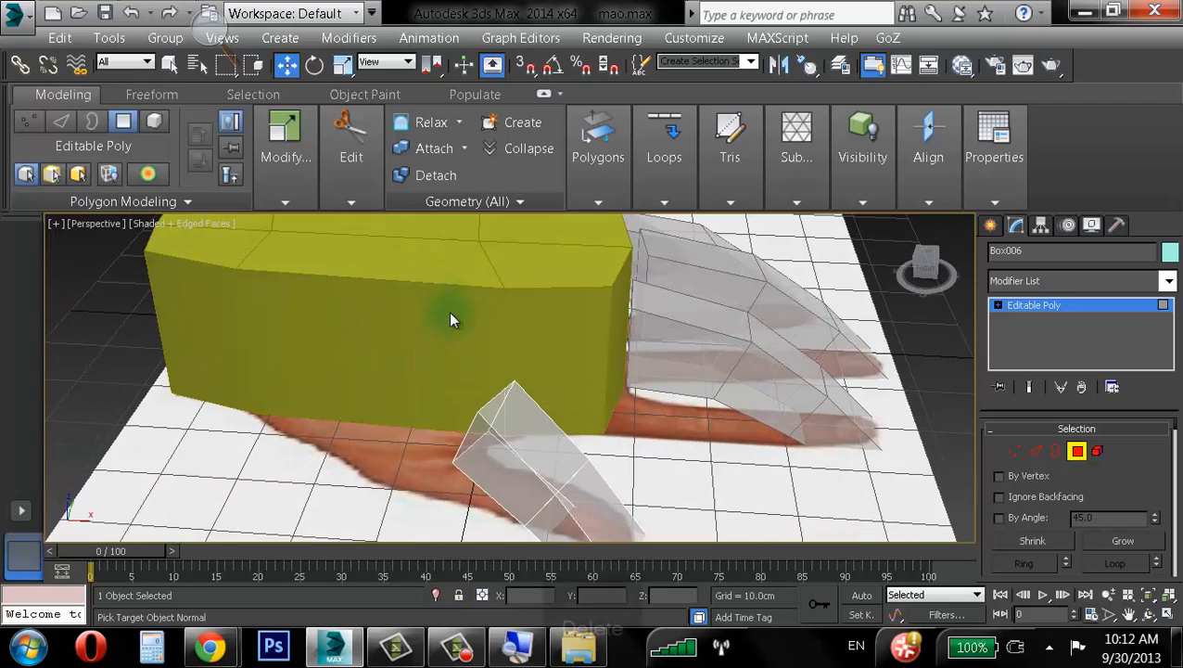
middle_click_drag(496, 409, 474, 324, "alt")
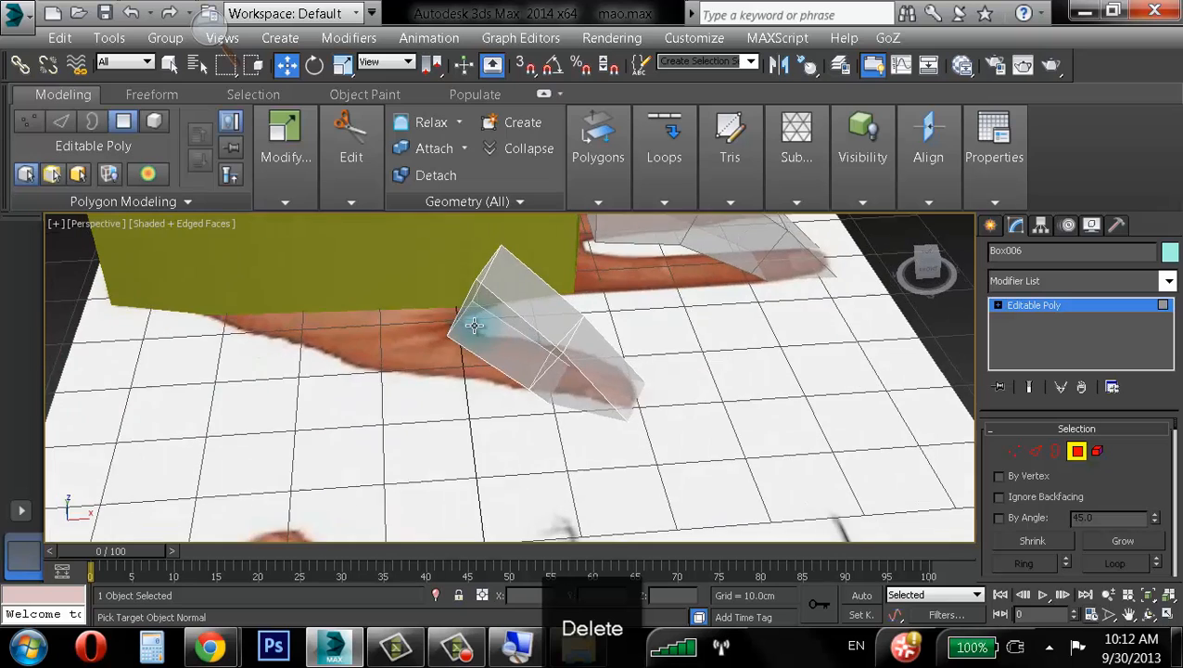
scroll(474, 325, "down", 3)
- In the Top view, scale up the whole thumb box to suit the width of the reference thumb
left_click(1168, 614)
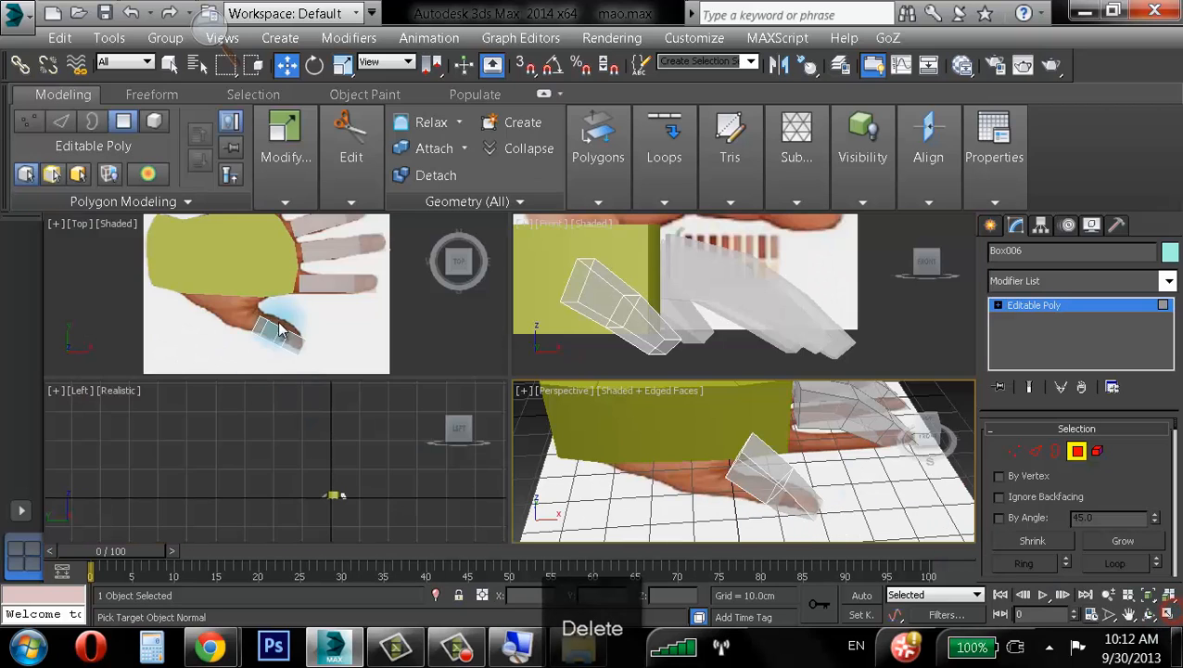
scroll(281, 329, "up", 3)
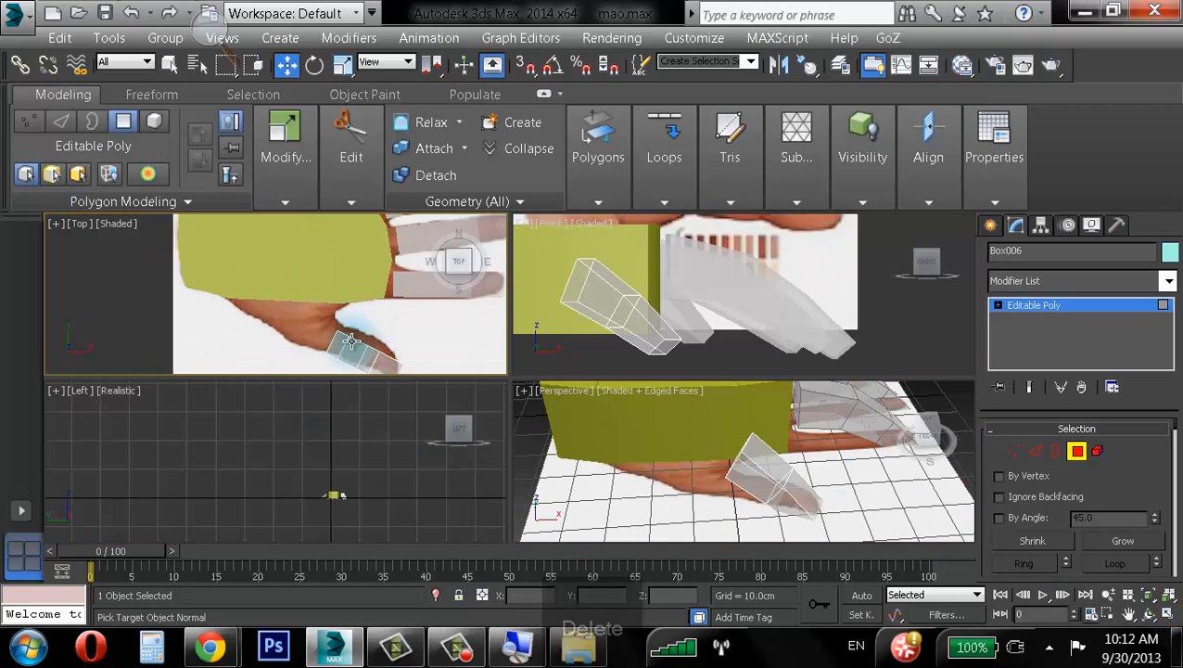
left_click(1168, 614)
middle_click_drag(602, 428, 568, 434)
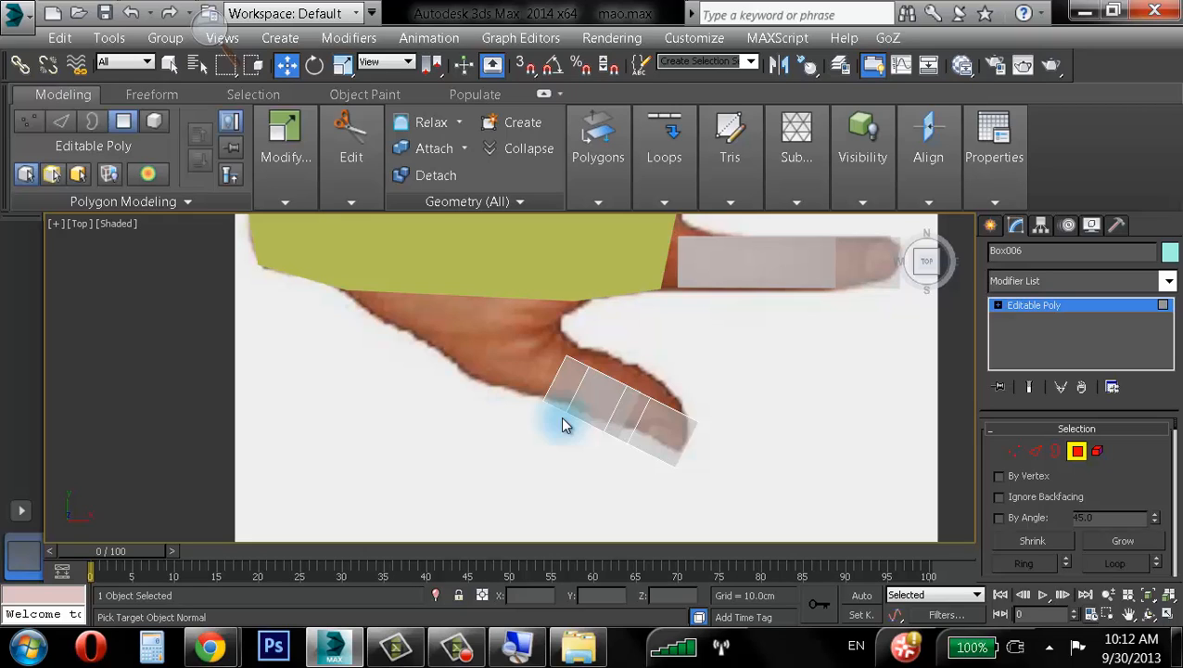
key("r")
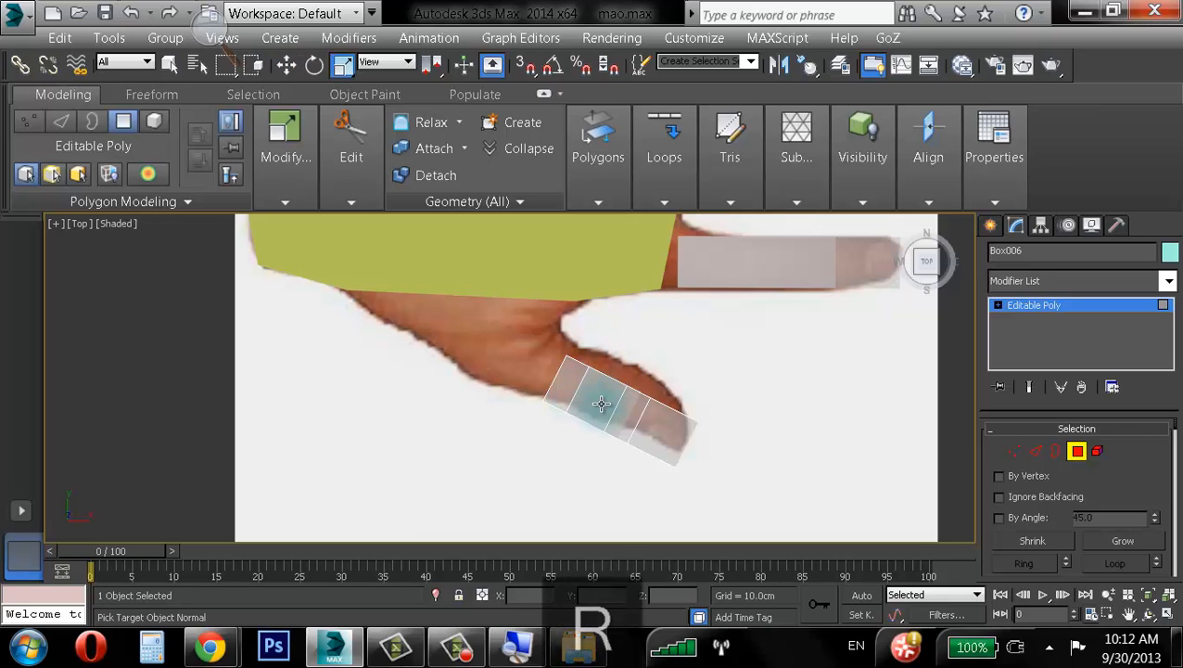
left_click(601, 404)
left_click(123, 121)
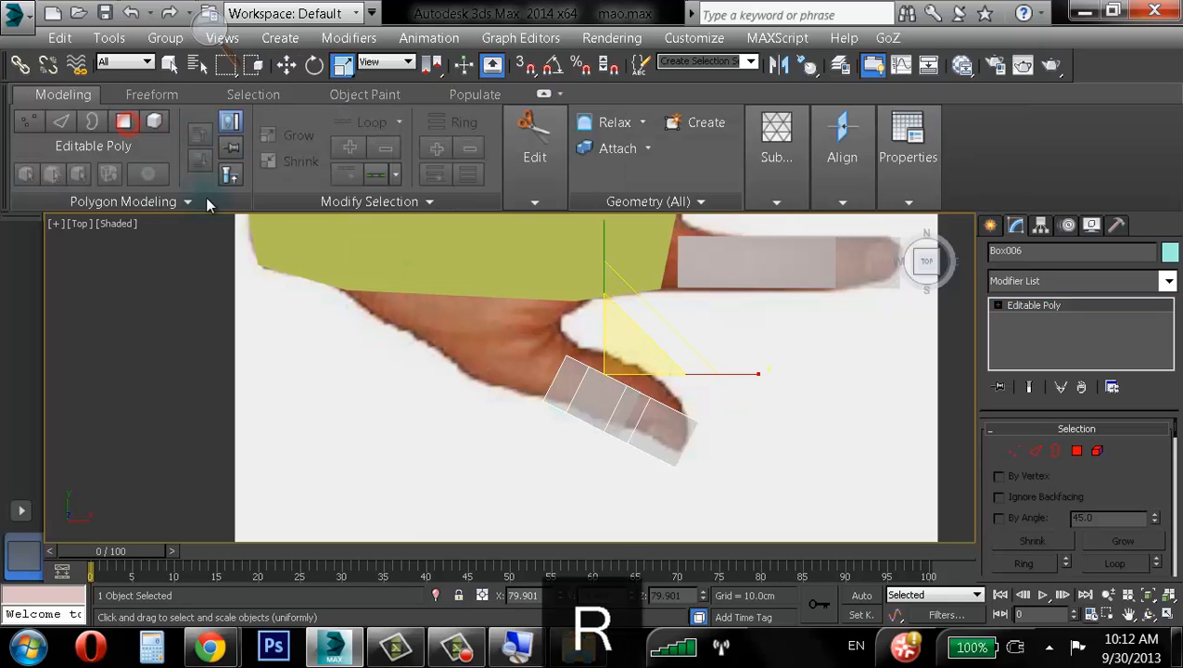
left_click_drag(616, 369, 632, 335)
- Magnify the screen to 200% with Magnifier to examine the thumb box and its rotation gizmo, and restore 100%
key("e")
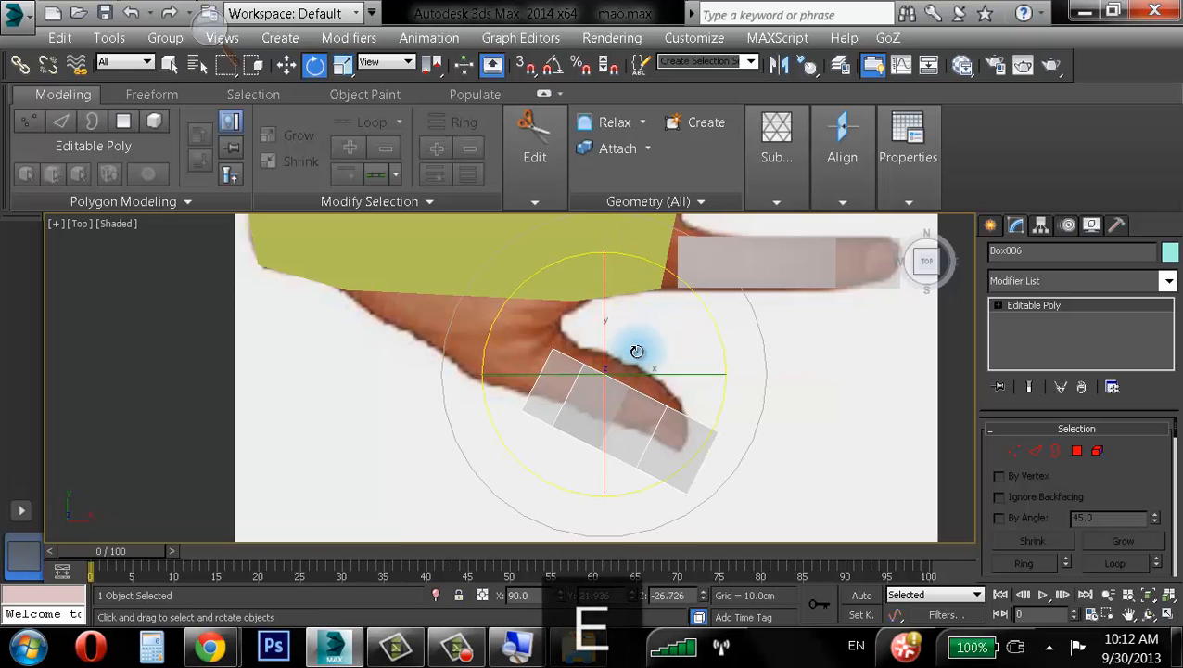
middle_click_drag(634, 353, 602, 352)
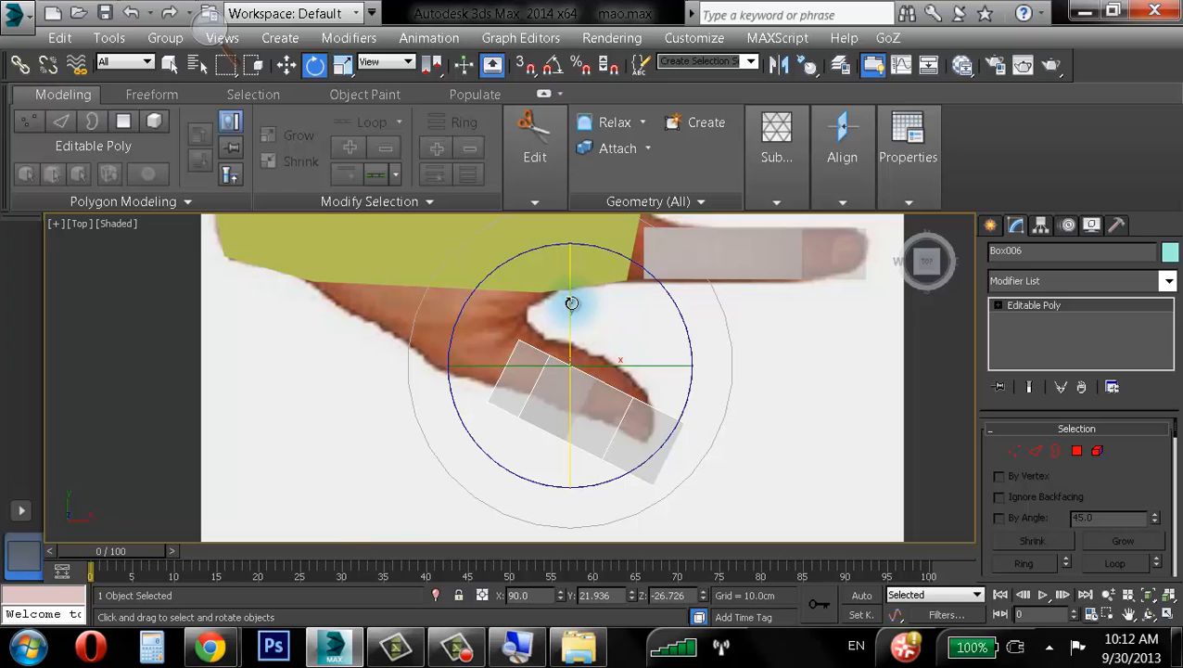
left_click(517, 646)
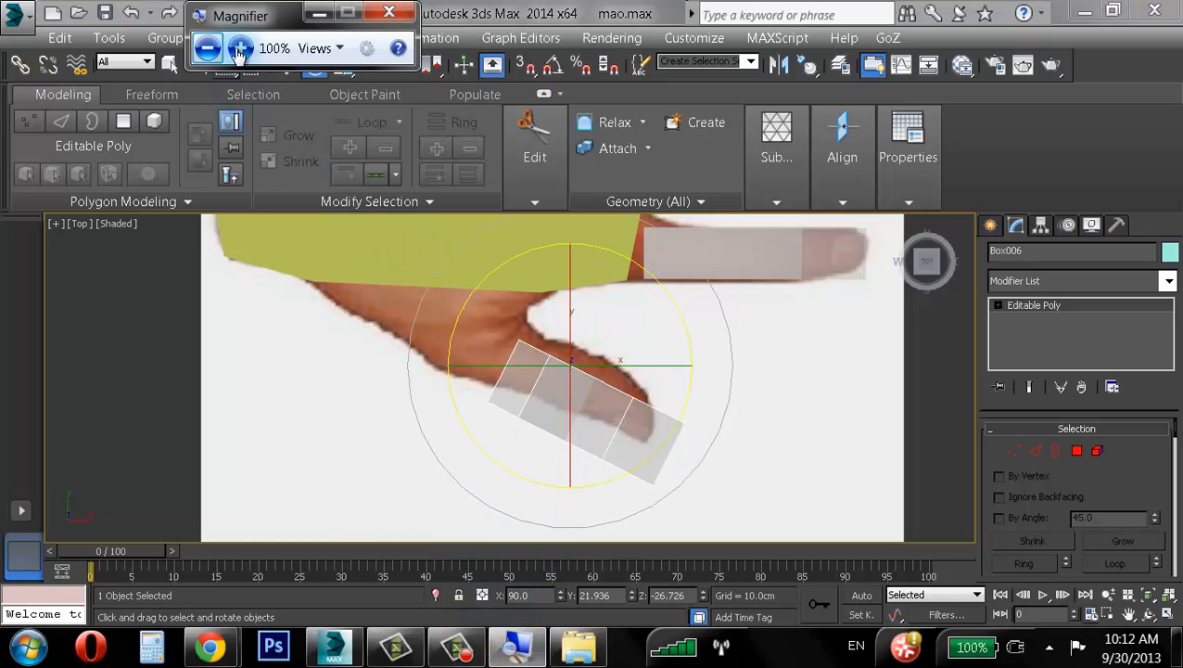
left_click_drag(253, 13, 134, 224)
left_click(122, 257)
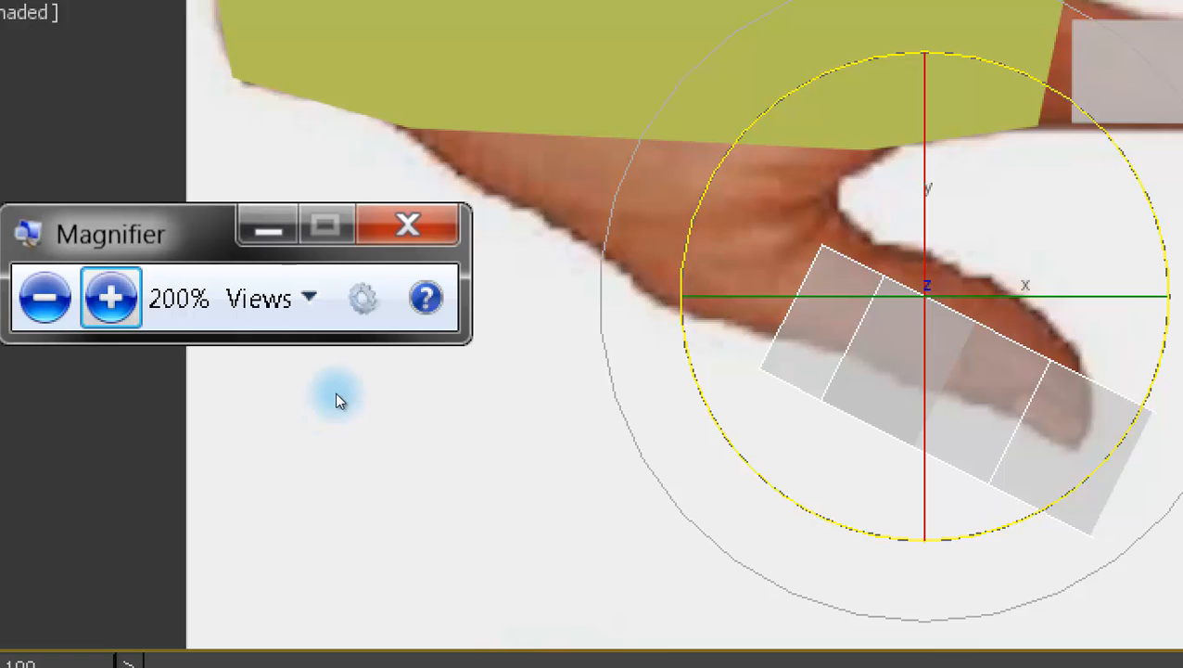
left_click(268, 228)
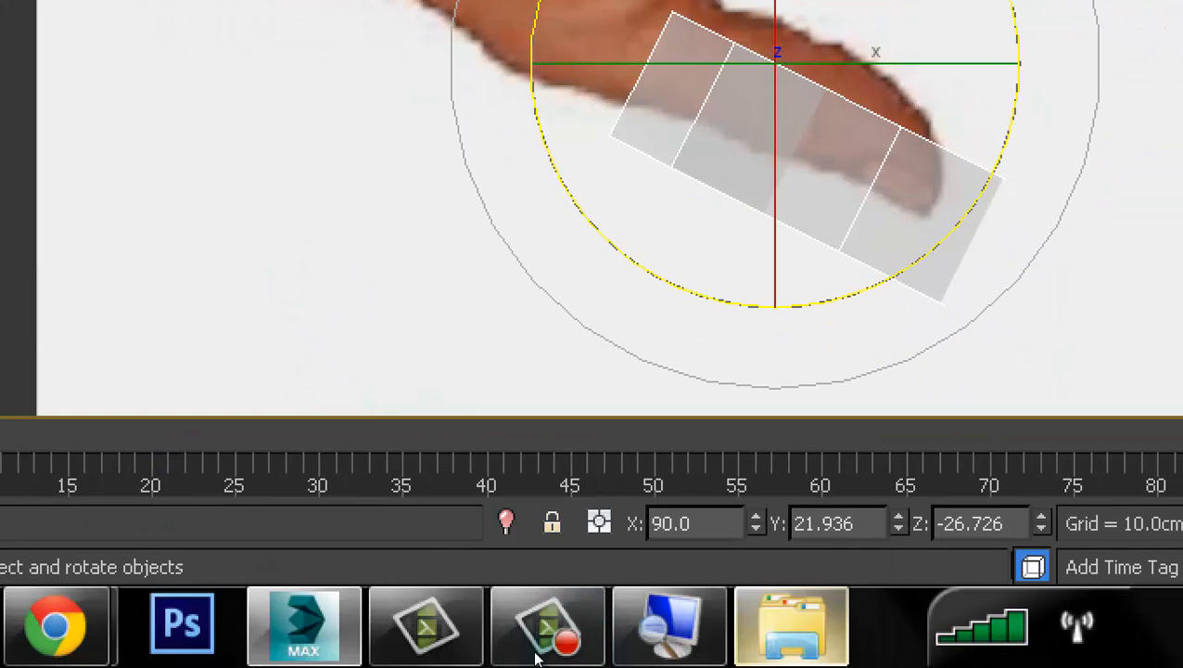
left_click(669, 626)
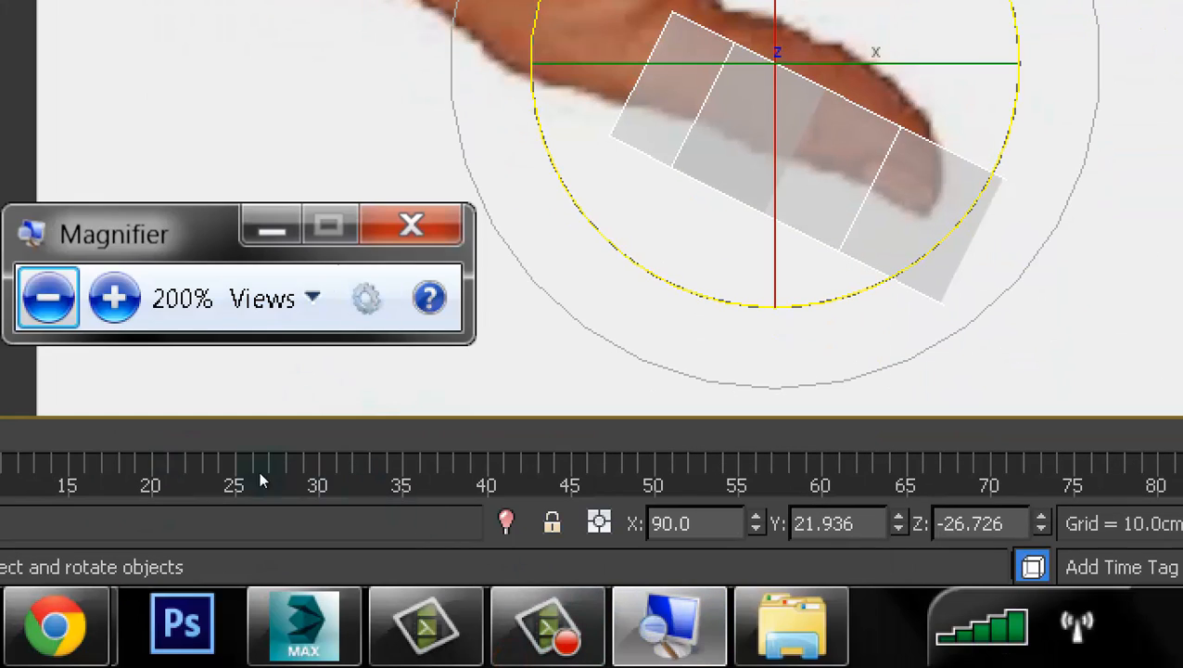
key("super+minus")
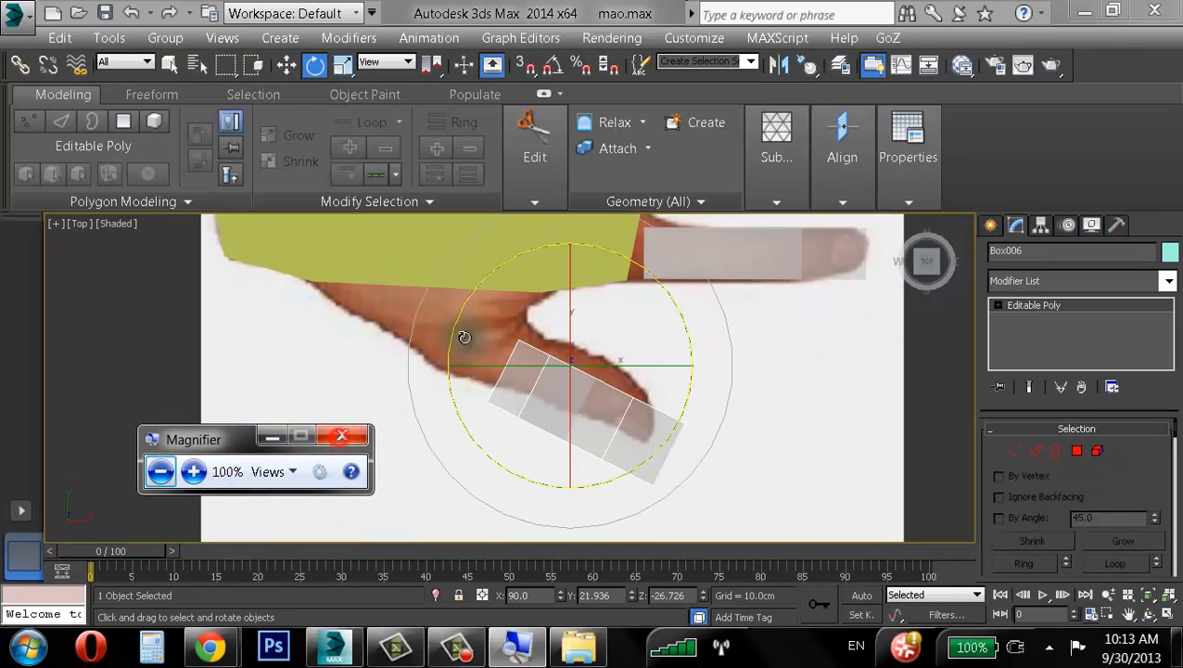
key("super+Escape")
- Set the reference coordinate system for scaling the thumb box to Local
left_click_drag(551, 328, 609, 324)
key("r")
left_click(394, 62)
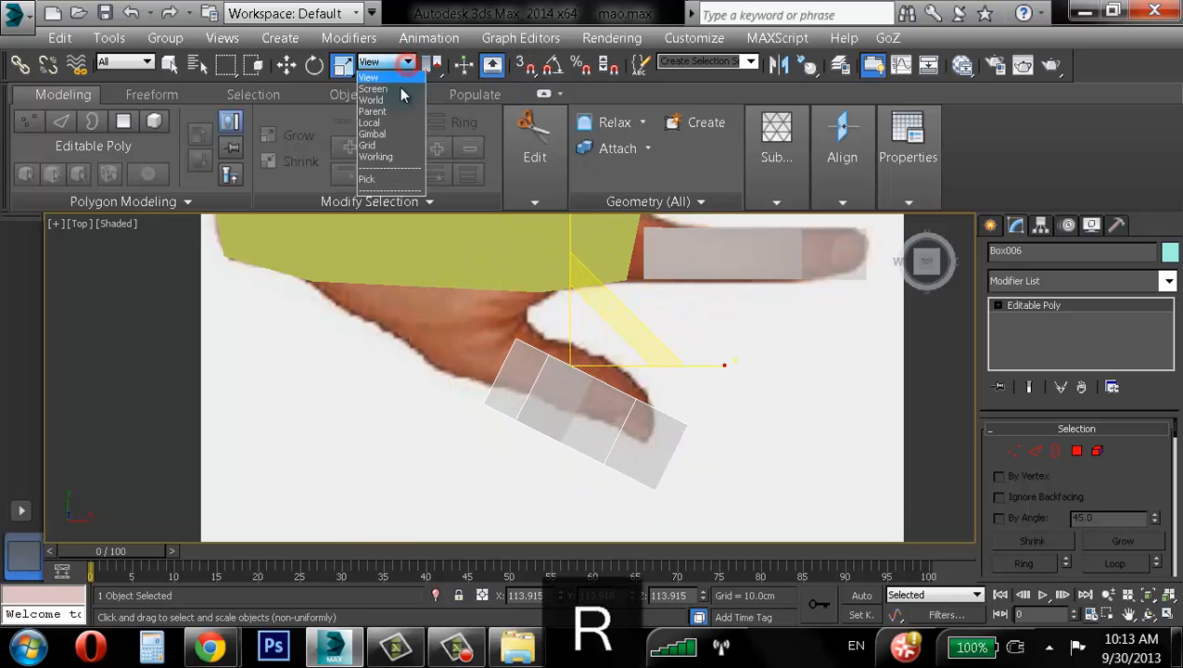
left_click(387, 124)
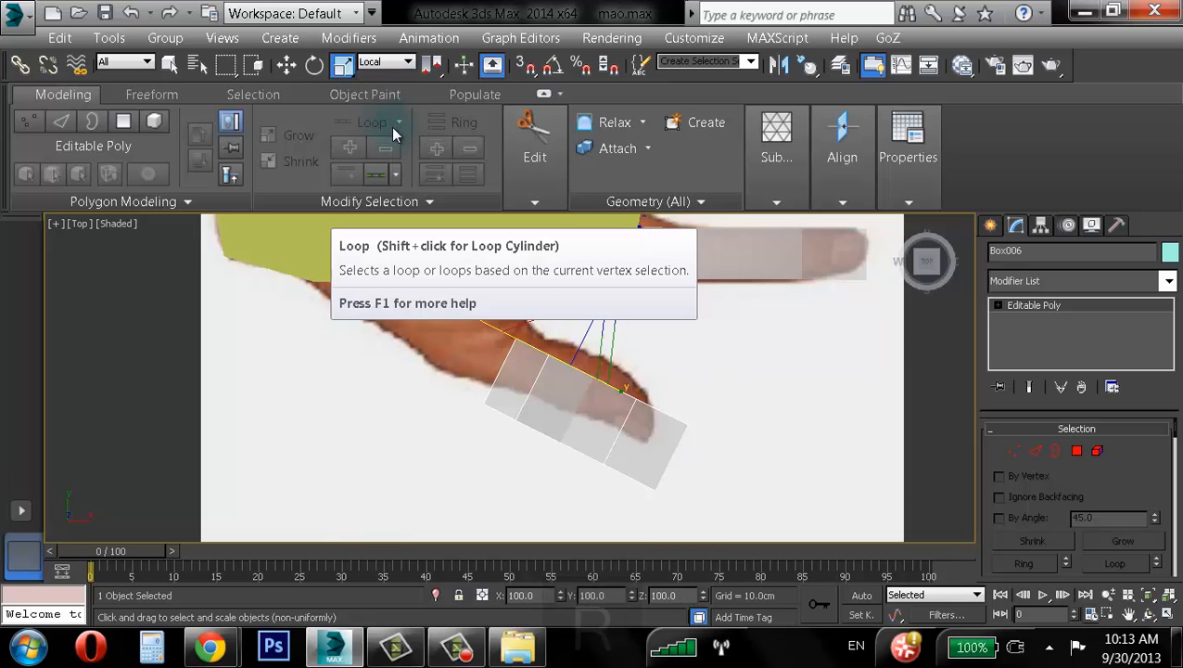
- Set the reference coordinate system for rotation to Local and roll the thumb box about its own axes
key("e")
left_click(400, 64)
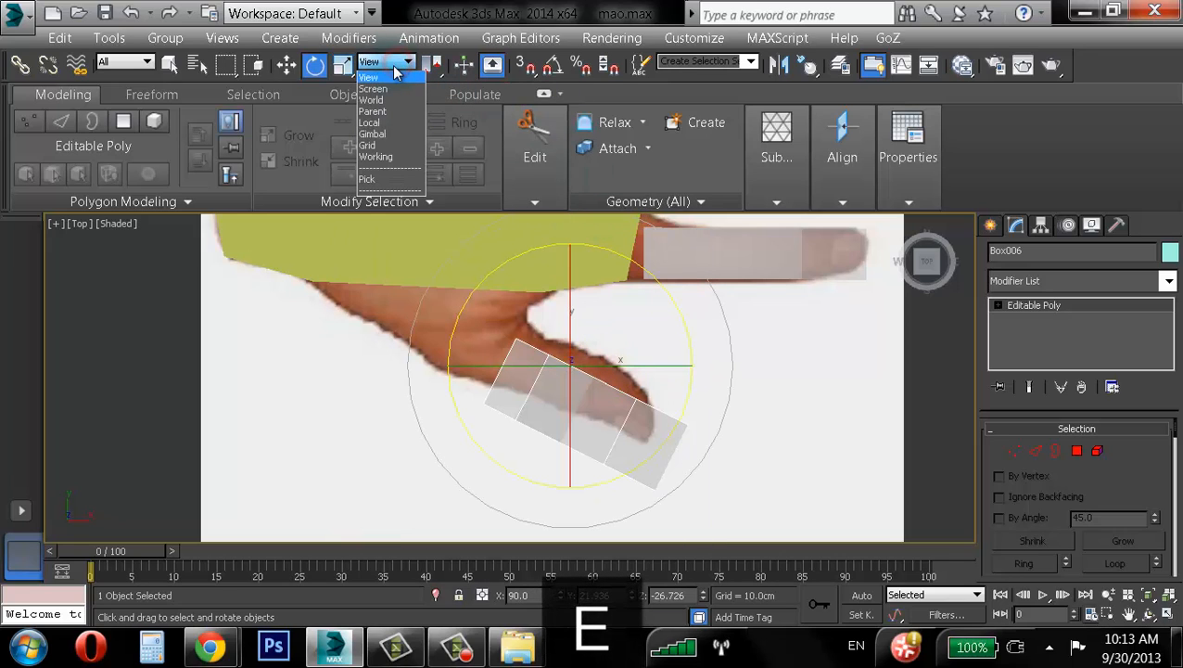
left_click(388, 123)
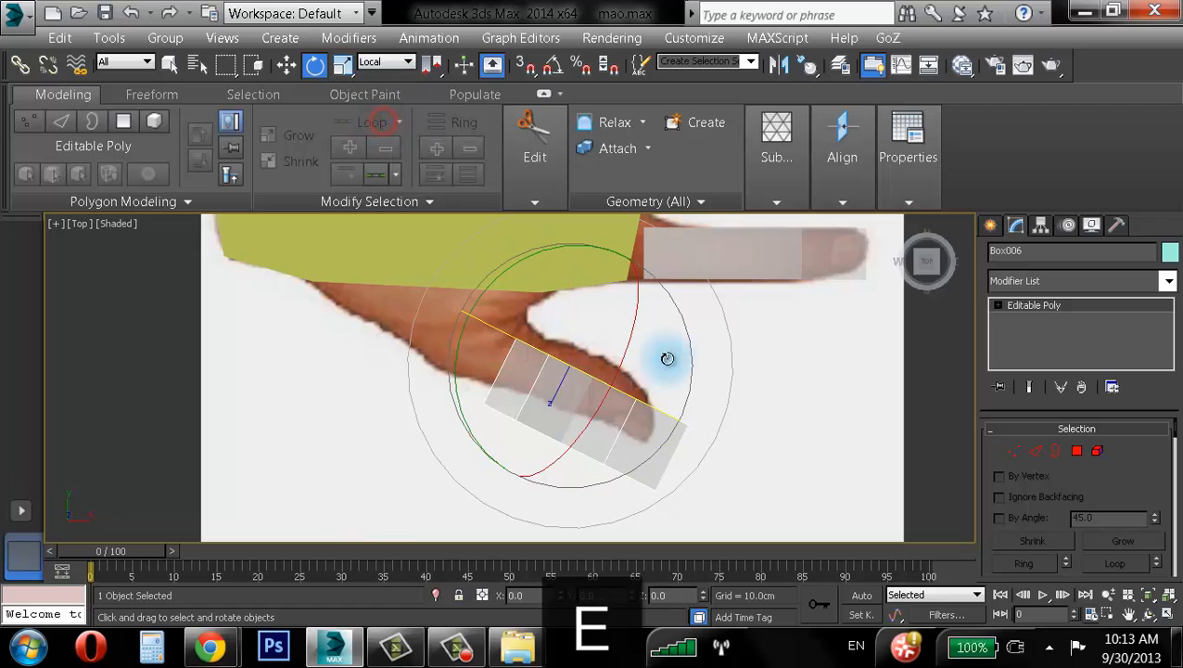
left_click_drag(624, 353, 623, 380)
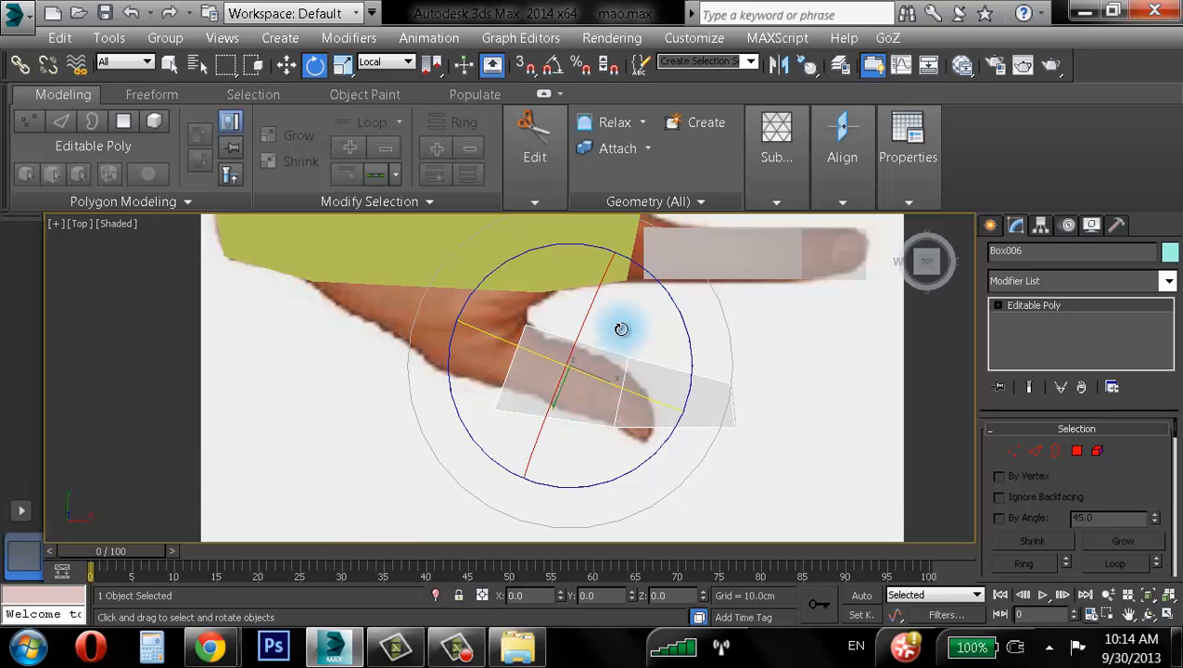
left_click_drag(621, 329, 617, 370)
- Set the reference coordinate system for scaling to View
key("r")
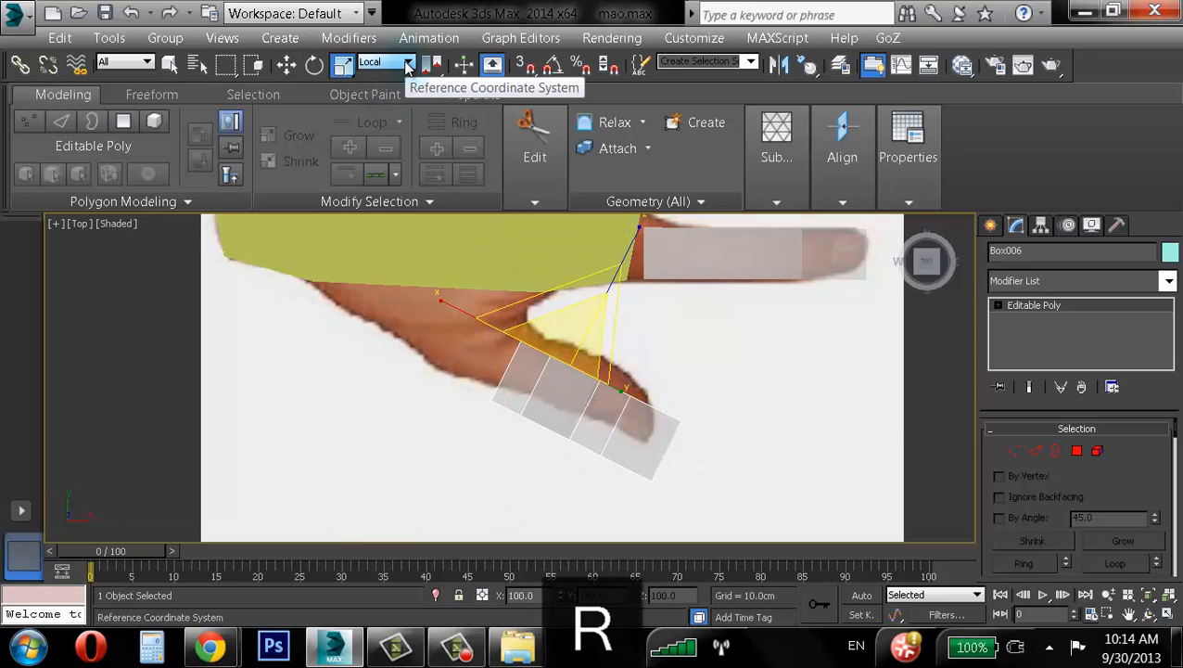
left_click(369, 63)
left_click(376, 80)
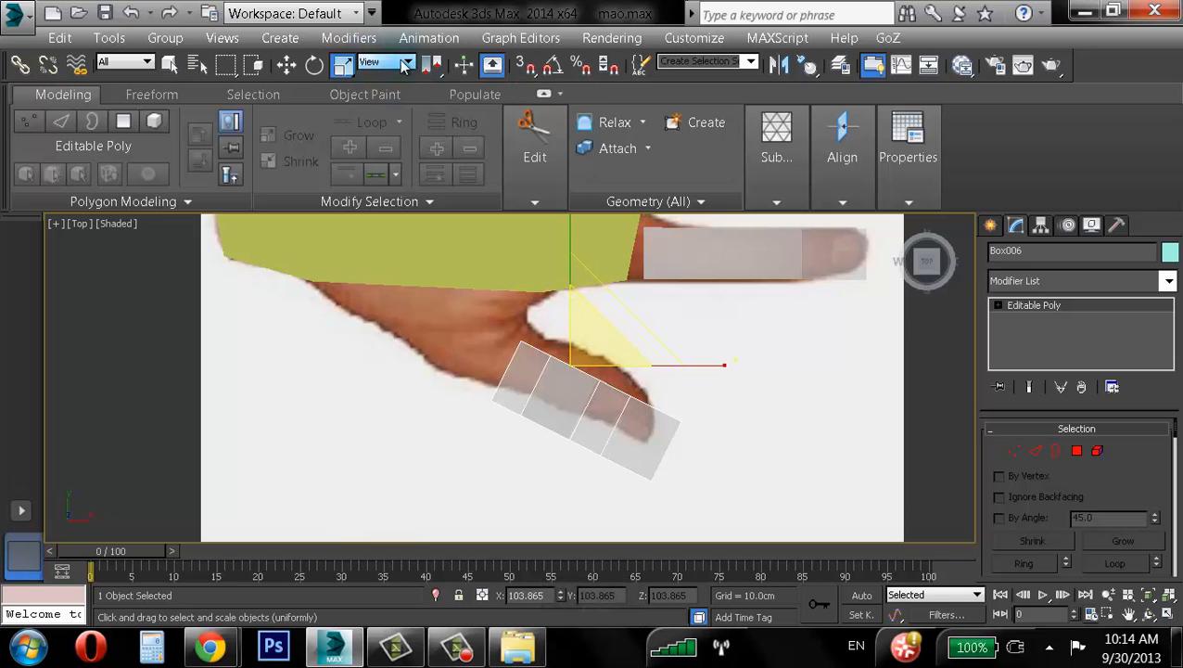
- Rotate the thumb box about its own axes in the Local coordinate system and position it over the thumb in the top reference
key("e")
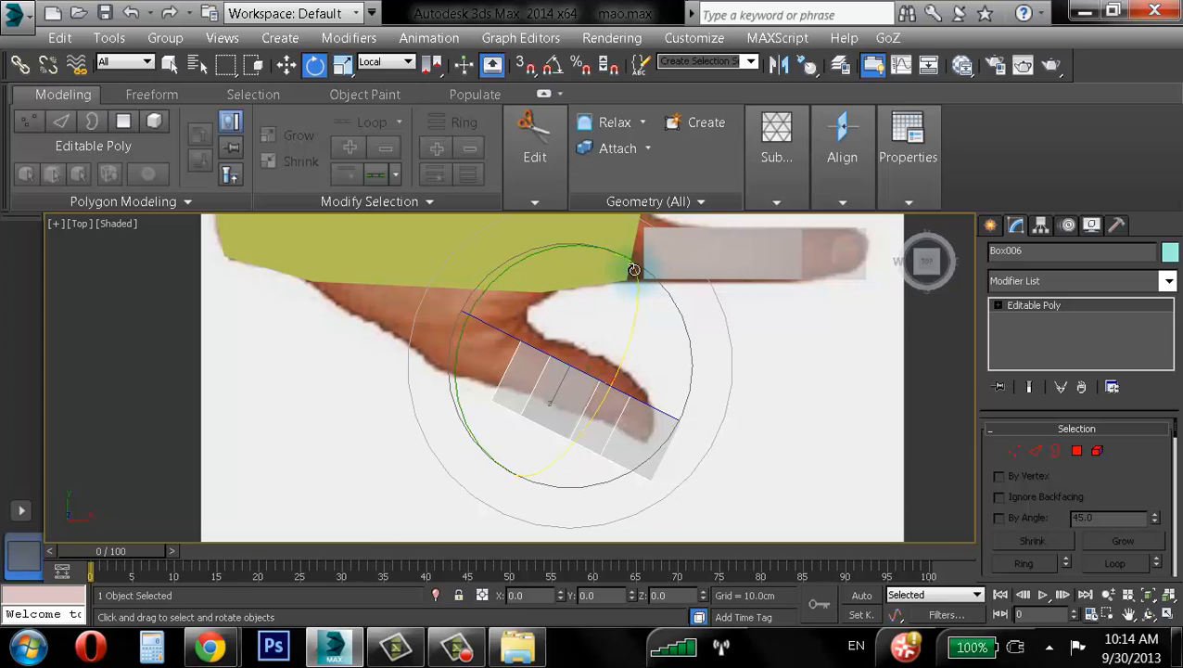
left_click(386, 62)
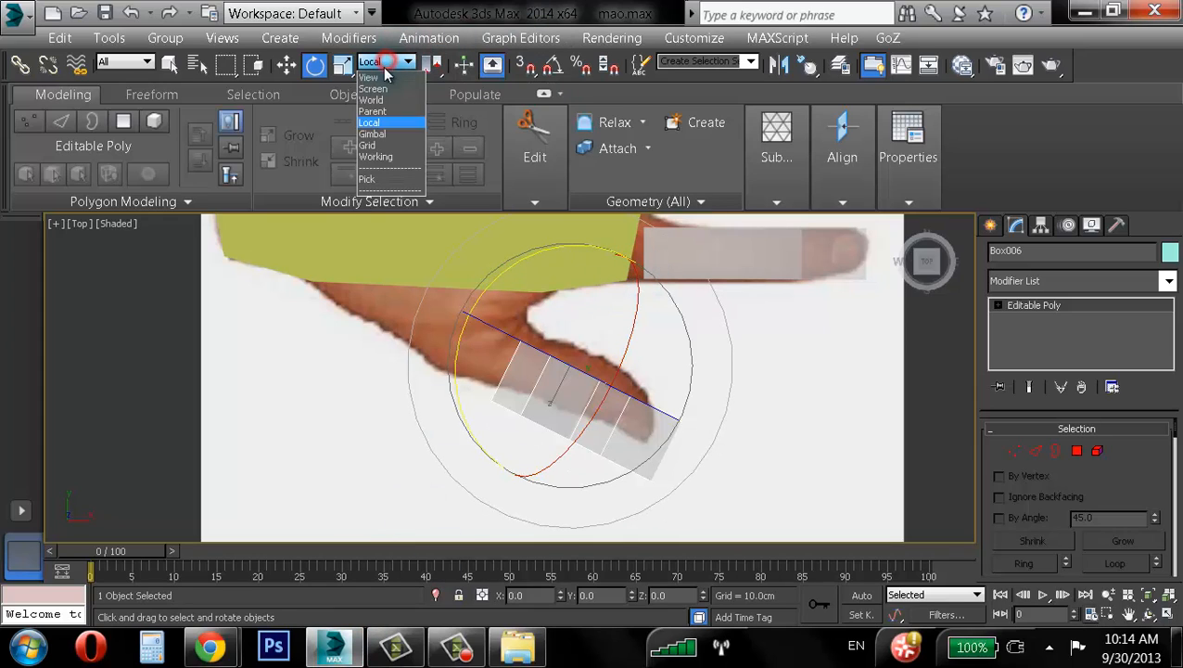
left_click(371, 123)
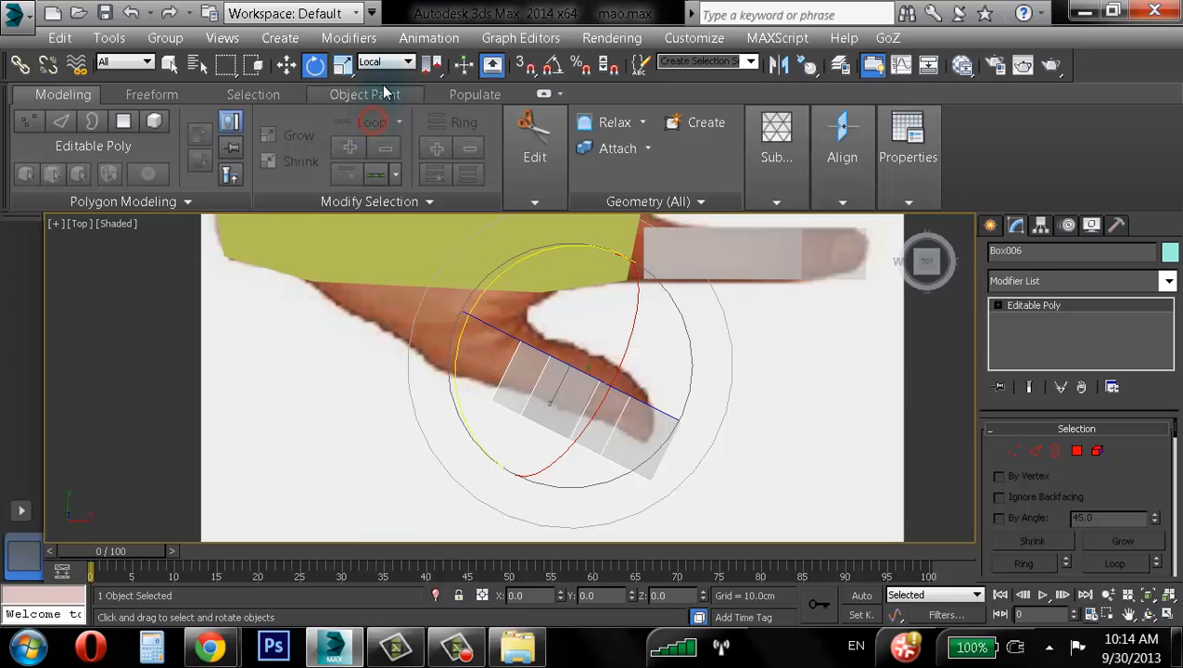
left_click(390, 62)
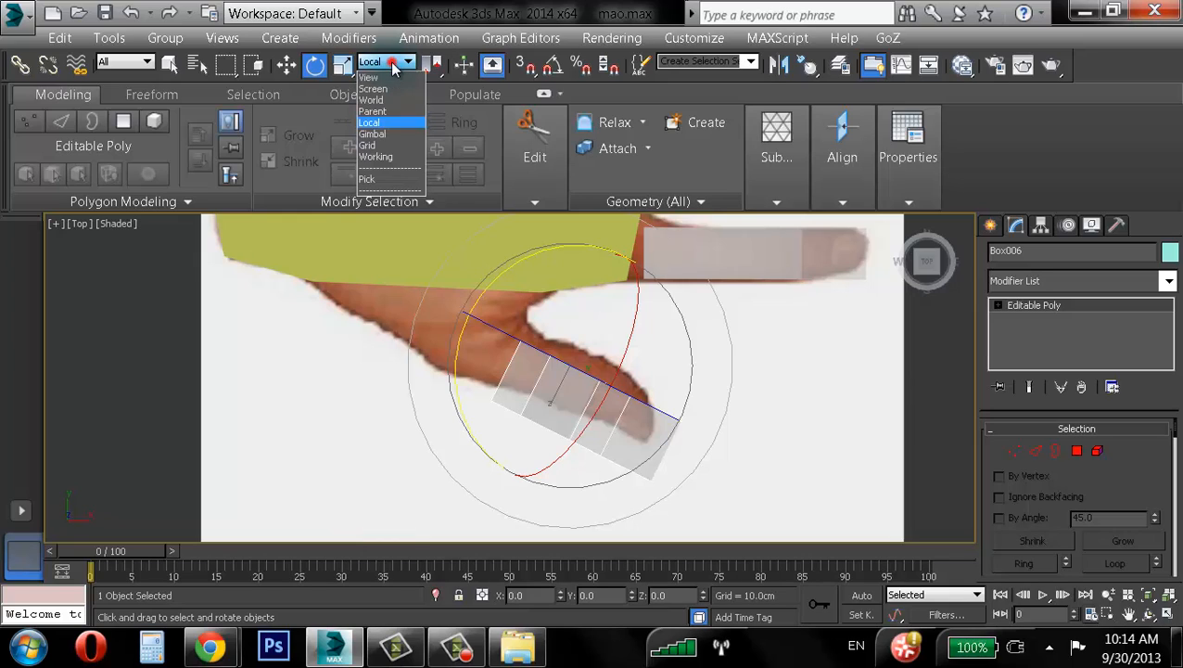
left_click(385, 124)
left_click_drag(629, 334, 607, 492)
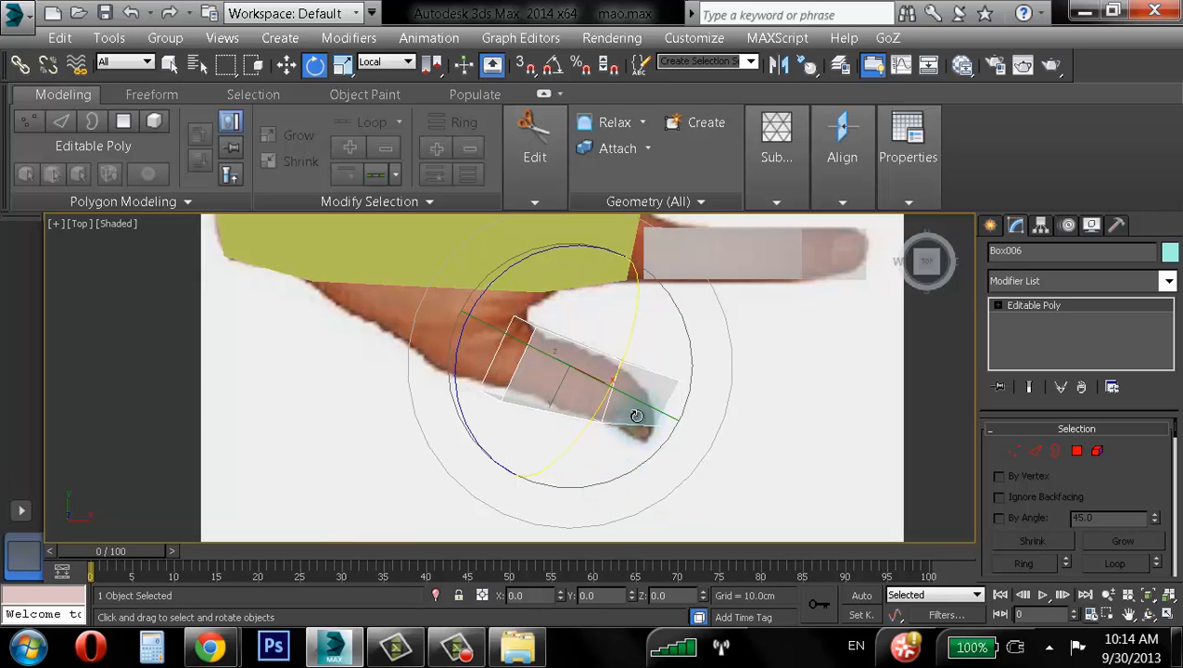
left_click_drag(642, 405, 620, 397)
left_click_drag(657, 277, 574, 299)
key("w")
key("e")
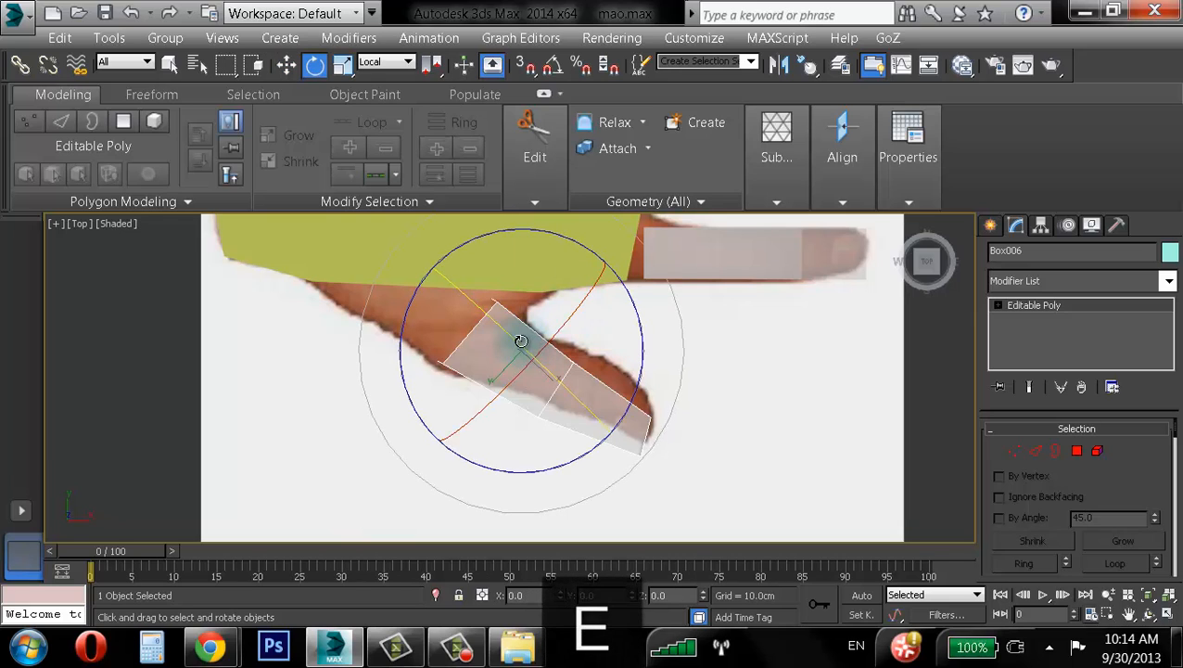
left_click_drag(519, 338, 520, 339)
- Check the thumb box's rotation values in the Rotate Transform Type-In
right_click(316, 64)
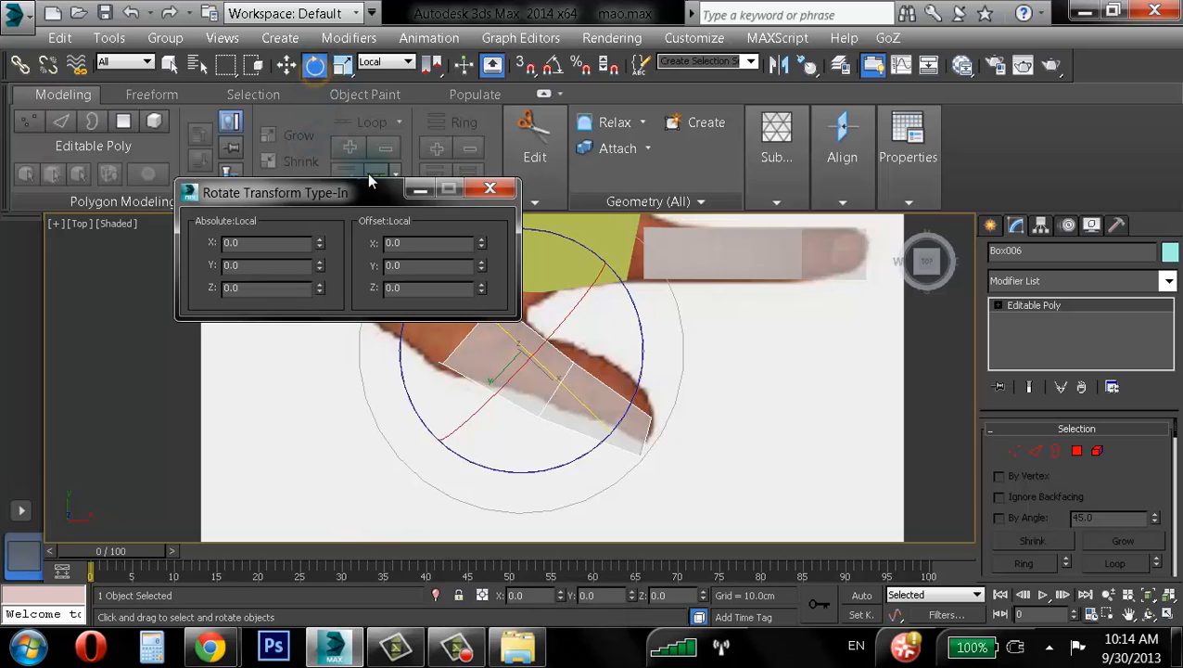
left_click(502, 190)
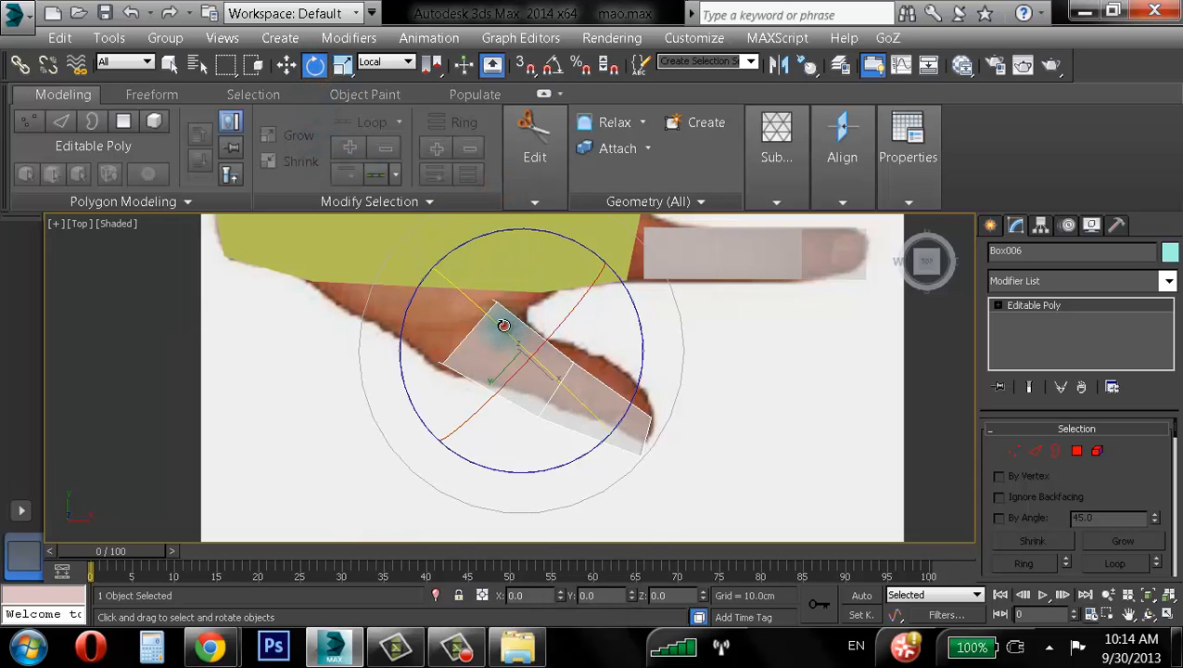
left_click_drag(501, 327, 499, 324)
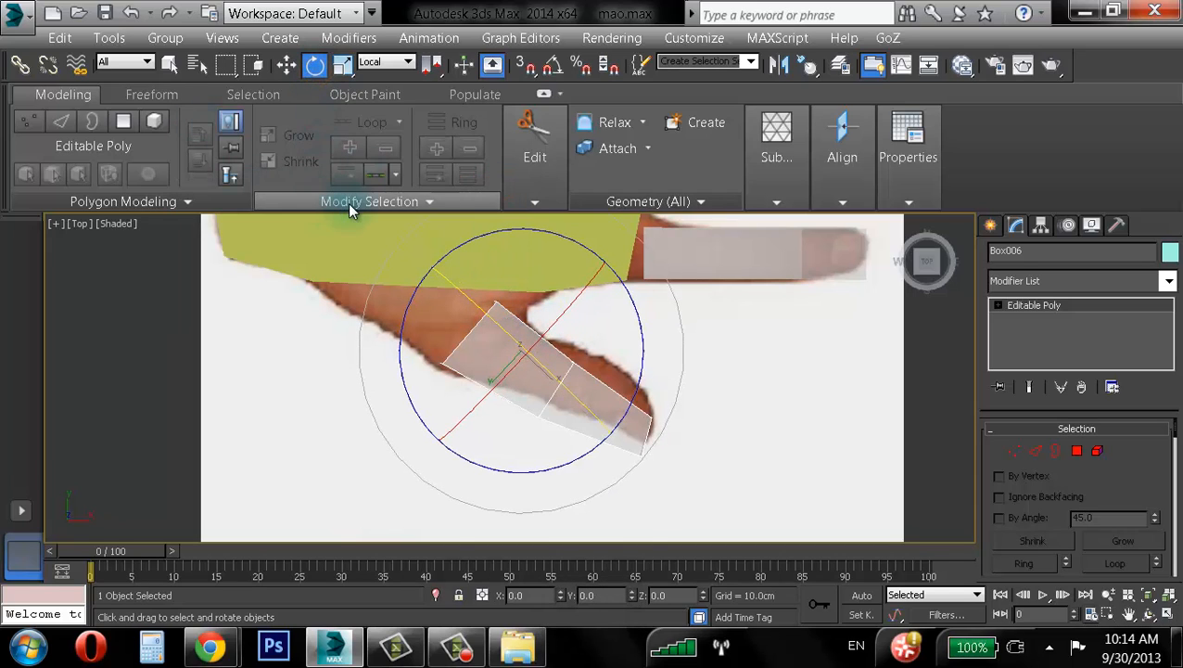
- Move the middle and tip vertices of the thumb box to follow the thumb outline in the top view
left_click(29, 120)
left_click_drag(475, 389, 614, 454)
left_click(782, 346)
left_click_drag(595, 353, 513, 445)
key("w")
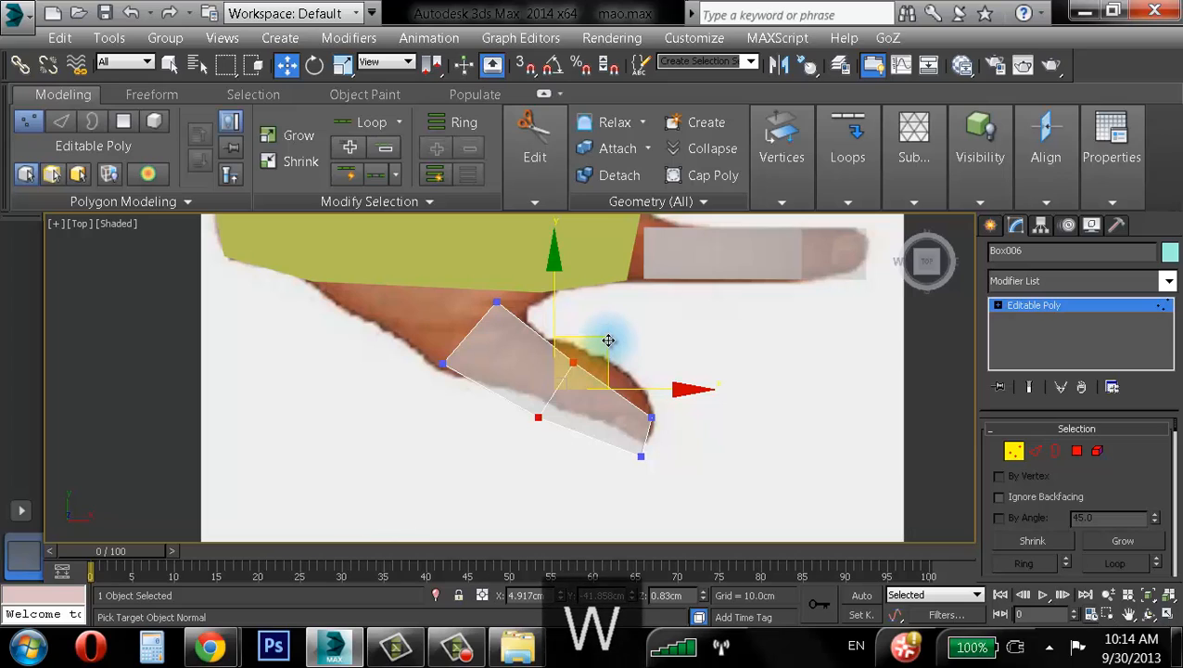
left_click_drag(607, 338, 614, 332)
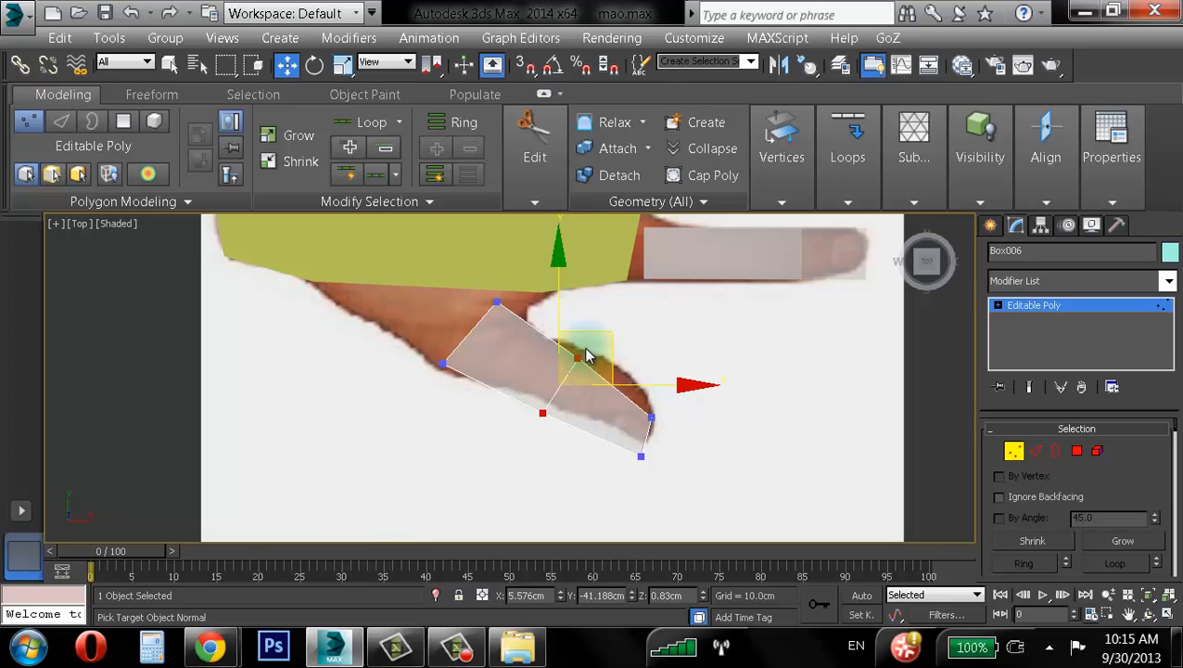
left_click_drag(601, 334, 684, 377)
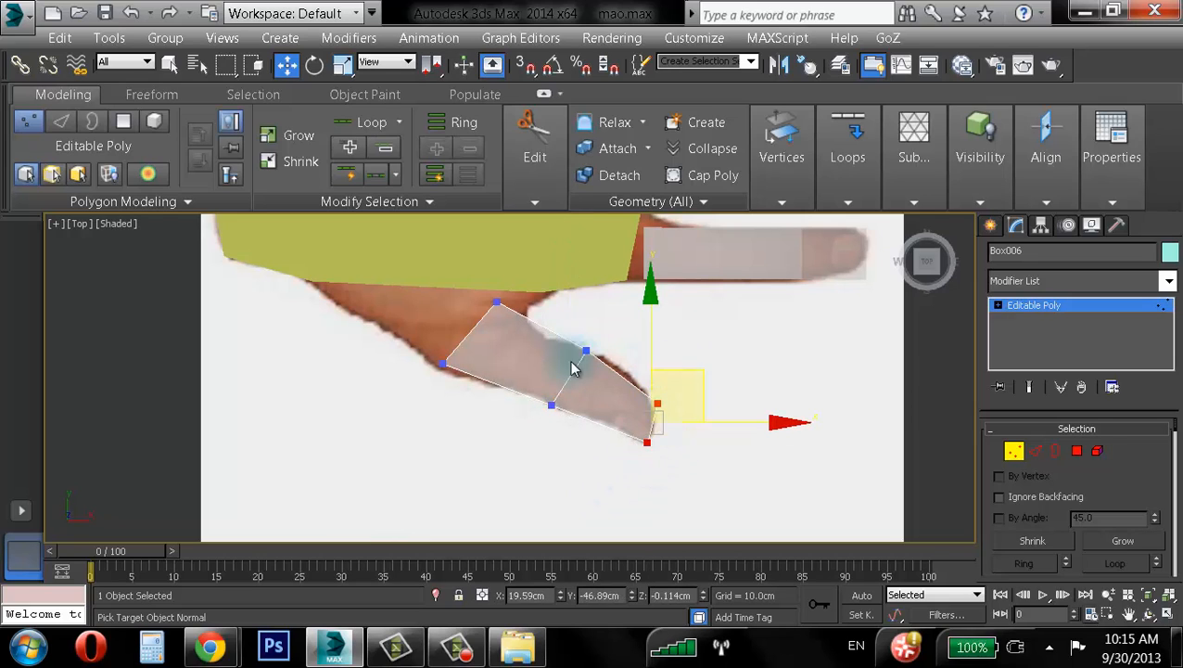
- Reposition the two base corners of the thumb box to match where the thumb widens into the hand
left_click(445, 363)
left_click(496, 303)
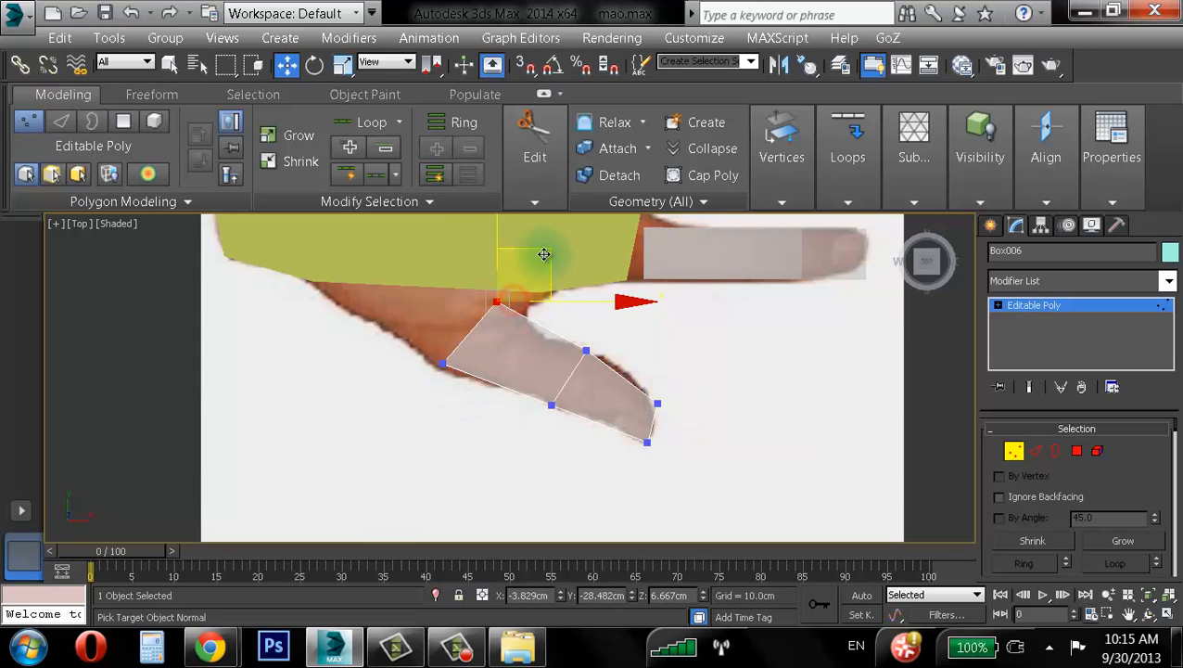
left_click_drag(476, 292, 514, 315)
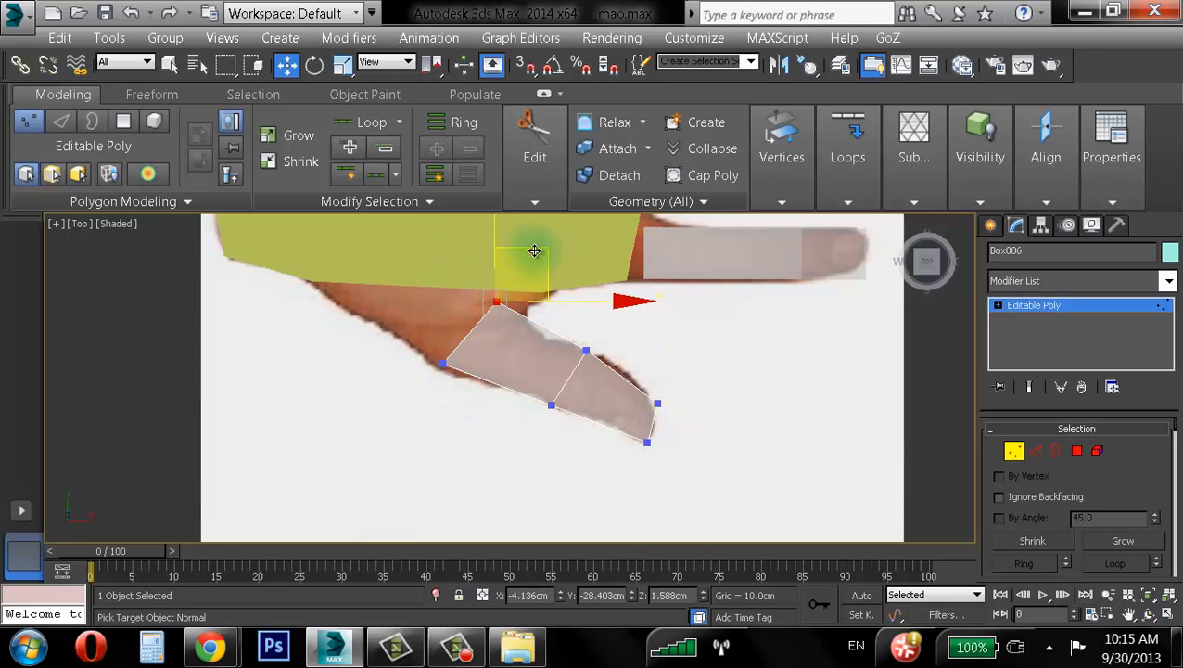
left_click_drag(534, 251, 558, 262)
left_click_drag(464, 345, 422, 380)
left_click_drag(490, 317, 548, 350)
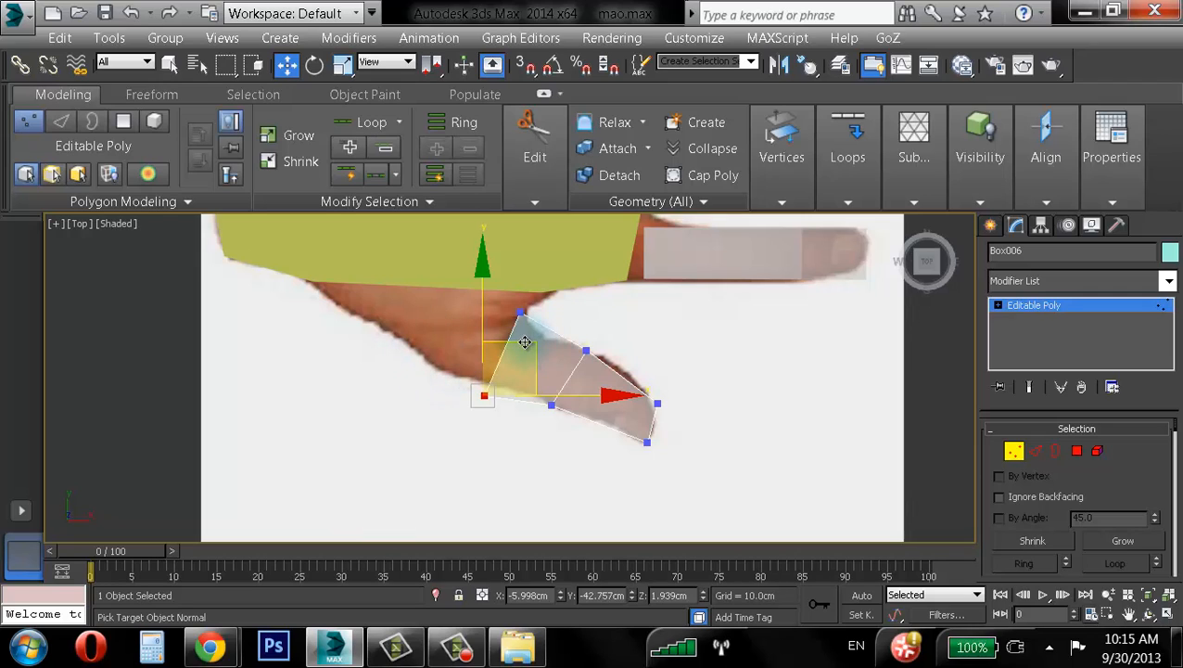
left_click_drag(522, 342, 473, 314)
- Fine-tune the thumb box's middle joint corners and upper tip corner to fit the reference outline
left_click(597, 309)
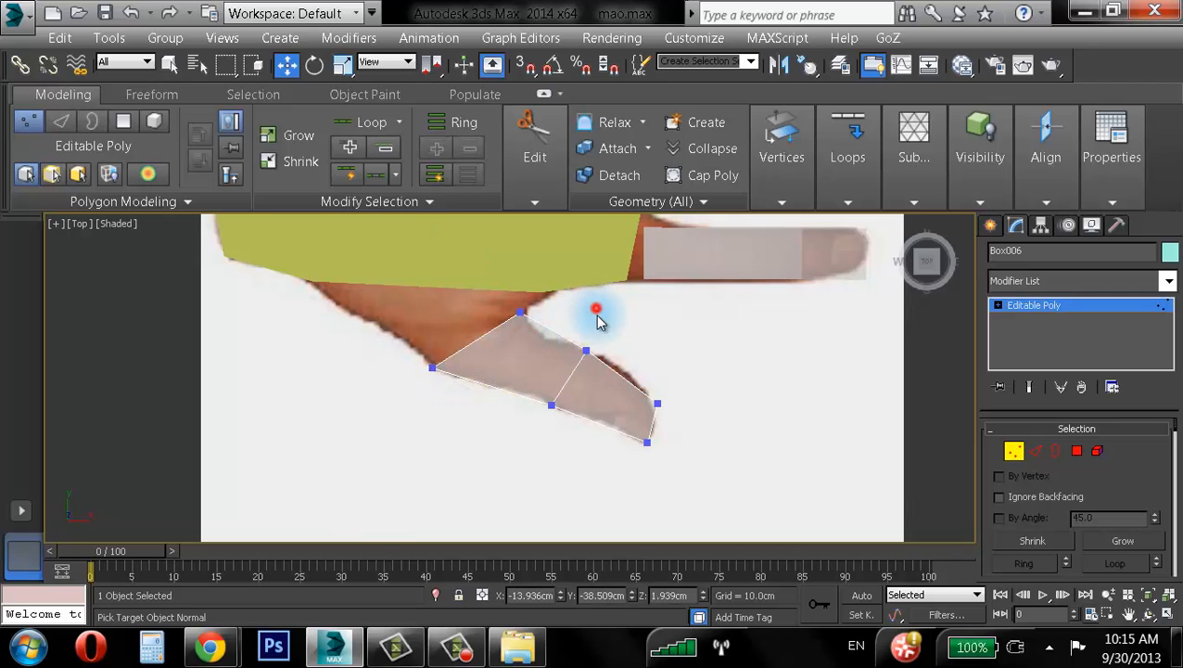
left_click_drag(563, 337, 607, 357)
left_click_drag(624, 303, 653, 314)
left_click_drag(577, 327, 617, 365)
mouse_move(630, 297)
left_mouse_down()
mouse_move(665, 331)
mouse_move(556, 360)
mouse_move(640, 300)
left_mouse_up()
left_click_drag(523, 393, 583, 423)
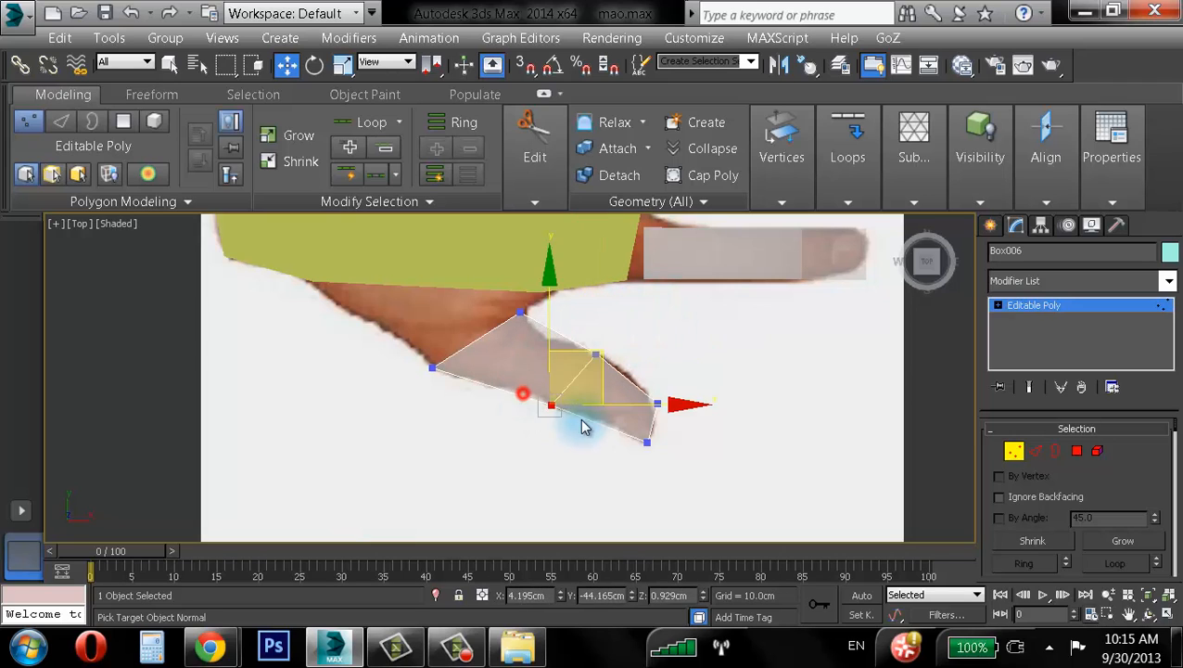
mouse_move(588, 351)
left_mouse_down()
mouse_move(606, 358)
mouse_move(575, 367)
left_mouse_up()
left_click(658, 318)
left_click_drag(637, 302, 631, 302)
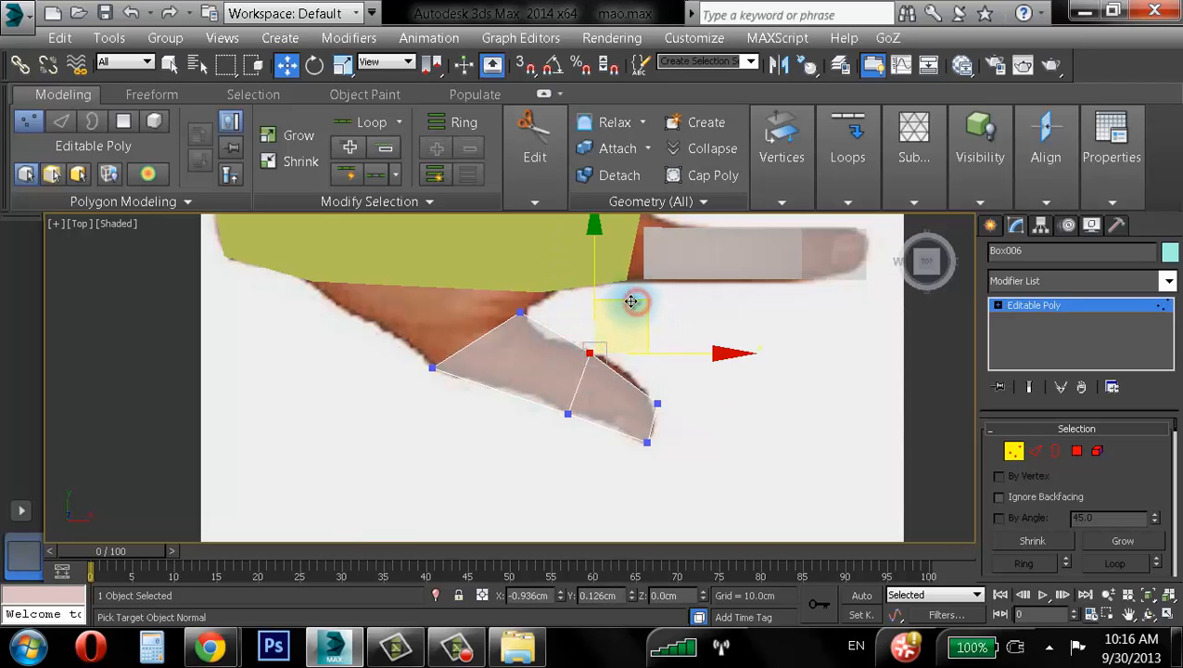
left_click(652, 401)
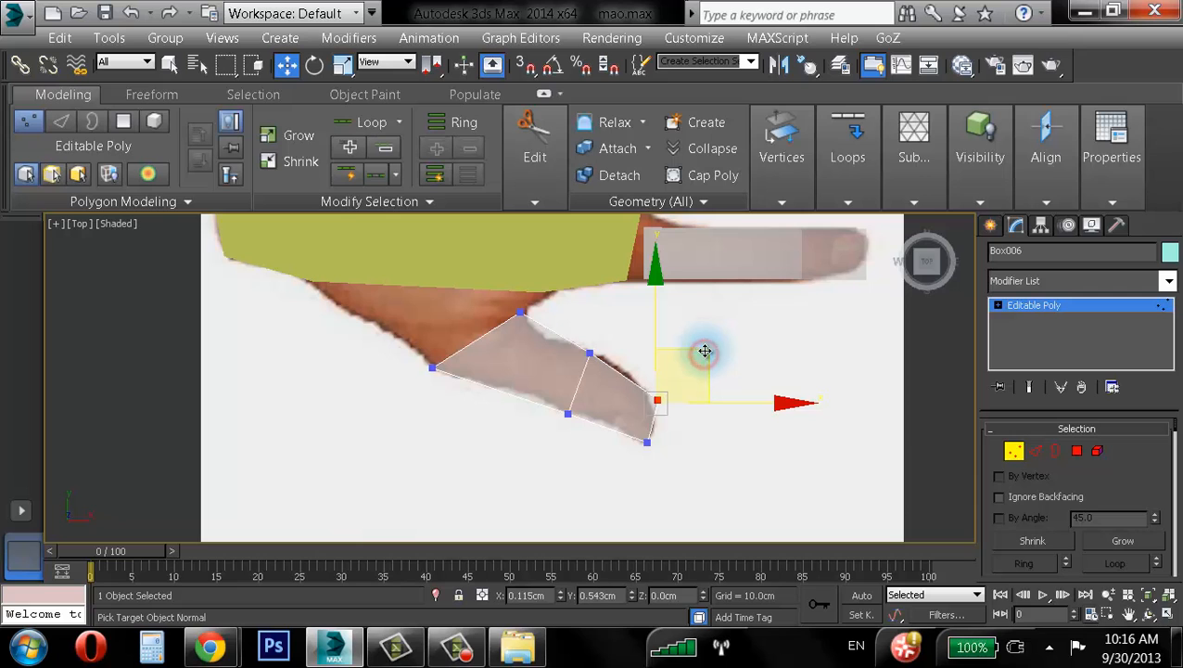
left_click_drag(705, 351, 703, 352)
- Leave vertex editing and examine the thumb box against the palm and fingers in an enlarged perspective view
left_click(1167, 614)
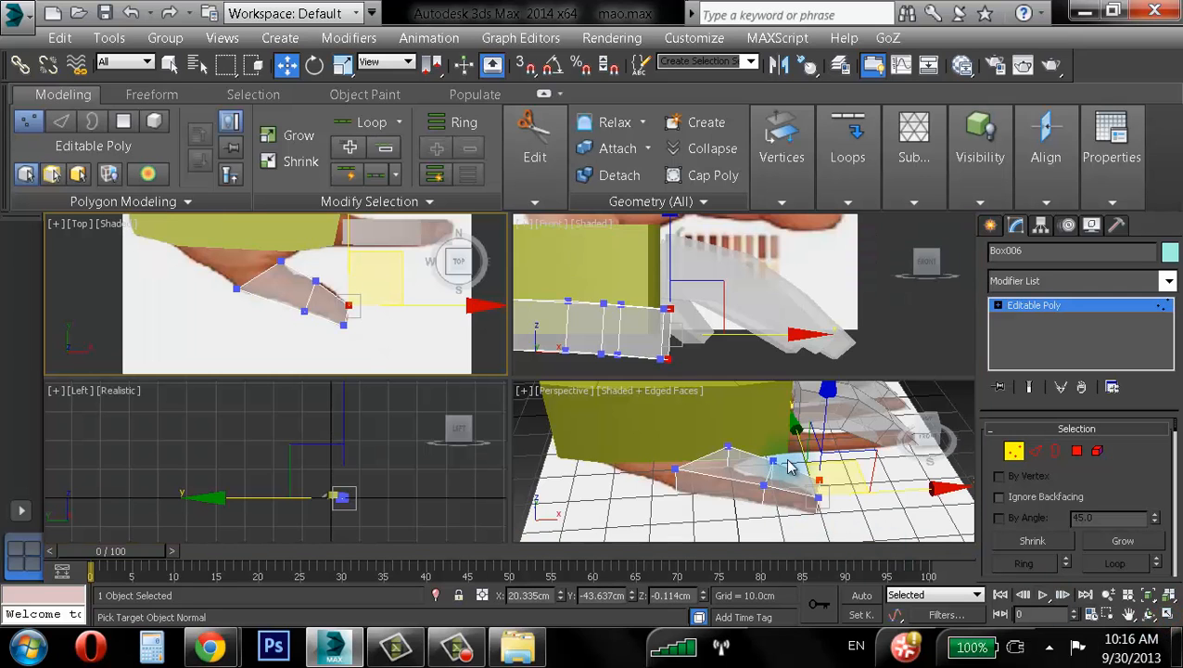
scroll(730, 439, "up", 3)
middle_click_drag(730, 439, 805, 488, "alt")
left_click(1017, 452)
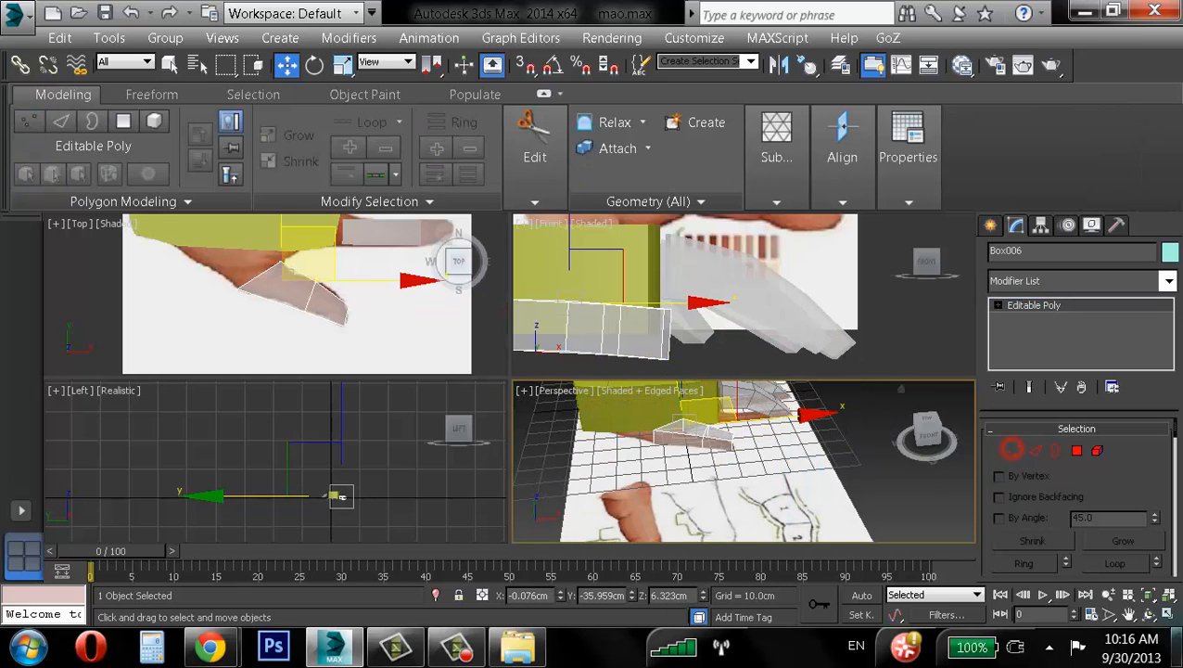
left_click(1168, 615)
scroll(659, 486, "down", 4)
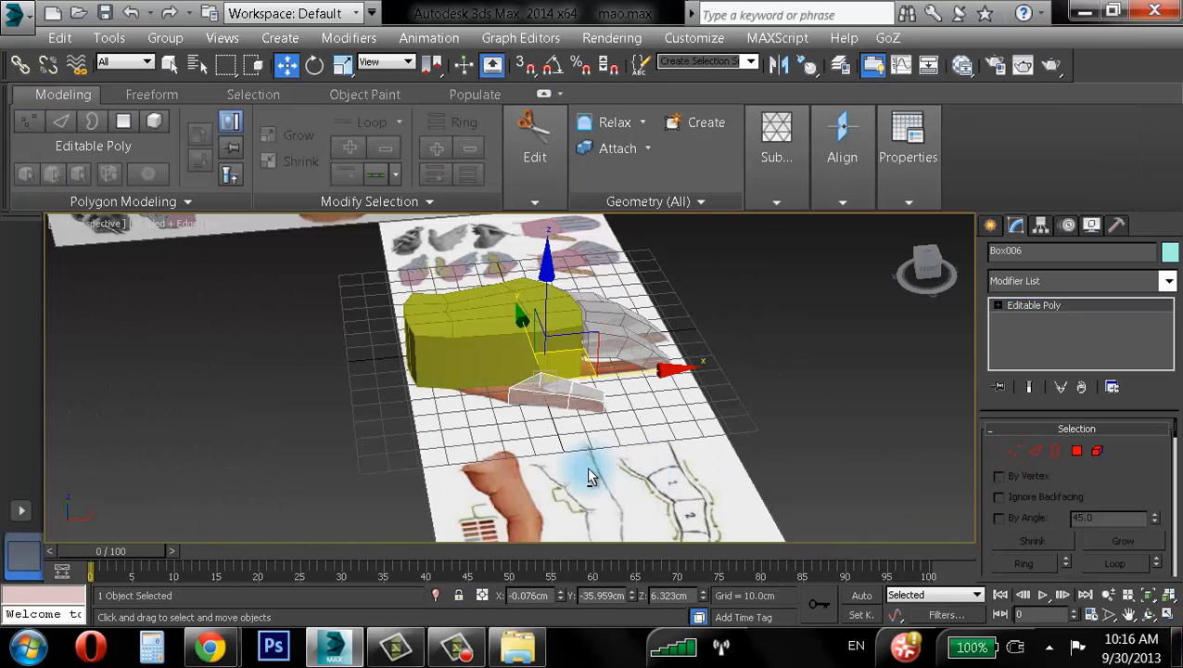
middle_click_drag(587, 473, 496, 412, "alt")
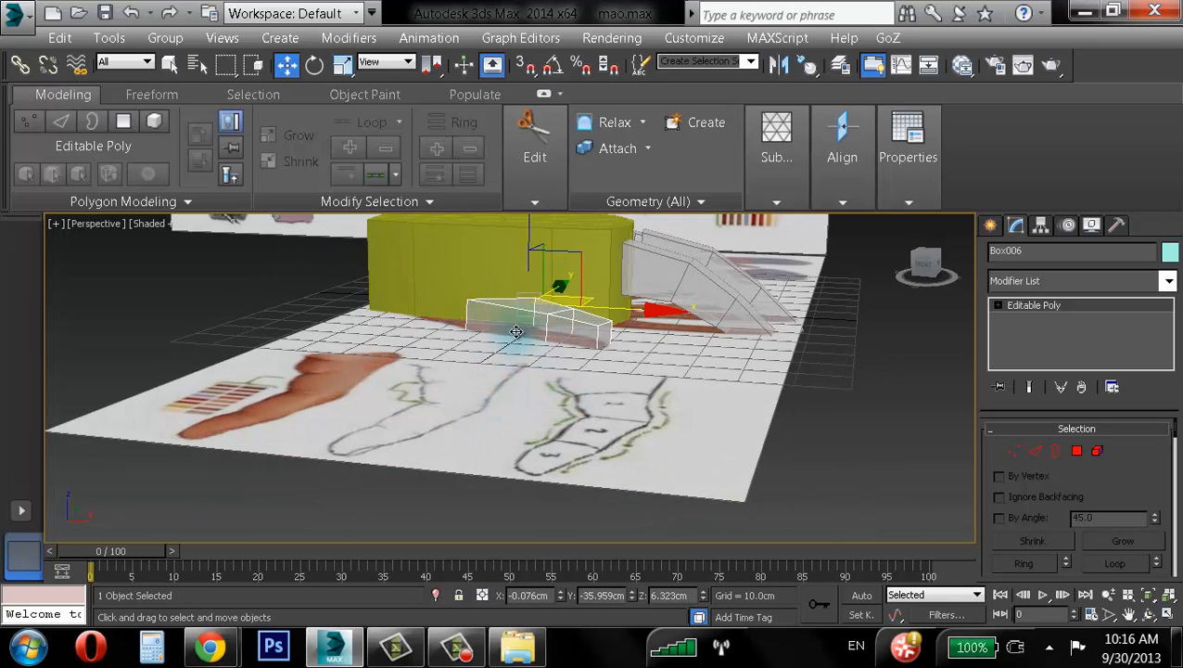
scroll(601, 430, "up", 4)
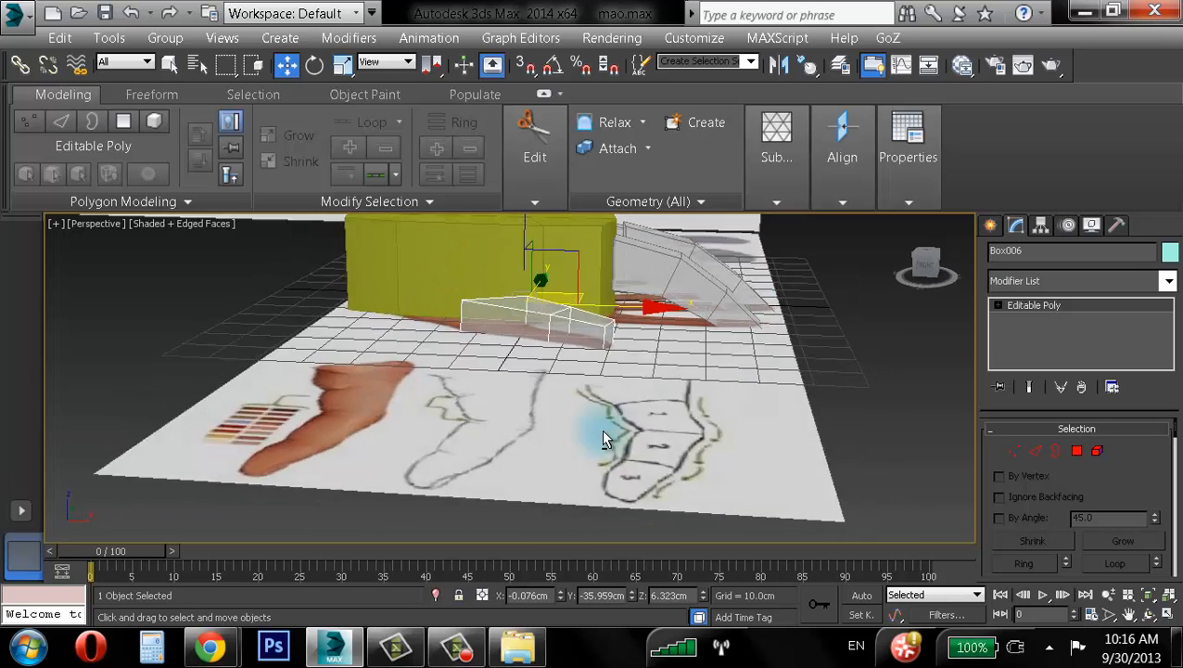
scroll(683, 405, "down", 6)
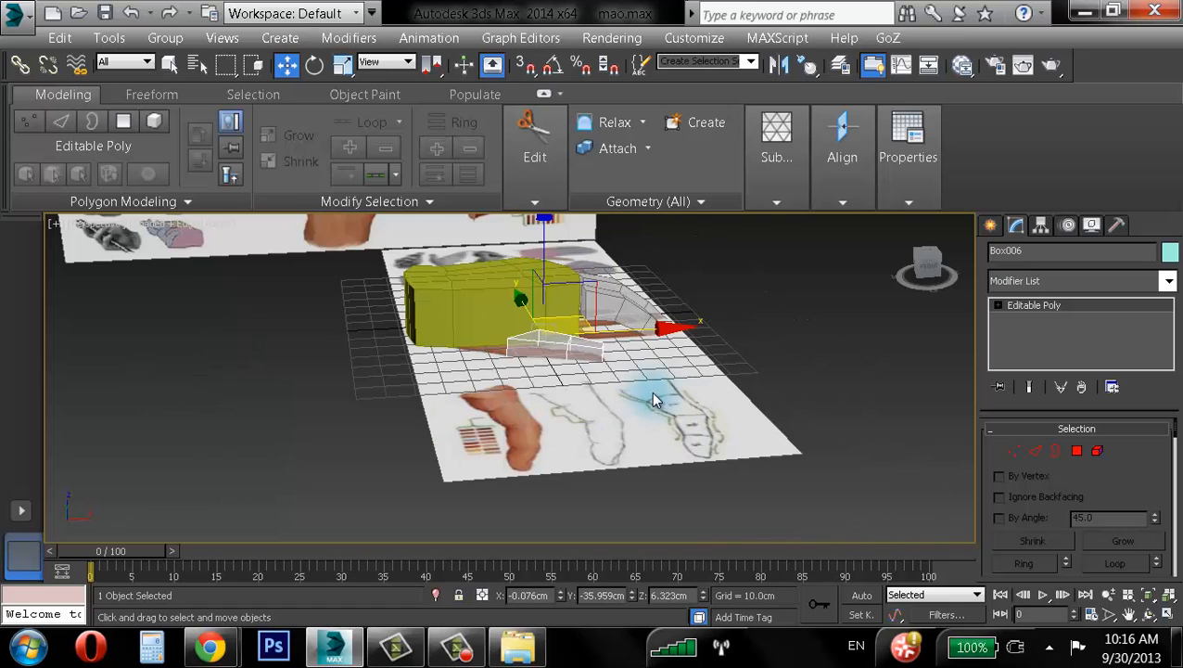
- Unfreeze all objects and lower the horizontal reference plane beneath the hand to about Z -87.7 cm
right_click(728, 417)
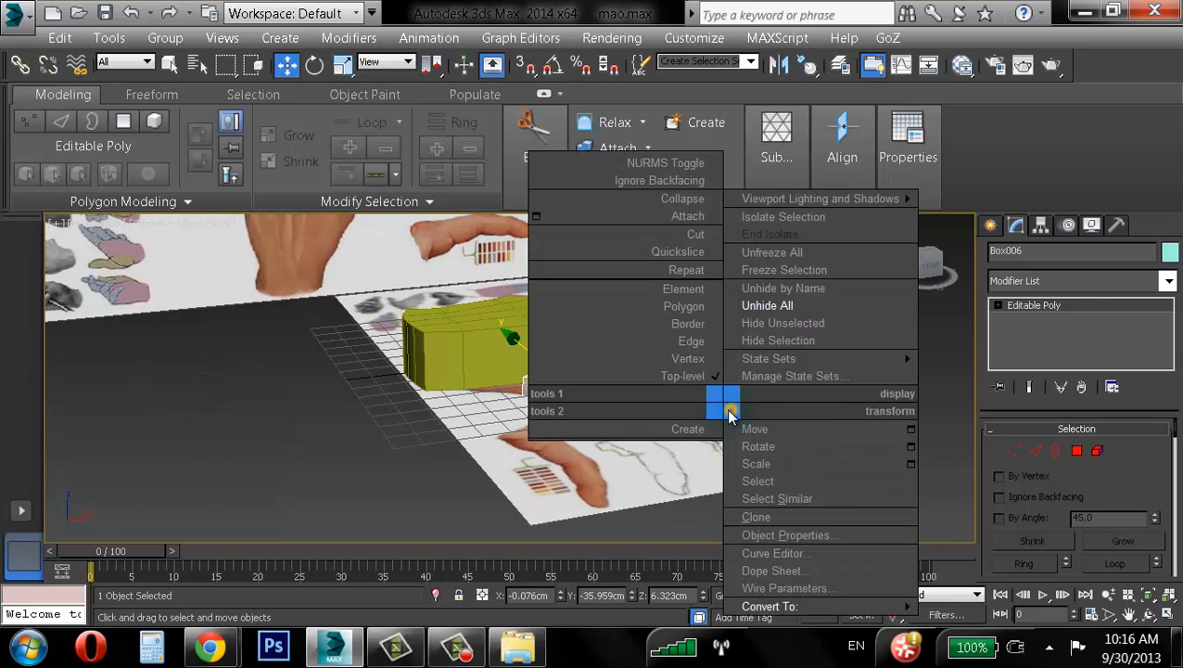
left_click(764, 255)
left_click(779, 339)
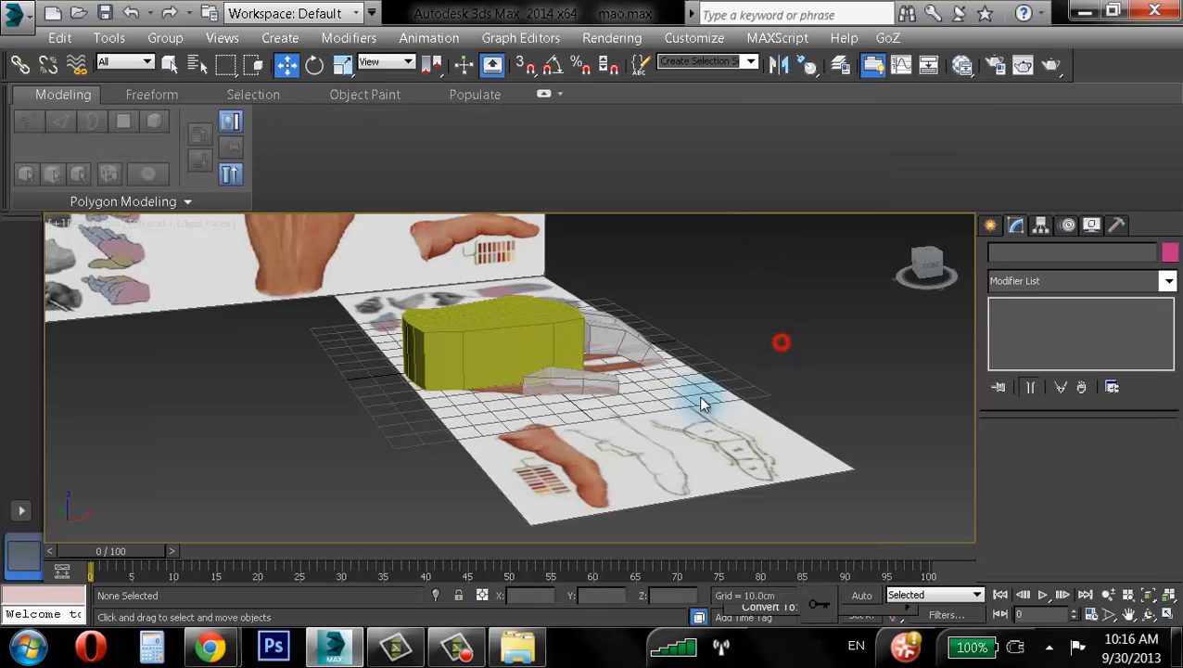
left_click(517, 387)
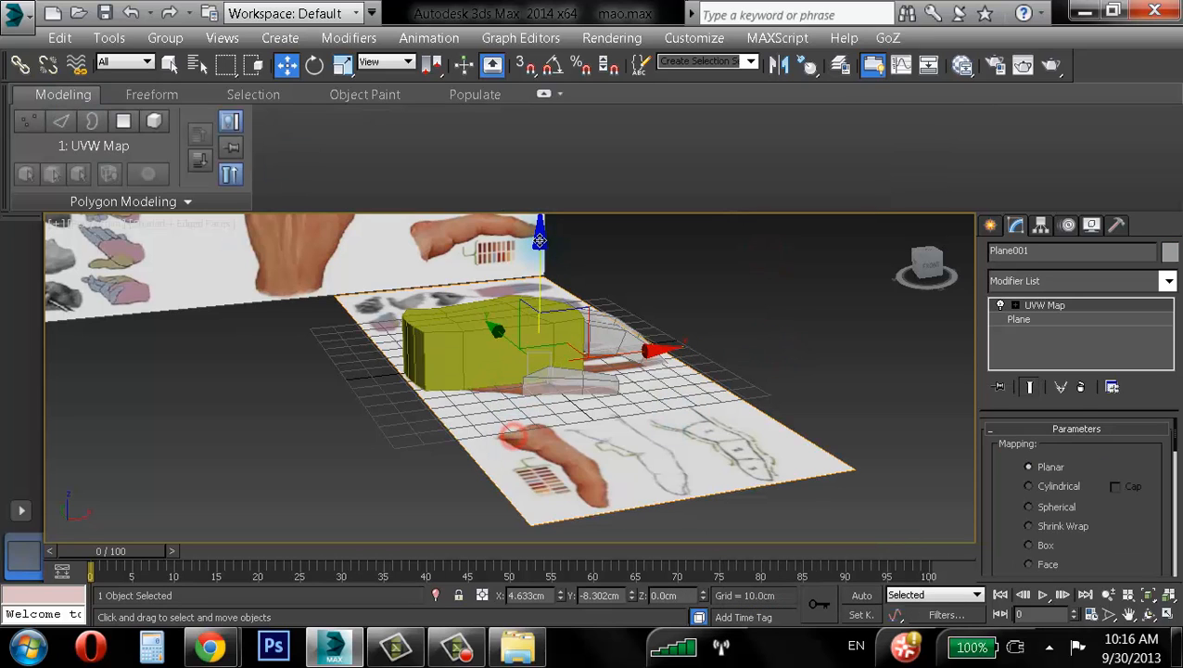
left_click_drag(540, 238, 651, 428)
- Lower the horizontal reference plane further beneath the hand model to about Z -102 cm
left_click(1166, 618)
middle_click_drag(312, 308, 322, 341)
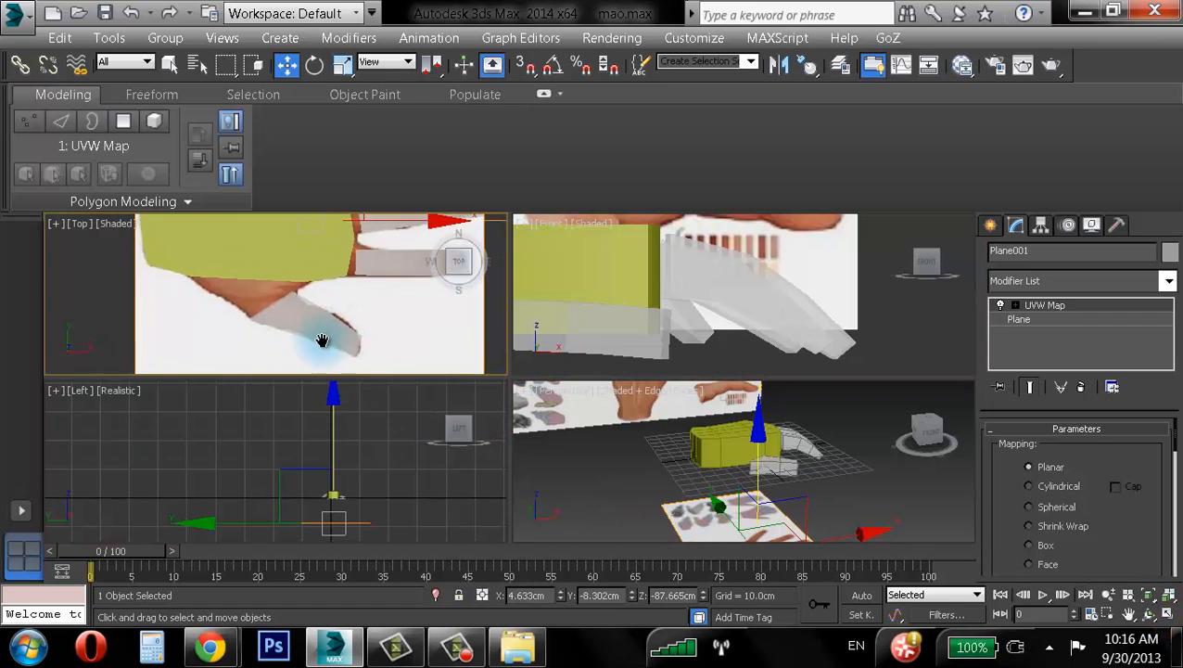
scroll(326, 348, "down", 3)
mouse_move(317, 252)
middle_mouse_down()
mouse_move(302, 299)
mouse_move(319, 258)
middle_mouse_up()
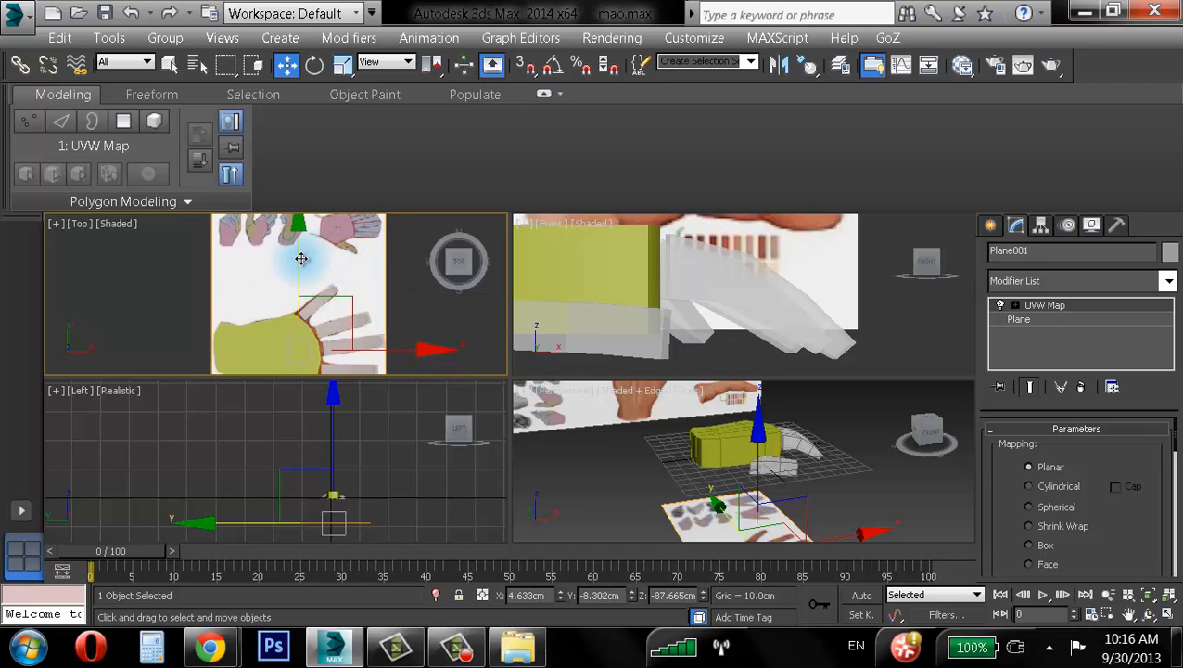
left_click_drag(760, 423, 760, 442)
middle_click_drag(790, 442, 789, 403)
scroll(758, 478, "down", 4)
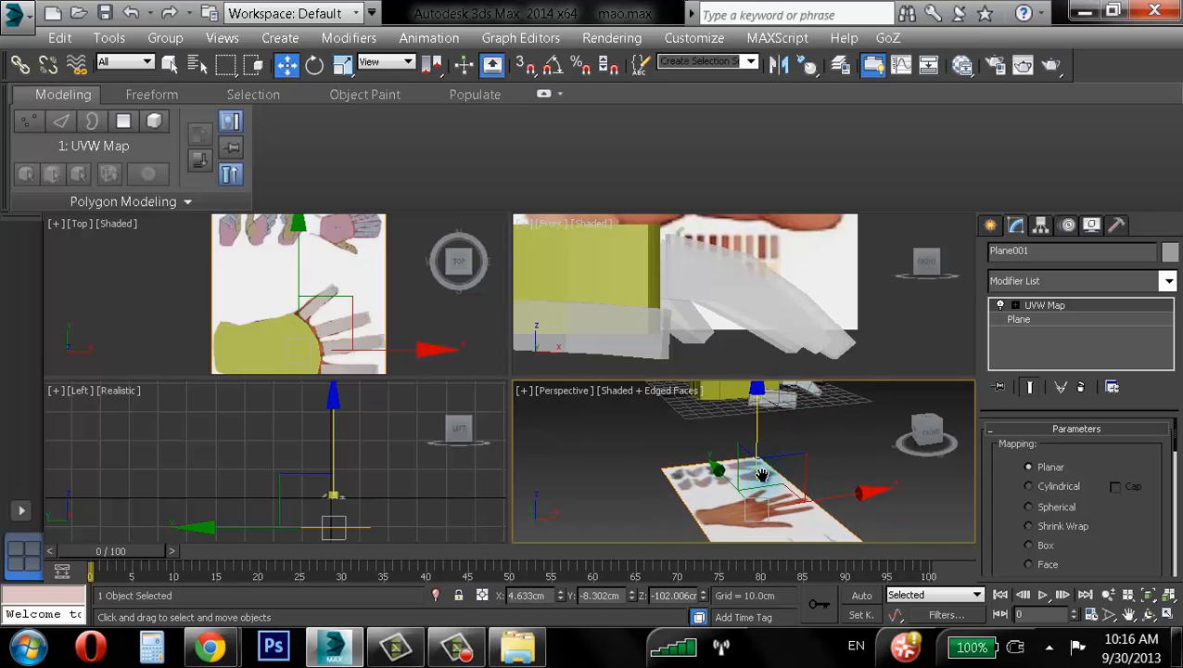
- Deselect the reference plane and examine the palm, fingers and thumb from several angles in an enlarged perspective view
left_click(655, 486)
left_click(703, 524)
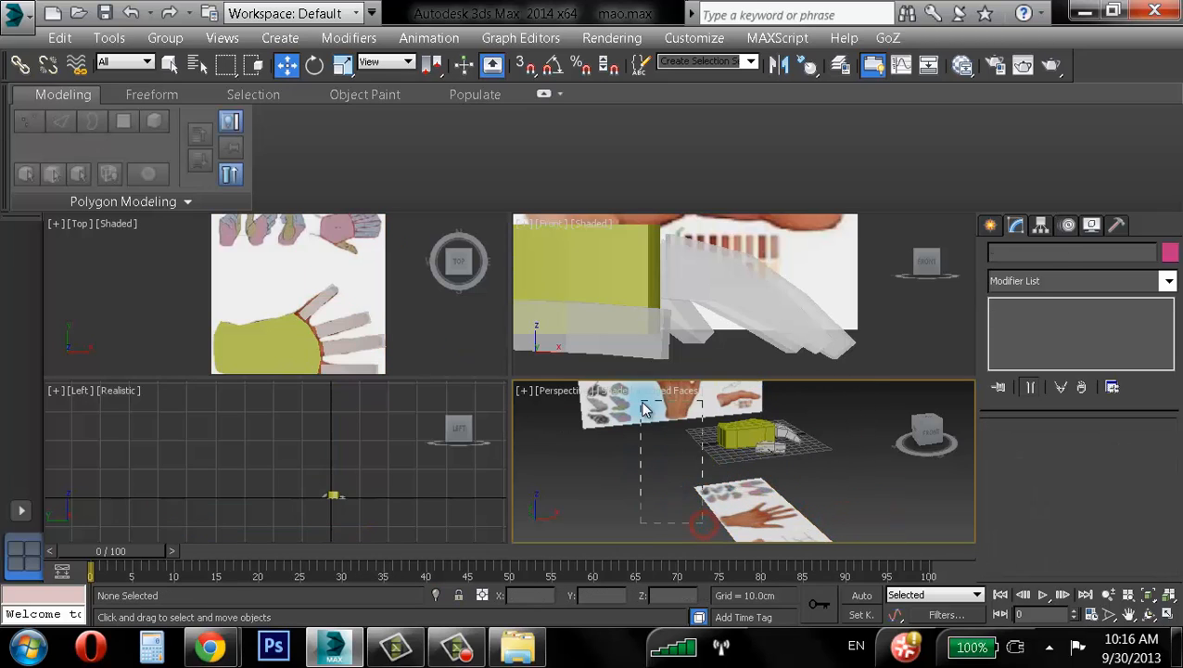
left_click(691, 404)
left_click(718, 258)
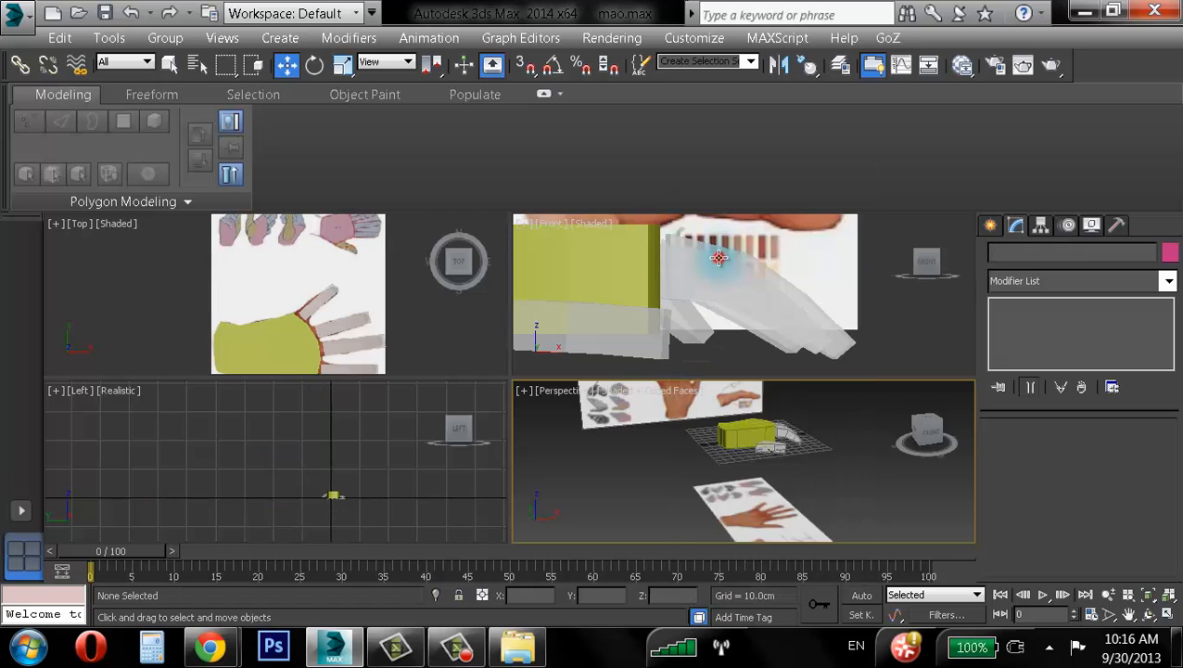
left_click(1165, 617)
middle_click_drag(541, 378, 636, 380, "alt")
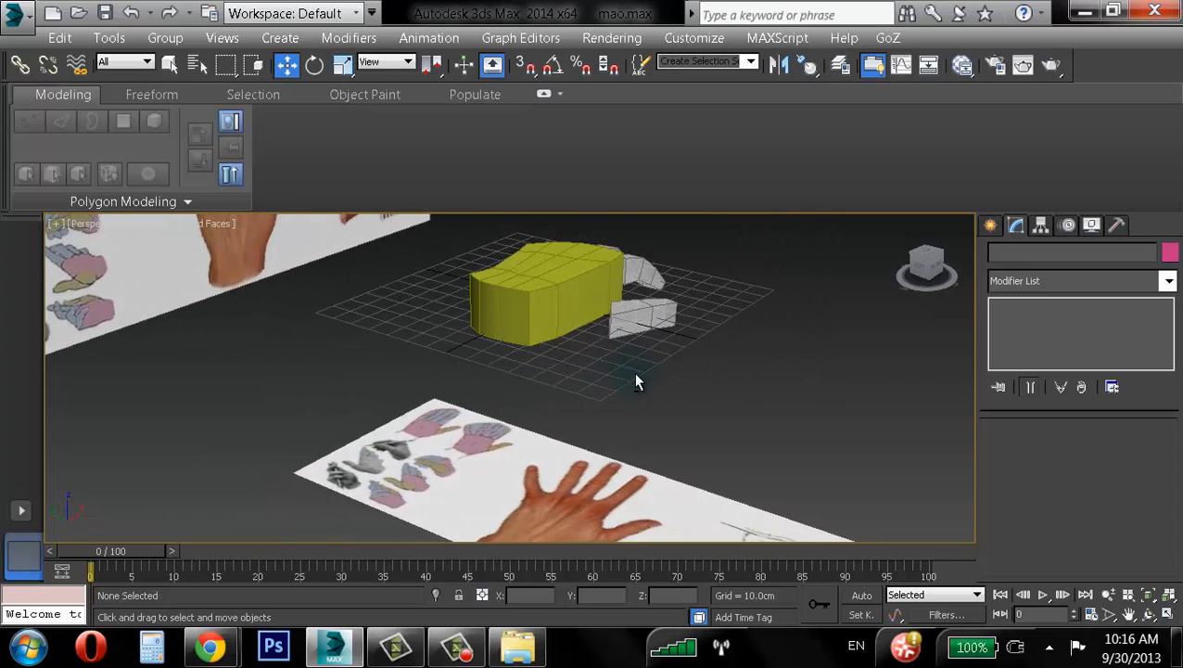
middle_click_drag(662, 313, 606, 348, "alt")
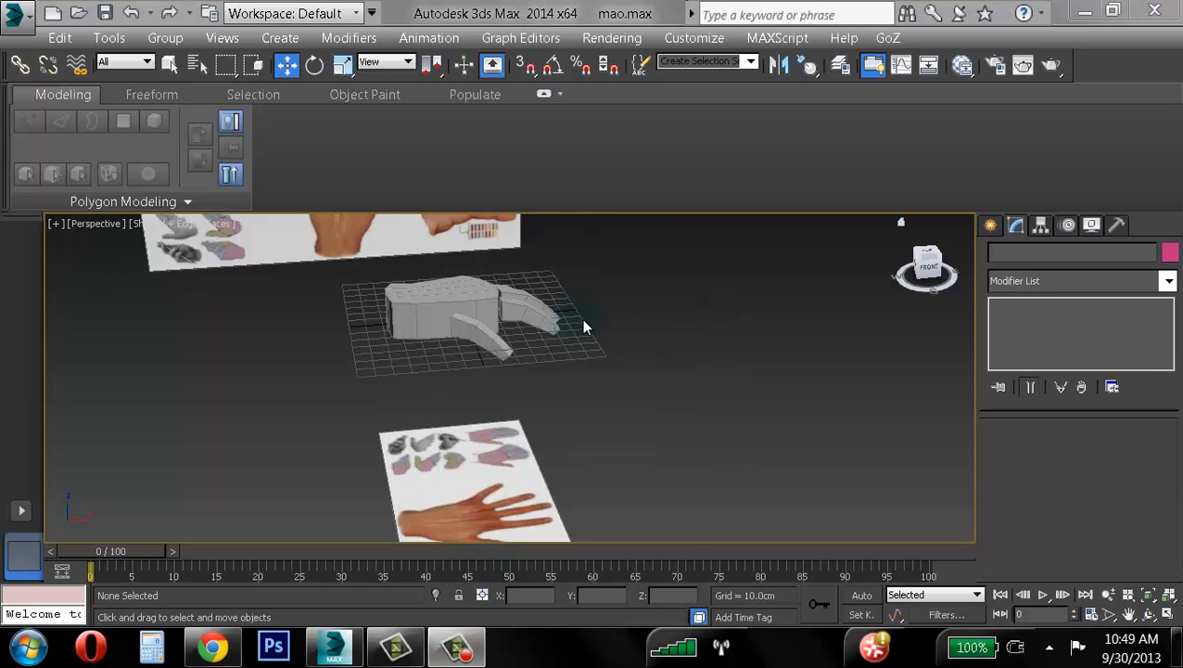
- Select the palm box and examine its thickness against the thumb and finger boxes from several angles
scroll(583, 327, "up", 10)
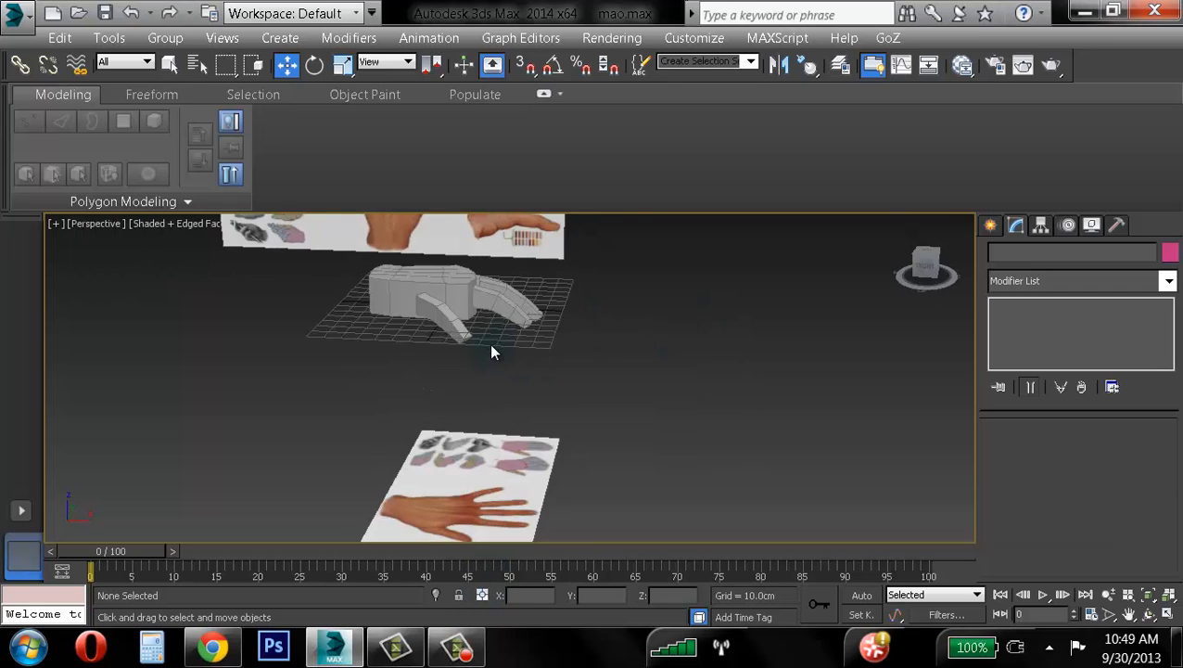
scroll(528, 332, "down", 6)
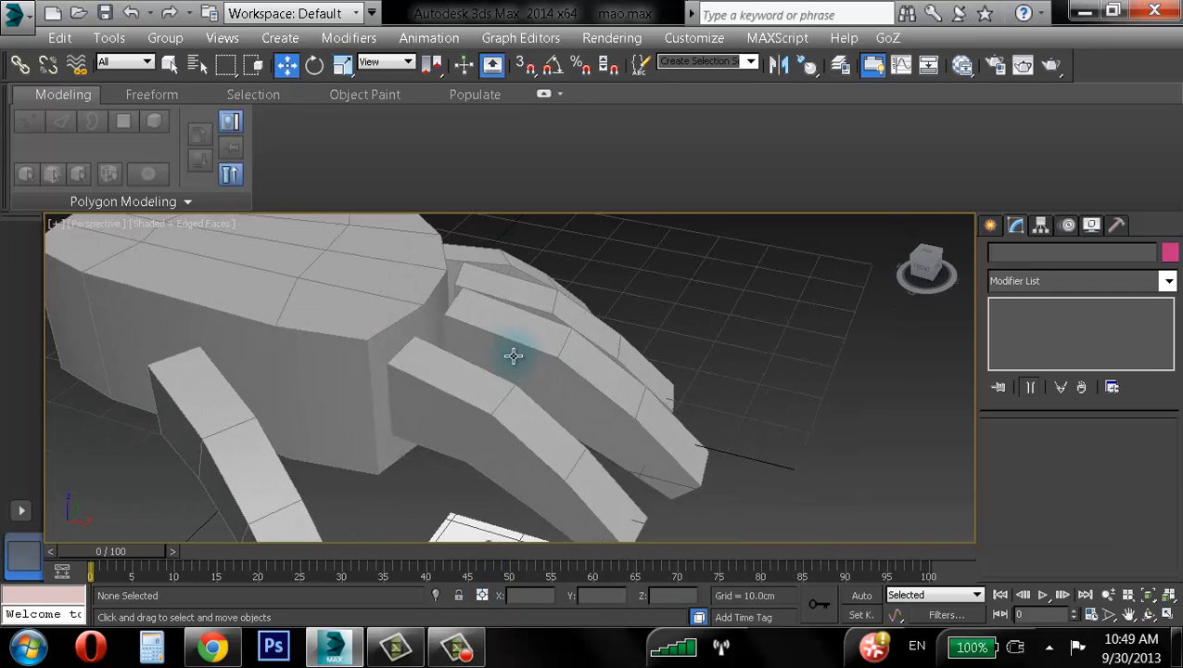
left_click(298, 443)
scroll(461, 358, "down", 3)
middle_click_drag(469, 362, 486, 380, "alt")
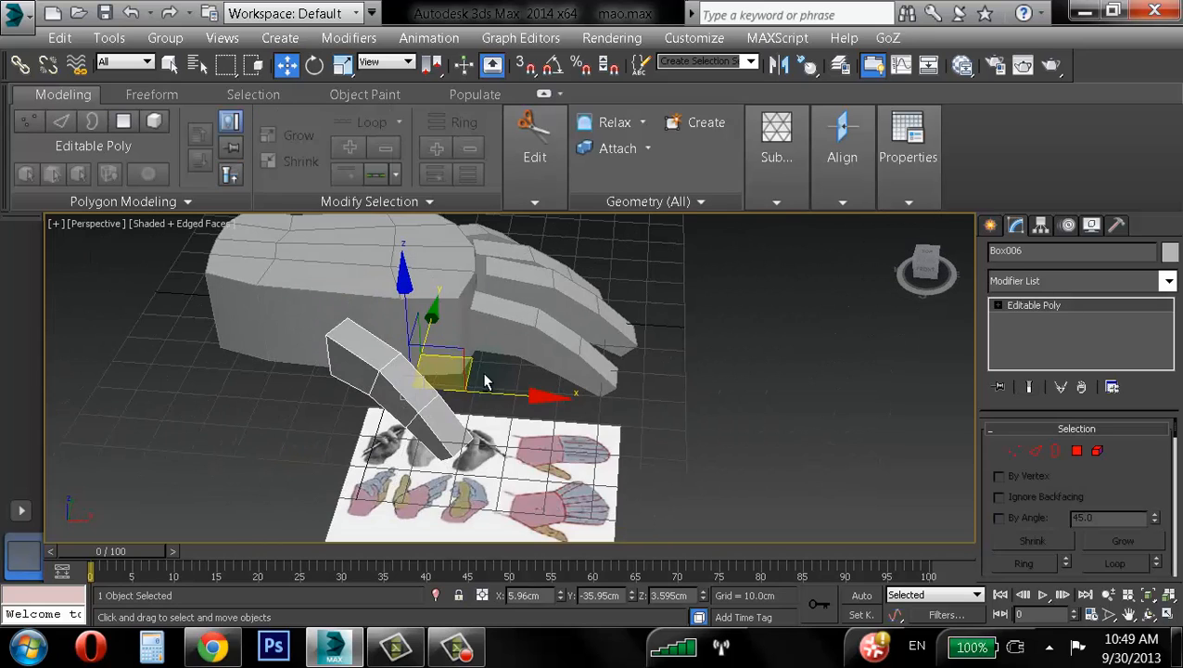
left_click(468, 295)
middle_click_drag(510, 299, 463, 371, "alt")
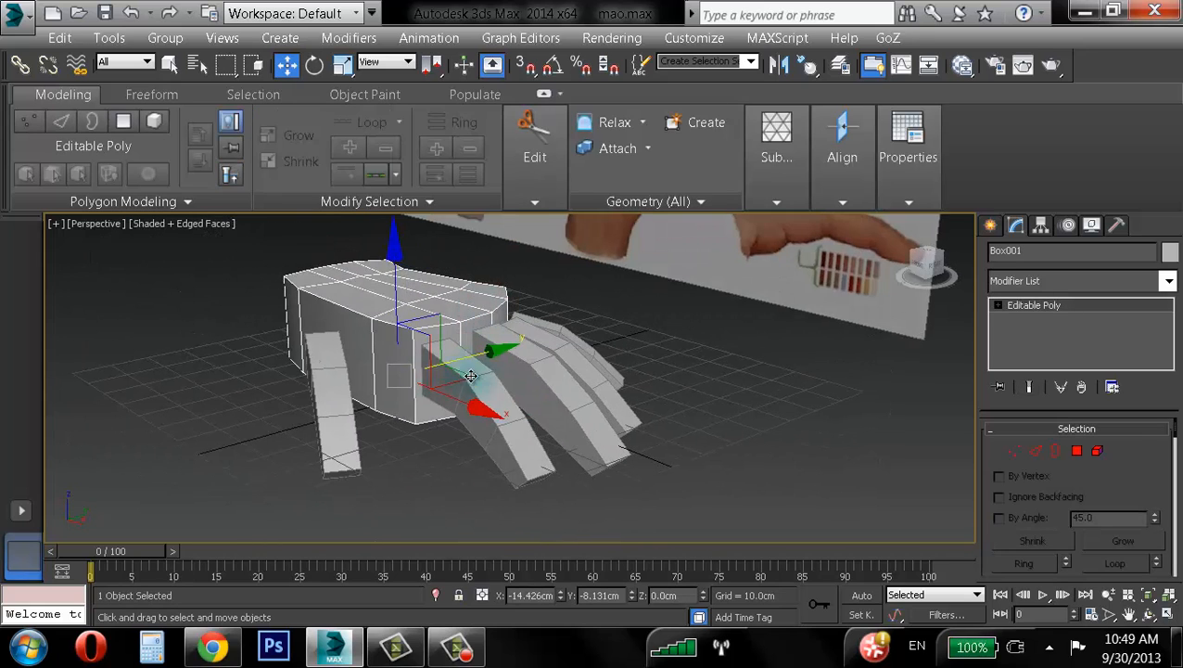
left_click(493, 400)
middle_click_drag(577, 404, 471, 377, "alt")
left_click(471, 381)
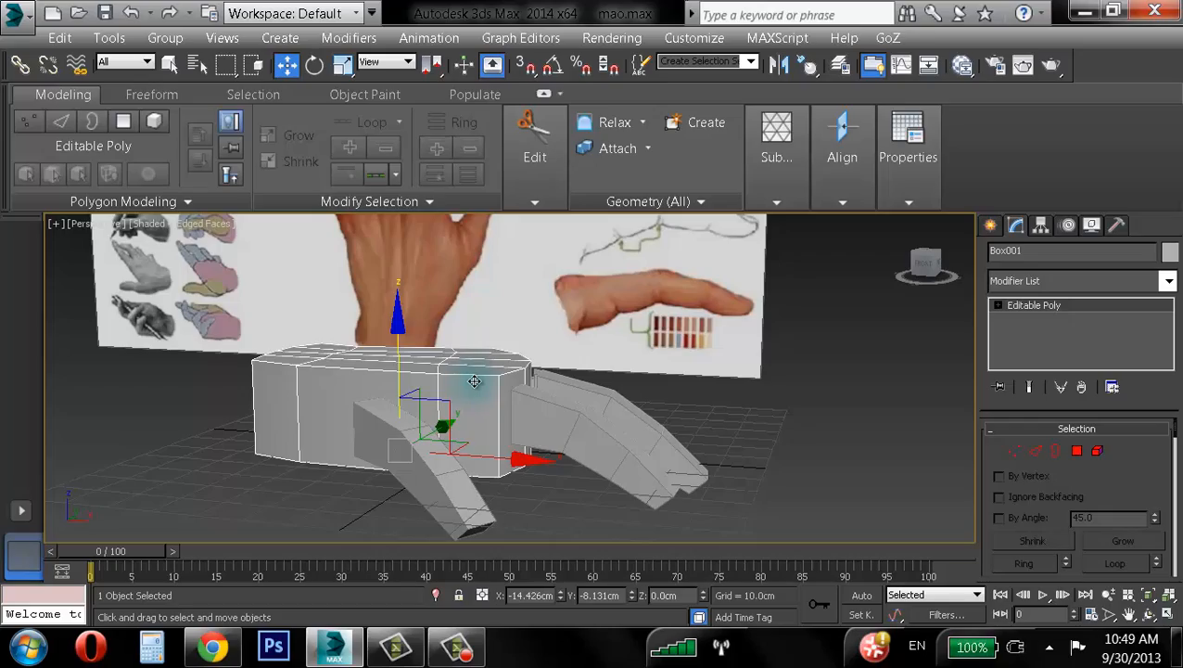
middle_click_drag(429, 434, 522, 374, "alt")
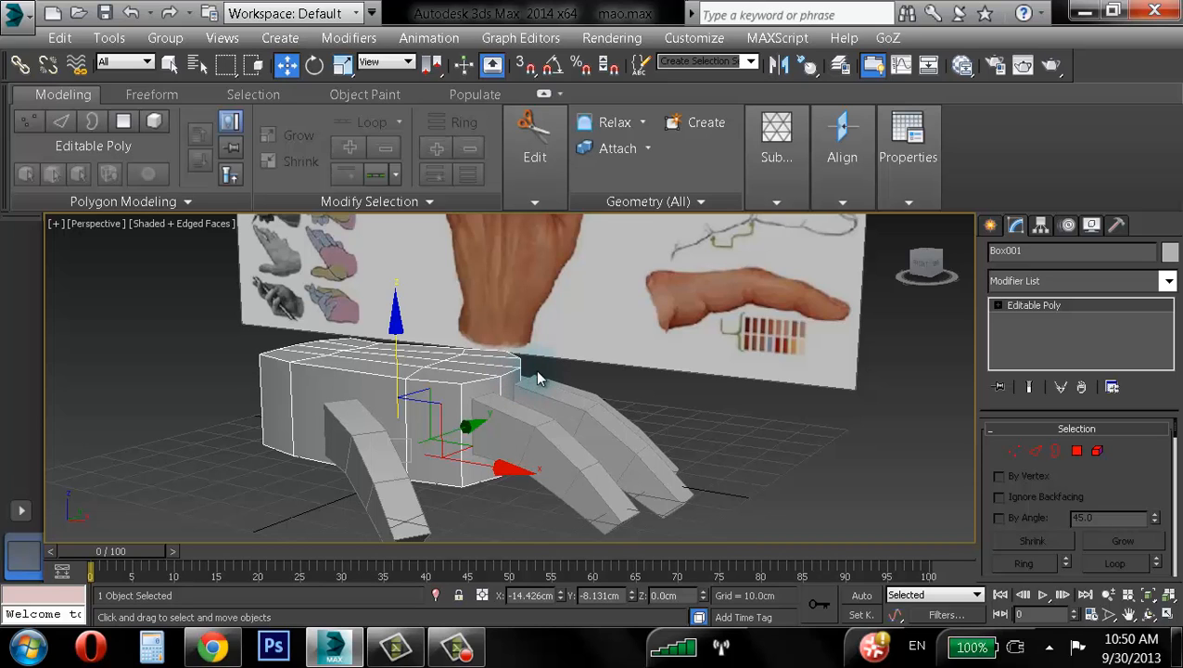
mouse_move(527, 385)
middle_mouse_down("alt")
mouse_move(523, 402)
mouse_move(528, 371)
middle_mouse_up("alt")
scroll(528, 371, "up", 3)
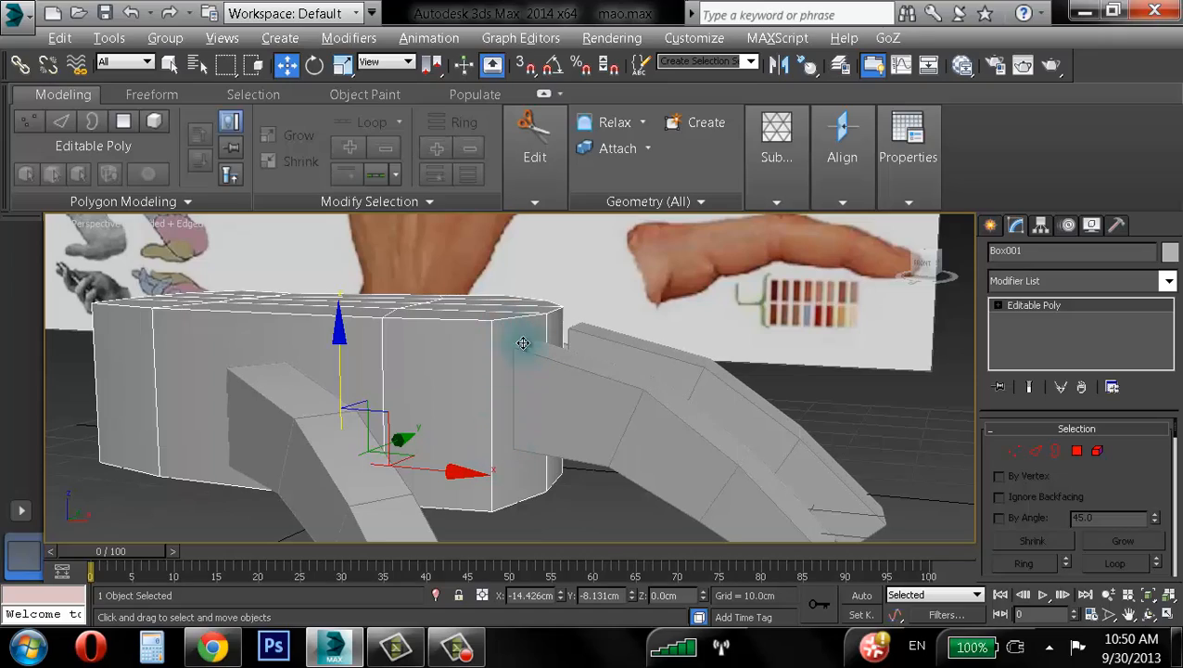
middle_click_drag(523, 343, 205, 302, "alt")
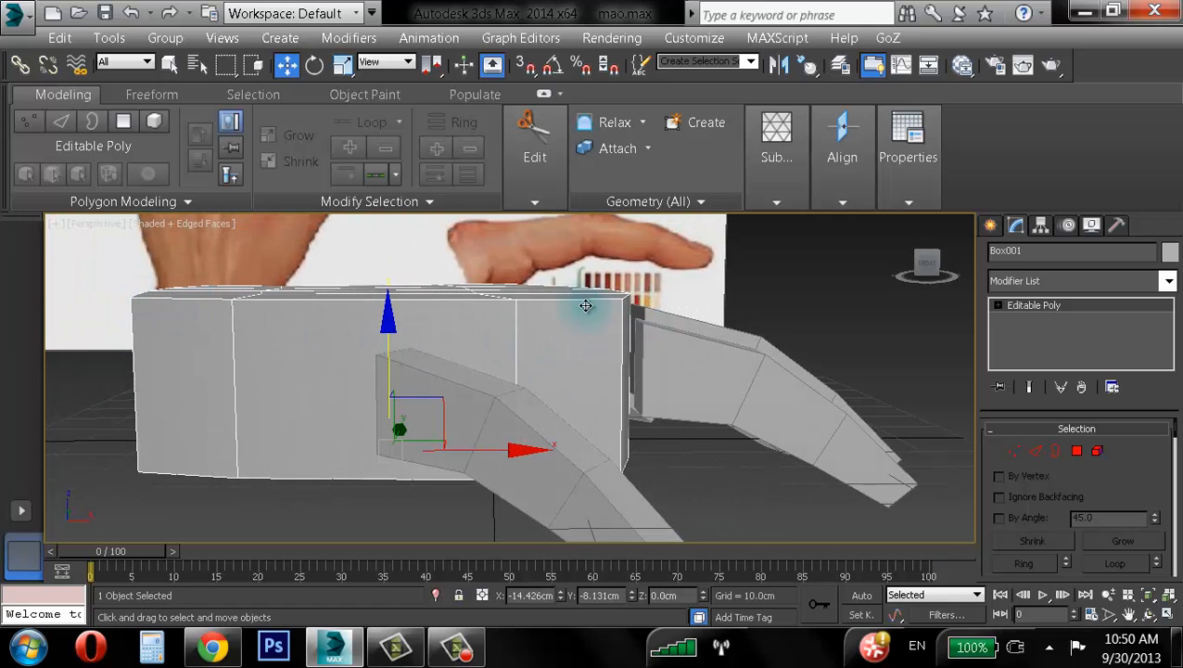
- Raise the four underside polygons at the palm's finger end to about Z 6.8 cm
middle_click_drag(631, 318, 558, 287, "alt")
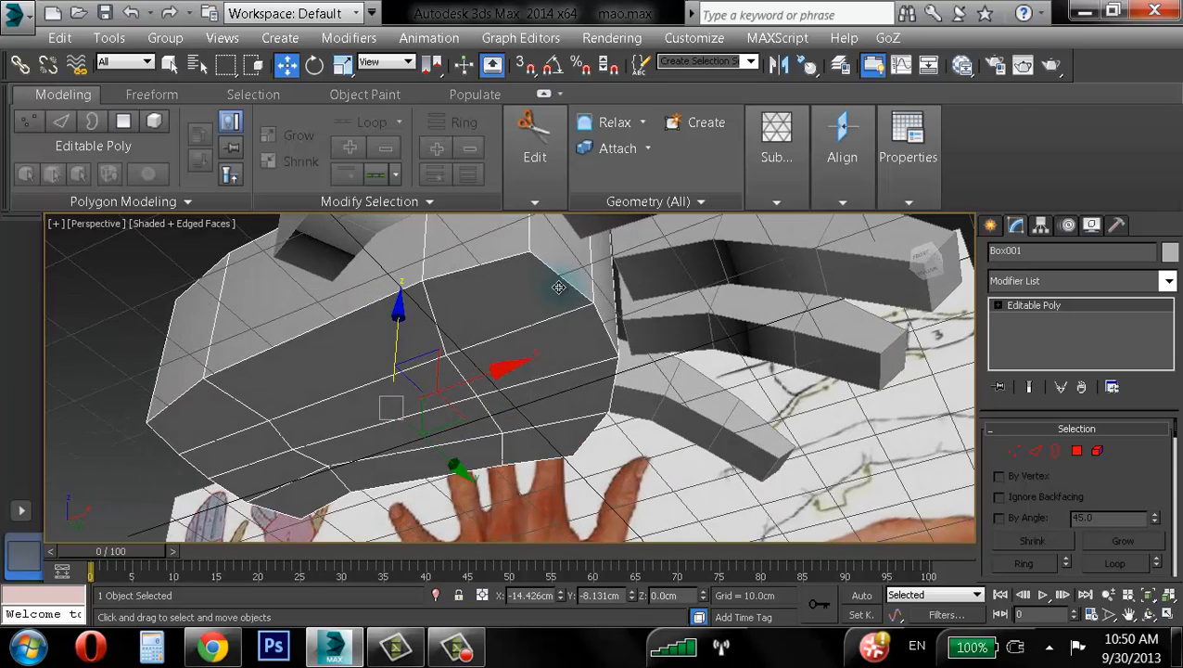
key("4")
left_click(515, 301)
left_click(499, 374, "ctrl")
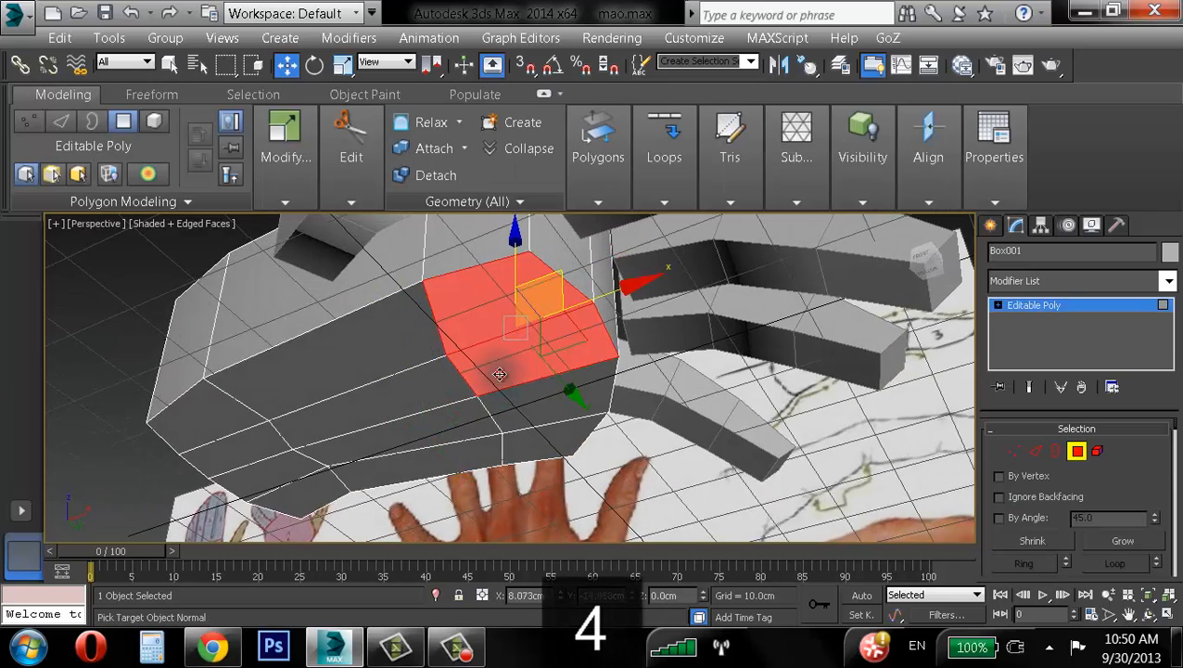
left_click(522, 410, "ctrl")
left_click(530, 439, "ctrl")
mouse_move(581, 344)
middle_mouse_down("alt")
mouse_move(598, 368)
mouse_move(575, 425)
mouse_move(594, 443)
mouse_move(572, 345)
middle_mouse_up("alt")
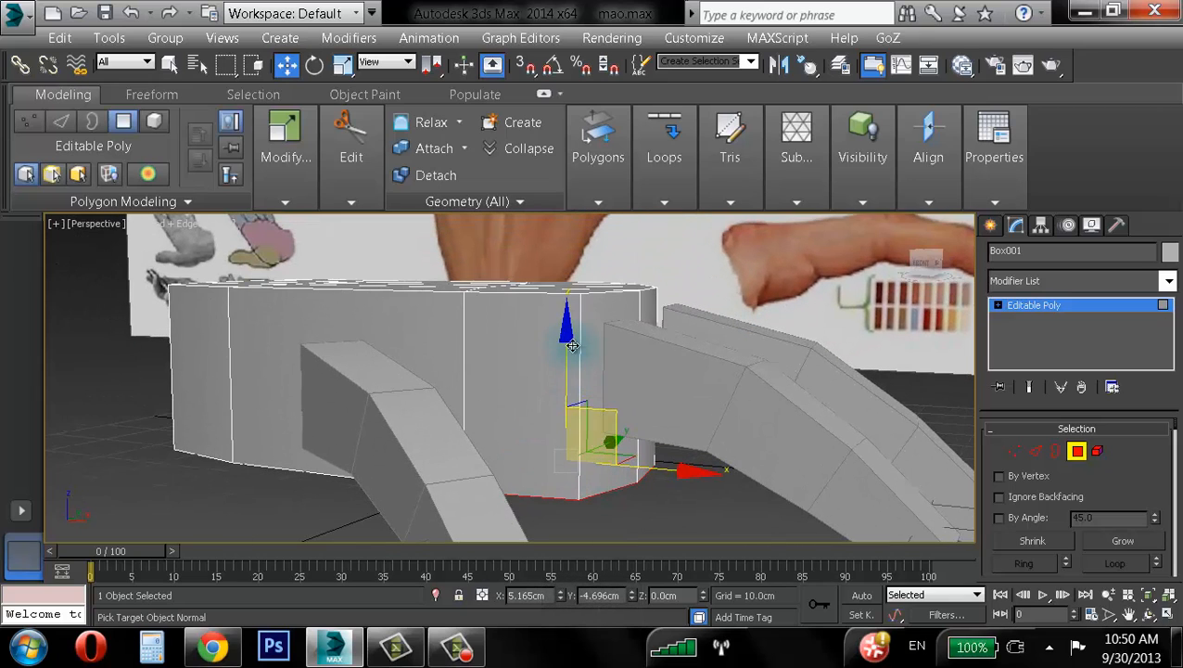
left_click_drag(572, 345, 568, 286)
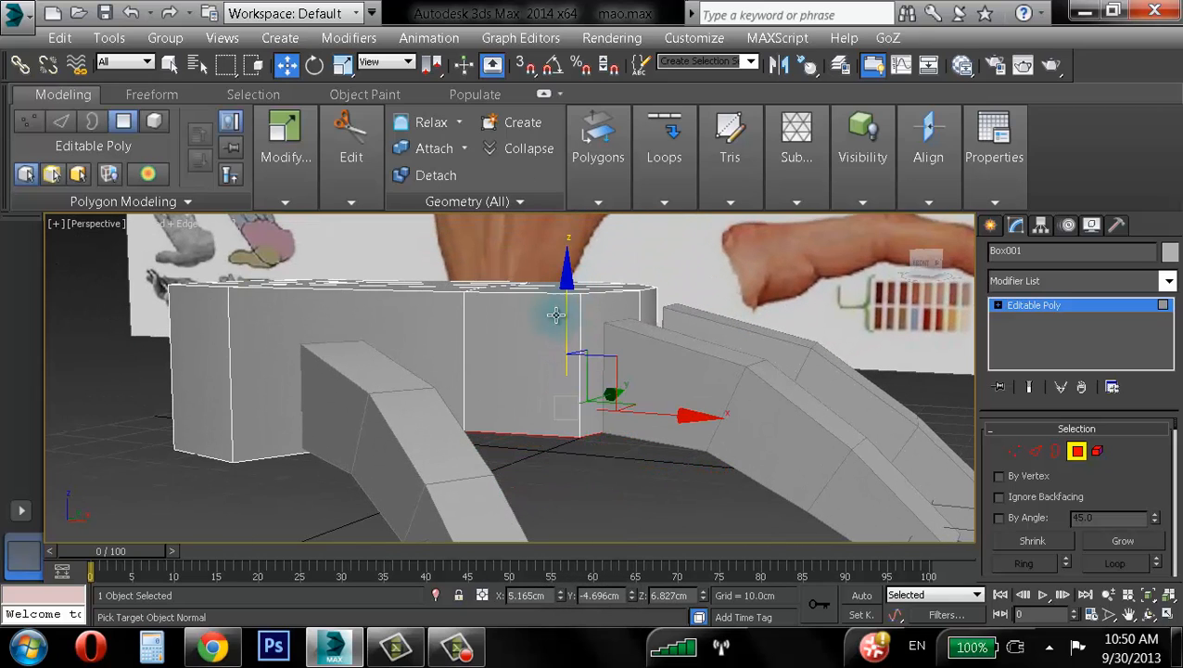
- Lower the top polygons at the palm's finger end to about Z 20.8 cm
middle_click_drag(537, 346, 760, 253, "alt")
scroll(539, 428, "up", 3)
left_click_drag(702, 257, 704, 256)
middle_click_drag(704, 256, 555, 390, "alt")
scroll(707, 298, "down", 3)
scroll(530, 385, "up", 3)
left_click(528, 370)
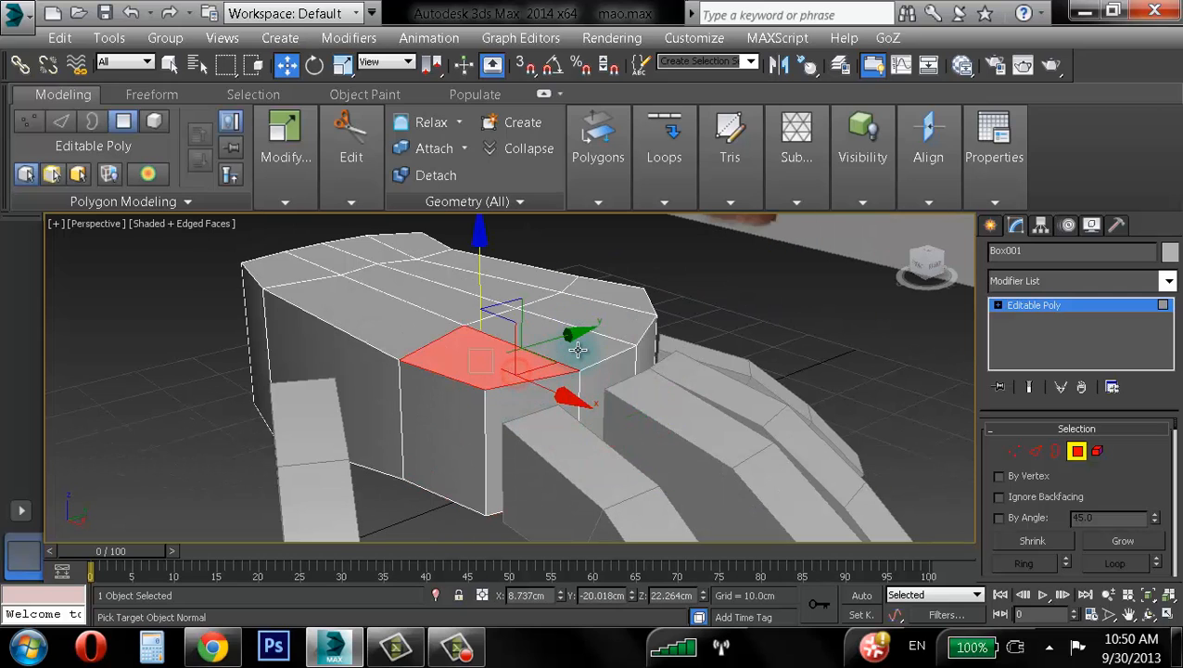
left_click(556, 320, "ctrl")
left_click(613, 285, "ctrl")
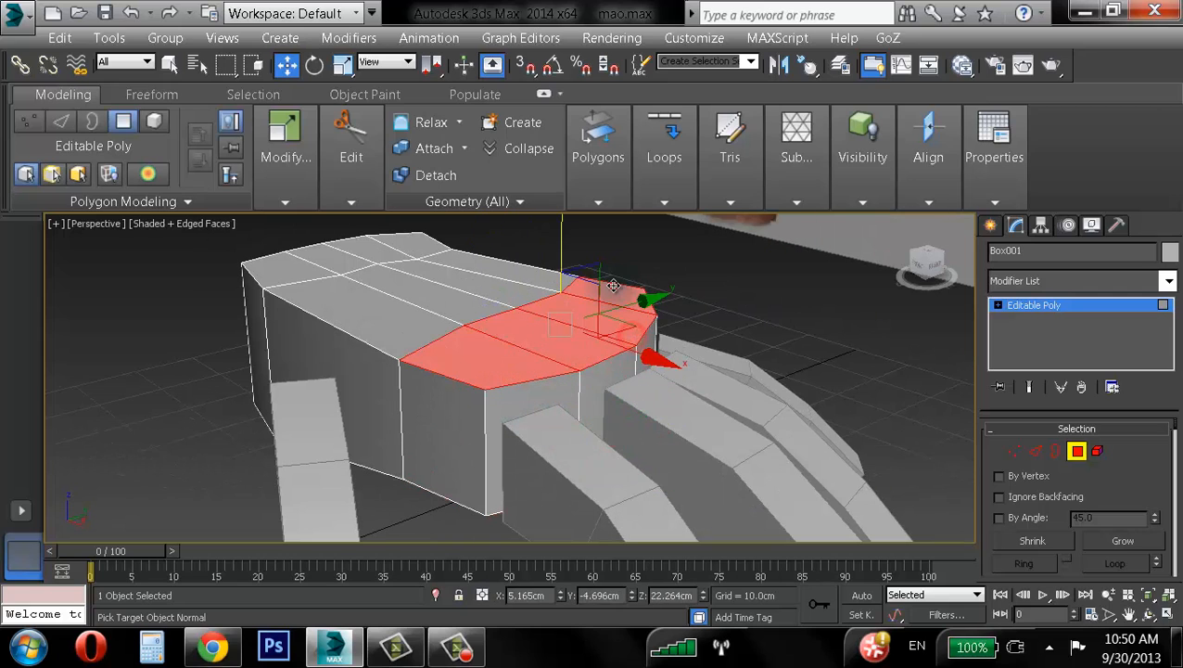
middle_click_drag(546, 390, 581, 271, "alt")
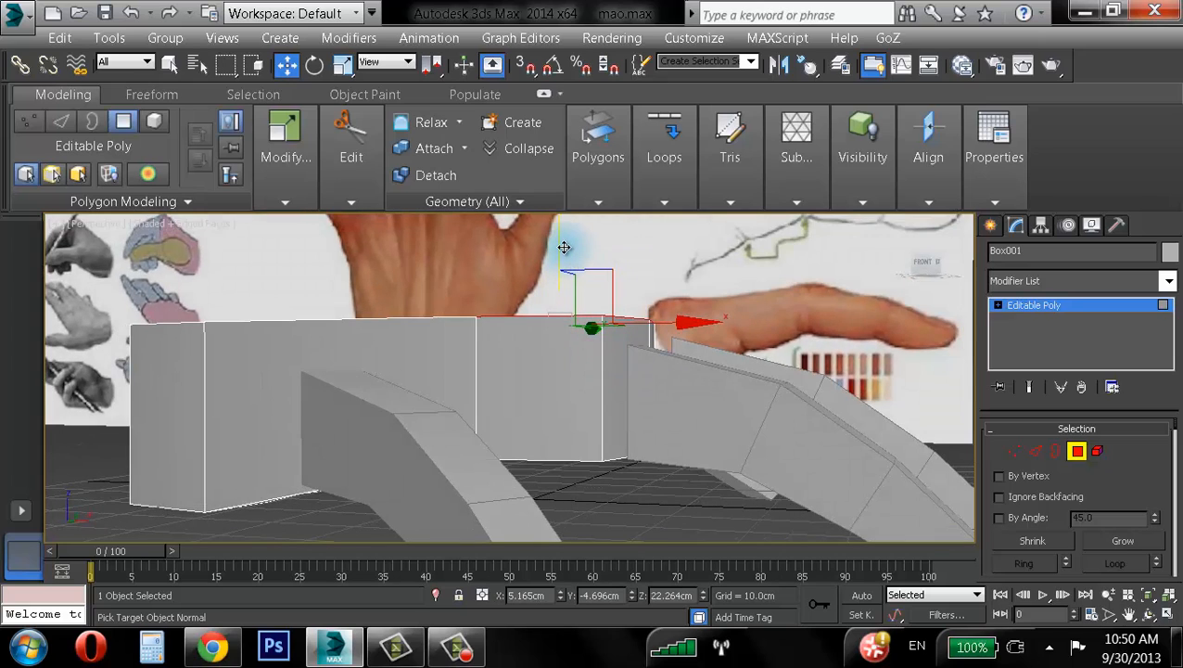
middle_click_drag(442, 359, 557, 394, "alt")
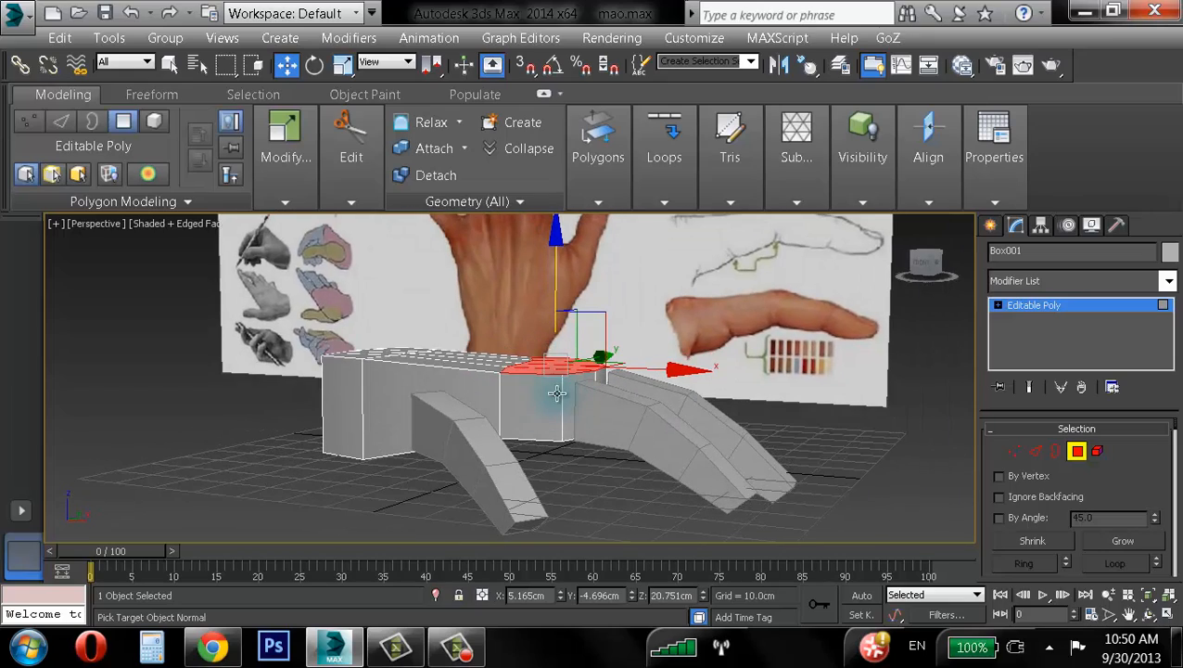
- Leave polygon editing and isolate the palm box from the rest of the scene
left_click(1076, 452)
right_click(557, 388)
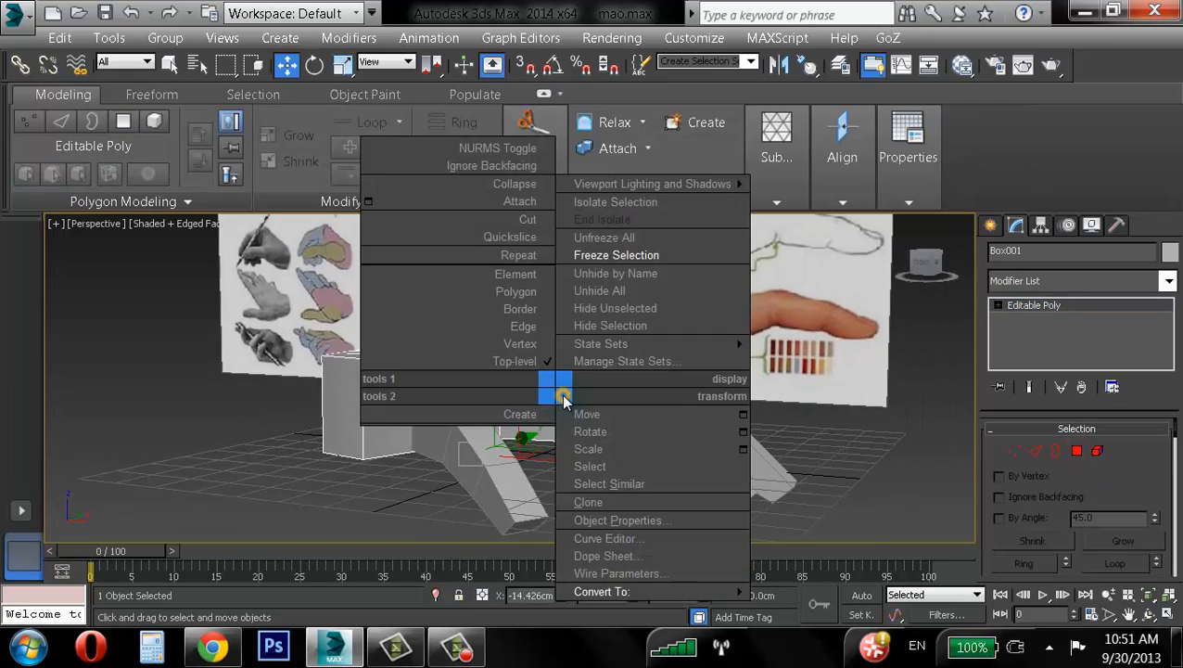
left_click(434, 596)
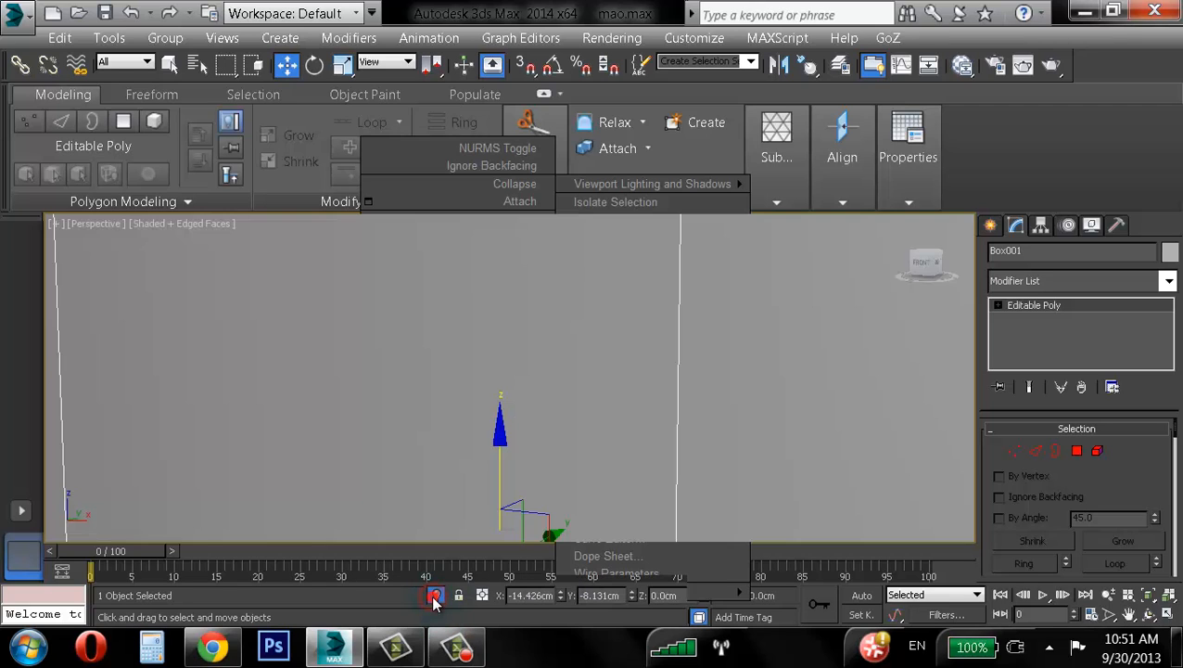
scroll(603, 418, "down", 4)
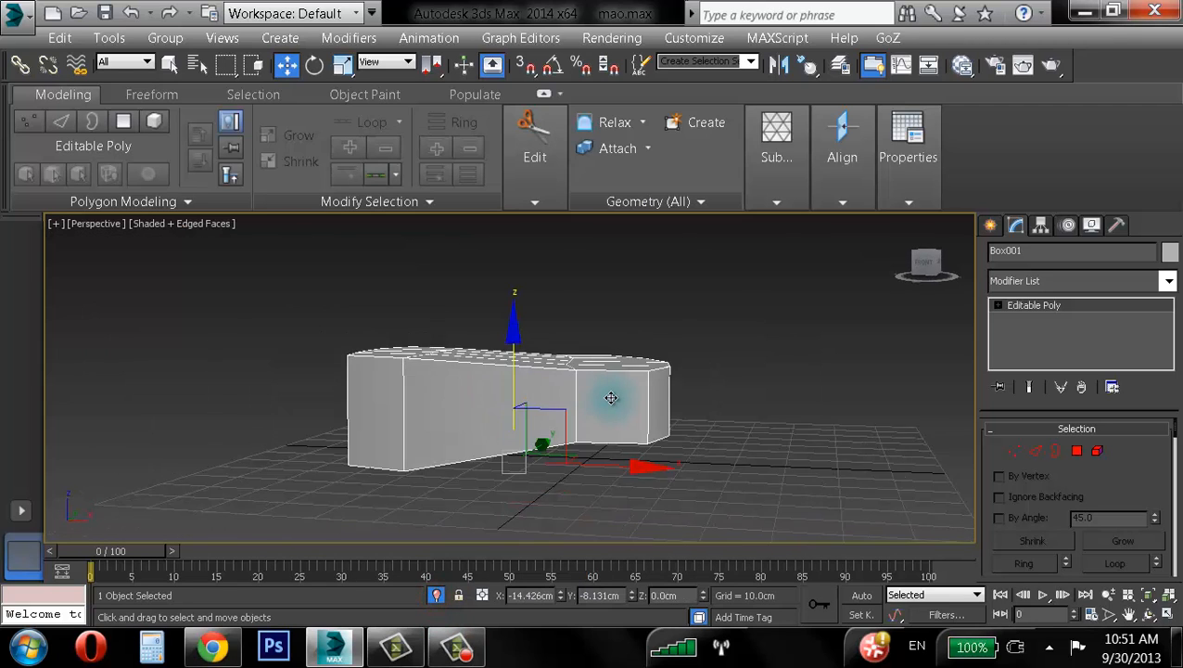
- Reselect the palm's underside polygons at the finger end and raise them to about Z 7.3 cm
middle_click_drag(604, 386, 569, 371, "alt")
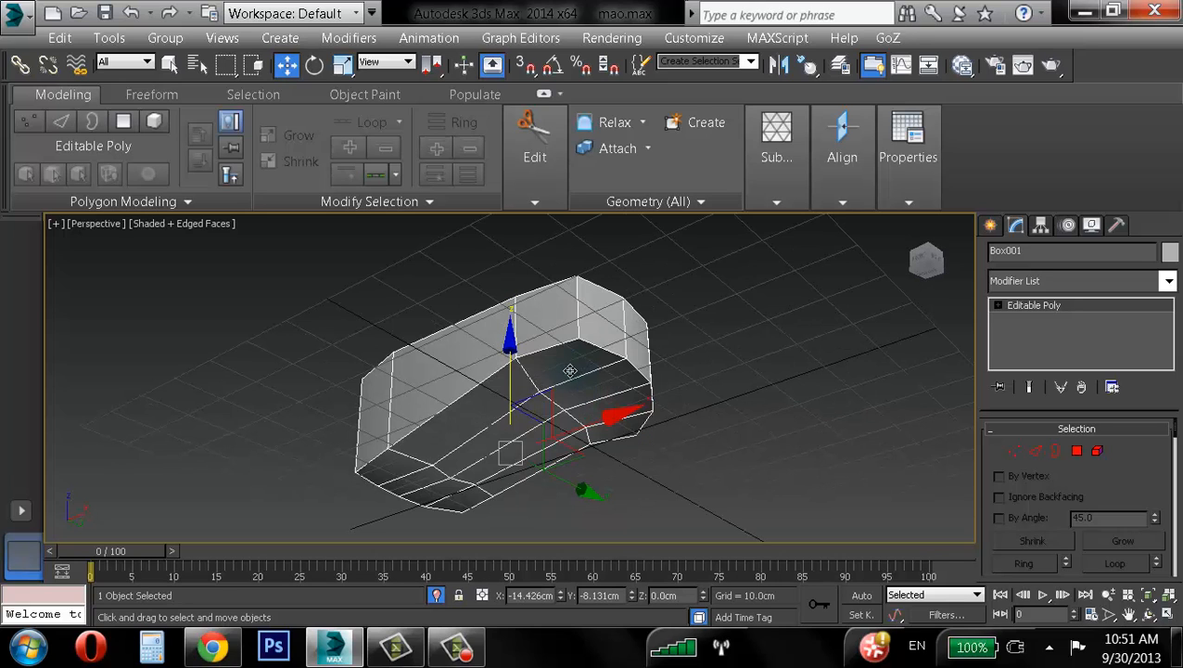
key("4")
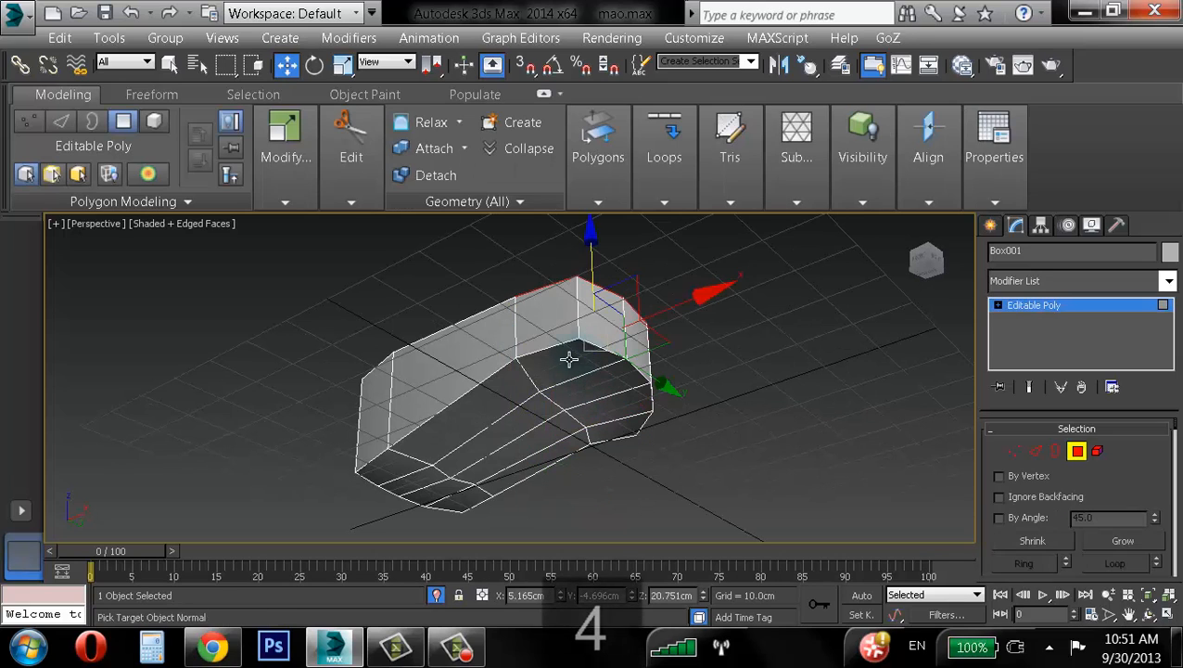
left_click(582, 383)
left_click(583, 391, "ctrl")
left_click(596, 417, "ctrl")
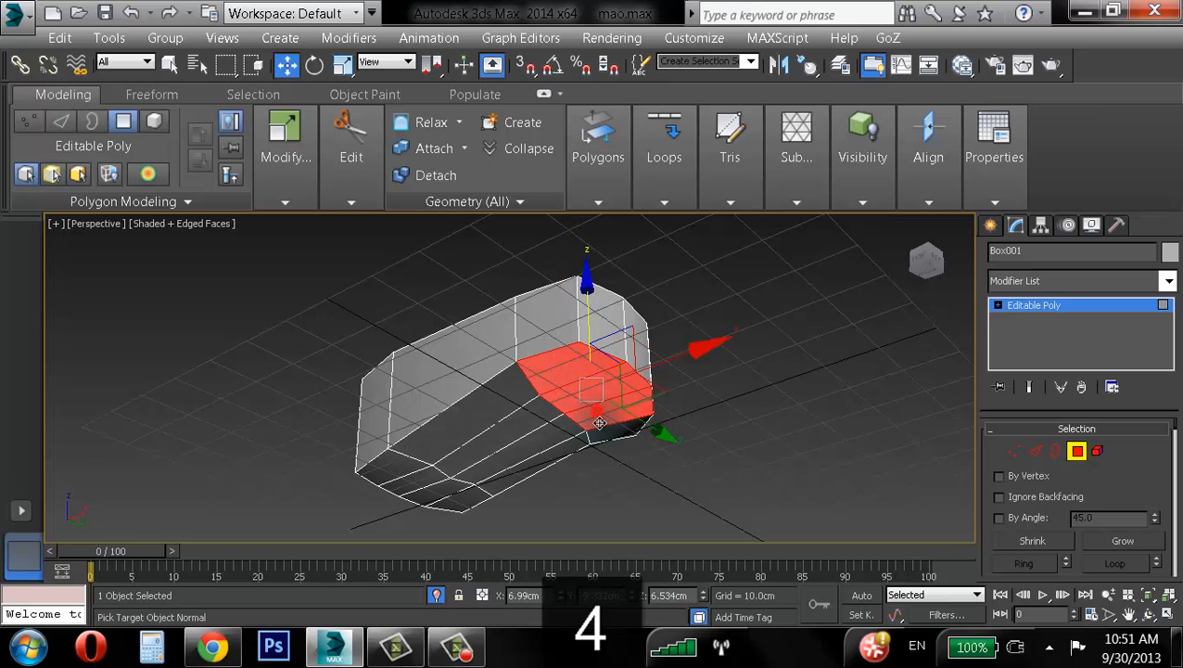
left_click(603, 436, "ctrl")
middle_click_drag(605, 396, 616, 389, "alt")
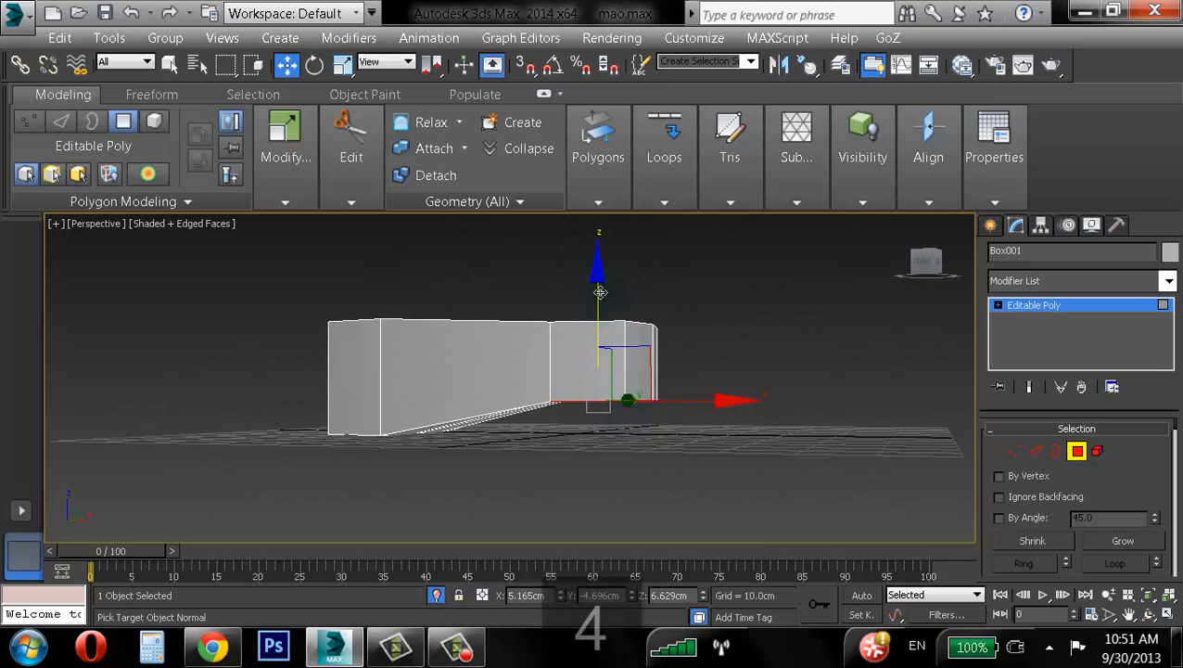
left_click_drag(602, 270, 603, 271)
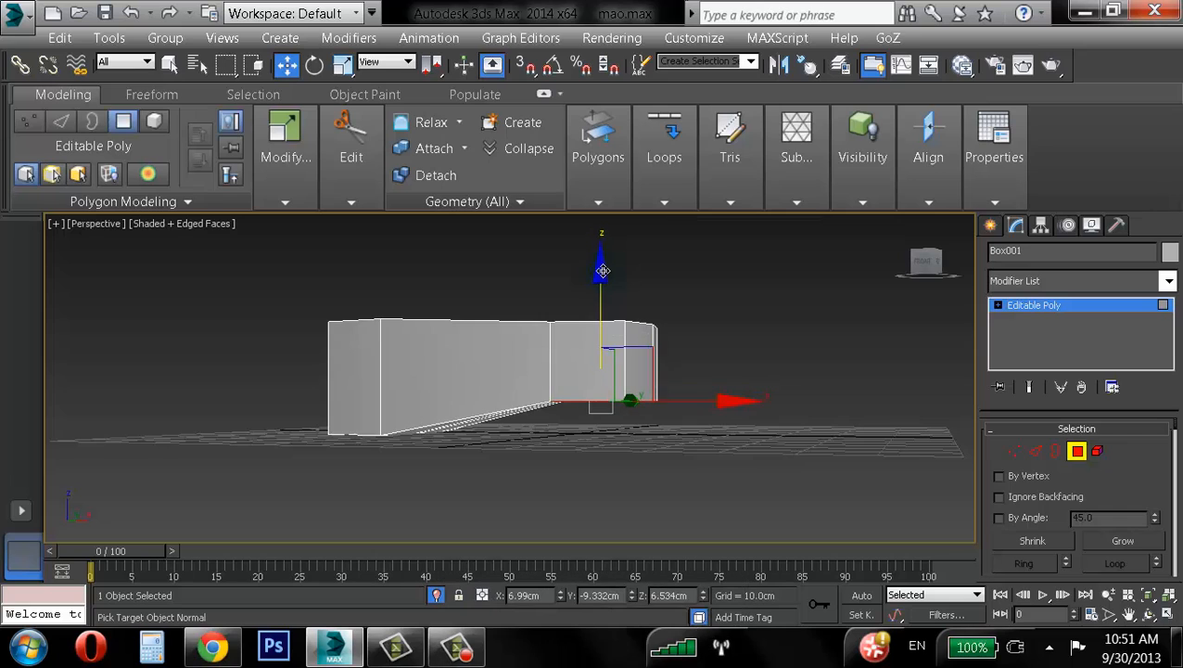
middle_click_drag(609, 316, 575, 308, "alt")
left_click_drag(592, 321, 585, 313)
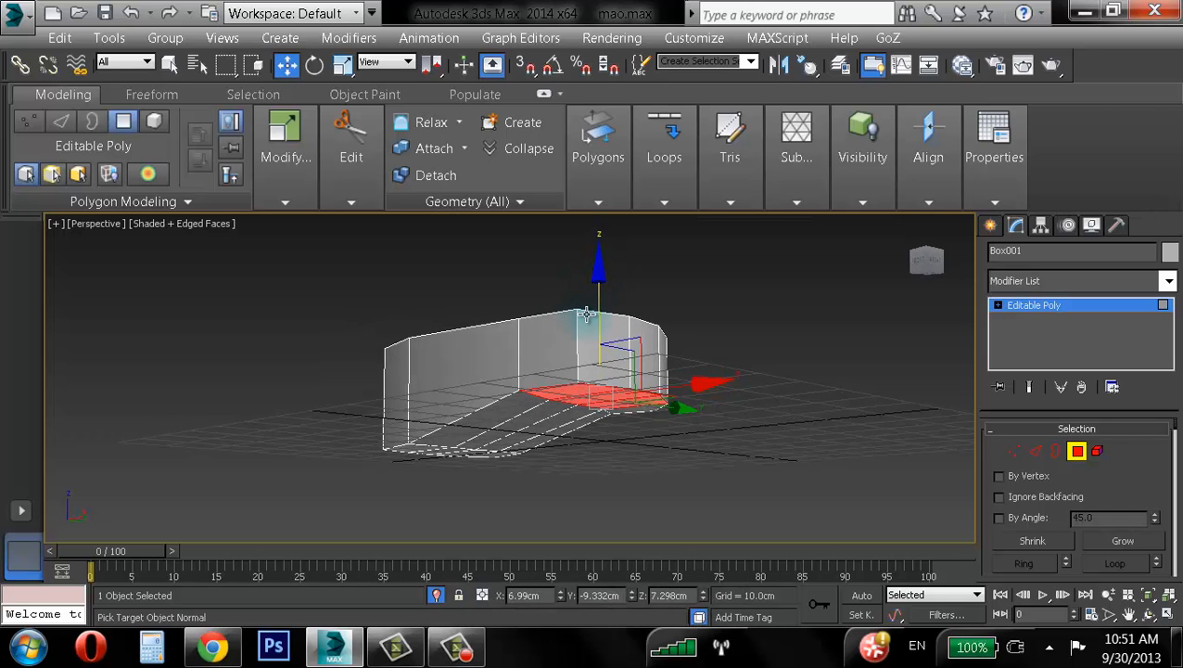
- Adjust the height of the top polygons at the palm's finger end, then clear the selection and end isolation
middle_click_drag(585, 314, 713, 334, "alt")
left_click(591, 334)
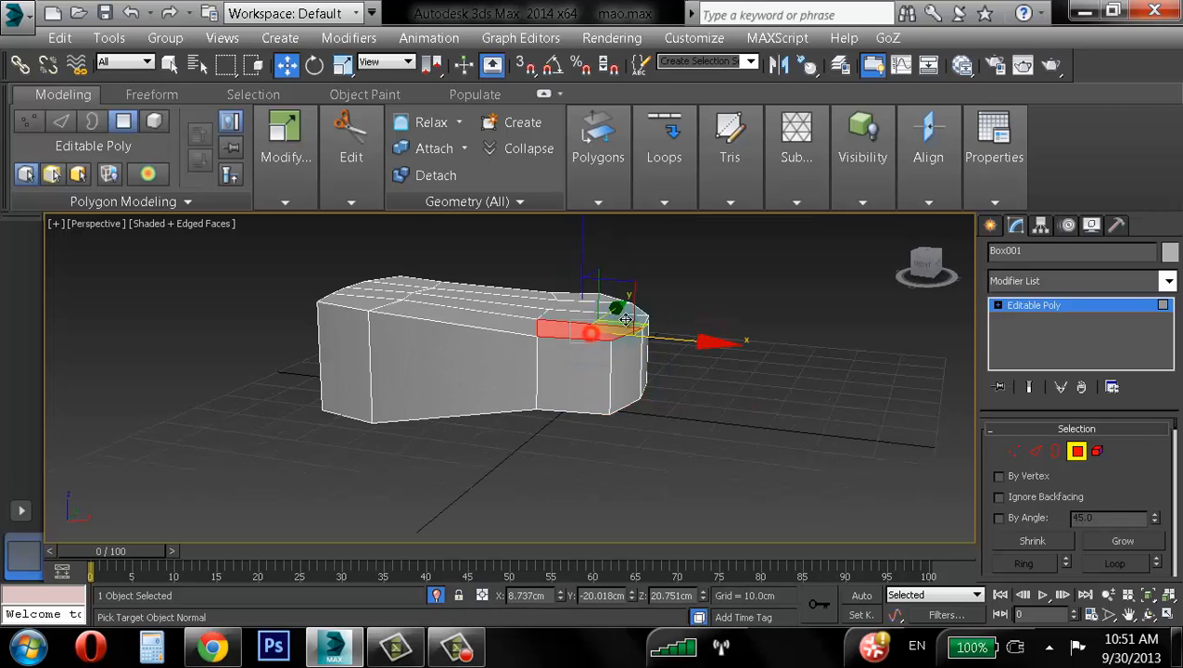
left_click(566, 315)
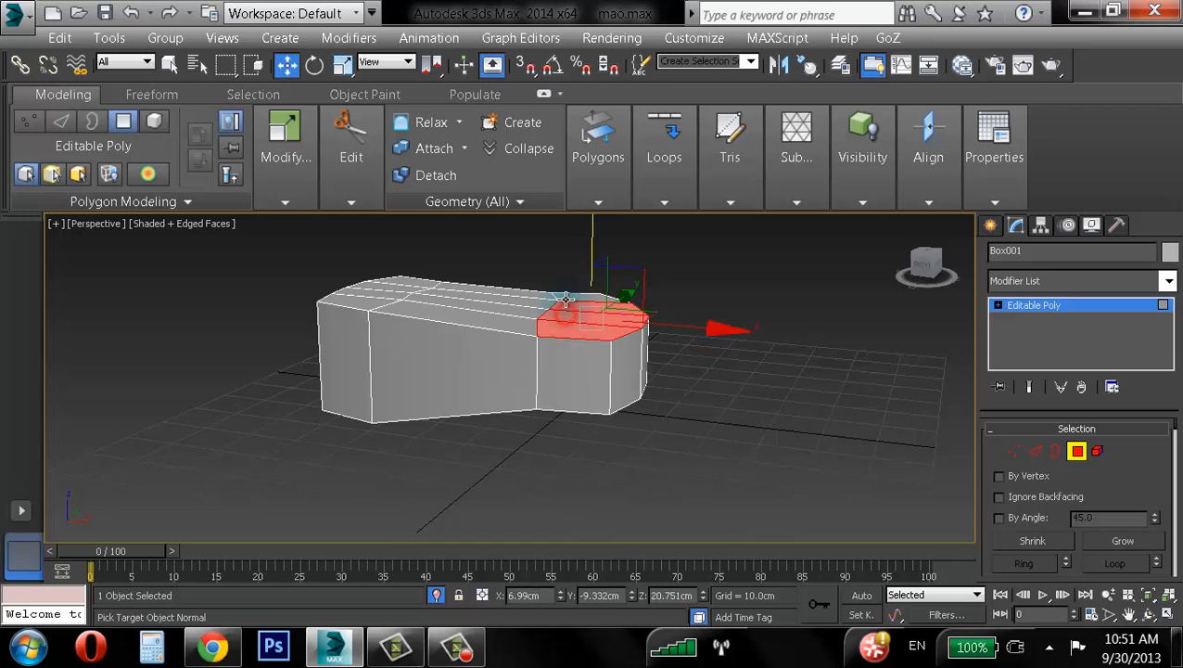
middle_click_drag(577, 325, 588, 314, "alt")
middle_click_drag(588, 313, 599, 367)
left_click_drag(595, 246, 597, 245)
middle_click_drag(652, 286, 674, 298, "alt")
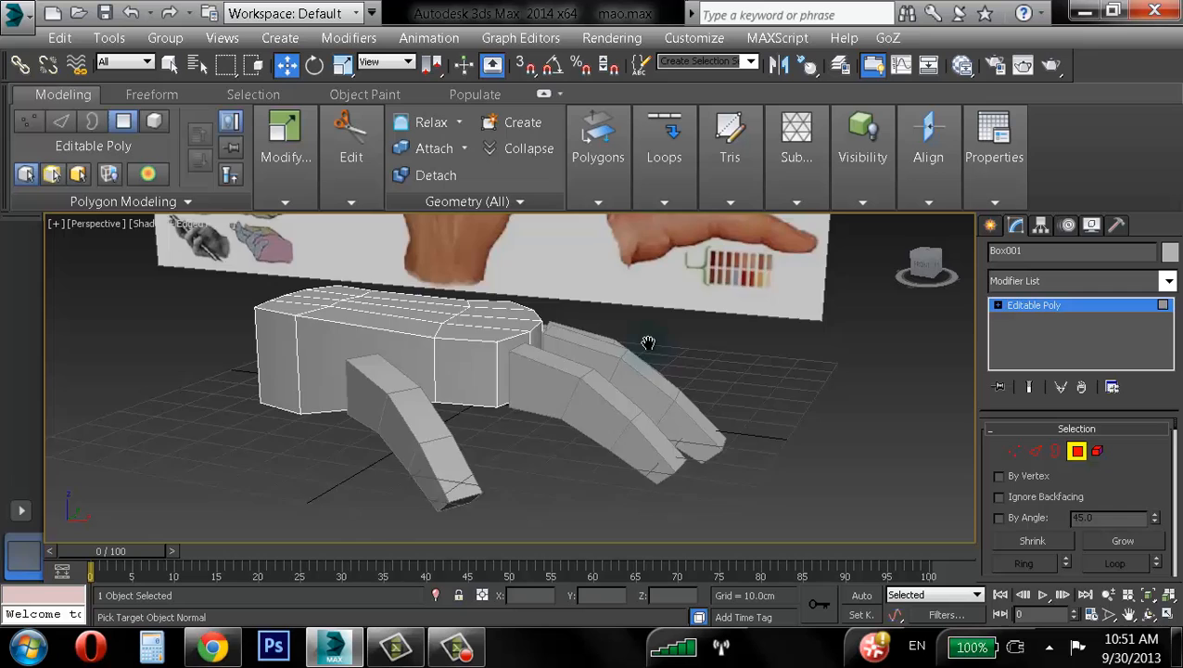
- Unfreeze all objects so the vertical hand reference plane can be selected
middle_click_drag(649, 343, 779, 444, "alt")
scroll(668, 368, "down", 3)
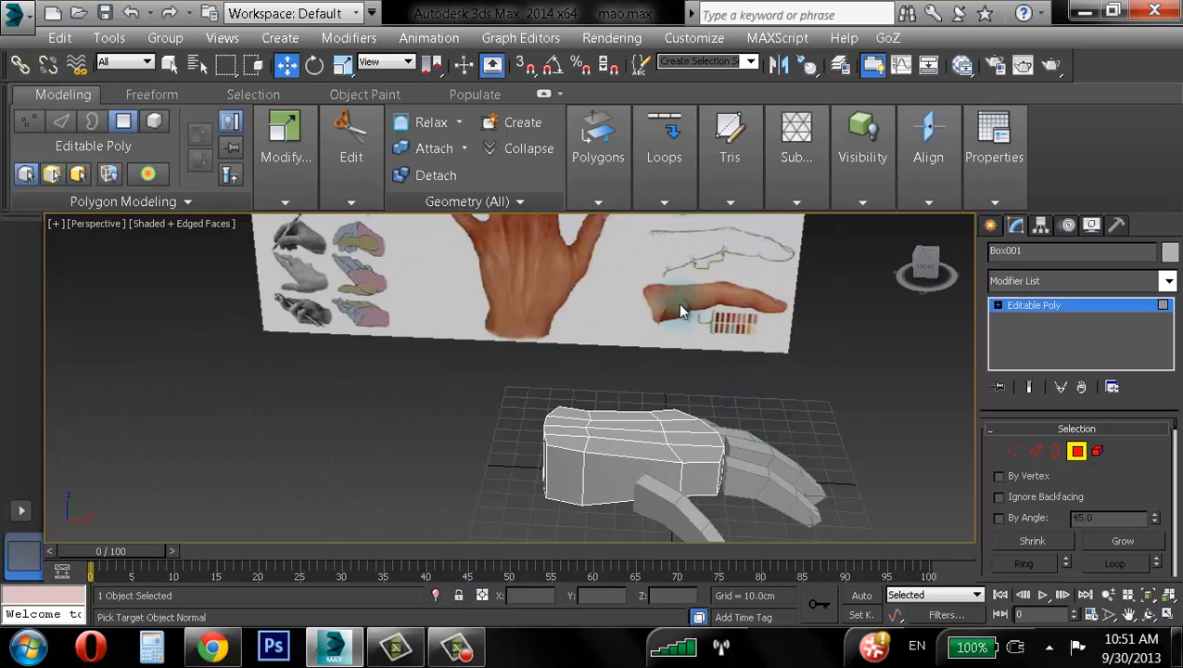
middle_click_drag(592, 371, 627, 371, "alt")
middle_click_drag(626, 371, 675, 478)
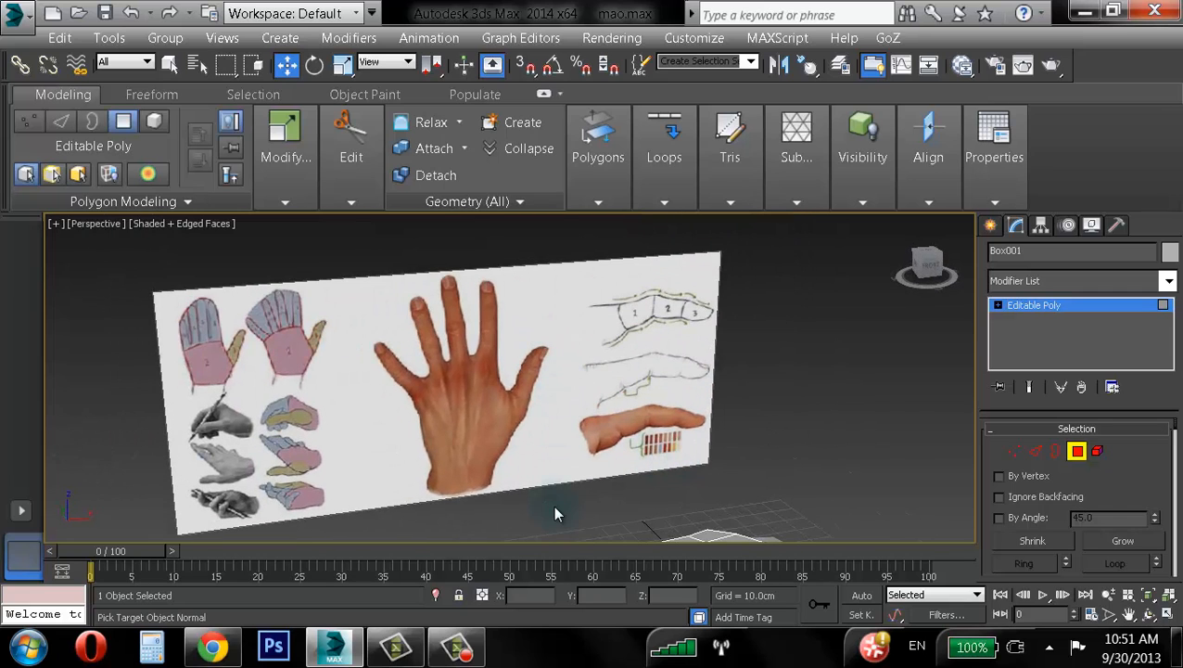
middle_click_drag(437, 368, 484, 293)
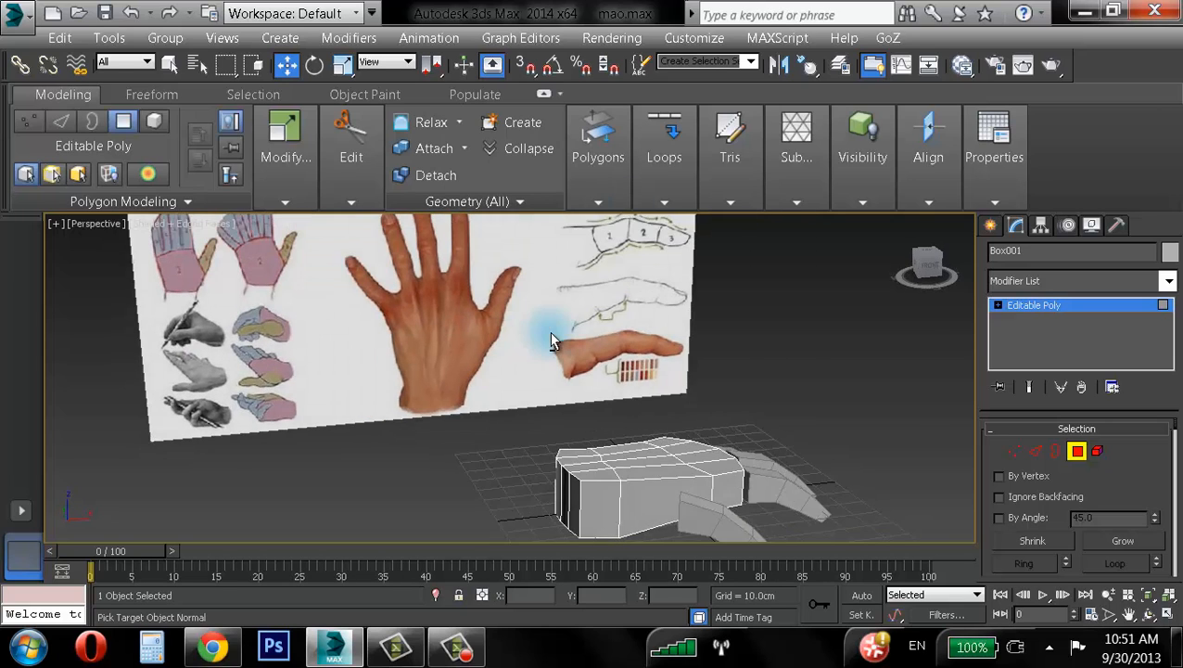
middle_click_drag(549, 337, 544, 362)
right_click(605, 334)
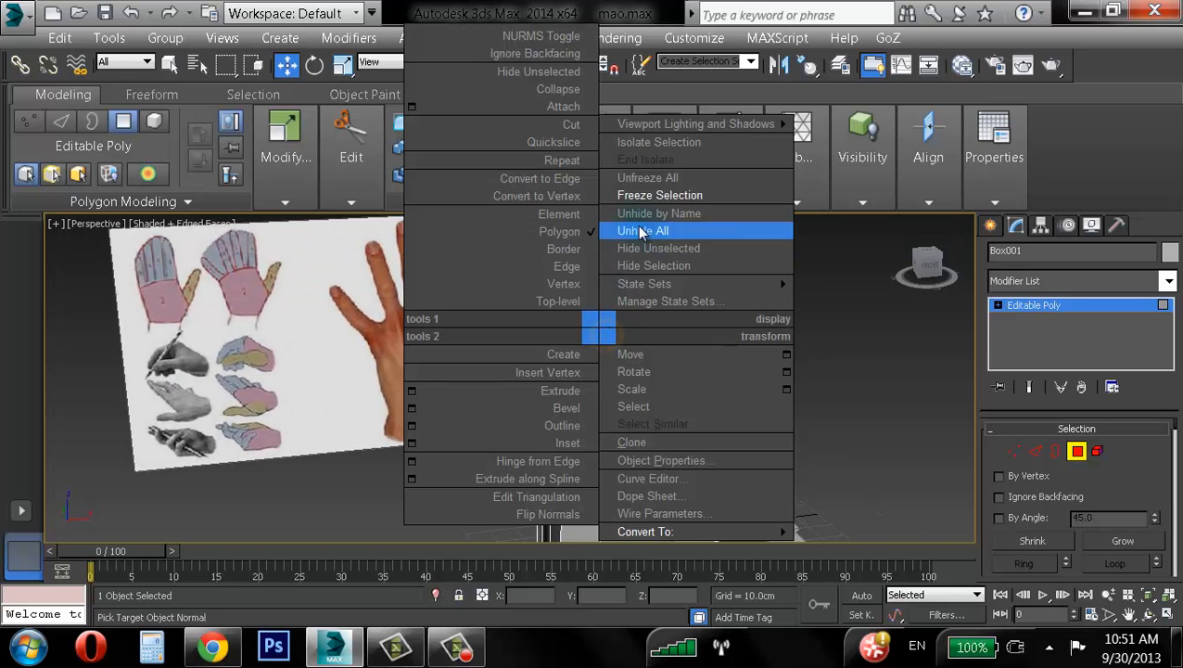
left_click(638, 182)
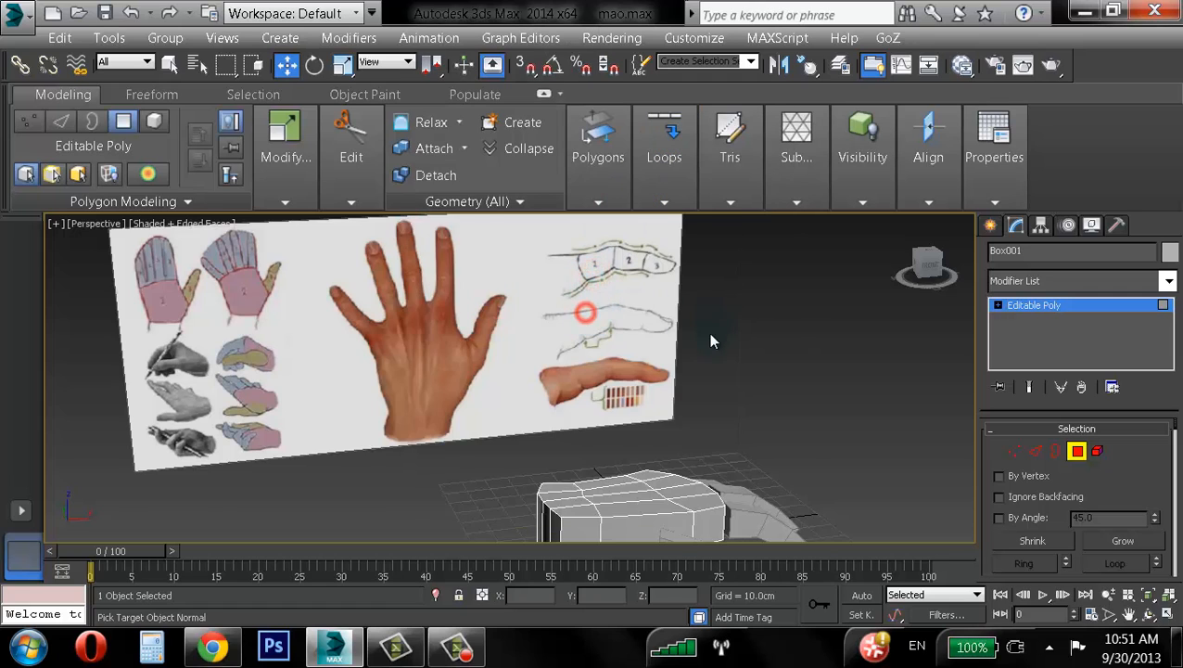
- Leave polygon editing on the palm box and delete the vertical hand reference plane
middle_click_drag(708, 336, 552, 348)
right_click(542, 265)
left_click(605, 197)
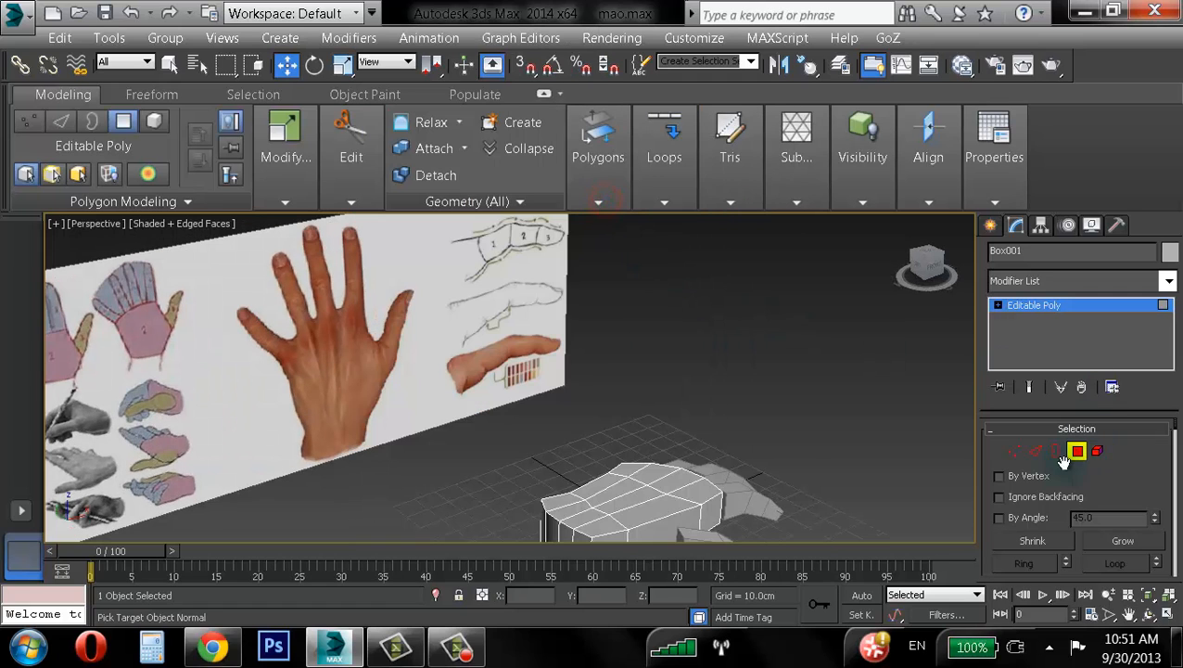
left_click(397, 293)
key("z")
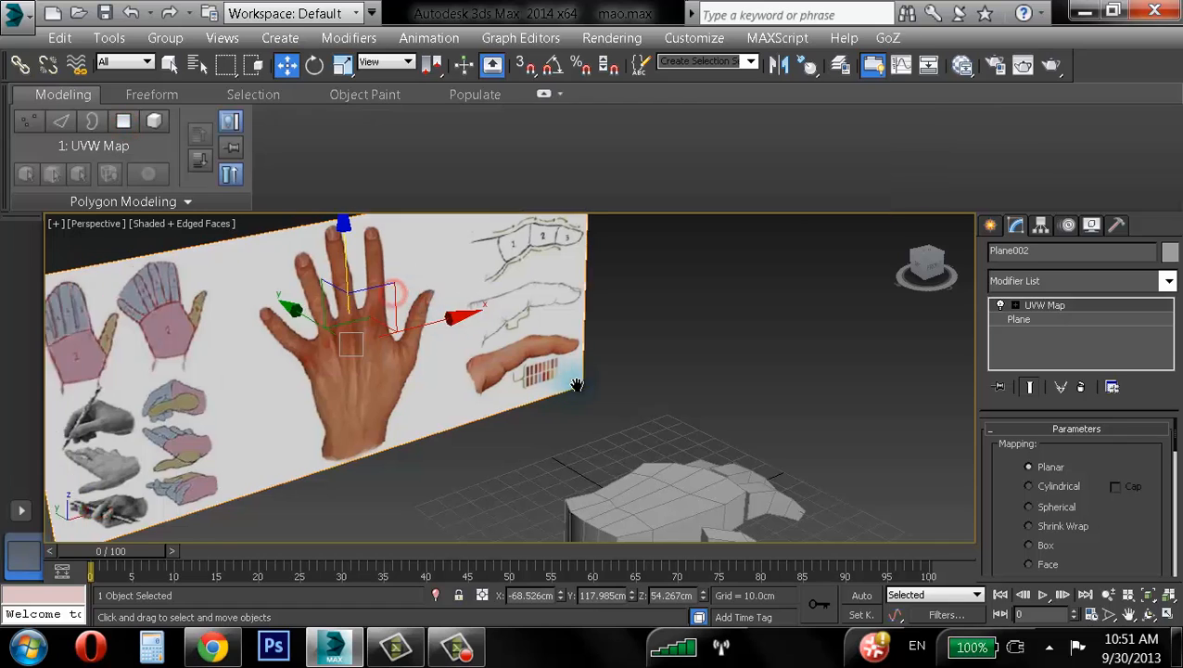
key("Delete")
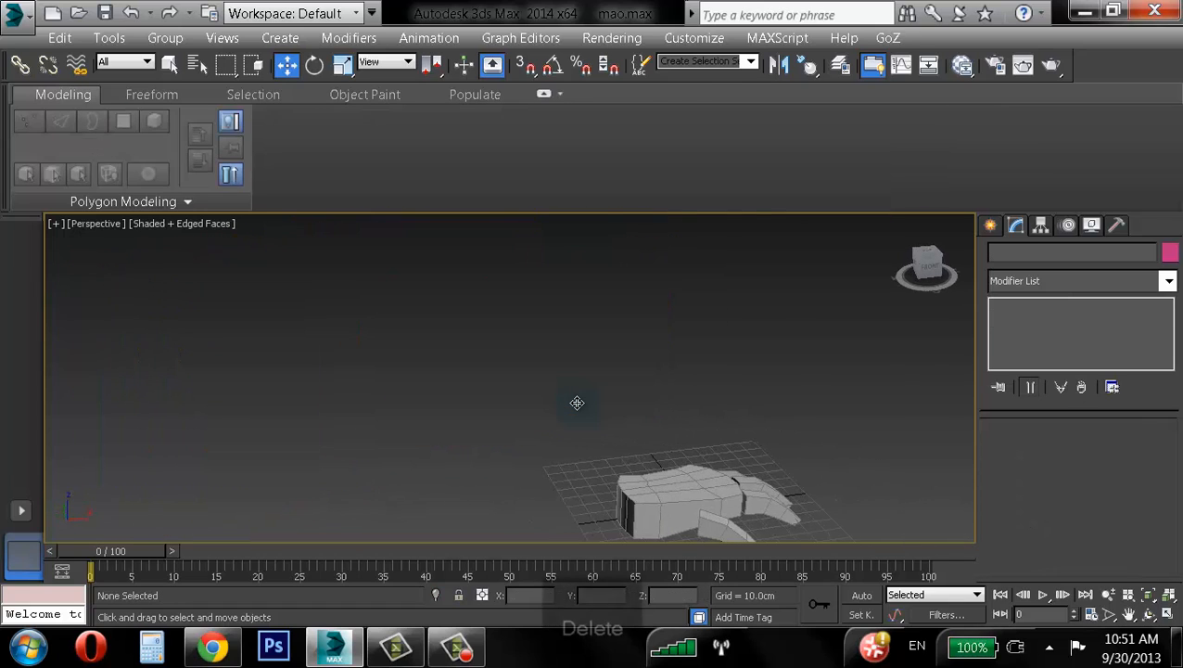
- Examine the palm, finger and thumb blocks from several angles against the flat reference plane
middle_click_drag(576, 404, 442, 375)
scroll(442, 373, "up", 3)
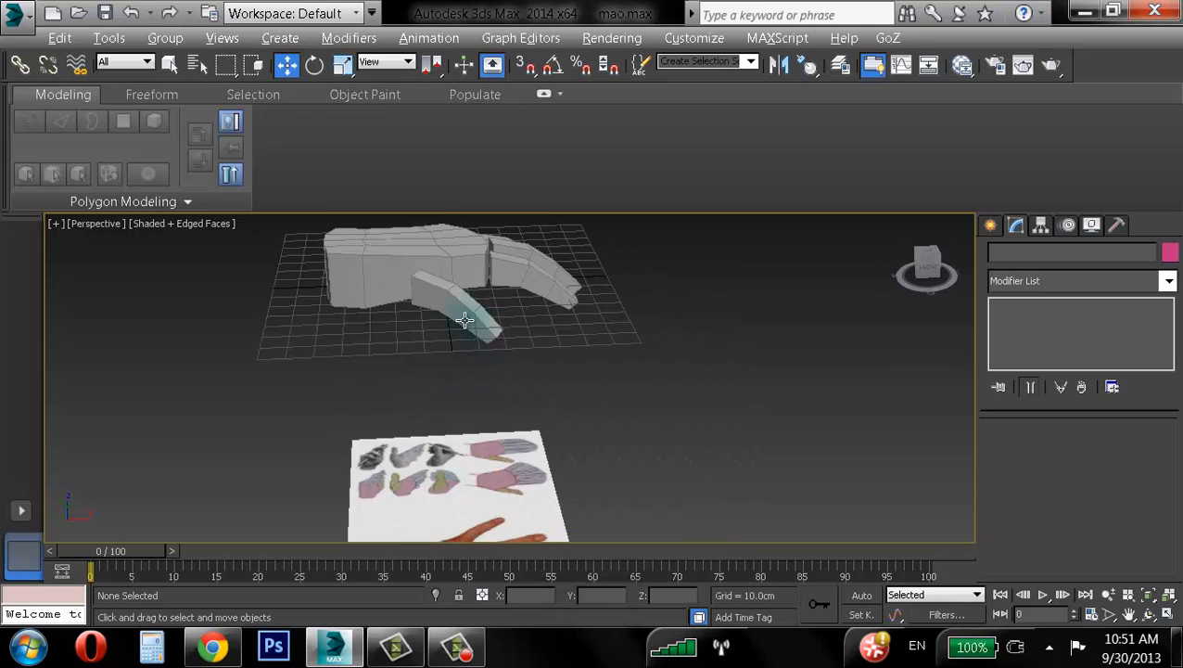
middle_click_drag(467, 318, 423, 299, "alt")
middle_click_drag(423, 298, 541, 449)
scroll(542, 449, "up", 2)
mouse_move(527, 389)
middle_mouse_down("alt")
mouse_move(431, 383)
mouse_move(370, 396)
mouse_move(359, 454)
mouse_move(483, 371)
mouse_move(579, 351)
mouse_move(576, 257)
mouse_move(652, 306)
mouse_move(632, 389)
mouse_move(481, 339)
mouse_move(471, 377)
mouse_move(519, 373)
middle_mouse_up("alt")
scroll(629, 349, "up", 2)
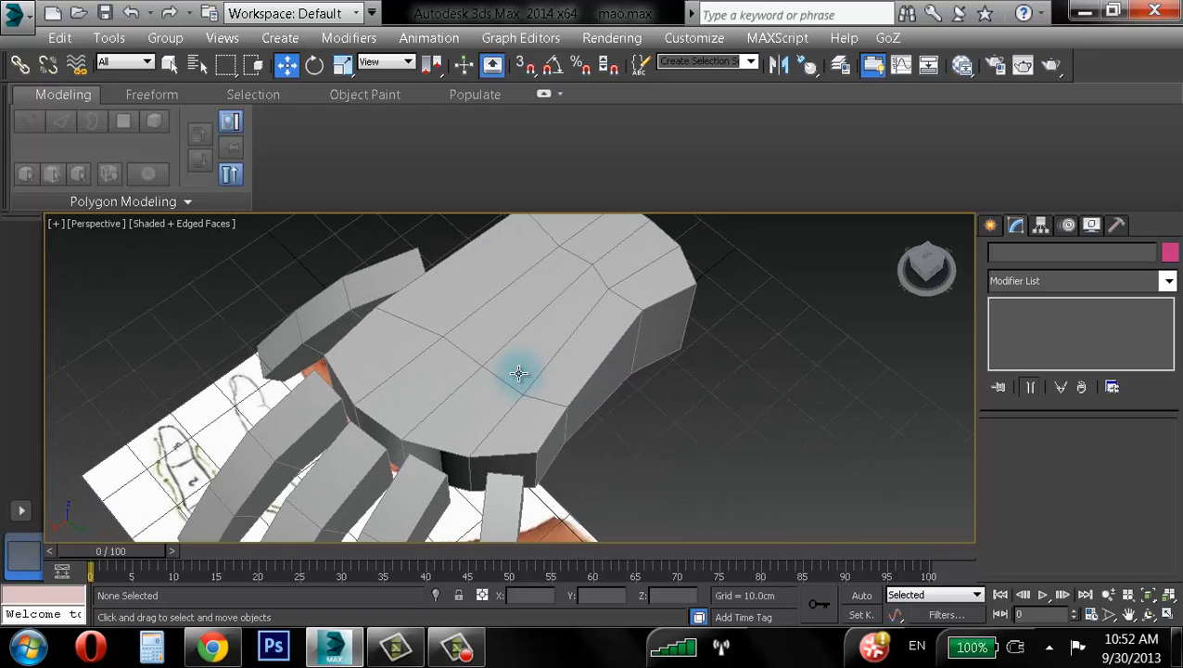
middle_click_drag(501, 440, 619, 374, "alt")
- Select the thumb block and, in an enlarged Top view, rotate it about its local axes toward the reference thumb's pose
left_click(562, 362)
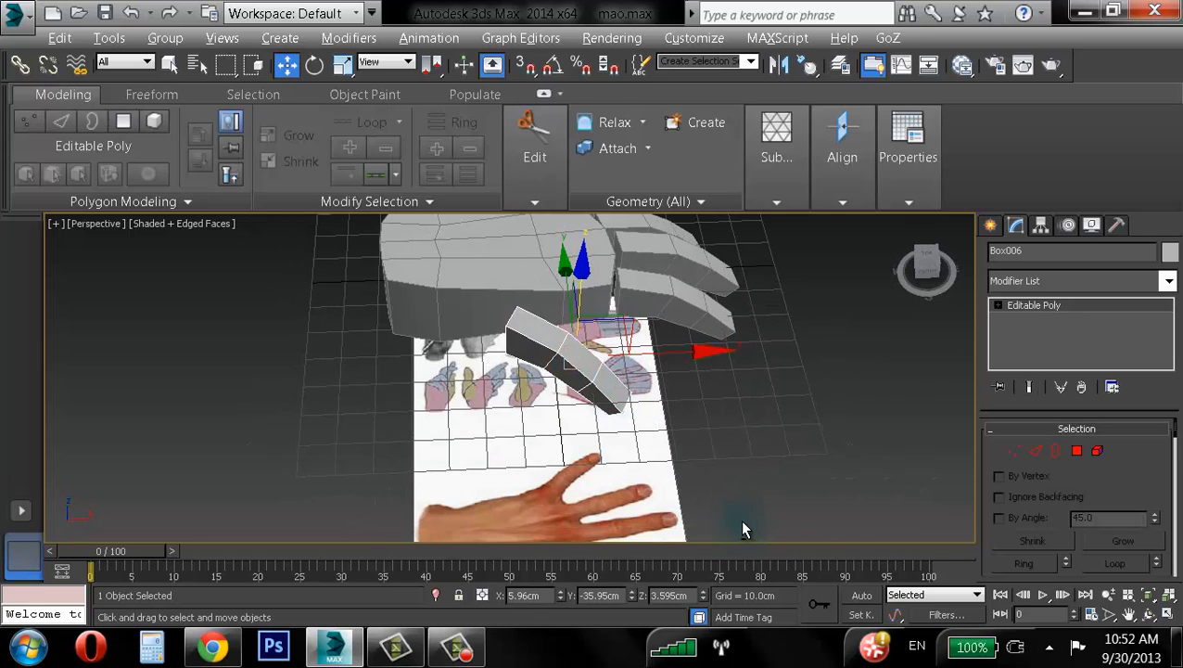
key("alt+w")
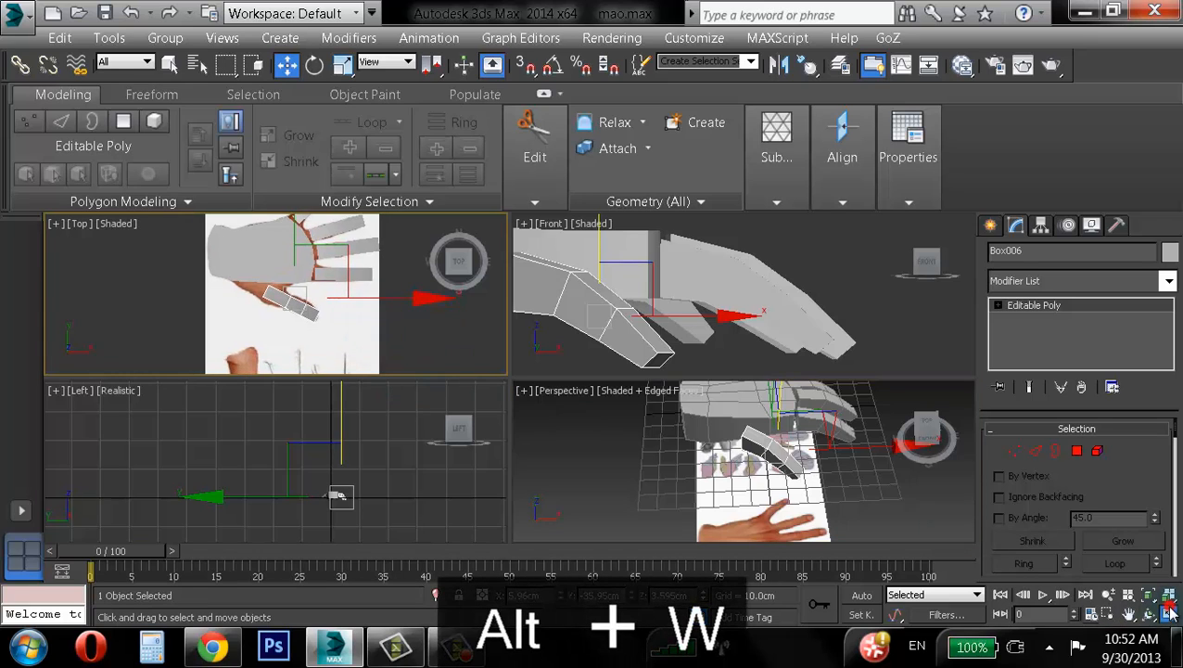
left_click(1171, 612)
scroll(390, 366, "up", 4)
scroll(376, 405, "down", 2)
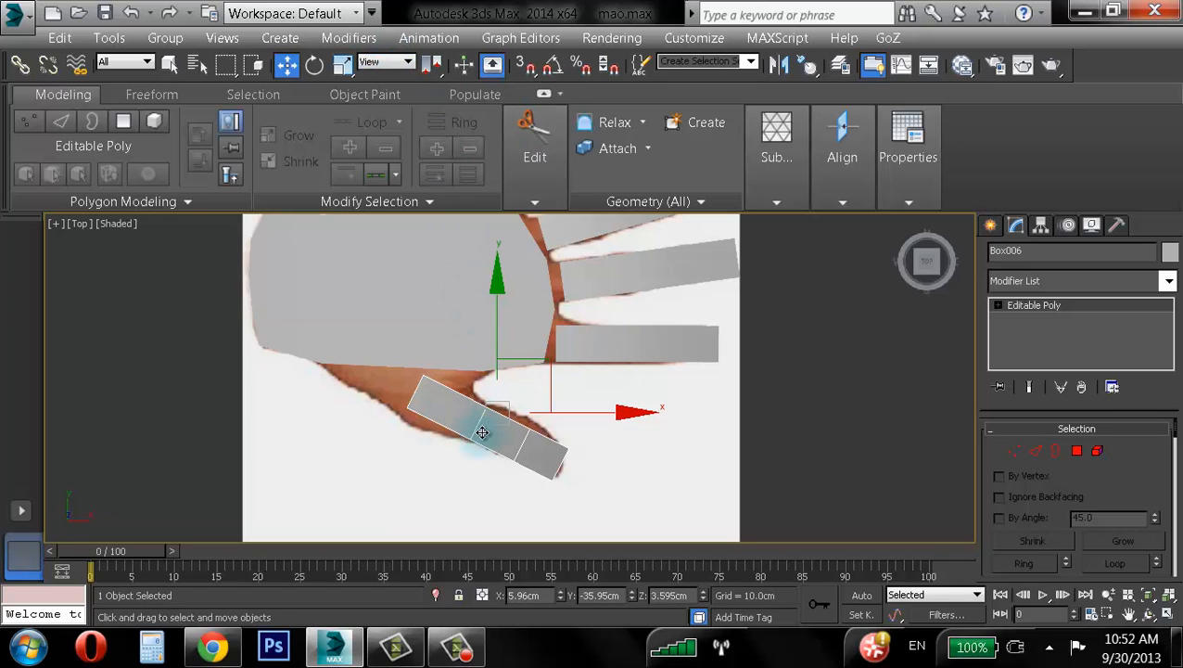
key("e")
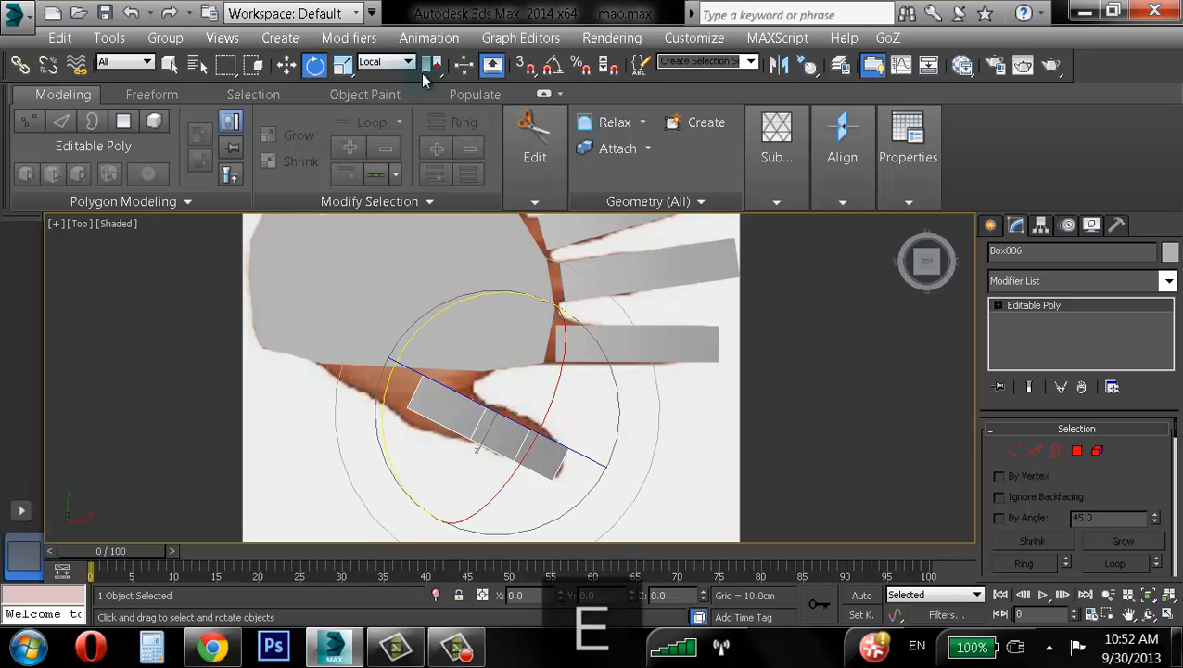
left_click(382, 63)
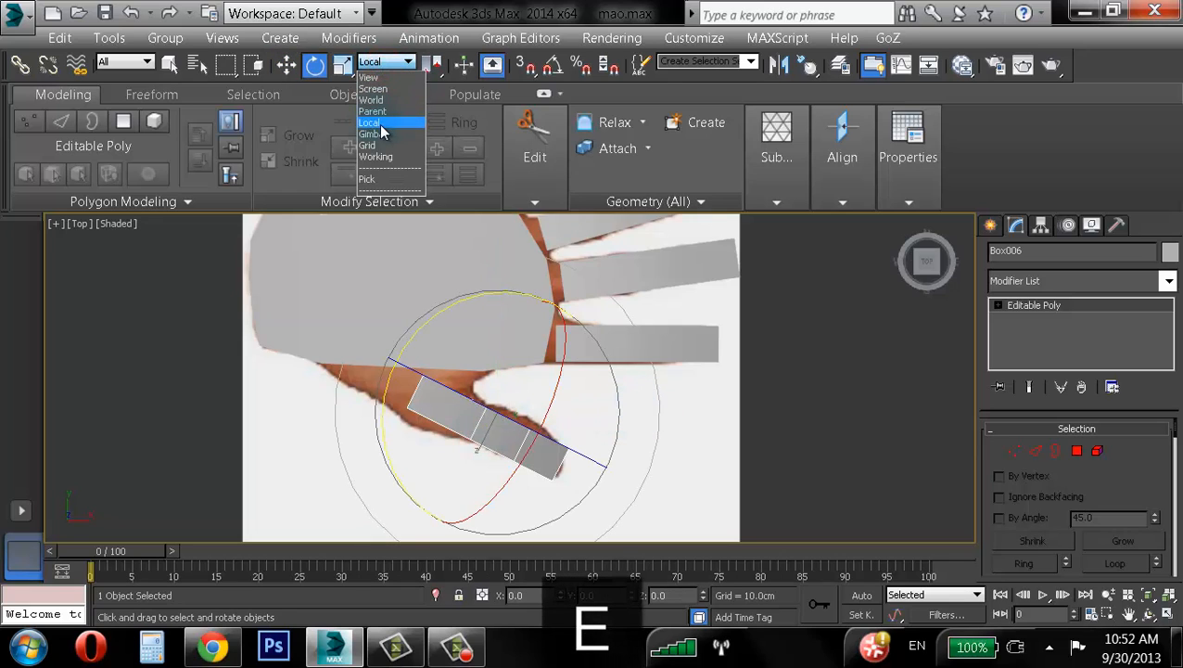
left_click(380, 128)
left_click_drag(555, 384, 485, 518)
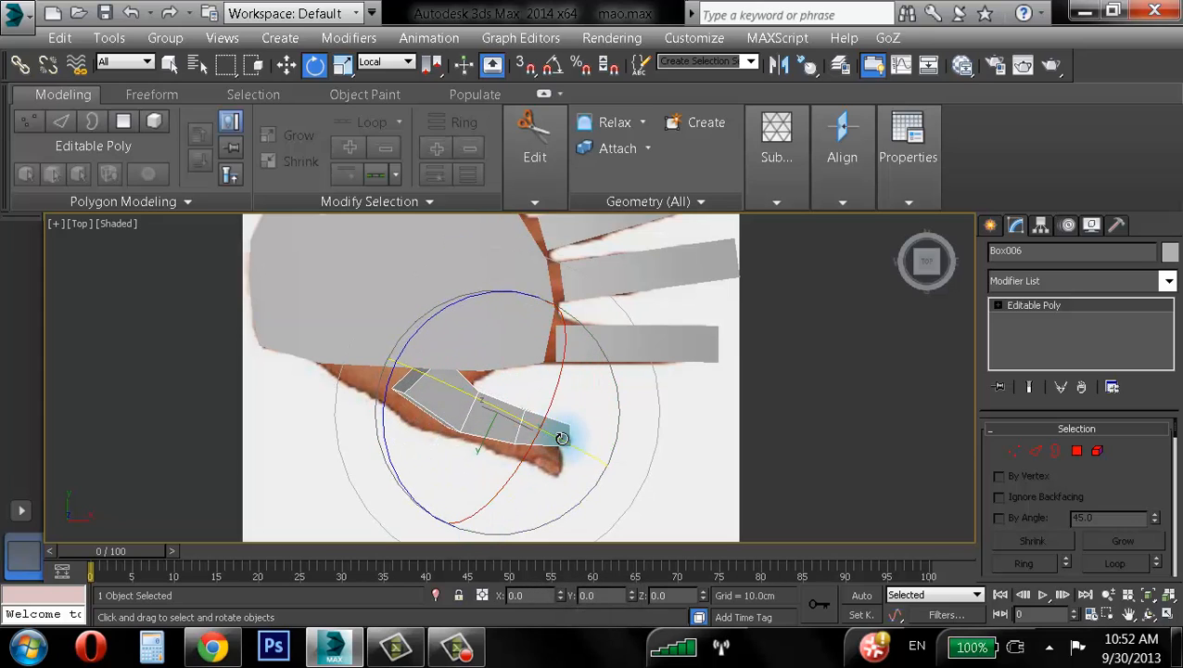
left_click_drag(562, 438, 484, 445)
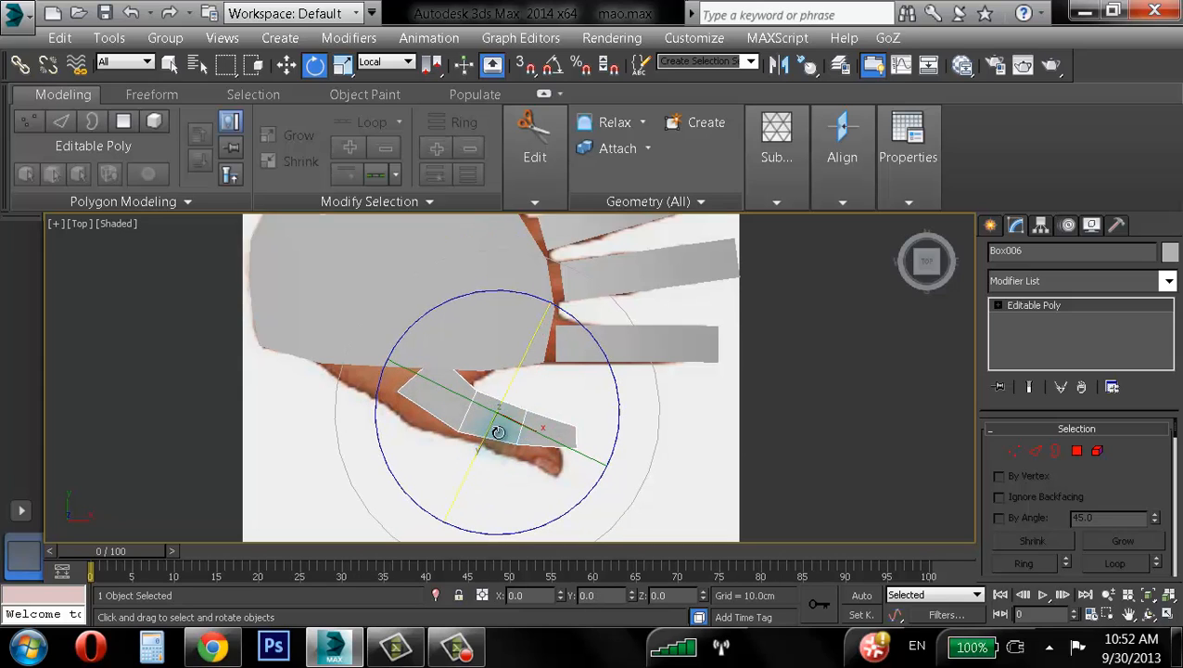
- Move the thumb block to about X 1.9, Y -36.5 cm over the reference thumb and enter vertex editing
key("w")
left_click_drag(529, 358, 522, 373)
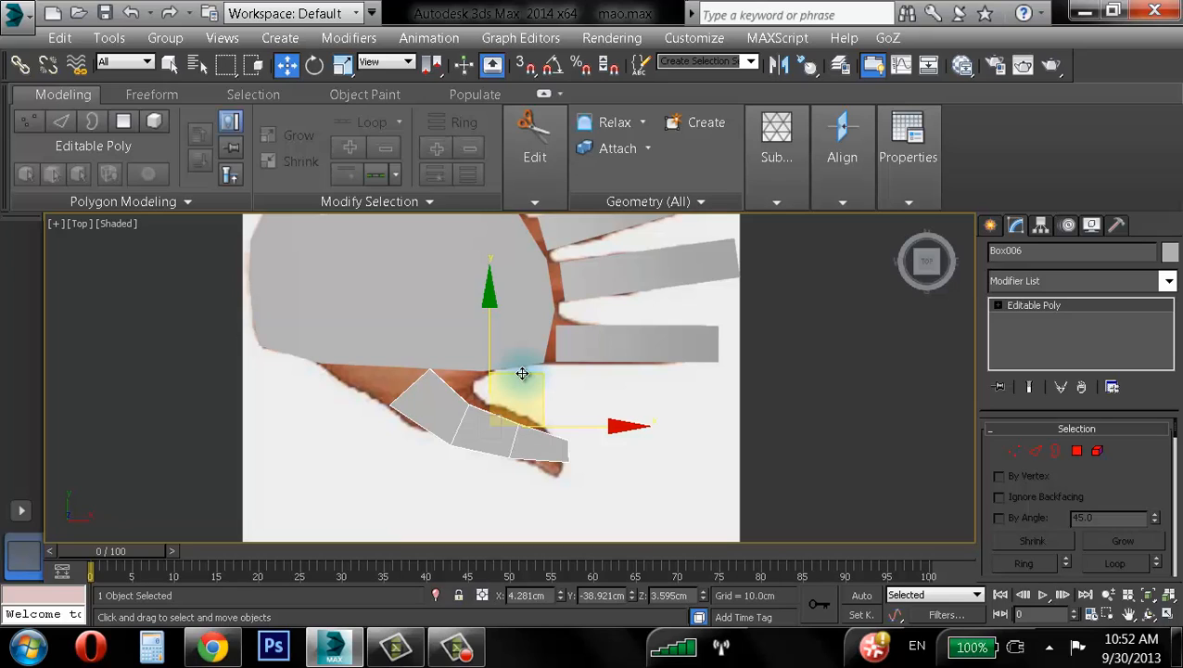
left_click_drag(522, 373, 511, 364)
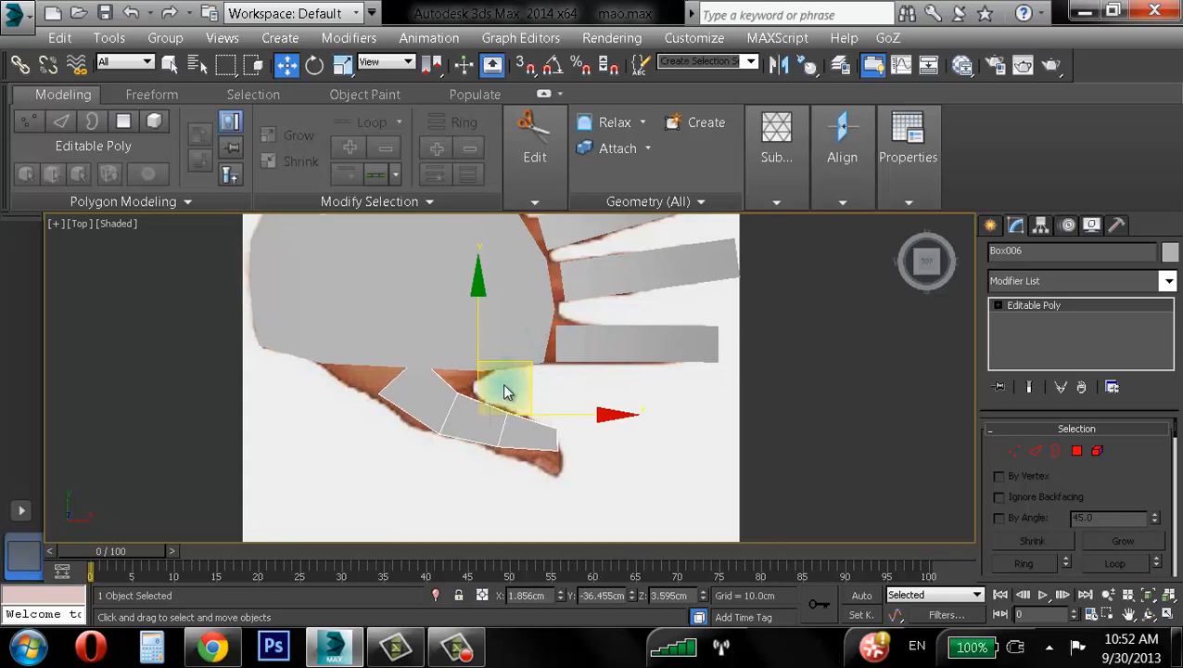
middle_click_drag(508, 392, 541, 331)
key("1")
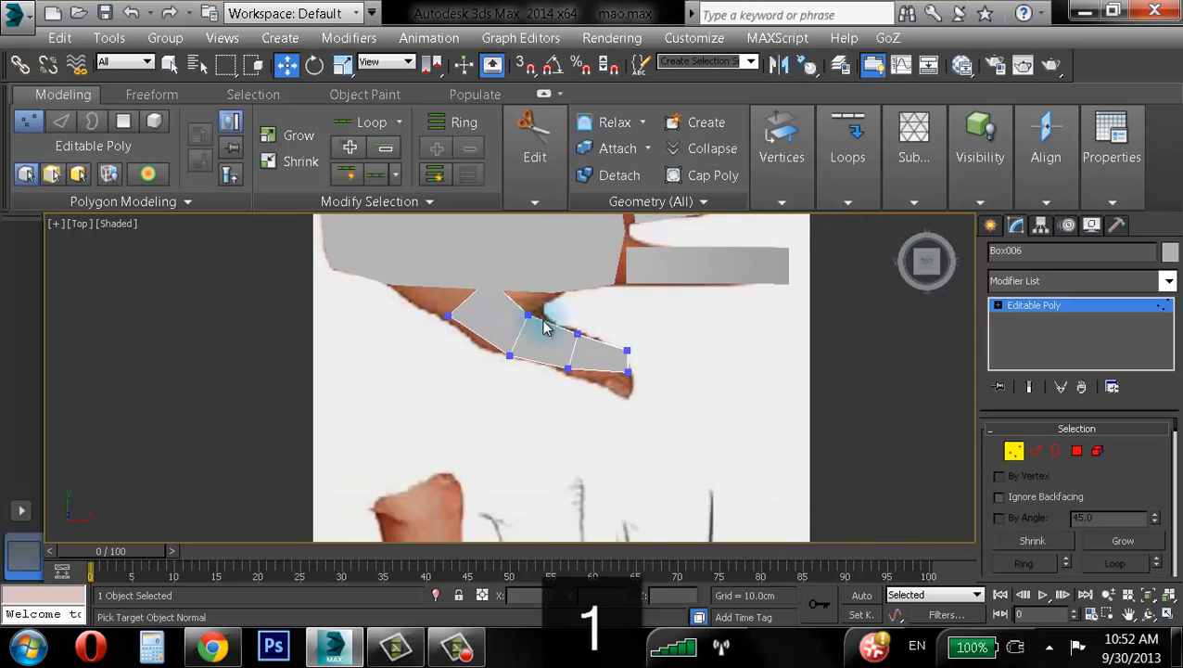
scroll(566, 324, "up", 2)
key("super+s")
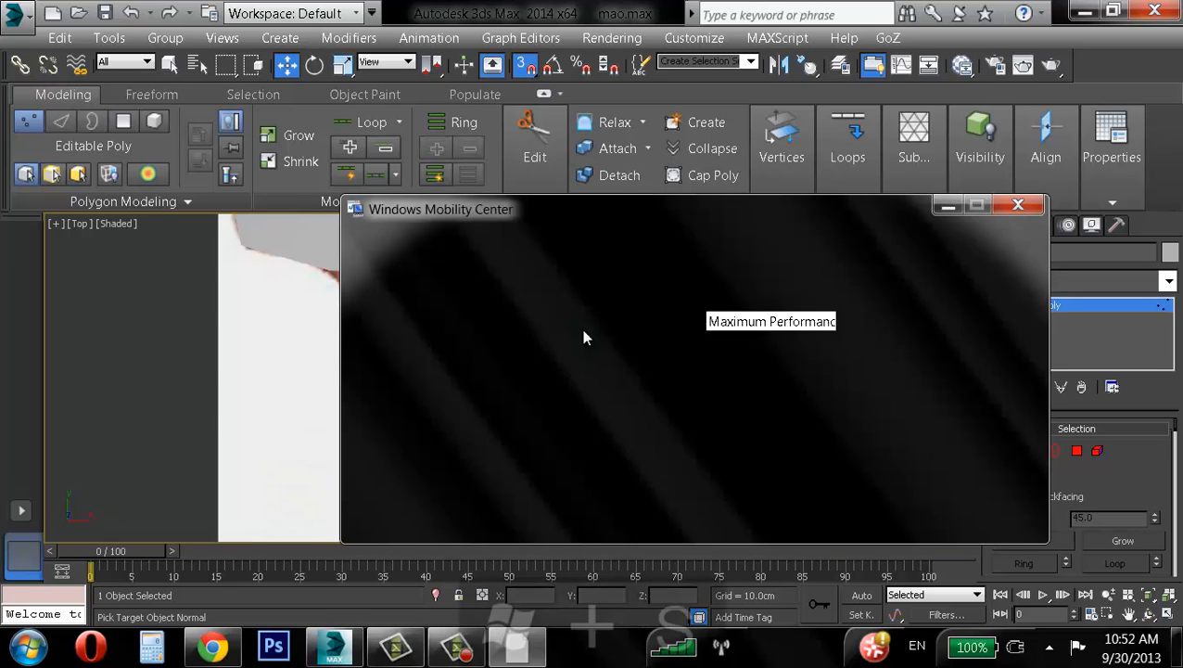
left_click(1010, 203)
key("super+x")
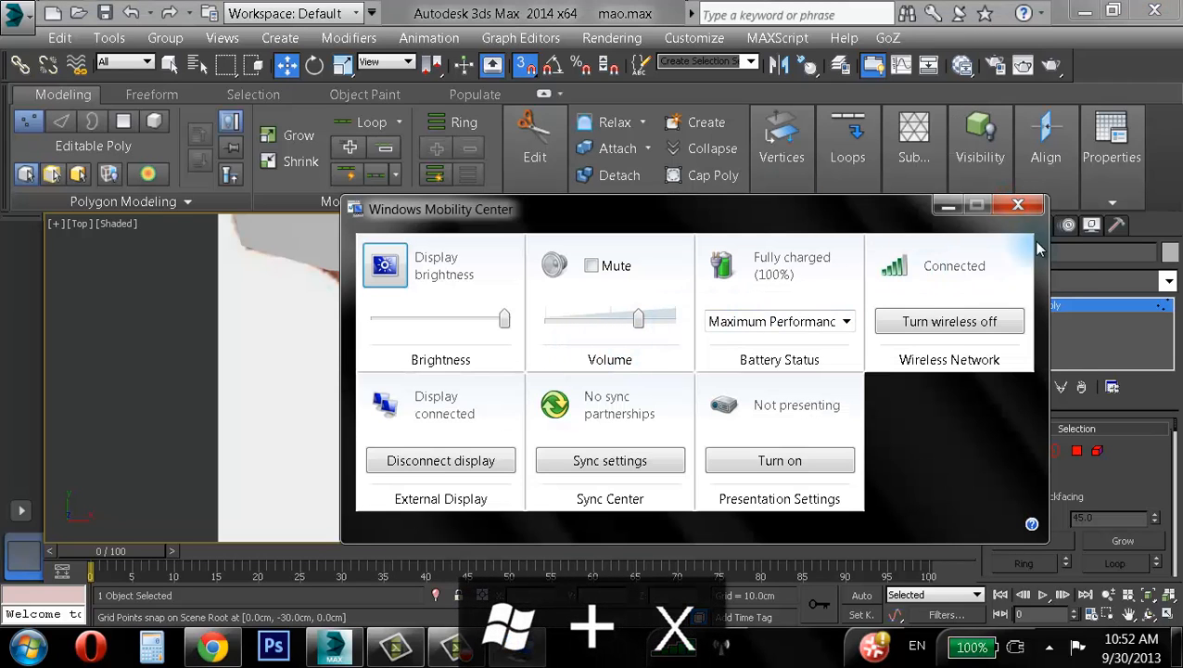
left_click(1018, 203)
key("super")
left_click(760, 370)
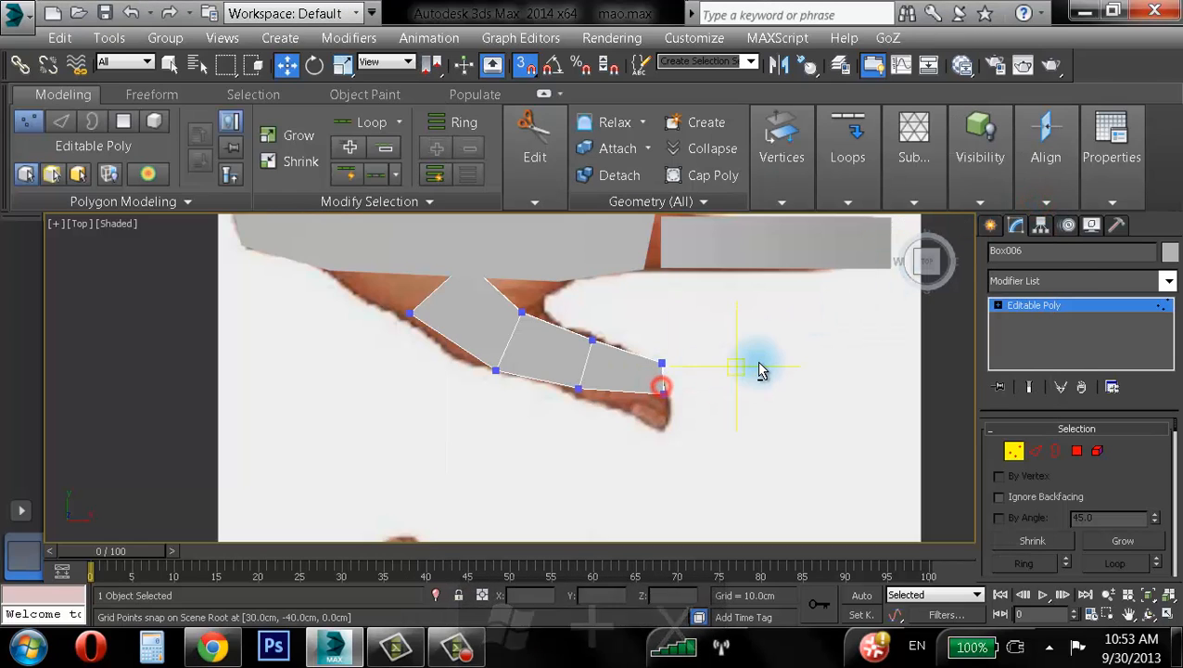
- With see-through display on and snapping off, nudge the palm-side vertex at the thumb's outer joint toward the reference outline
key("alt+x")
left_click(525, 64)
left_click(592, 340)
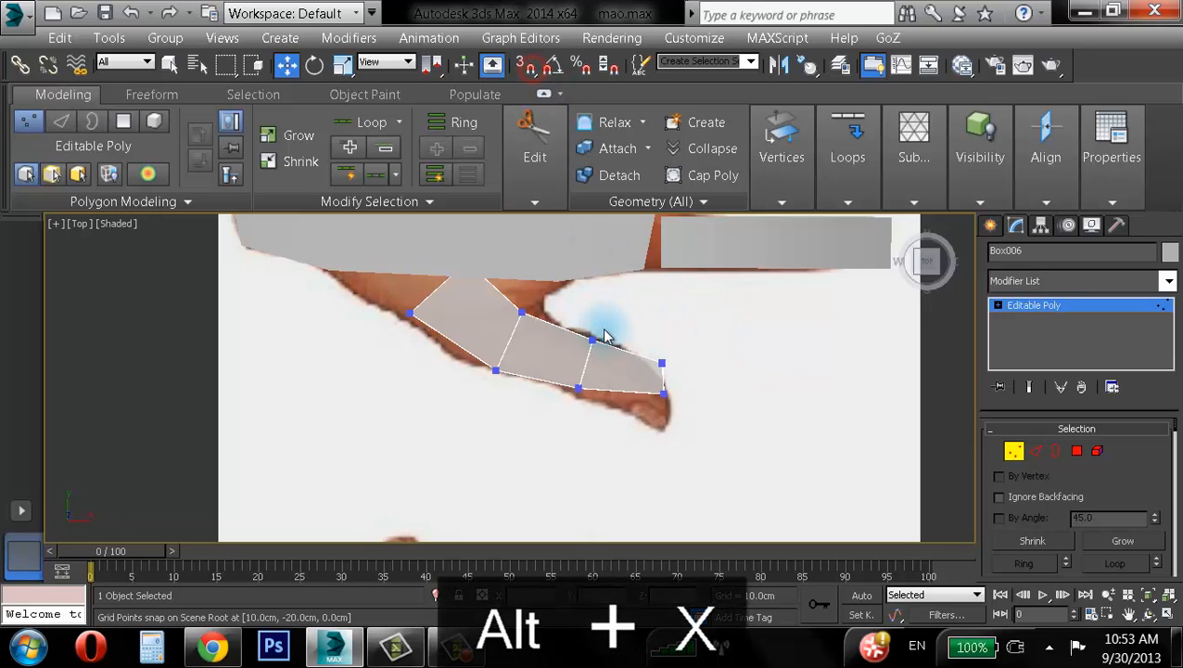
left_click_drag(624, 289, 631, 286)
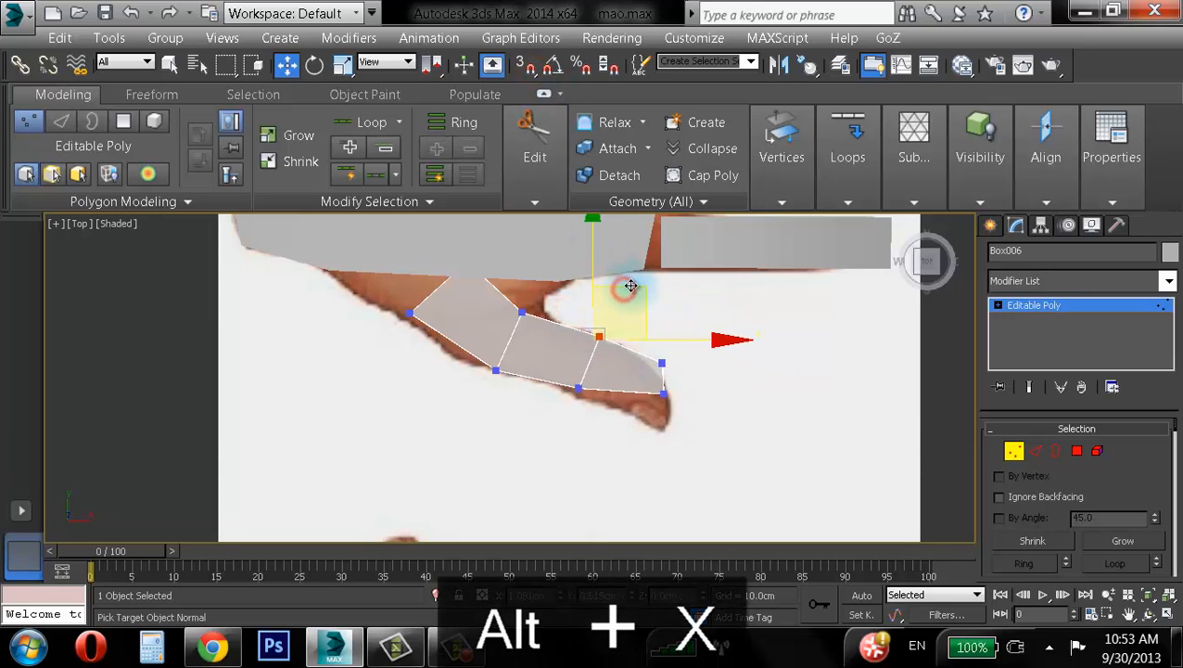
- Reposition the two vertices at the thumb's tip to follow the end of the reference thumb
left_click_drag(647, 385, 681, 422)
left_click_drag(704, 341, 705, 382)
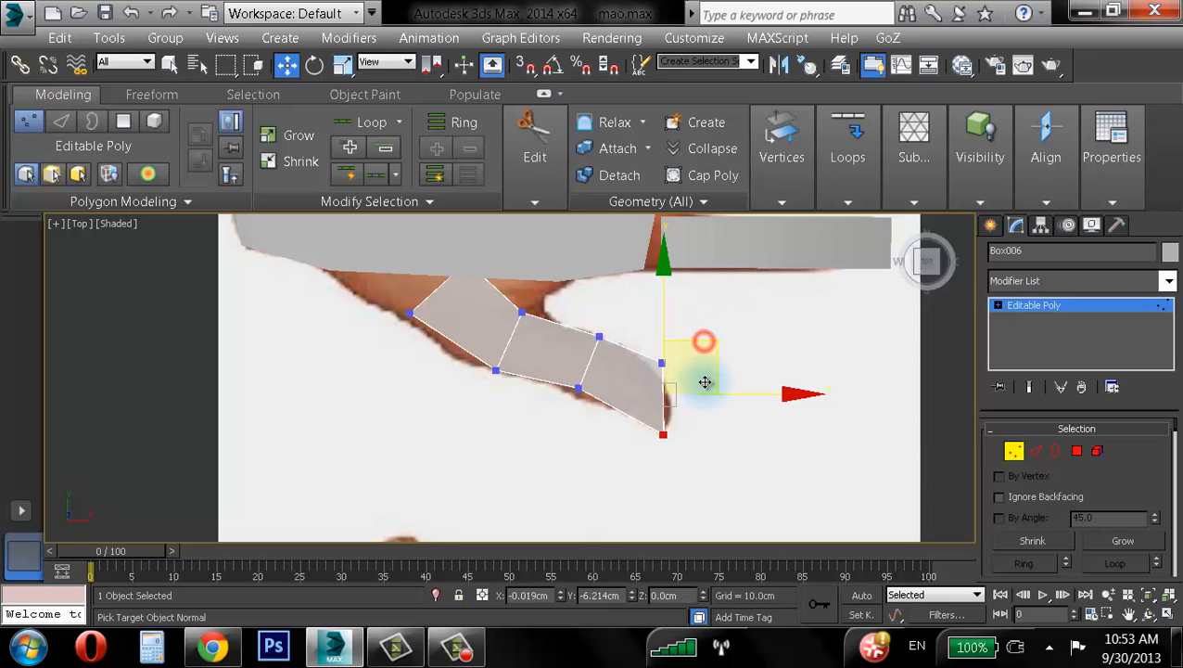
left_click(726, 323)
left_click_drag(657, 342, 676, 372)
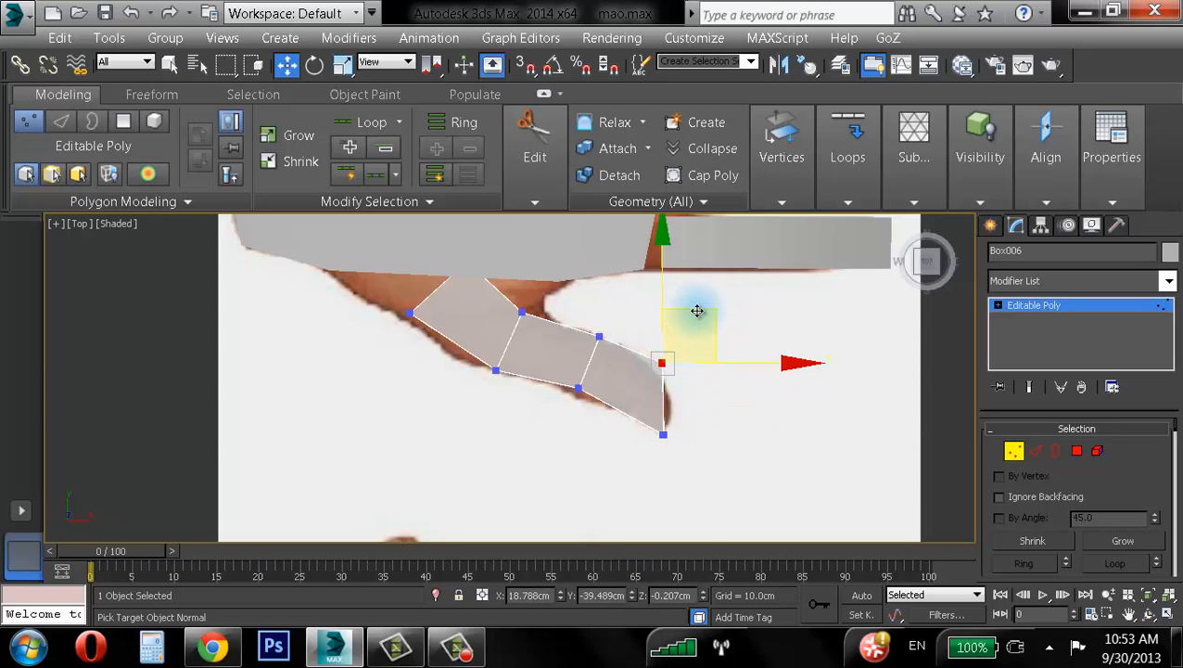
left_click_drag(698, 311, 707, 341)
left_click(731, 309)
- Shift the thumb's palm-side inner joint vertex and the base vertex hidden under the palm onto the reference thumb
middle_click_drag(541, 367, 555, 429)
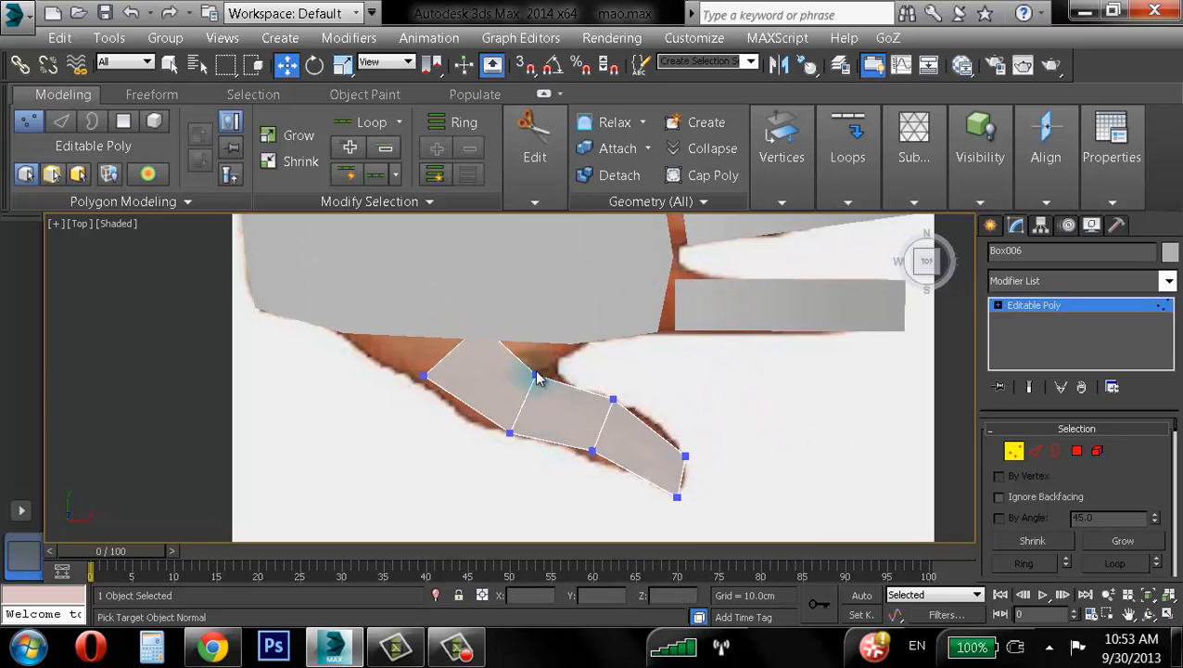
left_click(534, 369)
left_click_drag(582, 317, 600, 317)
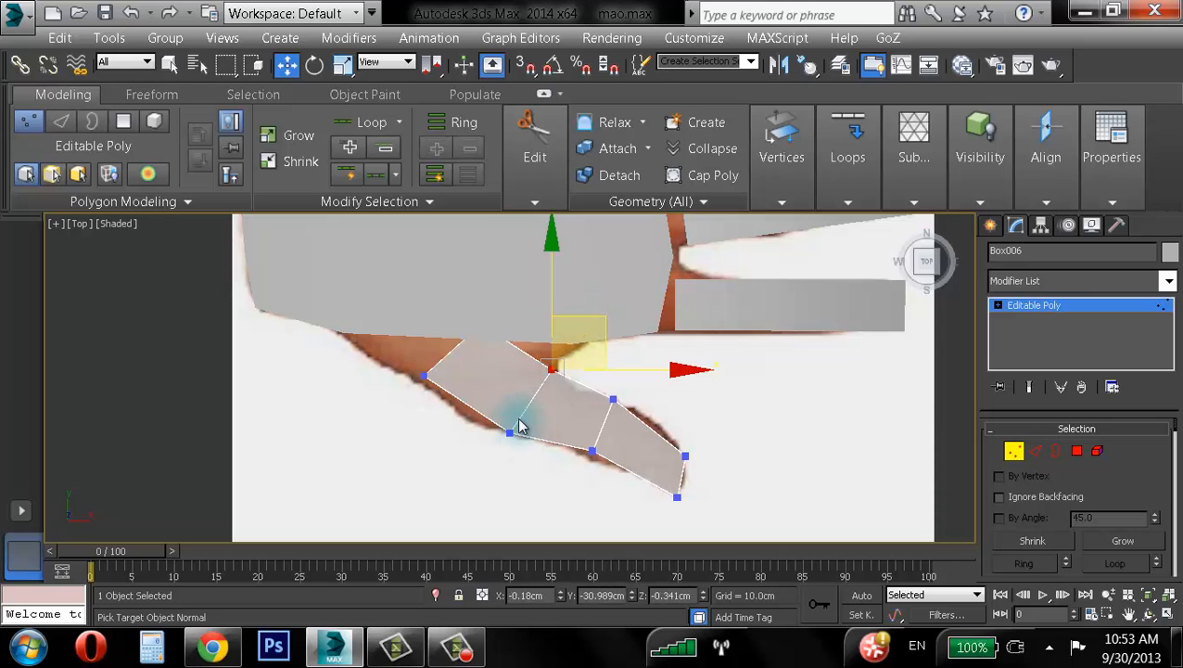
left_click(425, 377)
left_click_drag(524, 340, 526, 345)
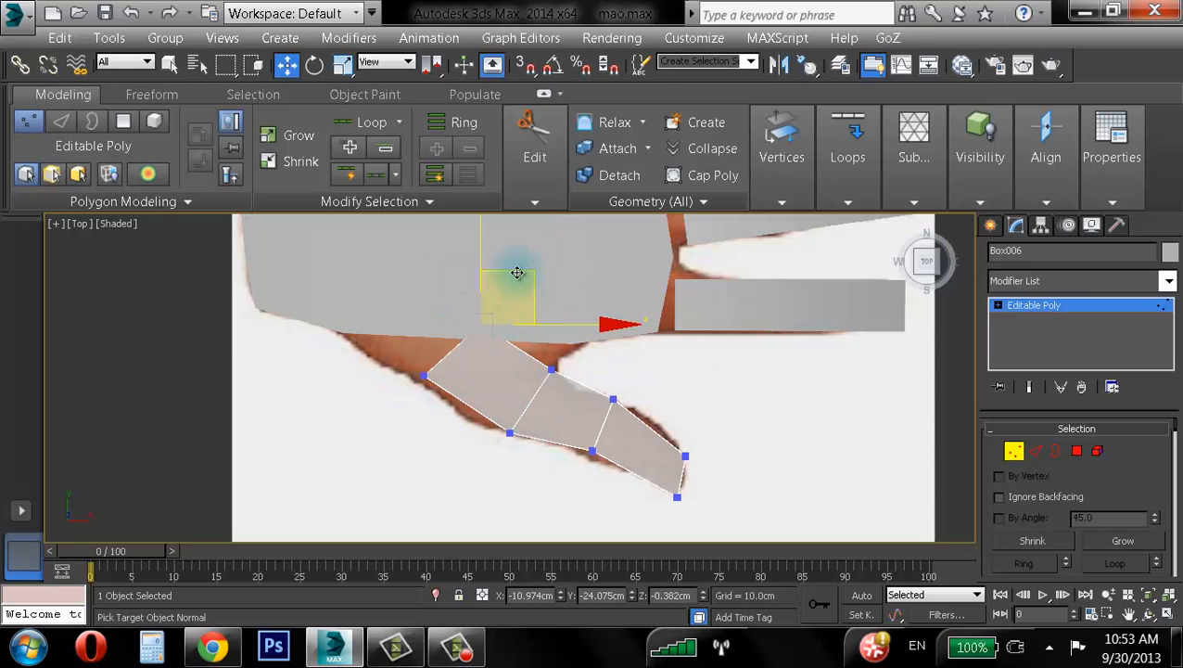
left_click_drag(517, 272, 554, 295)
- Move the two joint vertices on the thumb's outer side to match the reference outline
left_click_drag(525, 402, 483, 455)
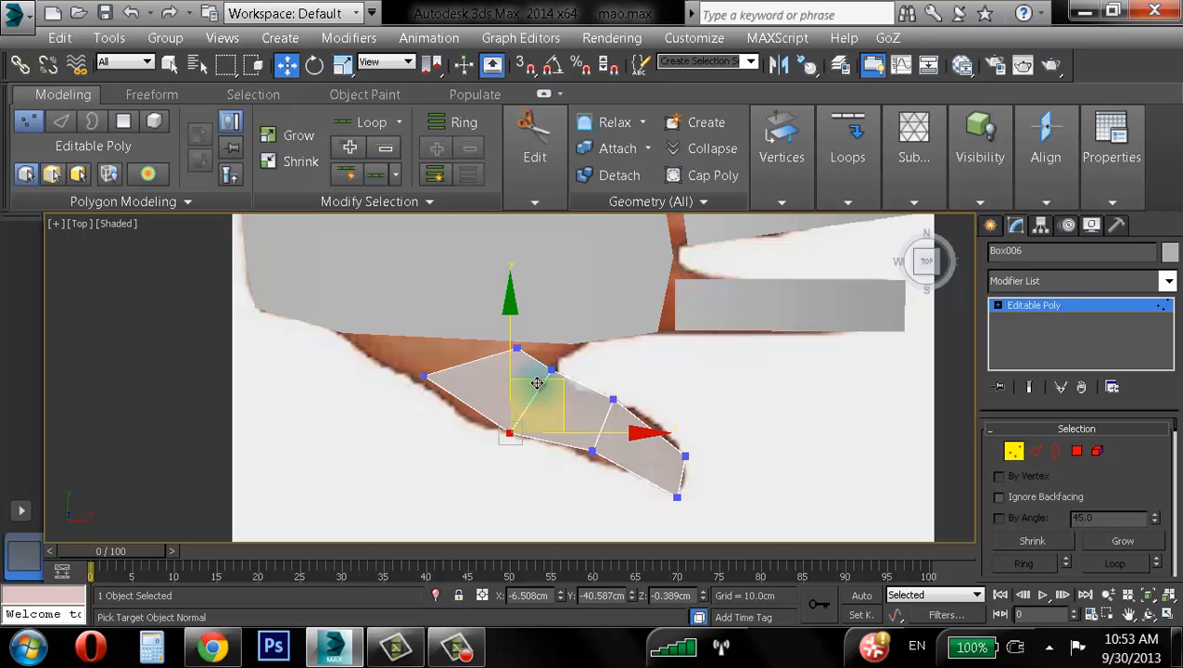
left_click_drag(537, 383, 490, 369)
left_click_drag(563, 442, 613, 467)
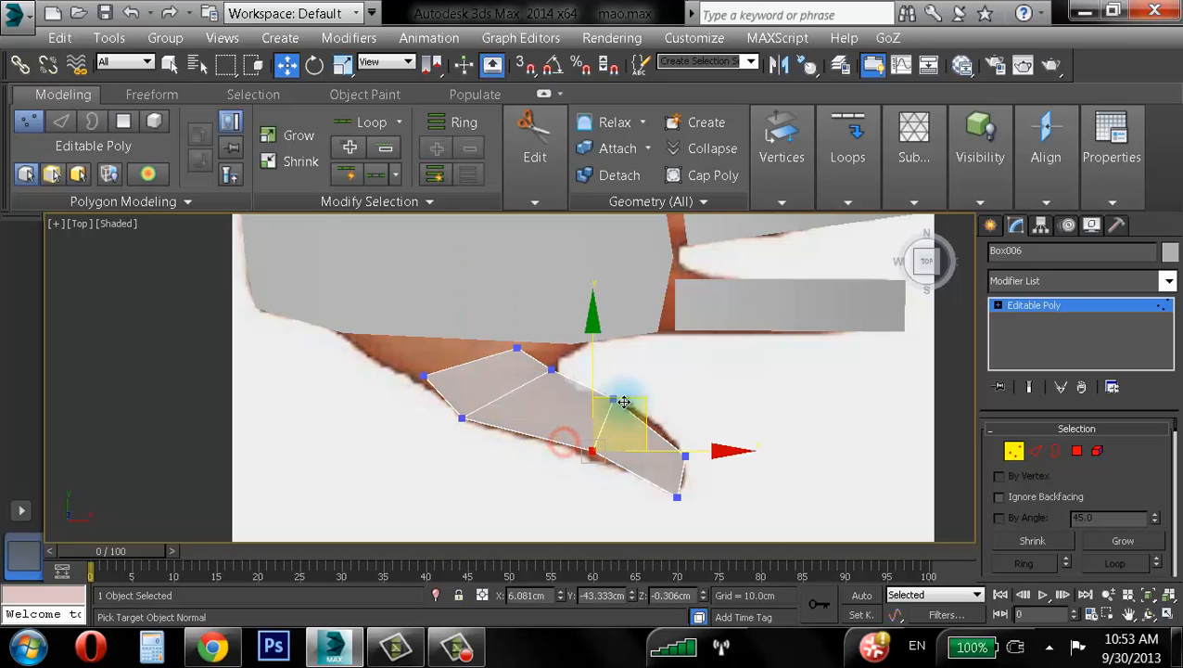
left_click_drag(622, 405, 623, 406)
left_click_drag(668, 384, 629, 402)
- Fine-tune the thumb's palm-side inner joint vertex where the reference thumb meets the palm, and select the opposite joint vertex
middle_click_drag(629, 401, 664, 447)
left_click_drag(523, 381, 559, 408)
middle_click_drag(603, 405, 574, 429)
scroll(545, 388, "up", 2)
left_click(571, 414)
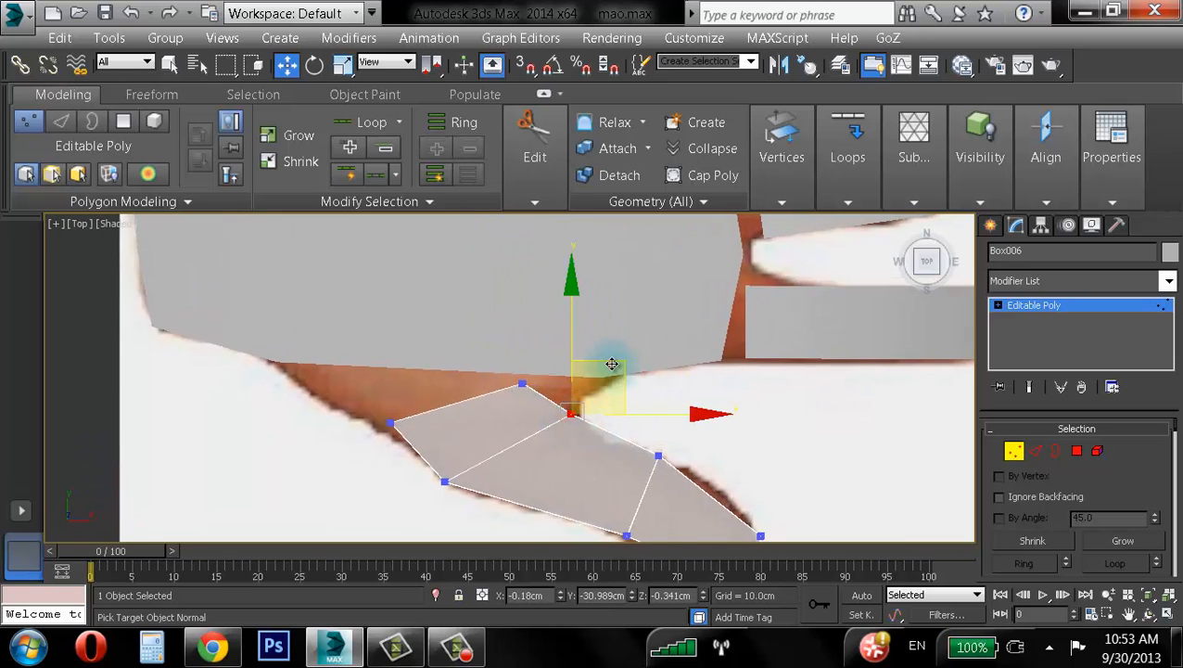
left_click_drag(399, 464, 476, 499)
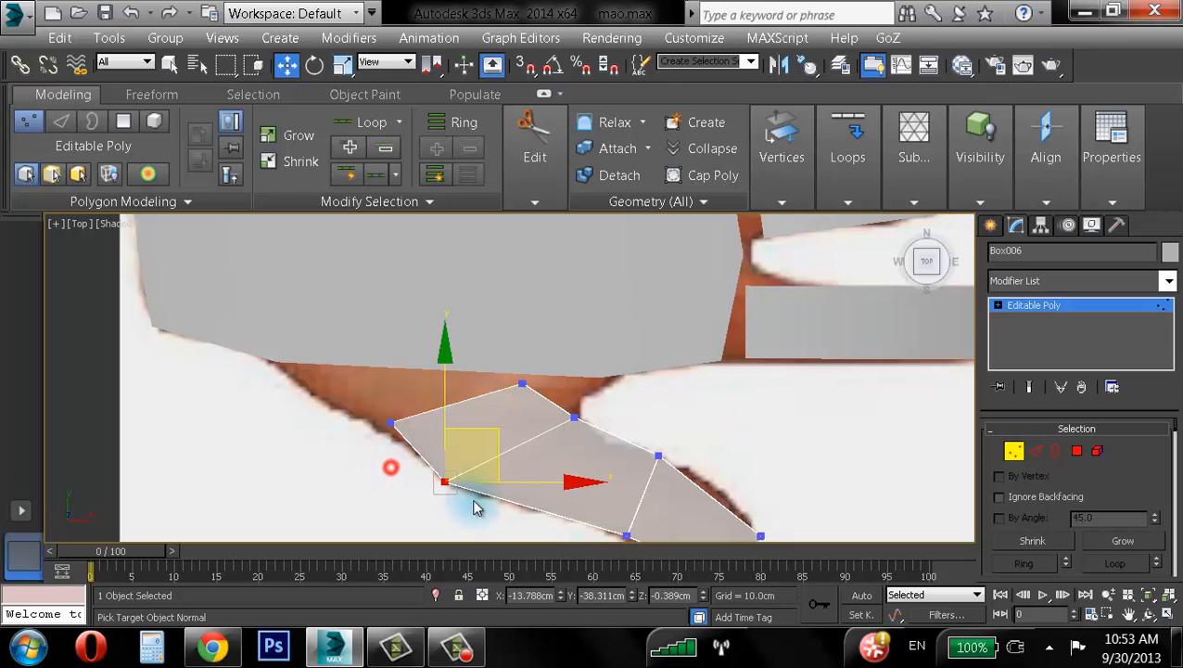
- Delete the polygons of the thumb's base segment, including the leftover side face, and restore the four-viewport layout
left_click(1075, 452)
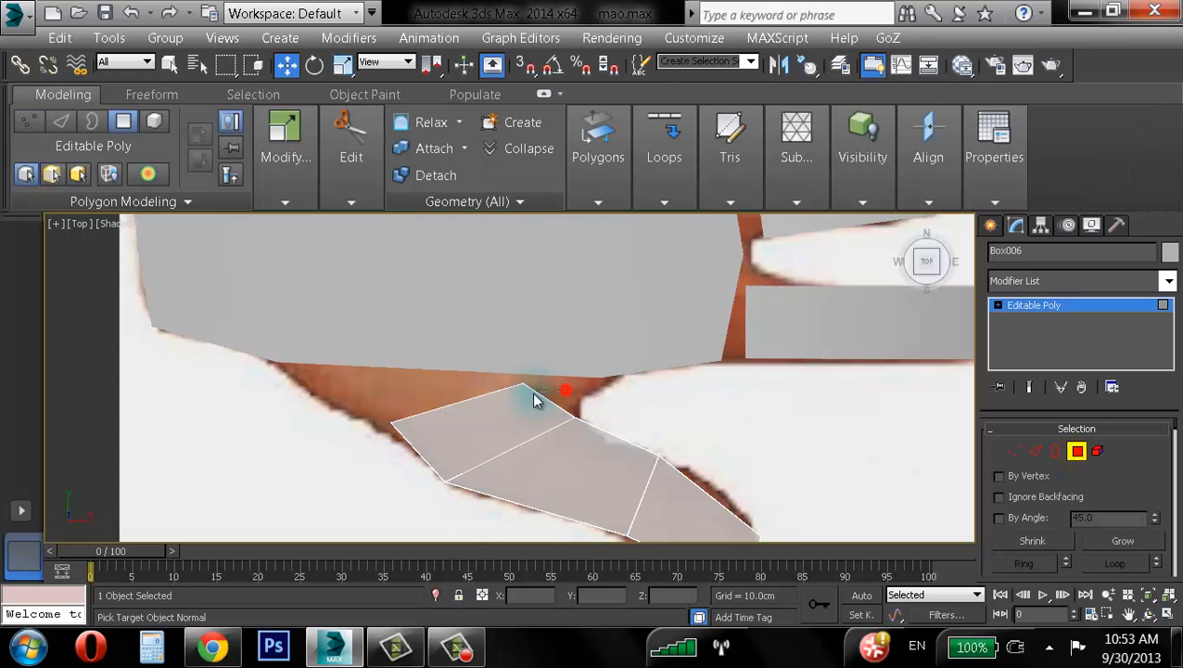
left_click_drag(337, 428, 338, 424)
left_click(596, 384)
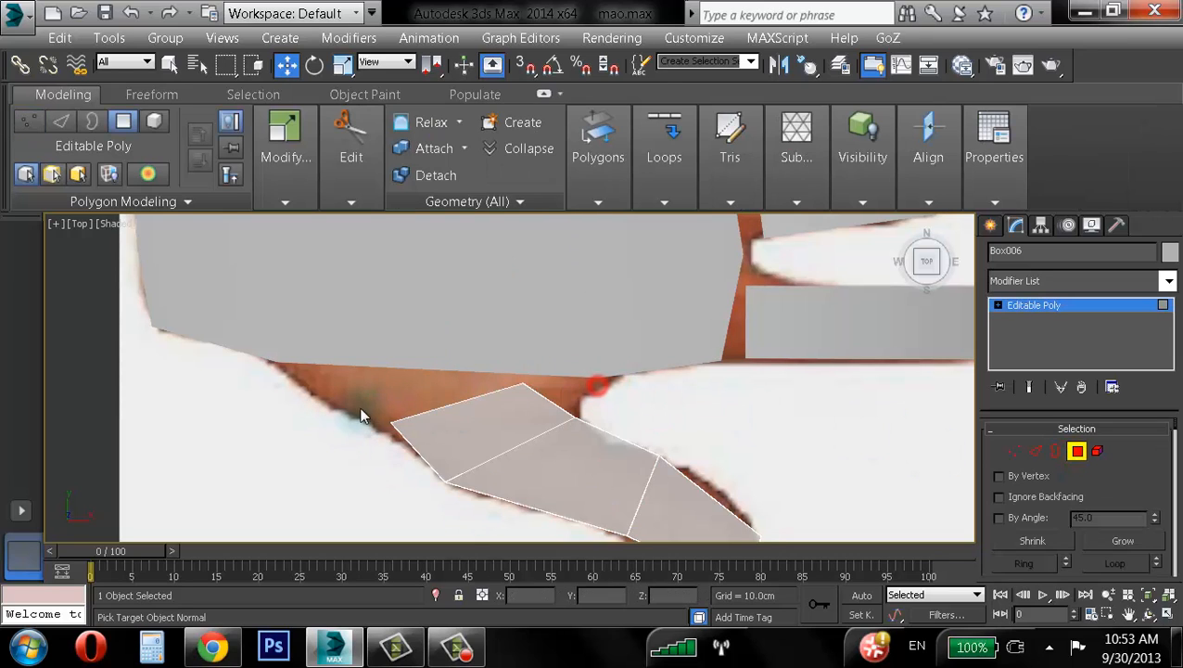
left_click_drag(437, 433, 442, 432)
key("Delete")
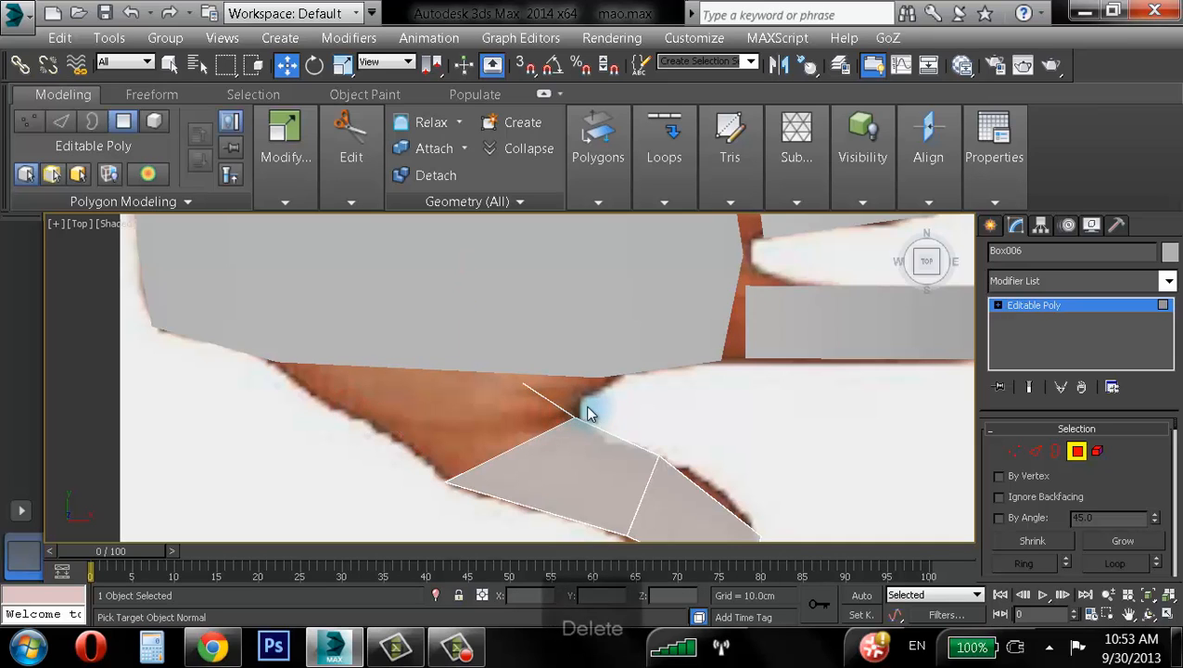
left_click_drag(552, 399, 555, 398)
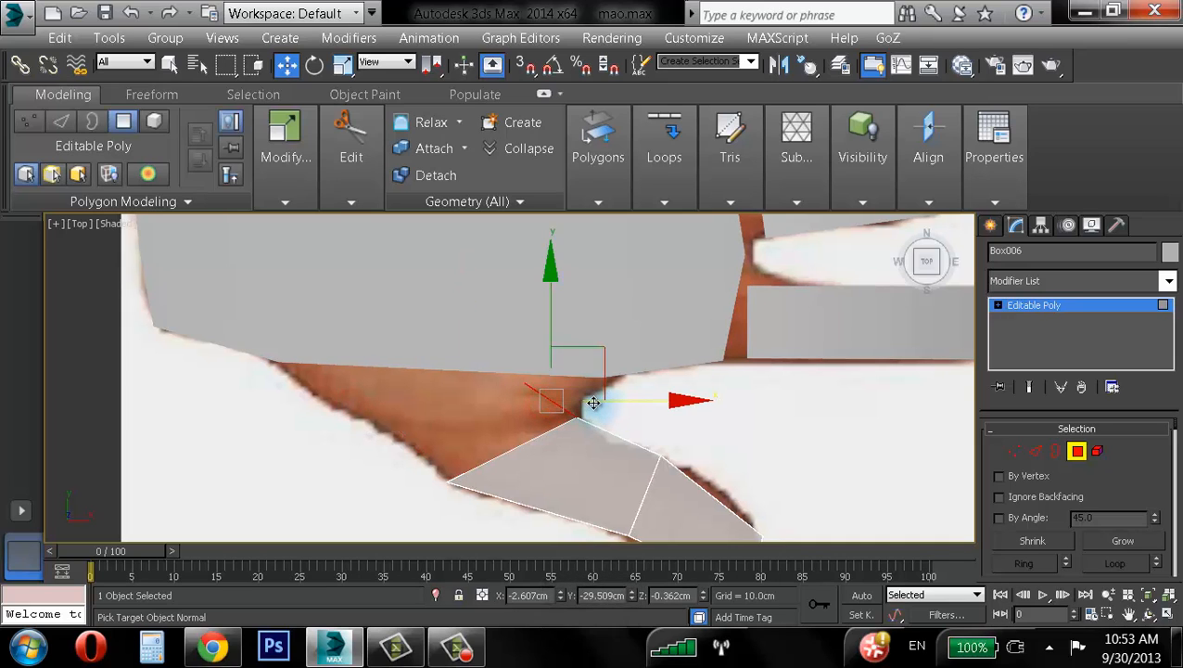
key("Delete")
middle_click_drag(526, 444, 552, 462)
scroll(660, 471, "down", 5)
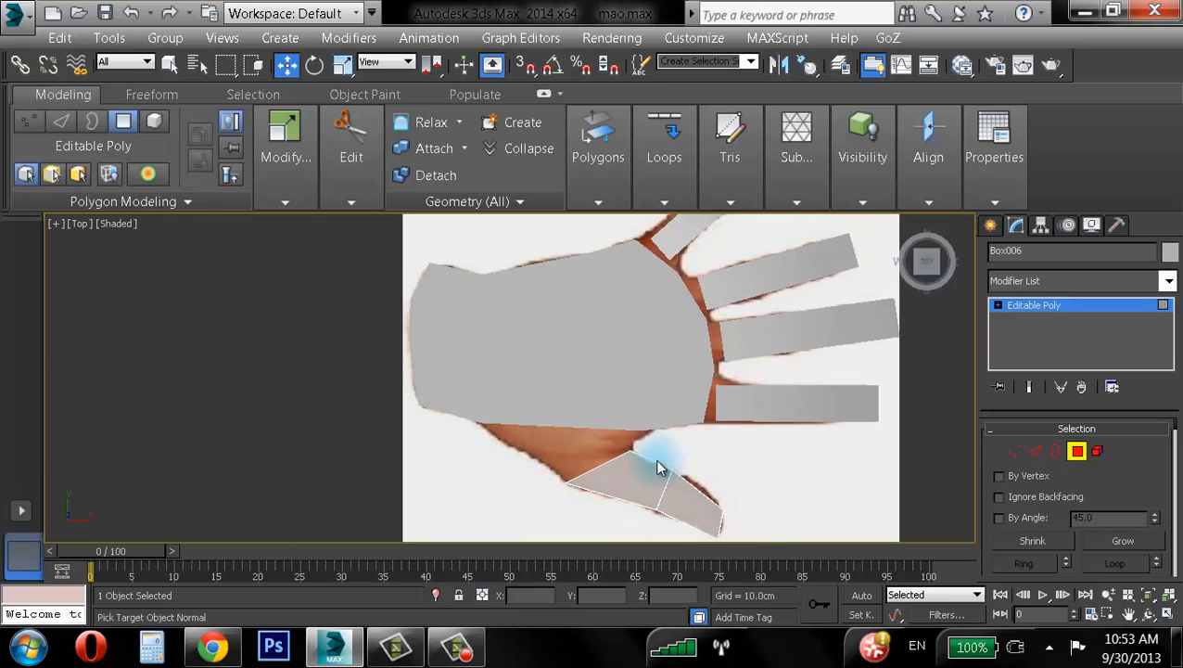
middle_click_drag(660, 470, 661, 418)
left_click(1169, 616)
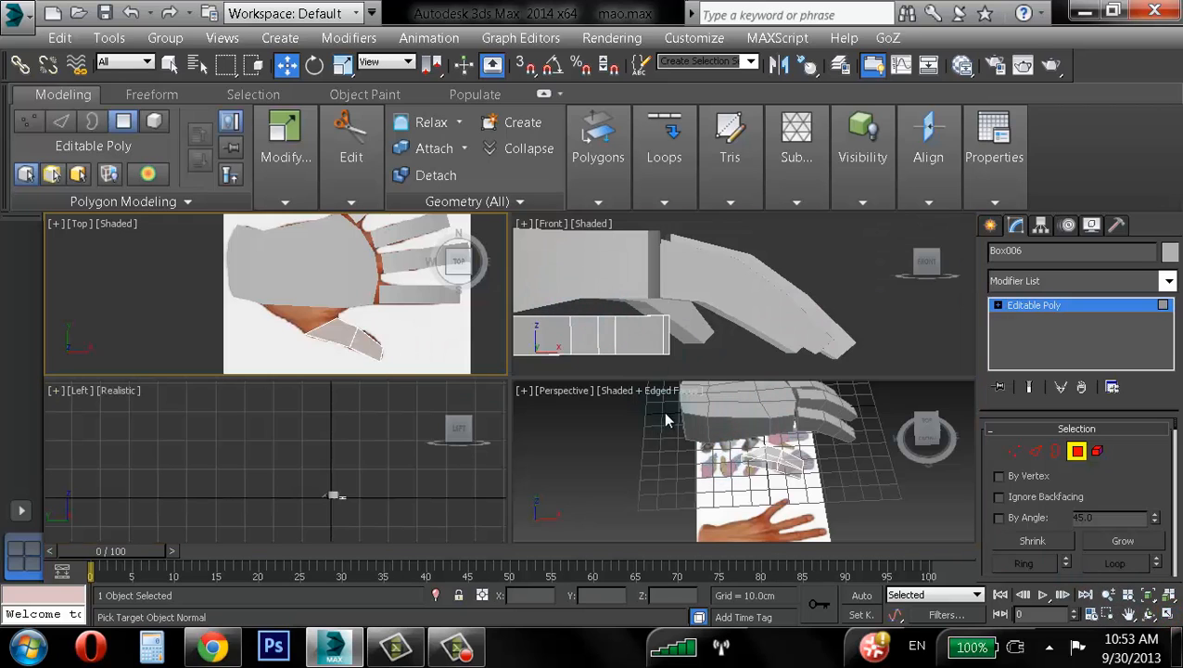
- Leave polygon editing and raise the whole thumb in the perspective view to about Z 16.18 cm, beside the palm
scroll(807, 419, "up", 5)
left_click(1168, 615)
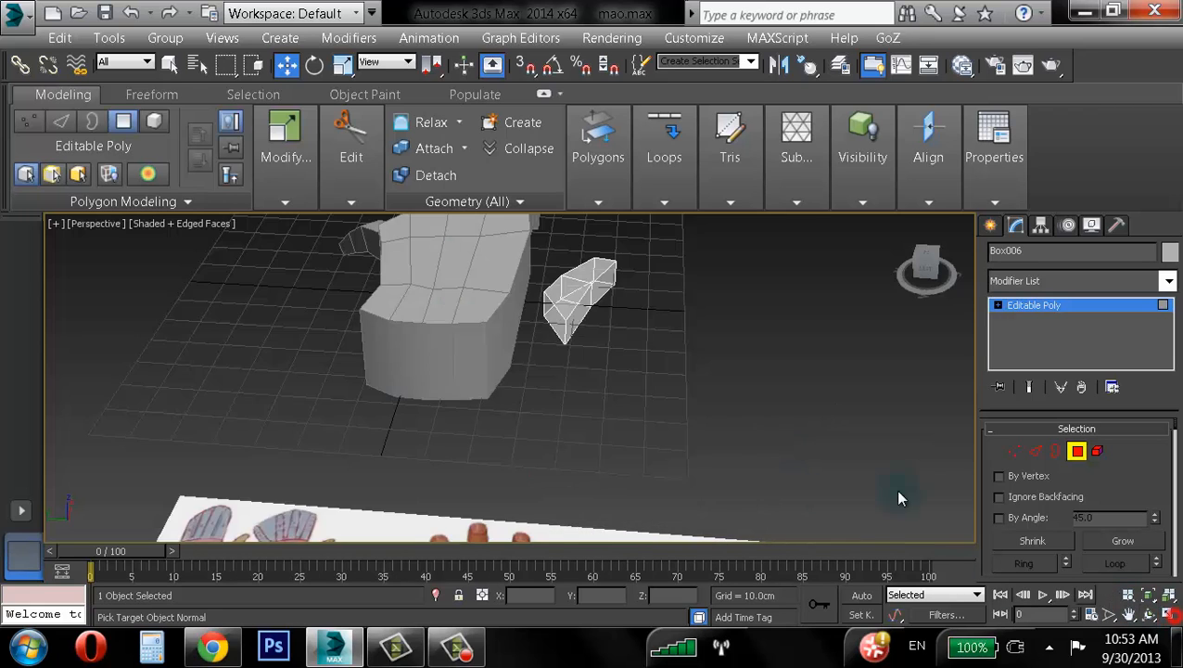
middle_click_drag(898, 498, 790, 335, "alt")
scroll(601, 334, "up", 4)
scroll(591, 274, "down", 3)
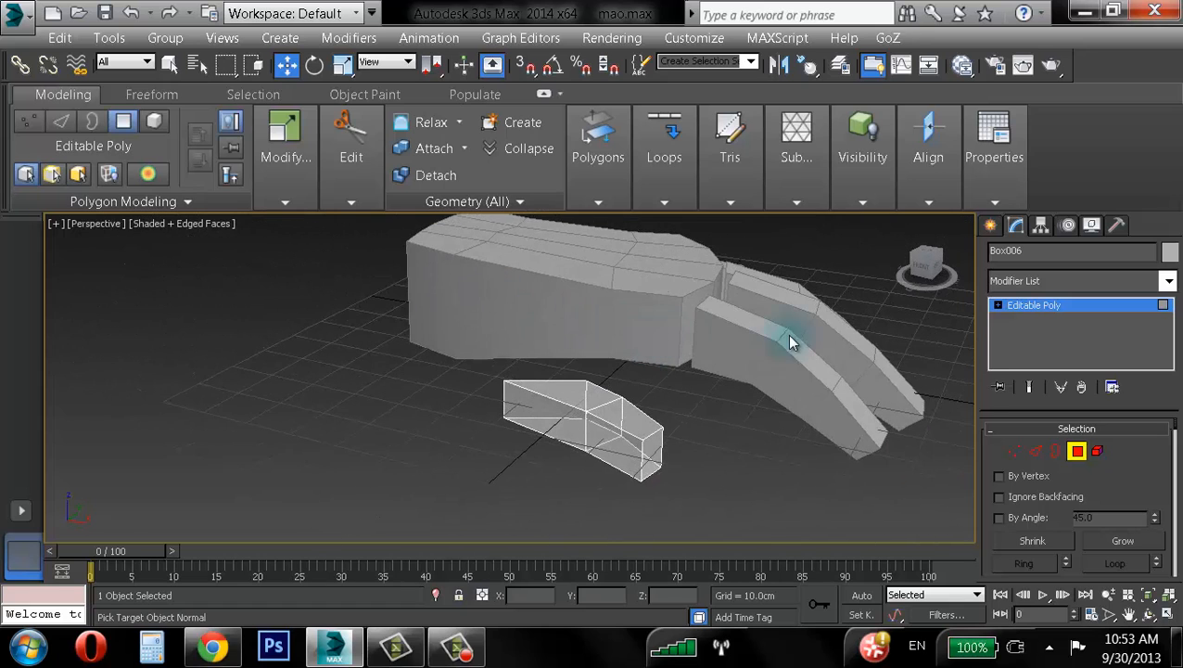
left_click(1076, 449)
middle_click_drag(631, 278, 595, 323, "alt")
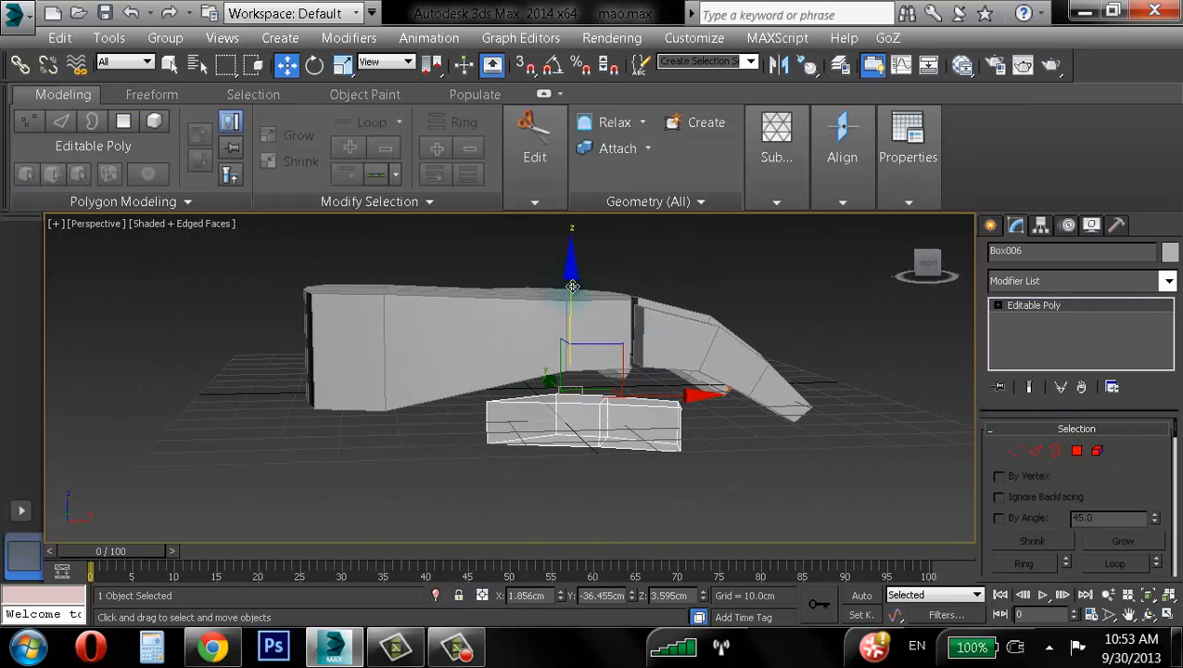
left_click_drag(572, 287, 604, 282)
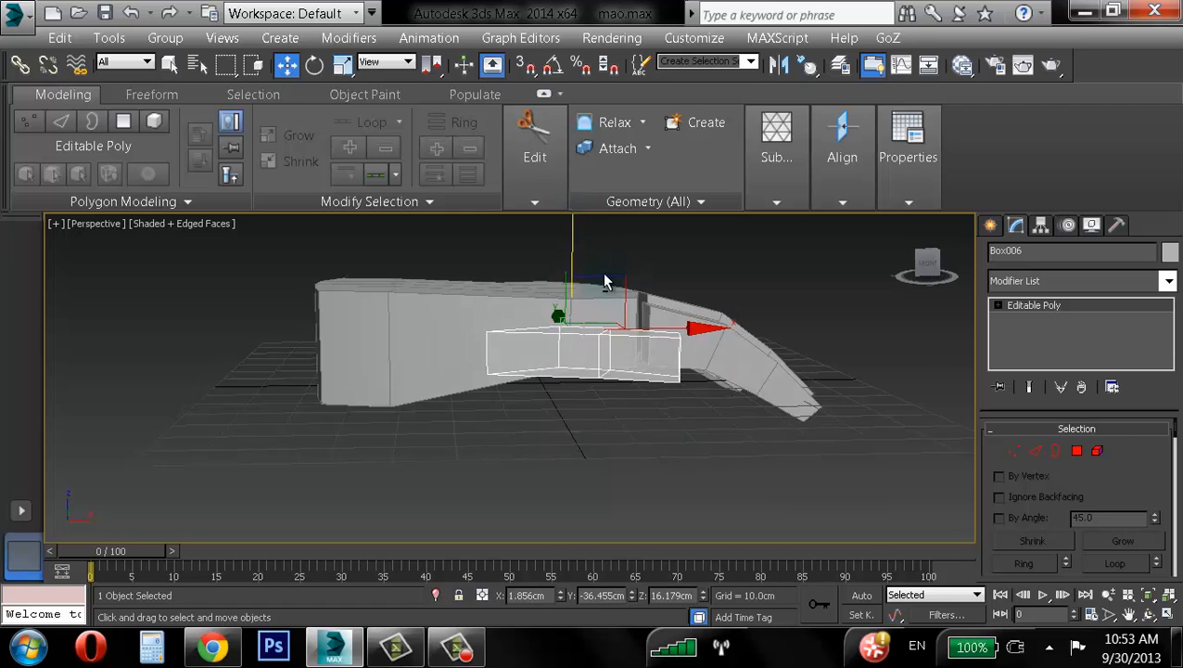
middle_click_drag(605, 282, 572, 285, "alt")
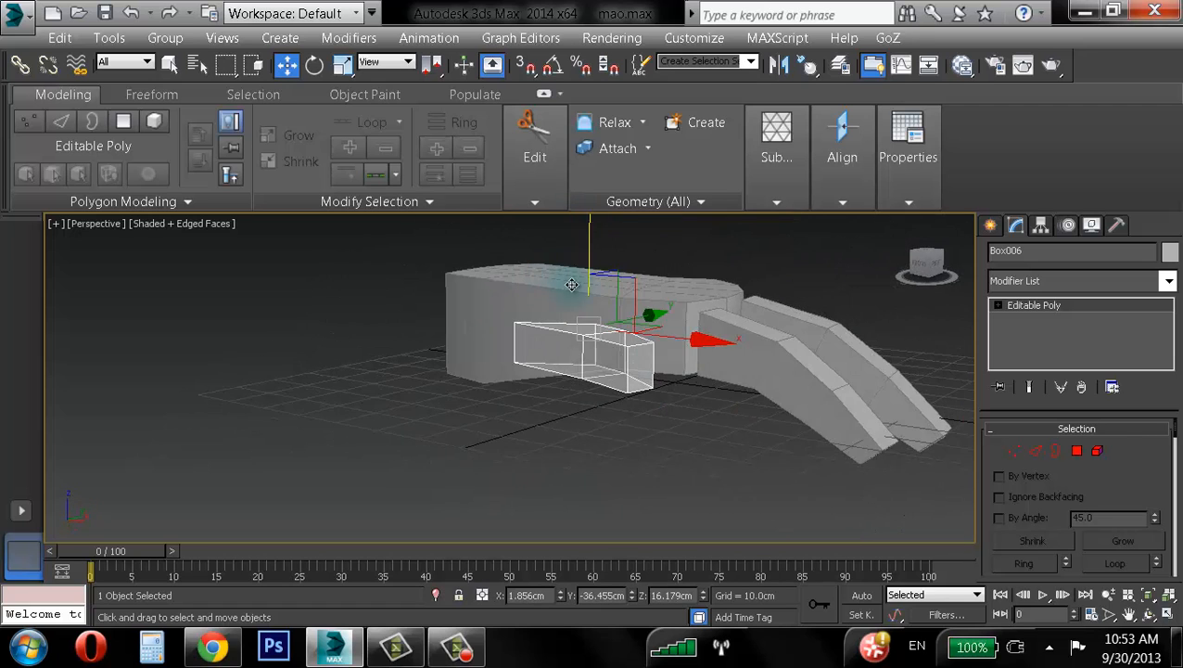
- Fine-tune the thumb's height against the palm in the Front view, raising it to about Z 17.96 cm
left_click(1168, 614)
middle_click_drag(651, 262, 688, 293)
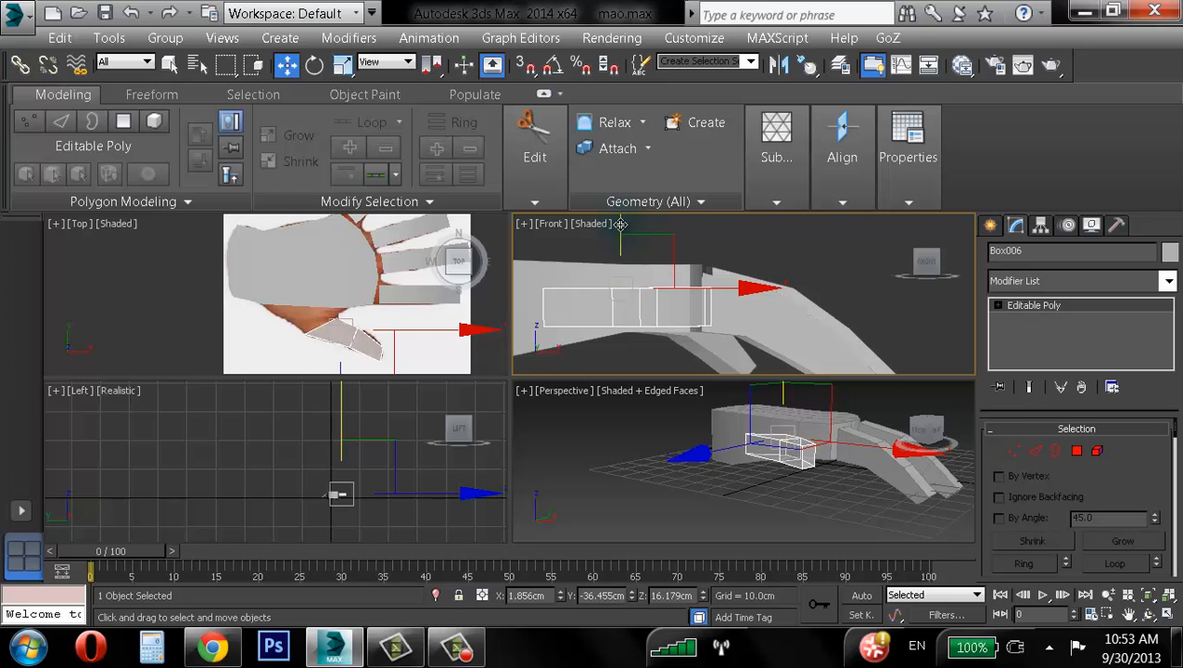
left_click_drag(621, 223, 623, 219)
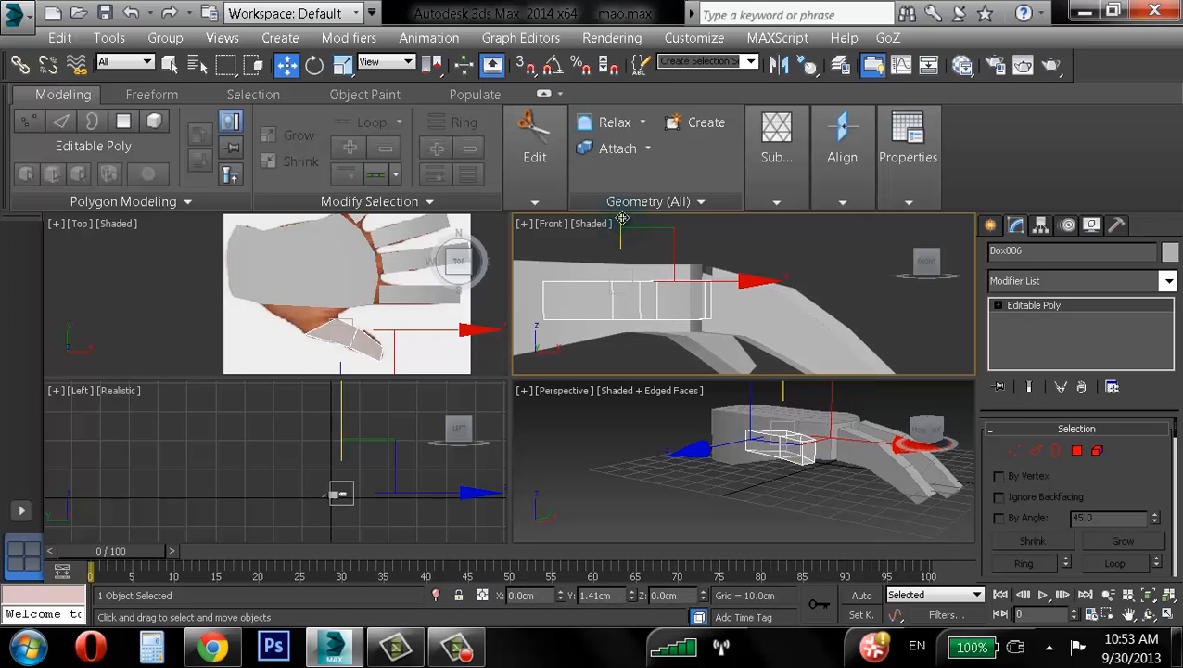
middle_click_drag(586, 305, 654, 301)
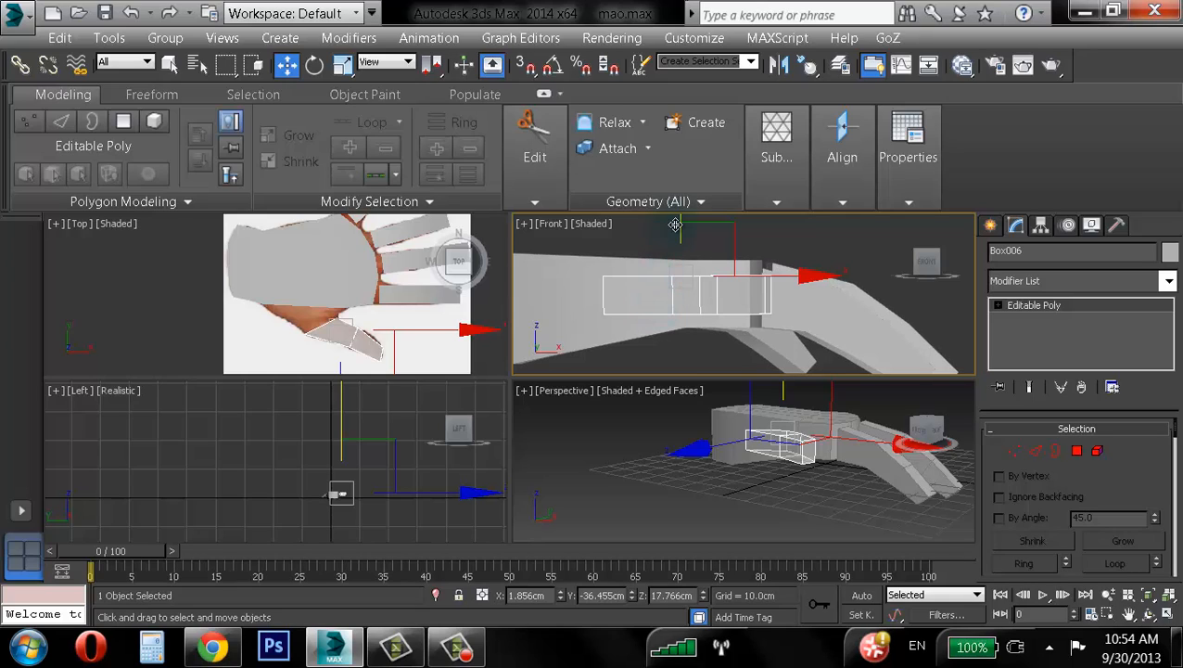
middle_click_drag(678, 226, 683, 255)
left_click_drag(685, 234, 685, 232)
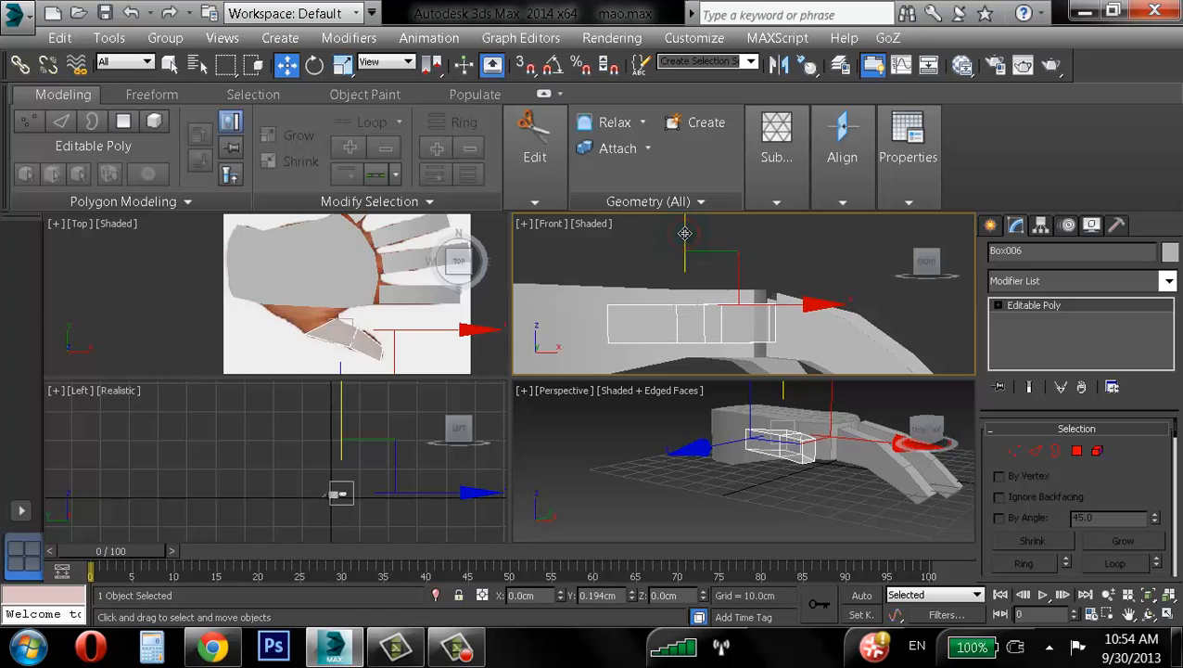
left_click(1171, 618)
middle_click_drag(581, 301, 655, 256)
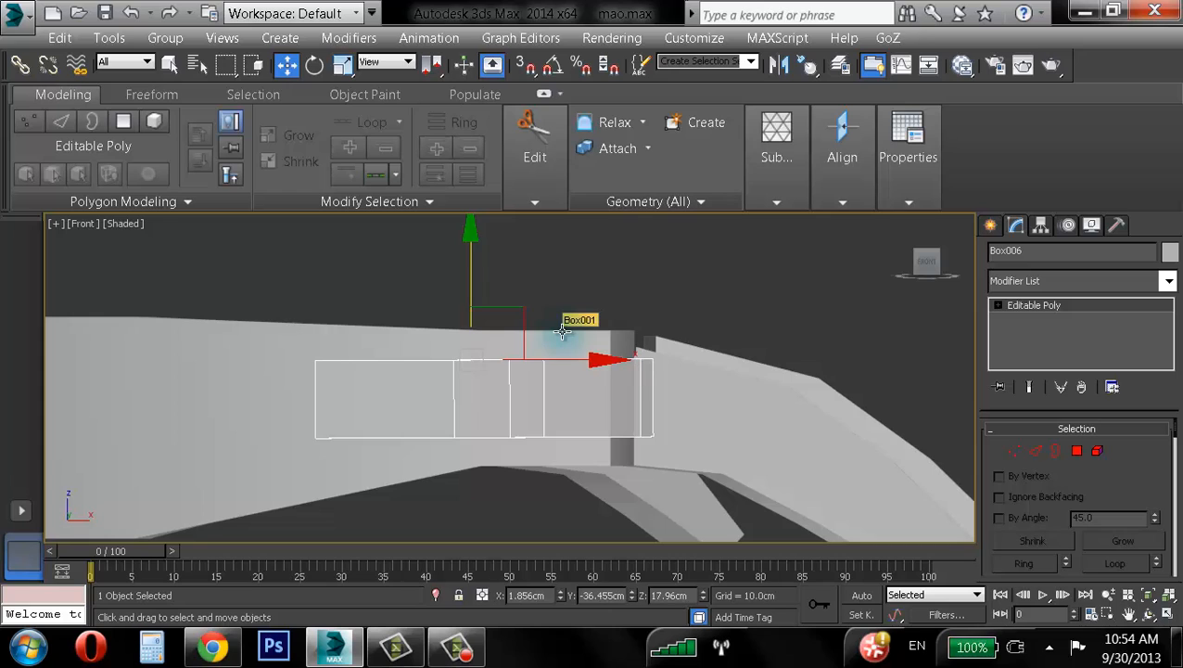
key("r")
left_click_drag(483, 312, 475, 288)
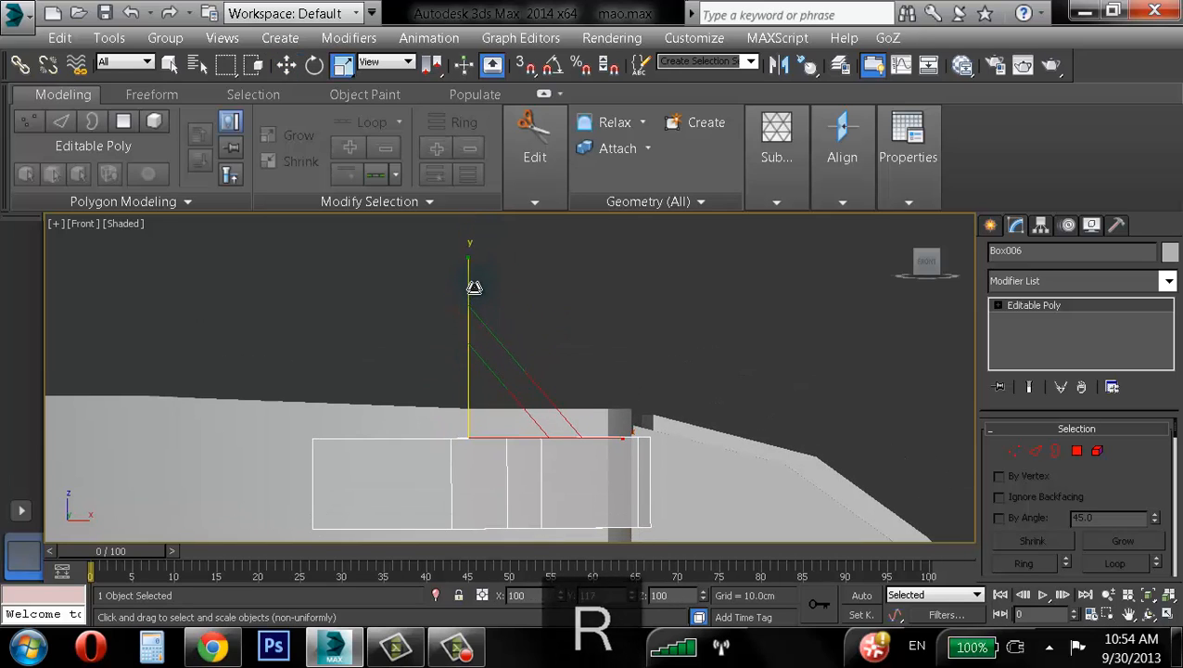
key("ctrl+z")
key("ctrl+z")
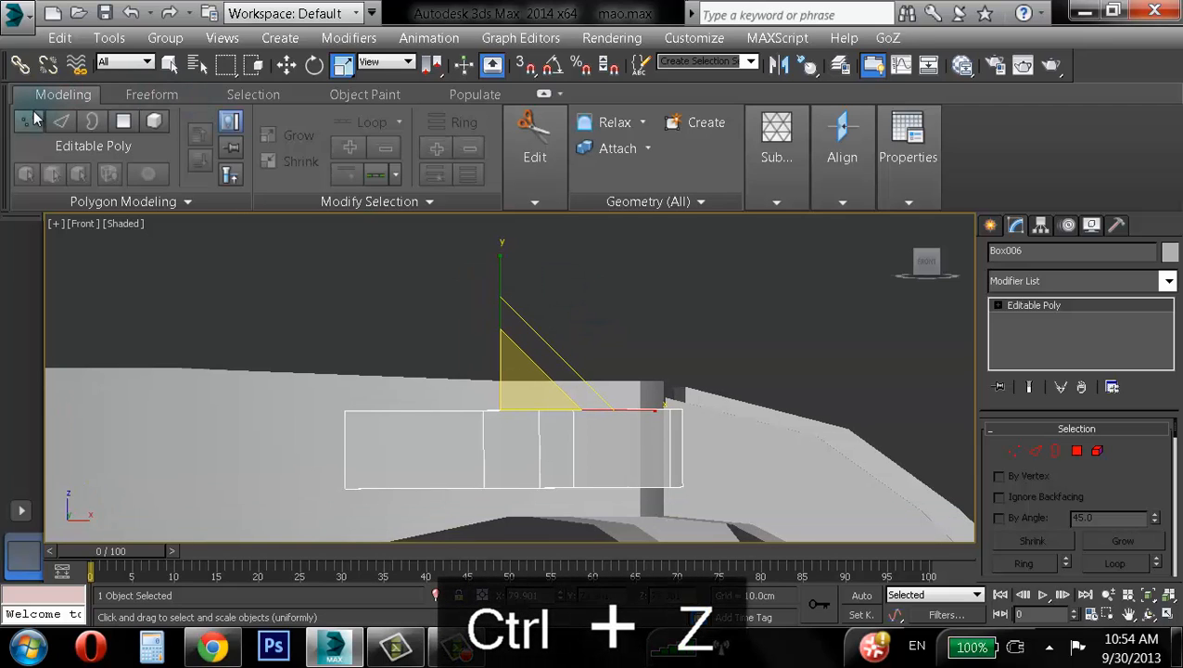
- Thicken the thumb in the Front view by raising its upper row of vertices to about Z 19.75 cm and lowering the lower row
left_click_drag(681, 418, 759, 452)
left_click(761, 452)
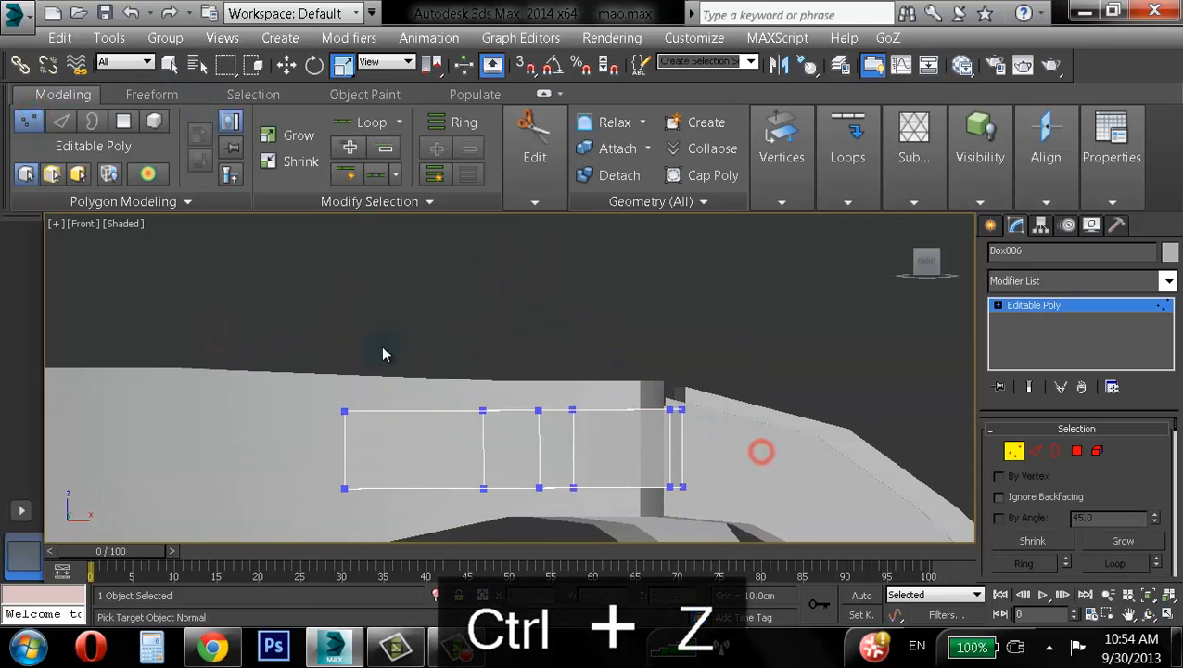
left_click_drag(277, 314, 734, 432)
key("w")
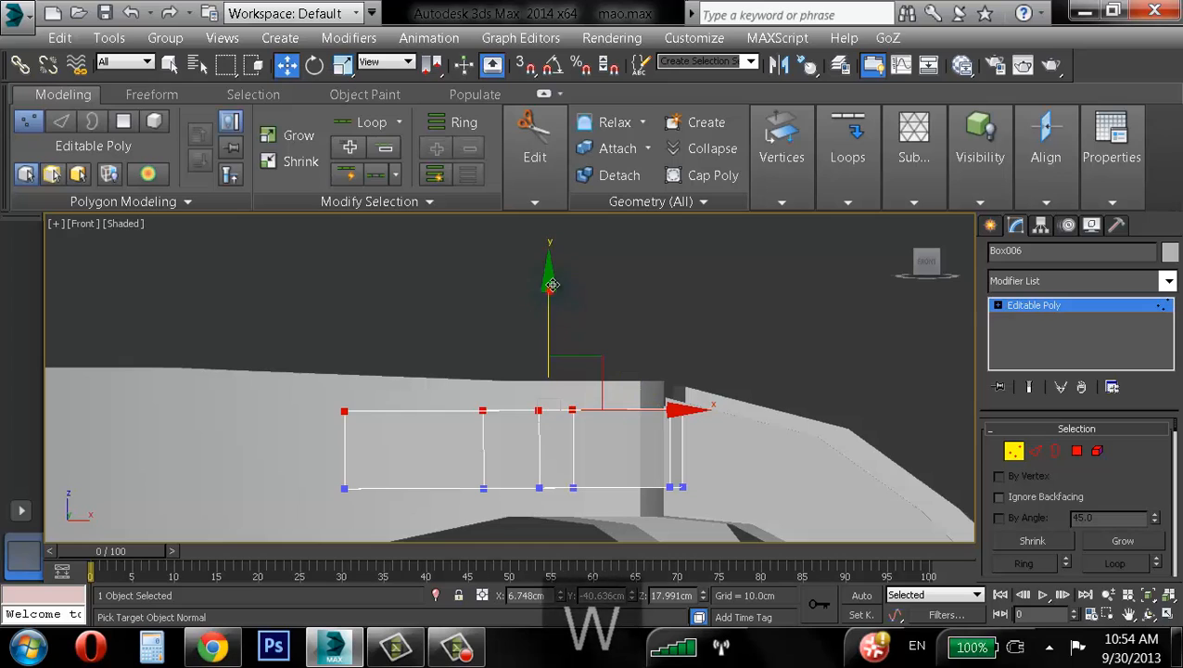
left_click_drag(553, 306, 553, 288)
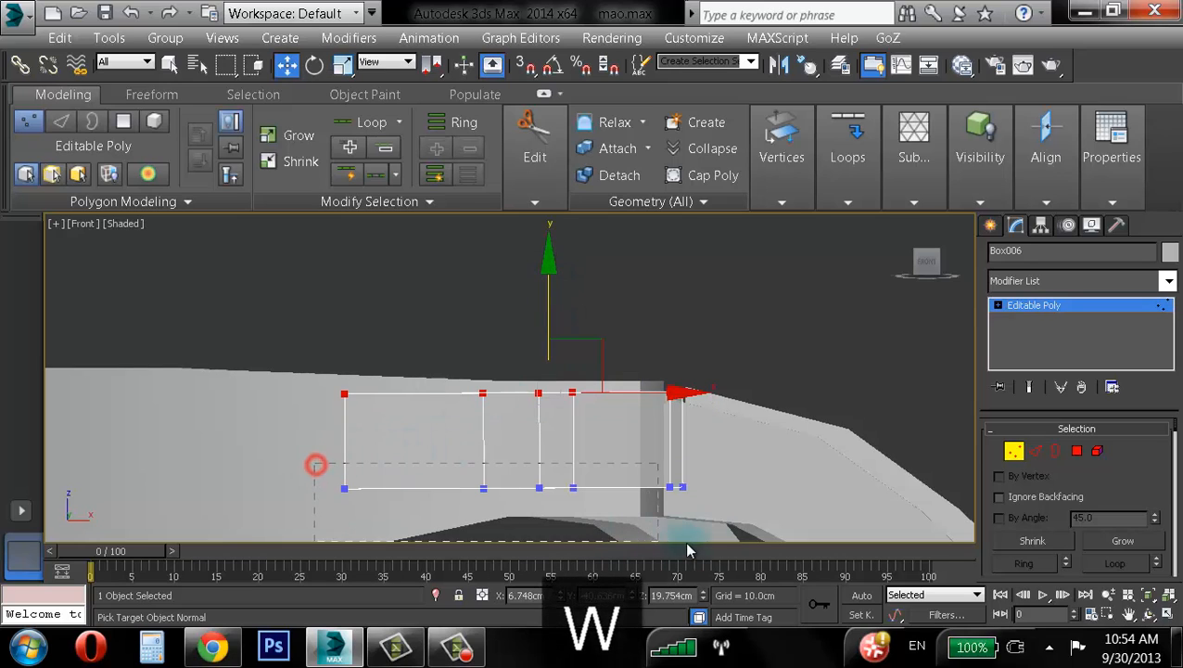
left_click_drag(687, 550, 688, 549)
left_click_drag(553, 360, 553, 382)
left_click(777, 270)
middle_click_drag(665, 342, 677, 304)
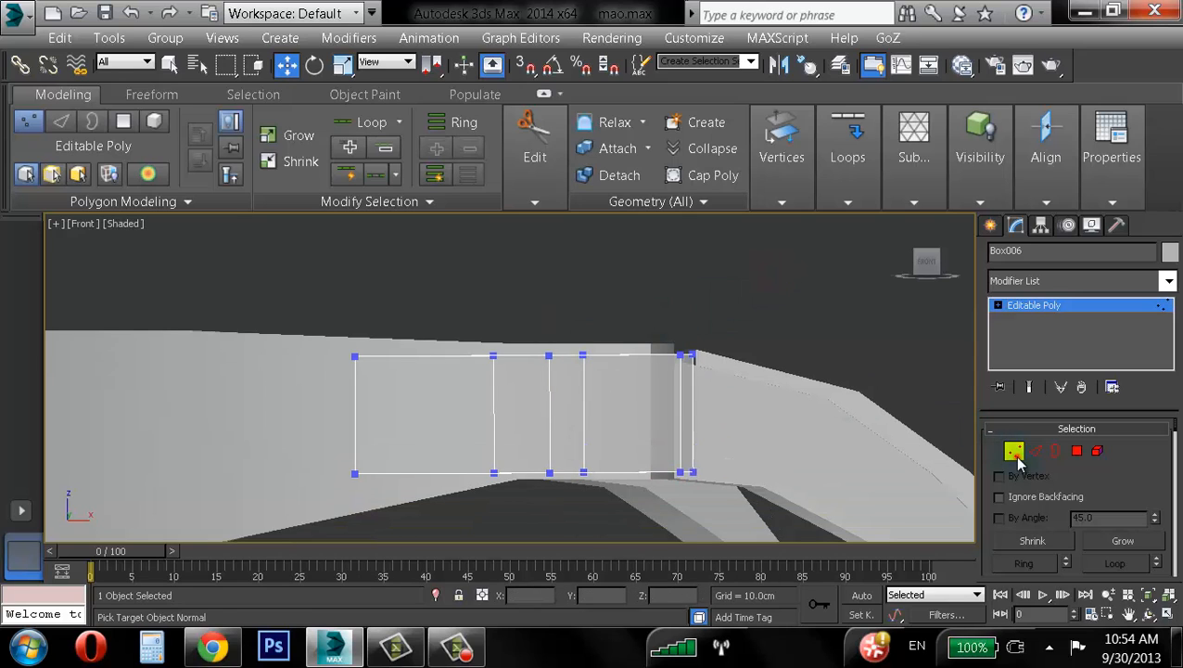
left_click(1015, 452)
- Check the thumb's fit beside the palm in the perspective view and turn off its see-through display
left_click(1167, 619)
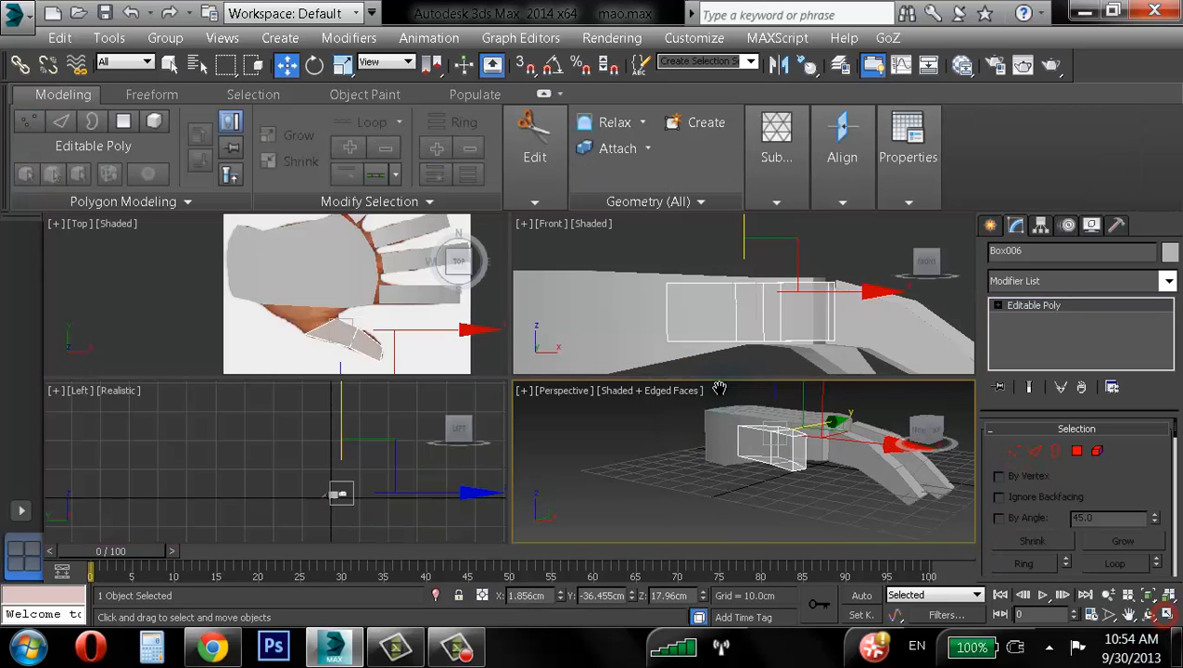
left_click(1166, 614)
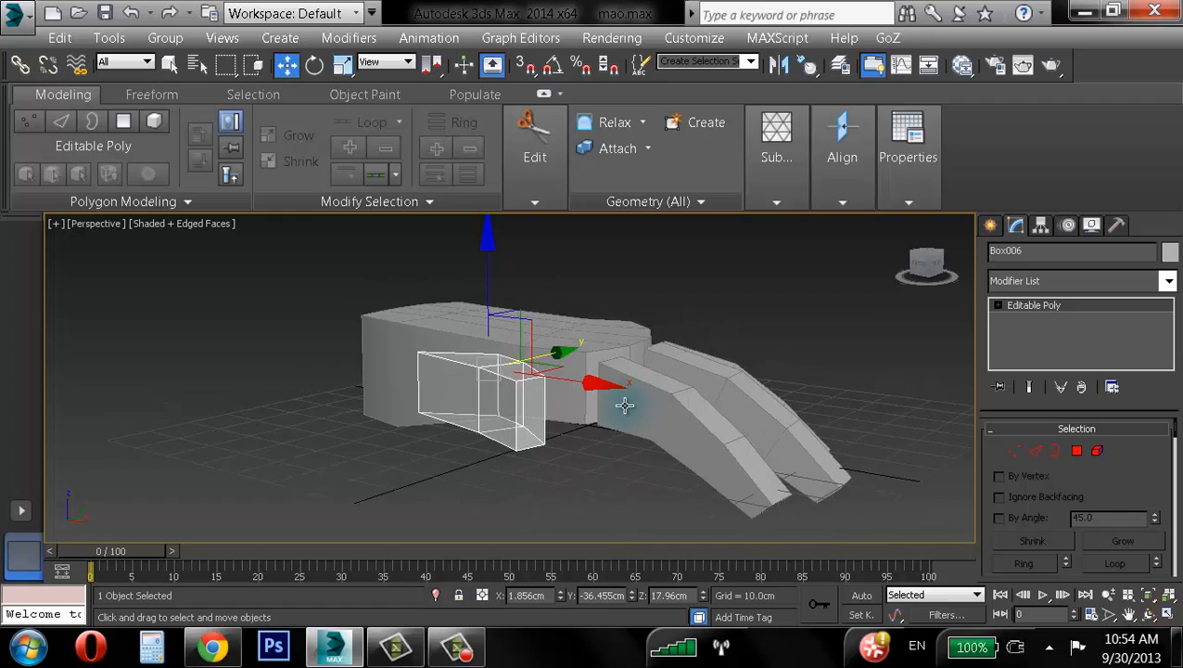
middle_click_drag(627, 412, 587, 388, "alt")
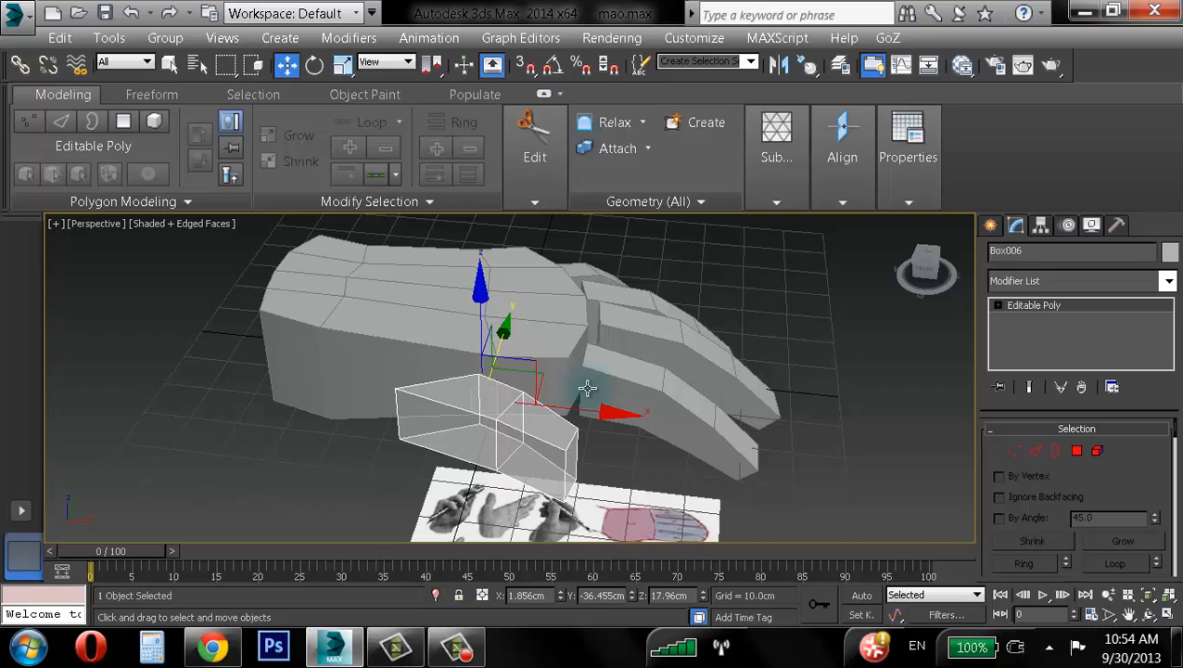
left_click(710, 260)
left_click(547, 317)
middle_click_drag(547, 317, 607, 402, "alt")
left_click(603, 424)
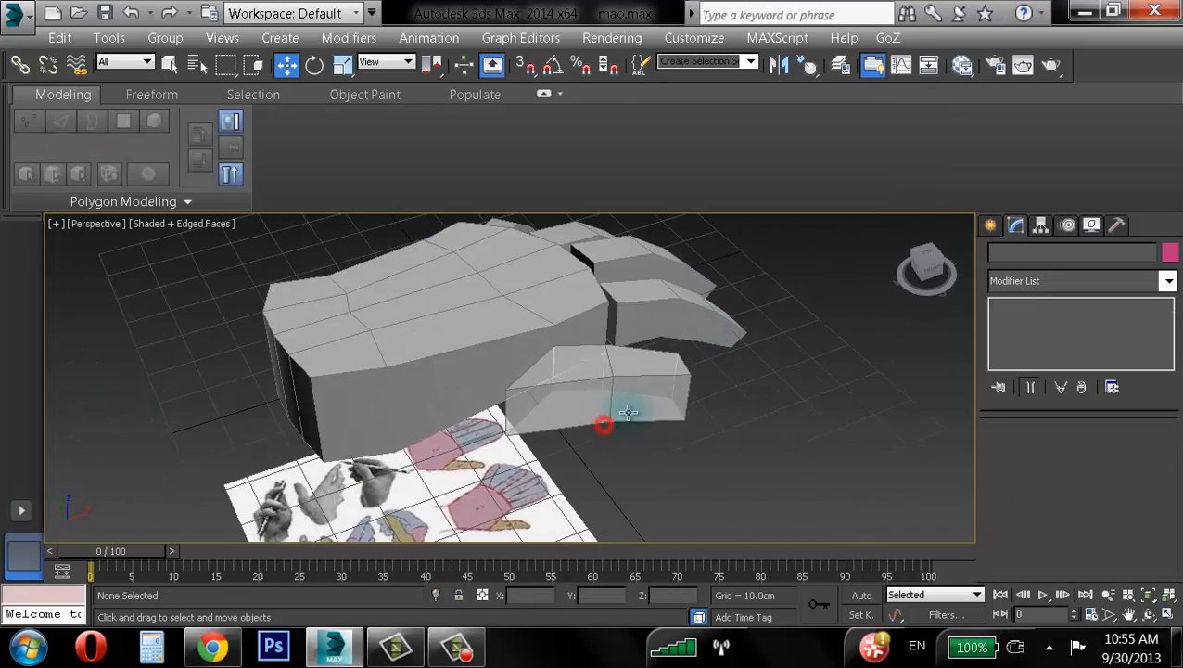
left_click(628, 411)
key("alt+x")
middle_click_drag(682, 436, 445, 425, "alt")
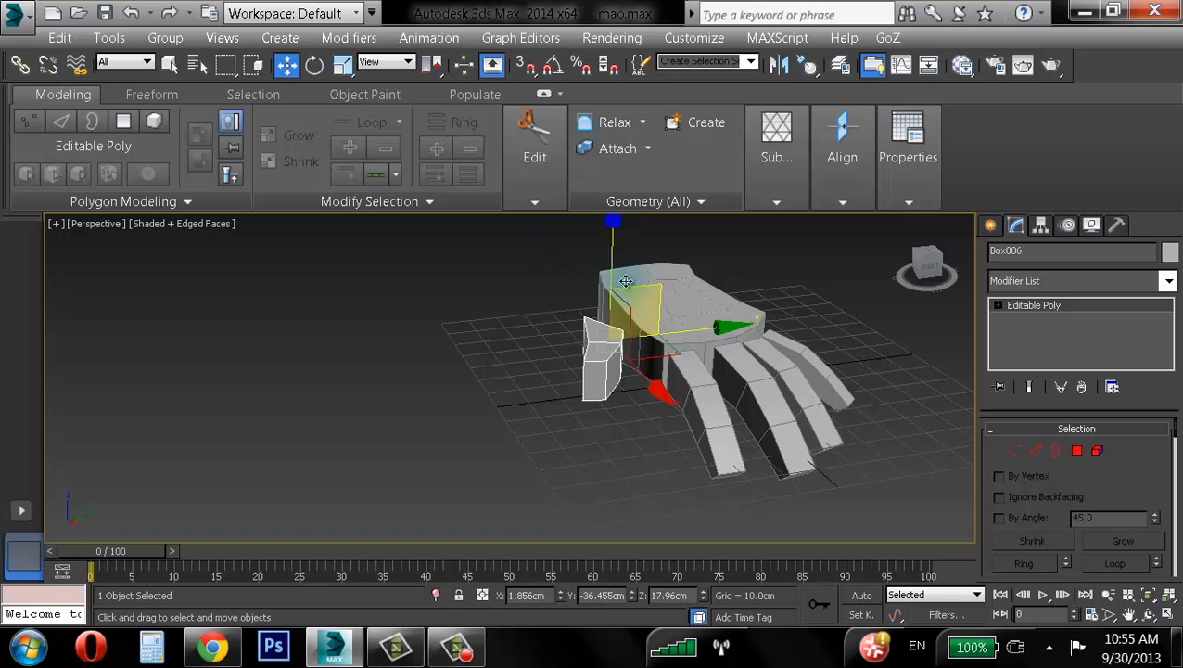
- Deselect the thumb and select the palm object in the perspective view
middle_click_drag(709, 285, 695, 327, "alt")
left_click(694, 319)
left_click(554, 342)
middle_click_drag(555, 343, 444, 396, "alt")
scroll(443, 396, "up", 3)
left_click(621, 297)
left_click(517, 375)
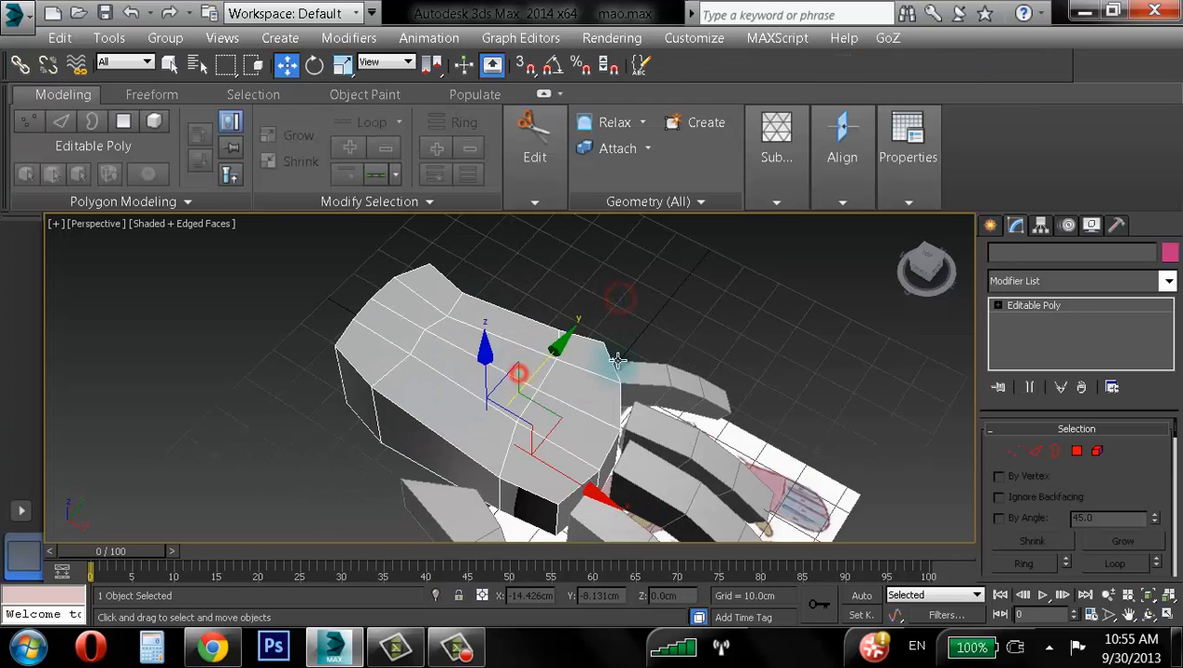
scroll(616, 369, "down", 3)
middle_click_drag(616, 369, 596, 301, "alt")
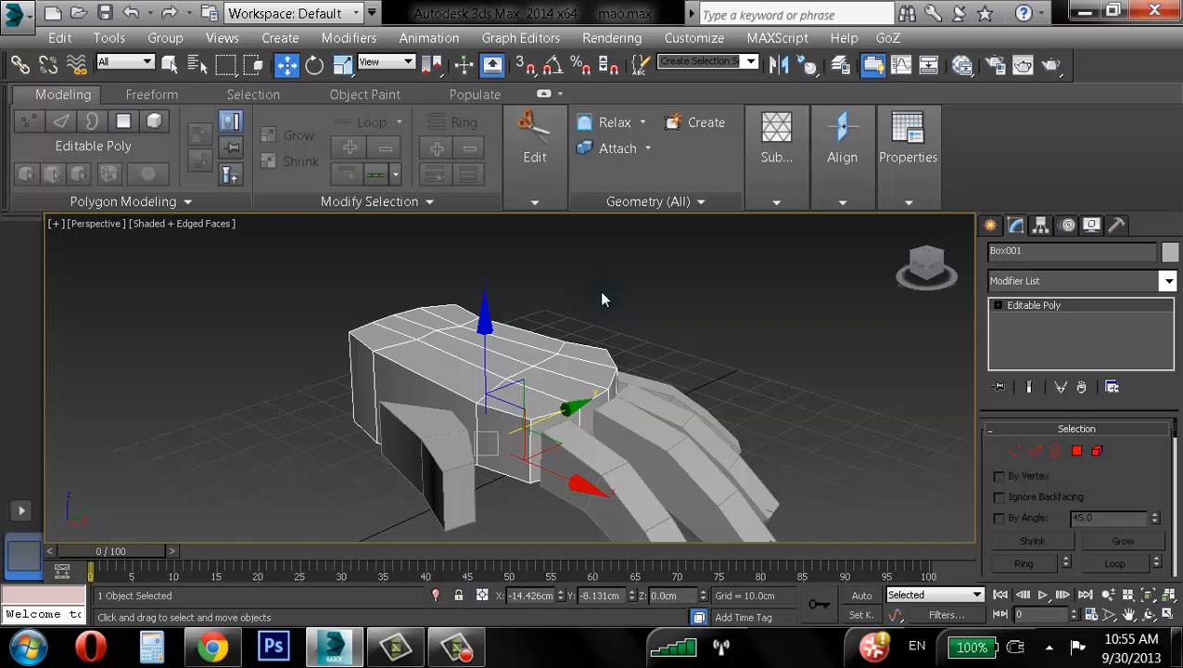
left_click(609, 150)
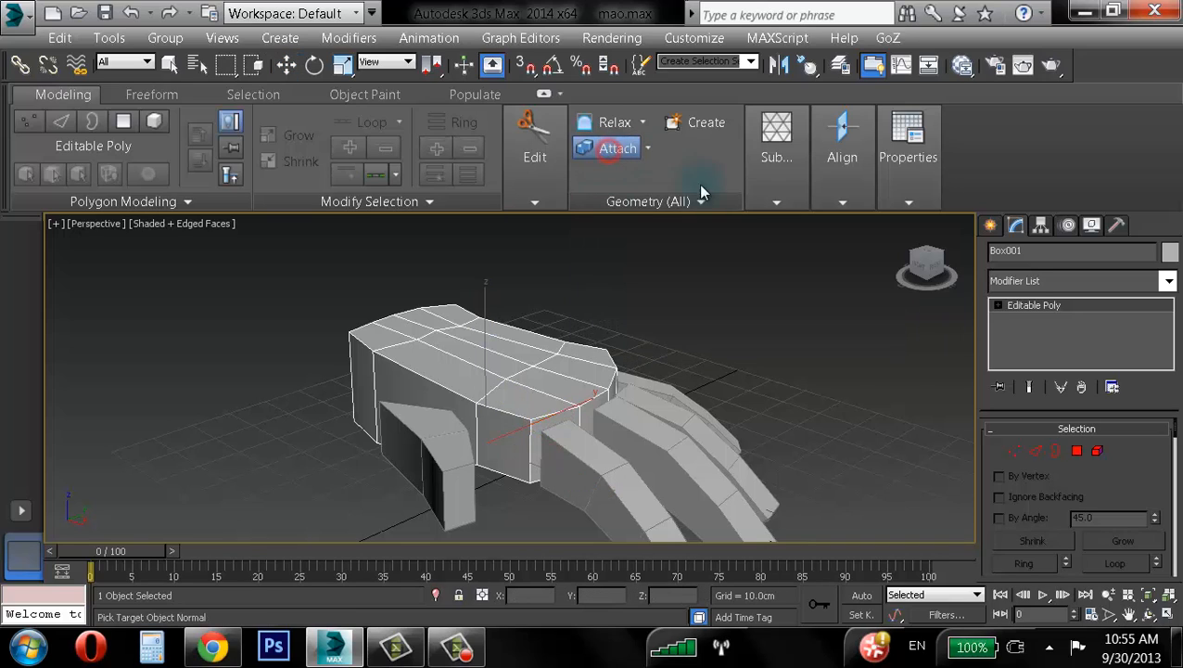
right_click(693, 362)
middle_click_drag(693, 361, 655, 399, "alt")
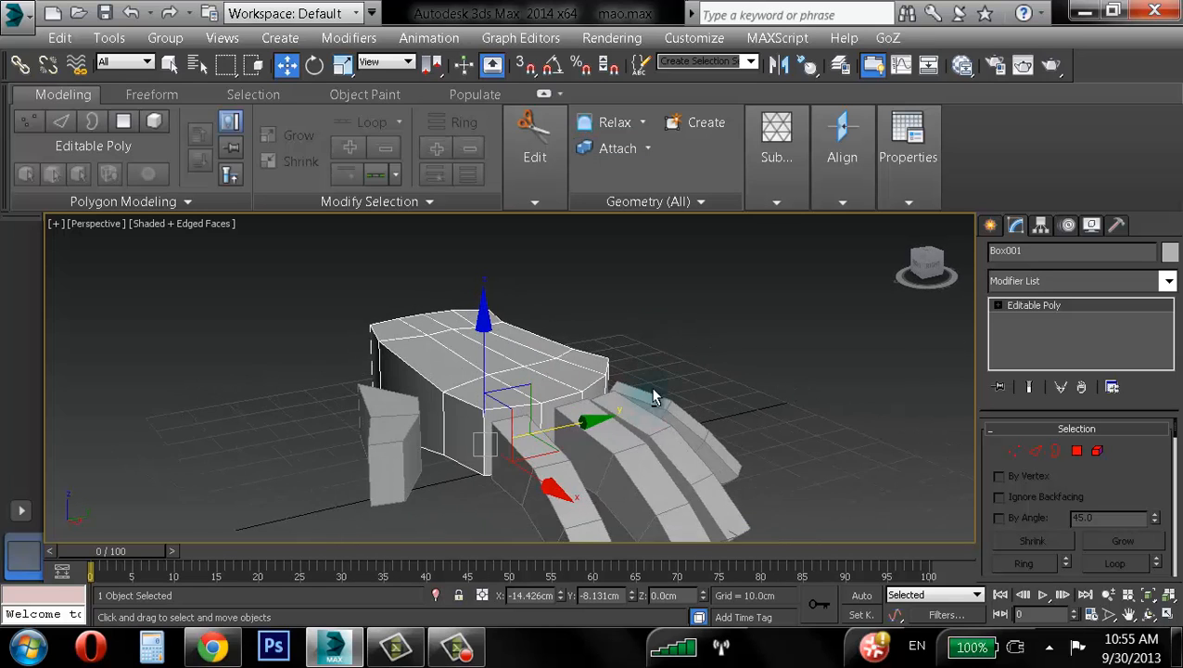
- Attach all the fingers and the thumb to the palm to make one editable poly object
left_click(617, 152)
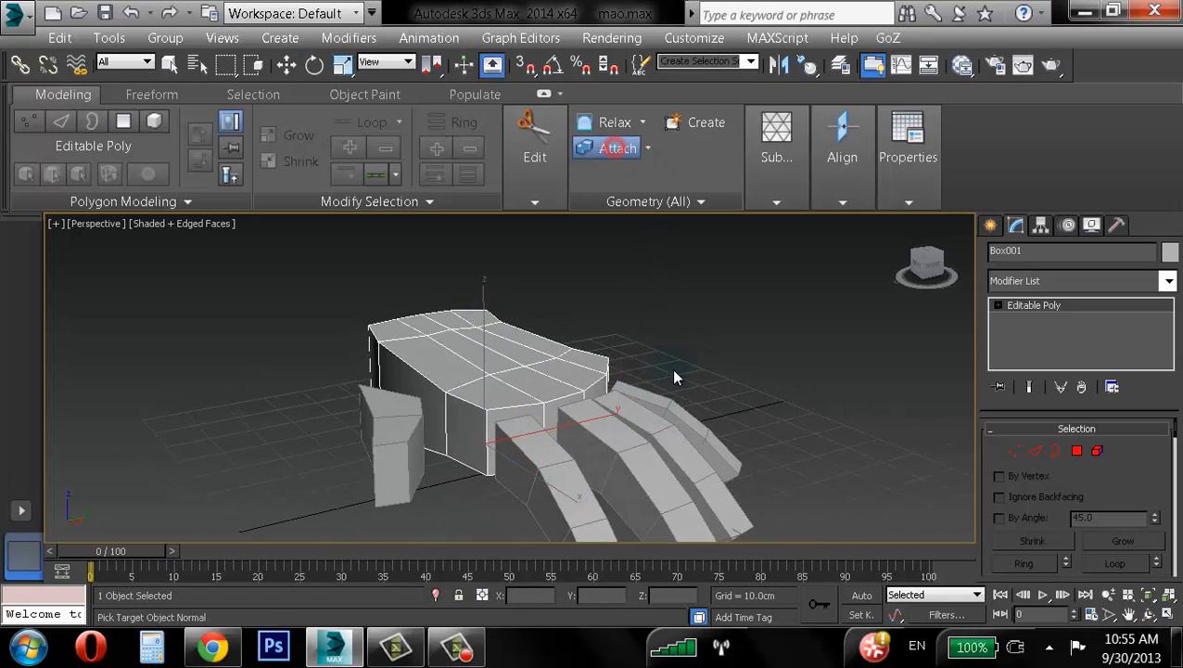
left_click(637, 460)
left_click(572, 488)
left_click(390, 475)
middle_click_drag(492, 415, 658, 371, "alt")
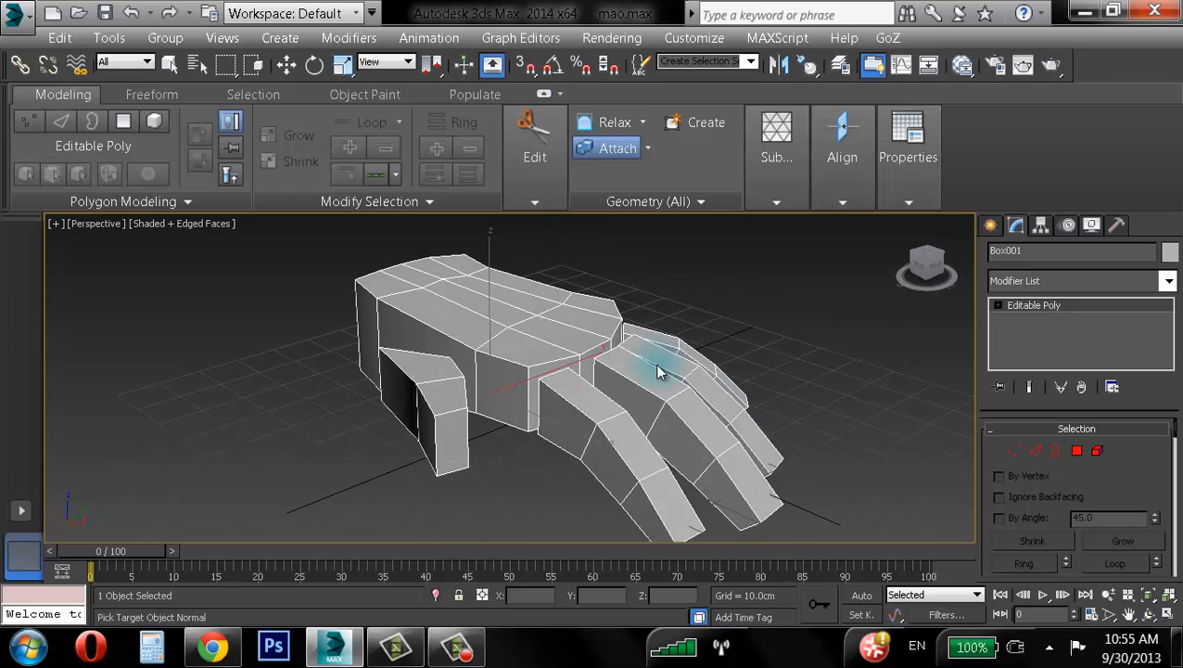
- Select the little finger as an element and raise it to about Z 8.48 cm, closer to the palm's upper edge
middle_click_drag(666, 322, 569, 365, "alt")
scroll(547, 335, "up", 5)
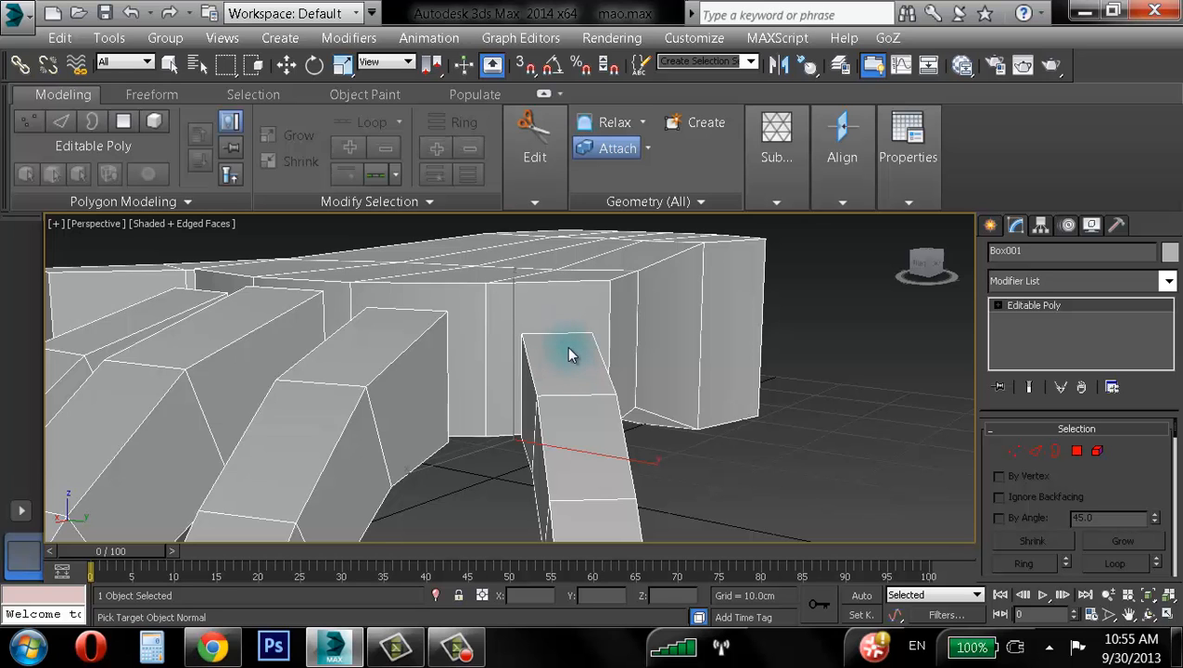
middle_click_drag(573, 306, 595, 297, "alt")
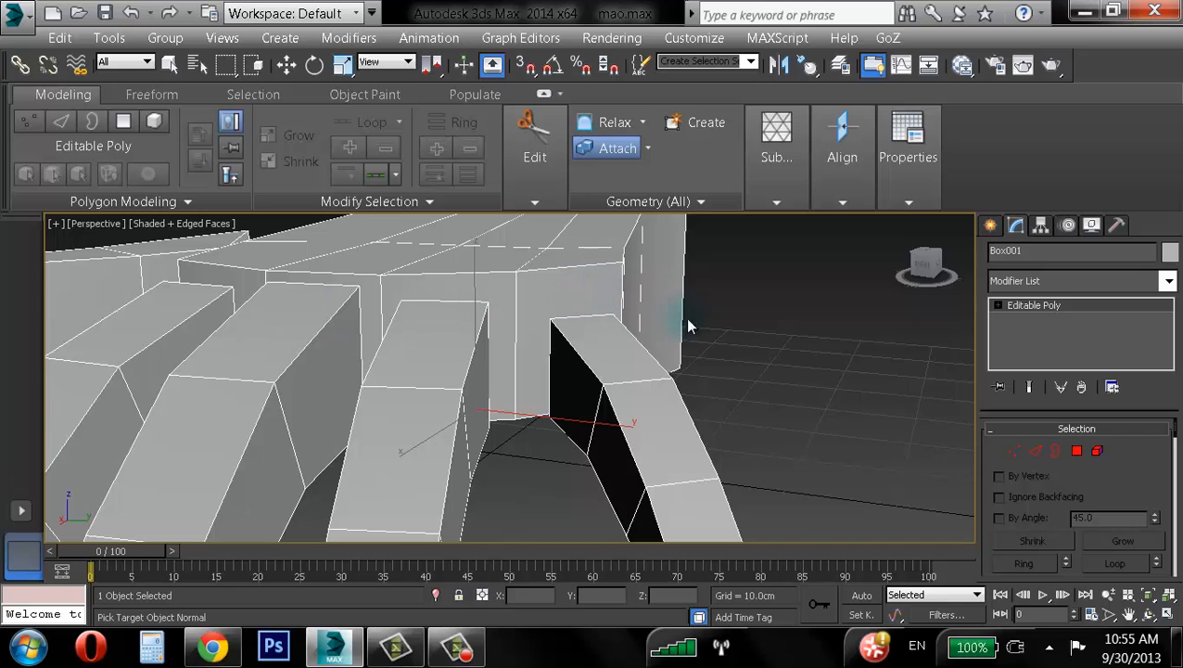
middle_click_drag(657, 374, 640, 356)
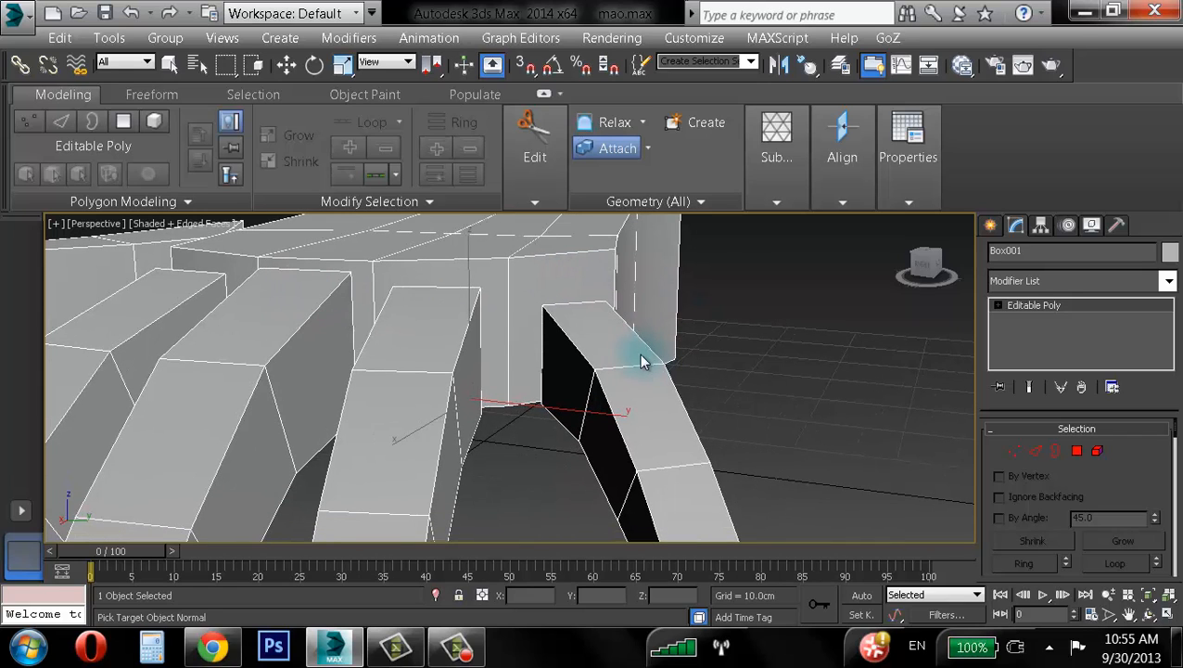
left_click(156, 122)
left_click(590, 370)
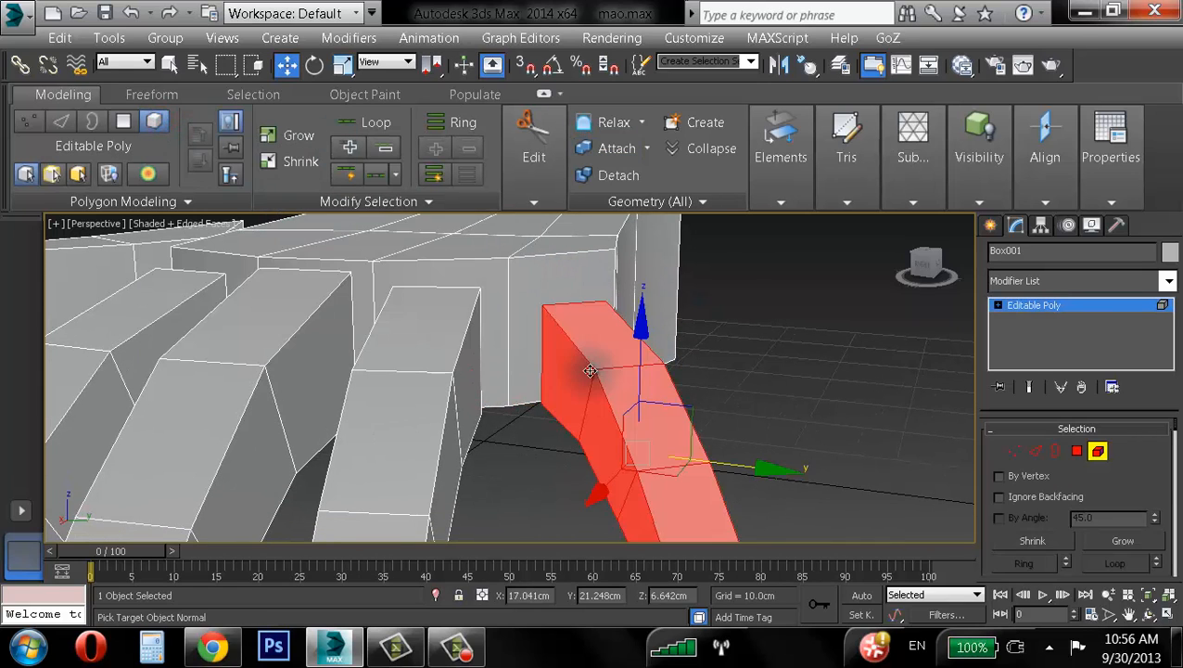
left_click_drag(642, 319, 640, 301)
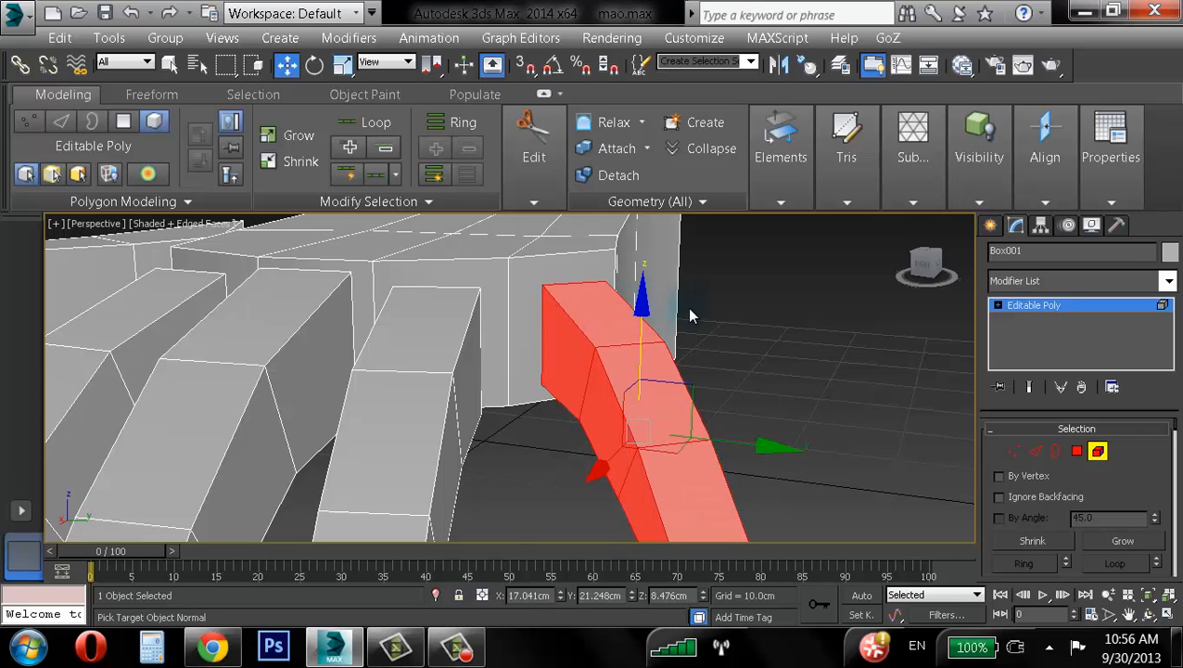
- Set the reference coordinate system to Local and rotate the little finger's element slightly
key("e")
left_click(385, 61)
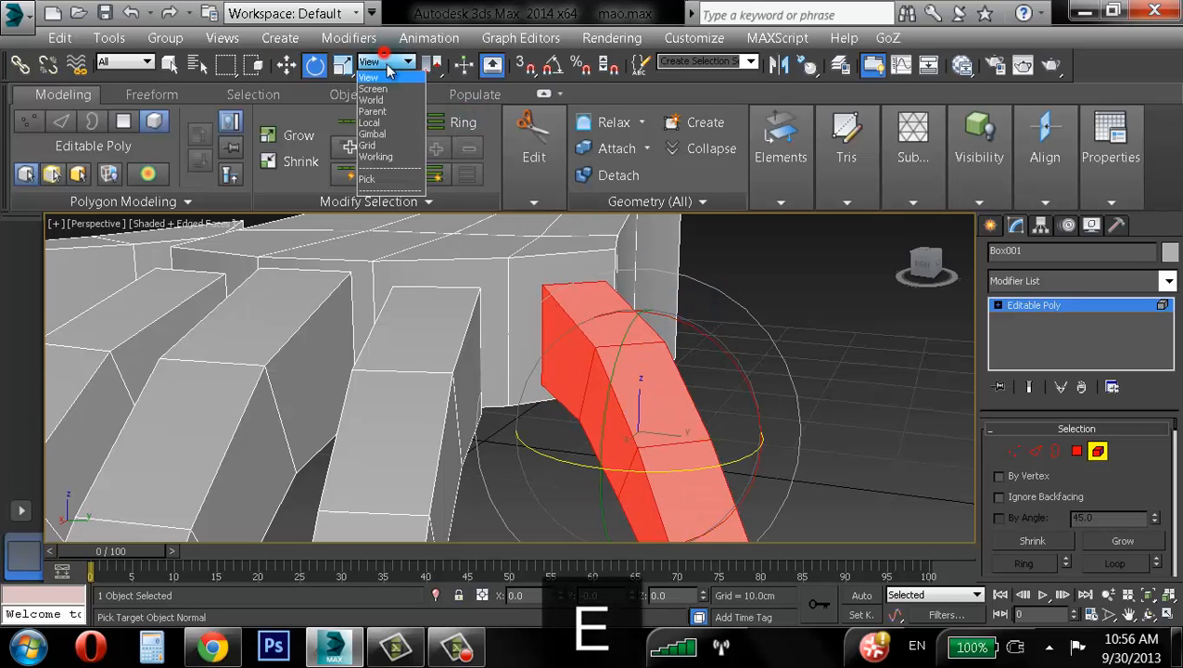
left_click(380, 123)
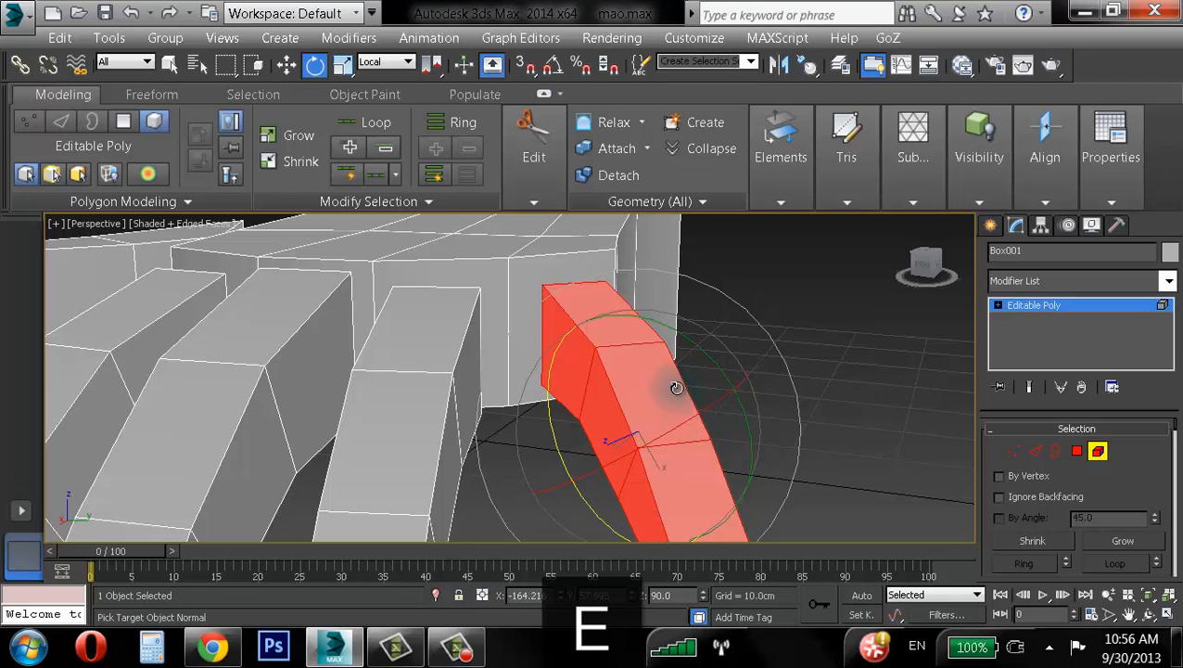
mouse_move(676, 387)
left_mouse_down()
mouse_move(682, 415)
mouse_move(667, 362)
mouse_move(666, 401)
left_mouse_up()
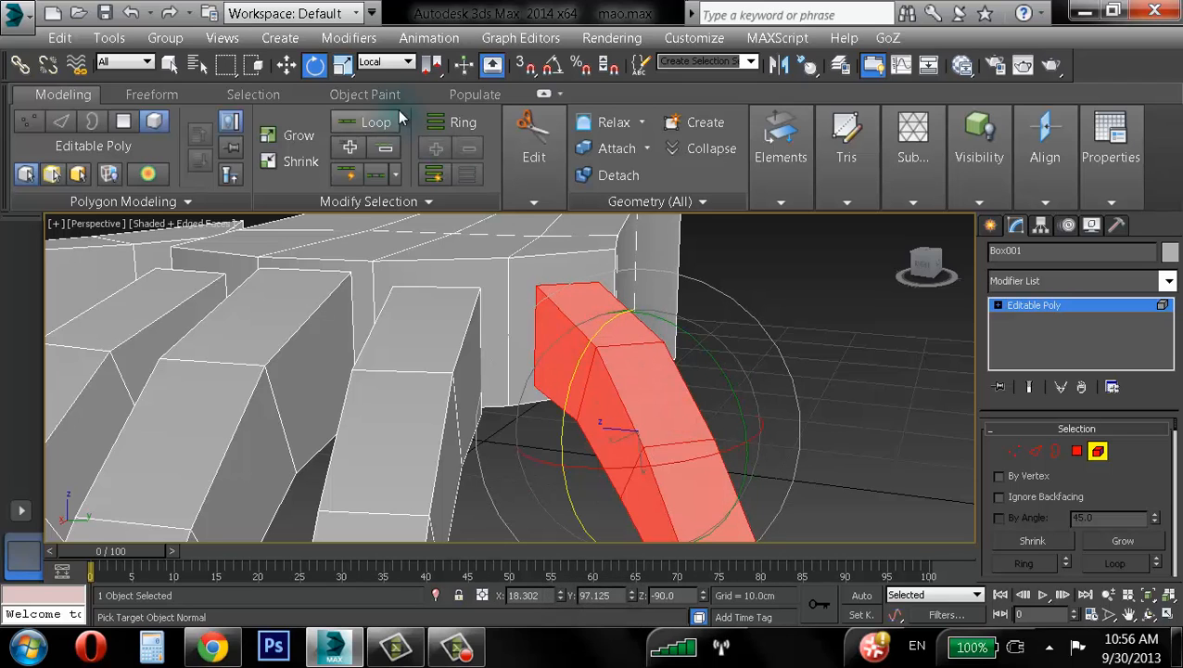
- Set the reference coordinate system to View and rotate the little finger slightly to line its base up with the palm
left_click(387, 62)
left_click(383, 76)
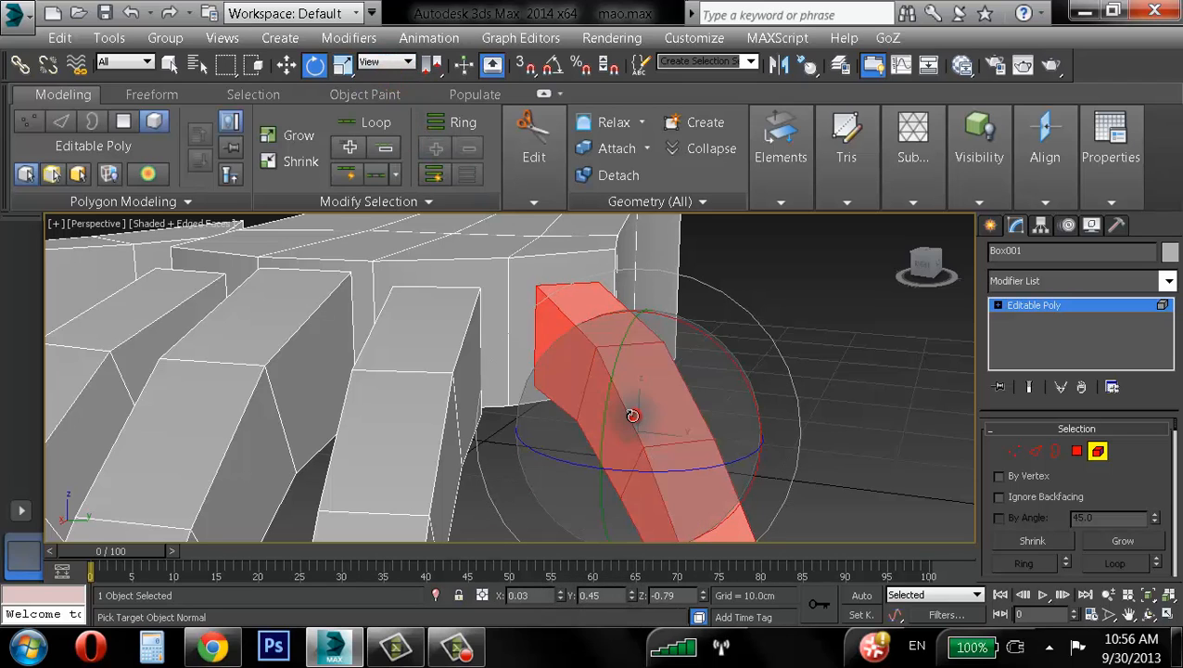
left_click_drag(632, 416, 565, 341)
left_click_drag(668, 319, 667, 337)
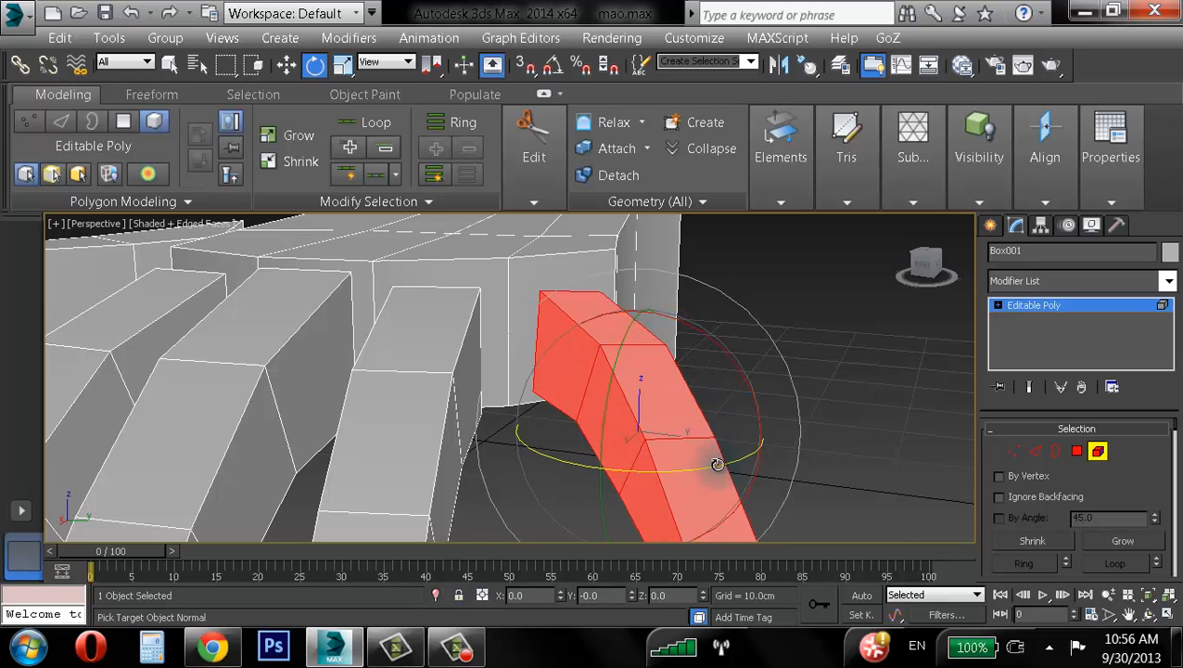
left_click_drag(718, 464, 713, 466)
left_click_drag(729, 369, 720, 362)
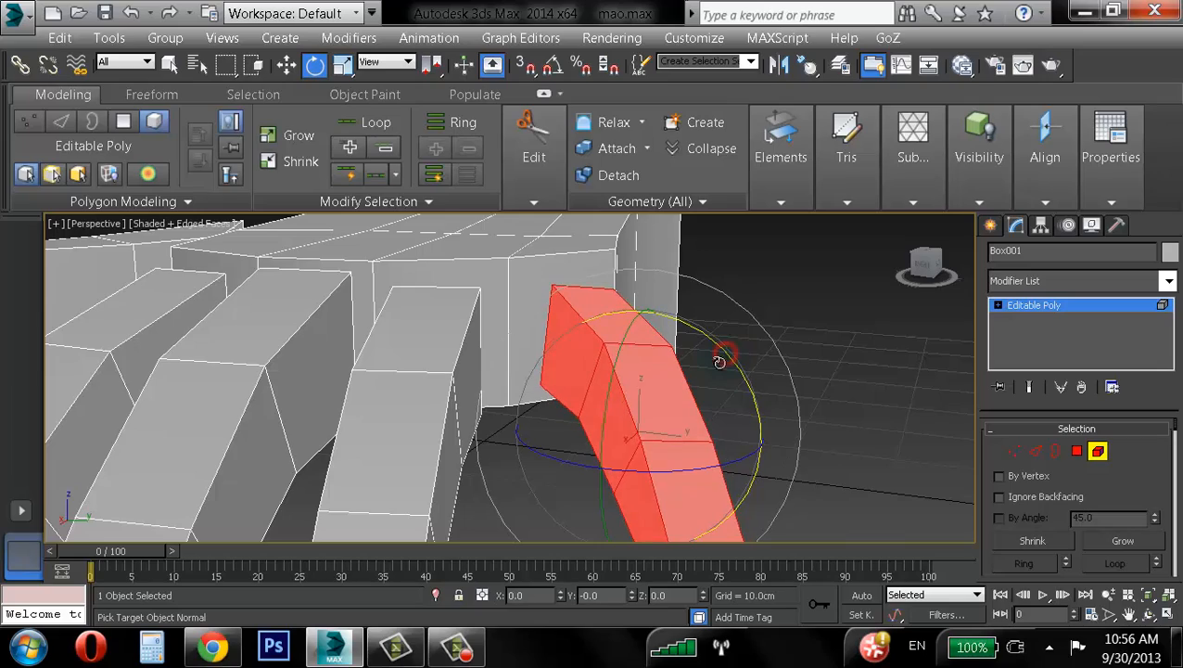
- Set the reference coordinate system to Local and rotate the ring finger's element slightly
middle_click_drag(690, 332, 531, 369, "alt")
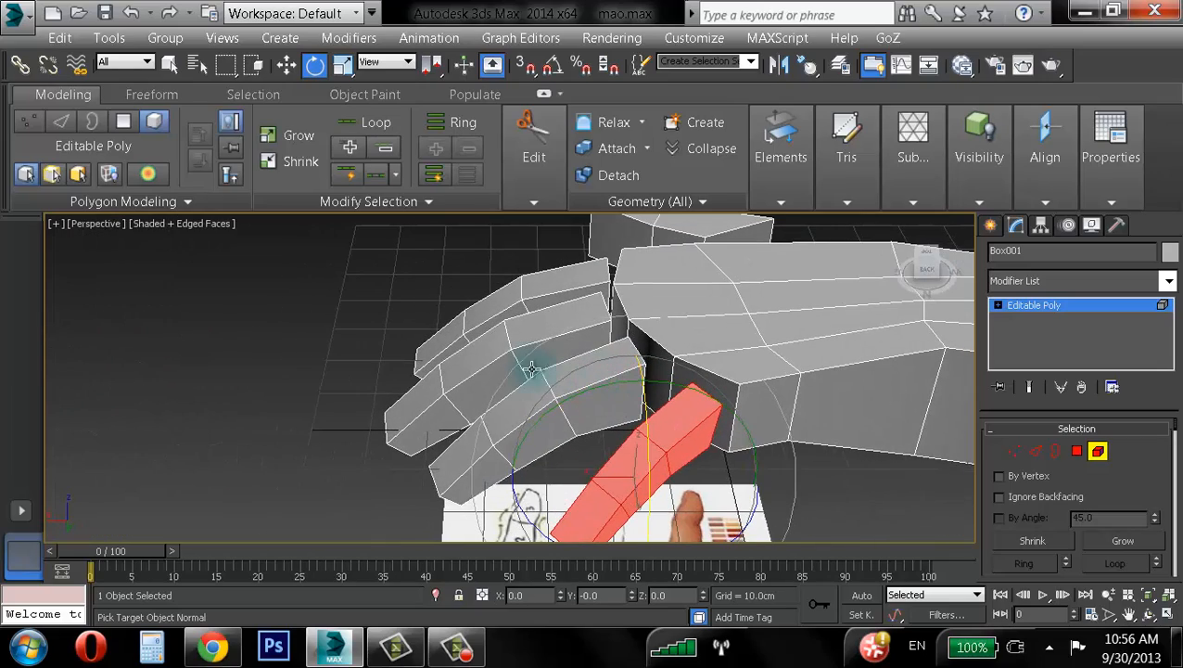
middle_click_drag(440, 461, 445, 185, "alt")
left_click(371, 62)
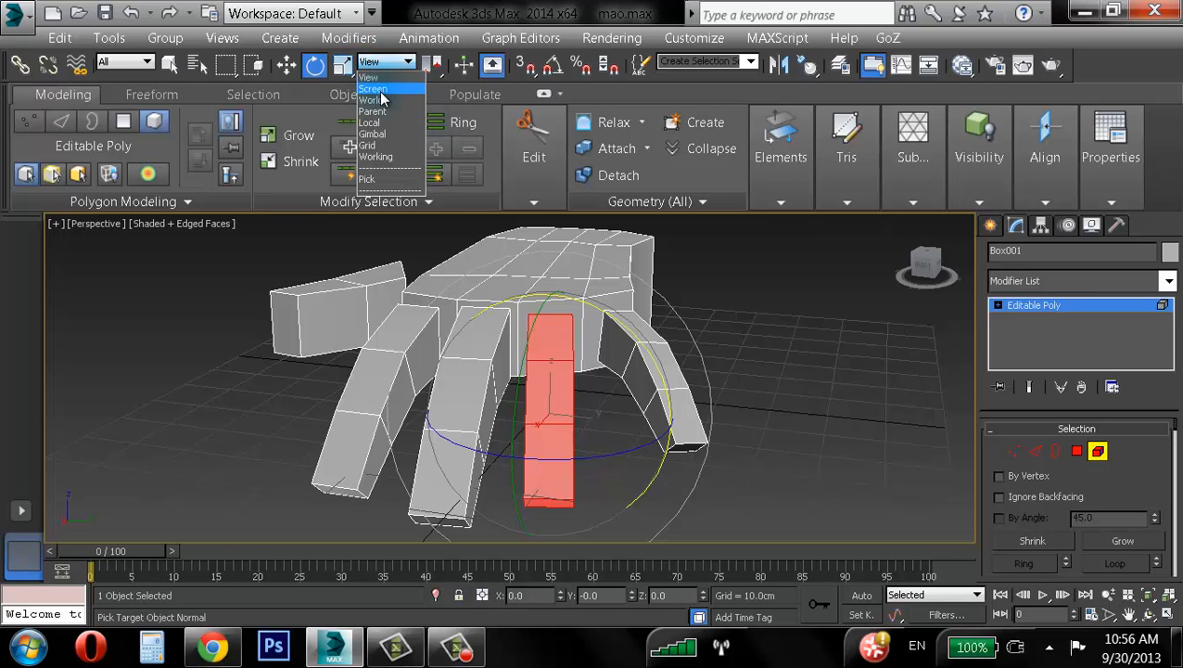
left_click(375, 111)
left_click(385, 62)
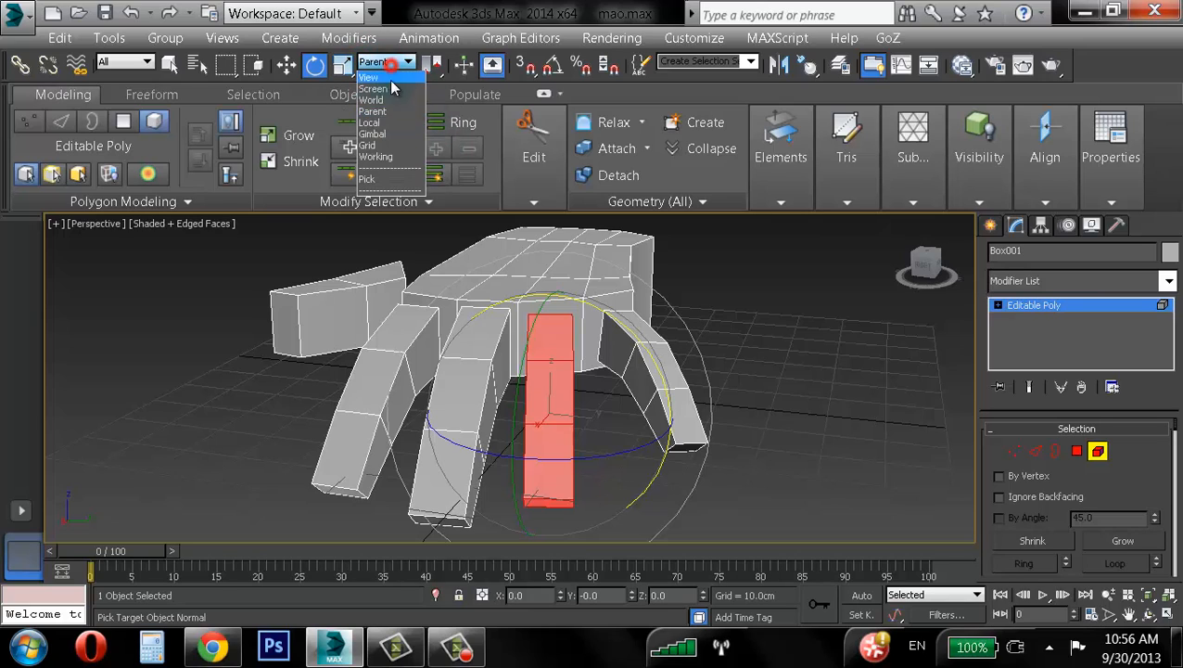
left_click(384, 123)
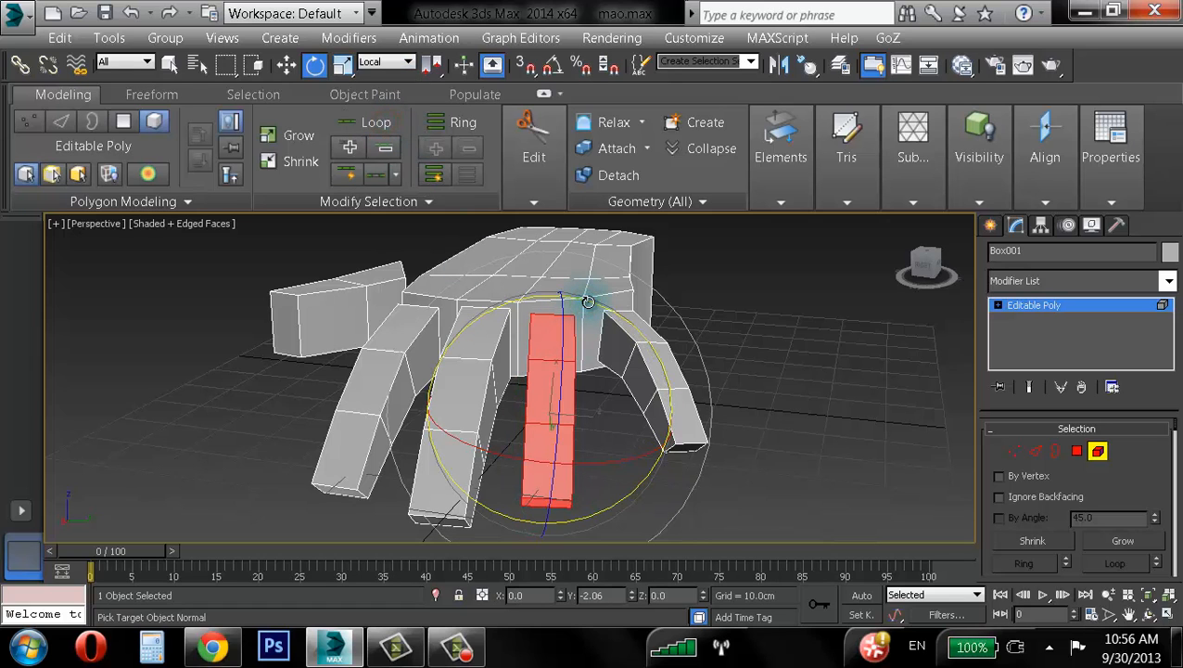
left_click_drag(588, 302, 584, 301)
- Select the index finger's element, rotate it slightly and deselect it
middle_click_drag(680, 249, 663, 282, "alt")
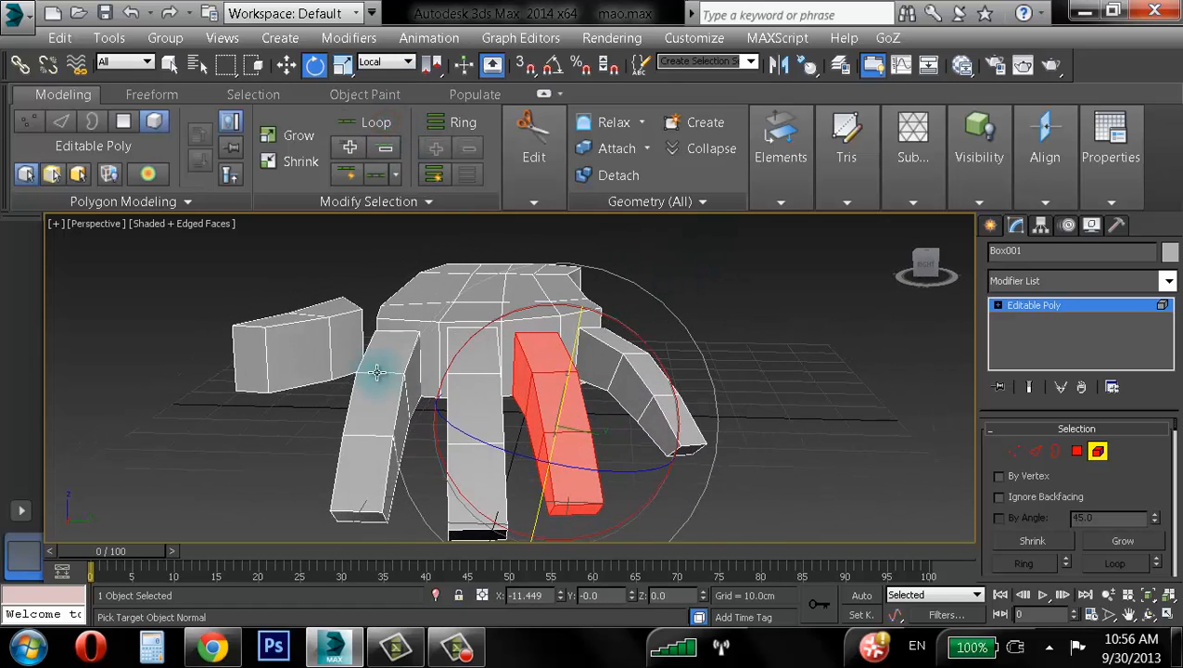
left_click(377, 372)
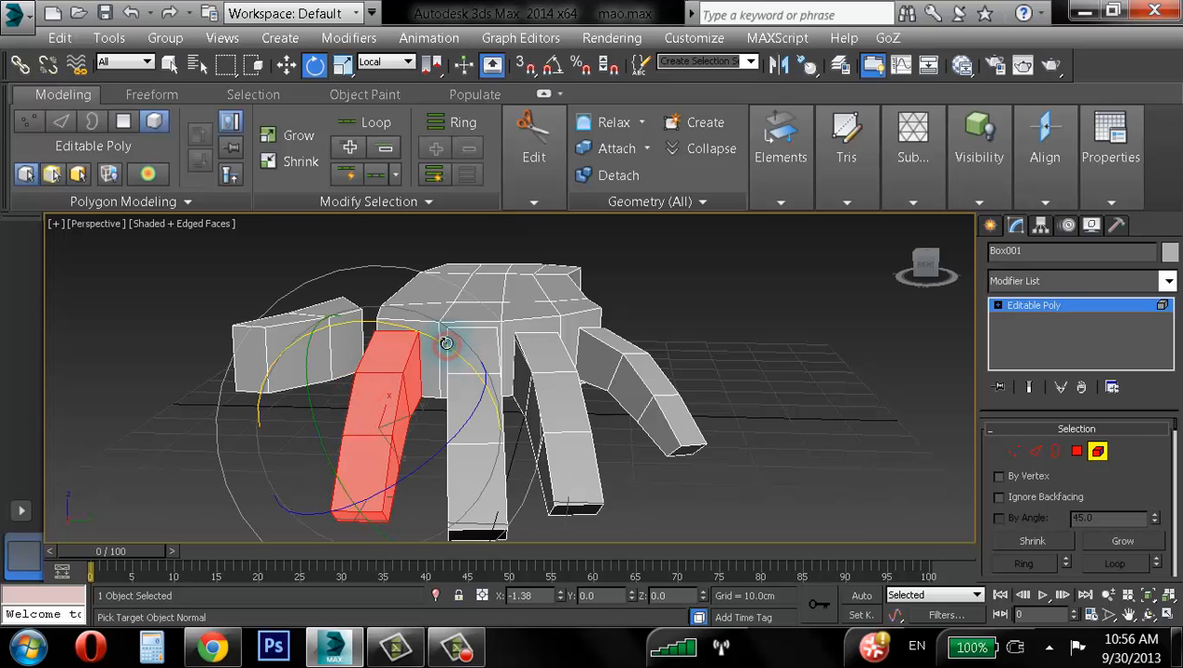
left_click_drag(446, 345, 446, 343)
left_click(737, 319)
- Move the little finger's element along Y to about 20.0 cm, closer to the ring finger
middle_click_drag(738, 321, 586, 370, "alt")
left_click(580, 370)
key("w")
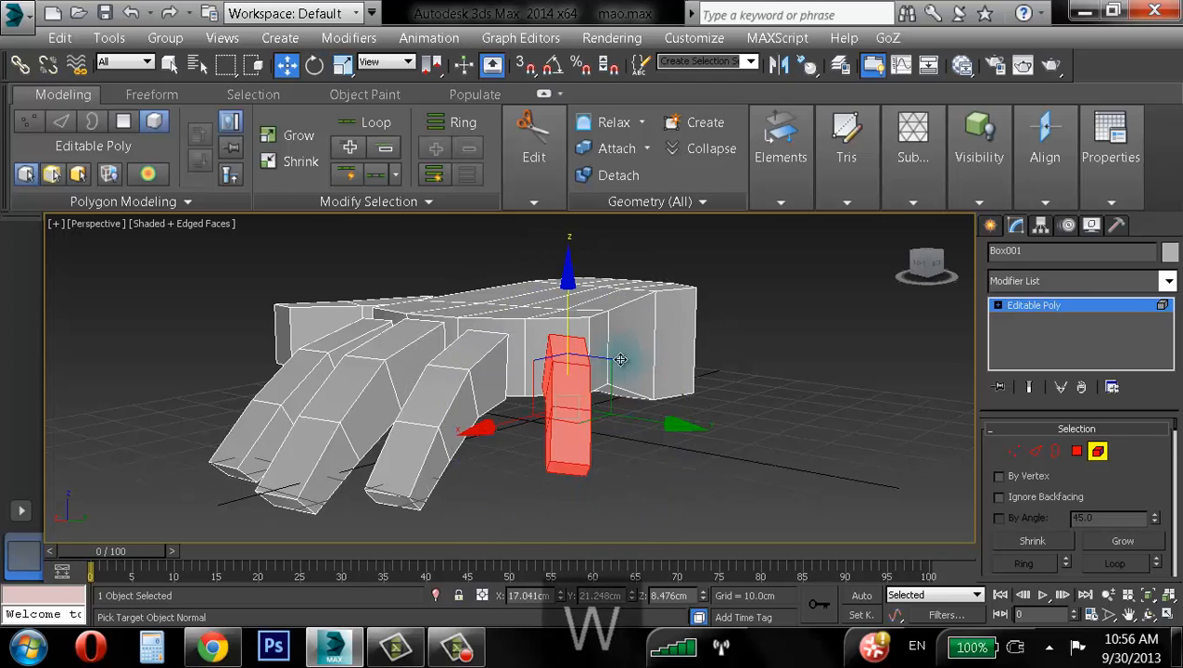
left_click_drag(604, 359, 592, 359)
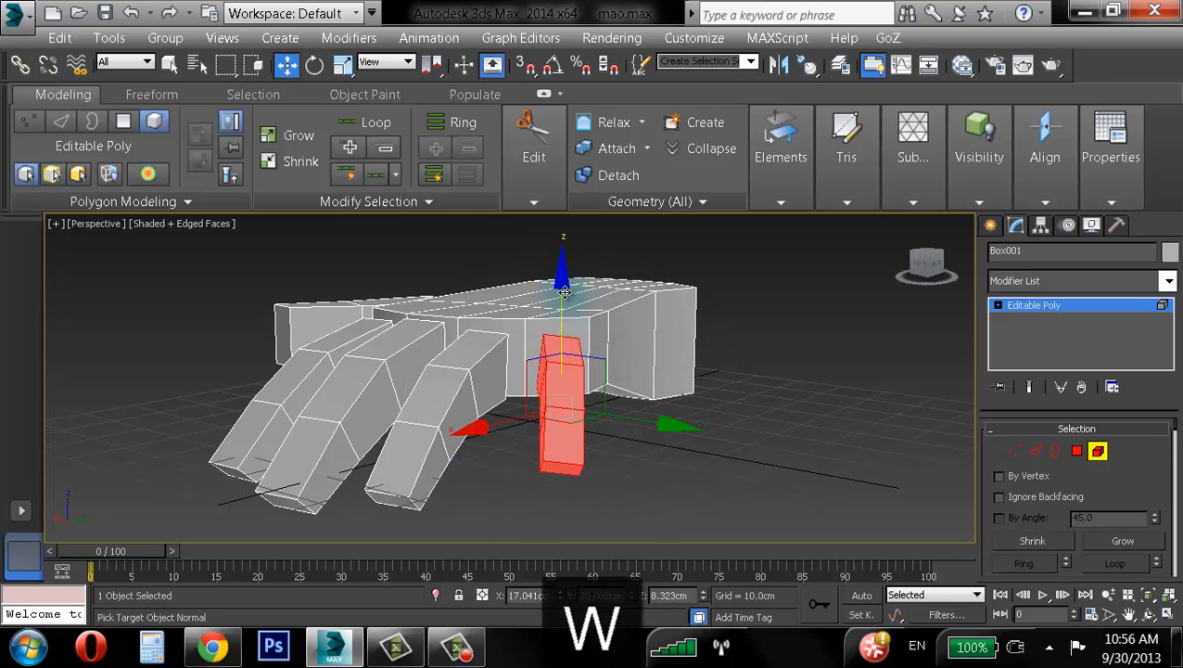
- Adjust the finger heights against the palm's upper edge, with the middle finger at about Z 7.19 cm and the little finger at about Z 9.06 cm
left_click(483, 357)
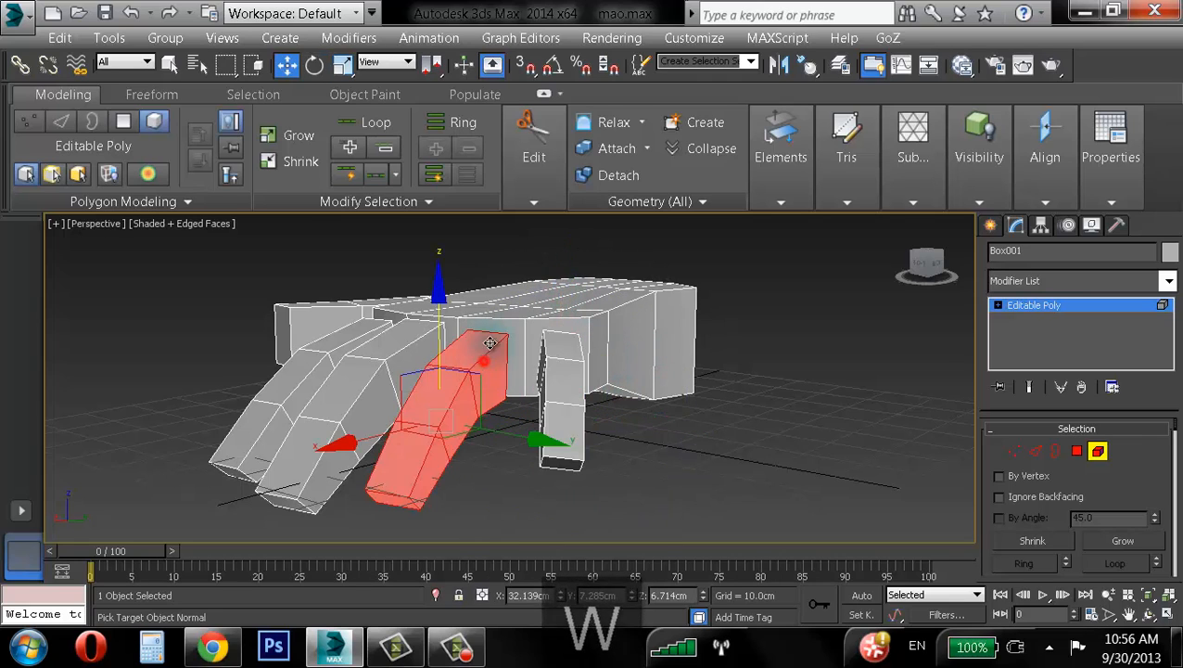
middle_click_drag(439, 288, 347, 362, "alt")
left_click_drag(352, 281, 355, 278)
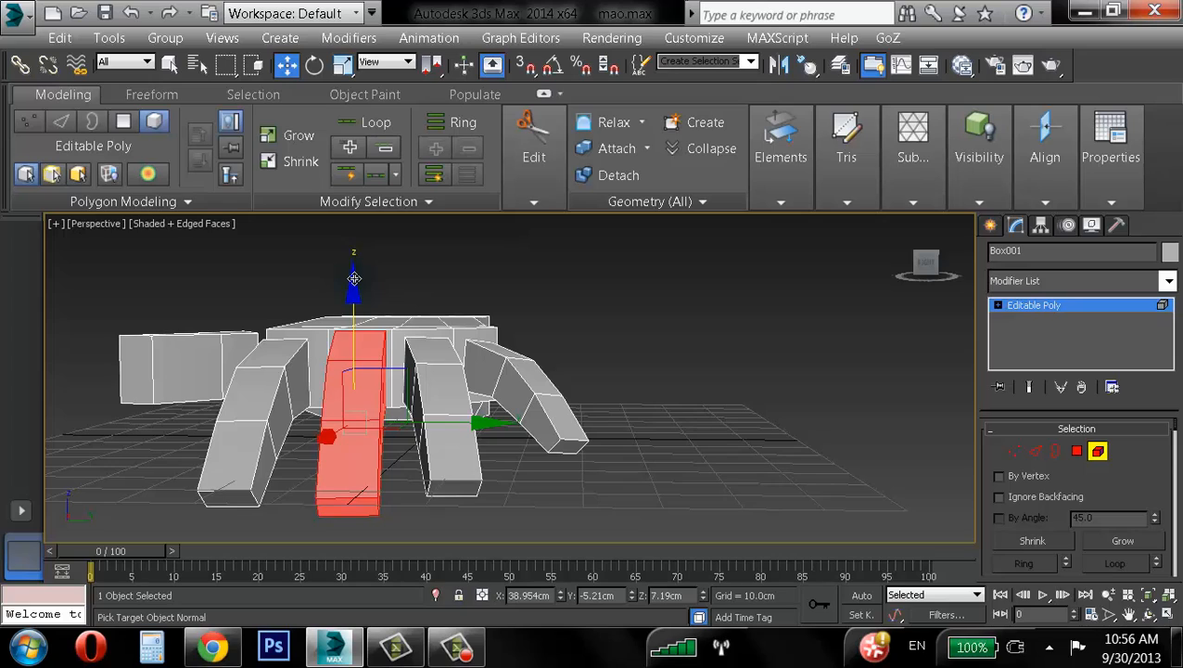
left_click(300, 353)
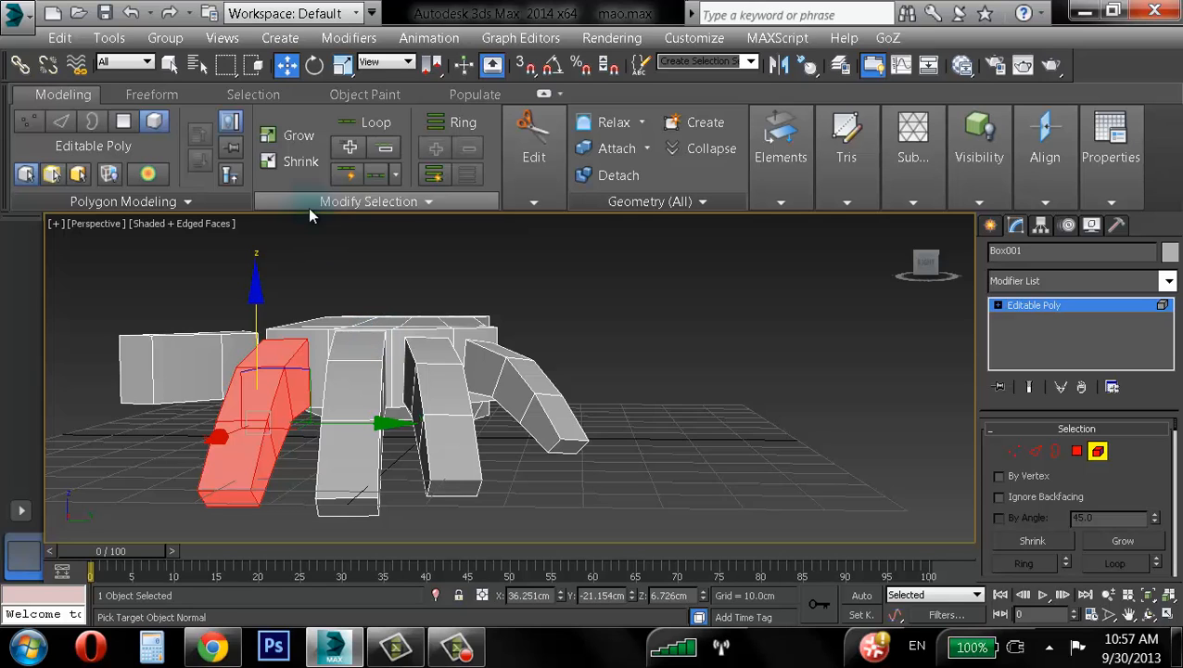
middle_click_drag(378, 451, 424, 433, "alt")
middle_click_drag(445, 375, 491, 369, "alt")
left_click(491, 369)
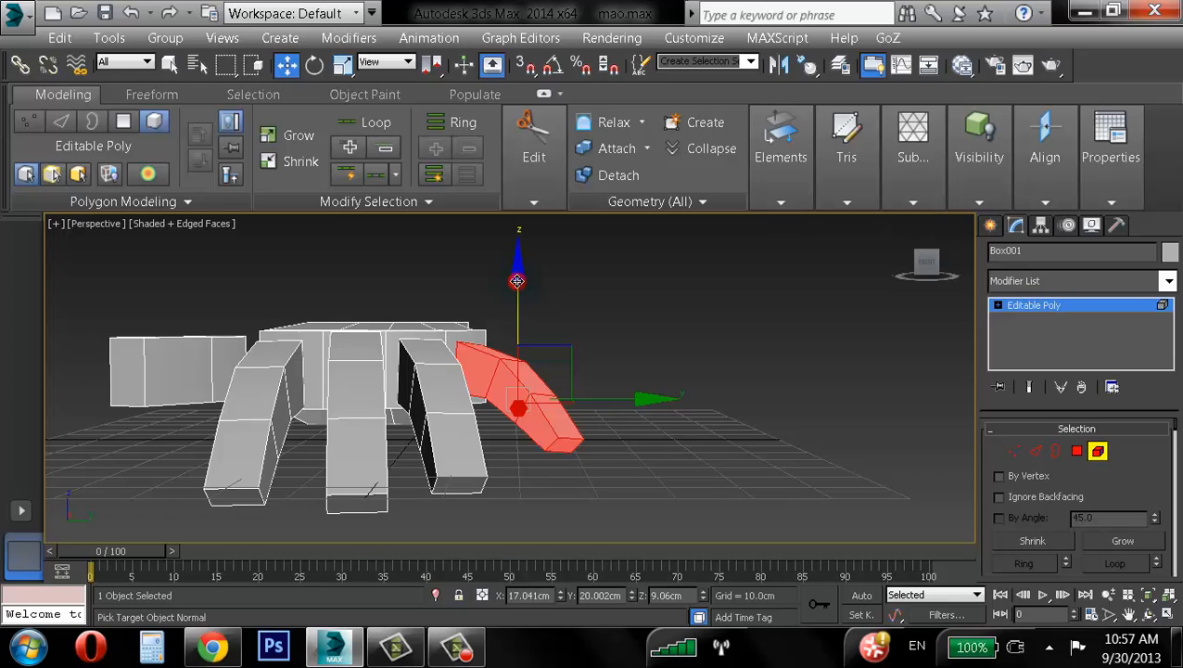
- Move the little finger's element slightly away from the palm's edge, leaving a gap between them
middle_click_drag(383, 328, 372, 394, "alt")
left_click(369, 458)
middle_click_drag(372, 394, 271, 491)
scroll(452, 443, "up", 3)
left_click(420, 318)
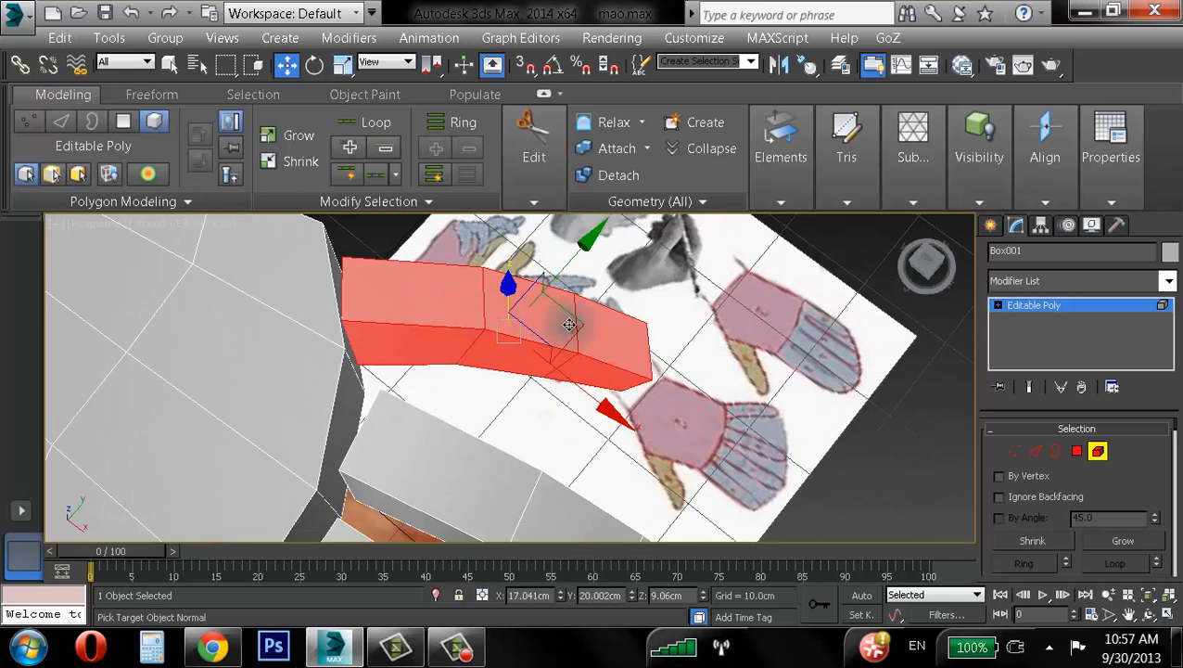
left_click_drag(577, 325, 603, 331)
middle_click_drag(596, 331, 438, 336, "alt")
- Select the little finger's base polygon together with the palm polygon facing it
left_click(224, 262)
left_click(124, 122)
middle_click_drag(362, 345, 389, 325, "alt")
left_click(387, 326)
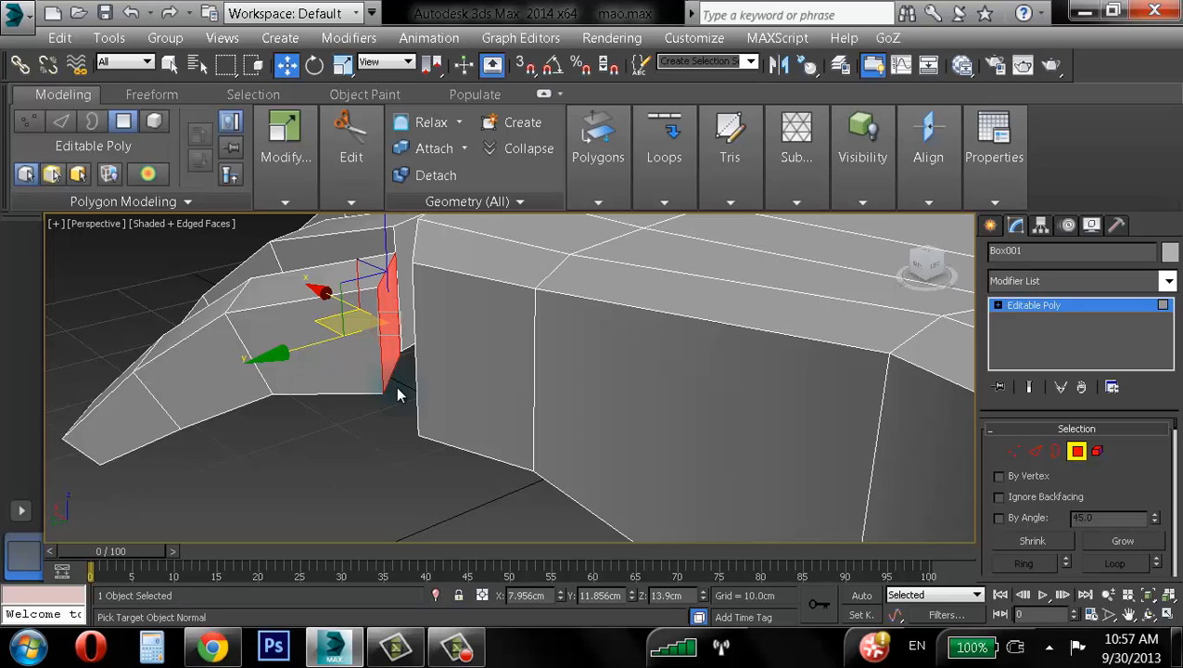
middle_click_drag(442, 352, 607, 483, "alt")
left_click(432, 325)
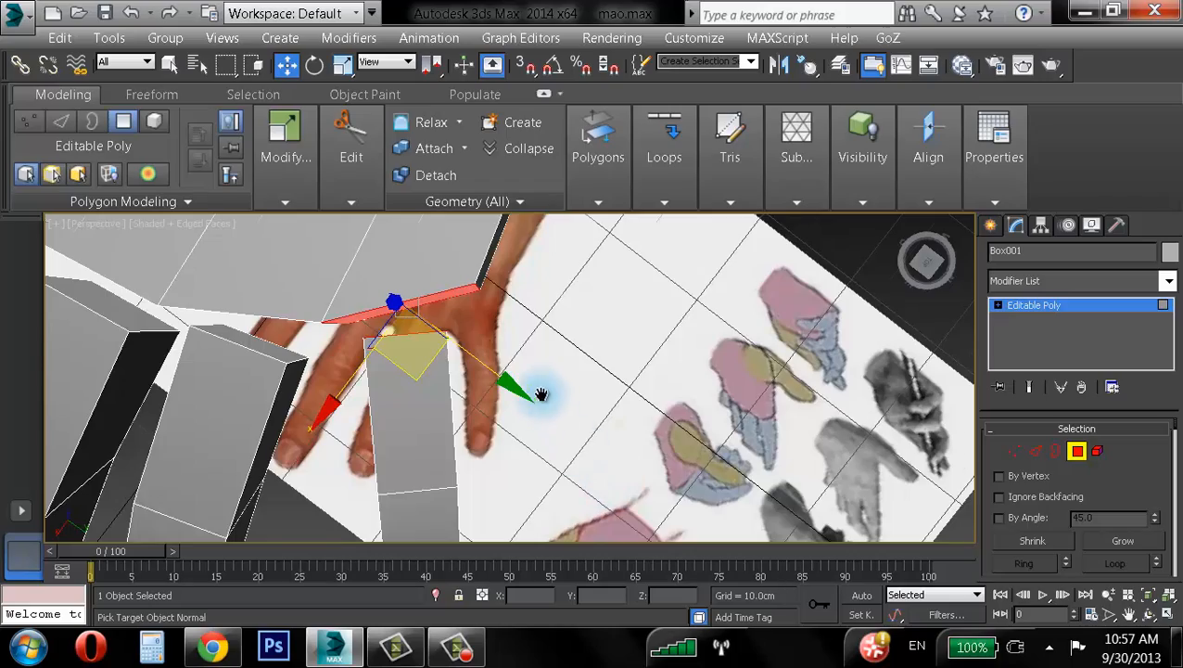
middle_click_drag(541, 396, 516, 427, "alt")
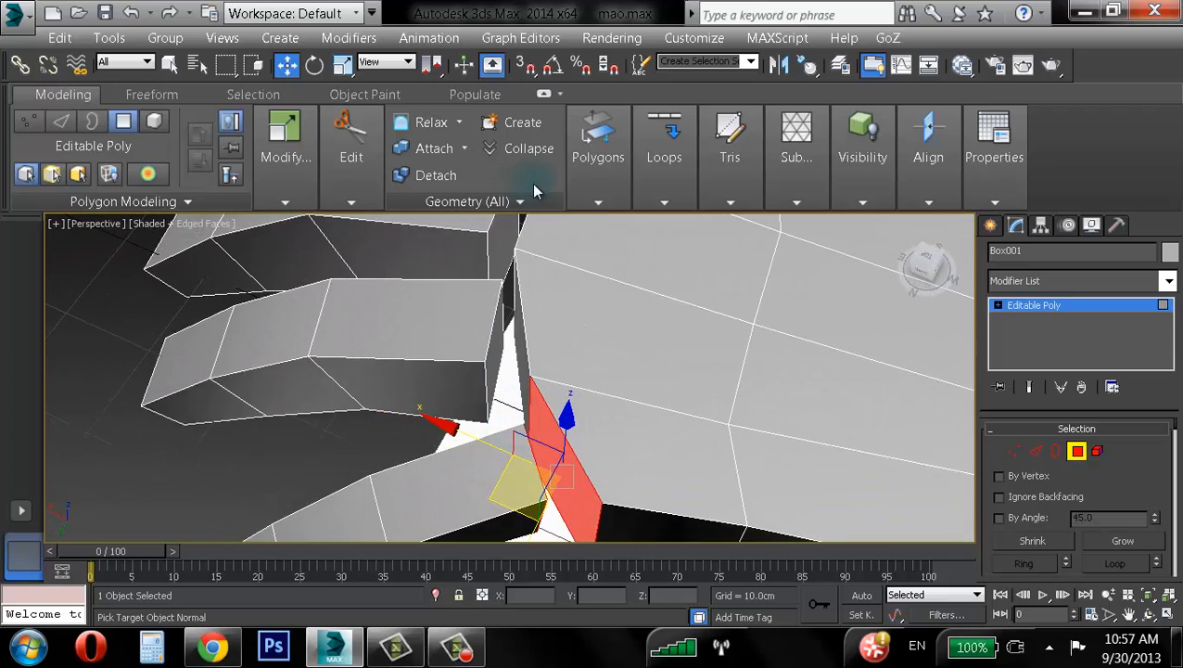
- Bridge the selected little finger and palm polygons with 1 segment, keeping the Bridge settings open for more pairs
left_click(598, 206)
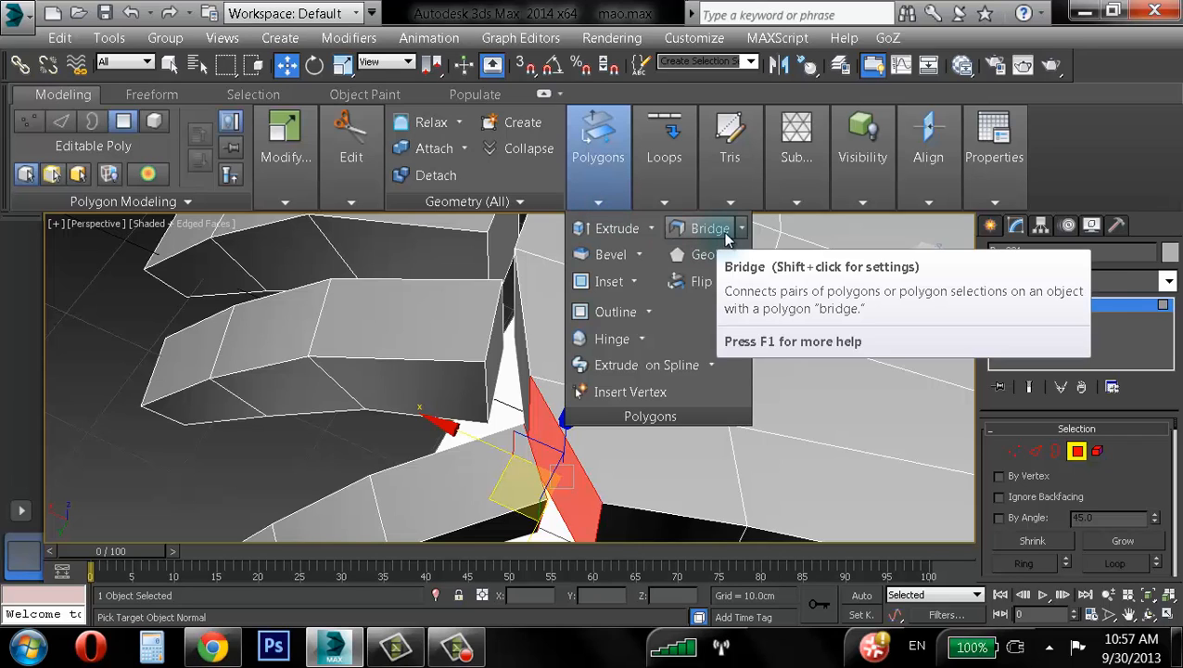
left_click(742, 228)
left_click(733, 255)
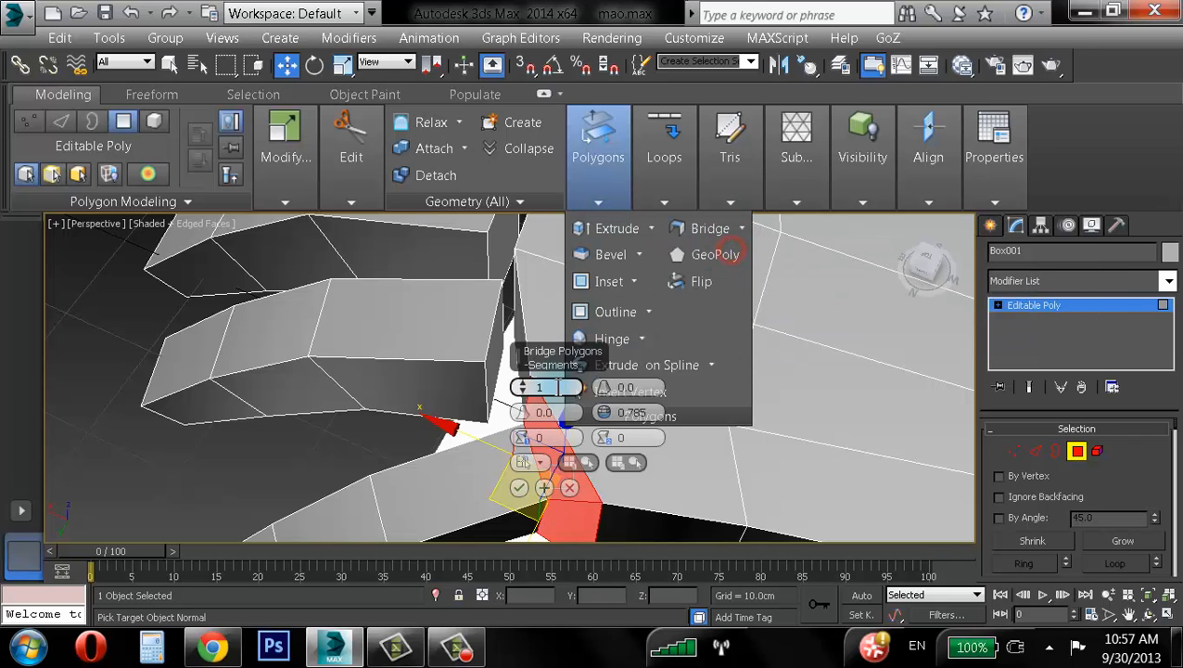
left_click_drag(556, 355, 815, 329)
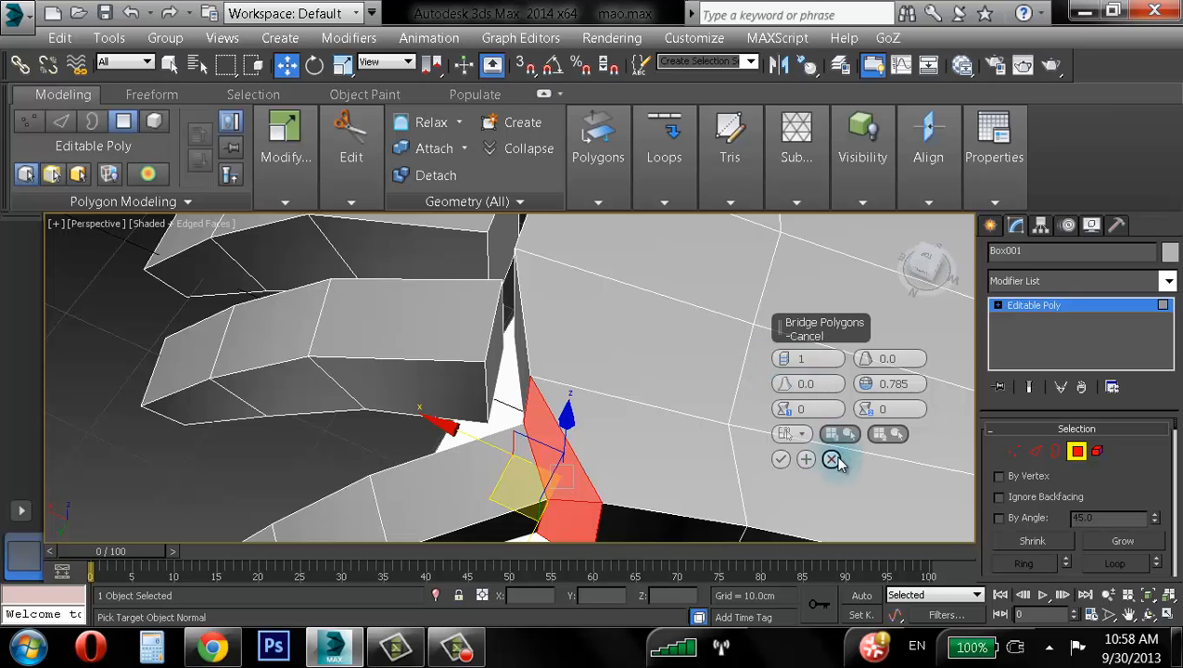
left_click(806, 459)
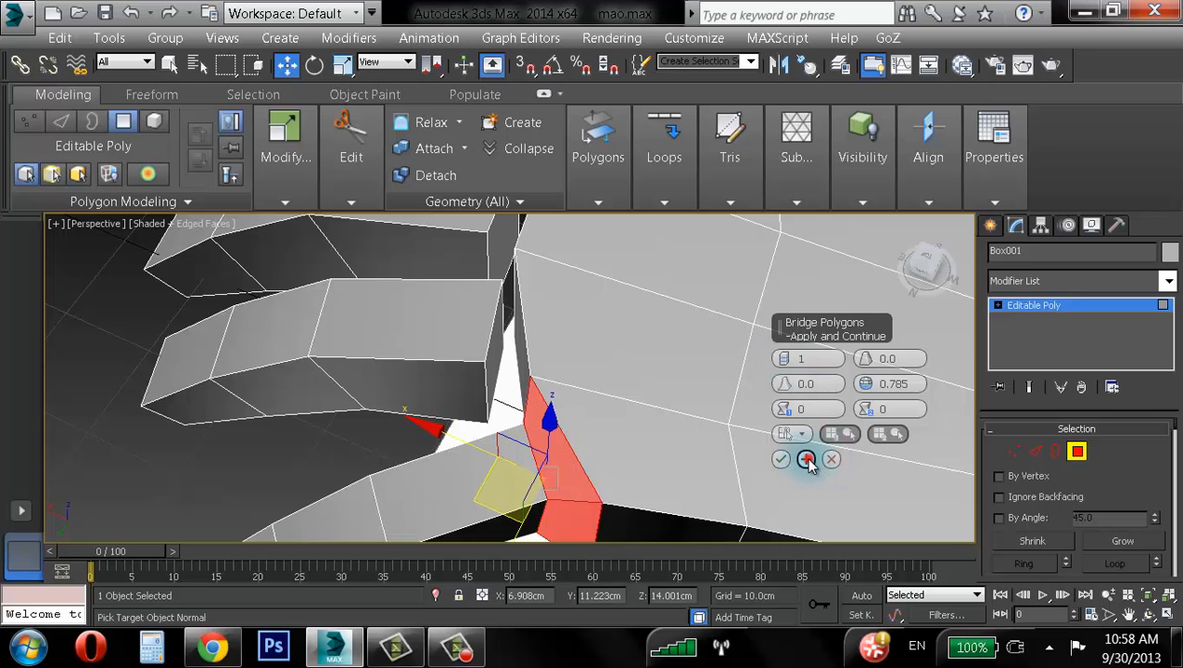
- Bridge the ring finger's base polygon to the facing palm polygon with 1 segment
left_click(498, 341)
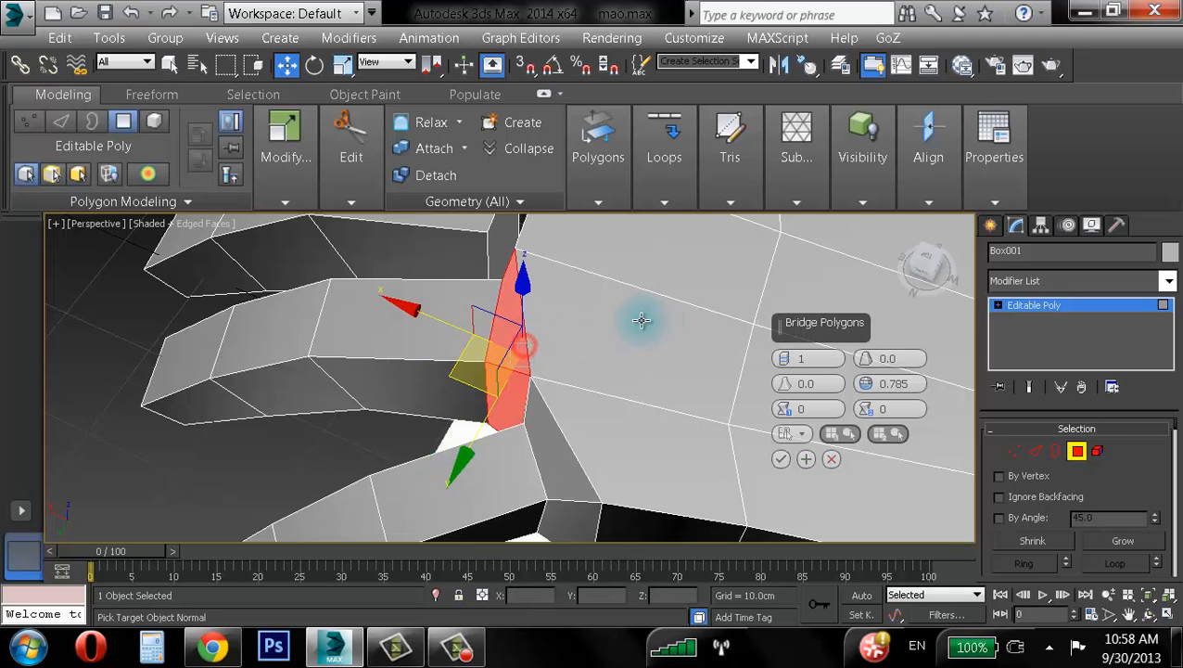
middle_click_drag(636, 318, 626, 366, "alt")
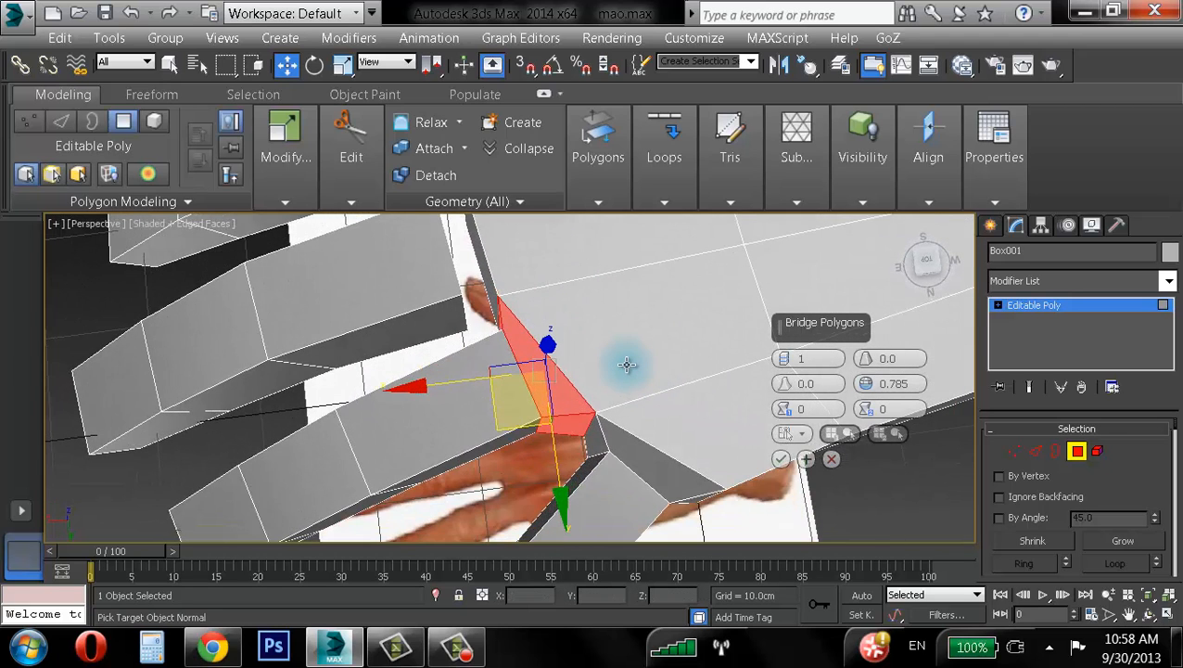
left_click(810, 462)
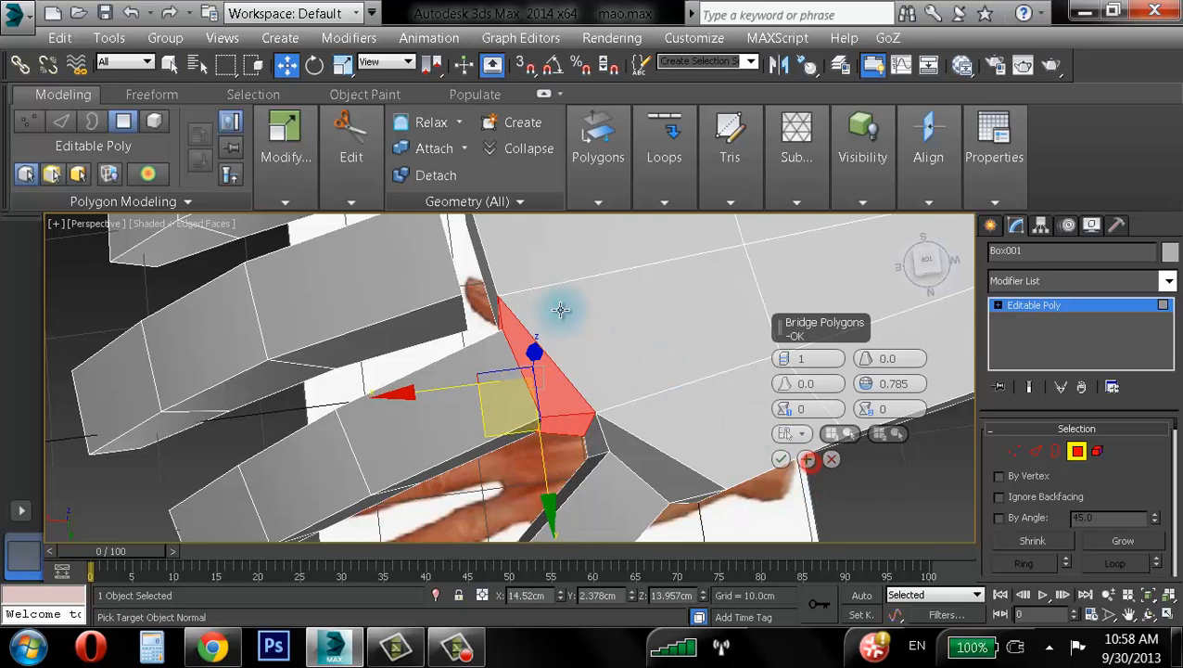
- Bridge the middle and index fingers' base polygons to the palm with 1 segment each and finish bridging
middle_click_drag(562, 309, 526, 306)
left_click(554, 365)
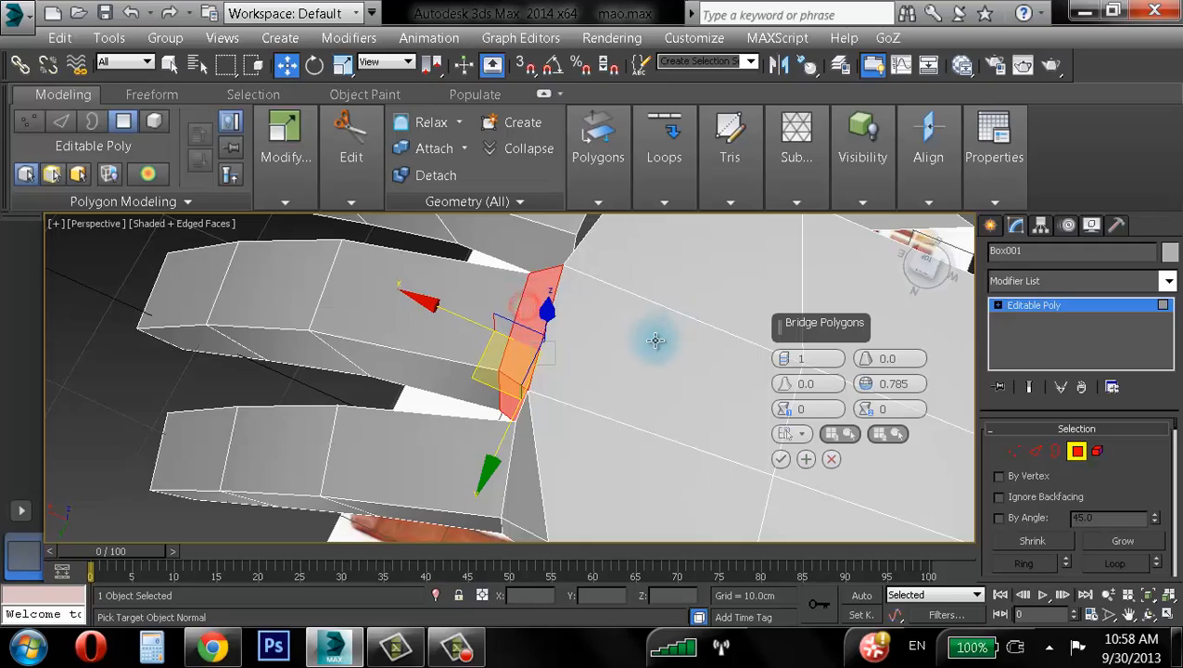
middle_click_drag(655, 339, 725, 374, "alt")
middle_click_drag(603, 299, 512, 384, "alt")
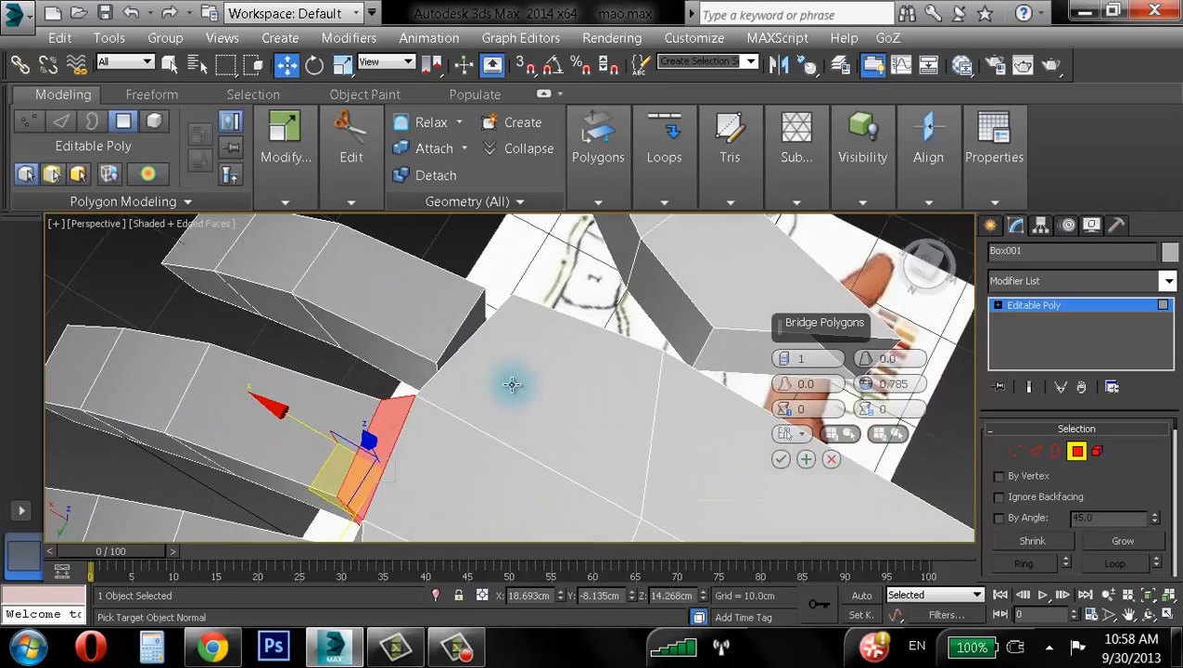
middle_click_drag(463, 331, 585, 343, "alt")
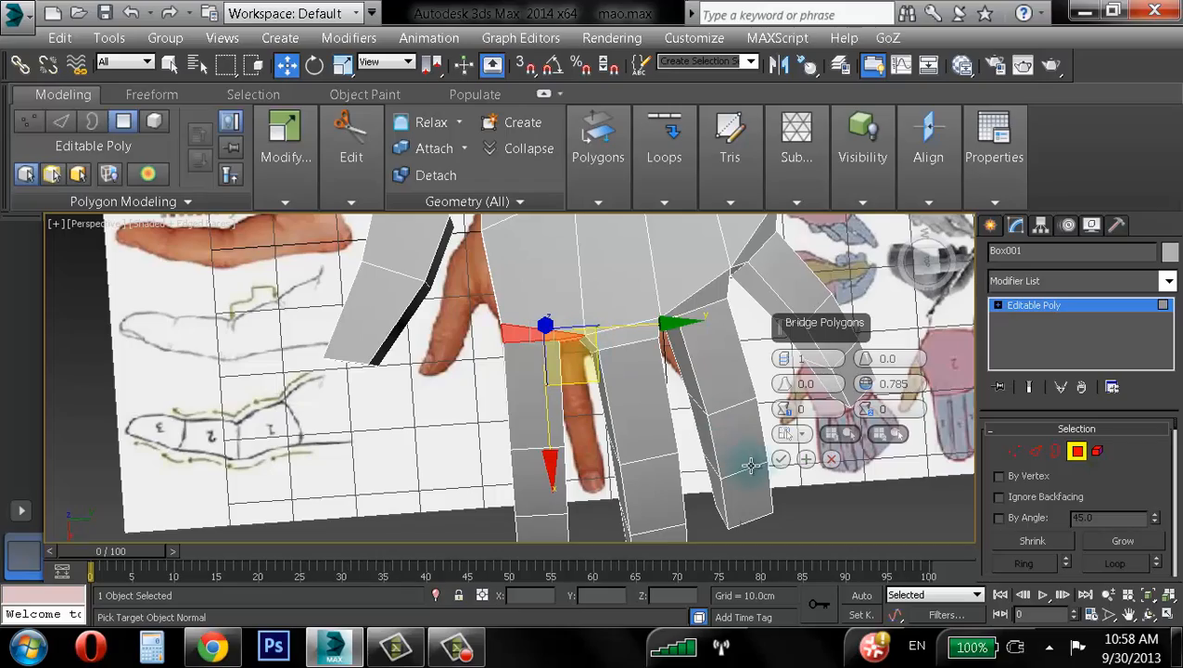
left_click(781, 460)
- Delete the palm's side polygon that faces the thumb
middle_click_drag(774, 462, 448, 409, "alt")
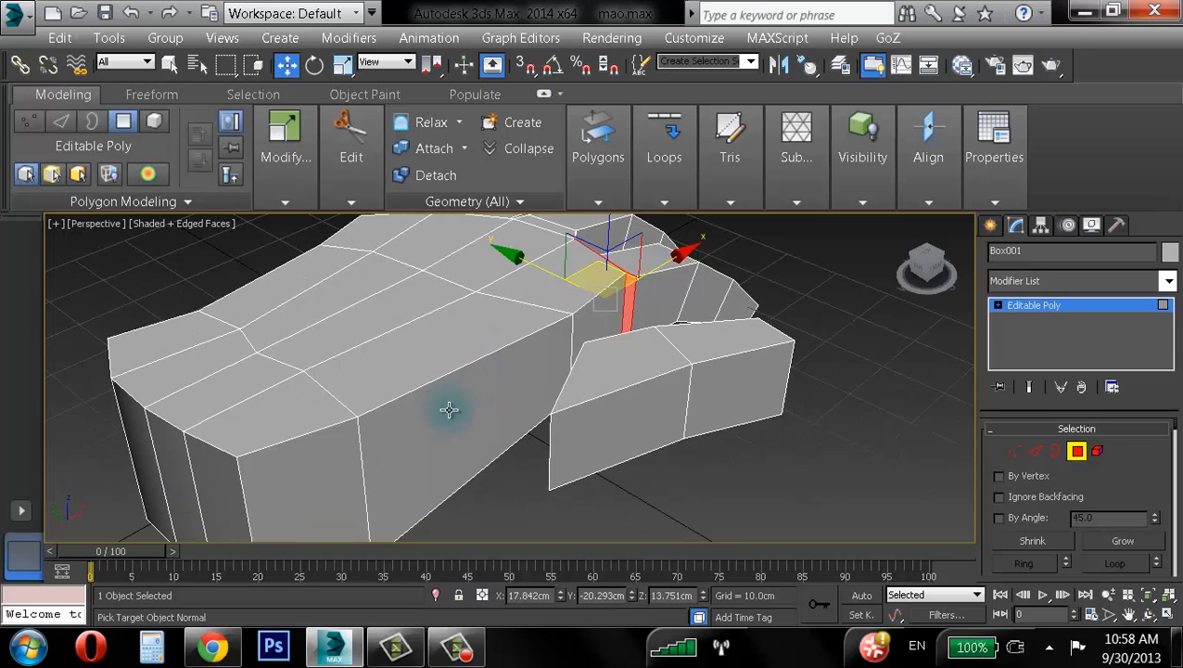
left_click(449, 409)
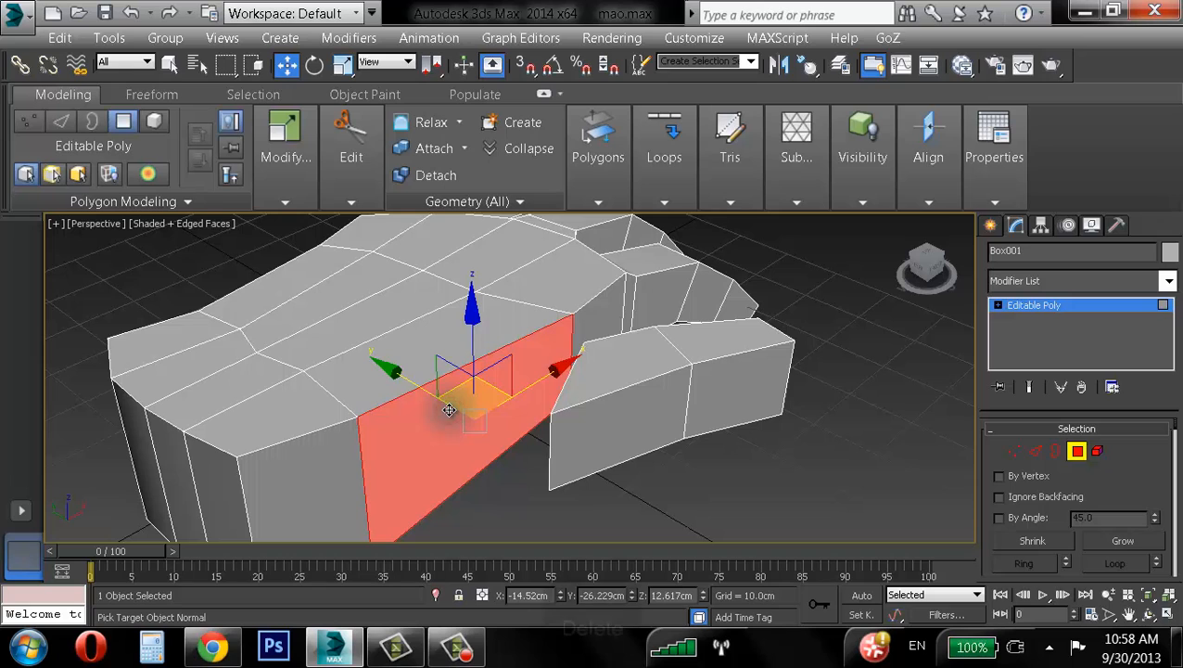
key("Delete")
- Try to bridge the border of the palm's side opening to the thumb's open base border with 1 segment
key("4")
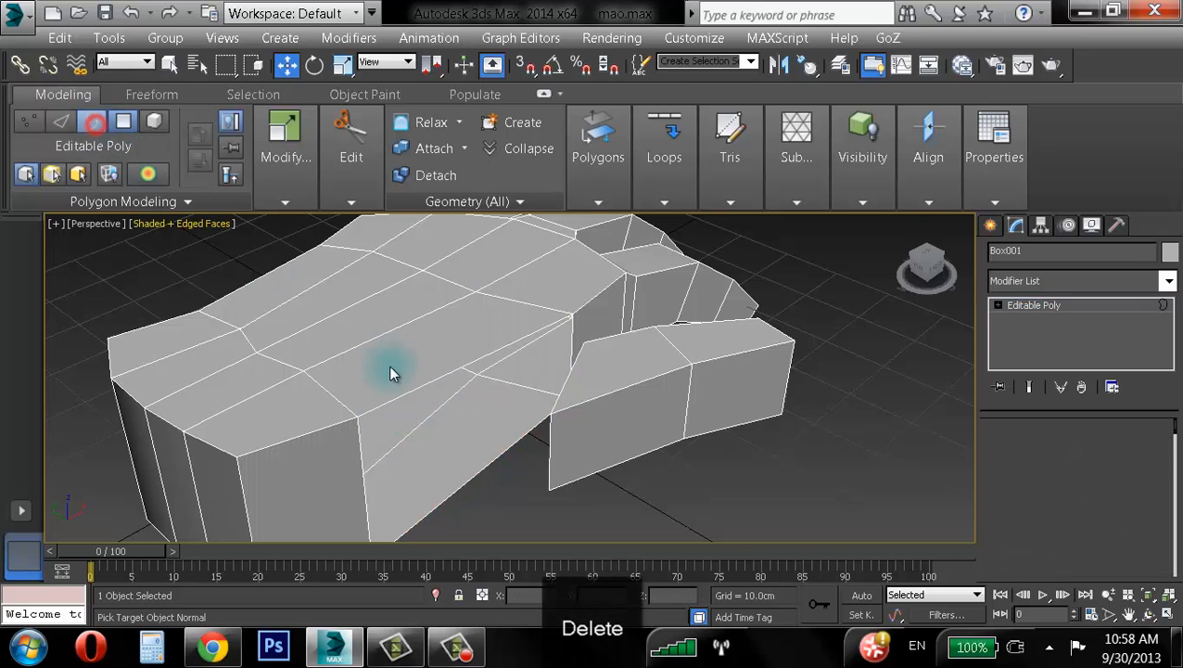
key("3")
left_click(560, 384)
middle_click_drag(560, 384, 636, 385, "alt")
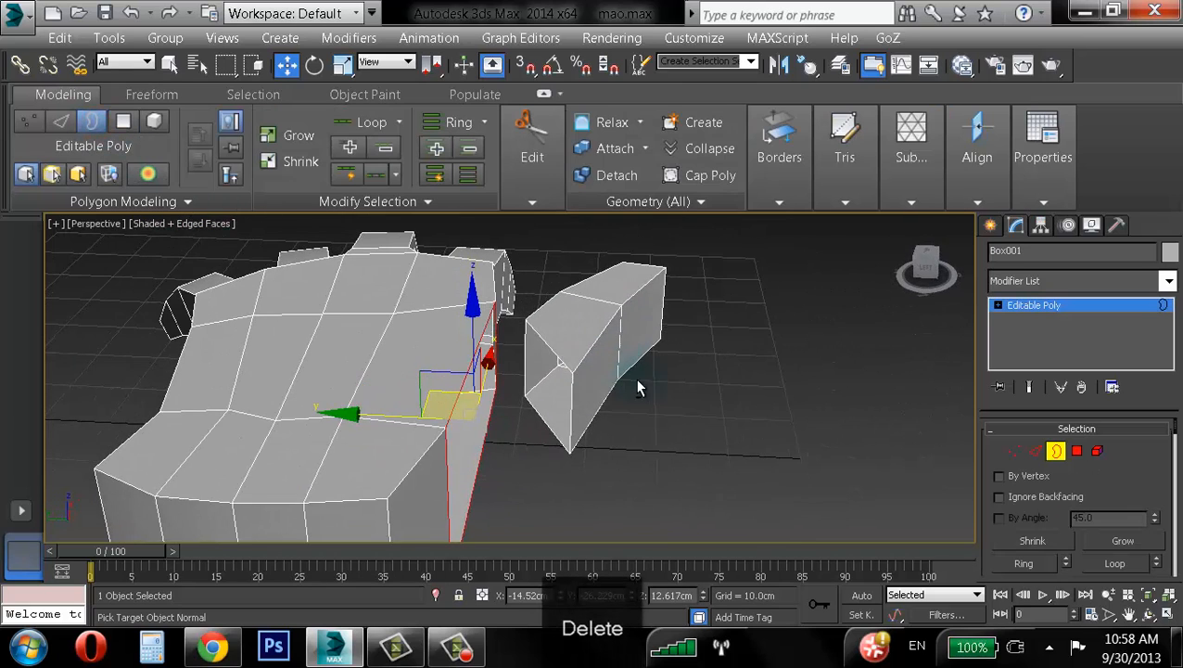
left_click(553, 350, "ctrl")
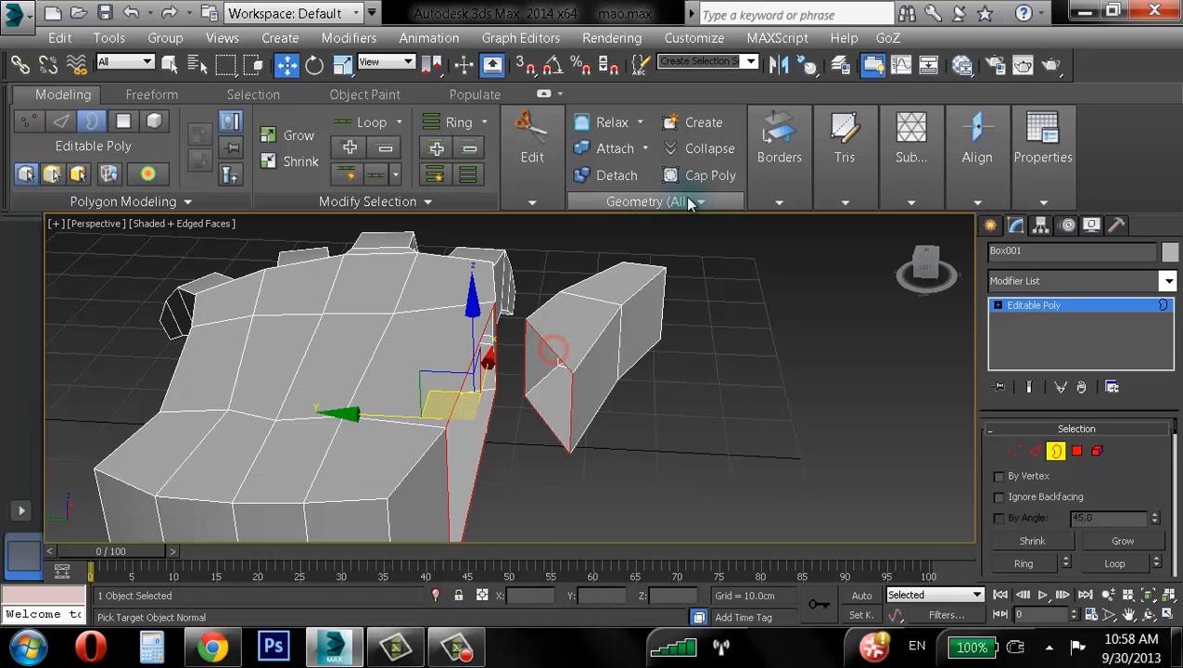
left_click(779, 202)
left_click(931, 229)
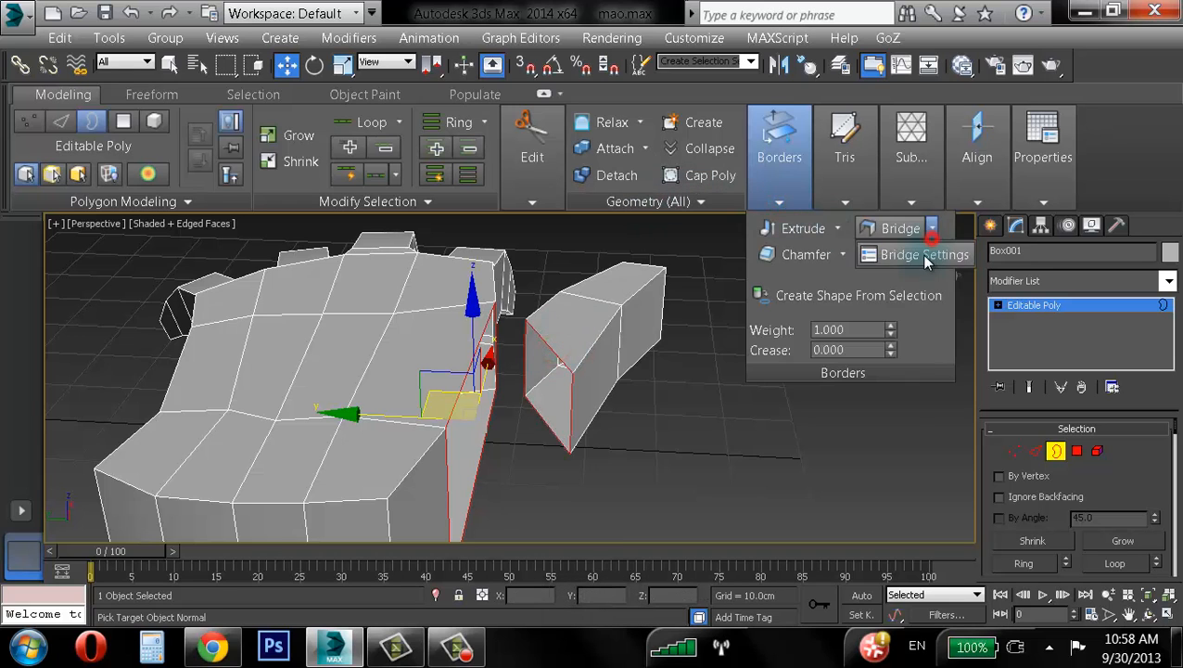
left_click(921, 255)
middle_click_drag(596, 401, 547, 408, "alt")
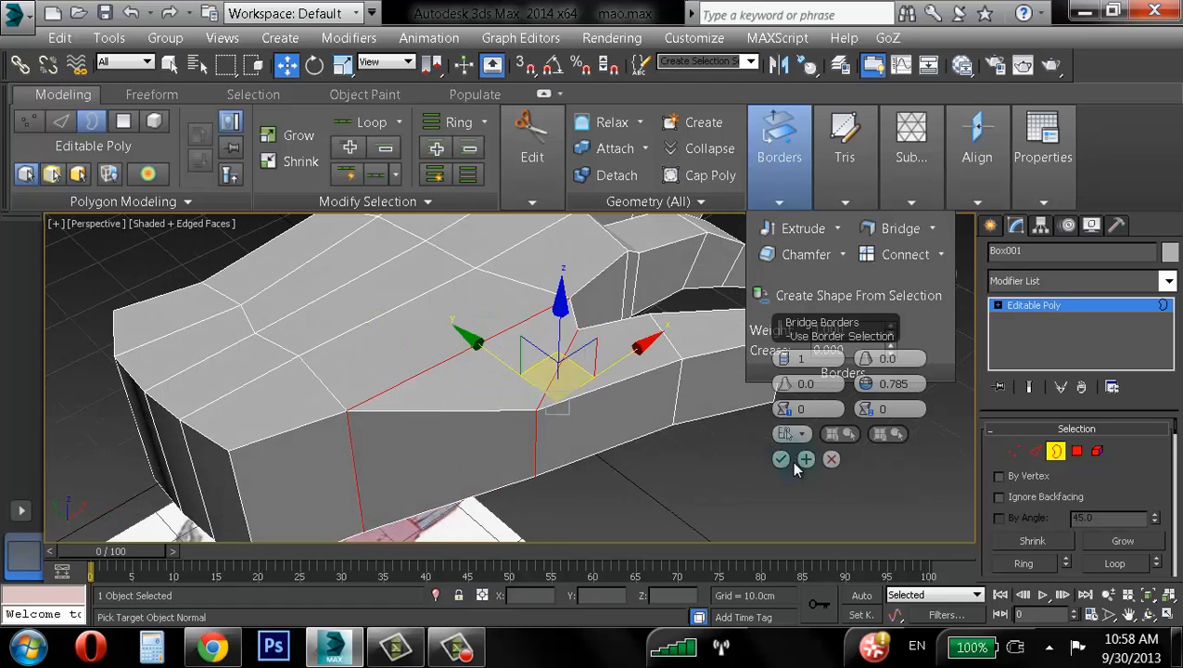
left_click(839, 460)
middle_click_drag(635, 380, 463, 351, "alt")
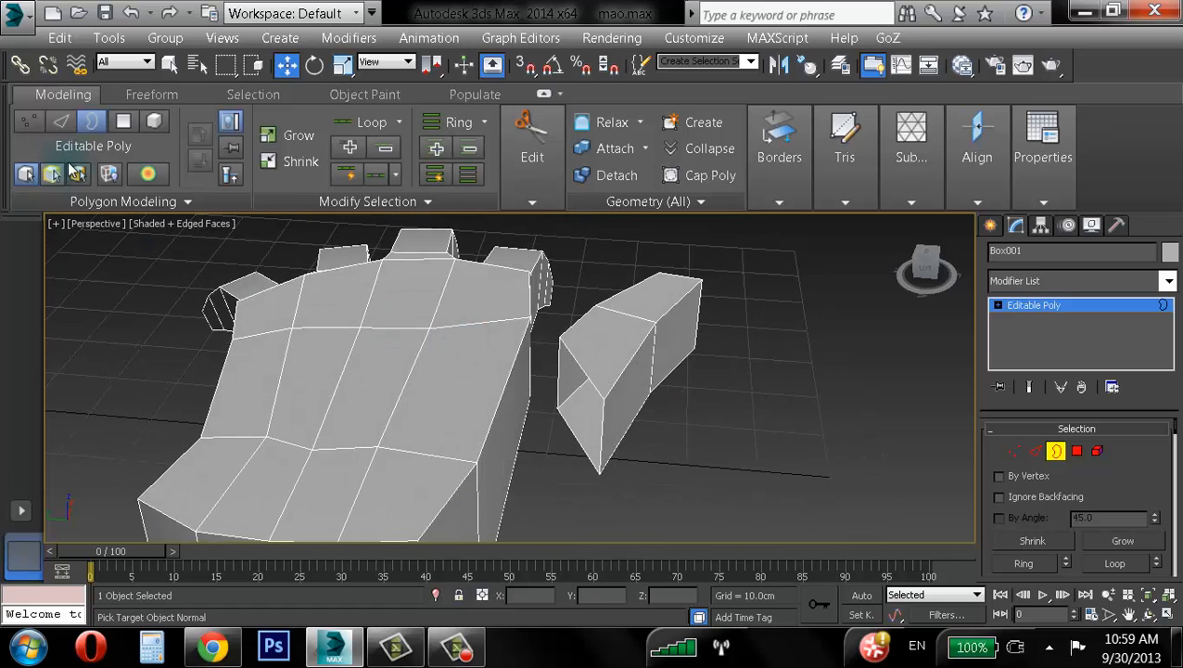
- Cap the open border at the thumb's base with a polygon
left_click(585, 380)
middle_click_drag(584, 380, 682, 339, "alt")
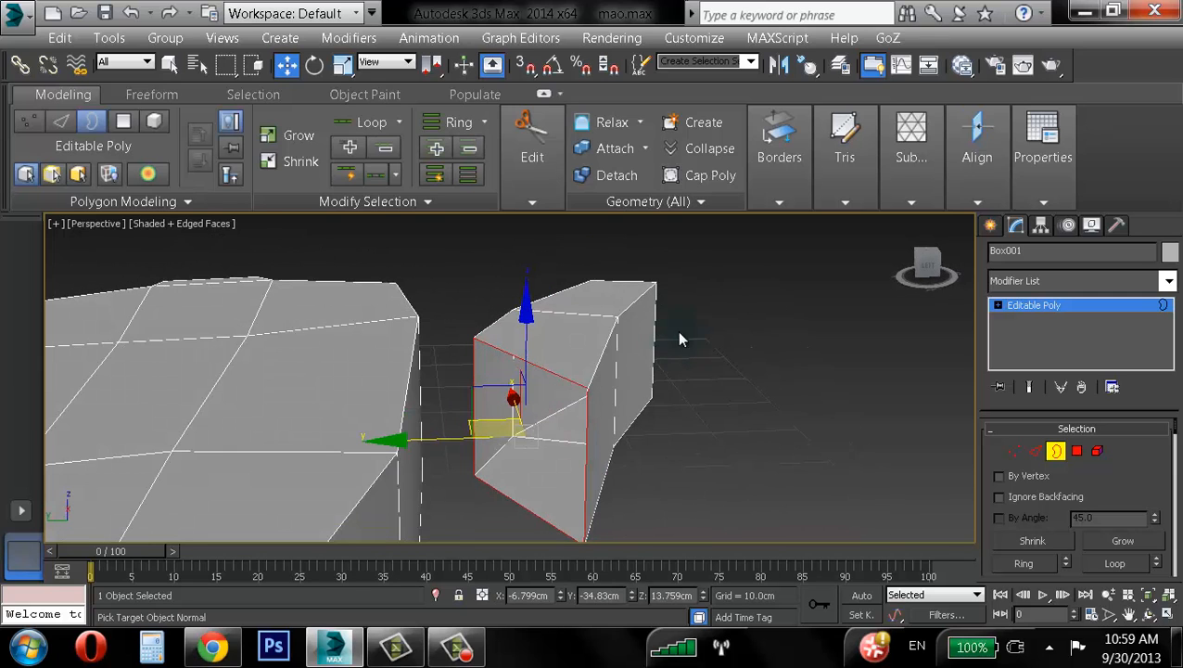
left_click(700, 174)
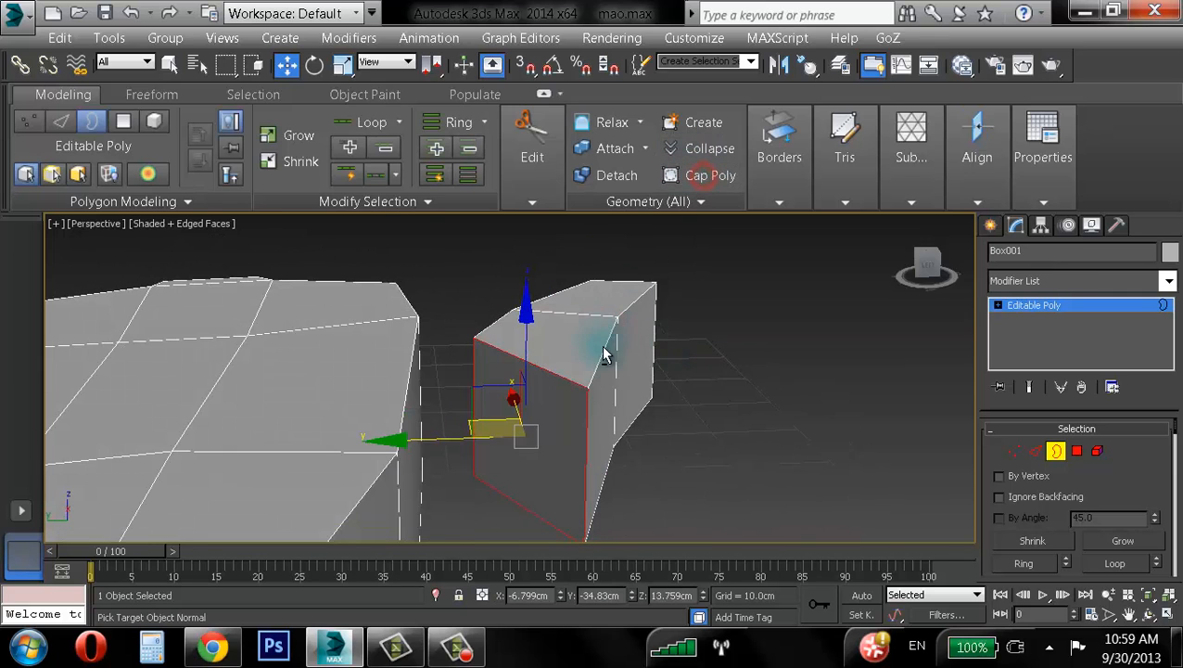
- Bridge the palm's side polygon to the thumb's capped base polygon with 1 segment
middle_click_drag(605, 355, 674, 338, "alt")
left_click(135, 128)
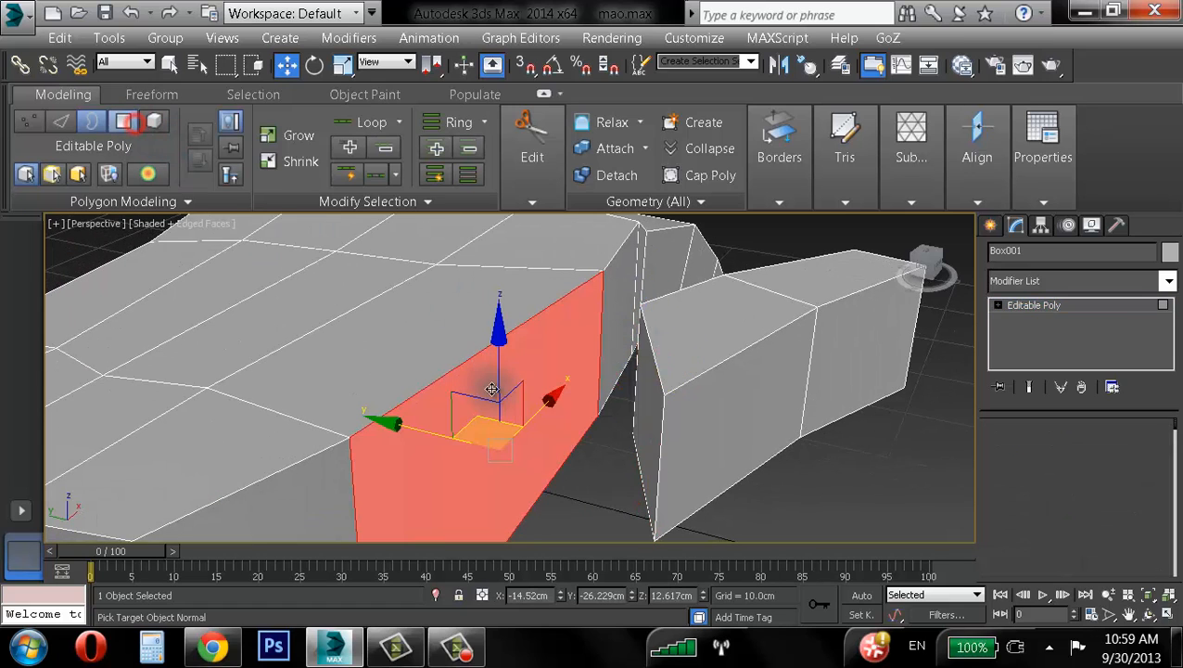
middle_click_drag(659, 414, 726, 356, "alt")
left_click(616, 201)
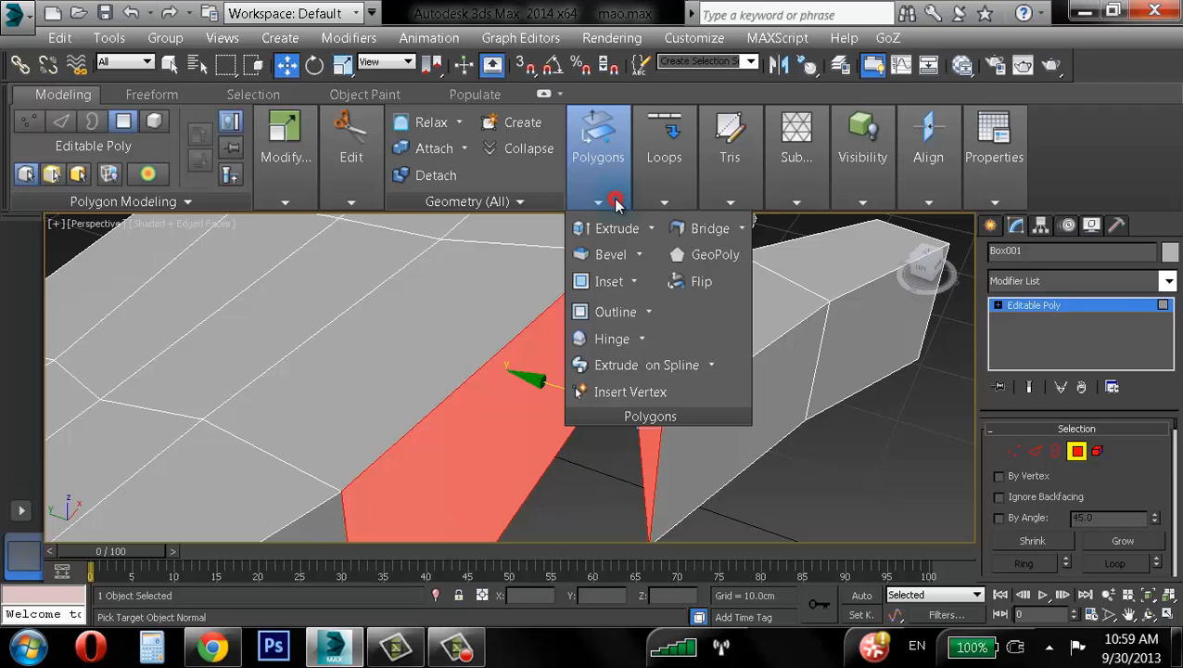
left_click(739, 229)
left_click(724, 253)
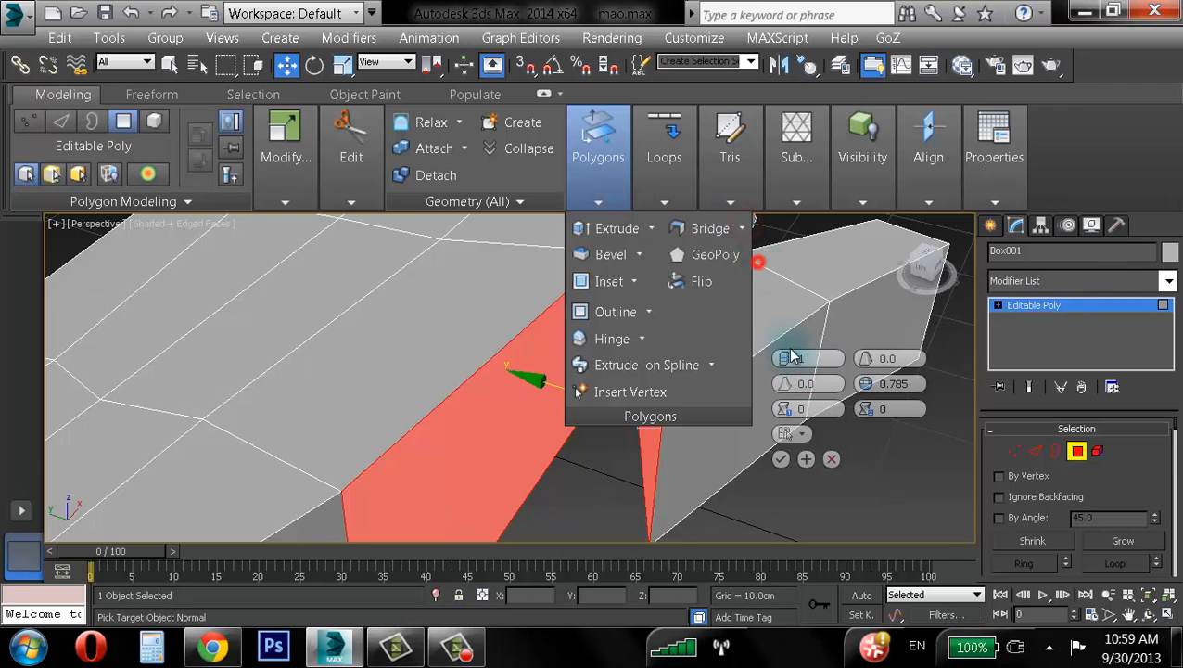
left_click(783, 462)
- Undo the thumb-to-palm bridge and the cap on the thumb's base
middle_click_drag(640, 394, 508, 326, "alt")
scroll(573, 391, "down", 3)
left_click(246, 283)
middle_click_drag(430, 332, 600, 375, "alt")
scroll(600, 346, "down", 4)
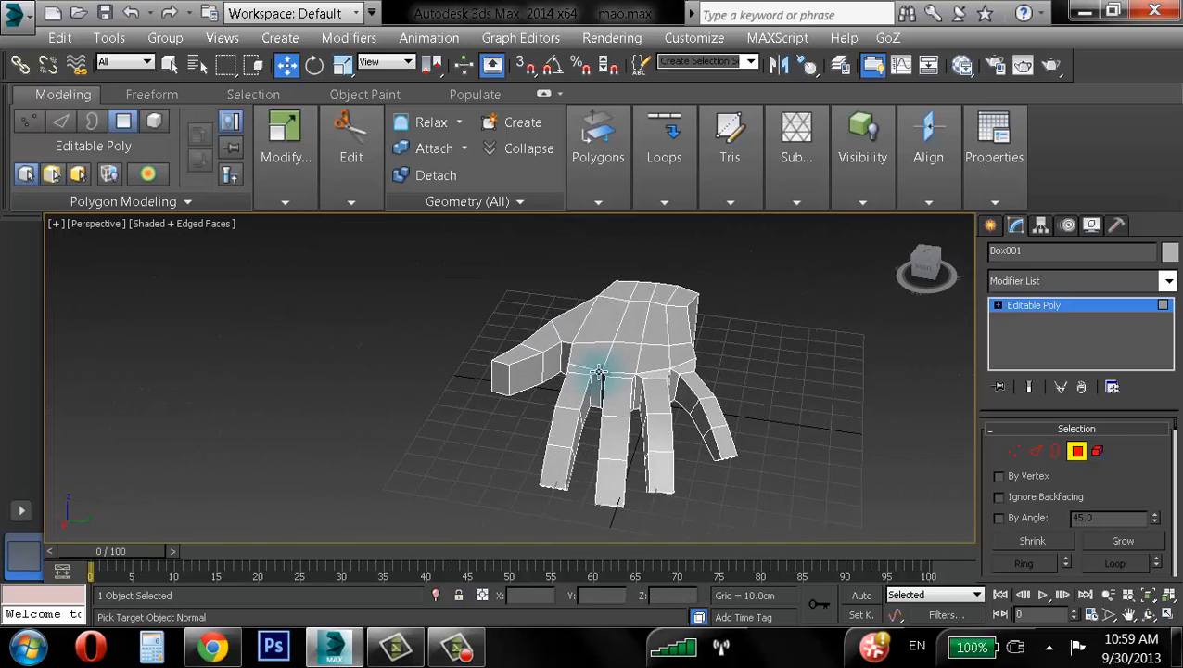
left_click(600, 372)
mouse_move(677, 400)
middle_mouse_down("alt")
mouse_move(698, 375)
mouse_move(635, 351)
mouse_move(666, 400)
middle_mouse_up("alt")
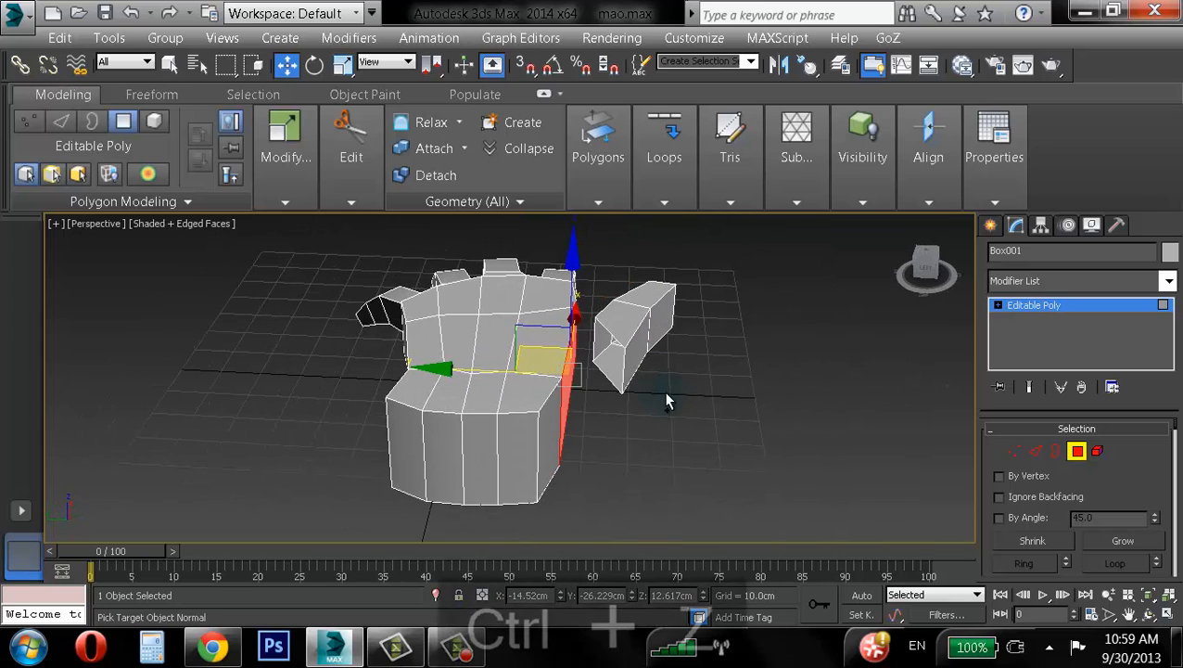
key("ctrl+z")
- Select the thumb's open base border and close it with Cap Poly
left_click(90, 123)
middle_click_drag(617, 366, 658, 381)
scroll(794, 417, "up", 5)
middle_click_drag(552, 391, 650, 454)
left_click(726, 417)
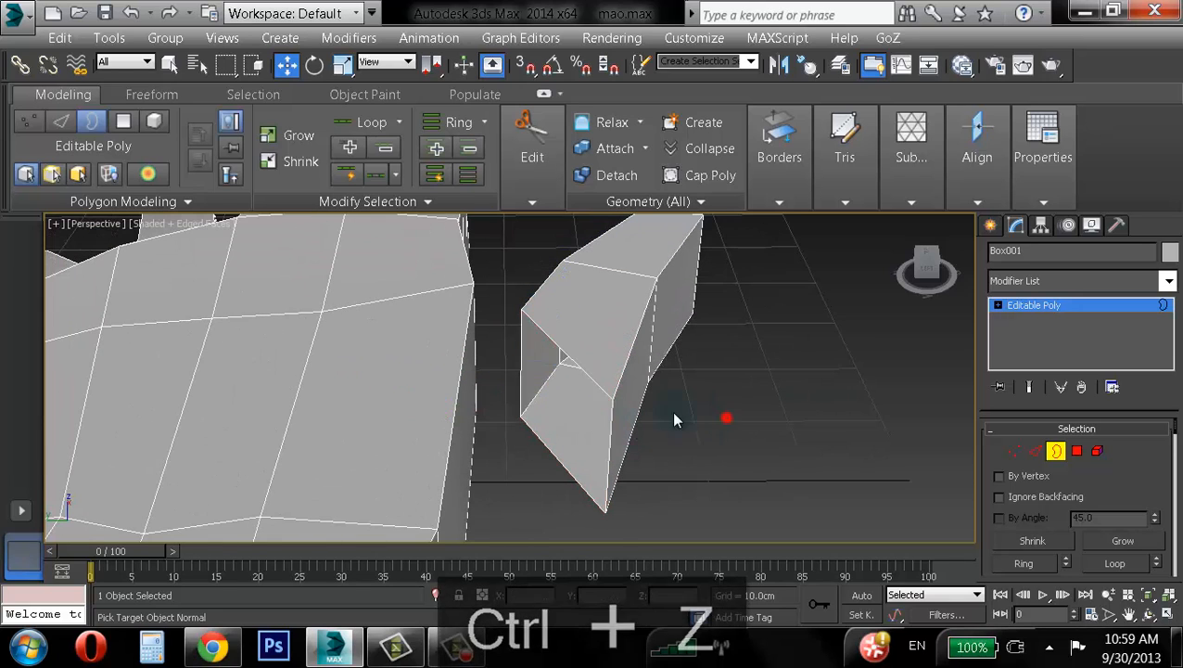
left_click(598, 383)
left_click(689, 180)
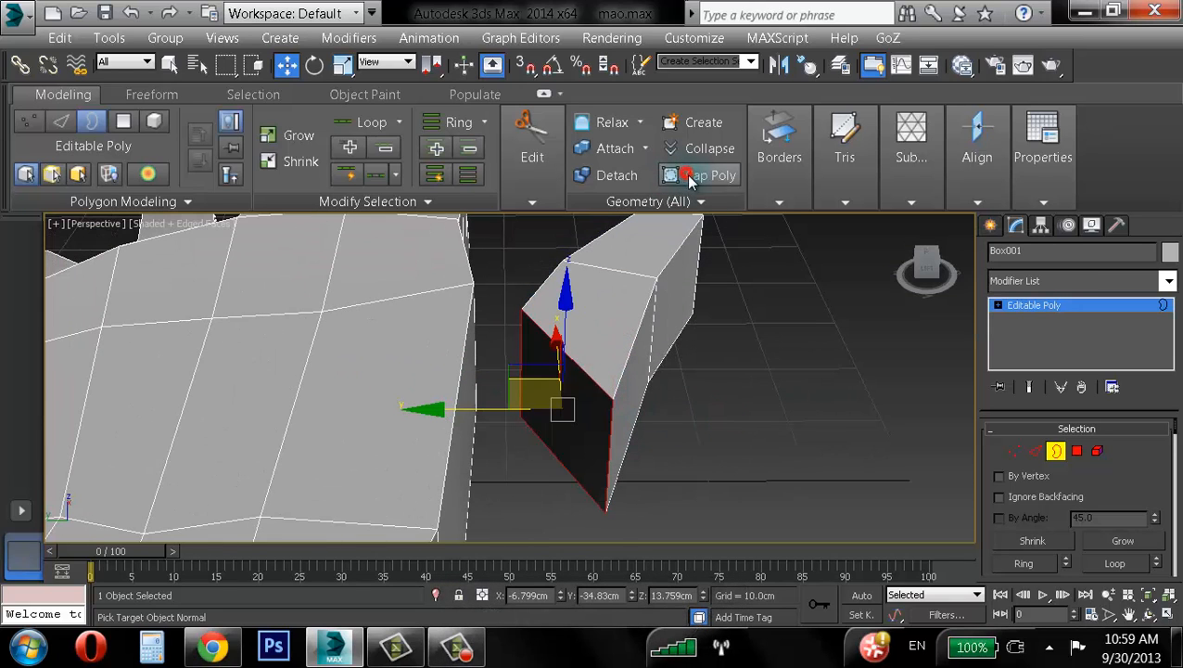
left_click(742, 357)
- Delete the two adjacent middle polygons on the broad upper face of the palm
middle_click_drag(602, 400, 529, 401, "alt")
key("4")
left_click(476, 368)
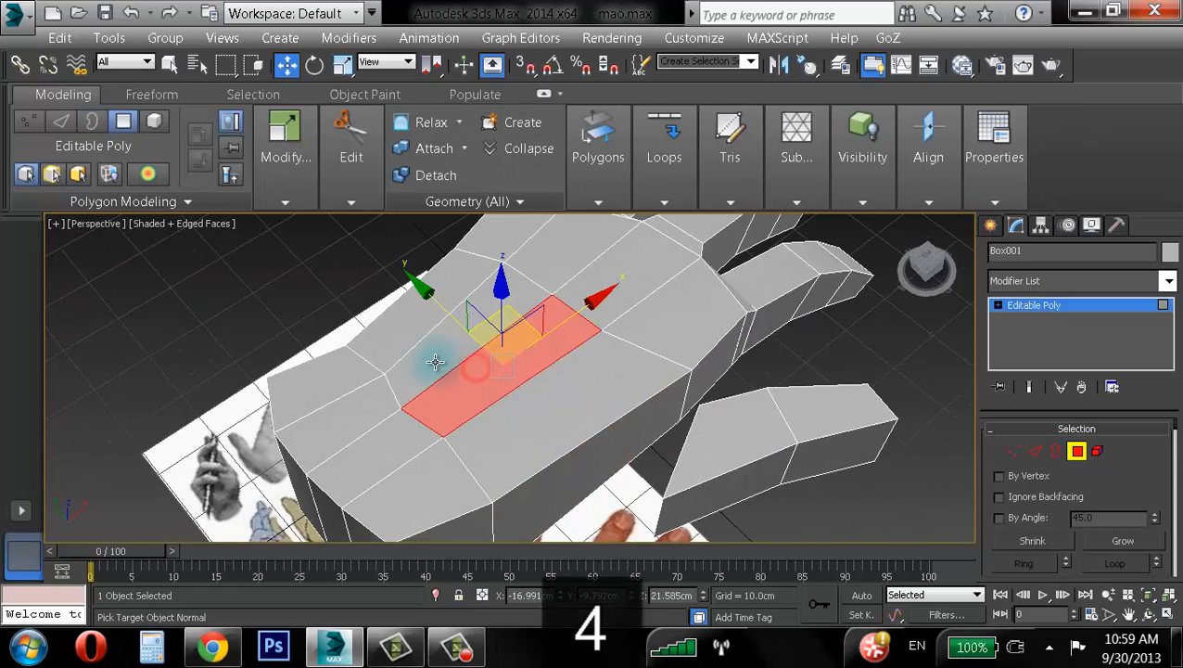
left_click(430, 362, "ctrl")
middle_click_drag(529, 391, 614, 428, "alt")
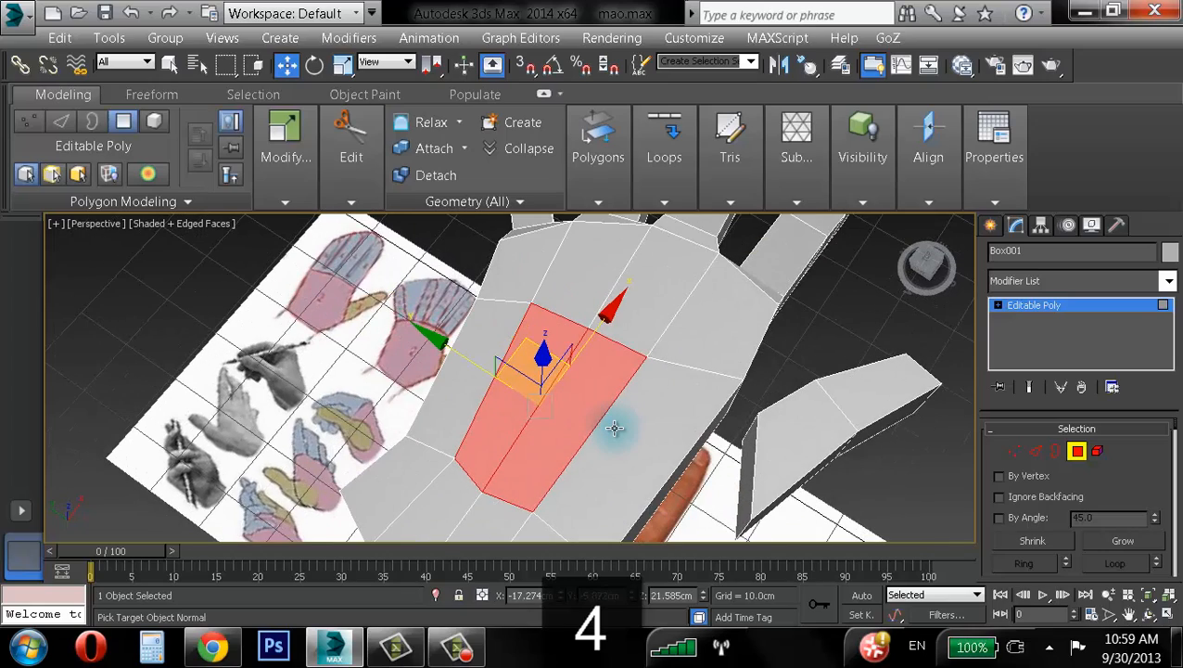
key("Delete")
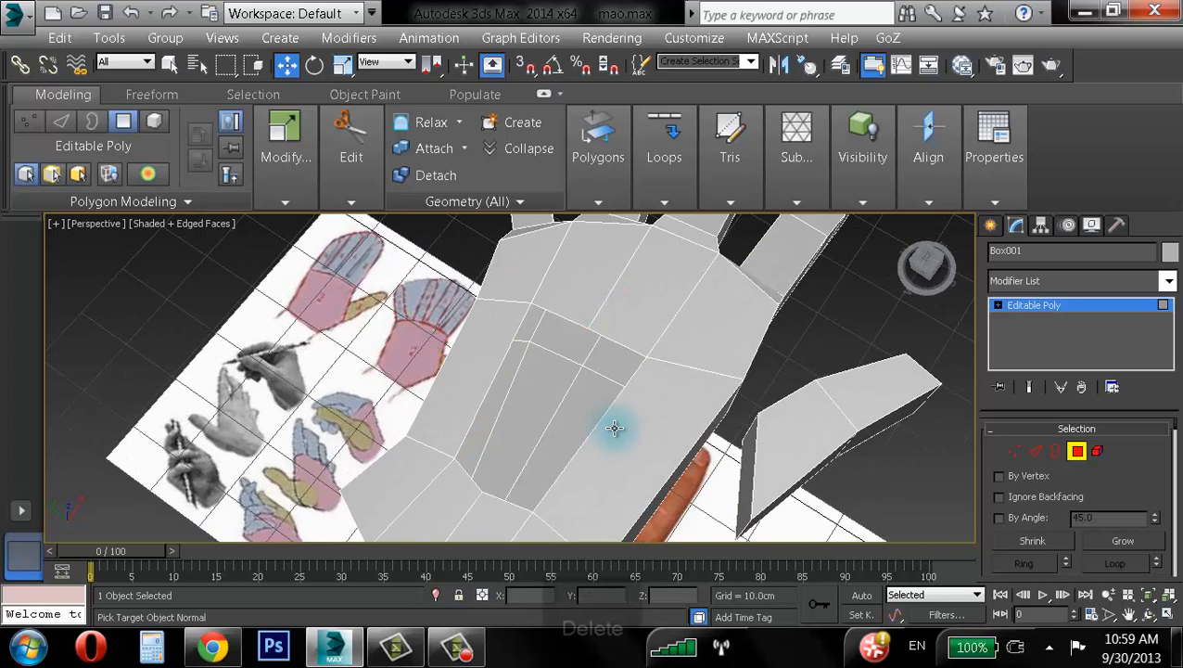
- Select the border of the hole in the palm's upper face and close it with Cap Poly
middle_click_drag(614, 428, 601, 395, "alt")
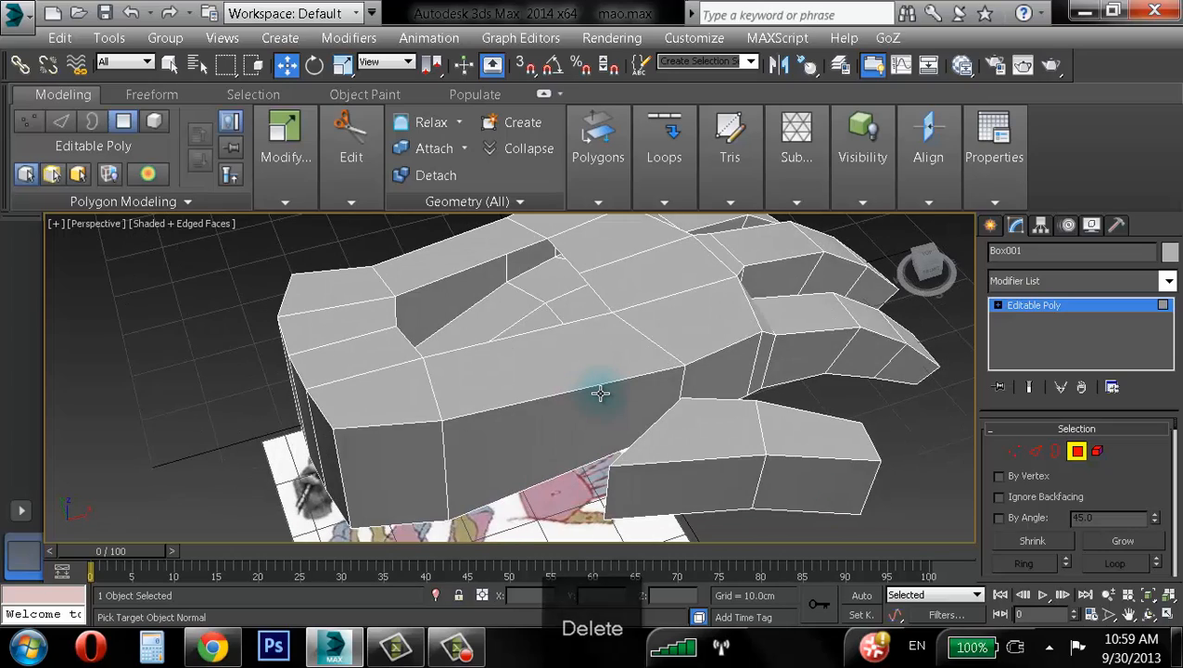
middle_click_drag(604, 390, 612, 418, "alt")
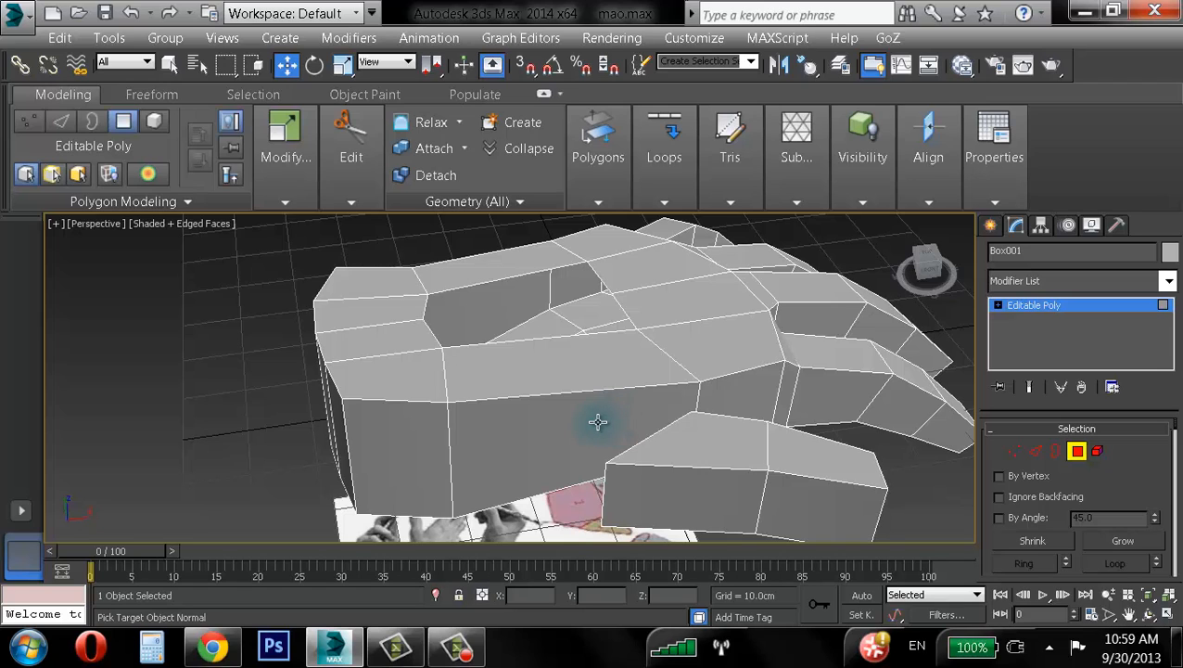
middle_click_drag(579, 407, 553, 459, "alt")
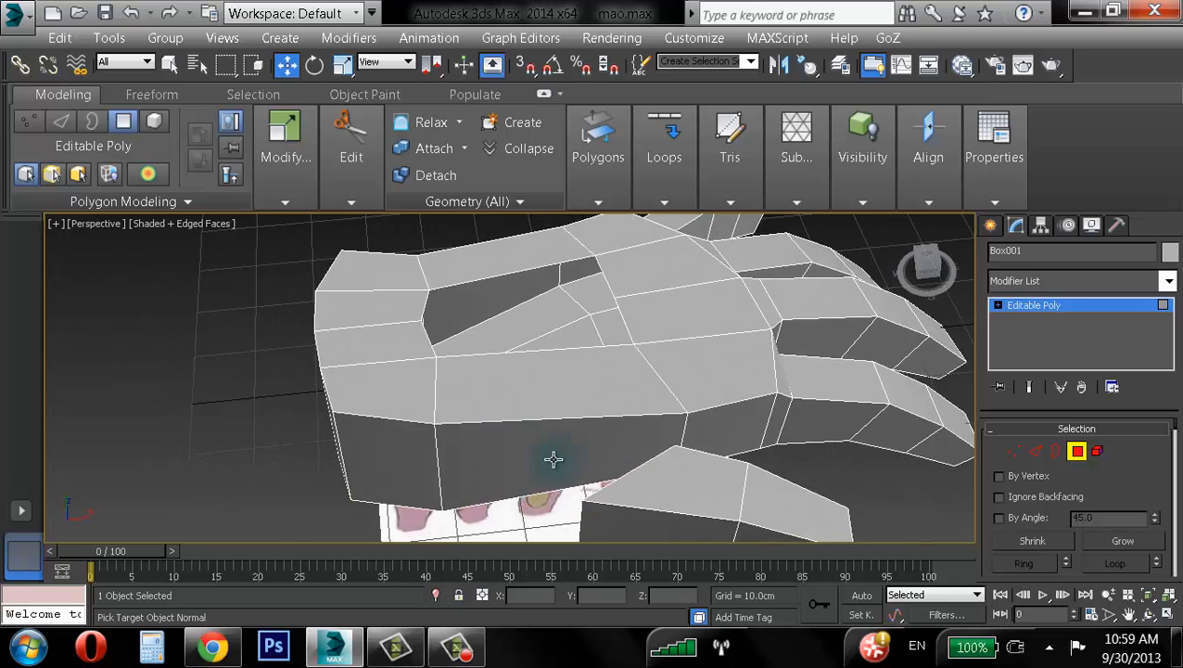
mouse_move(472, 375)
middle_mouse_down("alt")
mouse_move(561, 359)
mouse_move(486, 388)
middle_mouse_up("alt")
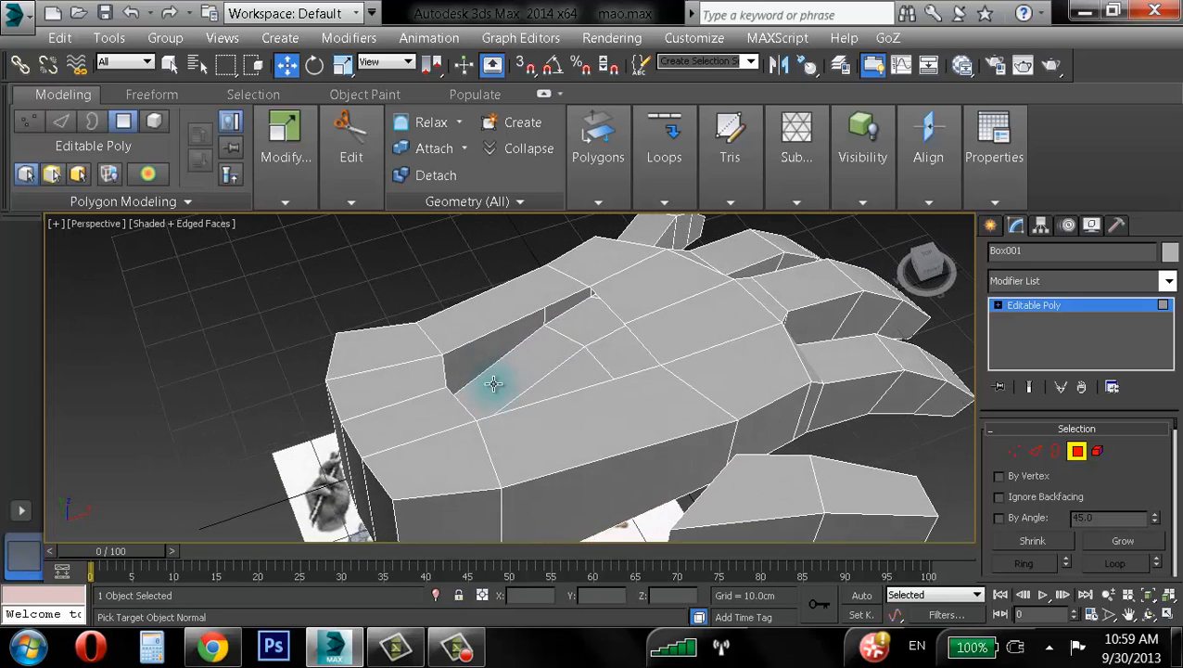
left_click(90, 123)
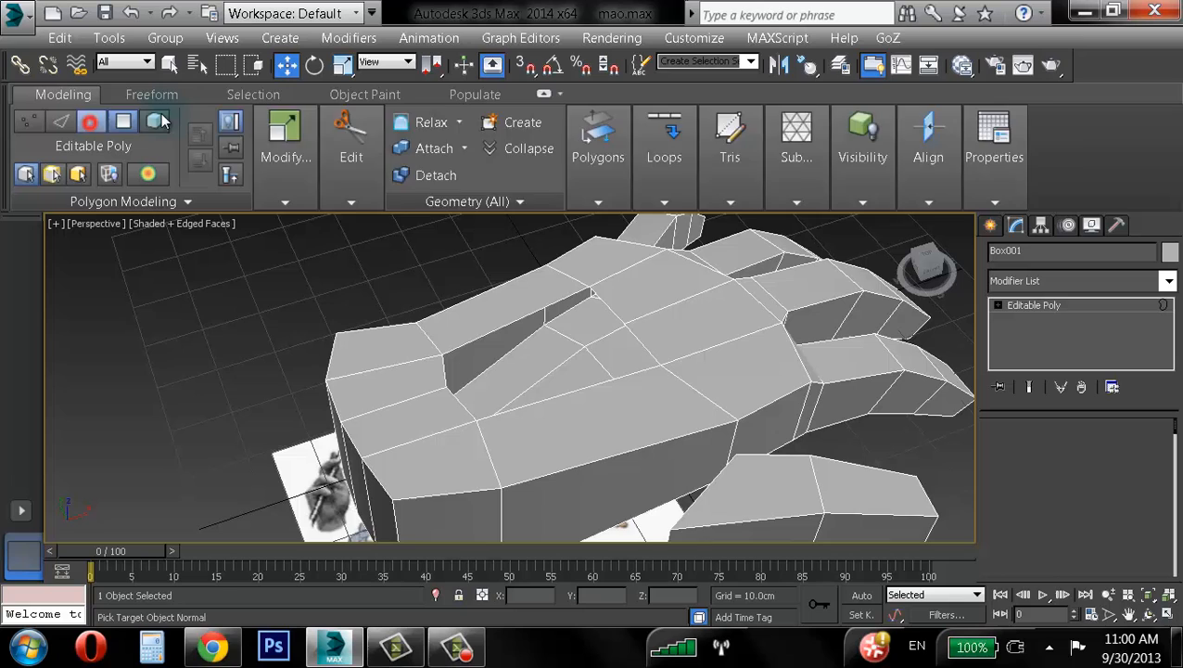
left_click(487, 332)
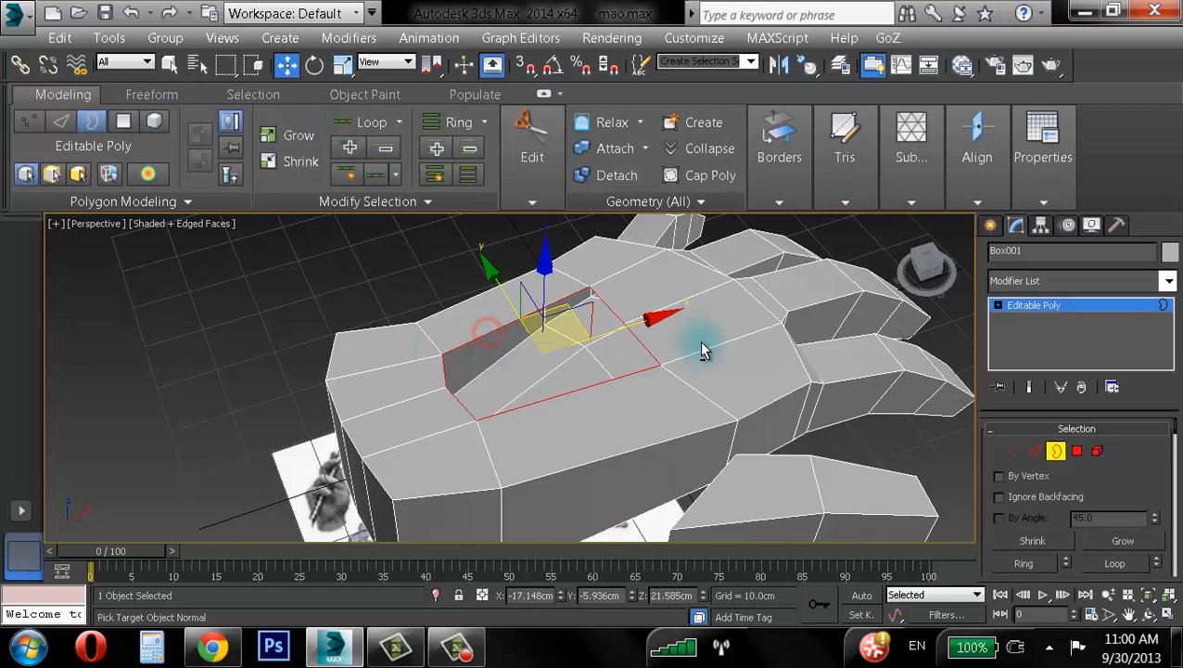
middle_click_drag(703, 350, 707, 350, "alt")
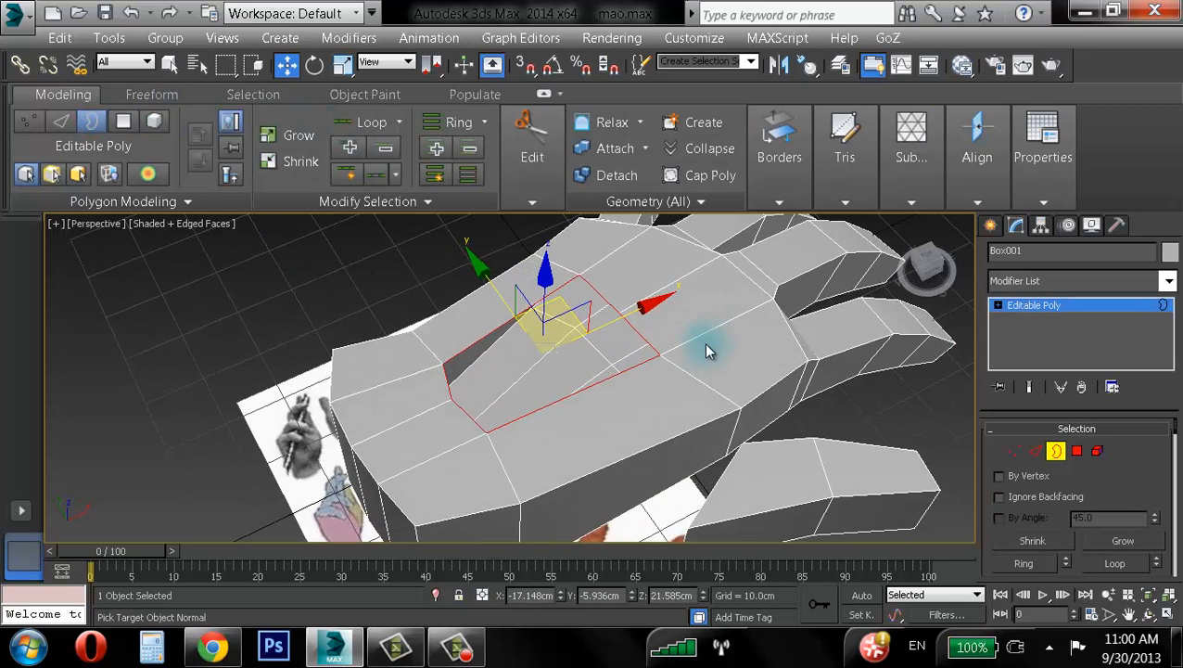
left_click(710, 176)
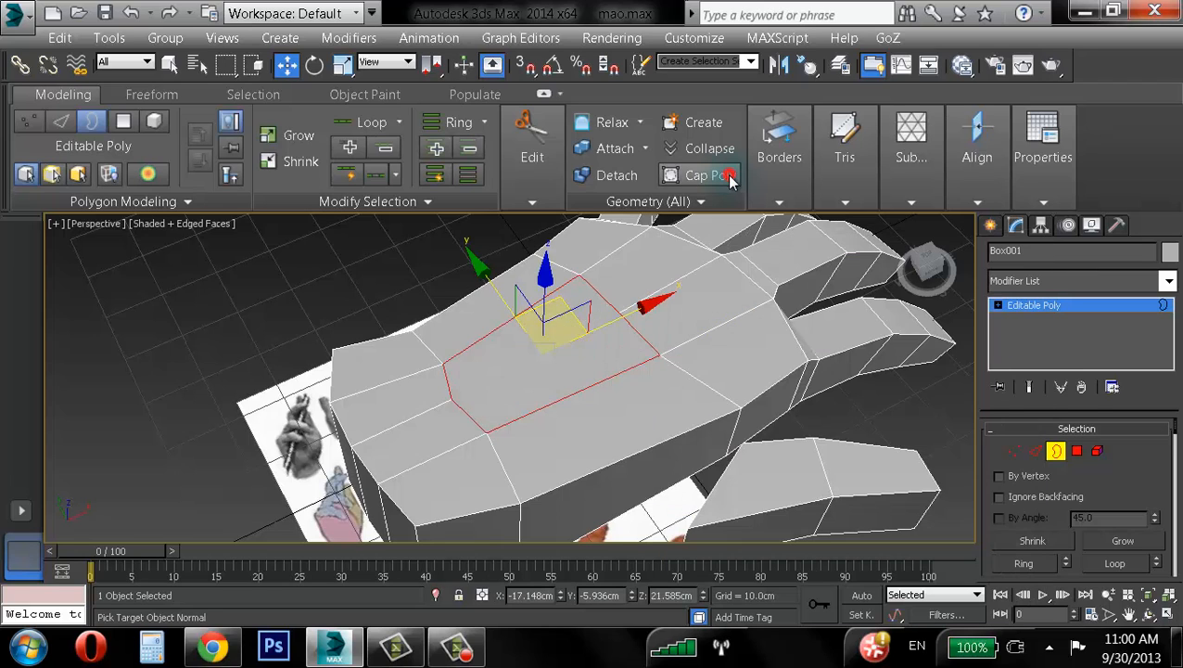
mouse_move(724, 362)
middle_mouse_down("alt")
mouse_move(700, 362)
mouse_move(714, 377)
middle_mouse_up("alt")
left_click(840, 405)
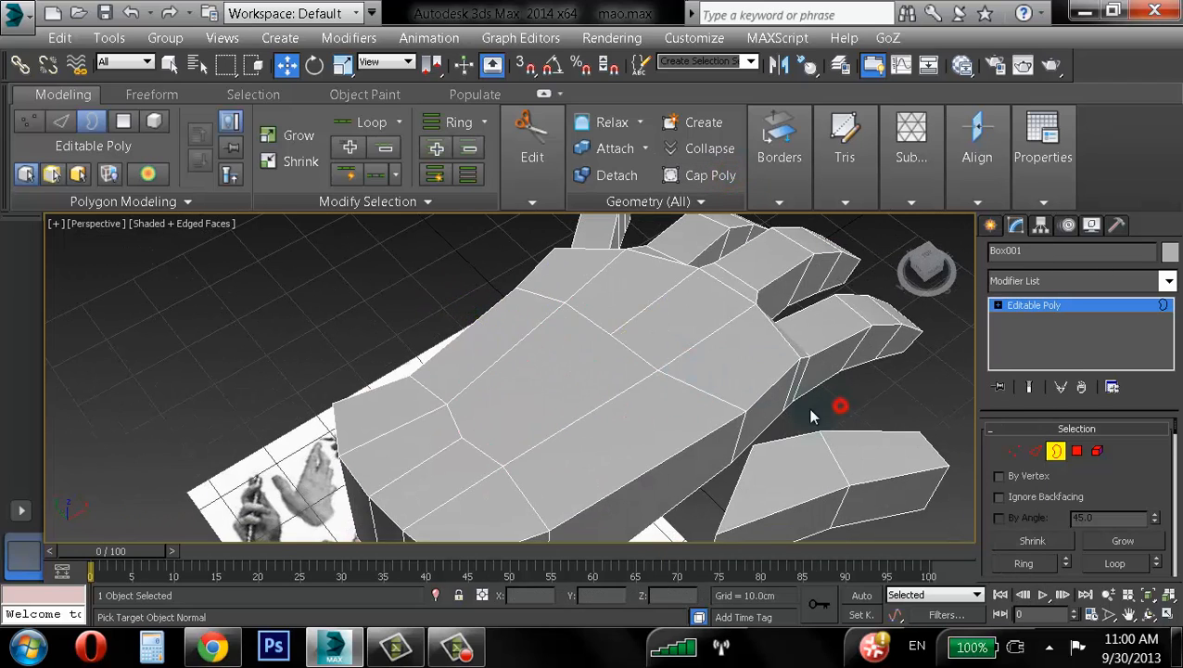
- Cut an edge lengthwise across the capped palm polygon between its opposite middle vertices, and undo the cut
key("alt+c")
left_click(463, 435)
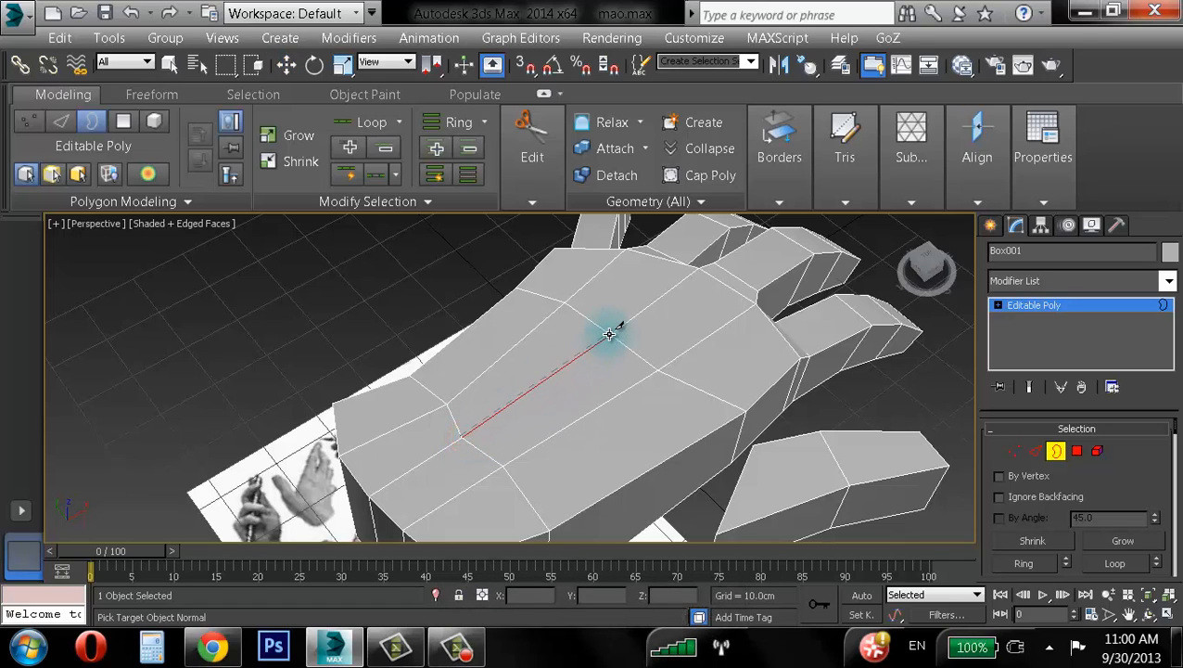
middle_click_drag(699, 343, 611, 338, "alt")
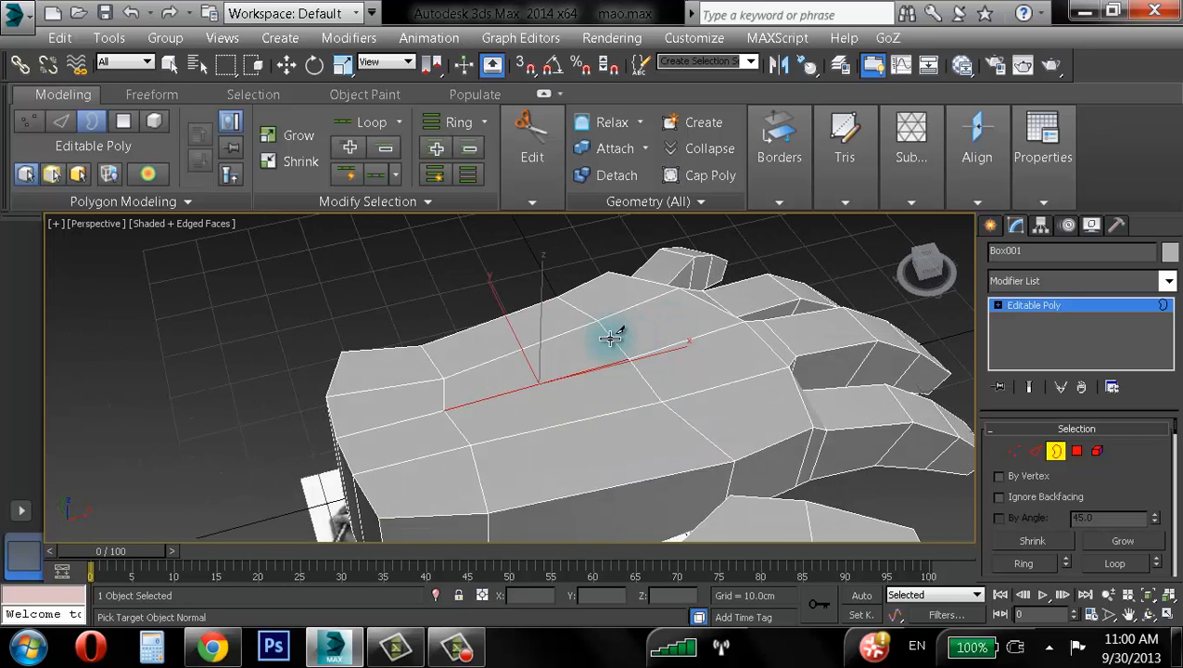
key("ctrl+z")
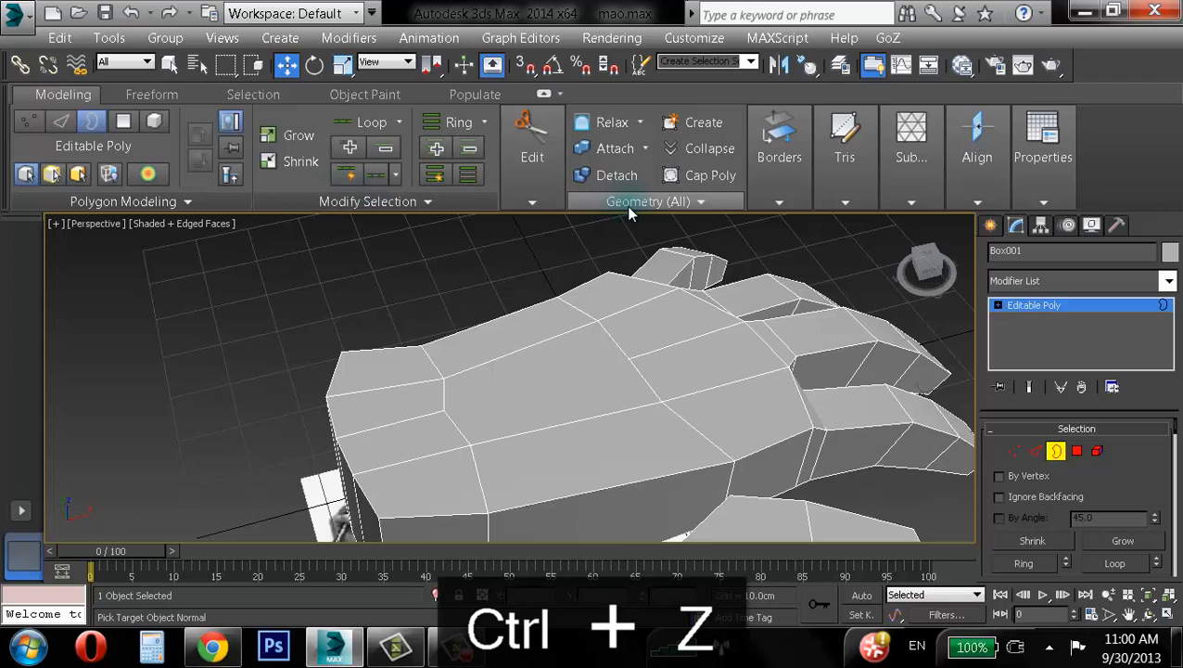
- Use Paint Connect to join the opposite middle vertices of the capped palm polygon with a lengthwise edge
left_click(553, 200)
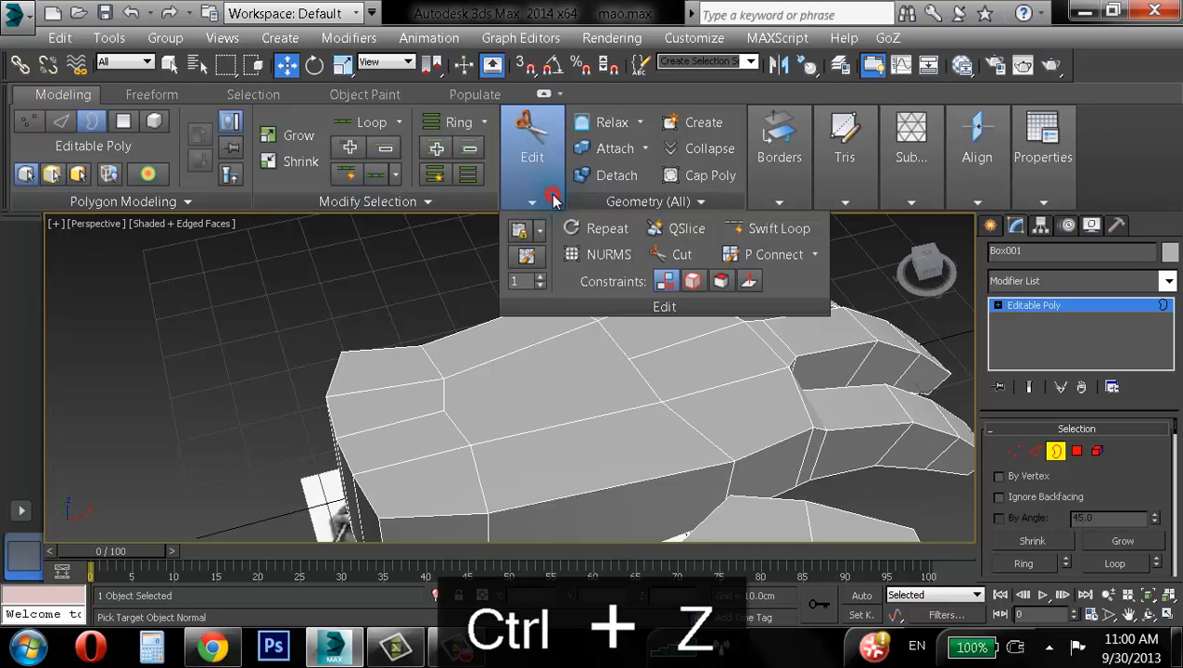
left_click(774, 254)
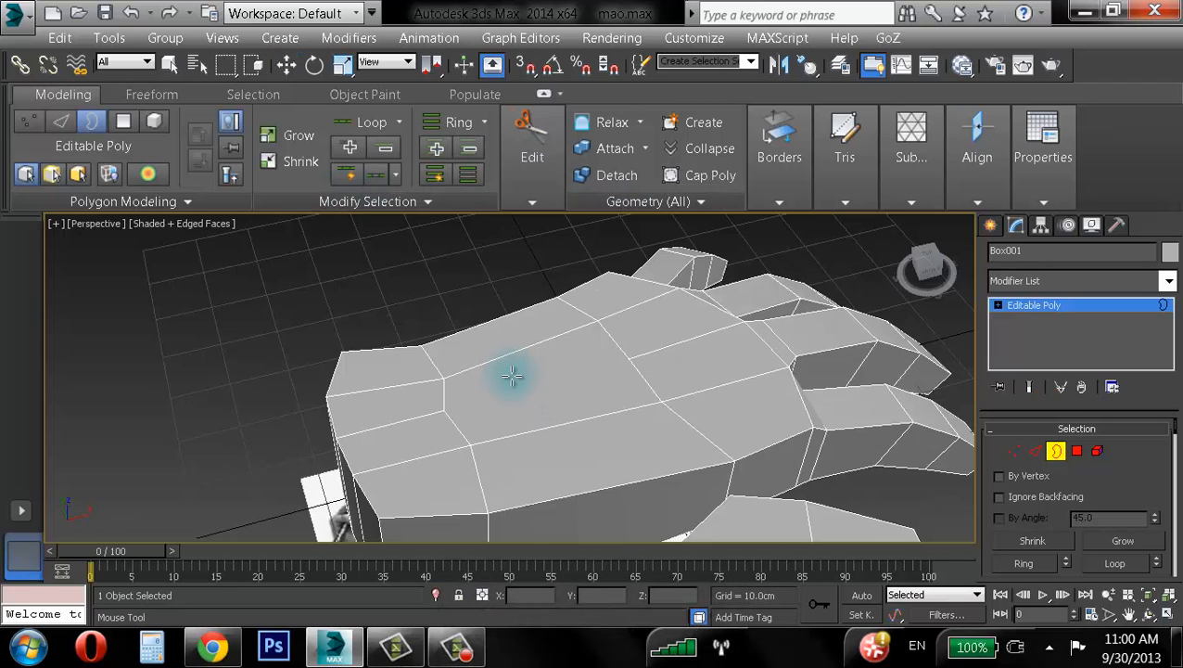
middle_click_drag(513, 383, 518, 405, "alt")
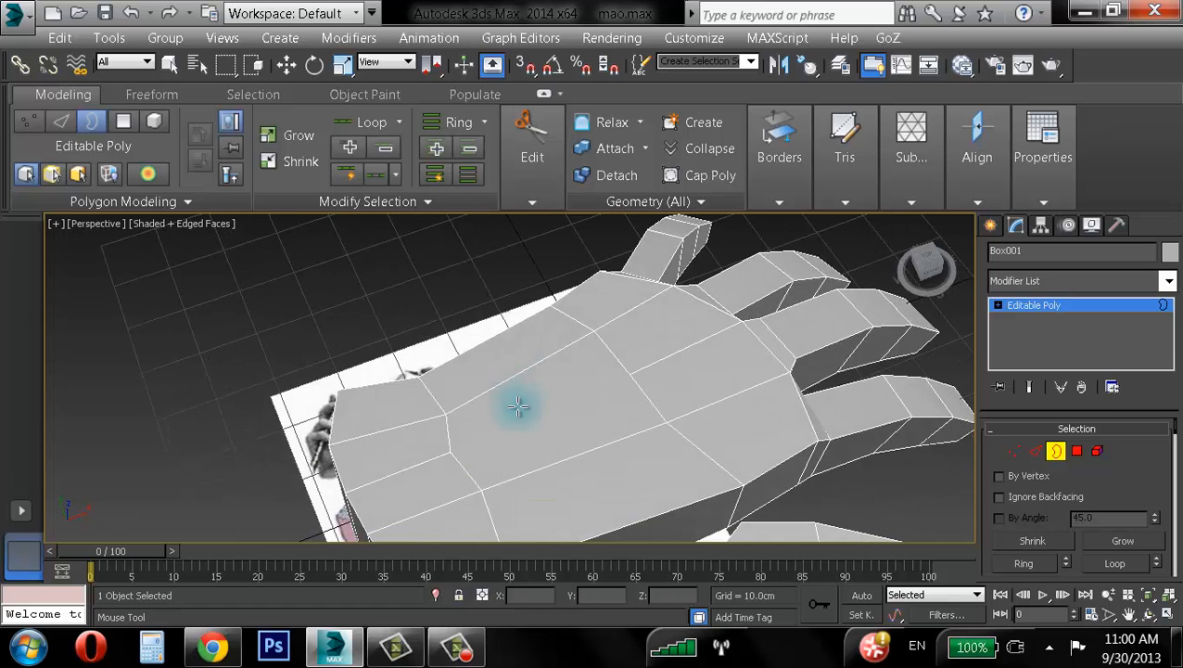
left_click(425, 462)
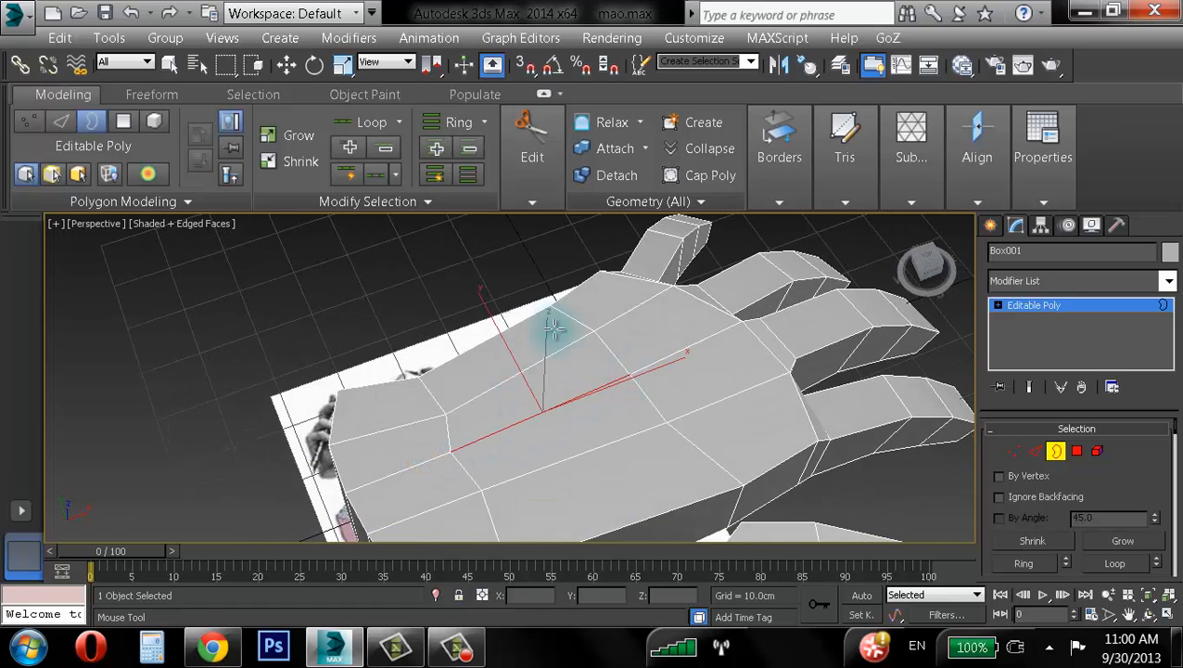
key("w")
- Select the facing polygons on the palm's side and the thumb's base, and bridge them to join the thumb to the palm
middle_click_drag(579, 373, 787, 364, "alt")
left_click(889, 351)
middle_click_drag(678, 382, 816, 369, "alt")
left_click(1076, 450)
left_click(565, 456)
mouse_move(713, 420)
middle_mouse_down("alt")
mouse_move(838, 391)
mouse_move(692, 415)
middle_mouse_up("alt")
right_click(664, 413)
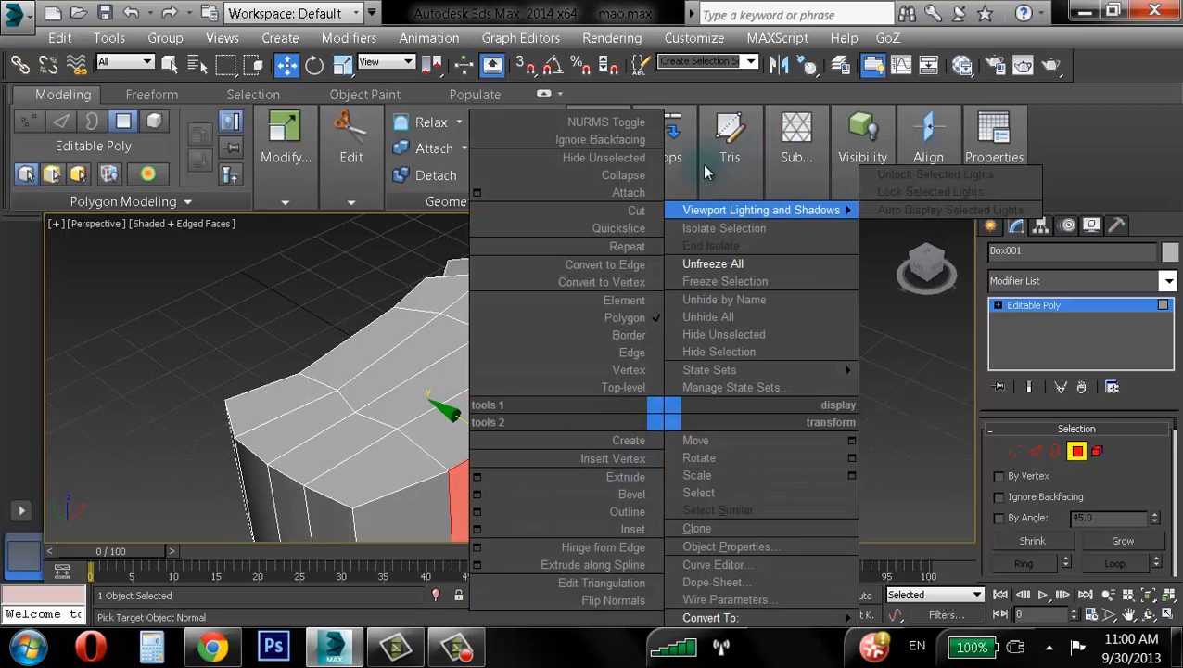
left_click(601, 180)
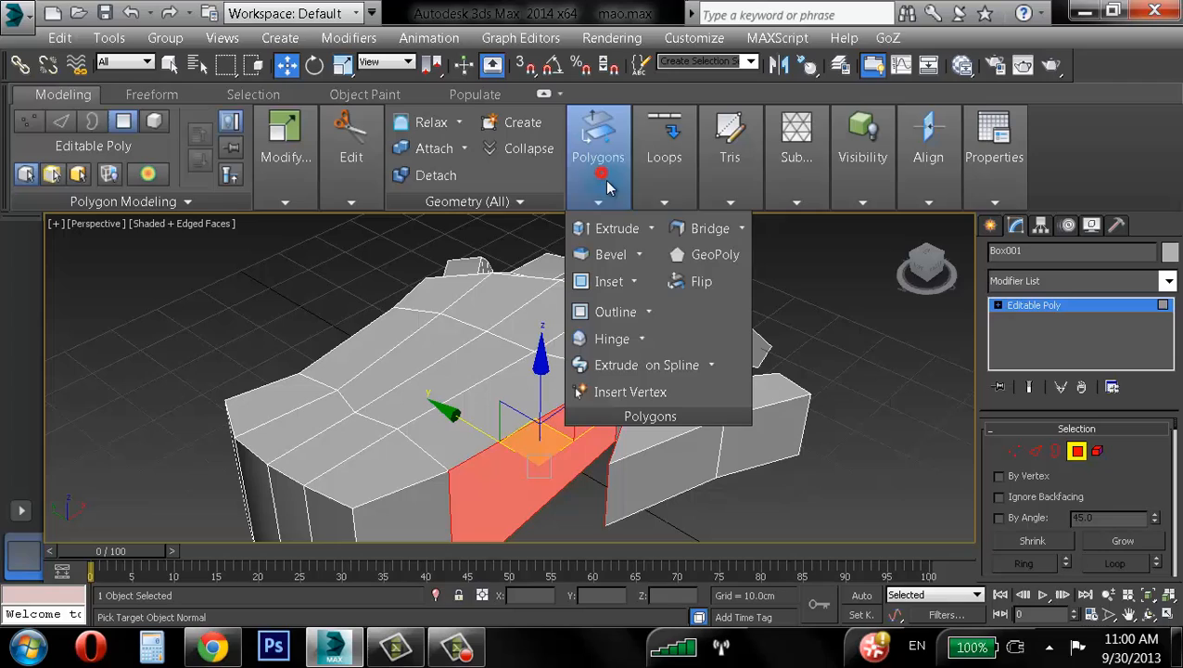
left_click(741, 228)
left_click(790, 255)
left_click(780, 462)
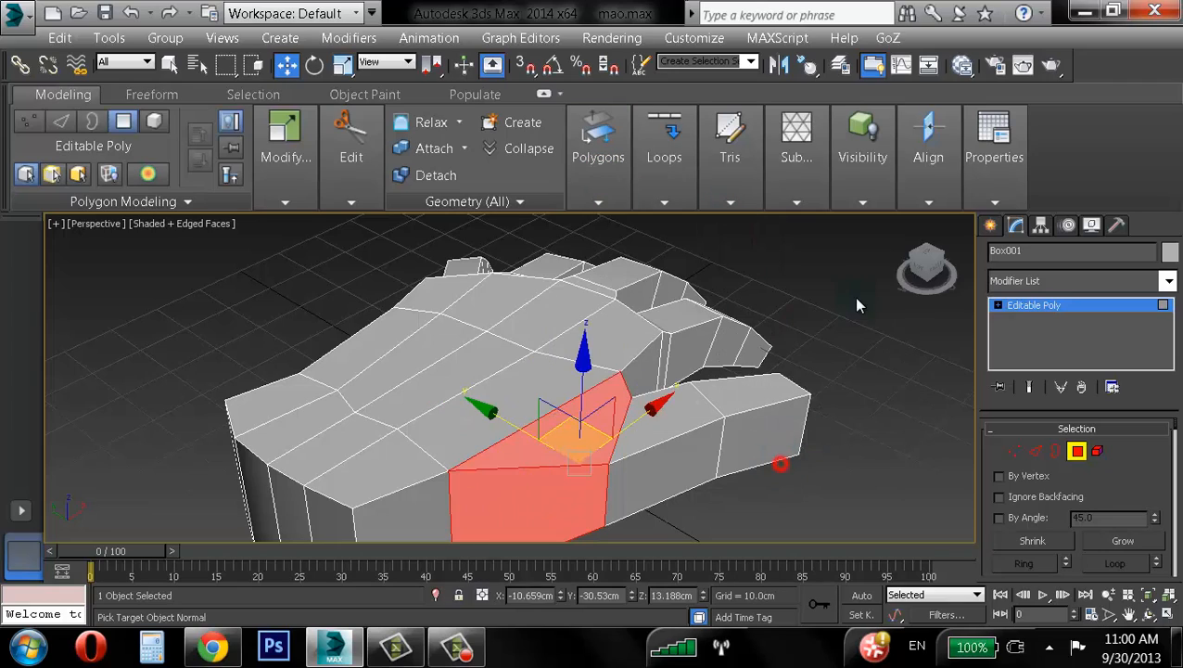
- Examine the bridged thumb, palm and fingers from several angles
middle_click_drag(854, 293, 603, 322, "alt")
middle_click_drag(511, 370, 620, 460, "alt")
scroll(651, 417, "up", 3)
left_click(459, 649)
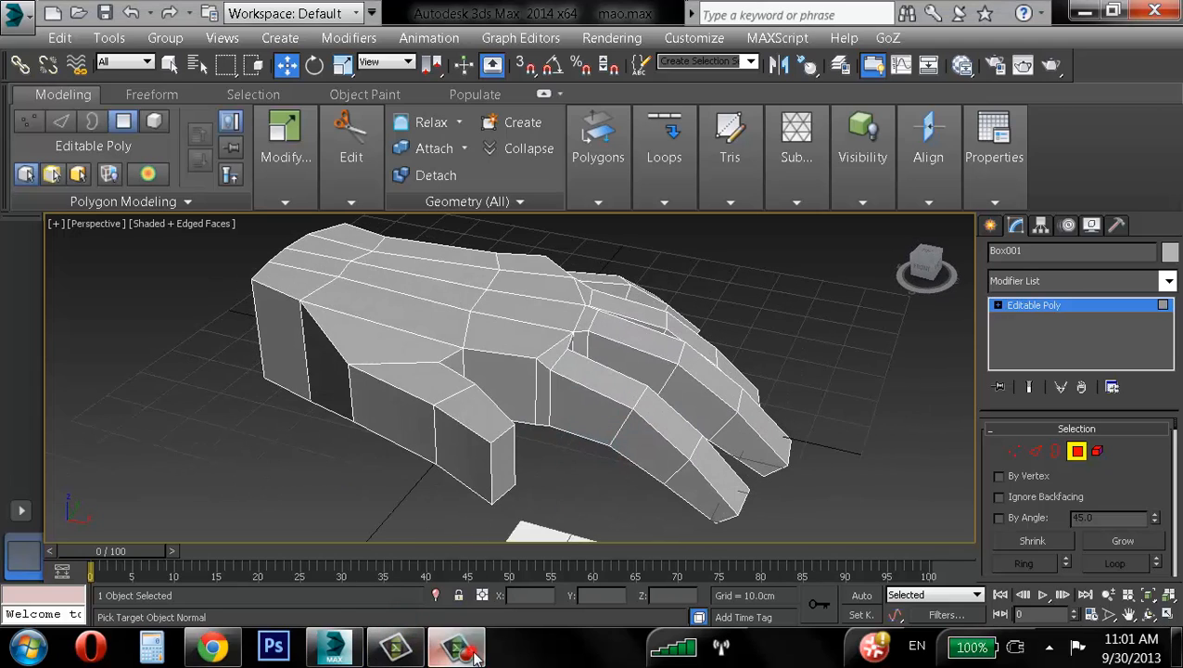
left_click(1121, 553)
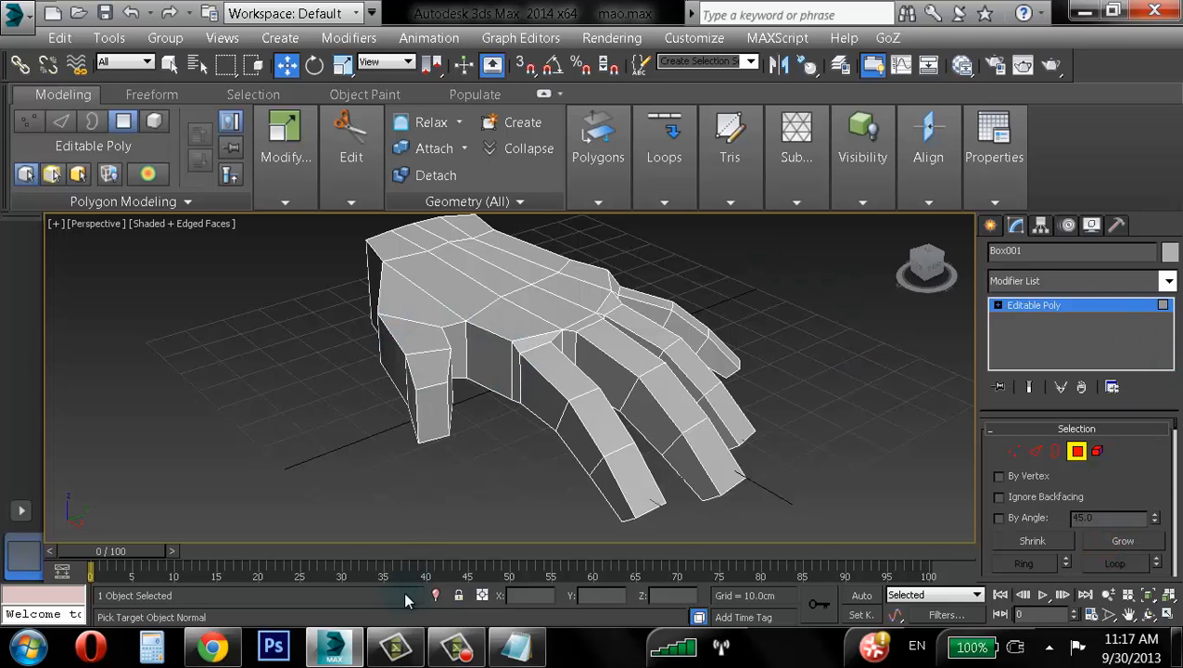
left_click(456, 649)
left_click(456, 649)
middle_click_drag(536, 401, 620, 394, "alt")
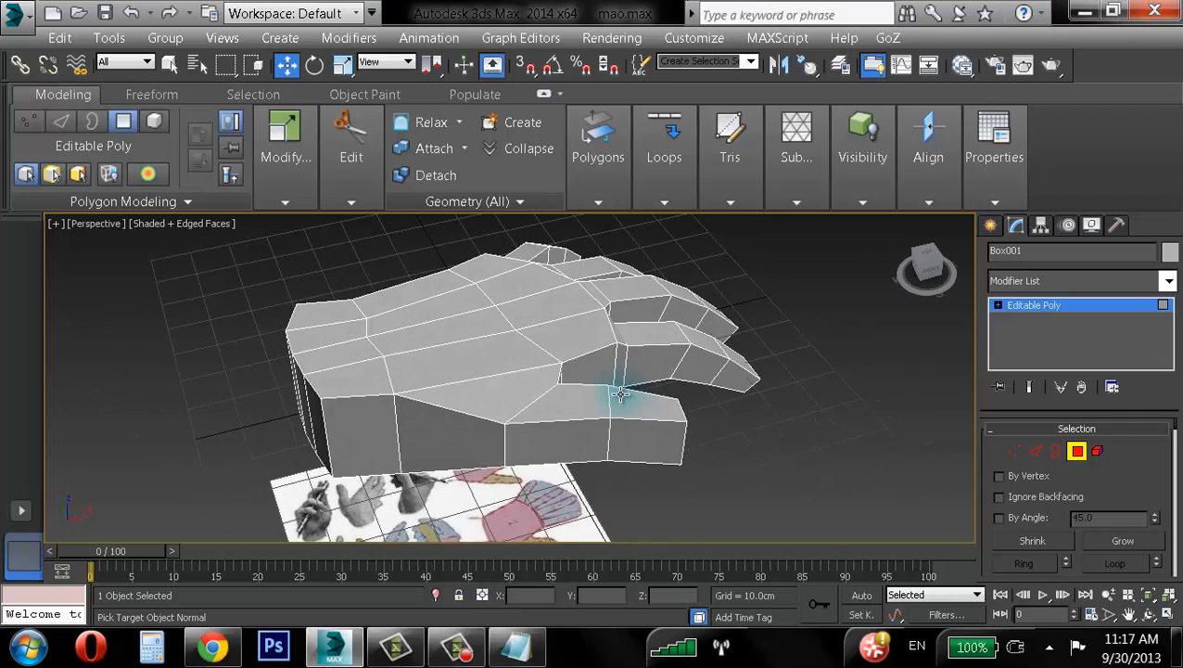
middle_click_drag(621, 350, 623, 415, "alt")
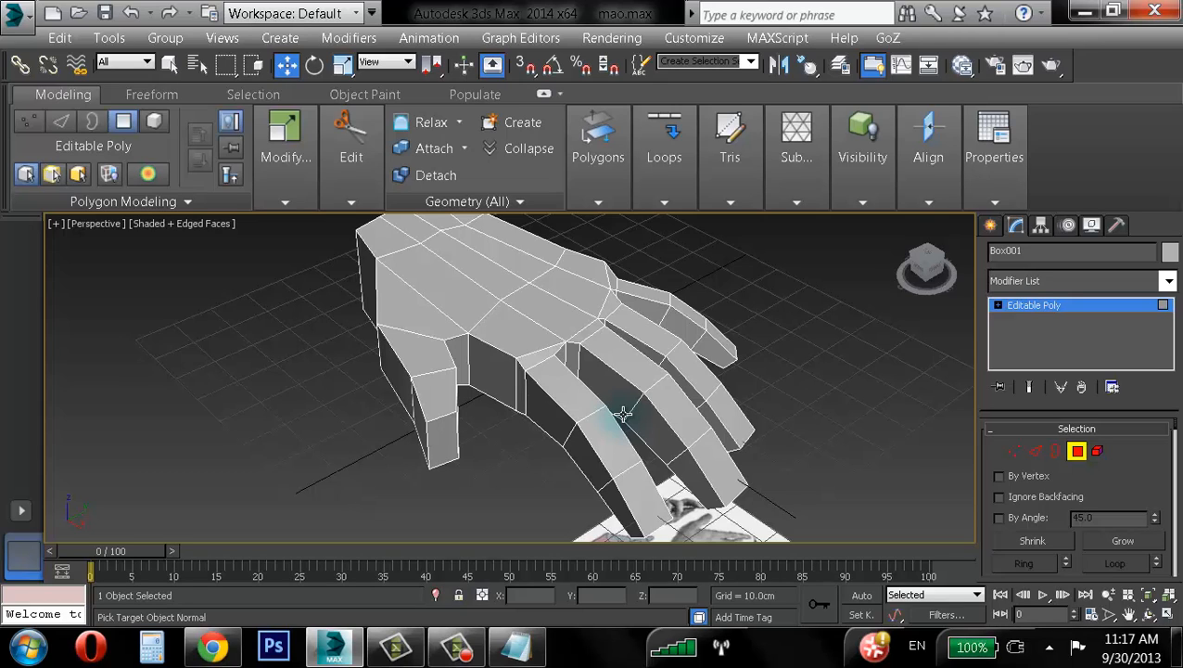
- Maximize the Top view and make the hand mesh see-through over the reference image
left_click(1166, 618)
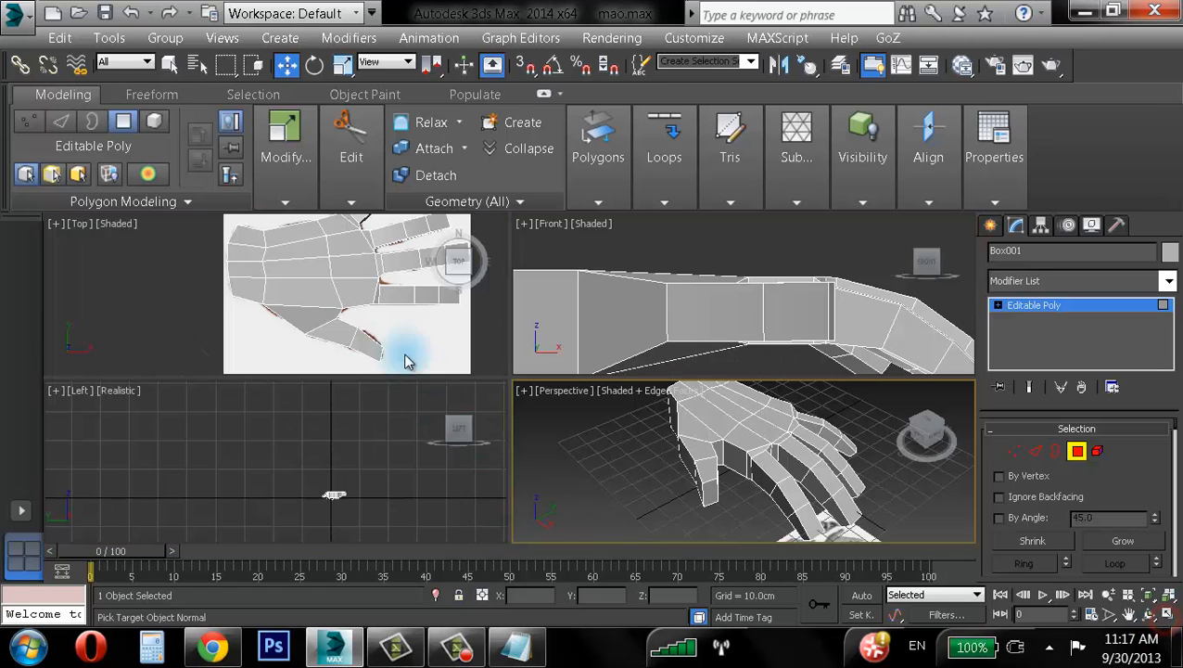
left_click(1164, 613)
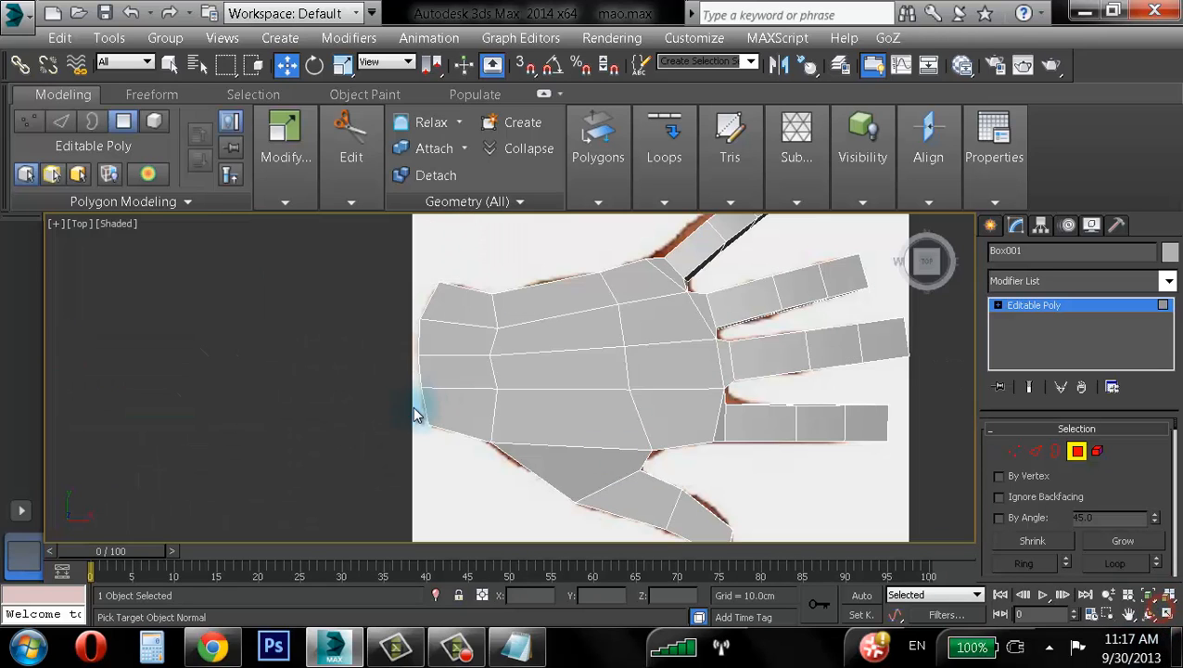
middle_click_drag(470, 283, 422, 34)
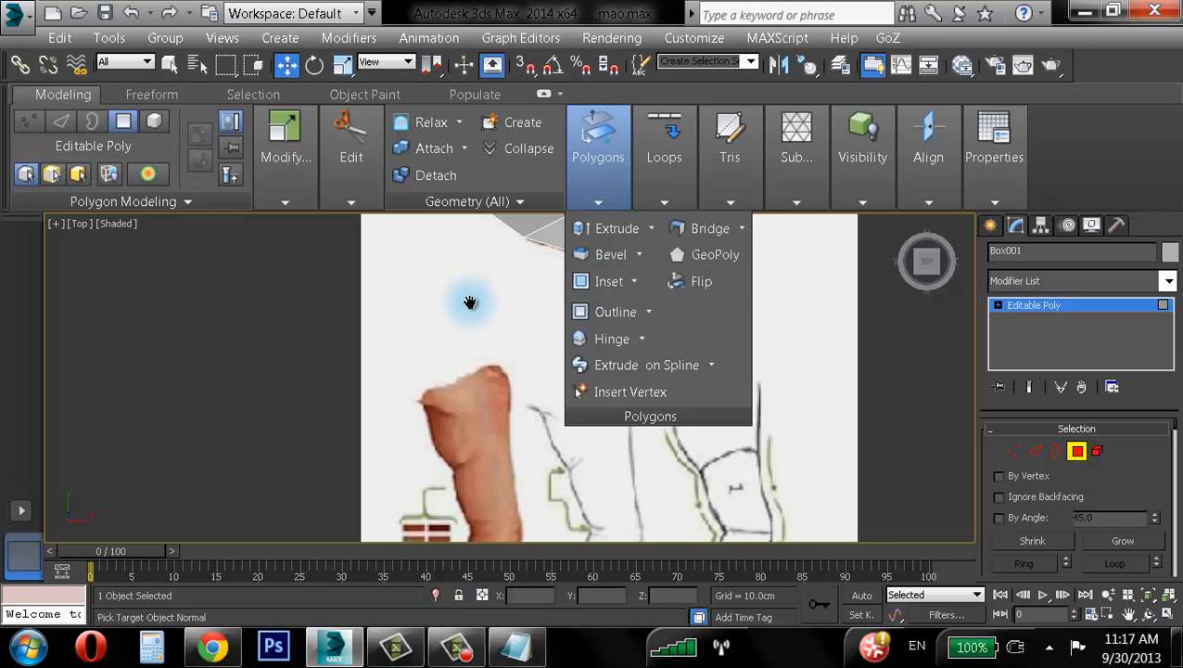
middle_click_drag(471, 304, 529, 423)
key("alt+x")
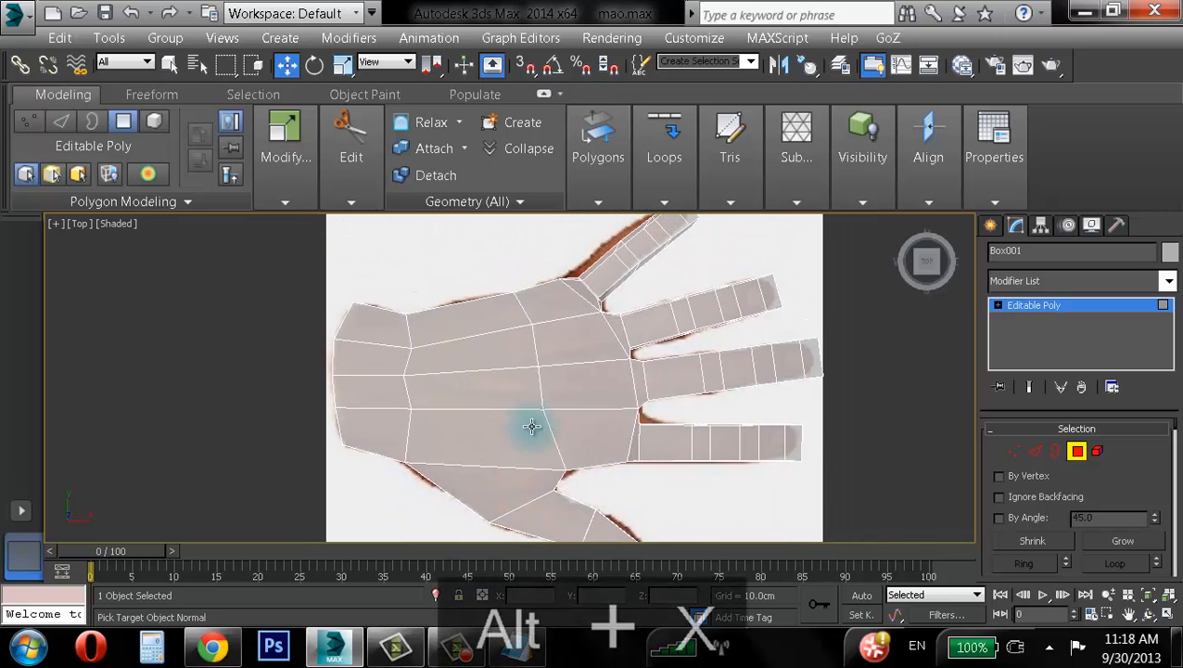
left_click(1164, 614)
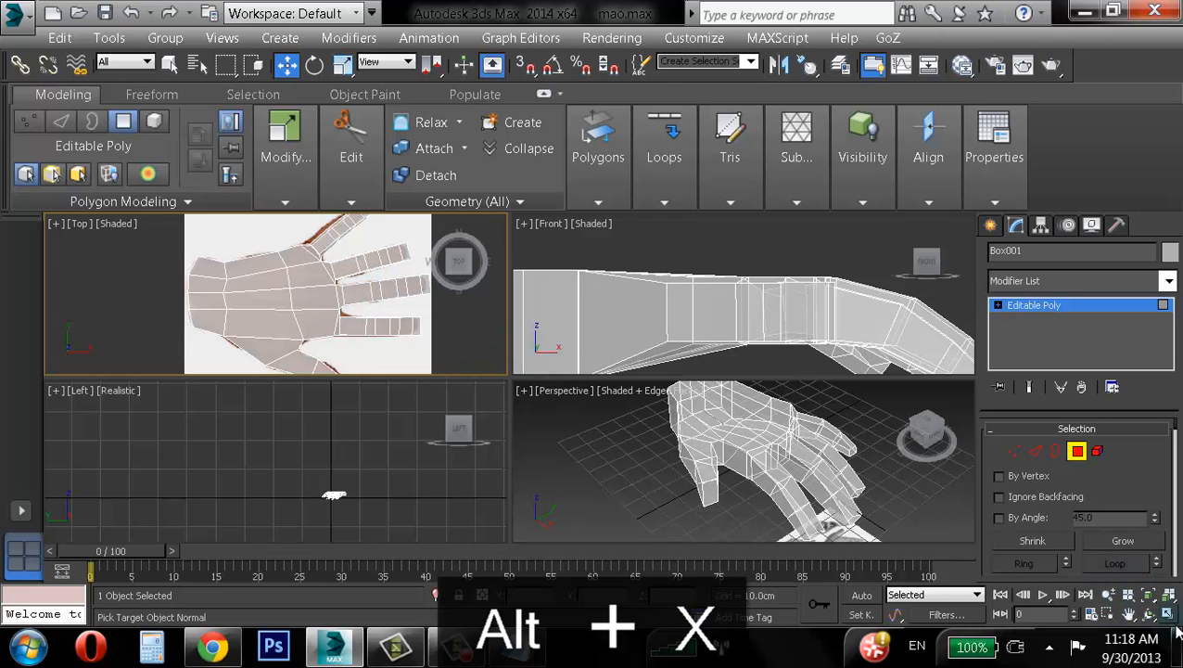
left_click(1166, 614)
- Move the index finger's base vertices beside the middle finger to follow the gap outline in the reference image
scroll(457, 320, "up", 4)
middle_click_drag(470, 365, 399, 342)
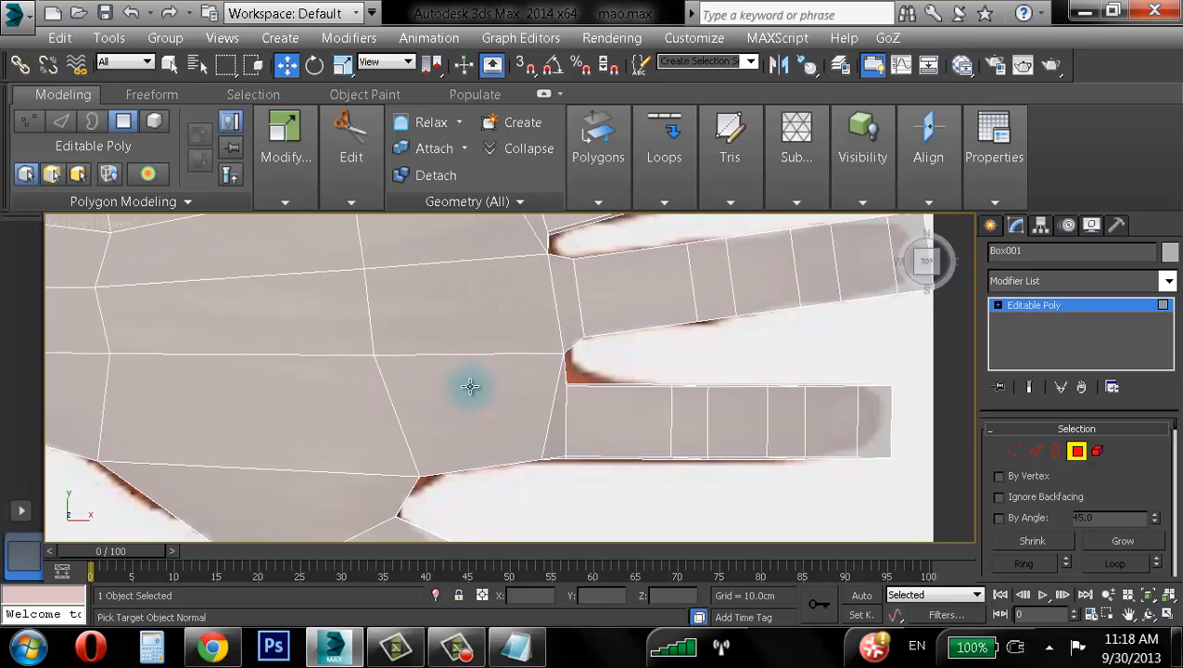
scroll(471, 387, "up", 3)
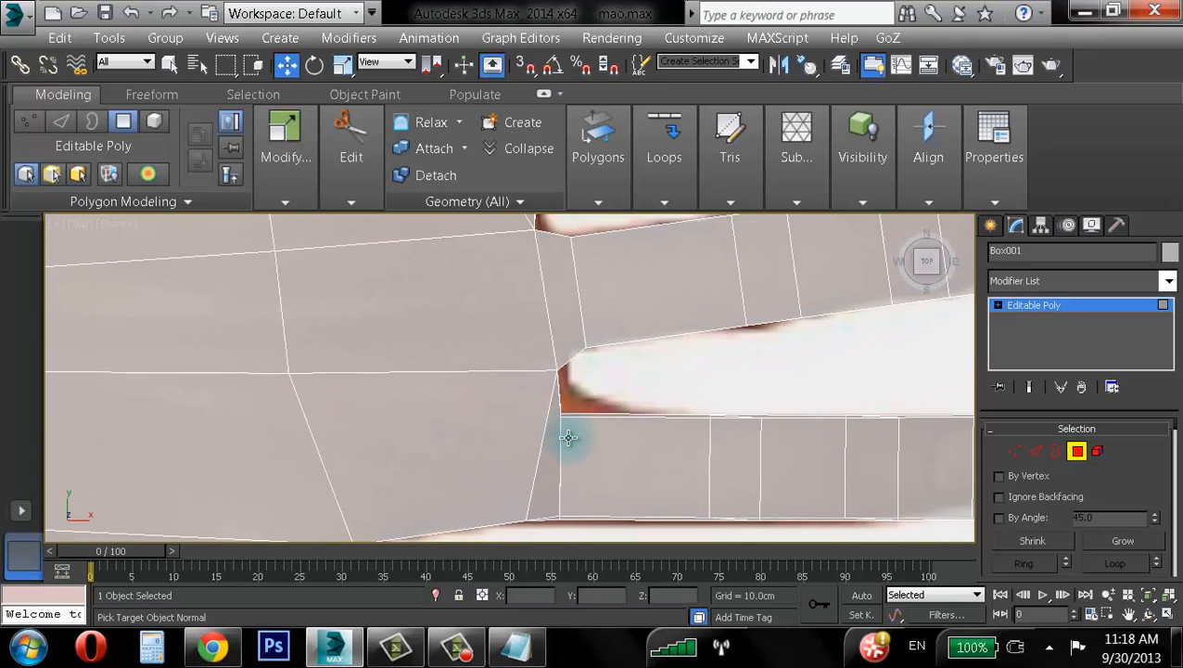
middle_click_drag(586, 411, 521, 449)
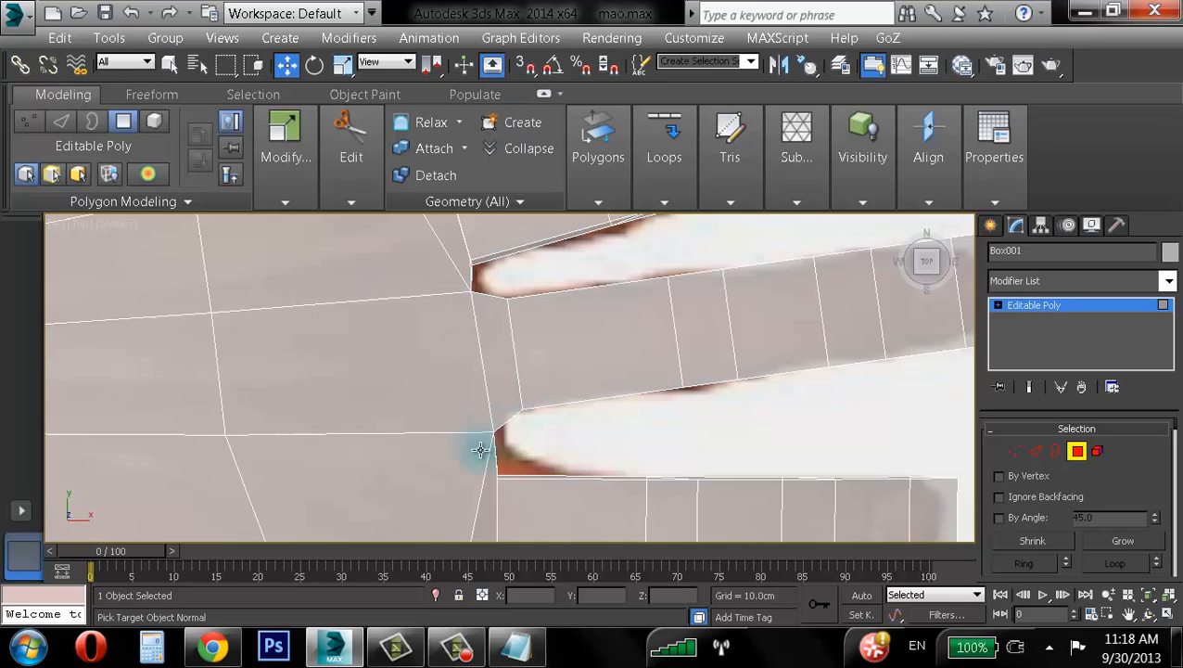
middle_click_drag(480, 449, 480, 400)
key("1")
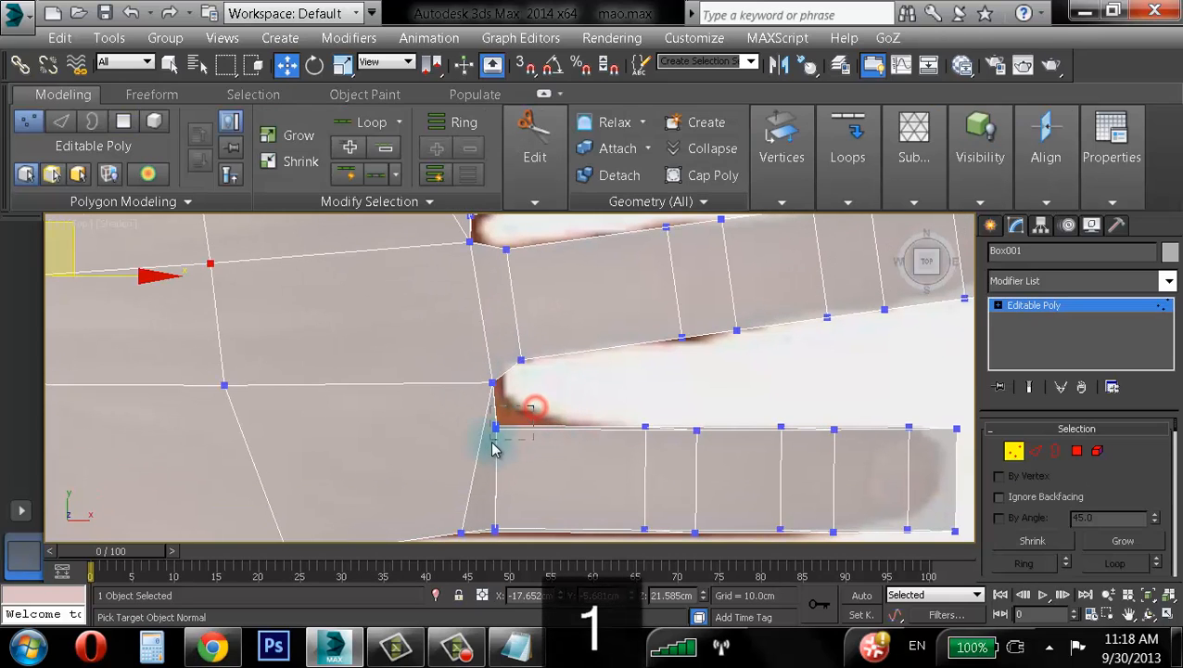
left_click(499, 427)
left_click_drag(552, 364, 561, 357)
- Fit the base vertices on both sides of the ring finger, including the little finger's inner base, to the reference outline
middle_click_drag(455, 329, 463, 462)
left_click(493, 349)
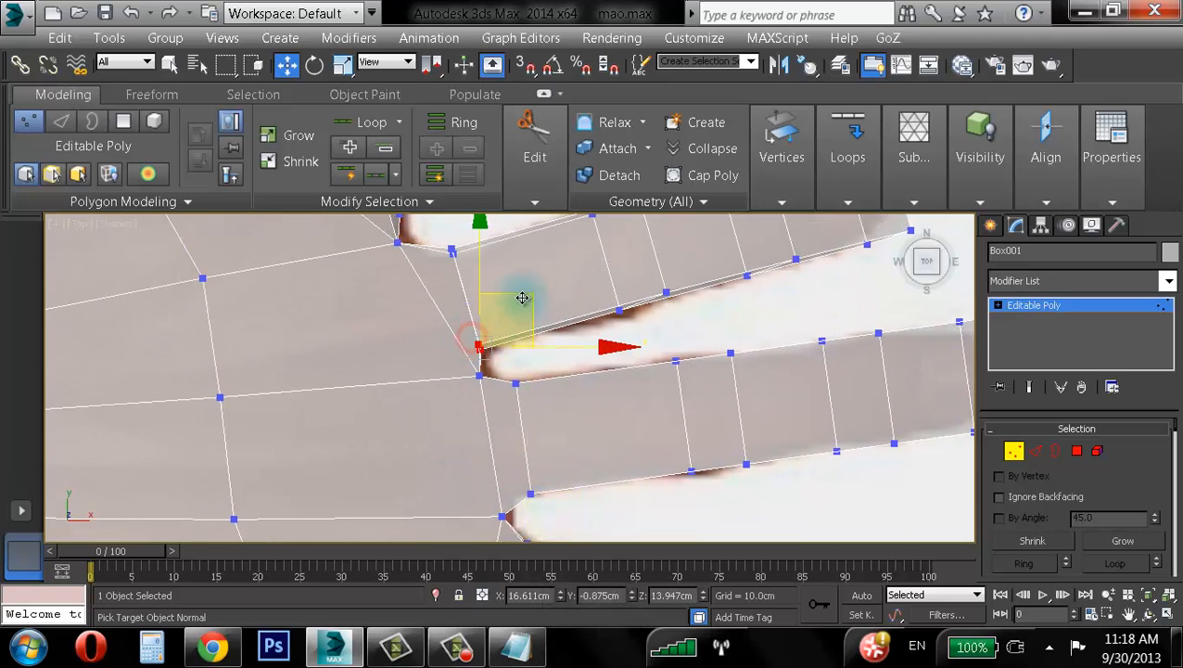
left_click_drag(520, 297, 548, 289)
middle_click_drag(489, 295, 510, 399)
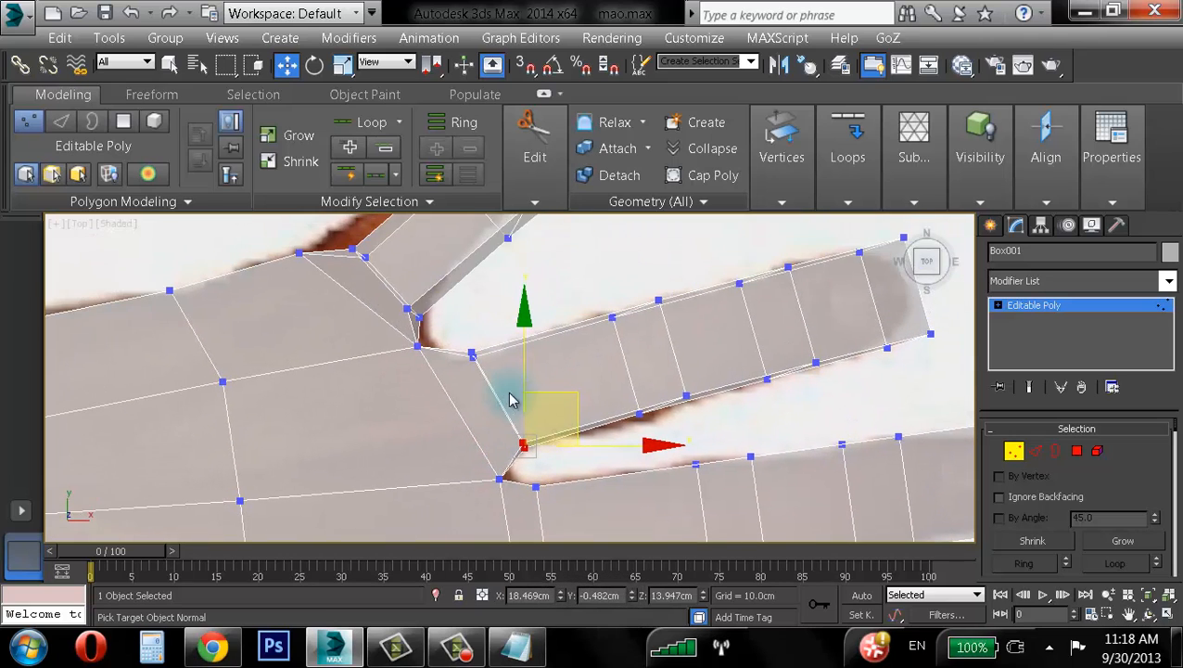
left_click_drag(438, 320, 440, 324)
left_click_drag(452, 266, 465, 260)
left_click_drag(397, 337, 409, 352)
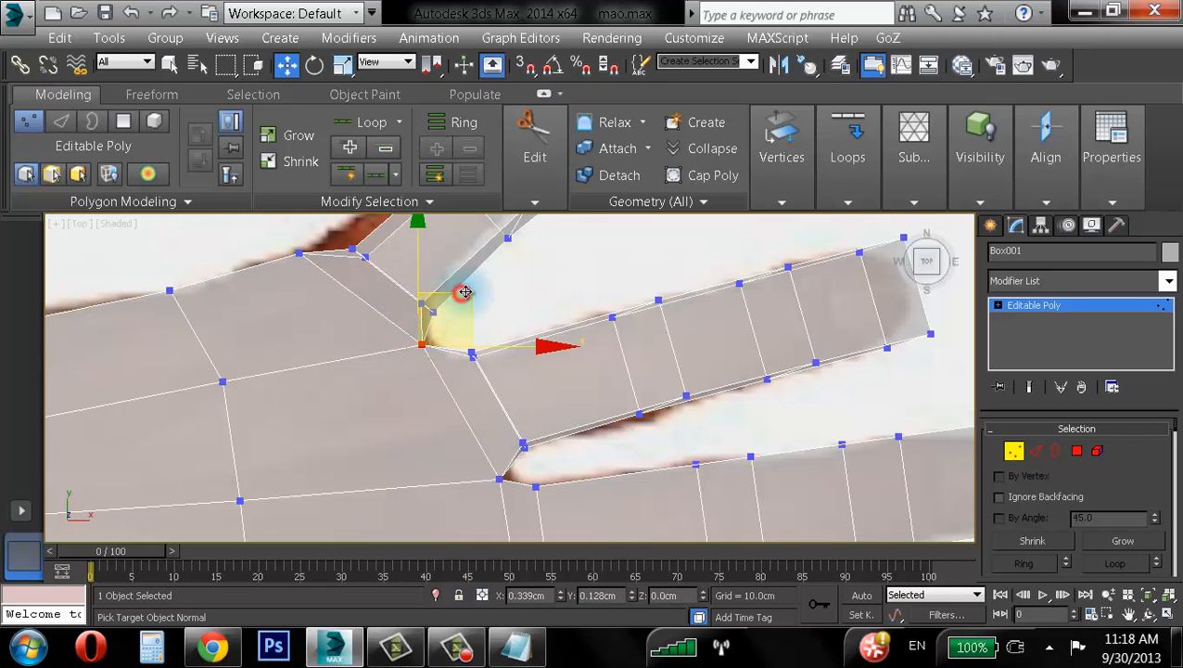
left_click_drag(466, 292, 466, 293)
- Move the vertex pairs at the little finger's outer base and first joint outward to the reference outline
middle_click_drag(360, 303, 415, 401)
left_click_drag(397, 320, 434, 375)
middle_click_drag(447, 308, 468, 369)
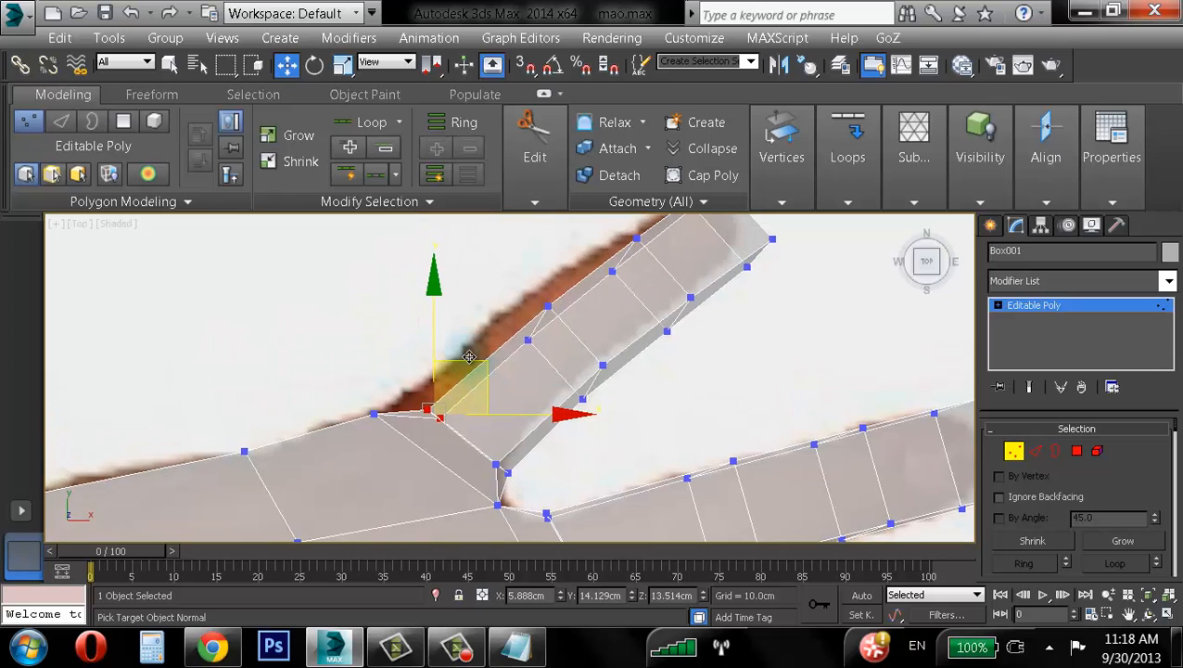
left_click_drag(470, 357, 459, 342)
left_click_drag(519, 276, 558, 348)
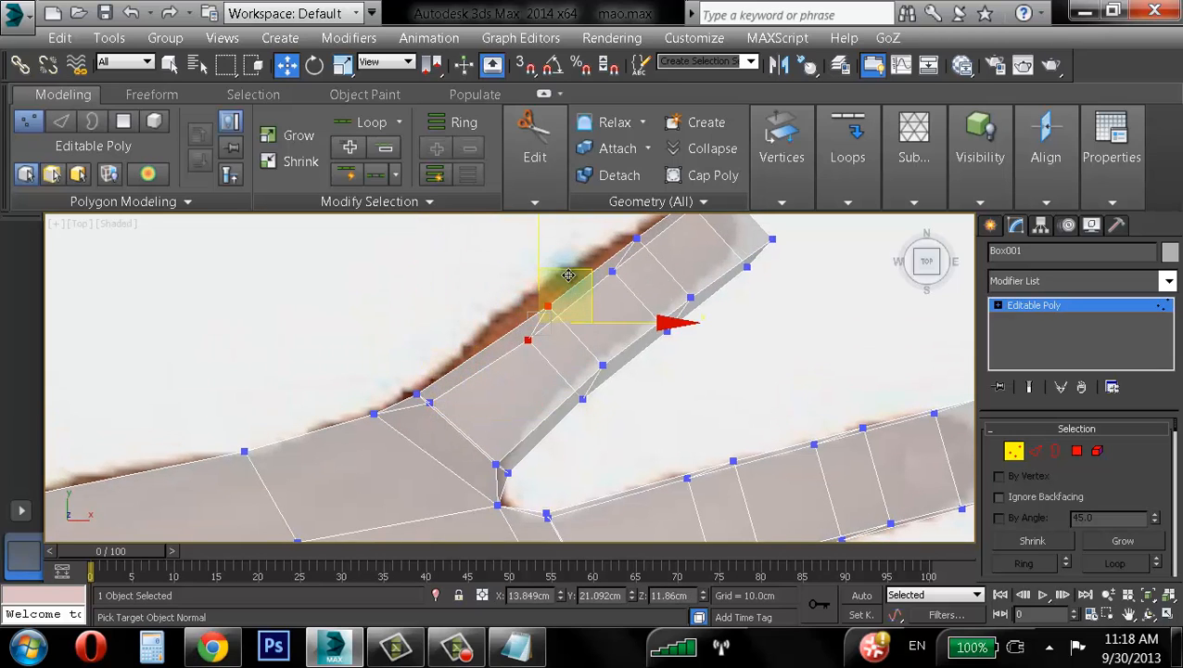
left_click_drag(568, 275, 558, 261)
- Fit the little finger's outer second-joint vertices and its inner tip and joint vertices to the reference outline
middle_click_drag(590, 256, 600, 358)
left_click_drag(614, 313, 660, 384)
left_click_drag(679, 314, 666, 309)
left_click_drag(692, 263, 753, 251)
left_click_drag(799, 332, 740, 382)
left_click_drag(806, 303, 789, 296)
left_click_drag(672, 386, 721, 458)
left_click_drag(734, 365, 723, 357)
left_click_drag(575, 453, 631, 521)
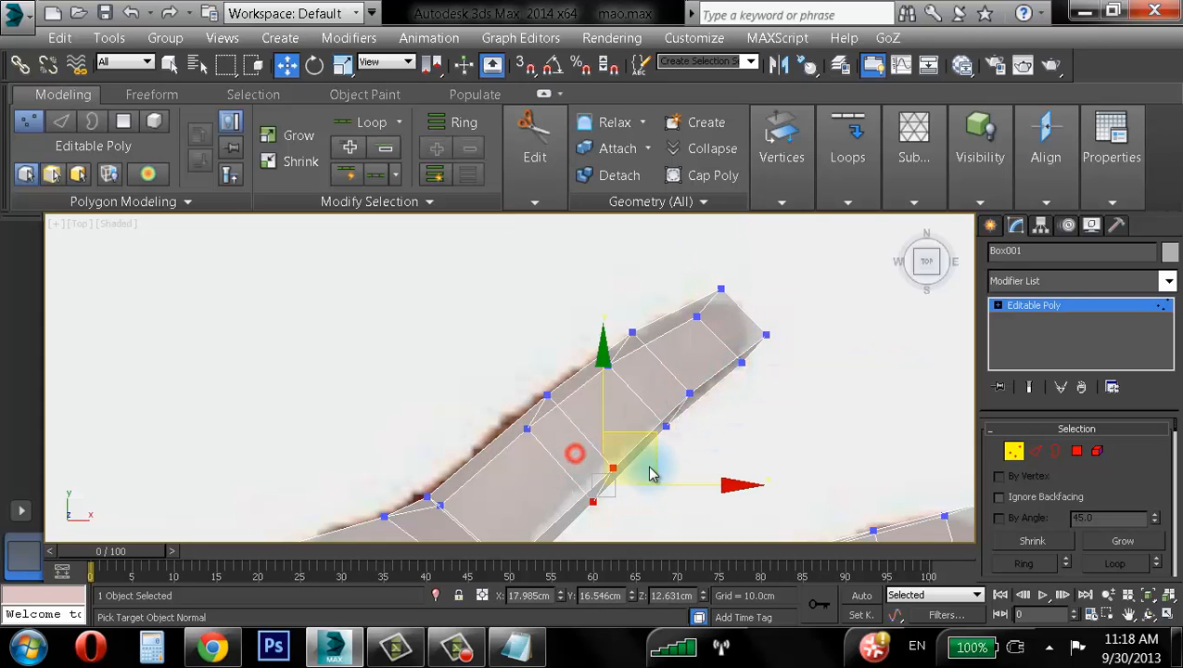
left_click_drag(642, 440, 633, 432)
- Nudge the little finger's outer base vertices onto the reference outline and shift the adjoining palm edge vertex toward the wrist
middle_click_drag(508, 450, 506, 358)
left_click_drag(388, 376, 473, 425)
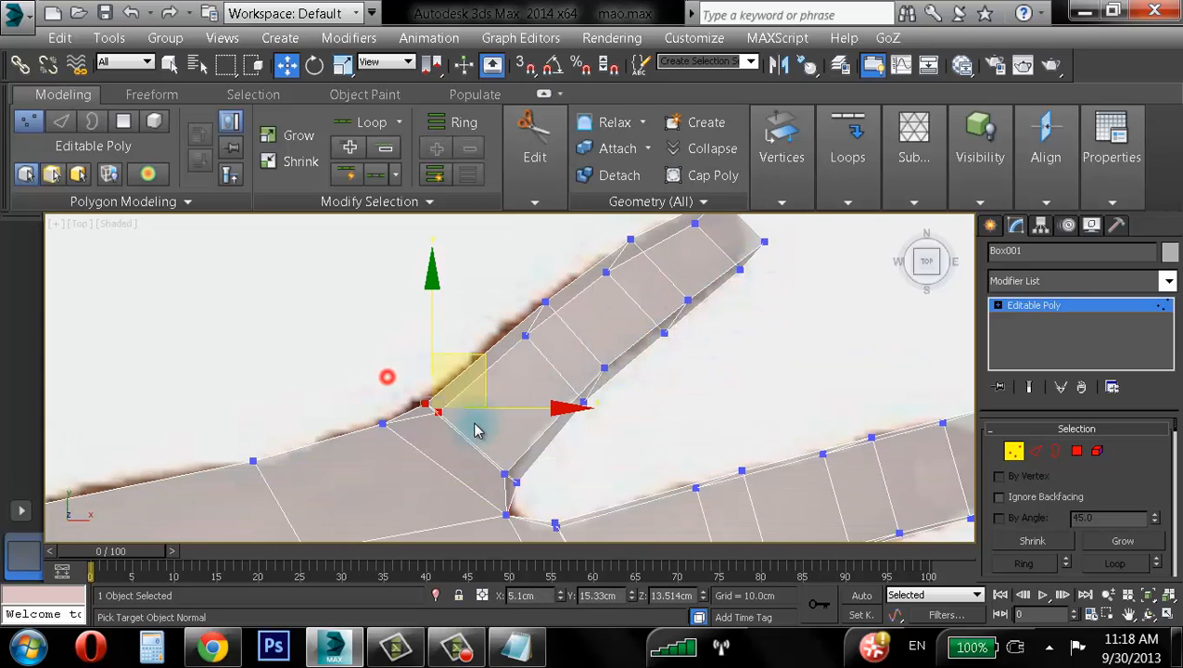
left_click_drag(478, 359, 475, 355)
left_click_drag(366, 398, 399, 459)
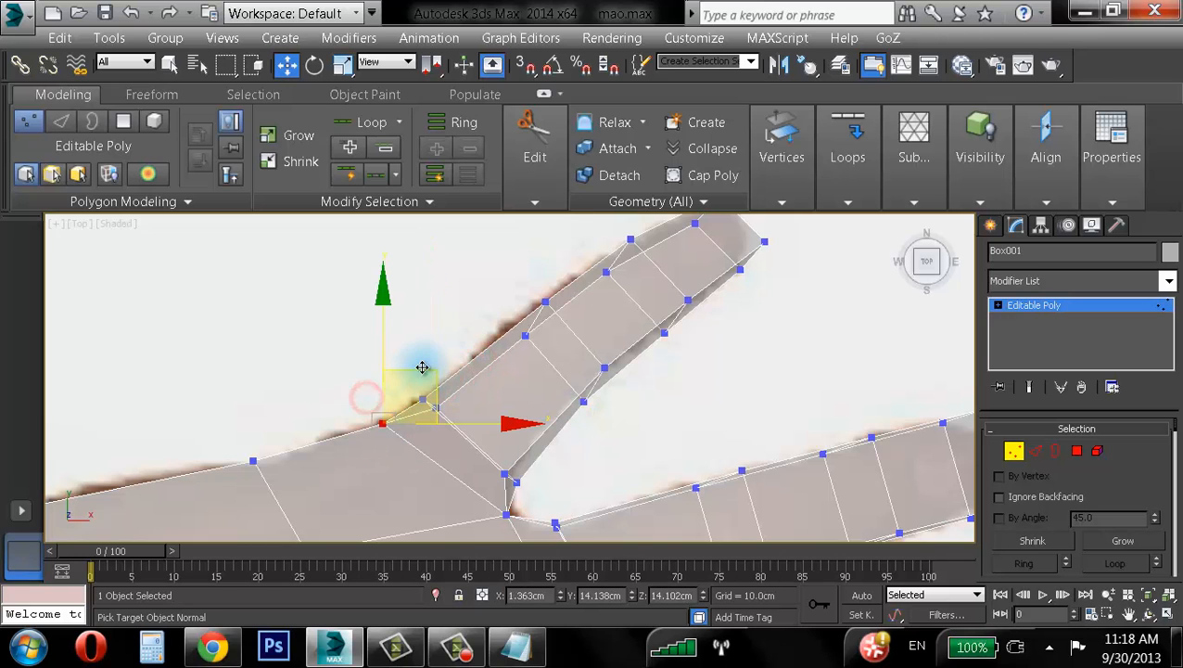
left_click_drag(418, 372, 389, 375)
- Move the wrist edge vertex on the little-finger side slightly inward to match the reference outline
middle_click_drag(179, 481, 394, 384)
scroll(395, 383, "down", 2)
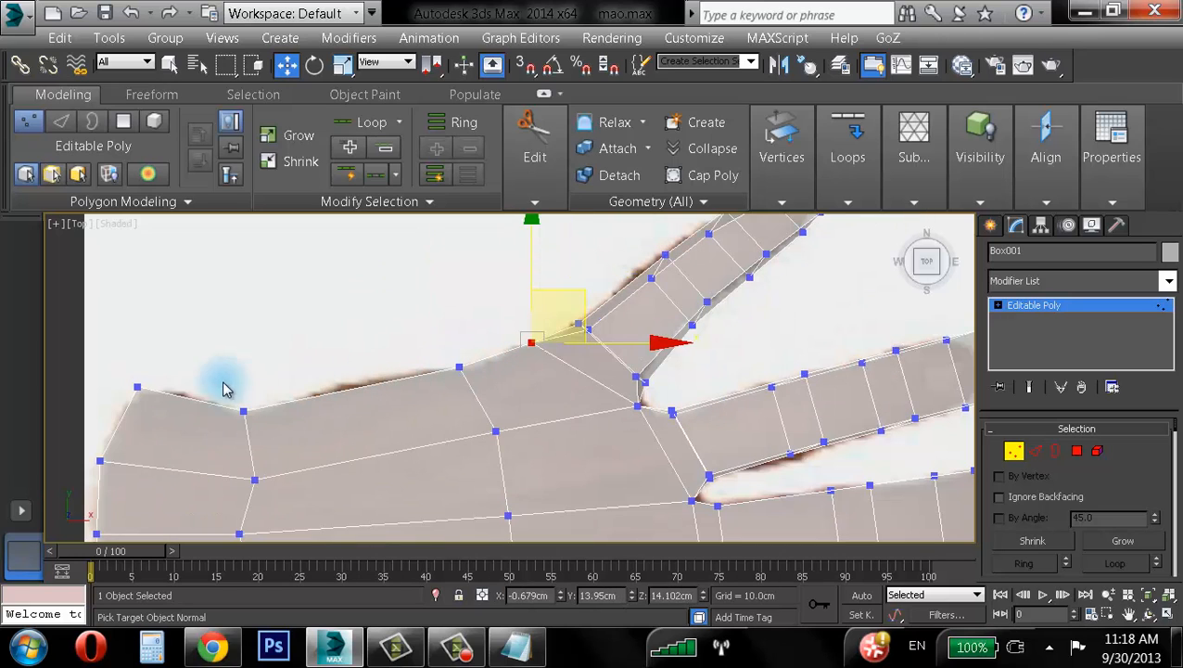
left_click_drag(223, 384, 261, 432)
left_click_drag(283, 363, 289, 374)
- Move the palm corner vertex between index finger and thumb toward the fingers, and shift the thumb's inner knuckle vertex outward
scroll(576, 370, "up", 8)
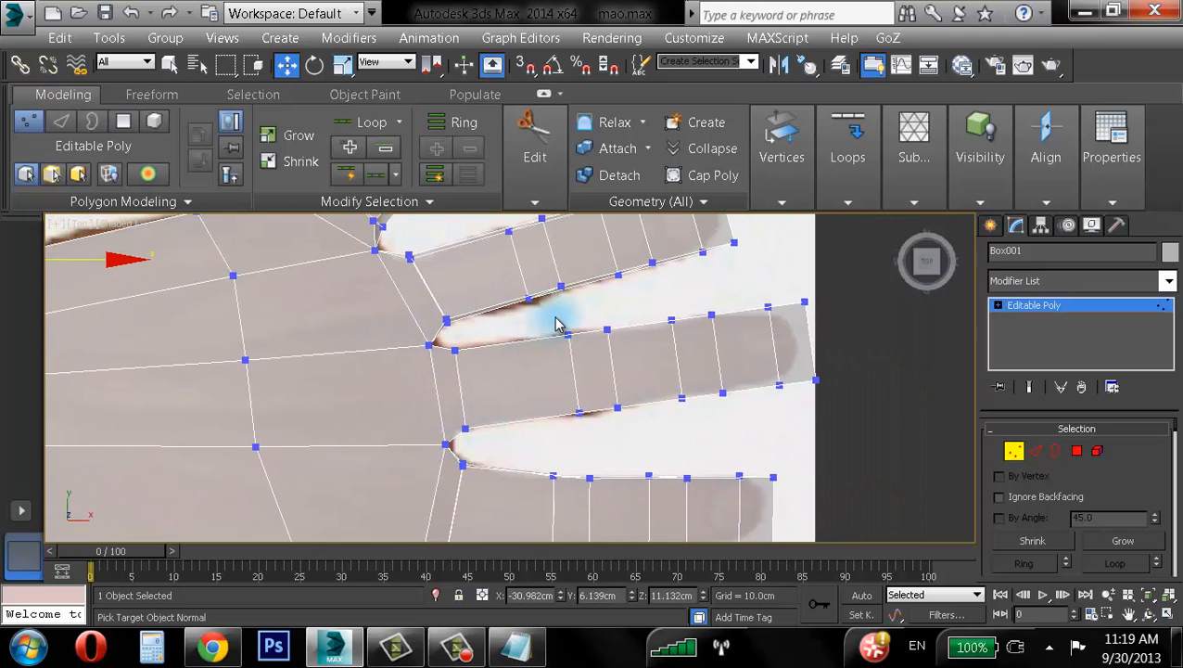
middle_click_drag(568, 382, 539, 348)
left_click(327, 417)
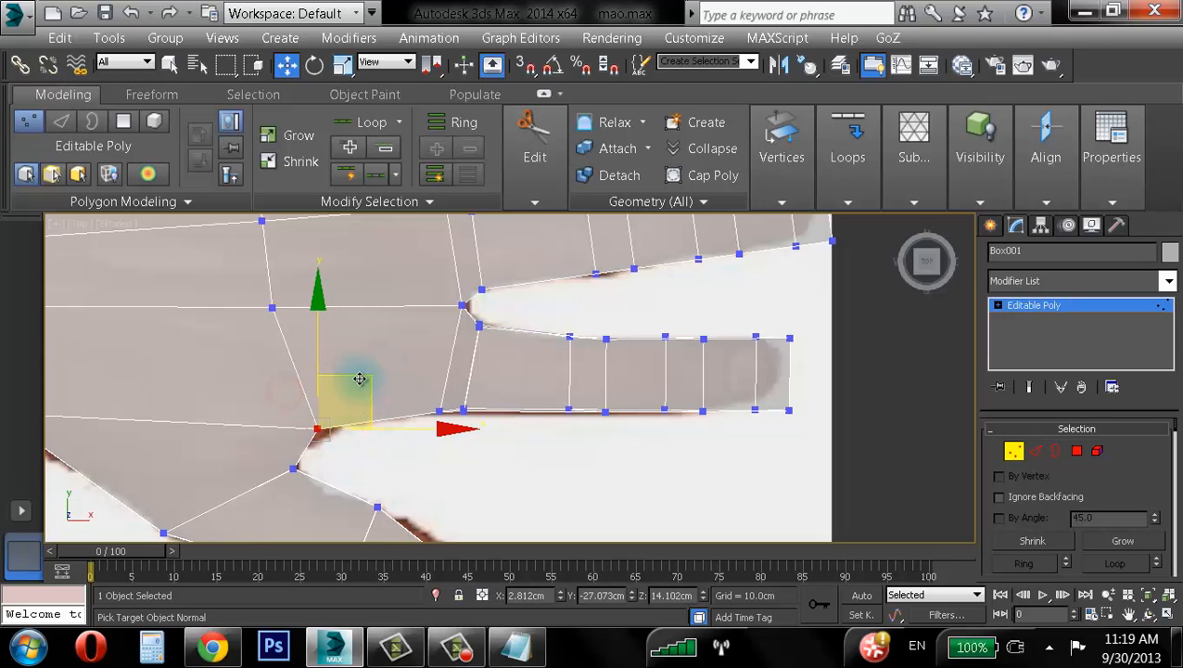
left_click_drag(359, 379, 385, 377)
middle_click_drag(305, 483, 387, 378)
left_click_drag(452, 376, 504, 426)
left_click_drag(507, 355, 516, 362)
- Move the thumb-side wrist vertex outward and nudge the thumb's inner knuckle vertex along the reference outline
middle_click_drag(244, 390, 382, 453)
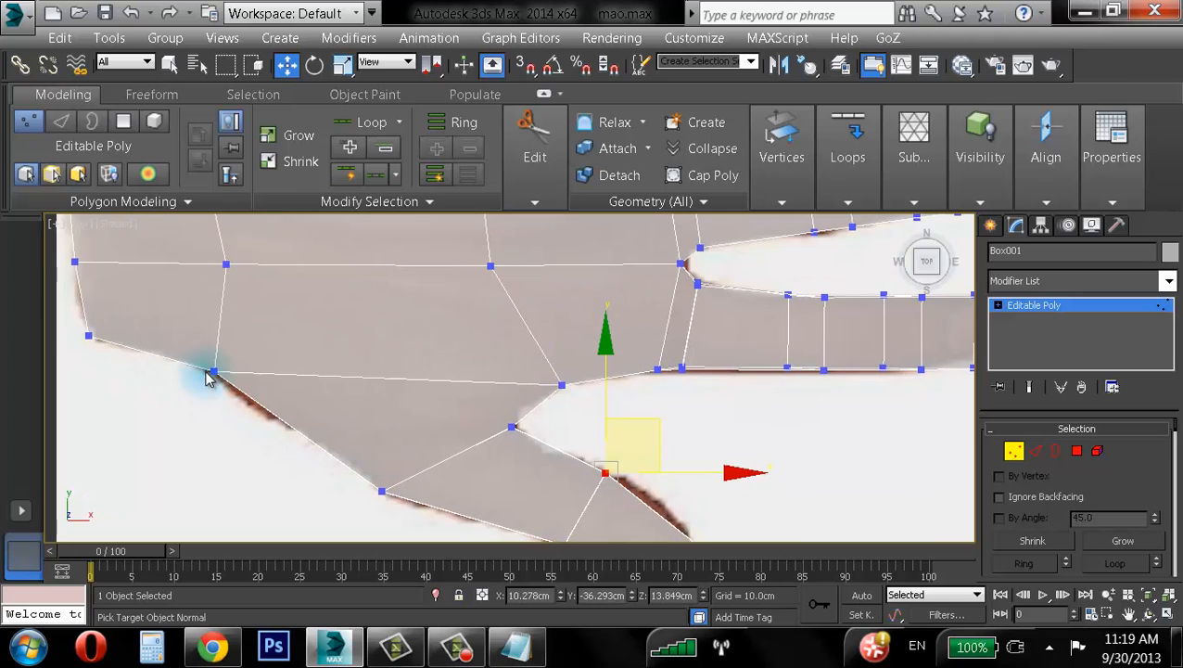
left_click(202, 369)
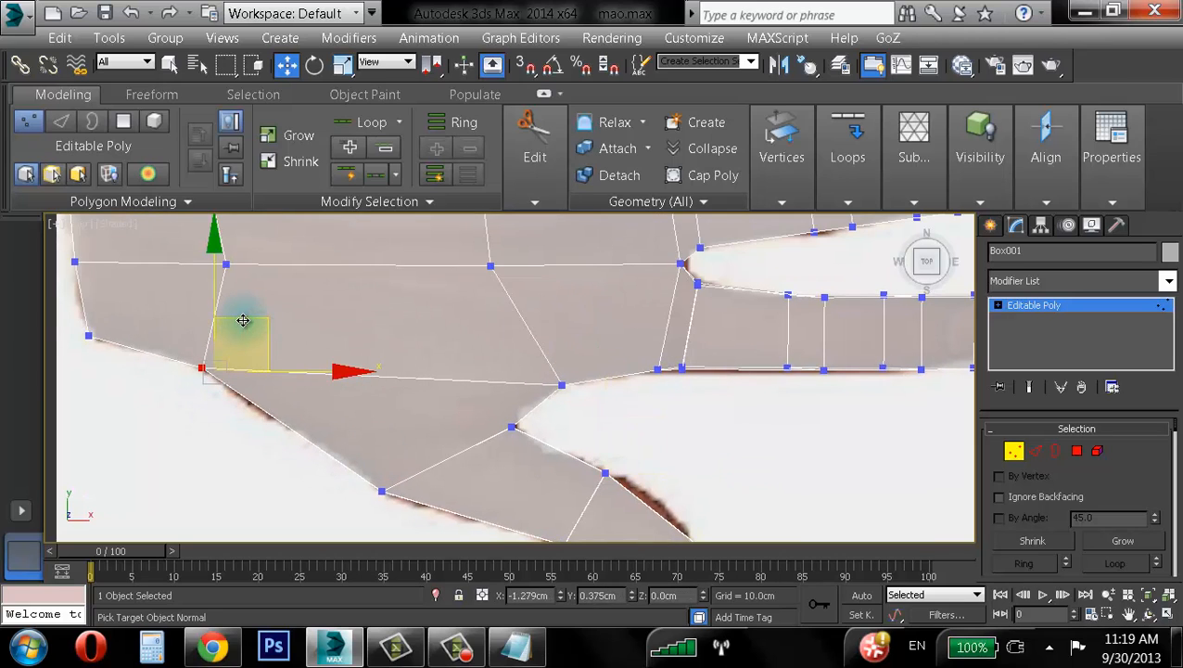
middle_click_drag(370, 365, 288, 247)
left_click_drag(488, 337, 570, 358)
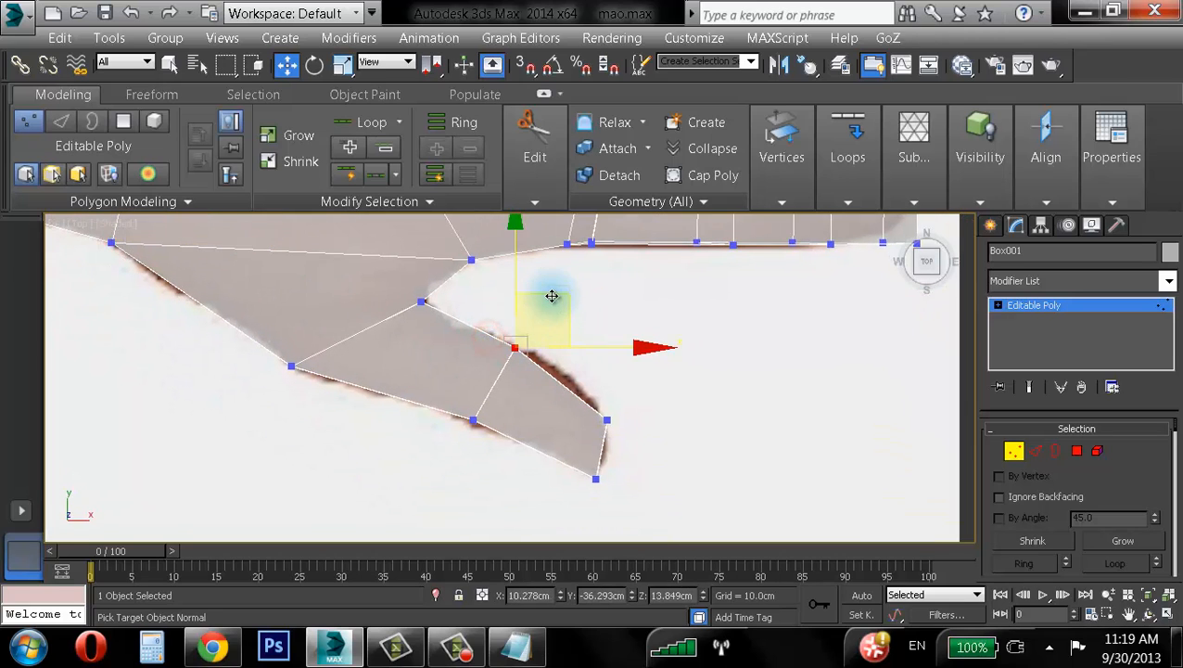
left_click(423, 304)
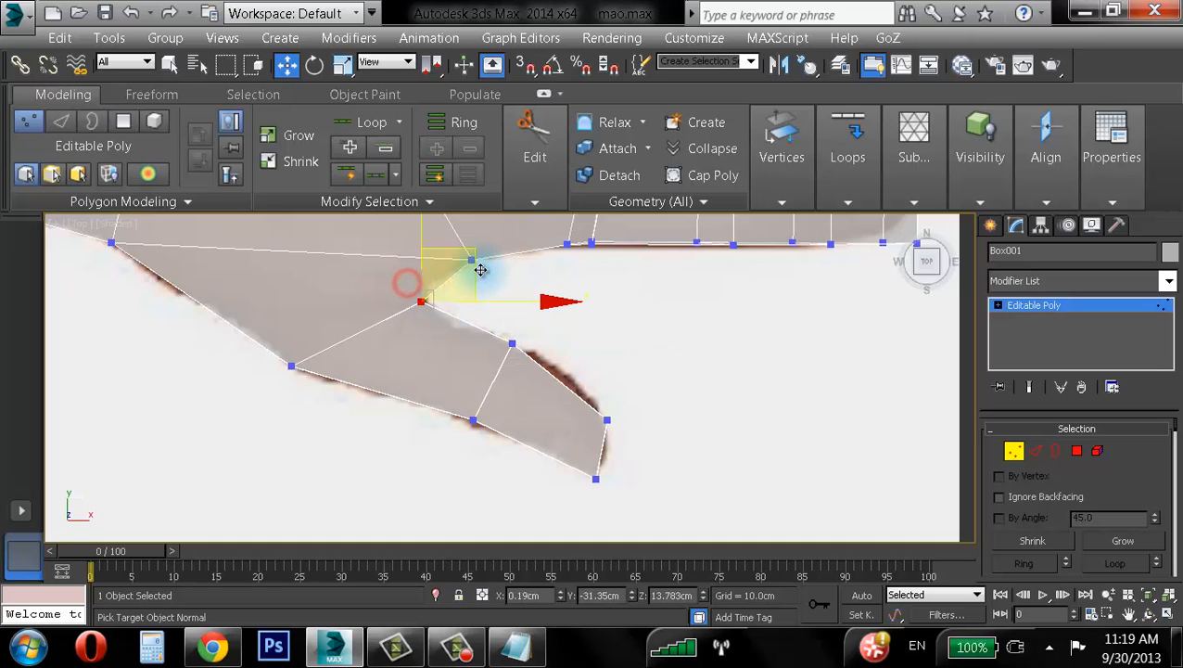
scroll(561, 346, "down", 4)
middle_click_drag(568, 444, 567, 447)
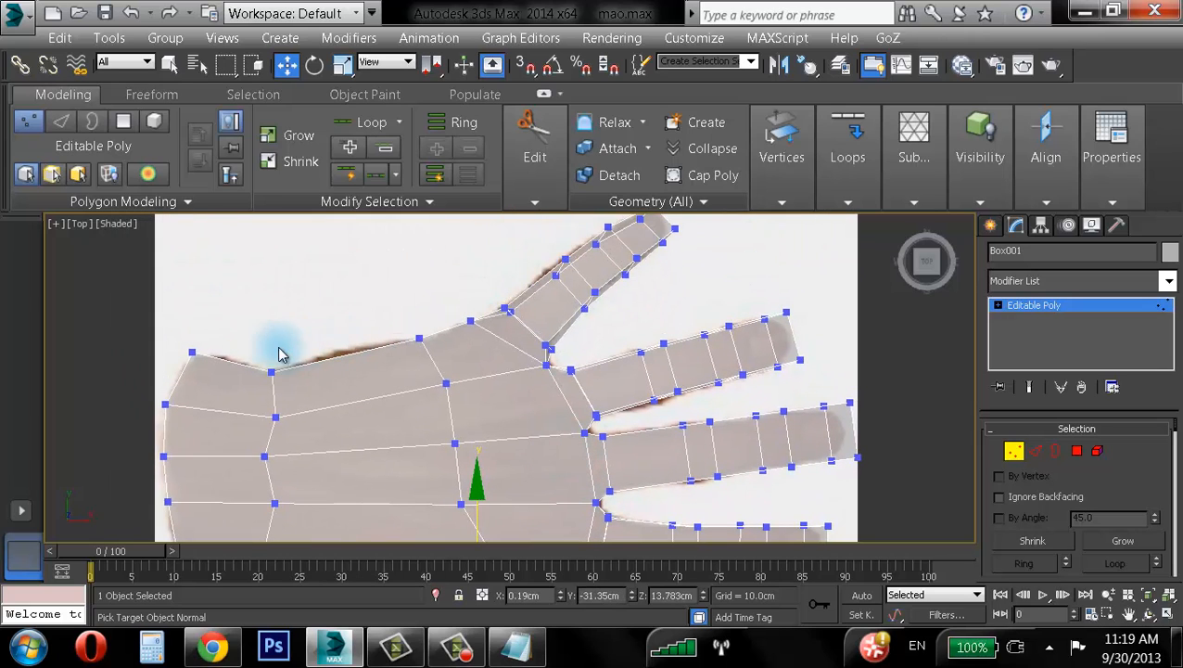
- Straighten the wrist edge loop by shifting its little-finger-side end vertex and its middle vertex slightly toward the fingers
left_click_drag(264, 347, 284, 381)
left_click_drag(312, 323, 315, 320)
middle_click_drag(339, 363, 430, 274)
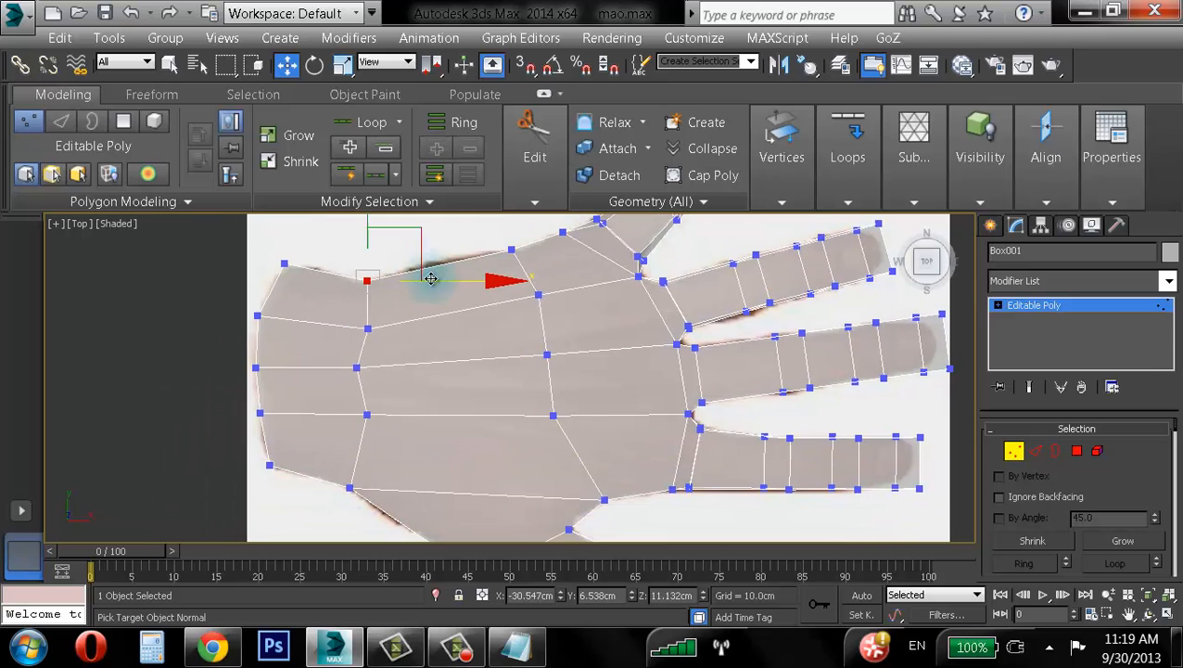
left_click_drag(331, 351, 373, 381)
left_click_drag(409, 313, 421, 316)
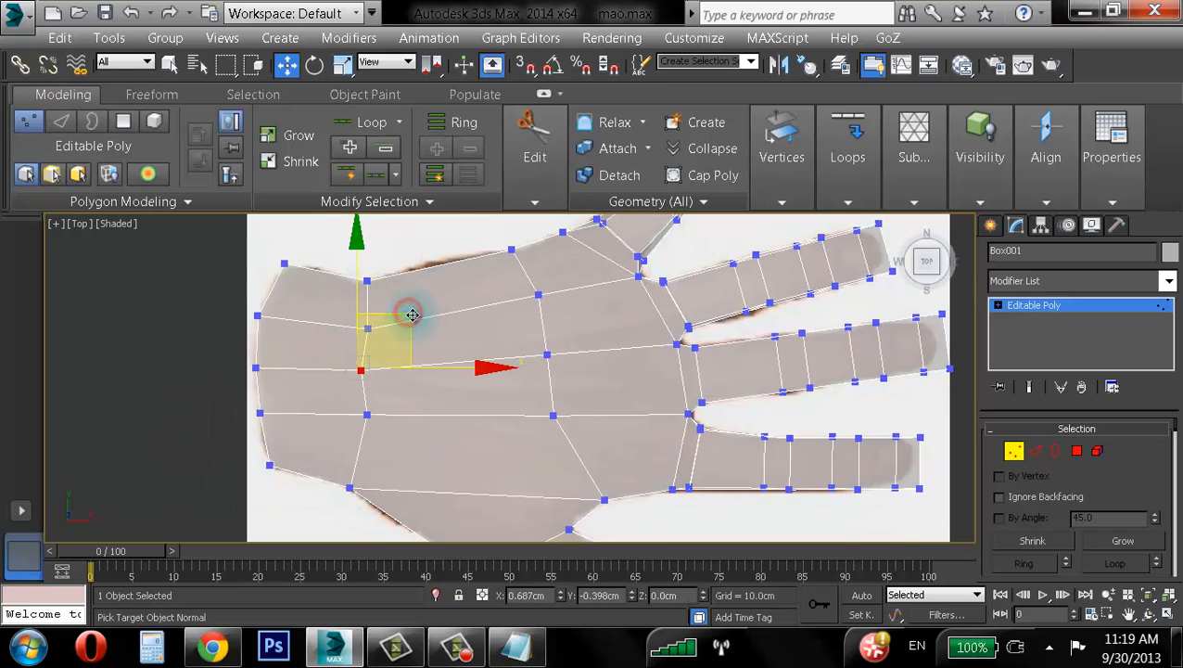
middle_click_drag(618, 319, 496, 369)
scroll(575, 365, "down", 2)
scroll(738, 364, "up", 2)
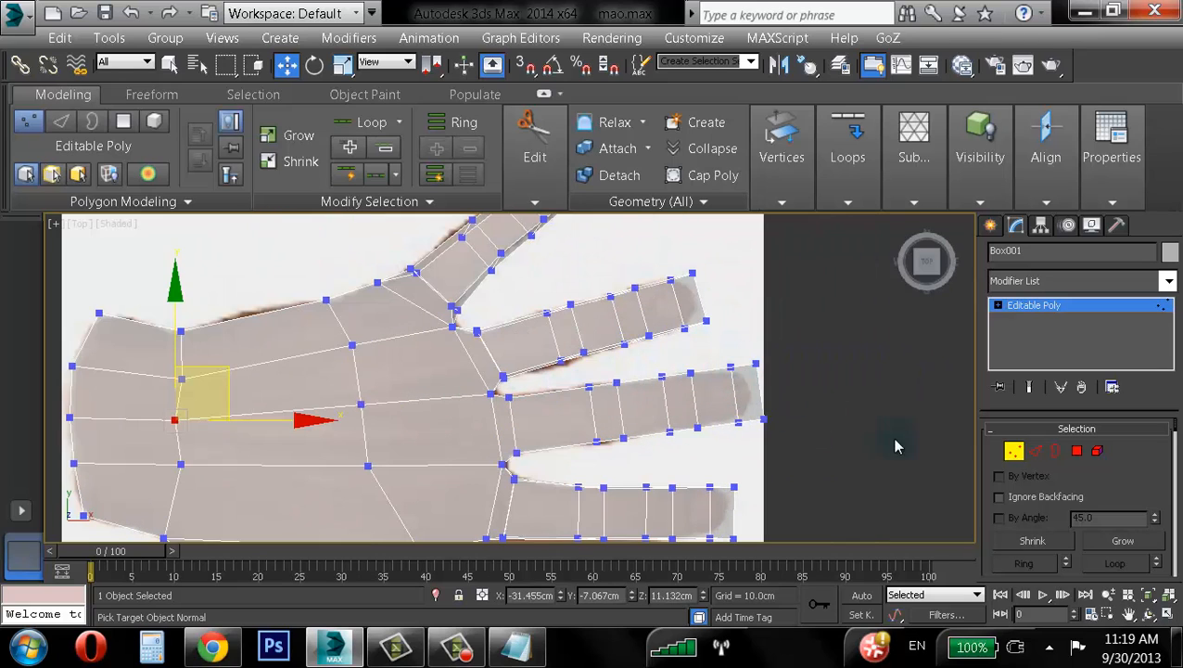
- Leave vertex editing, turn off the see-through display and examine the hand in a maximized perspective view
left_click(1009, 450)
scroll(695, 427, "down", 4)
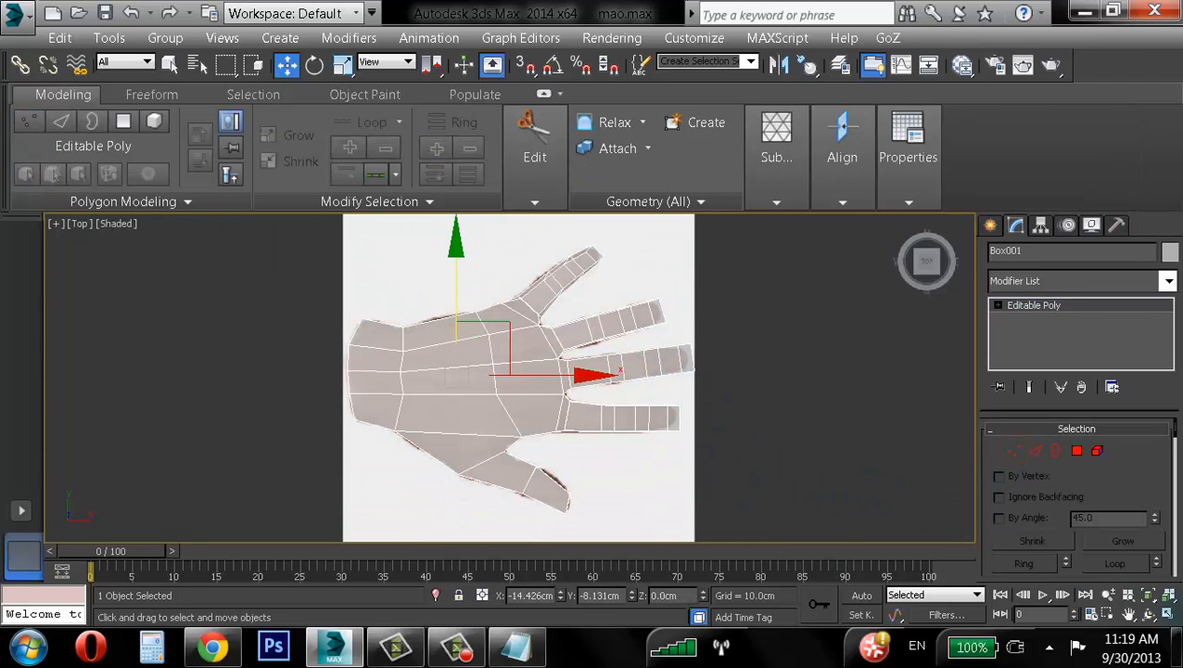
left_click(1169, 597)
left_click(1169, 614)
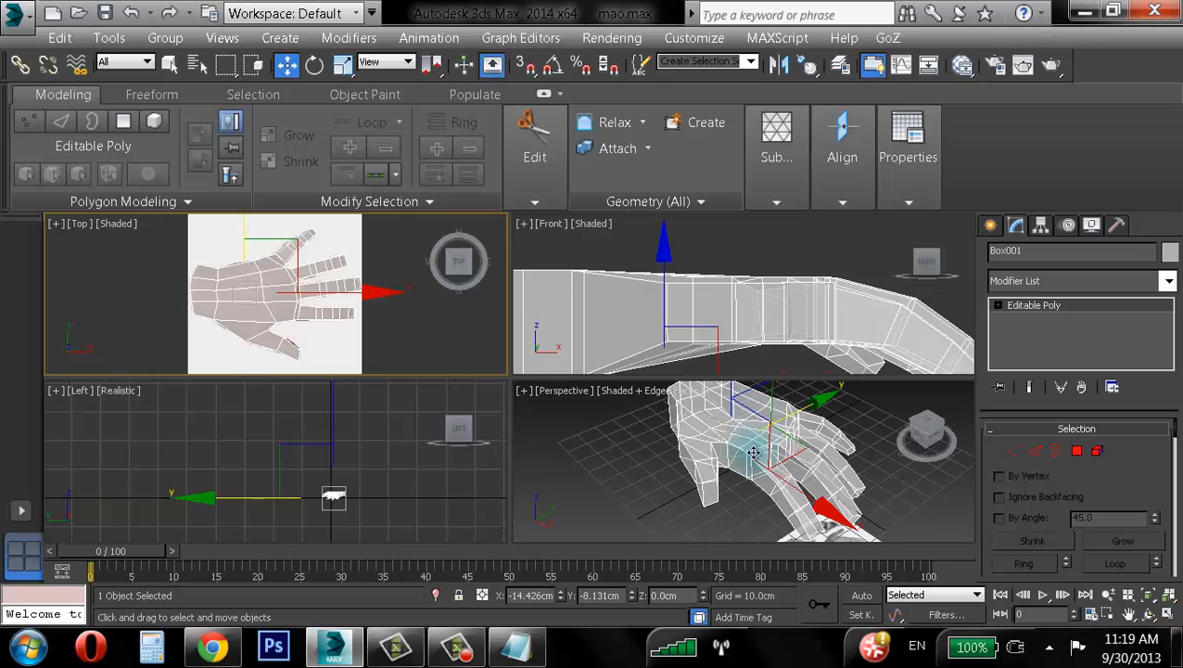
key("alt+x")
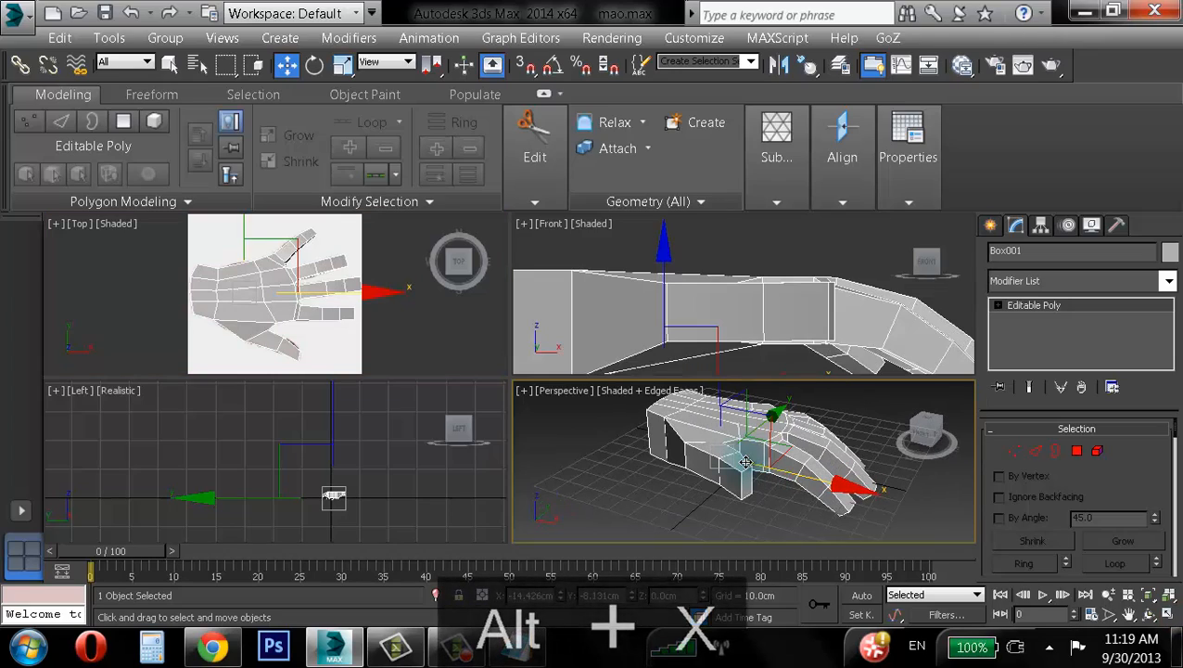
key("alt+w")
middle_click_drag(692, 449, 576, 409, "alt")
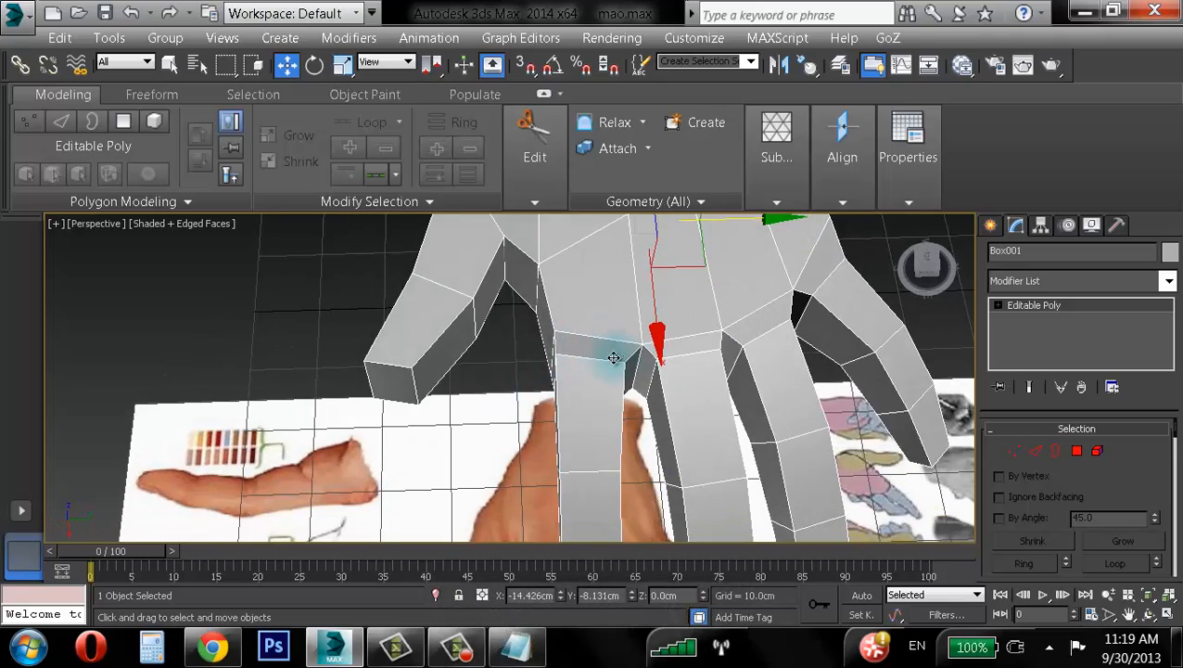
middle_click_drag(613, 348, 584, 328, "alt")
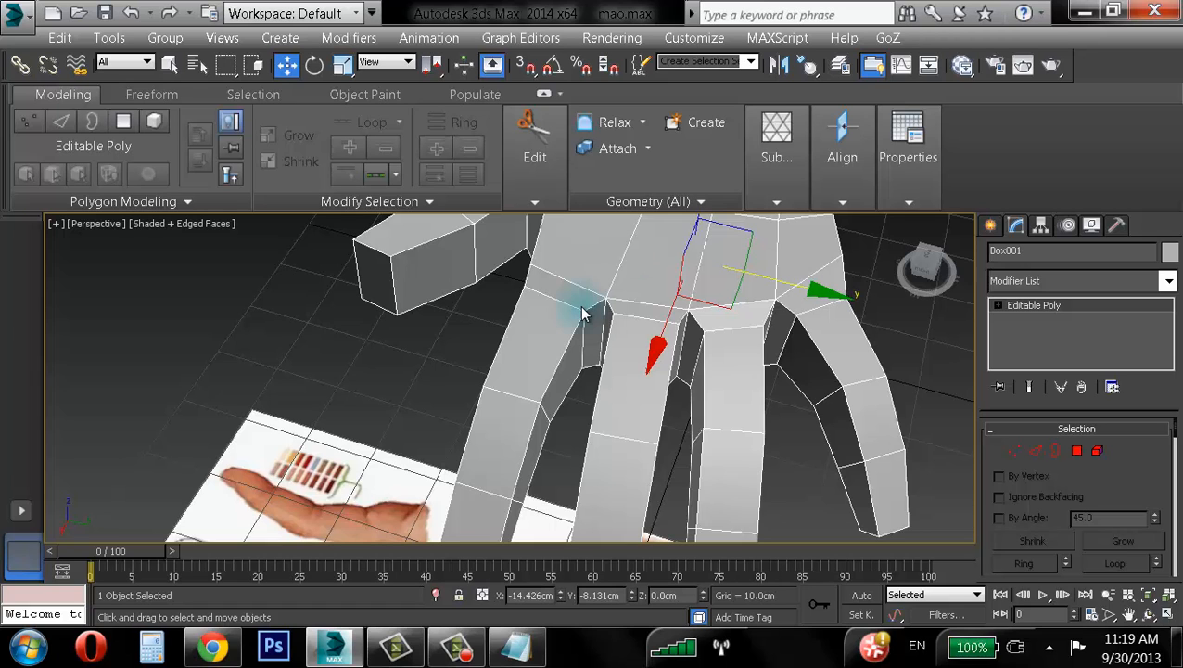
middle_click_drag(583, 306, 554, 363, "alt")
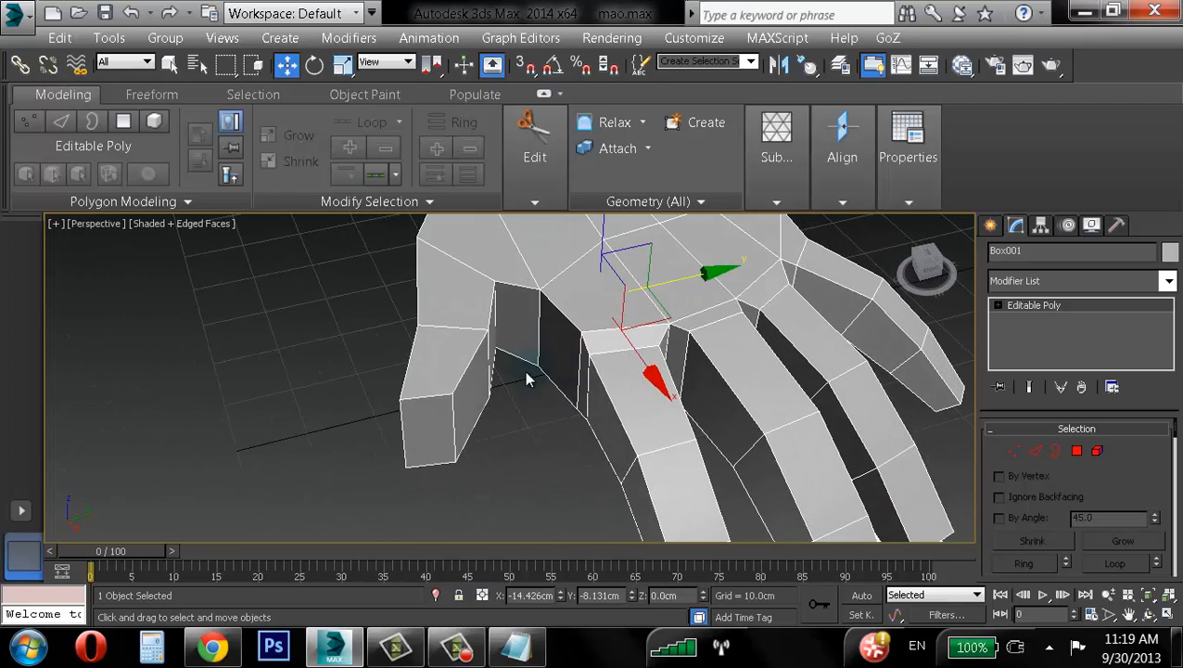
- Try lowering the thumb's tip segment polygons and rotating them slightly
key("3")
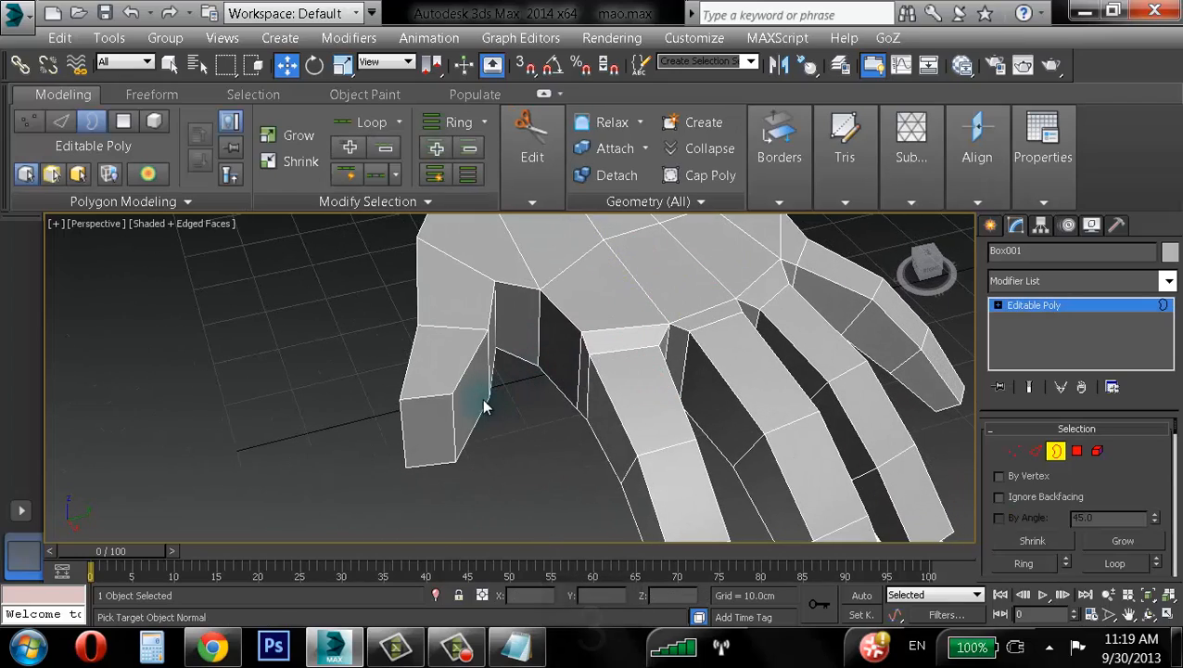
key("4")
middle_click_drag(438, 409, 426, 449, "alt")
left_click_drag(353, 403, 454, 496)
middle_click_drag(456, 494, 526, 371, "alt")
left_click_drag(427, 317, 419, 380)
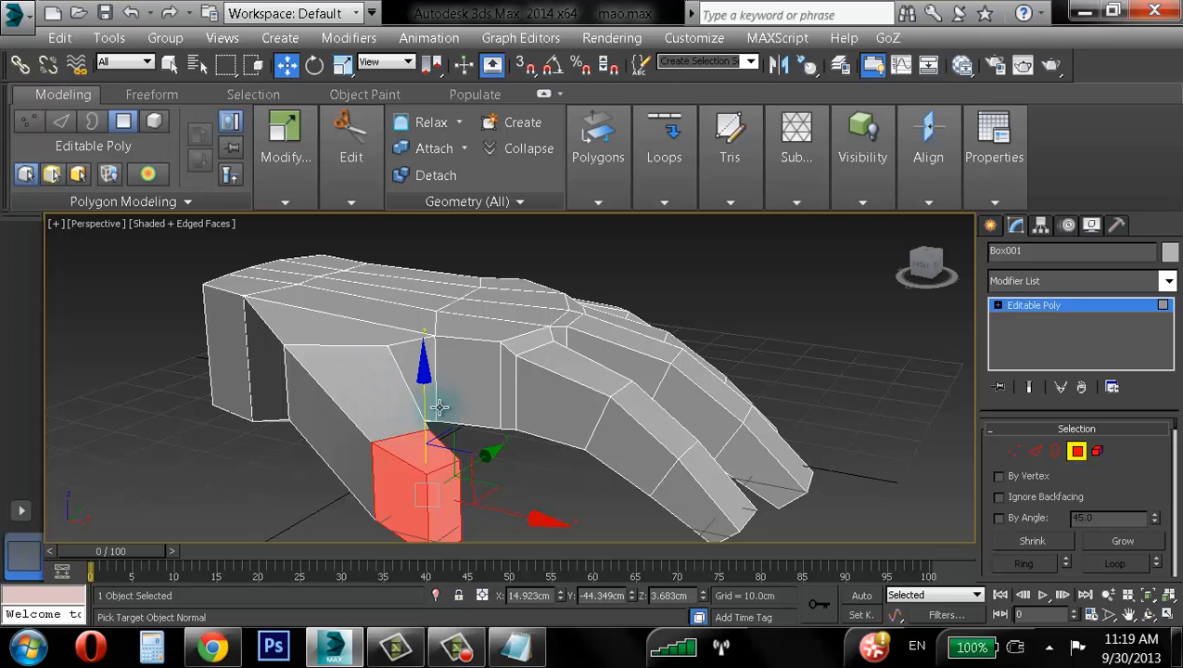
key("r")
key("e")
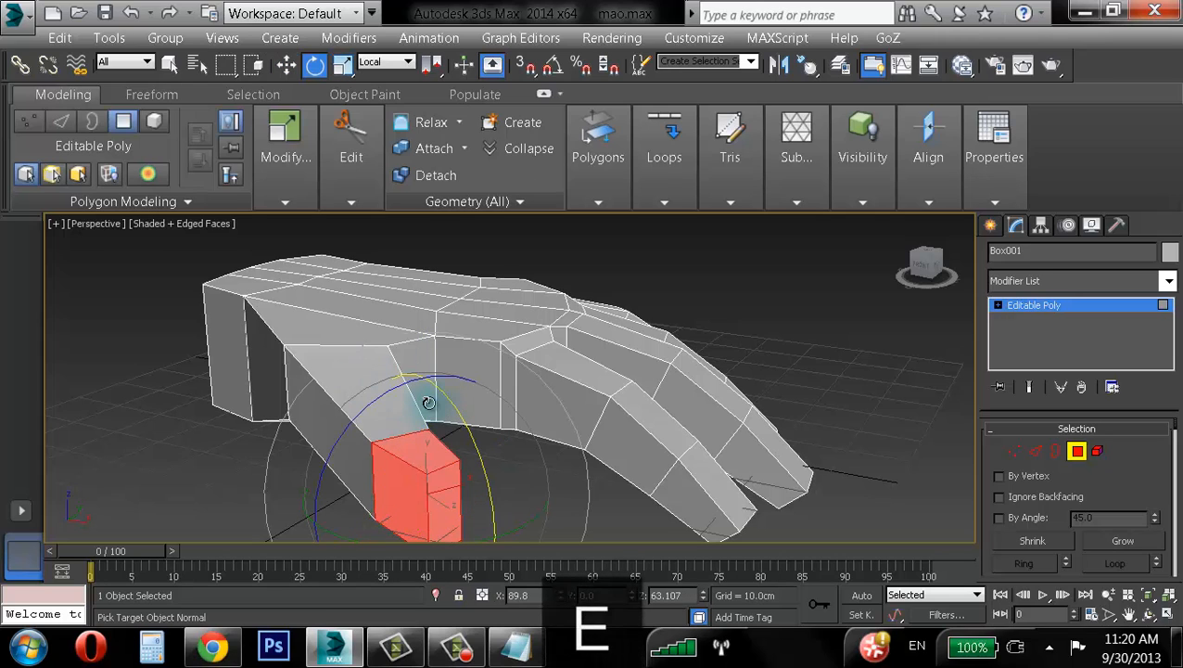
left_click_drag(386, 414, 388, 396)
middle_click_drag(389, 396, 409, 345, "alt")
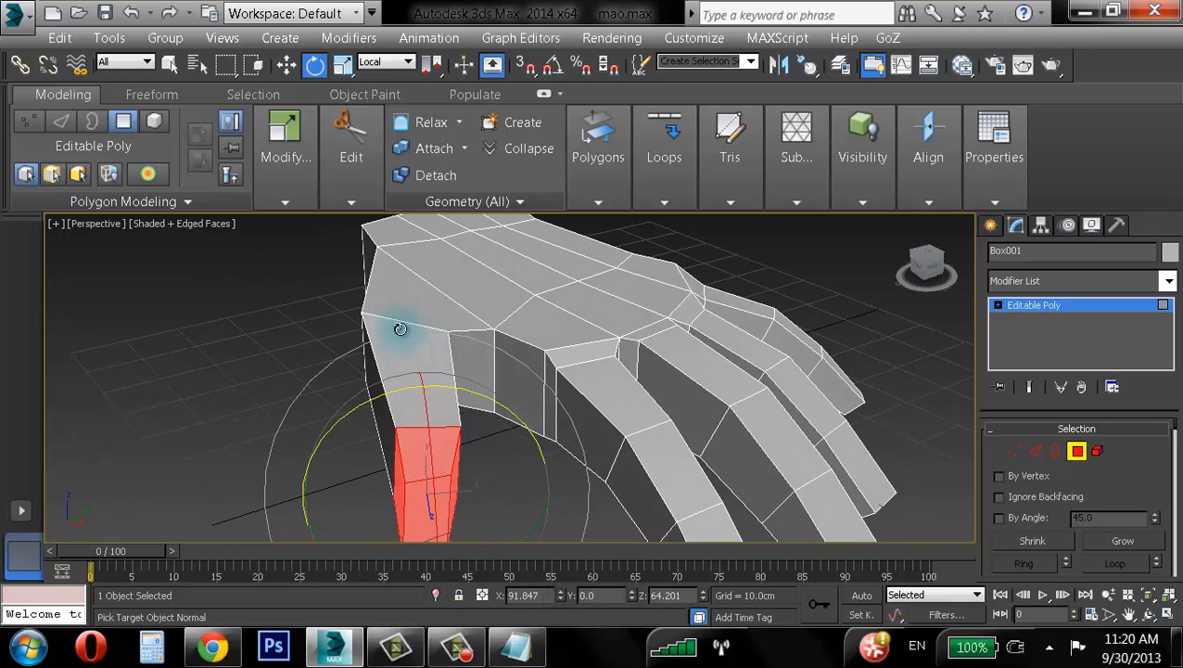
- Try lowering the edges around the thumb's knuckle at its base so the thumb slopes down from the palm
key("2")
left_click(398, 321)
mouse_move(396, 349)
middle_mouse_down("alt")
mouse_move(453, 332)
mouse_move(389, 371)
middle_mouse_up("alt")
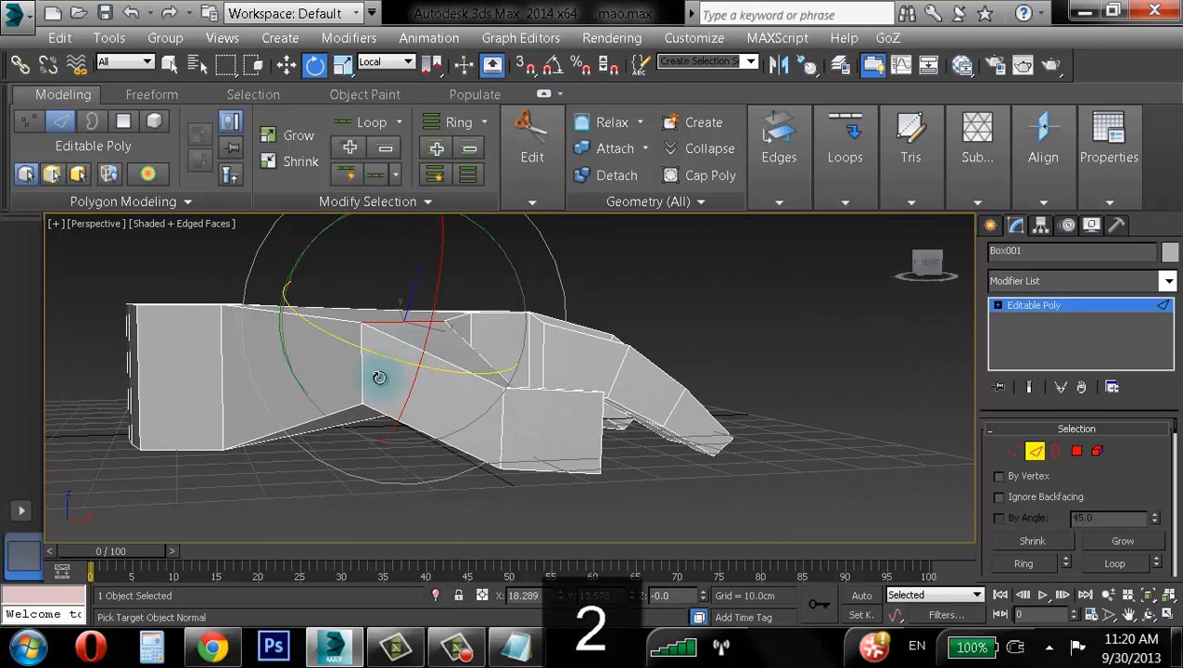
key("w")
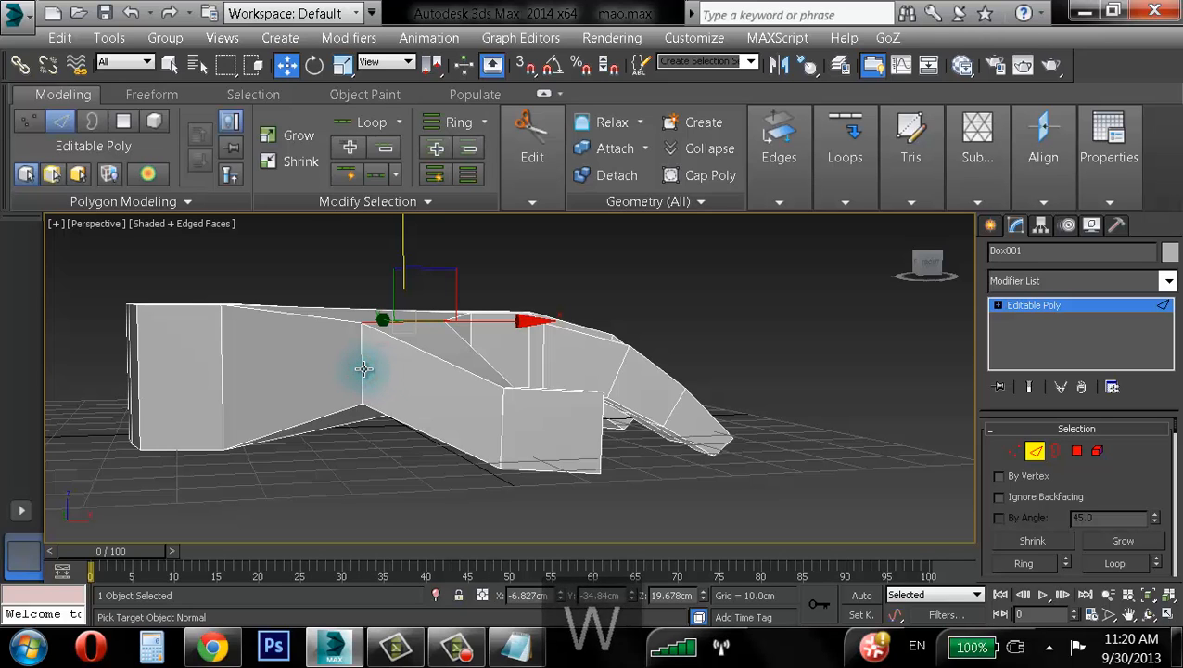
middle_click_drag(364, 370, 429, 353, "alt")
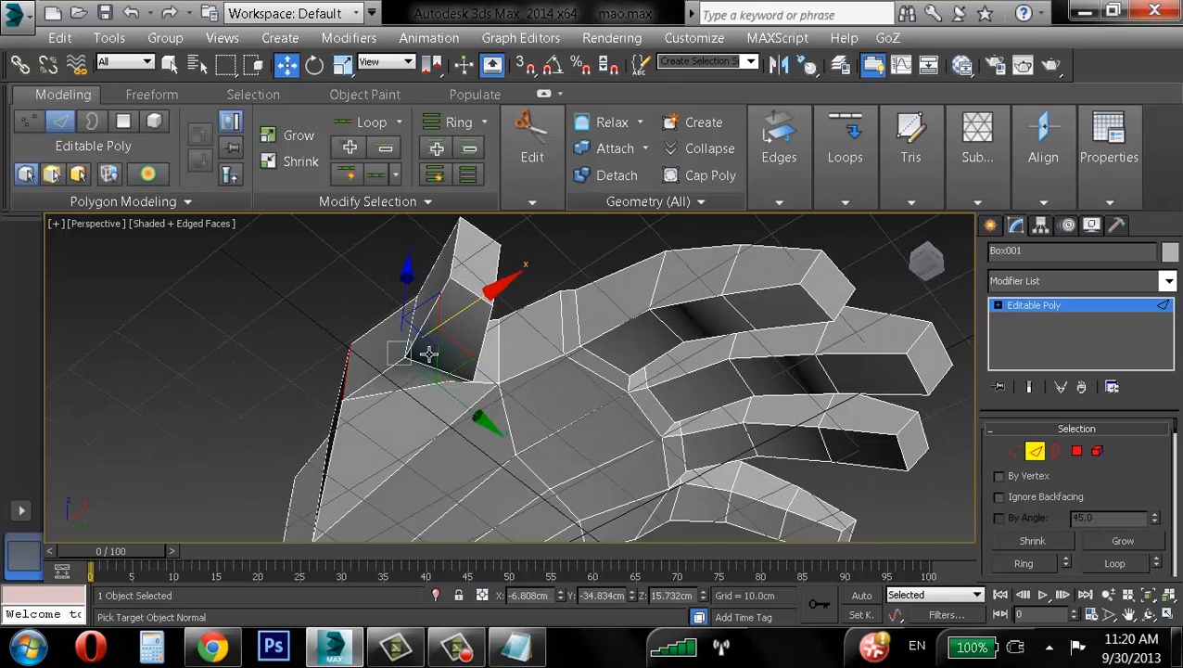
middle_click_drag(394, 394, 563, 422, "alt")
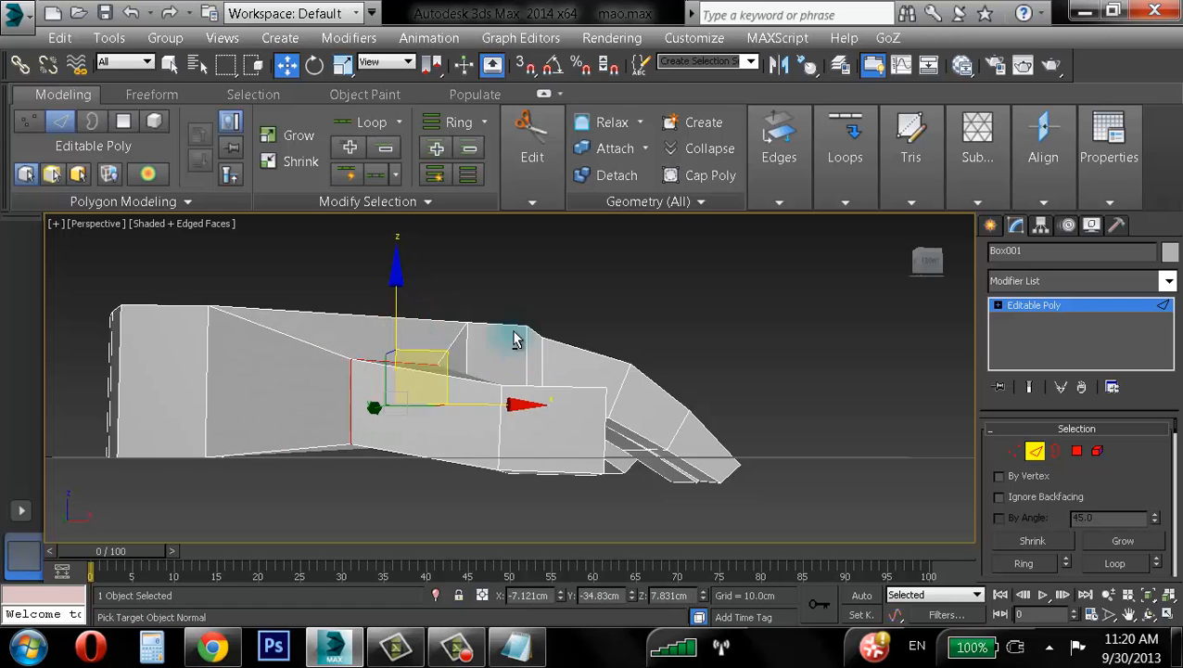
middle_click_drag(510, 338, 572, 411, "alt")
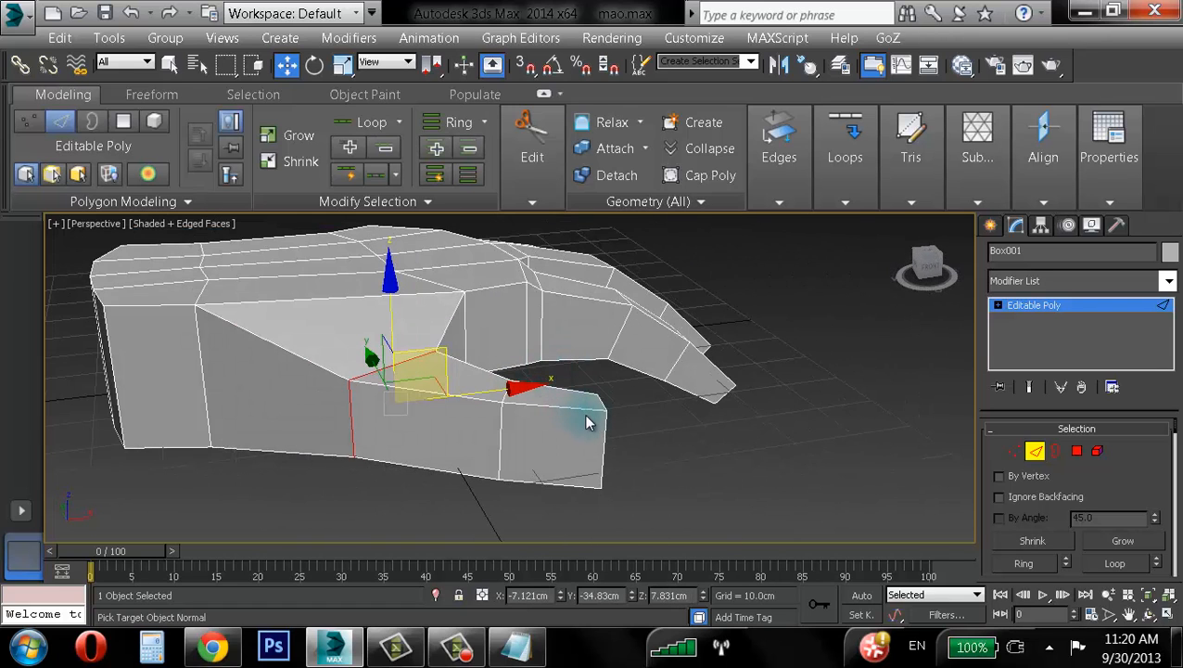
- Try adjusting the height of the thumb's end face, shifting it slightly downward
key("4")
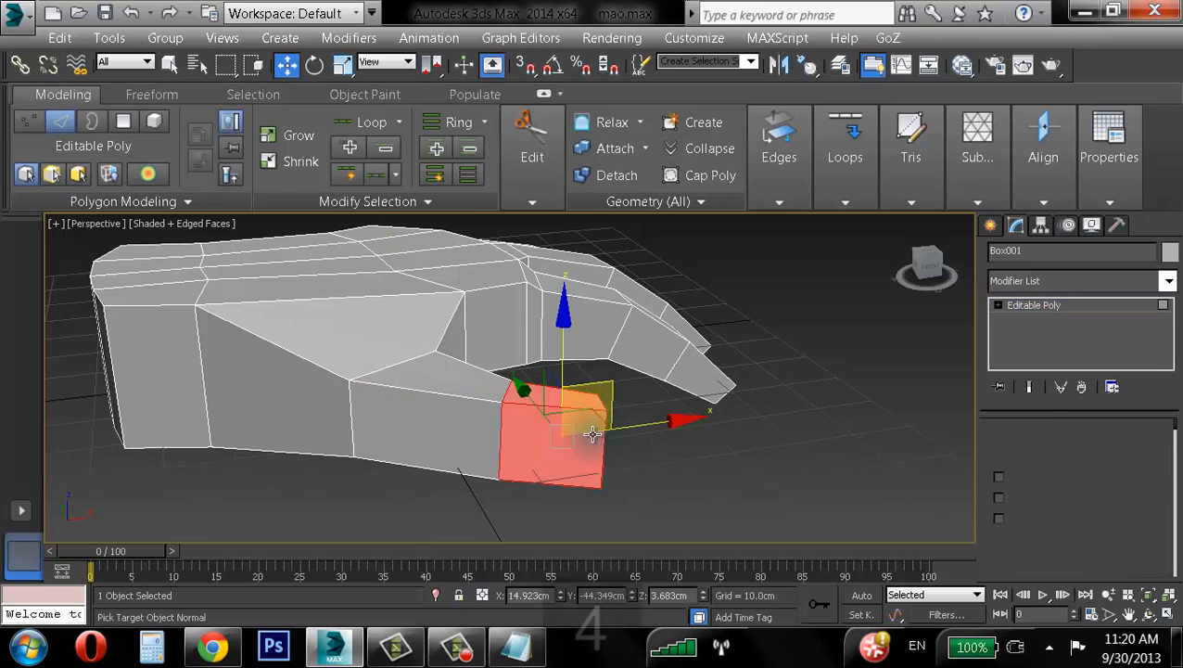
middle_click_drag(589, 442, 608, 472, "alt")
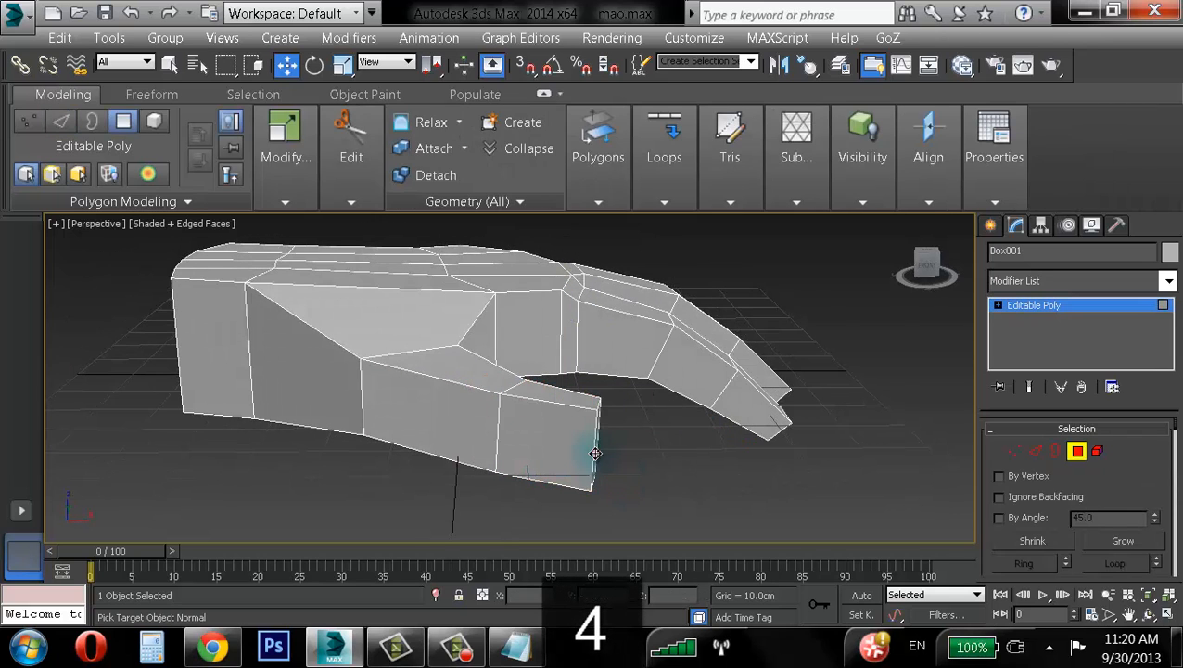
left_click(595, 454)
mouse_move(598, 323)
left_mouse_down()
mouse_move(602, 341)
mouse_move(599, 332)
left_mouse_up()
middle_click_drag(598, 332, 513, 291, "alt")
scroll(521, 334, "down", 3)
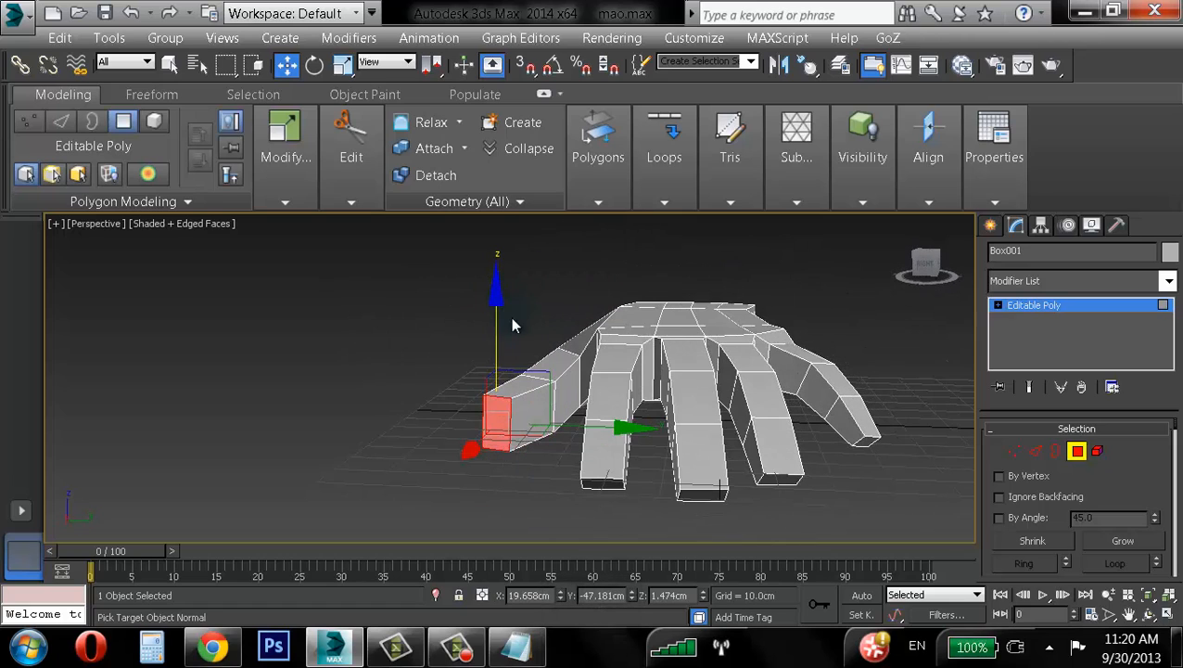
left_click_drag(495, 300, 494, 318)
middle_click_drag(493, 317, 564, 350, "alt")
left_click_drag(495, 315, 496, 299)
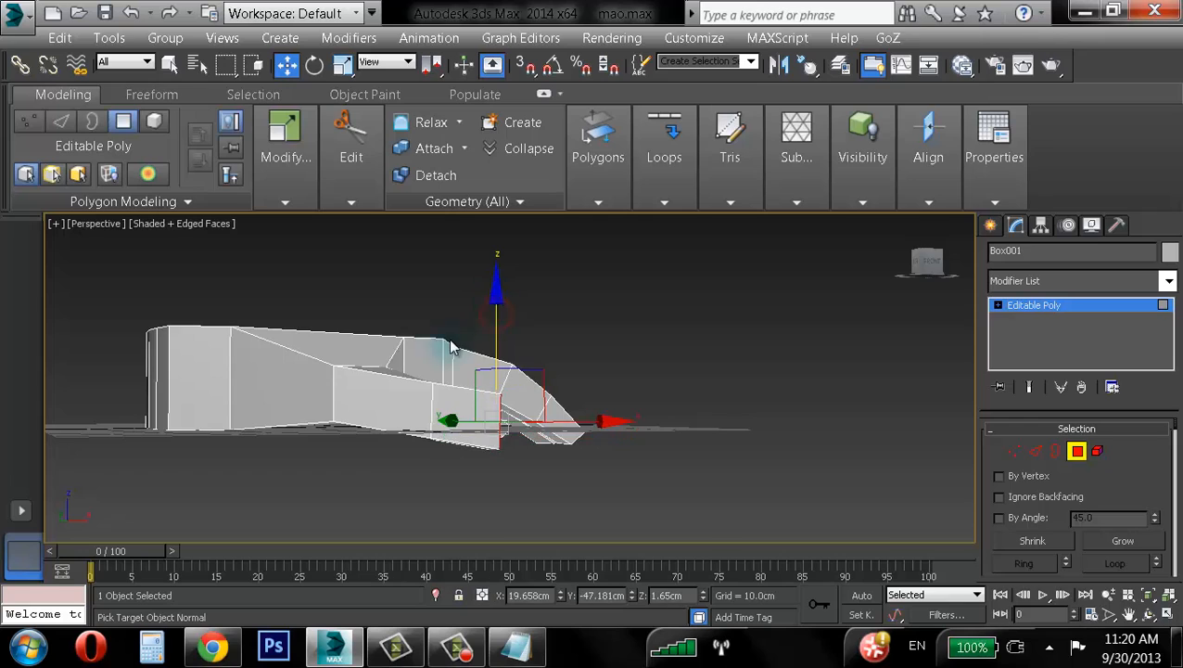
- Try raising the upper edge across the thumb's base knuckle
middle_click_drag(449, 346, 417, 362, "alt")
key("2")
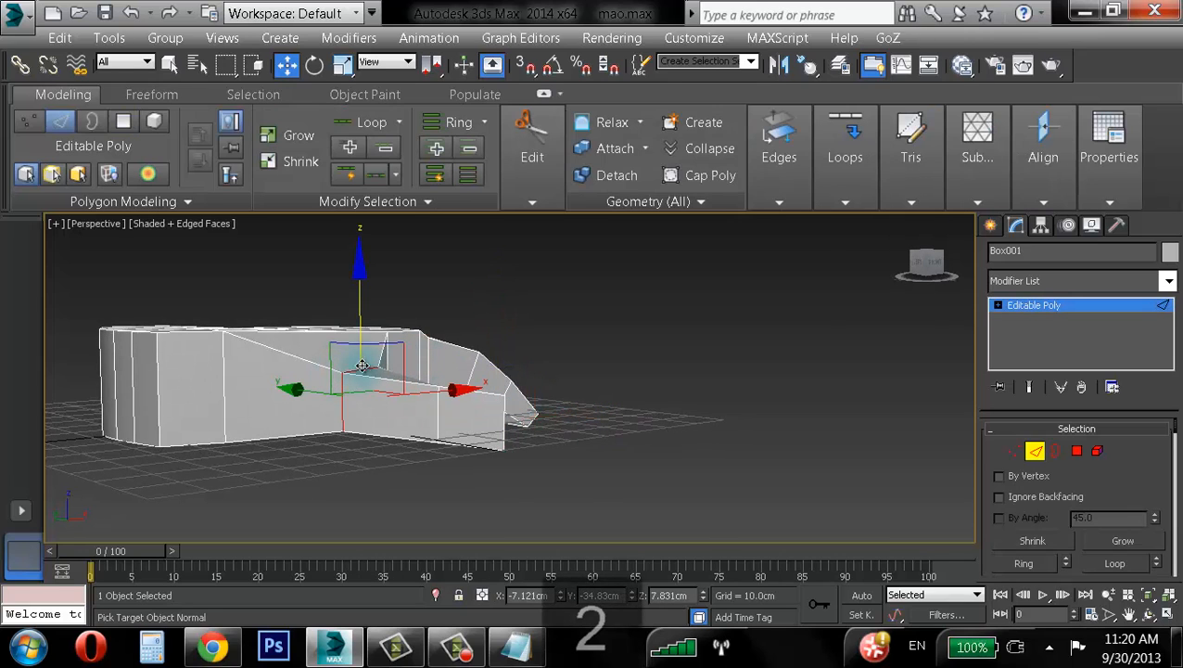
left_click(369, 368)
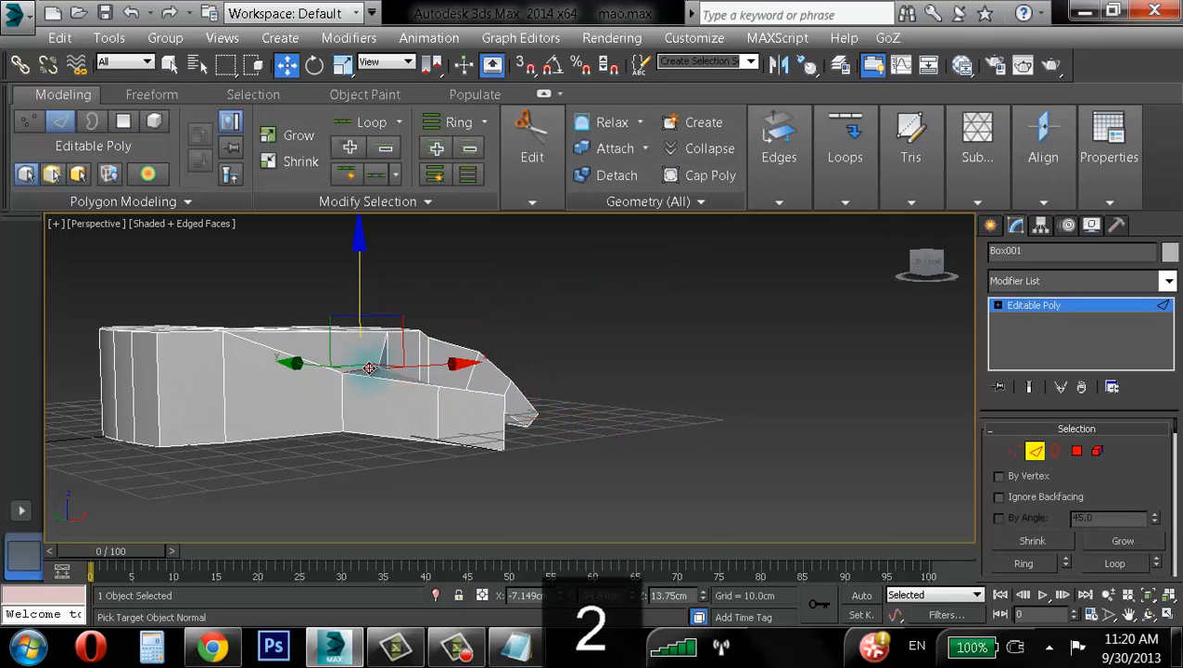
left_click_drag(360, 274, 360, 252)
middle_click_drag(512, 277, 316, 348, "alt")
- Undo all the thumb reshaping, back to before its tip segment was lowered
key("ctrl+z")
key("ctrl+z")
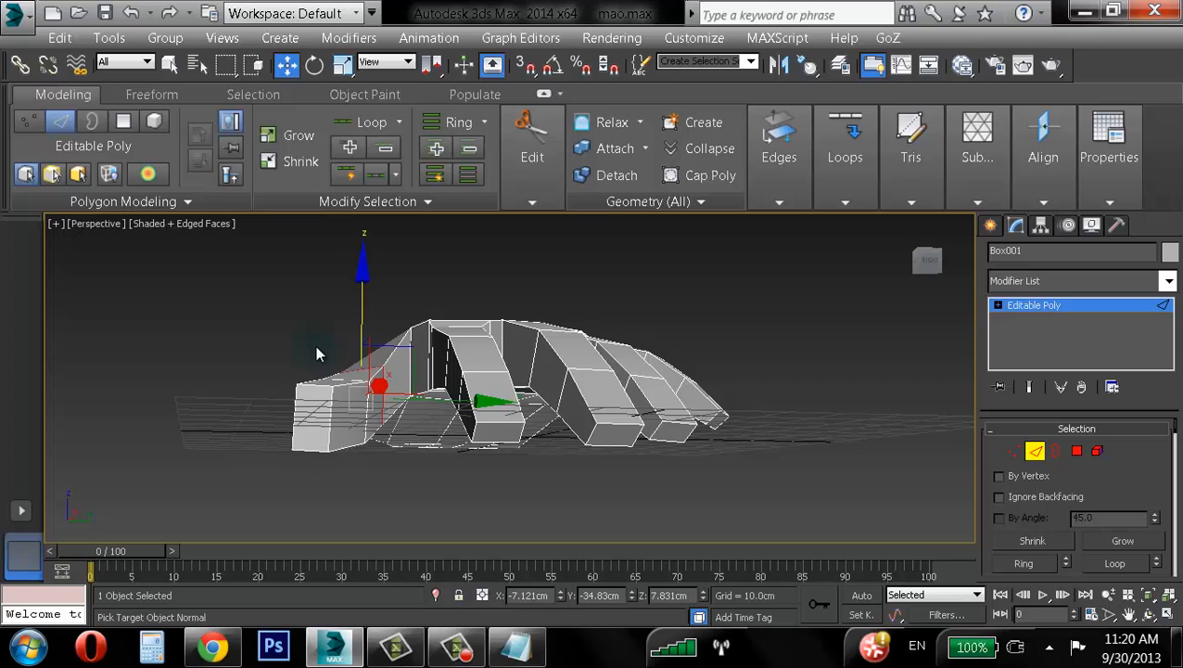
key("ctrl+z")
key("ctrl+z")
key("ctrl+z")
key("ctrl+z")
key("ctrl+z")
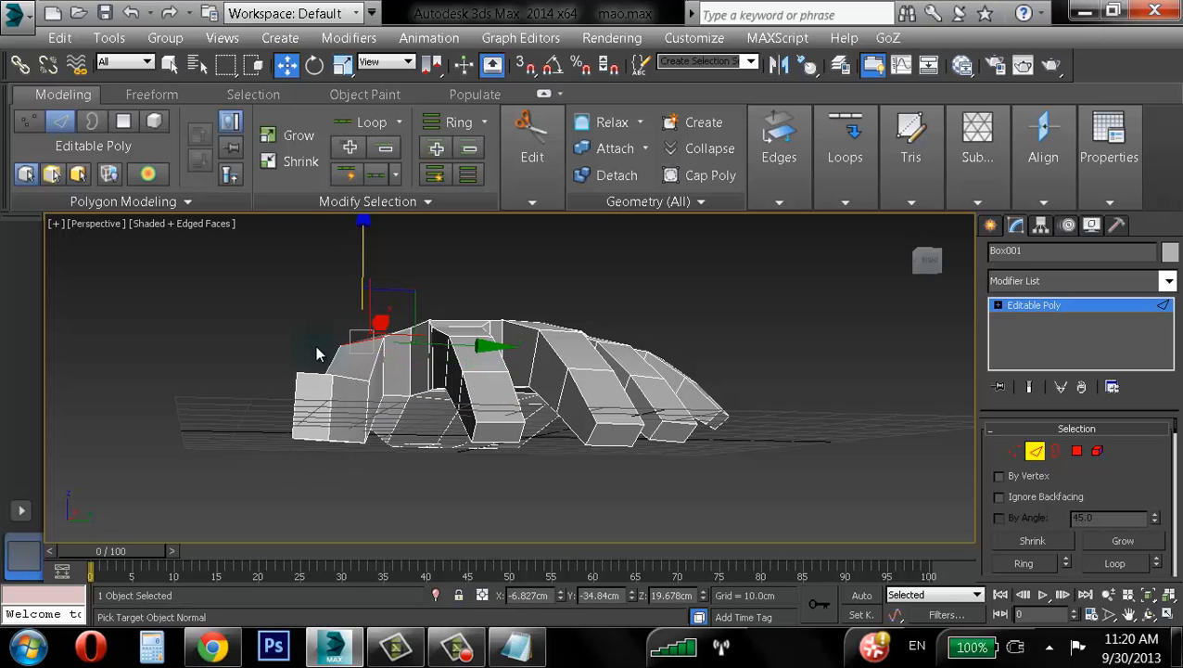
key("ctrl+z")
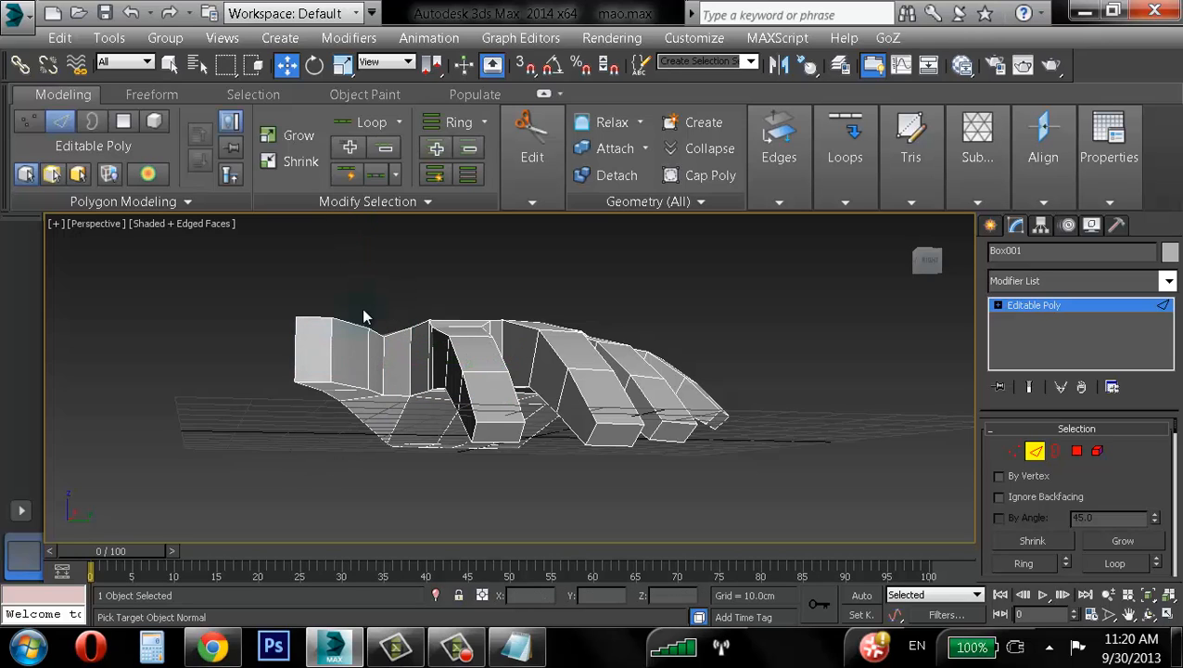
- Nudge the upper vertex on the palm's outer edge beside the little finger's base slightly toward the fingers
middle_click_drag(366, 319, 345, 383, "alt")
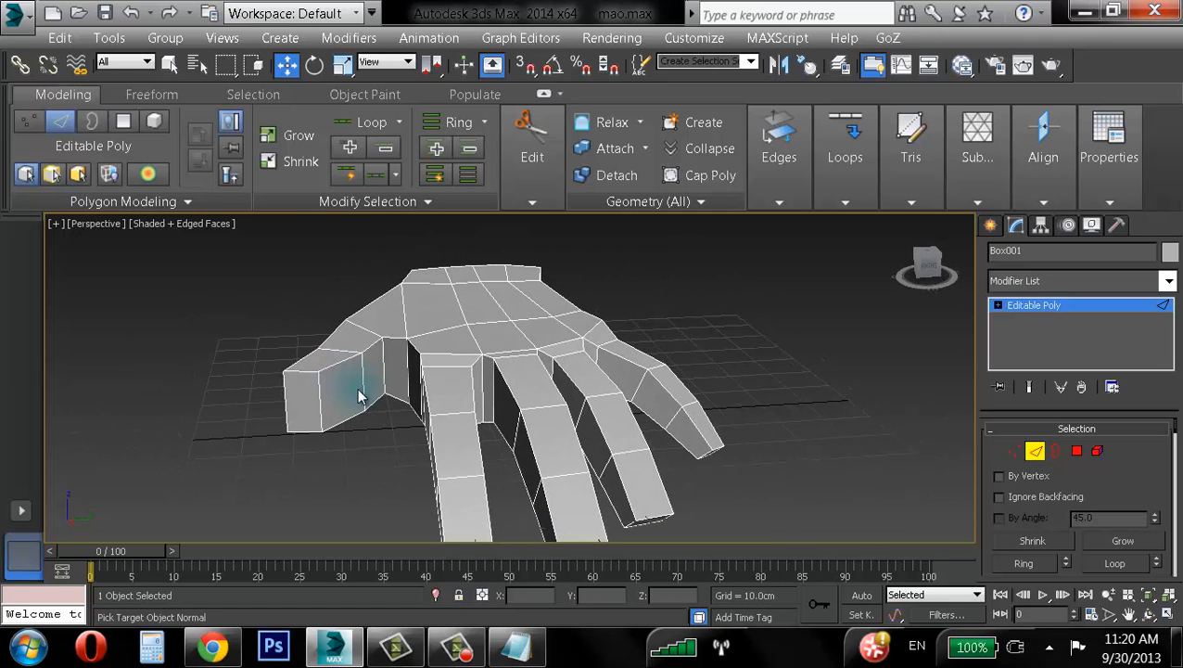
key("1")
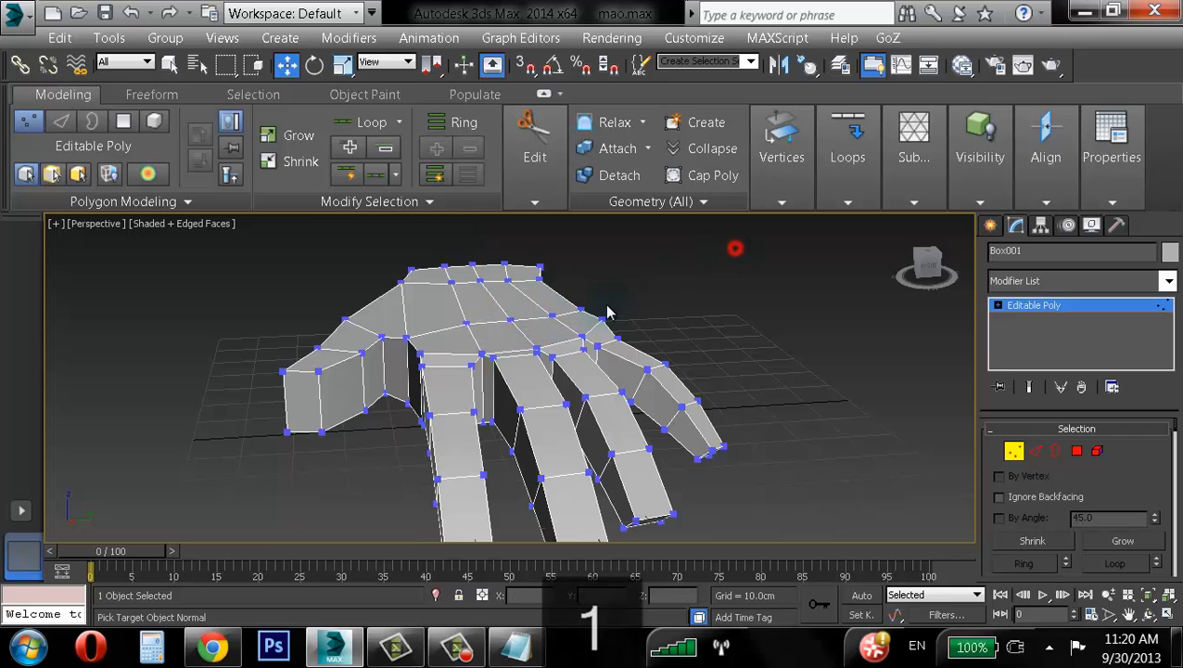
left_click(602, 317)
middle_click_drag(603, 320, 807, 282, "alt")
left_click(832, 278)
mouse_move(635, 342)
middle_mouse_down("alt")
mouse_move(680, 365)
mouse_move(643, 331)
middle_mouse_up("alt")
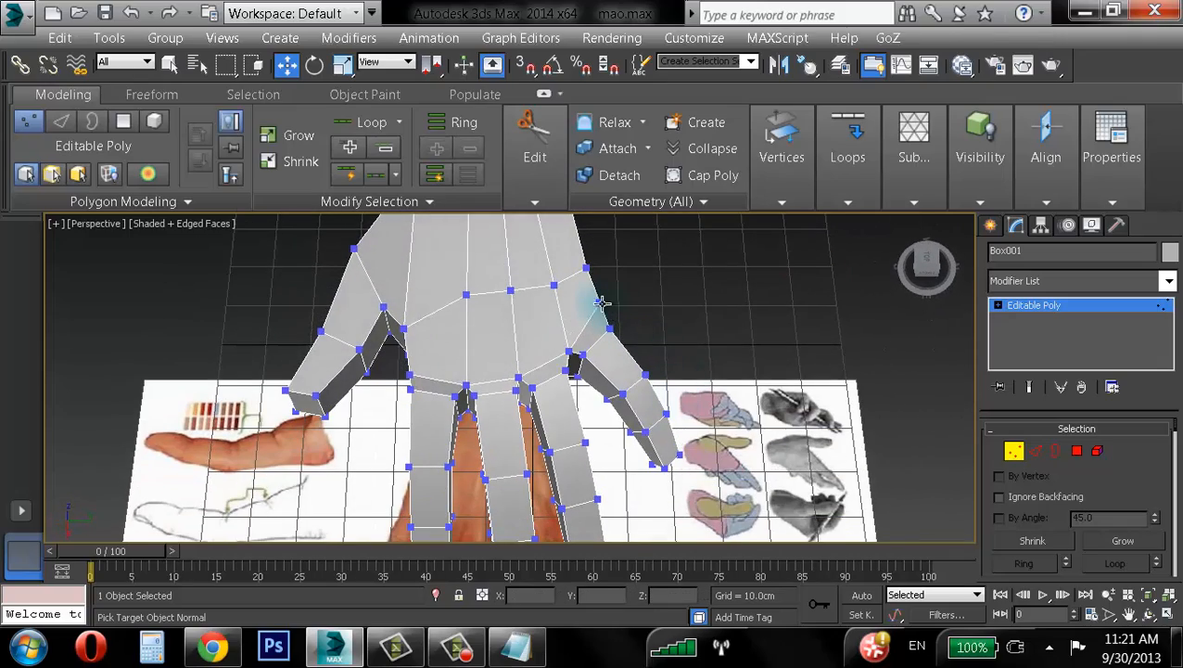
left_click(602, 303)
left_click_drag(657, 331, 657, 336)
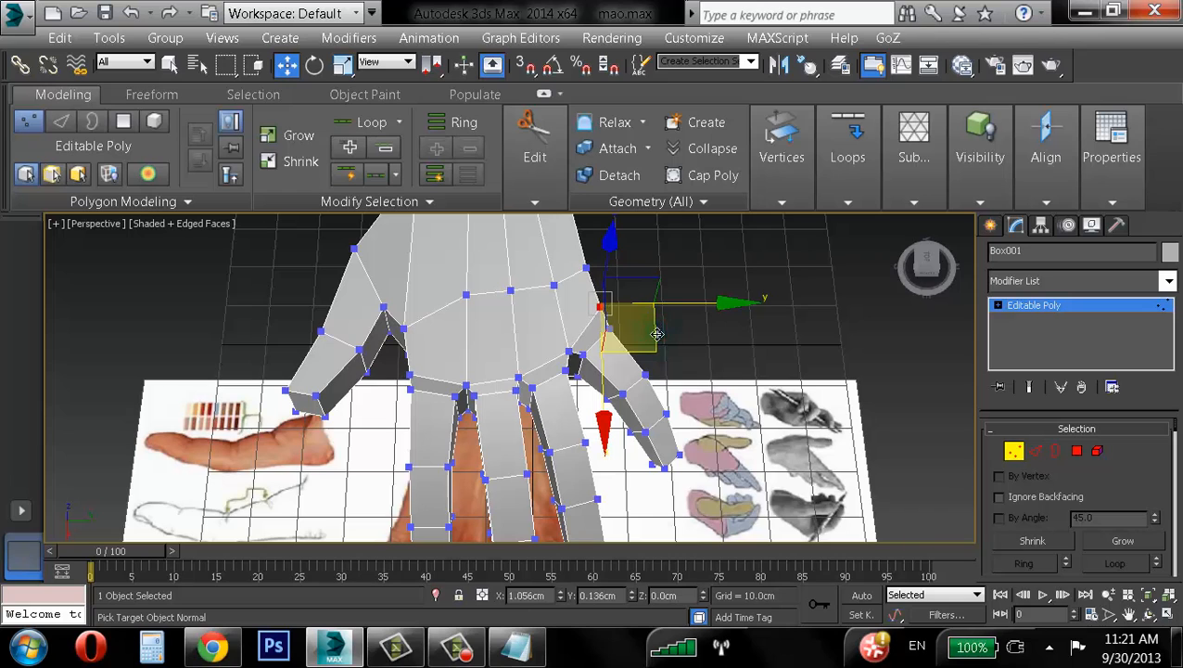
left_click(697, 268)
middle_click_drag(692, 320, 634, 274, "alt")
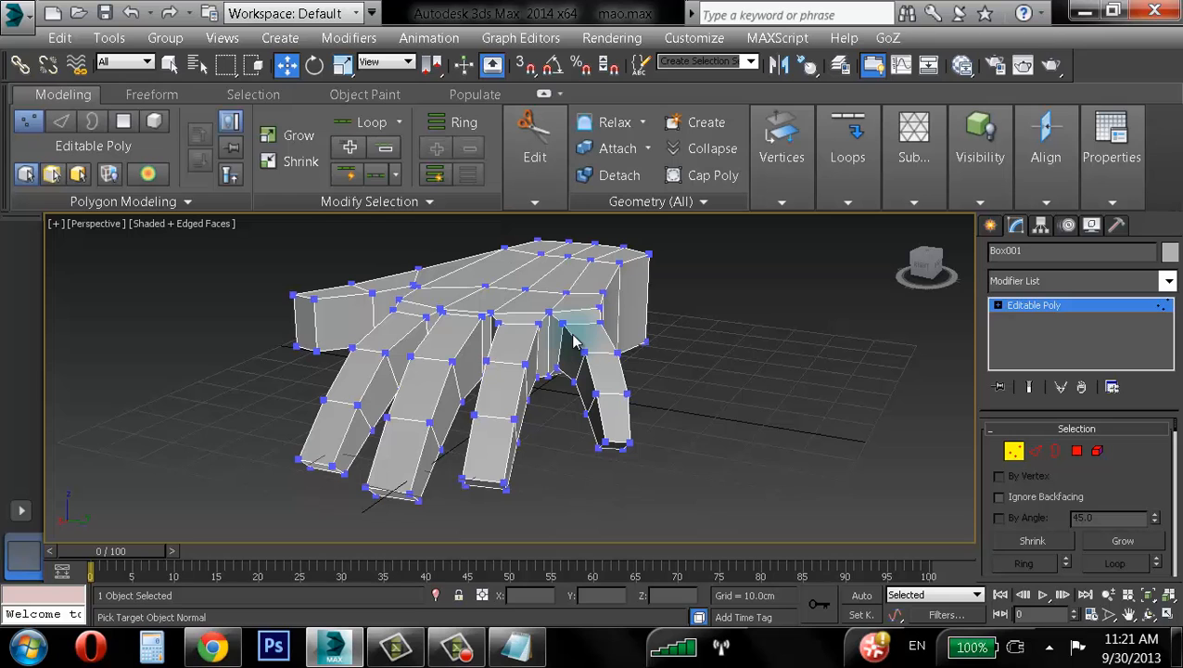
- Leave vertex editing and add a TurboSmooth modifier to the whole hand
left_click(32, 123)
middle_click_drag(390, 454, 458, 375, "alt")
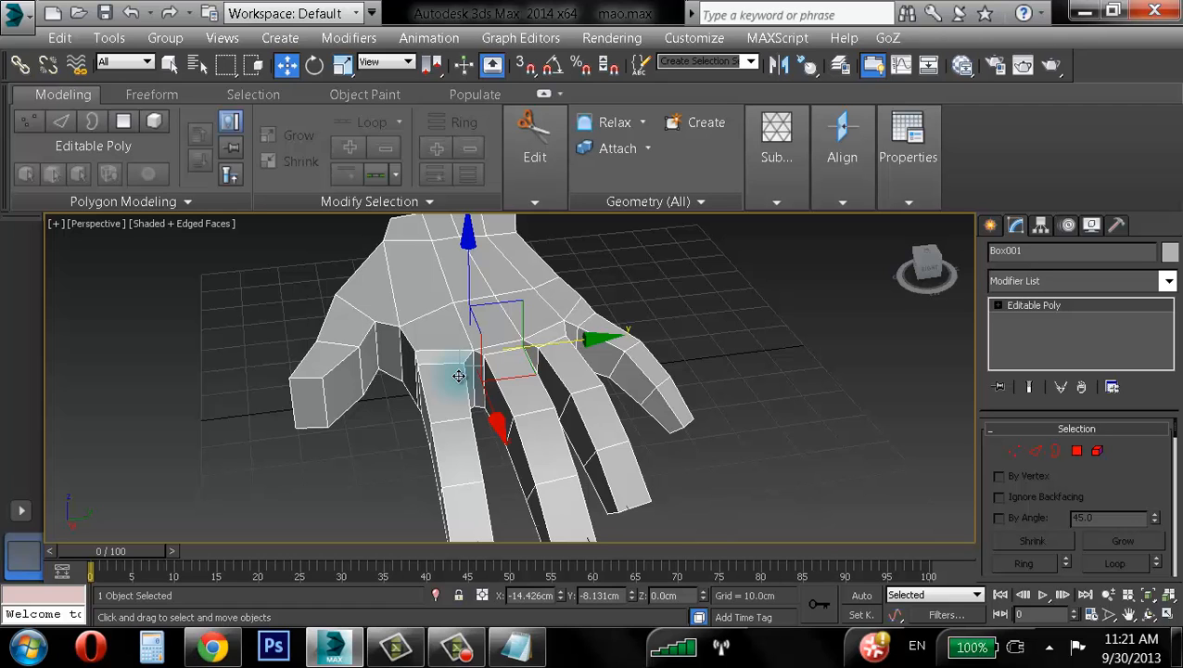
middle_click_drag(434, 383, 436, 345, "alt")
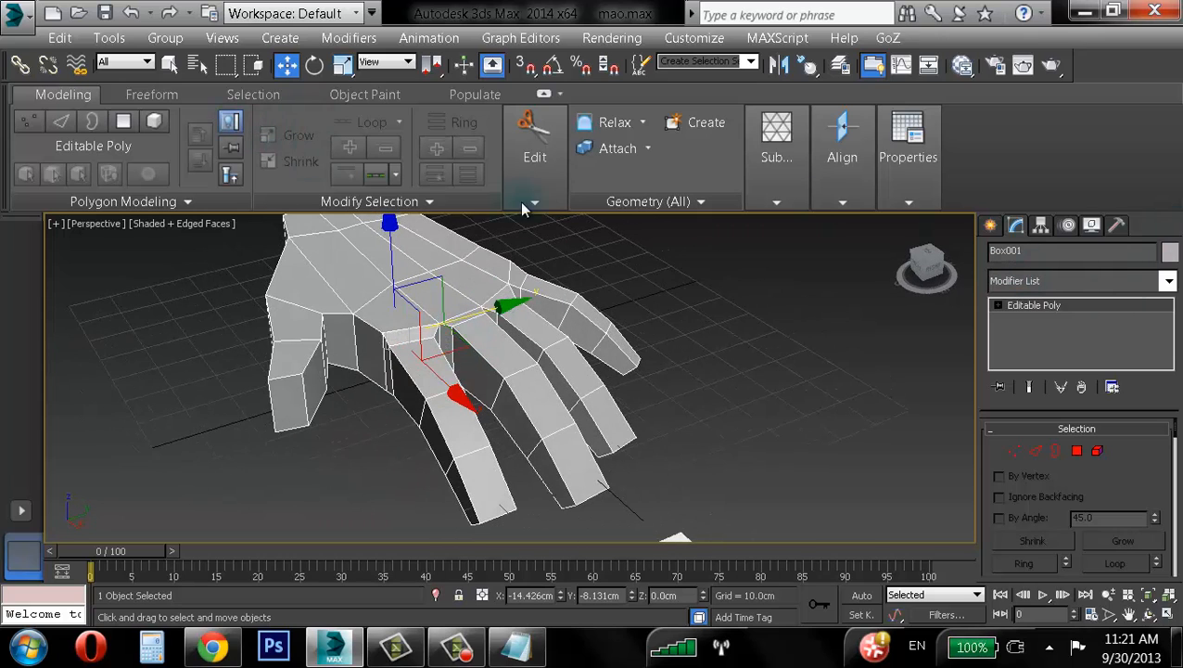
left_click(1167, 281)
scroll(1166, 287, "down", 10)
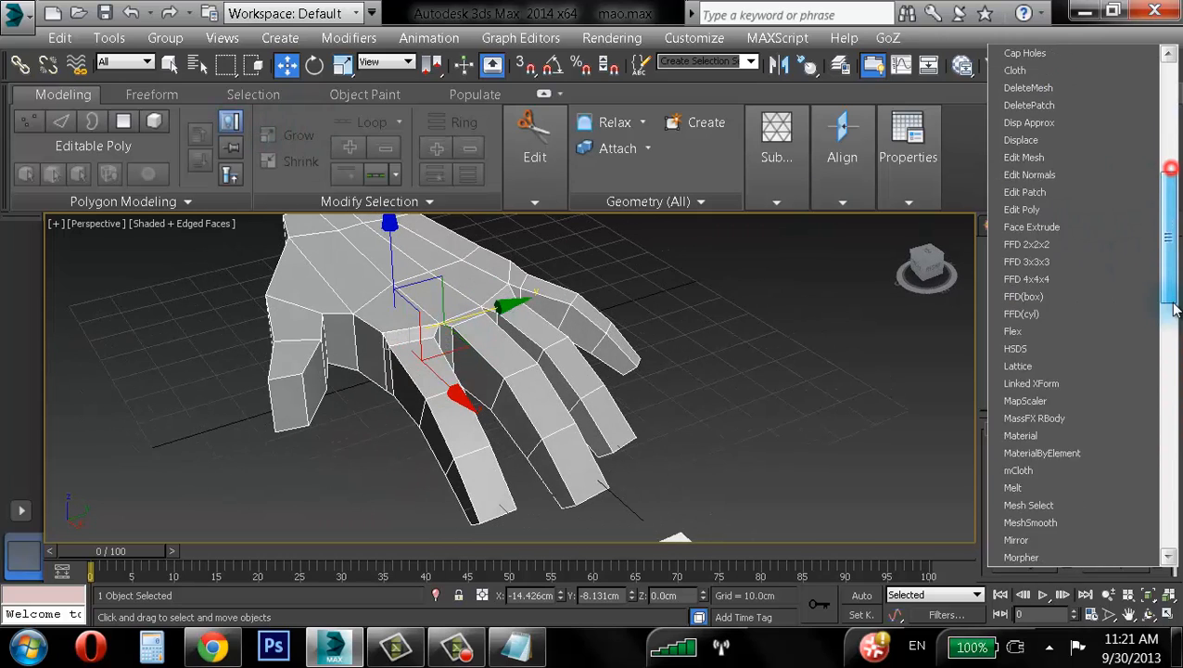
scroll(1117, 409, "down", 10)
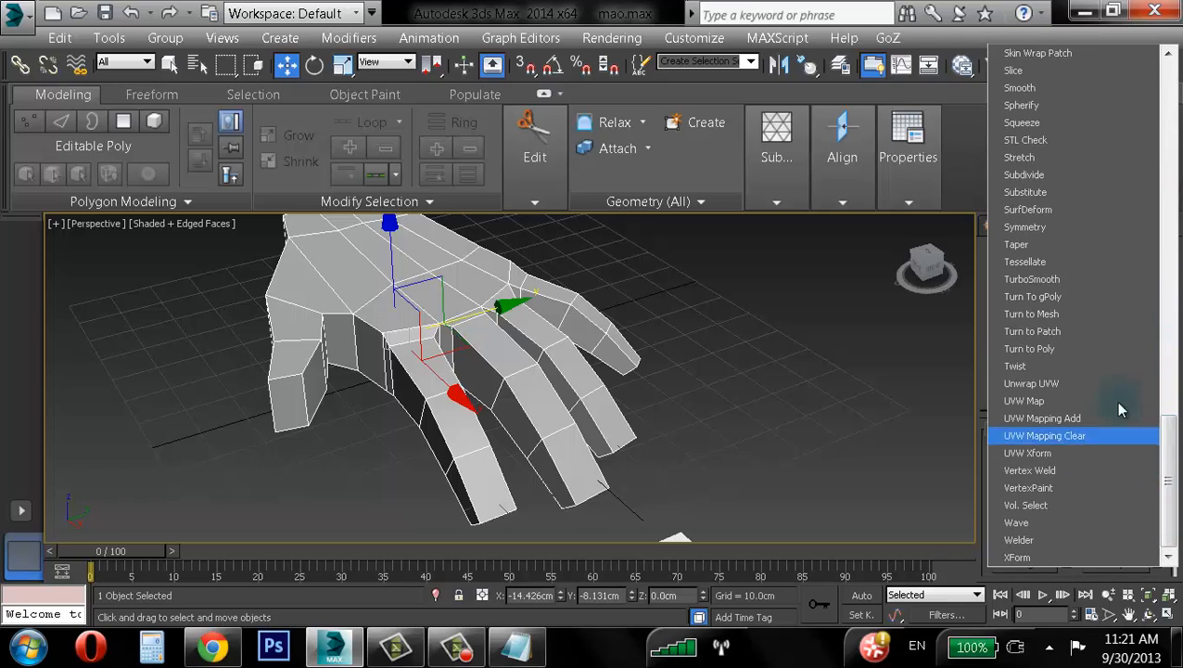
left_click(1034, 278)
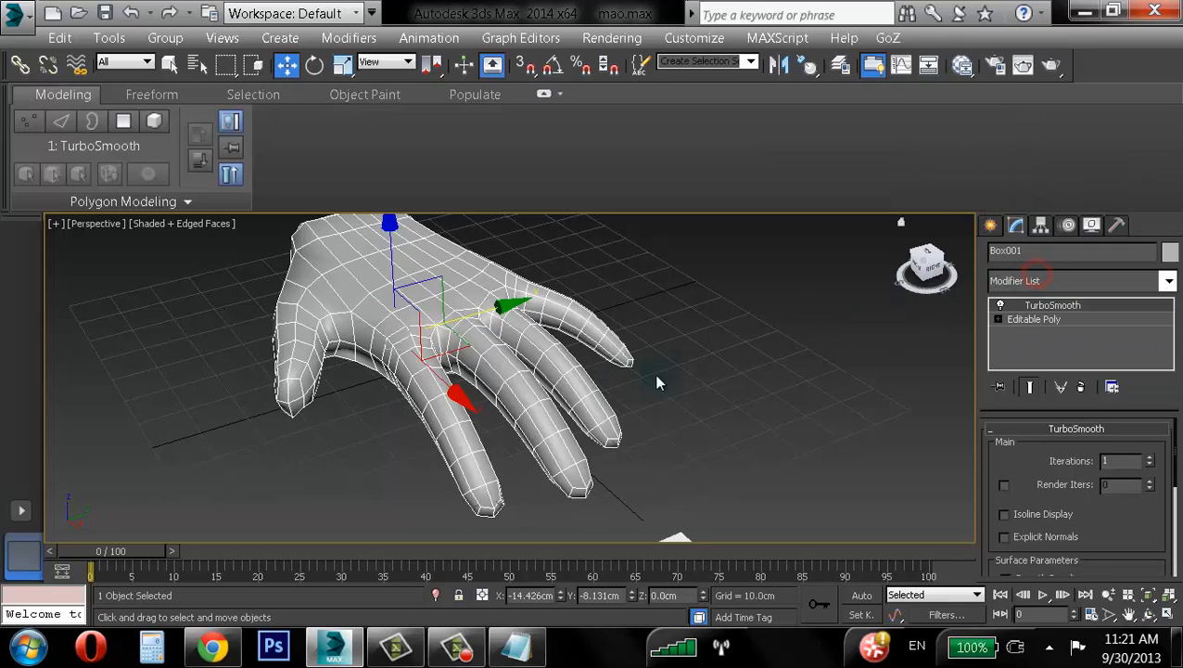
mouse_move(654, 373)
middle_mouse_down("alt")
mouse_move(731, 344)
mouse_move(607, 264)
mouse_move(454, 439)
mouse_move(560, 444)
mouse_move(642, 409)
mouse_move(652, 390)
middle_mouse_up("alt")
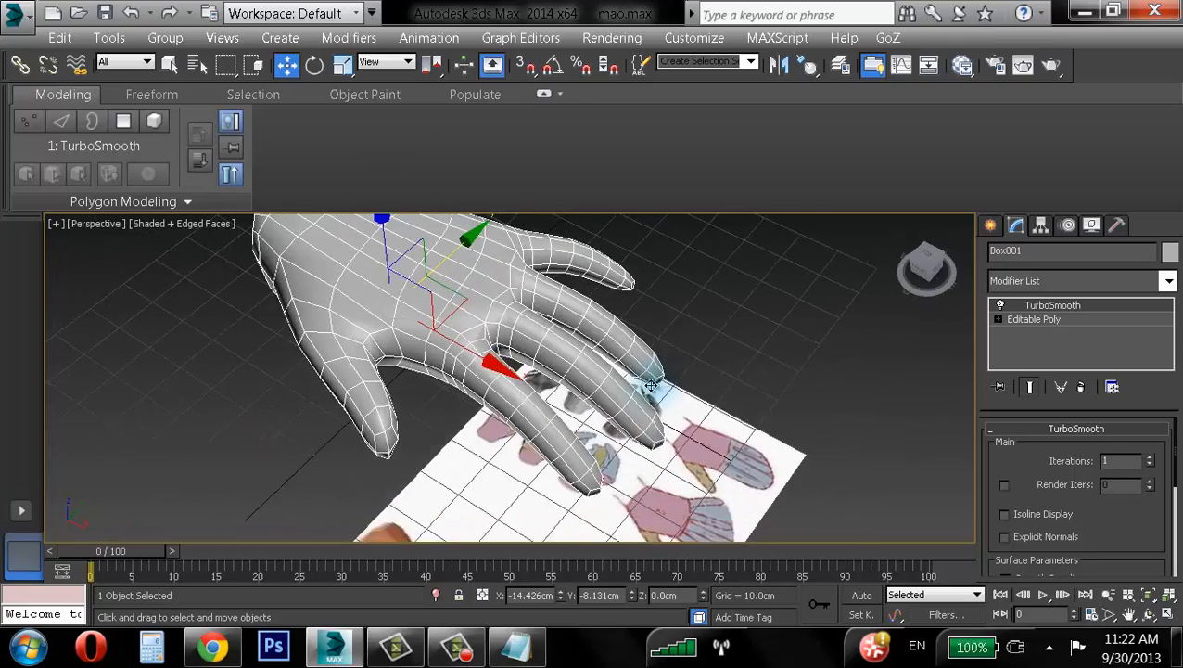
- Examine the smoothed hand from several angles and compare its outline with the reference image in the top view
scroll(650, 386, "up", 3)
middle_click_drag(600, 346, 680, 355, "alt")
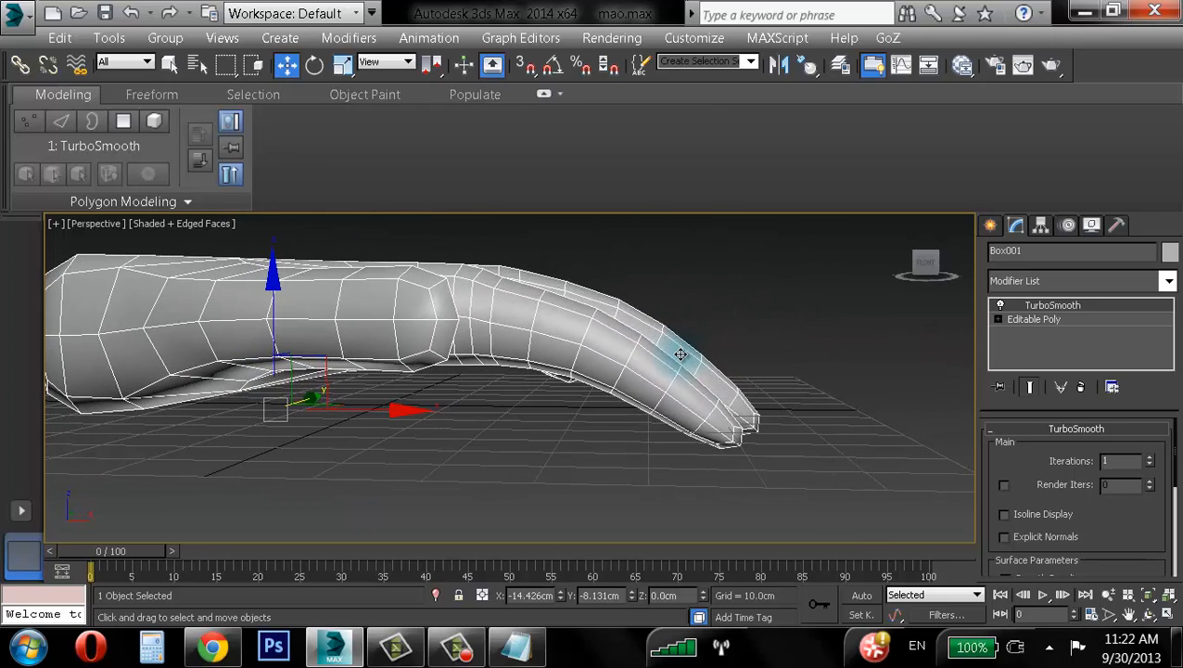
middle_click_drag(723, 364, 741, 440, "alt")
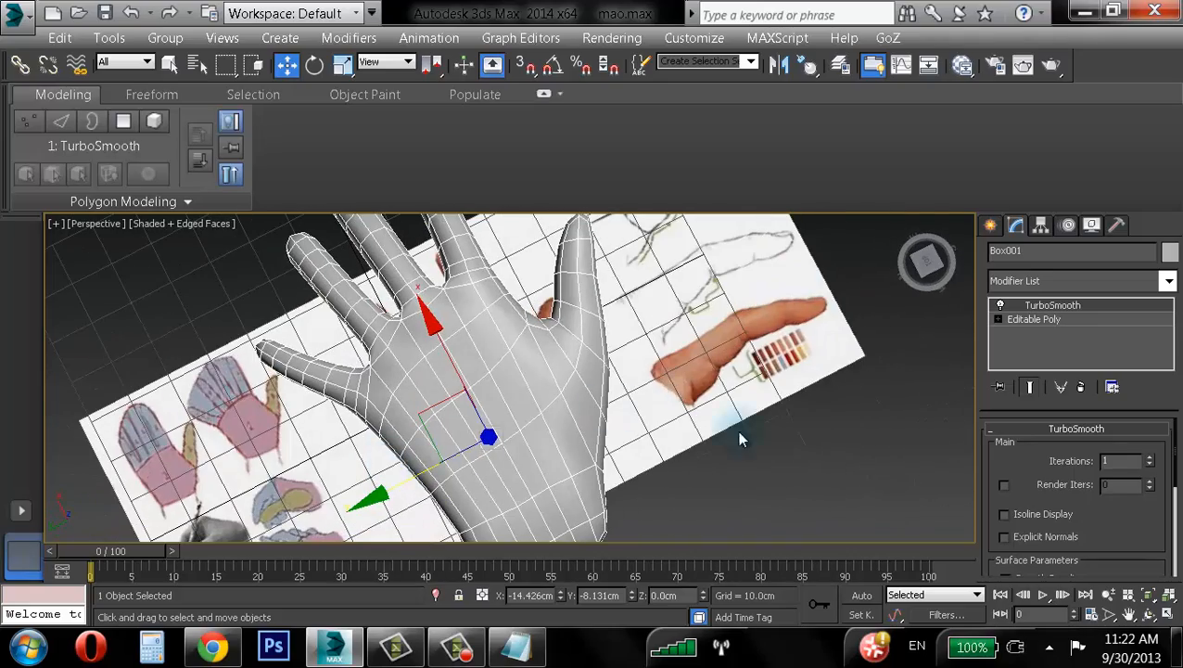
left_click(1166, 616)
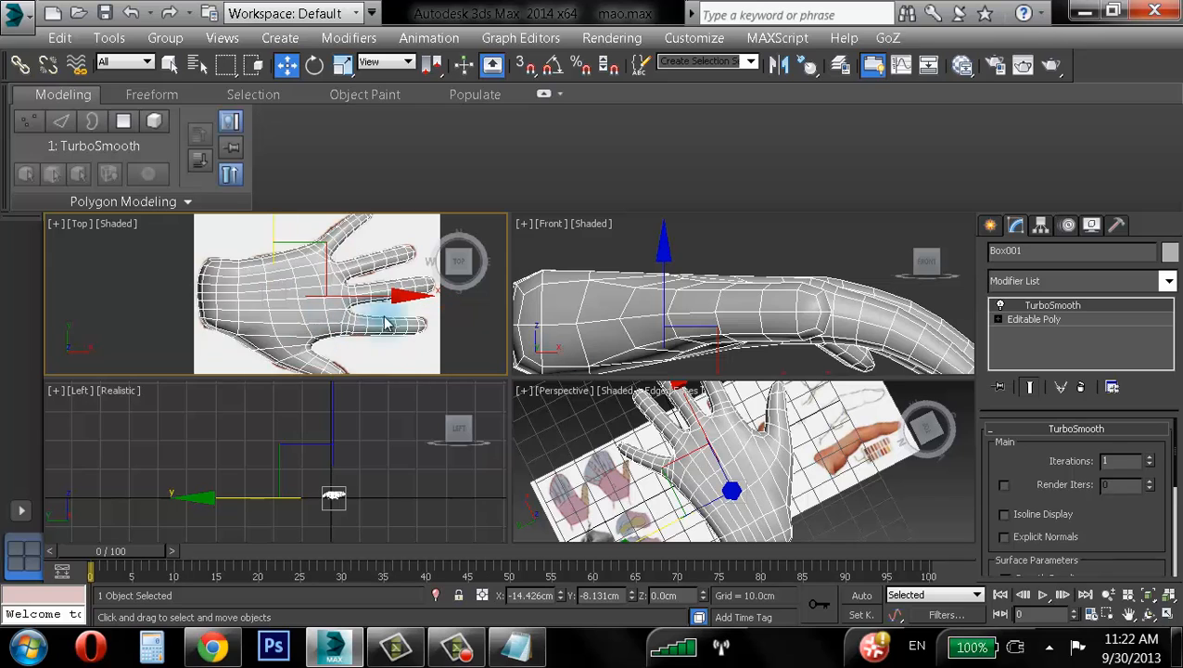
left_click(1168, 614)
middle_click_drag(410, 341, 398, 341)
scroll(397, 343, "up", 2)
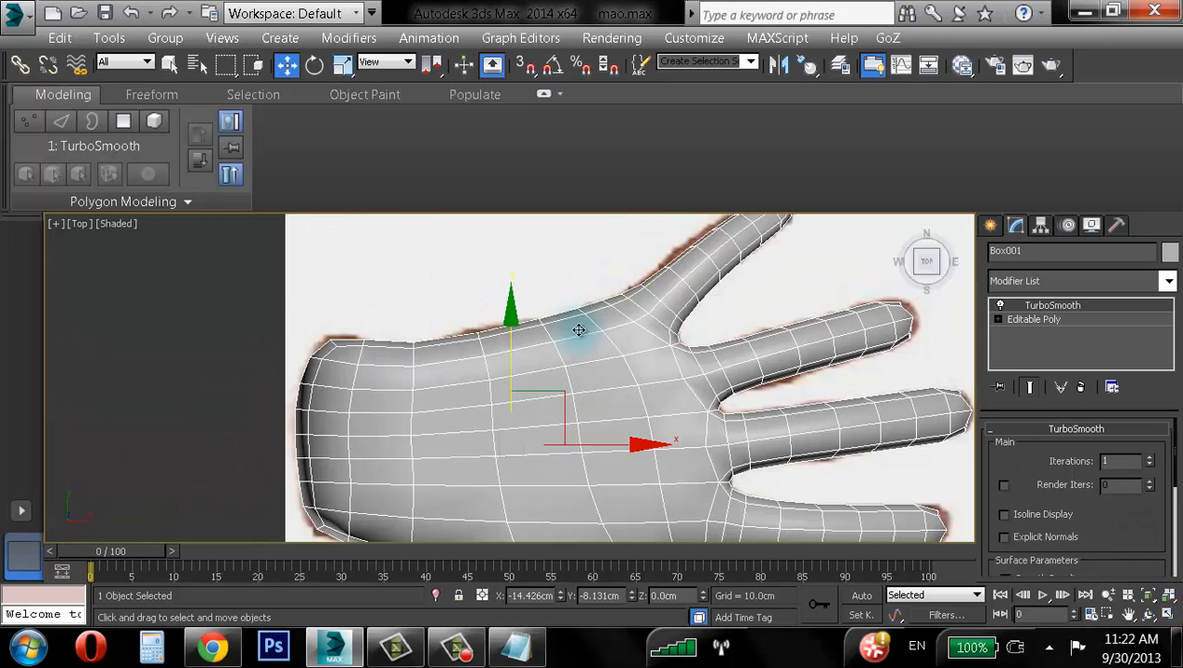
middle_click_drag(578, 327, 430, 433)
middle_click_drag(641, 365, 558, 264)
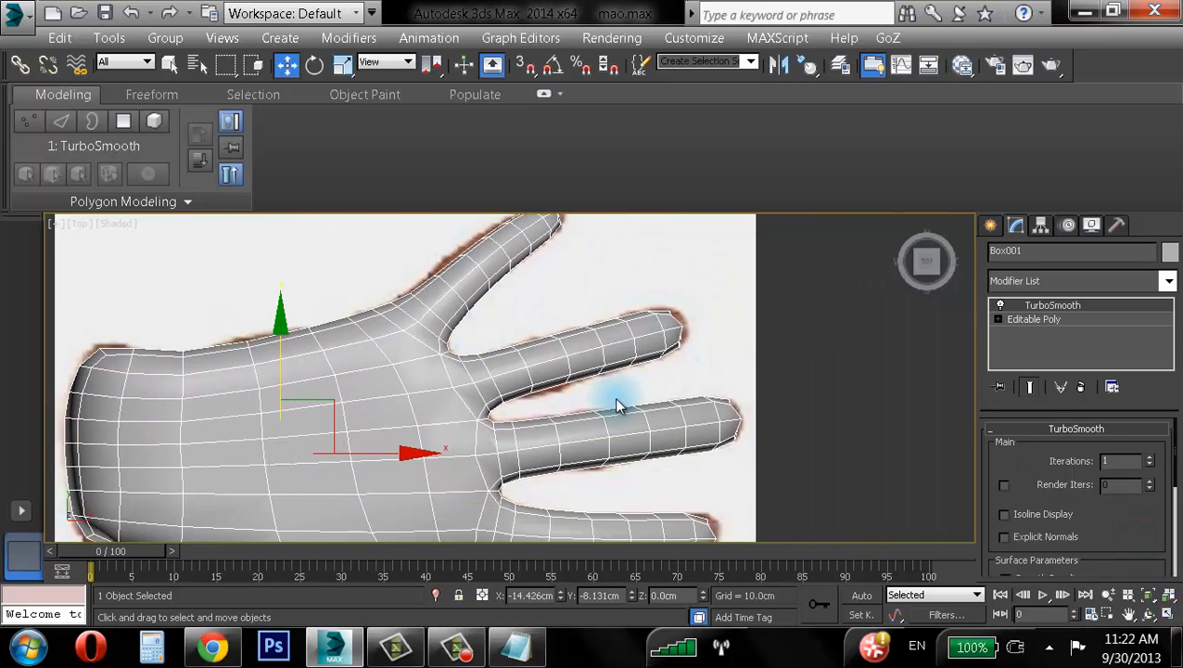
middle_click_drag(577, 429, 566, 346)
middle_click_drag(436, 410, 473, 319)
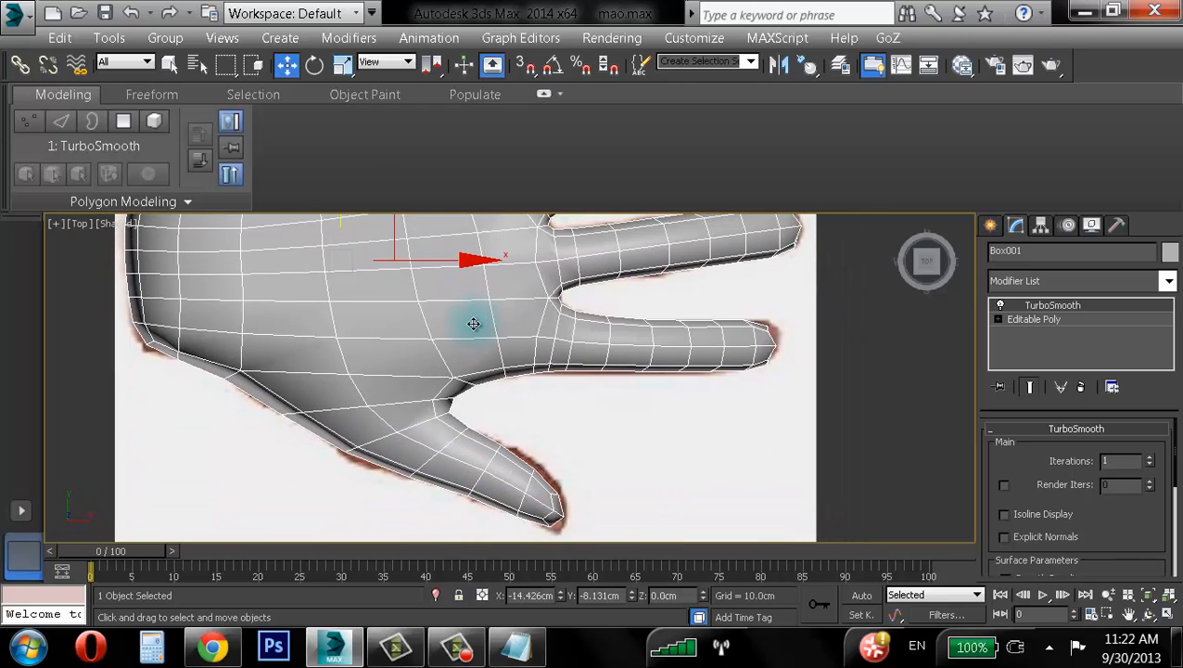
scroll(539, 372, "down", 4)
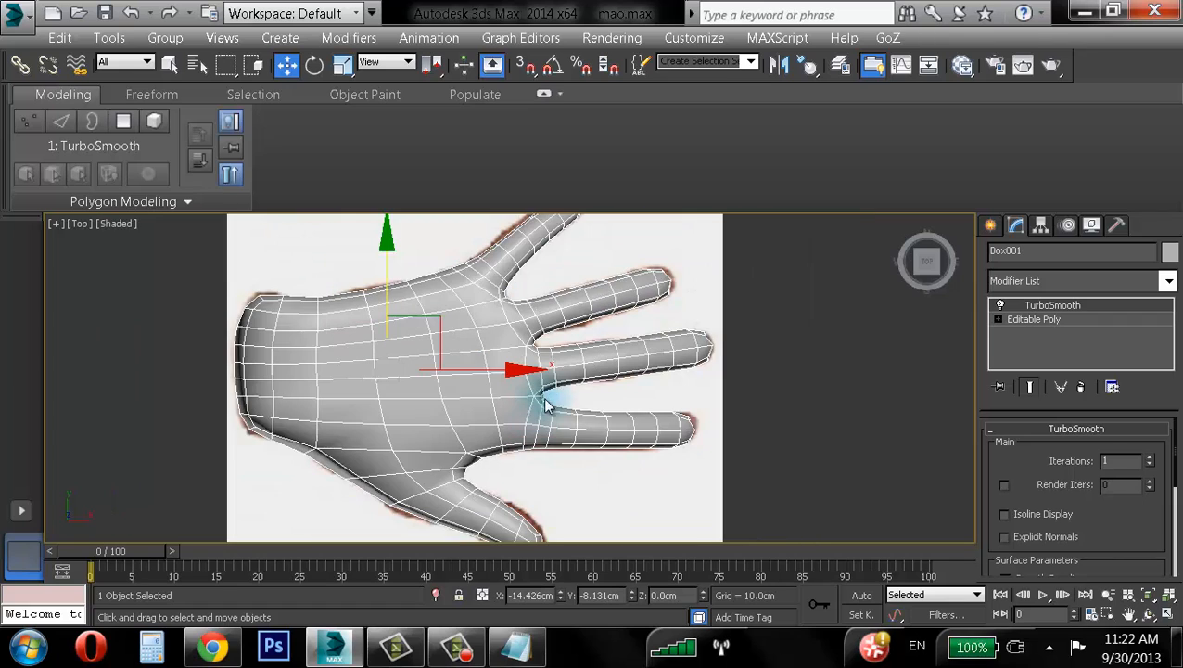
left_click(1168, 614)
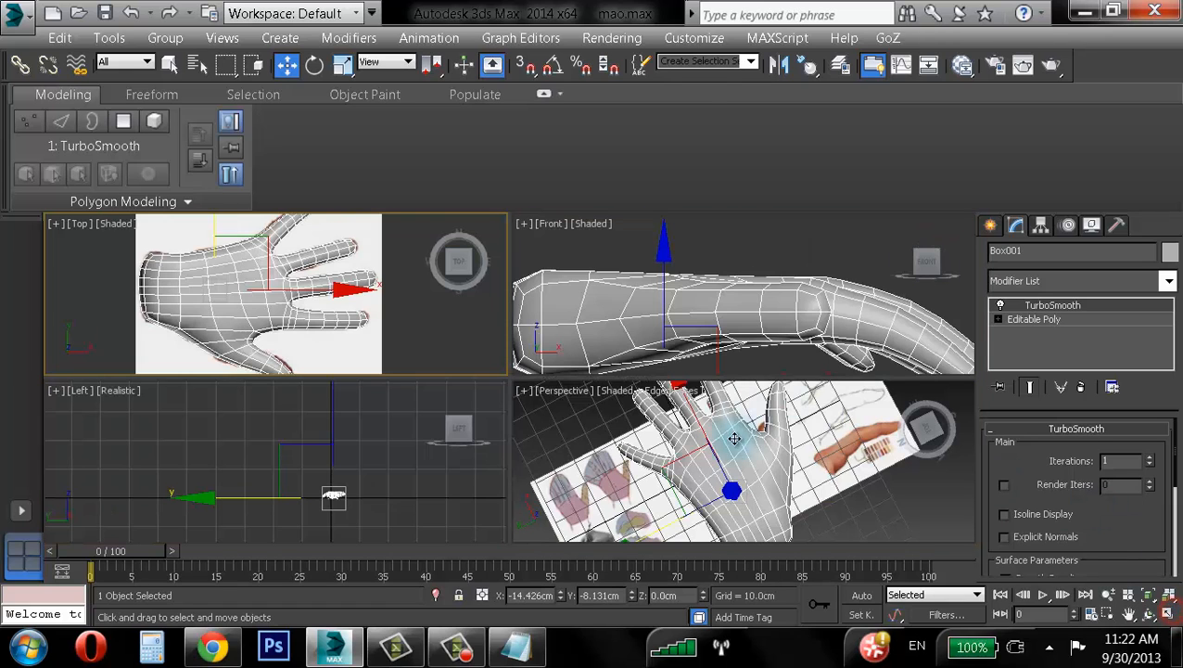
middle_click_drag(798, 463, 674, 424, "alt")
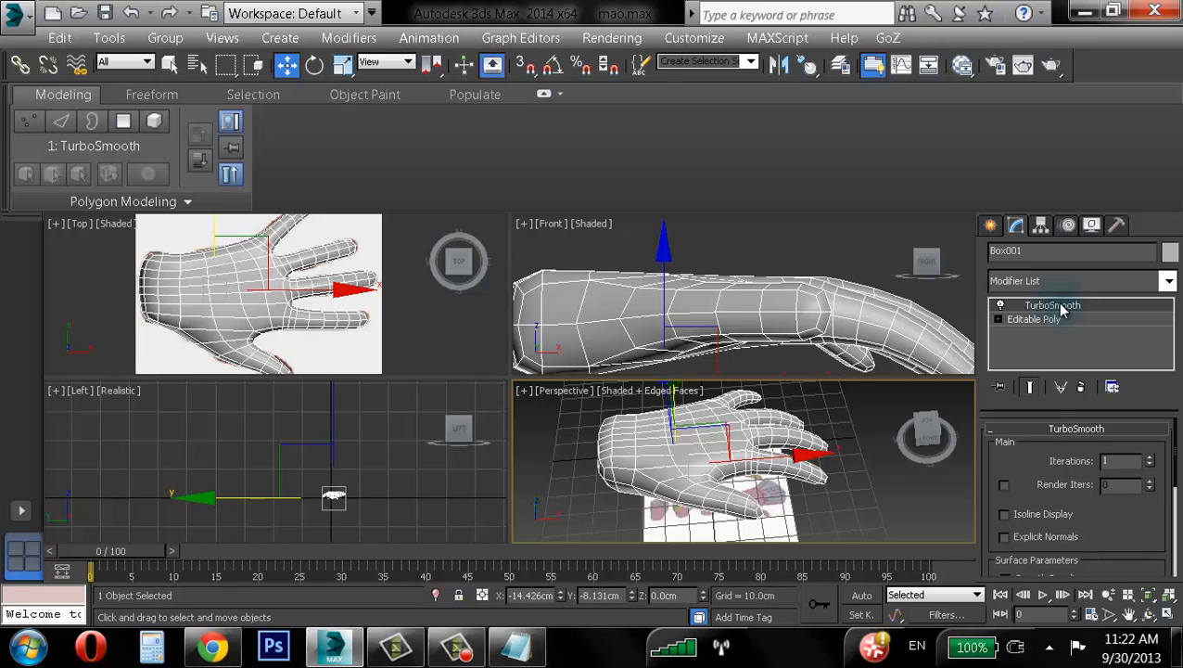
left_click(105, 202)
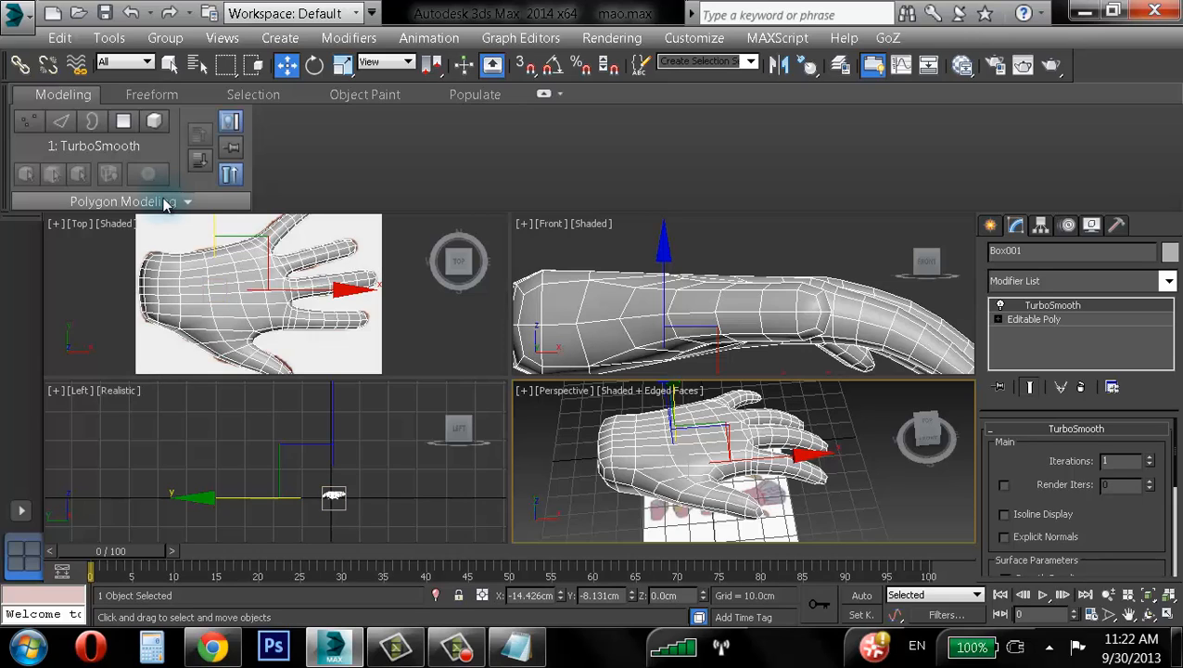
left_click(164, 203)
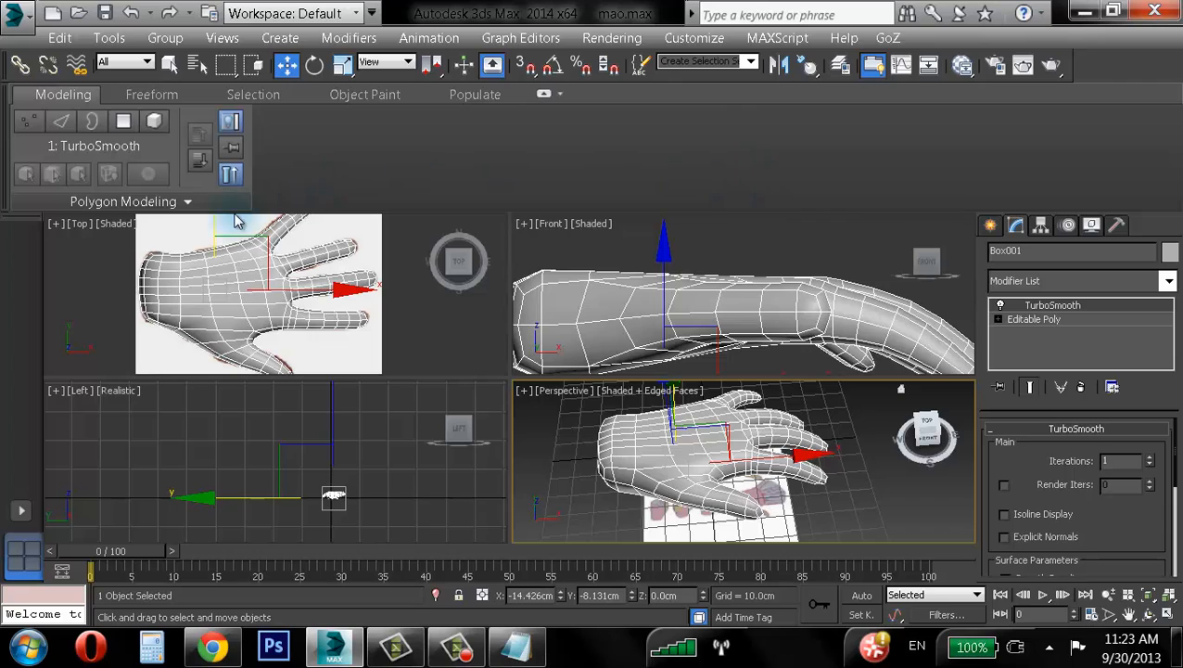
left_click(187, 205)
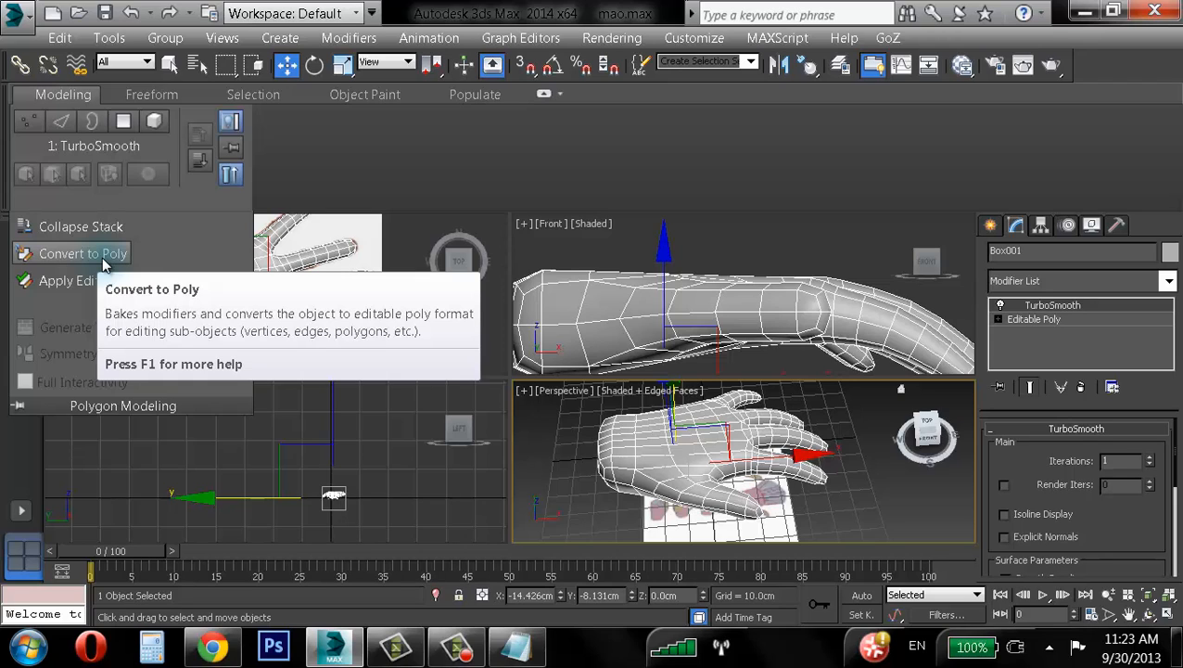
right_click(695, 482)
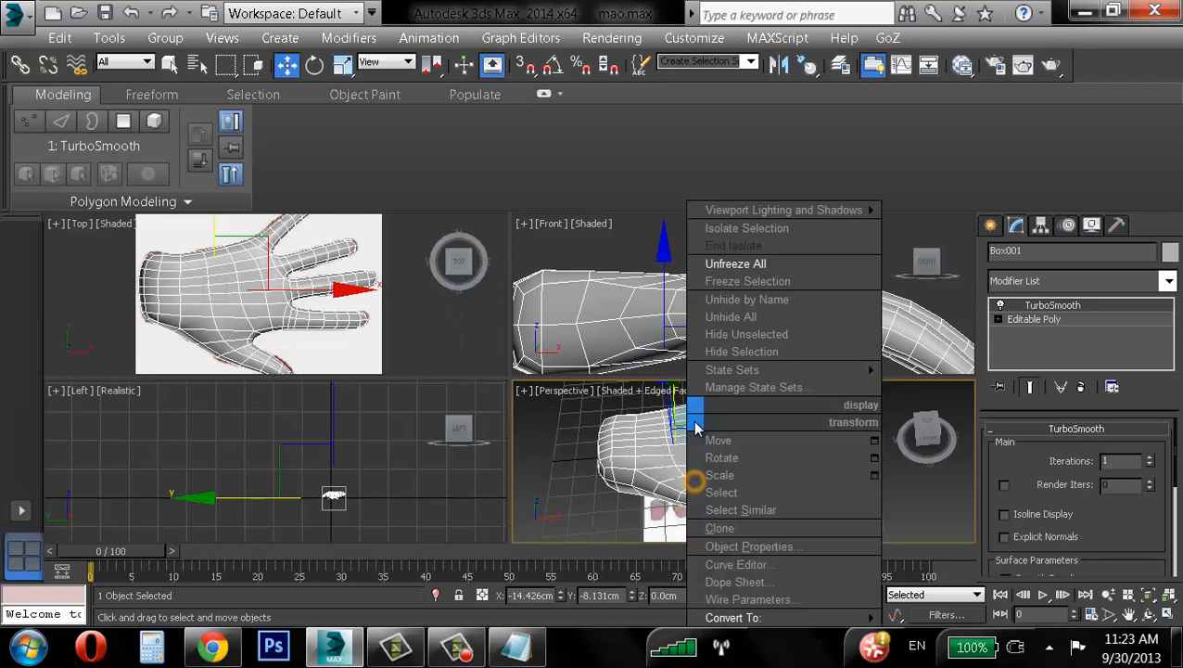
left_click(661, 447)
right_click(665, 509)
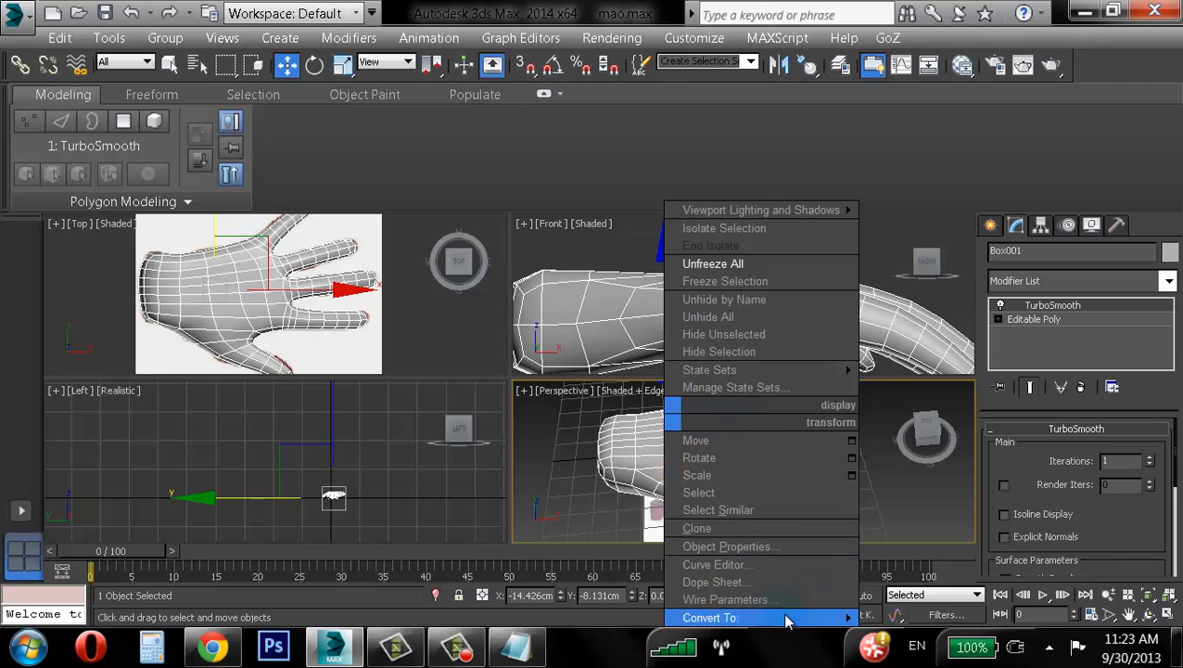
mouse_move(826, 620)
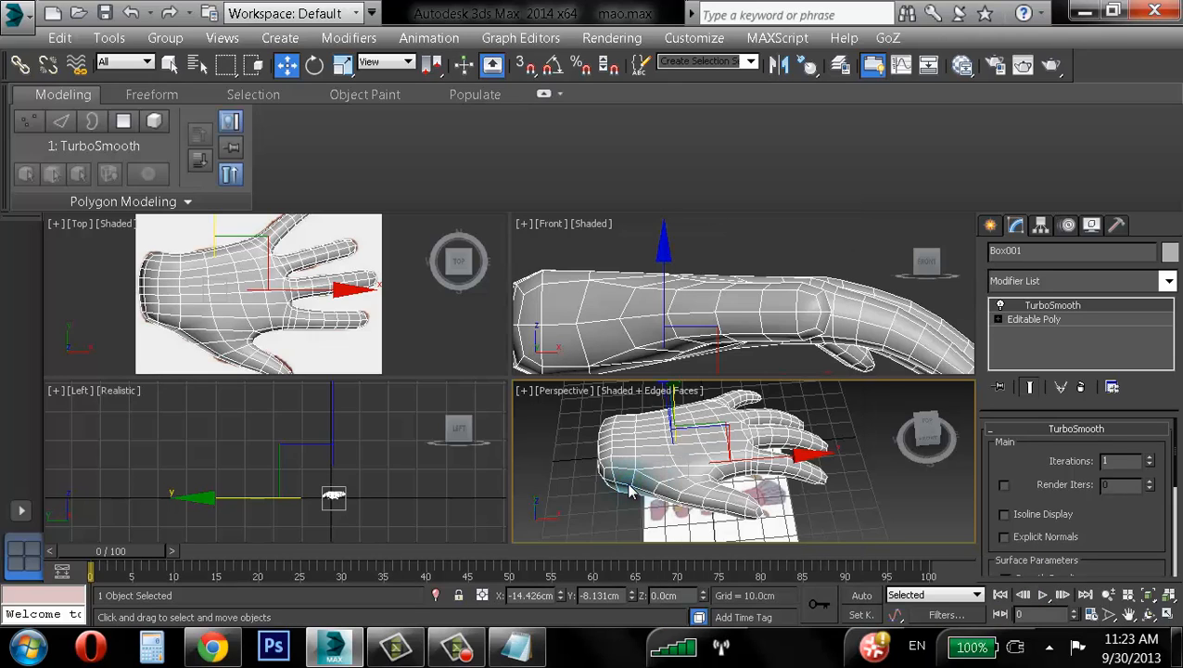
- Save the scene as a new file named mao_03.max on the Desktop
left_click(33, 26)
left_click(70, 255)
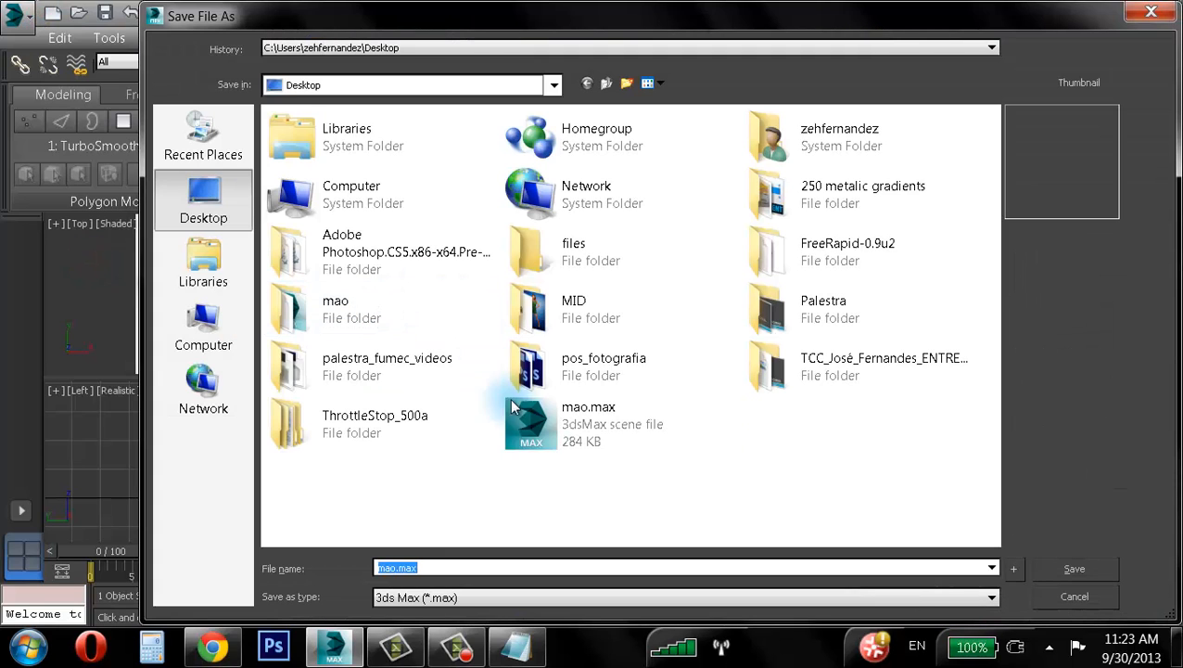
left_click(393, 568)
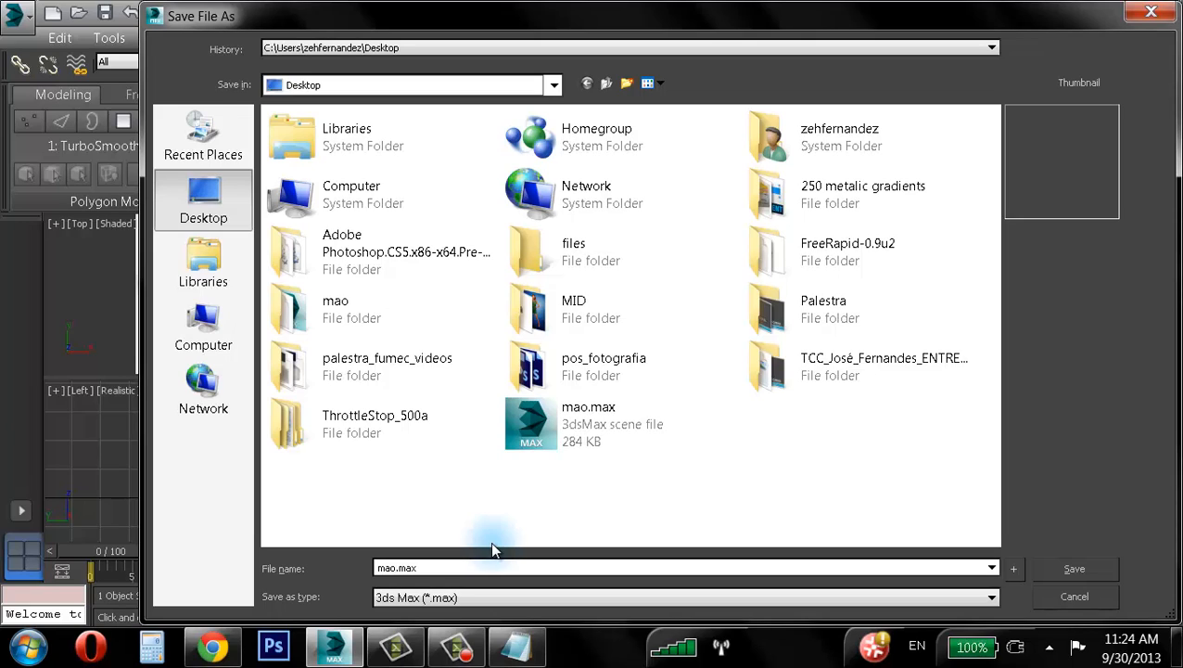
type("_03")
left_click(1076, 570)
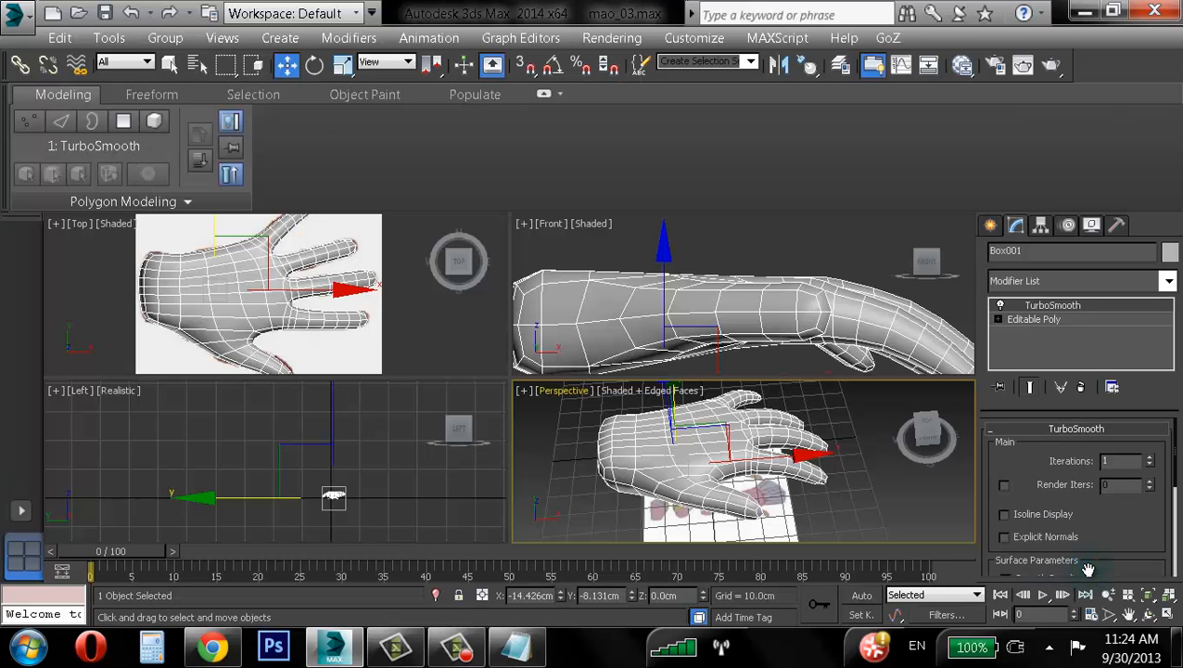
- Convert the smoothed hand to an Editable Poly, baking in its TurboSmooth, and reselect it in the enlarged perspective view
right_click(731, 453)
mouse_move(789, 617)
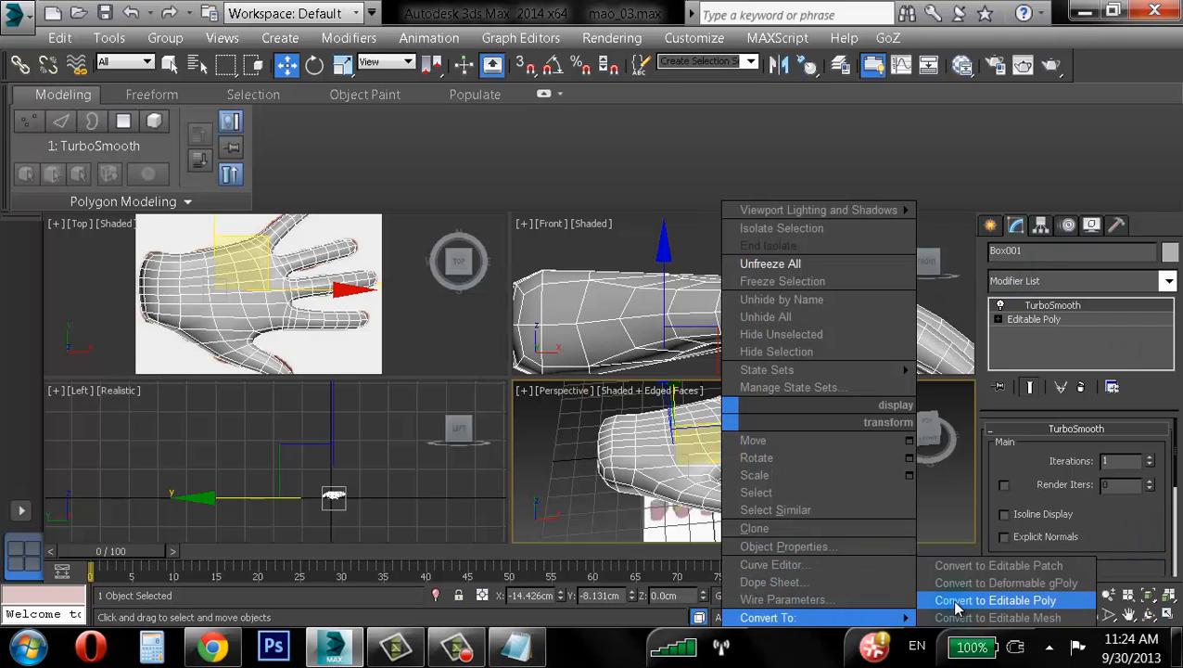
left_click(995, 601)
left_click(859, 519)
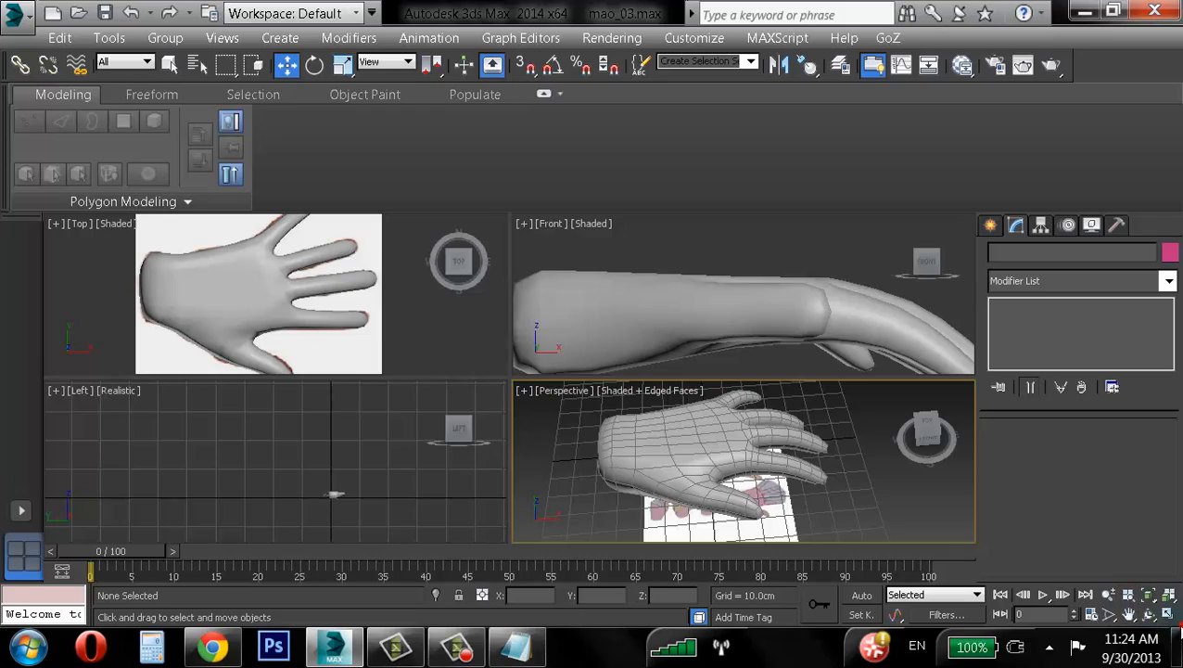
left_click(1168, 616)
left_click(449, 362)
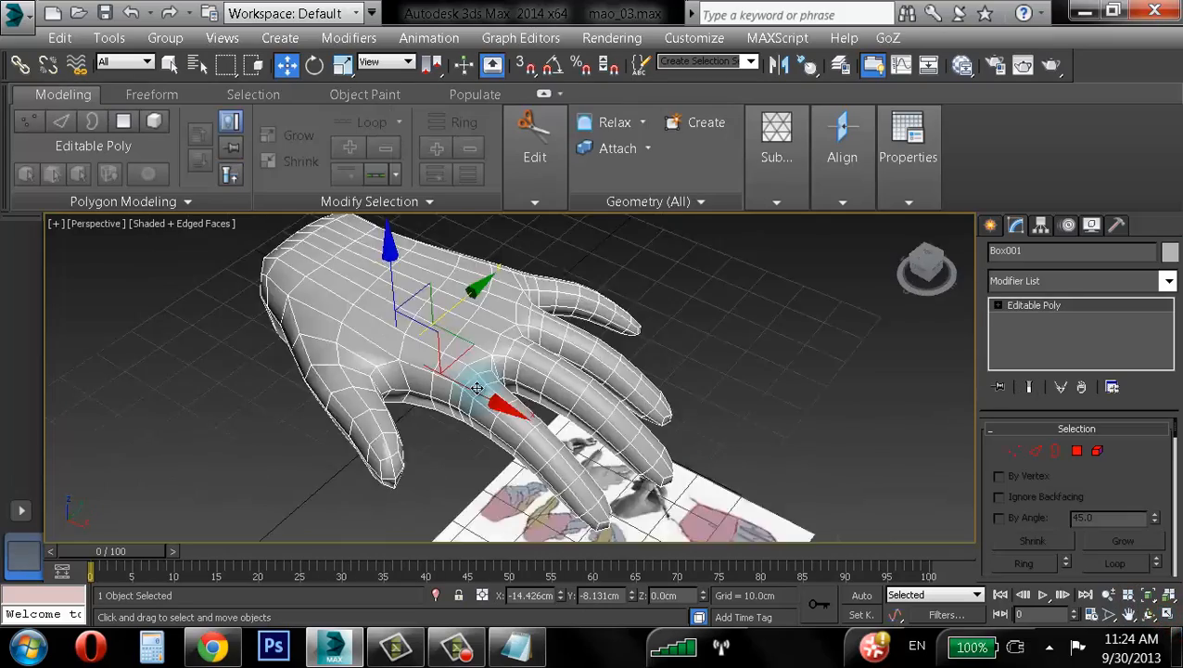